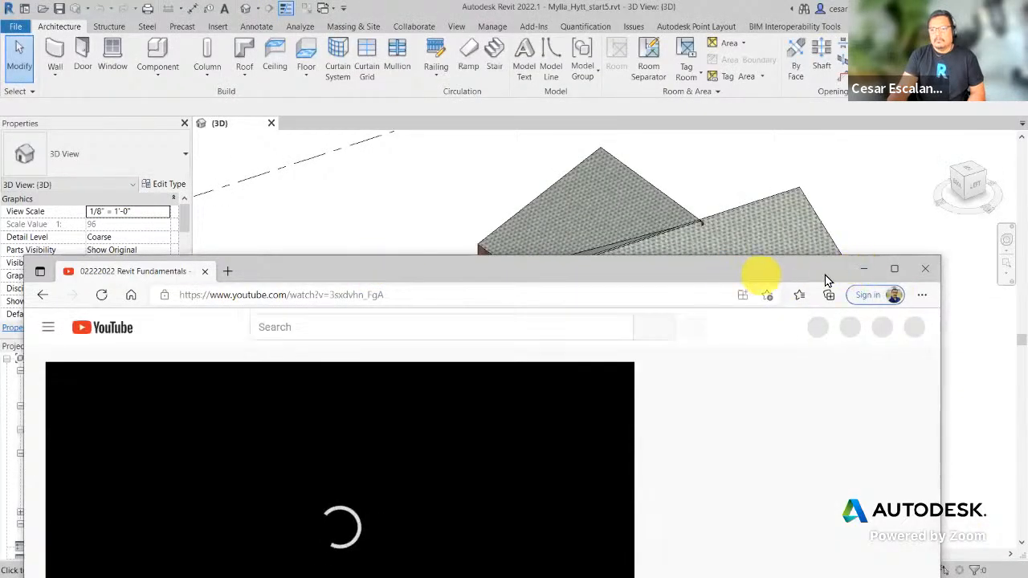
Step: Minimize the live-stream window, zoom out and orbit the house to the back, then go to Google Drive
click(863, 269)
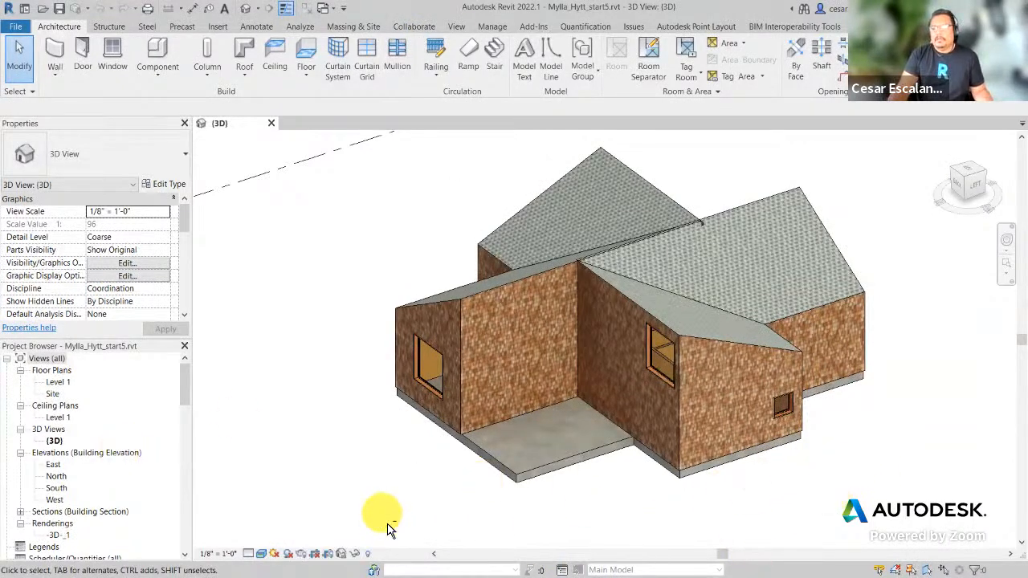
scroll(378, 486, down, 2)
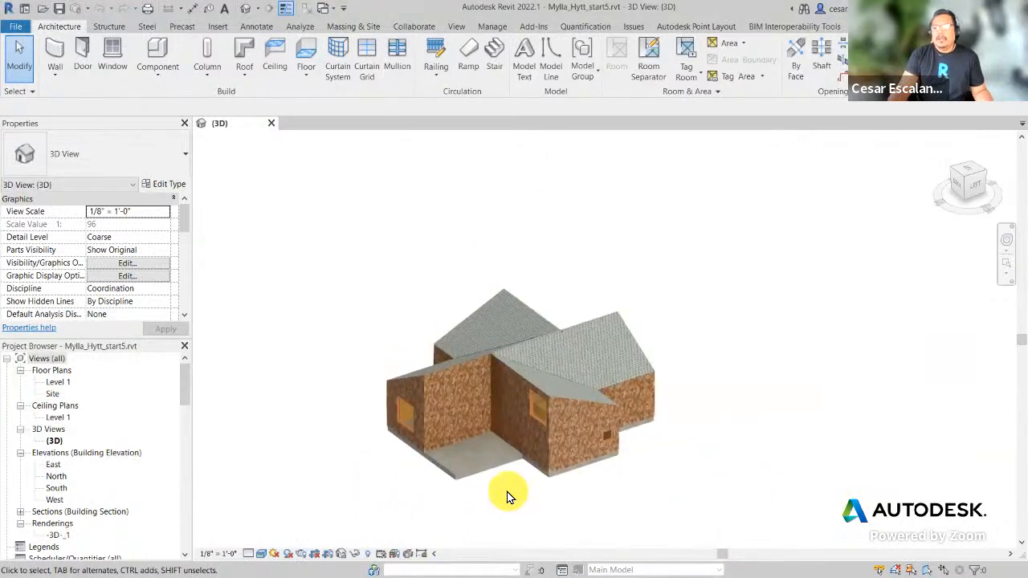
scroll(507, 513, down, 1)
shift+middle_drag(514, 513, 642, 486)
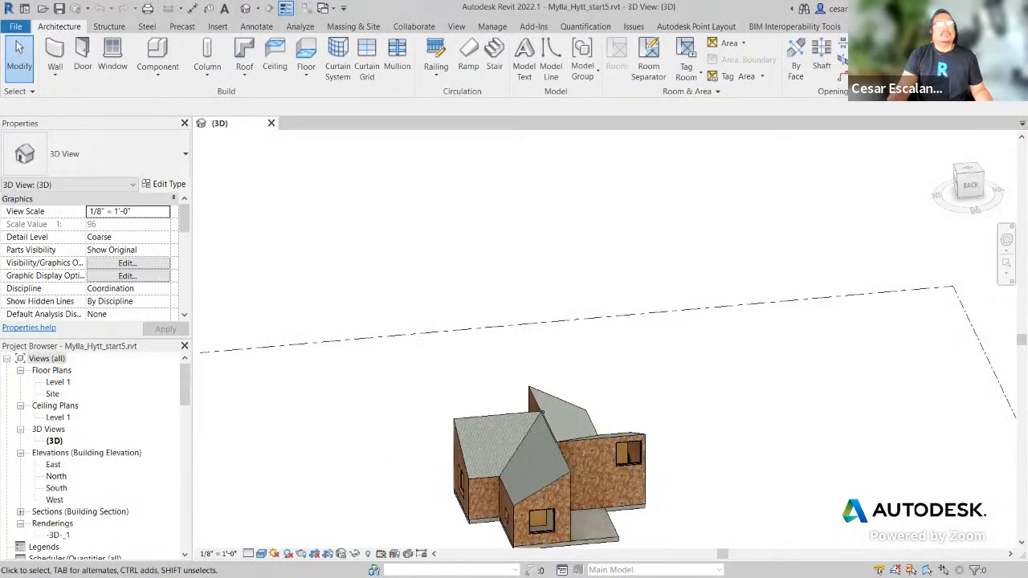
key(alt+Tab)
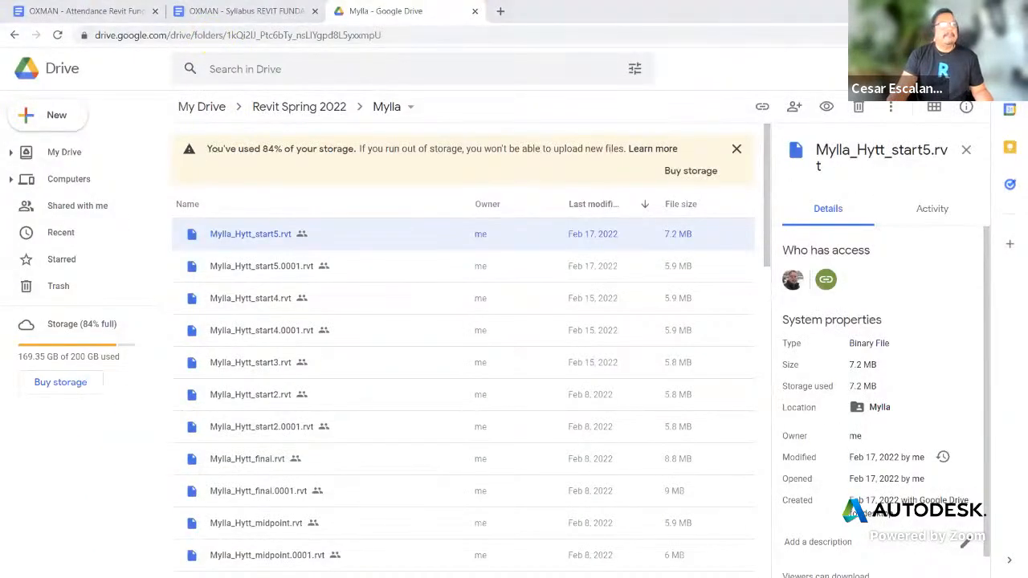
key(alt+Tab)
key(alt+Tab)
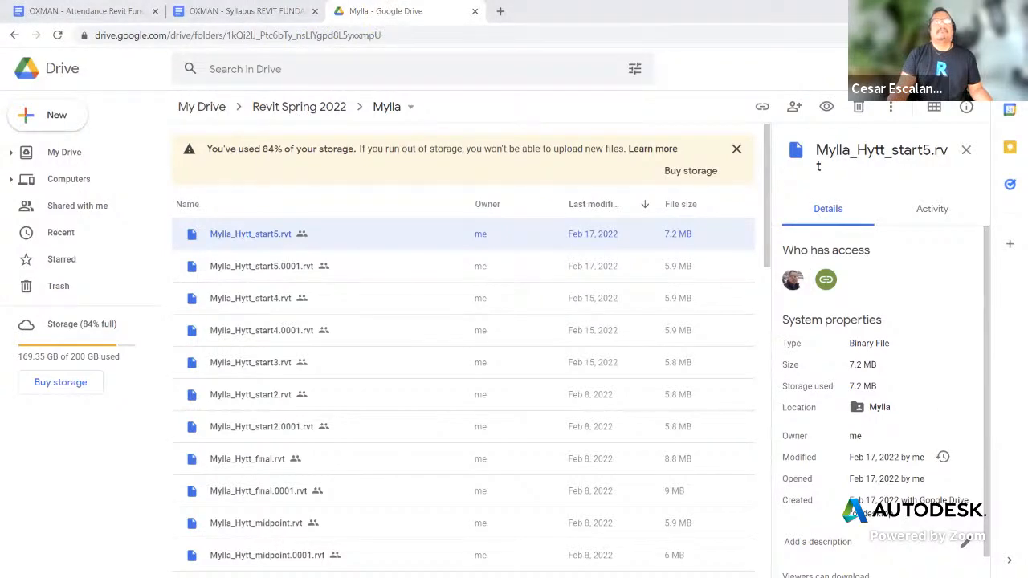
key(alt+Tab)
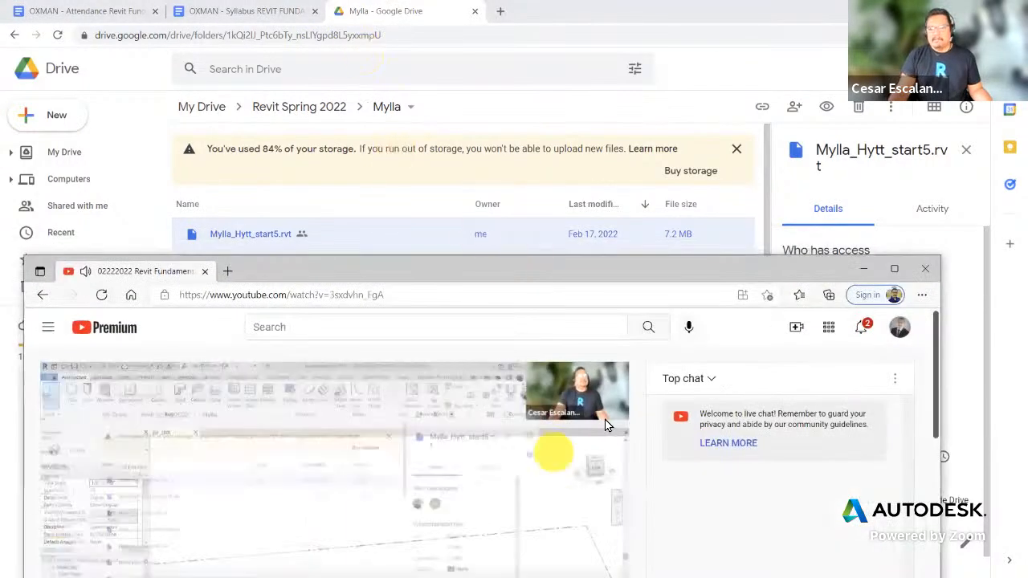
drag(615, 275, 650, 22)
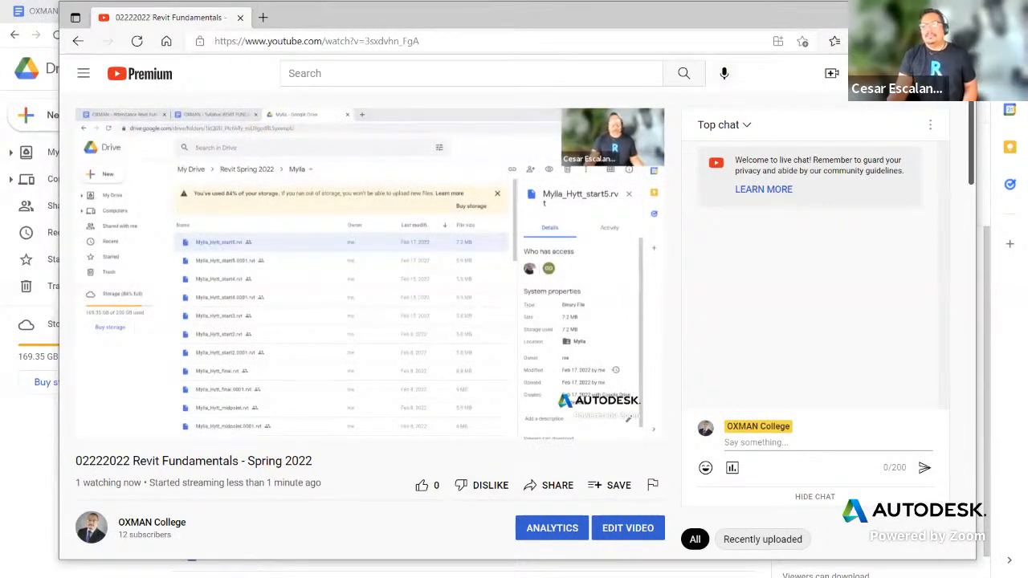
click(891, 17)
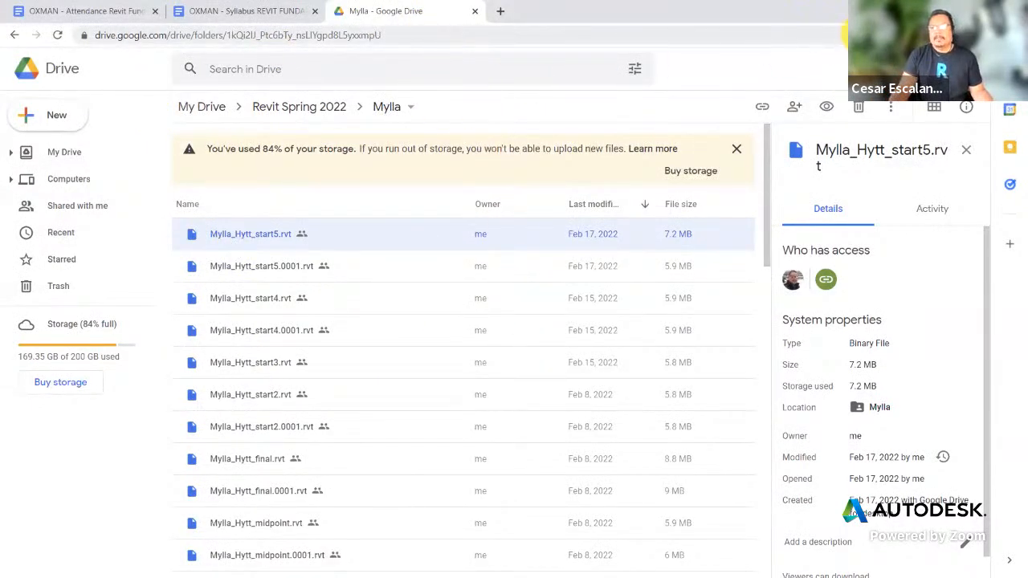
key(alt+Tab)
Step: Pan, zoom and orbit the {3D} view to see the house from a higher rear angle
middle_drag(557, 325, 554, 218)
scroll(643, 507, up, 1)
scroll(643, 507, up, 1)
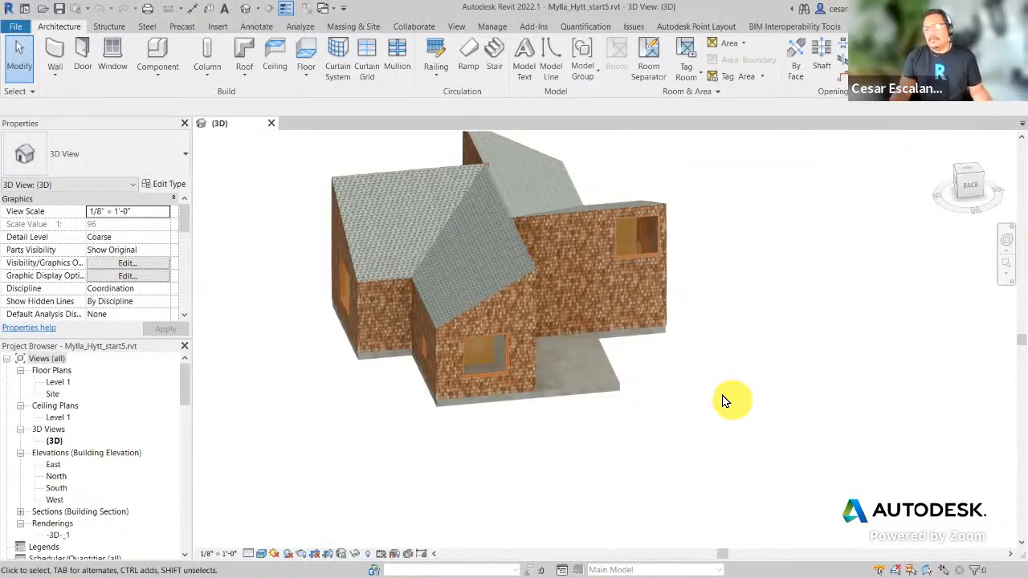
shift+middle_drag(723, 405, 673, 411)
middle_drag(676, 402, 684, 464)
scroll(836, 456, down, 2)
scroll(685, 463, up, 1)
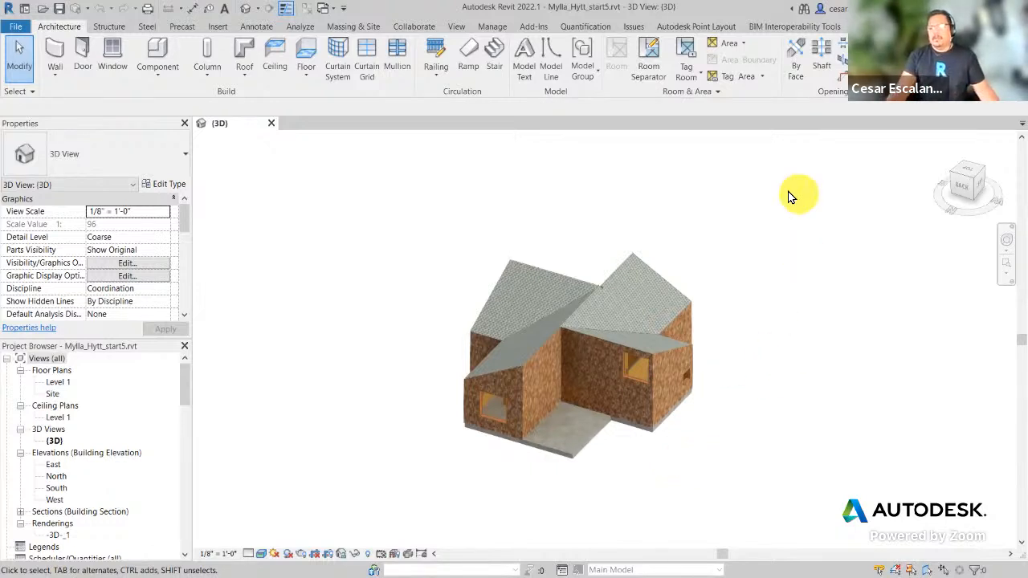
scroll(760, 326, up, 2)
middle_drag(737, 346, 894, 317)
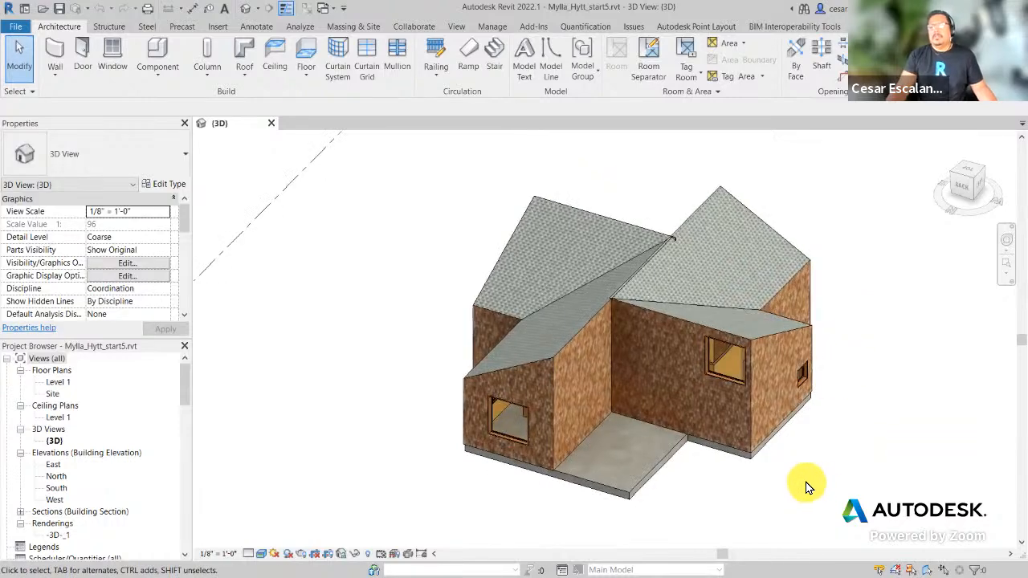
shift+middle_drag(809, 485, 780, 474)
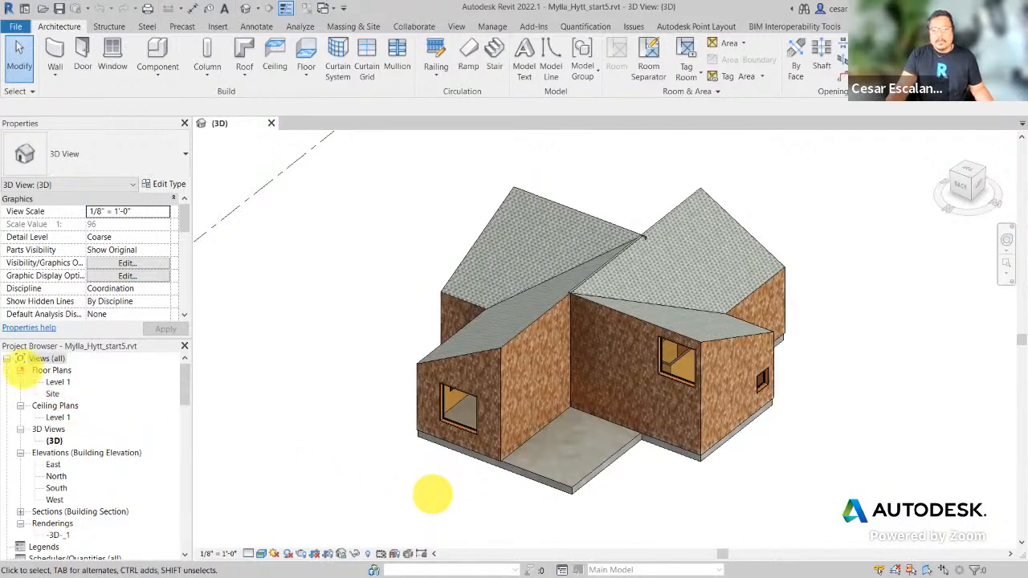
mouse_move(2, 341)
mouse_down()
mouse_move(142, 452)
mouse_move(174, 546)
mouse_move(192, 560)
mouse_up()
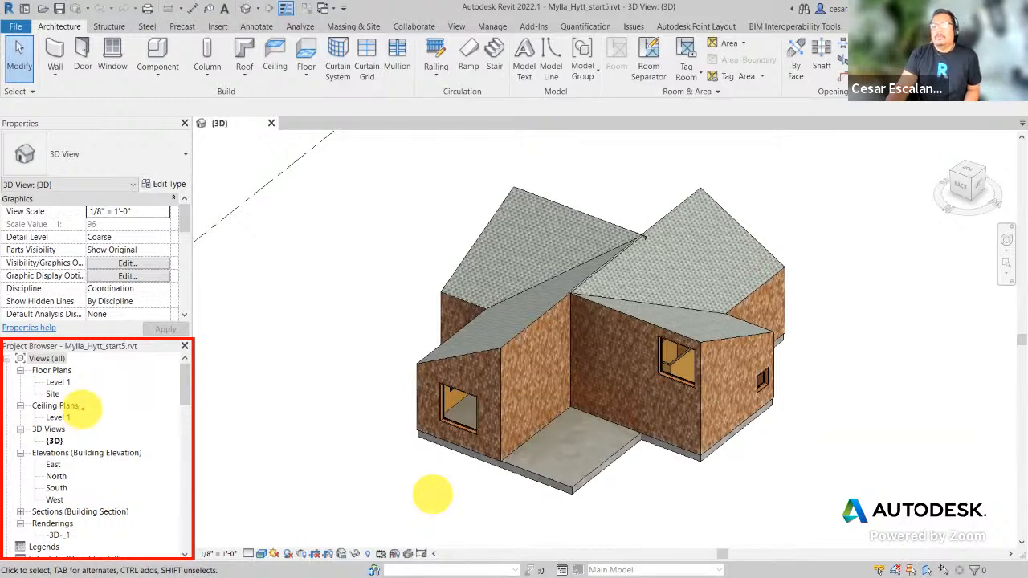
text(t)
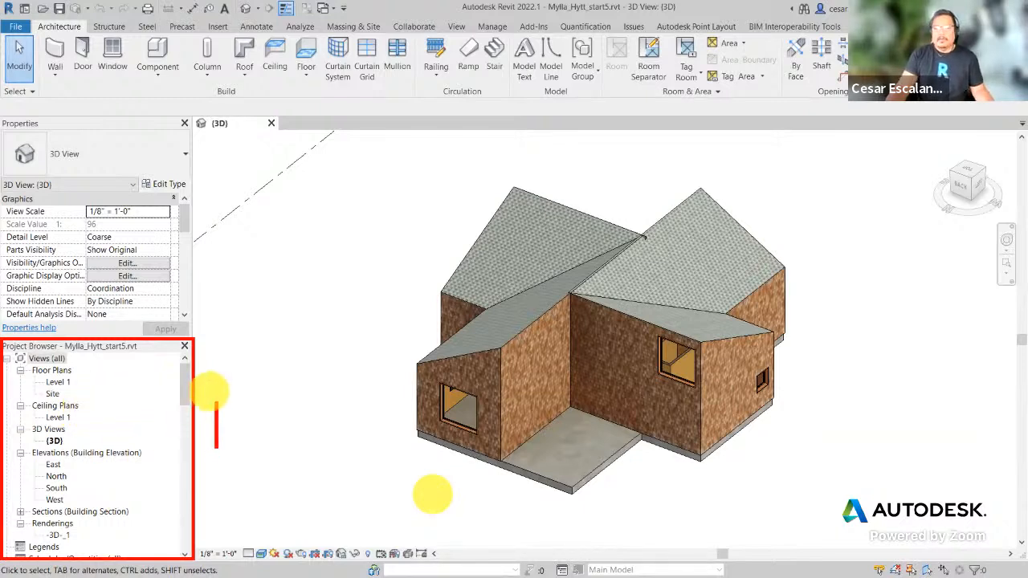
text(View family typ)
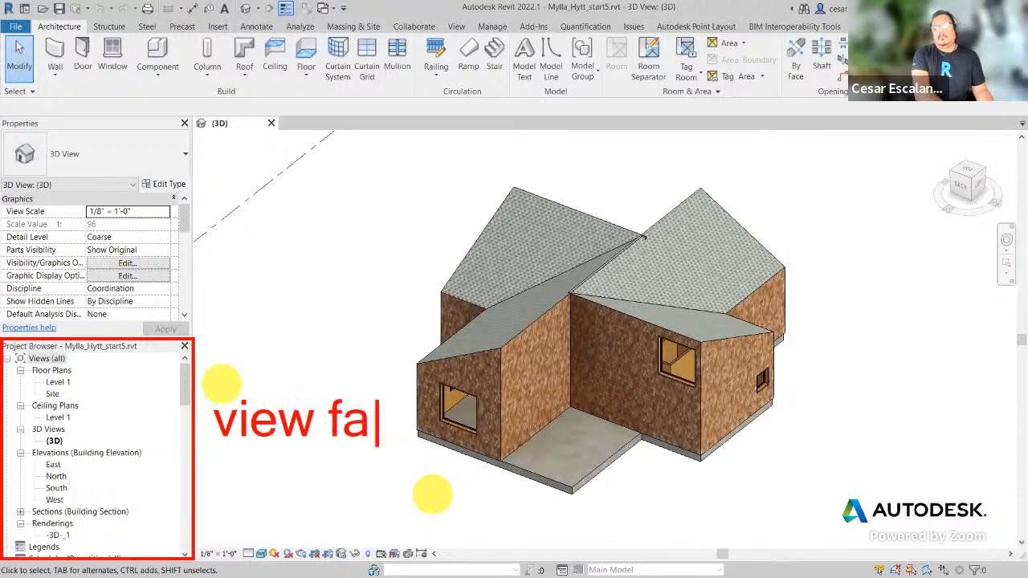
text(e)
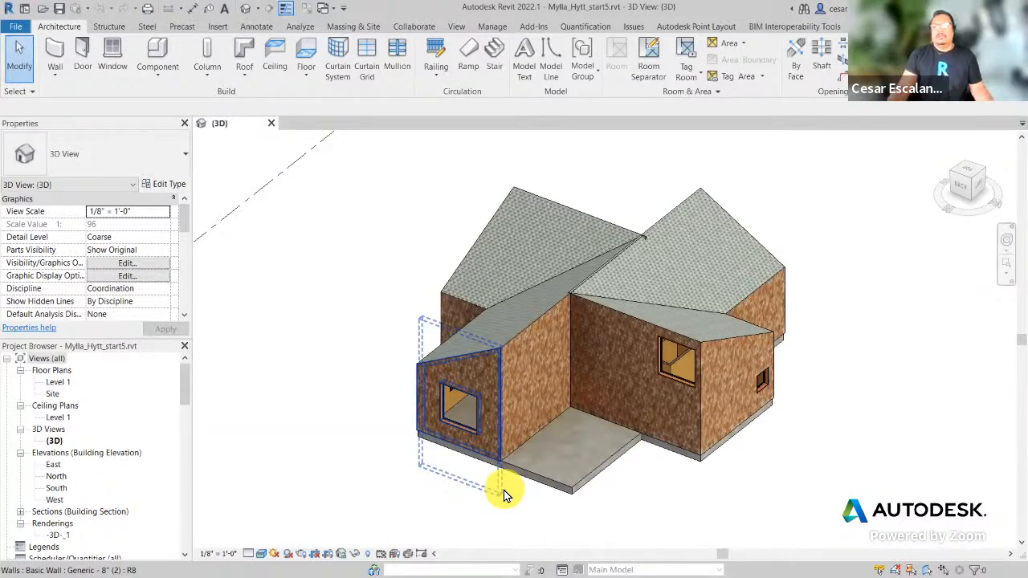
right_click(57, 442)
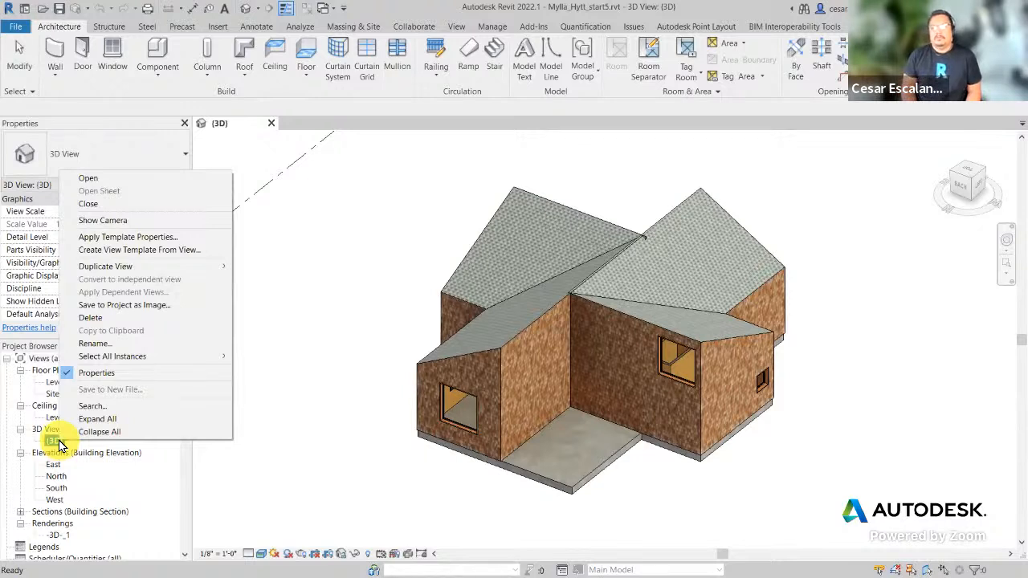
mouse_move(145, 272)
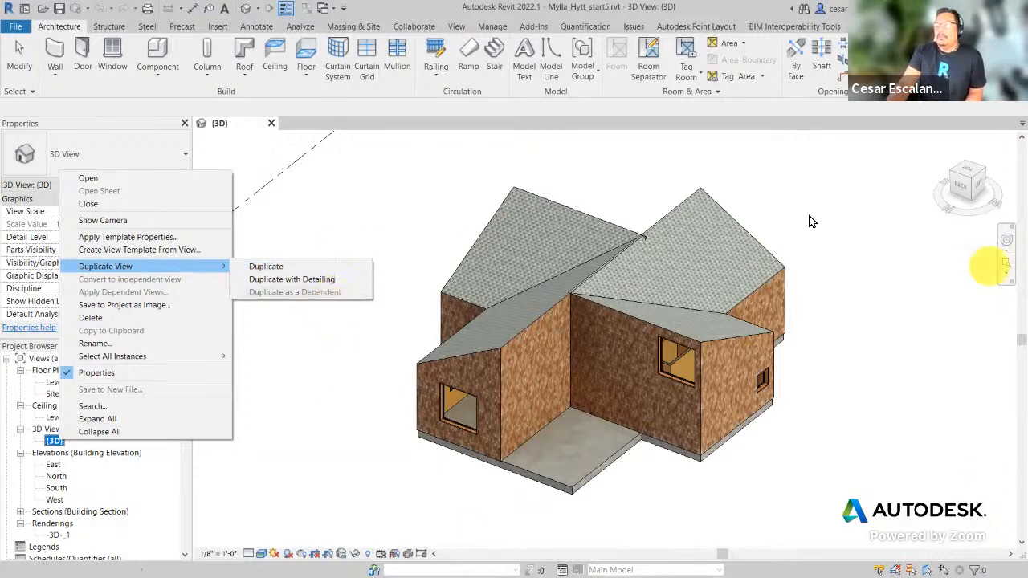
click(315, 411)
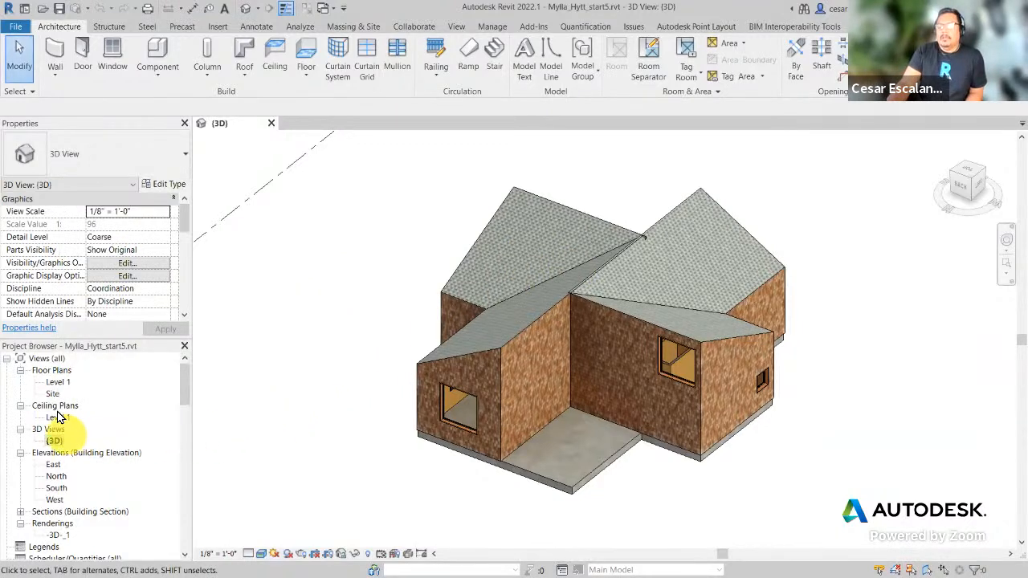
click(56, 382)
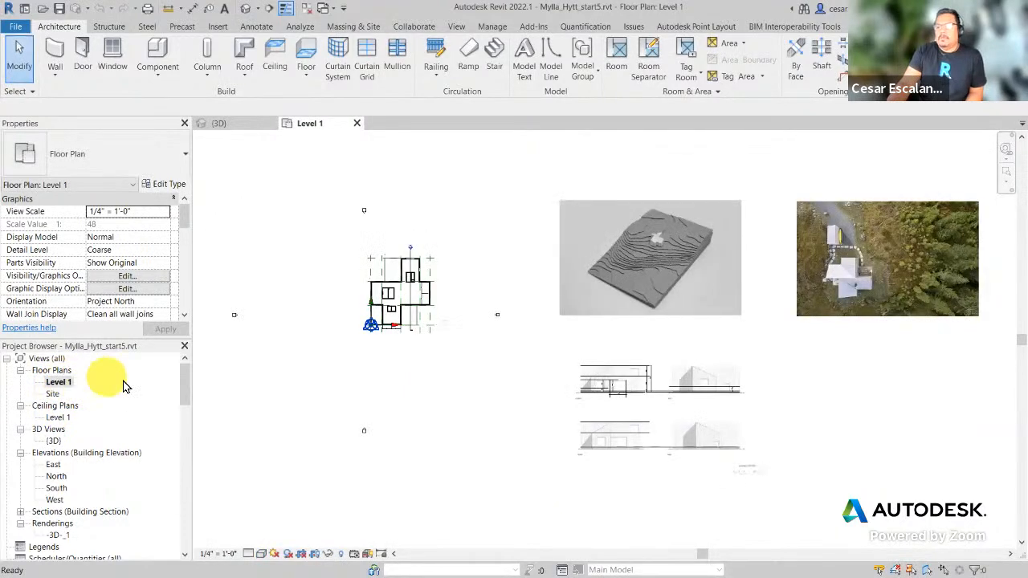
Step: Pan and zoom the Level 1 floor plan to center the cross-shaped house footprint
scroll(440, 310, up, 3)
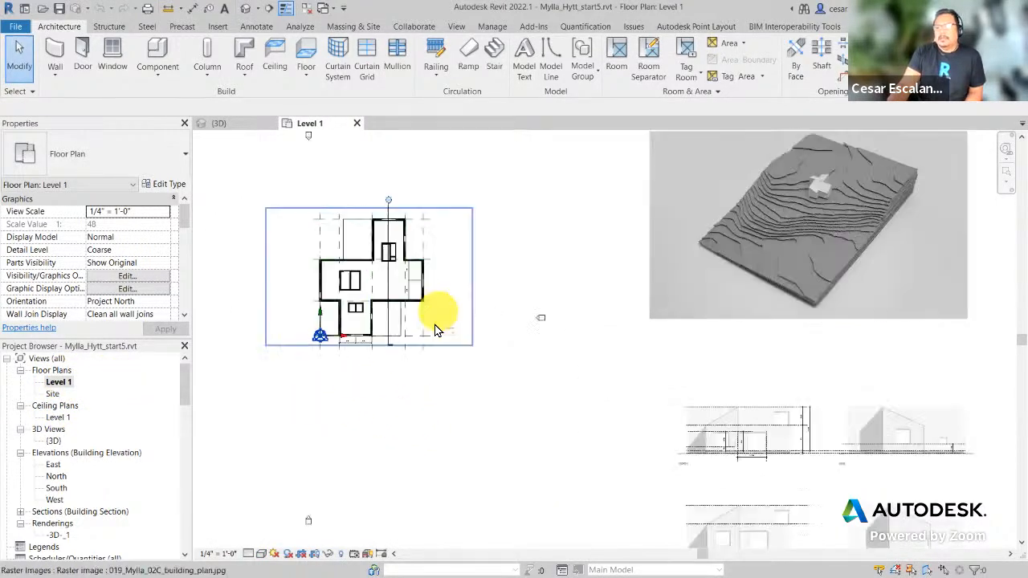
middle_drag(490, 415, 592, 420)
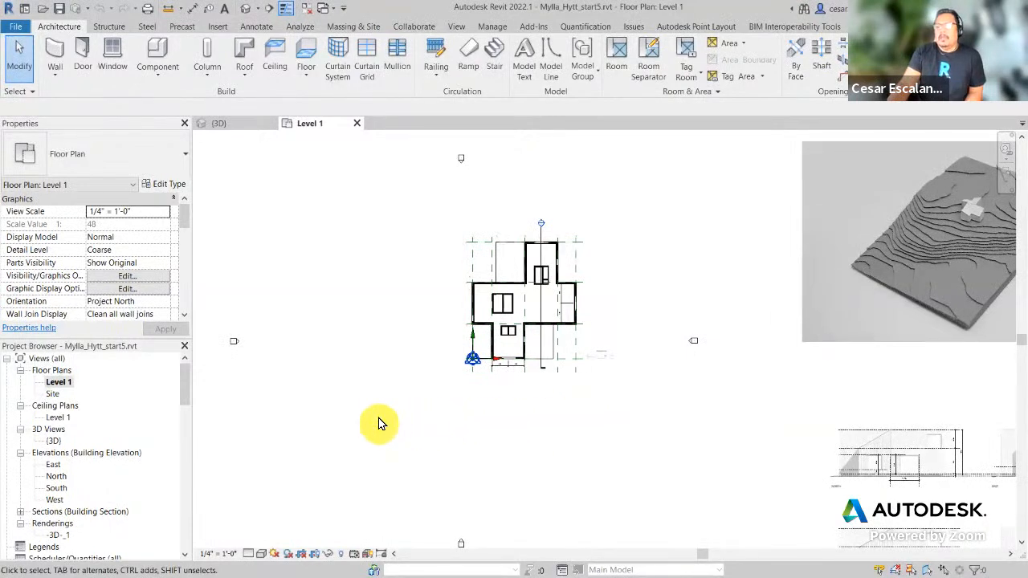
scroll(378, 425, up, 2)
middle_drag(657, 391, 642, 487)
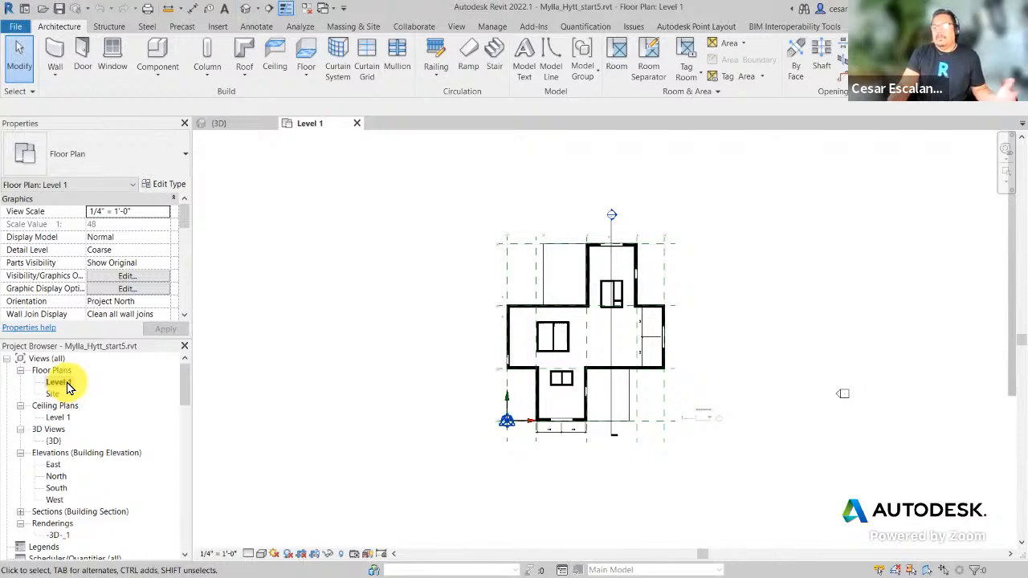
scroll(134, 452, down, 1)
scroll(134, 452, up, 1)
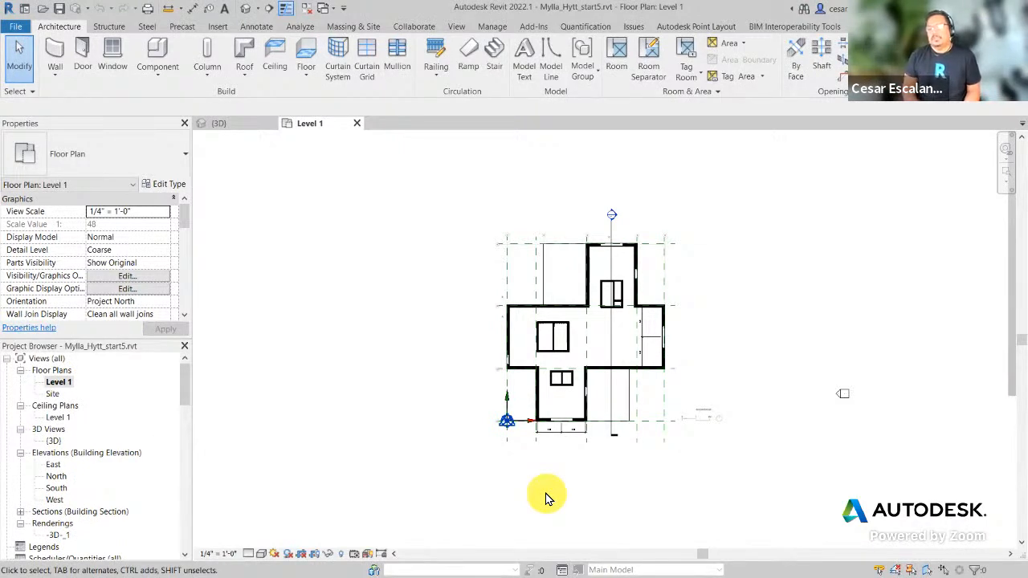
Step: Make a plain duplicate of the Level 1 floor plan, producing Level 1 Copy 1
click(72, 384)
right_click(73, 387)
click(59, 385)
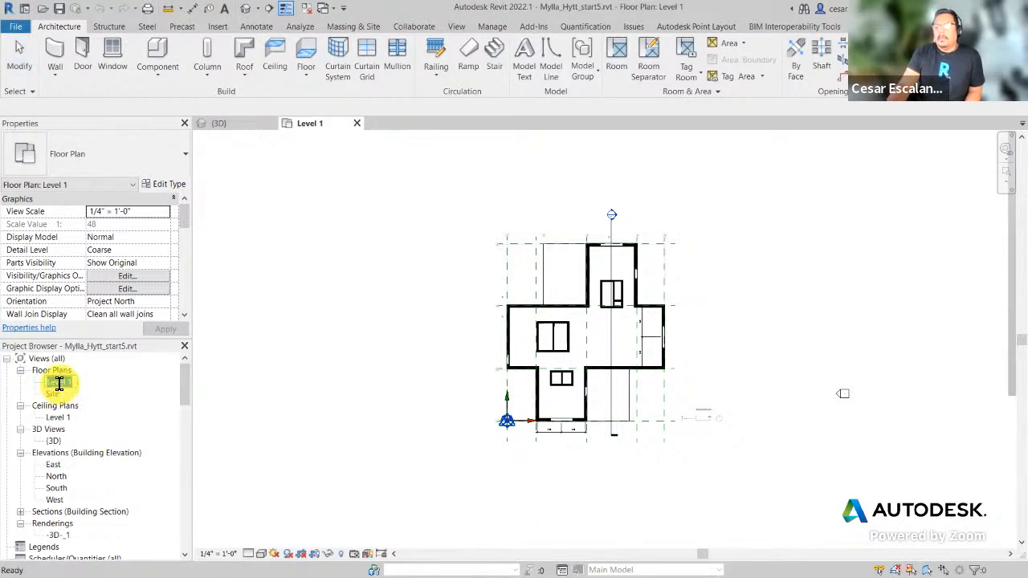
right_click(59, 384)
click(158, 368)
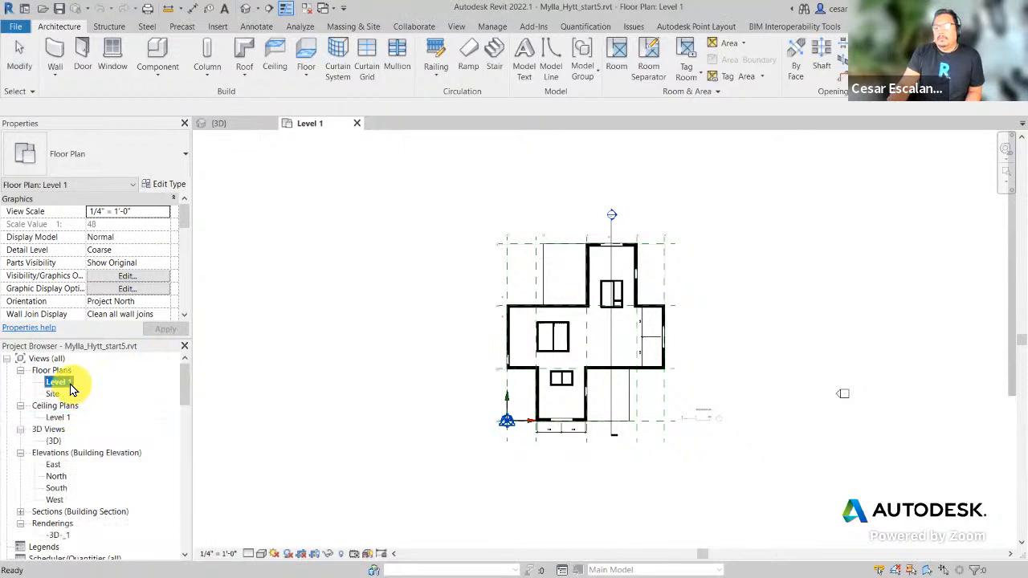
right_click(65, 387)
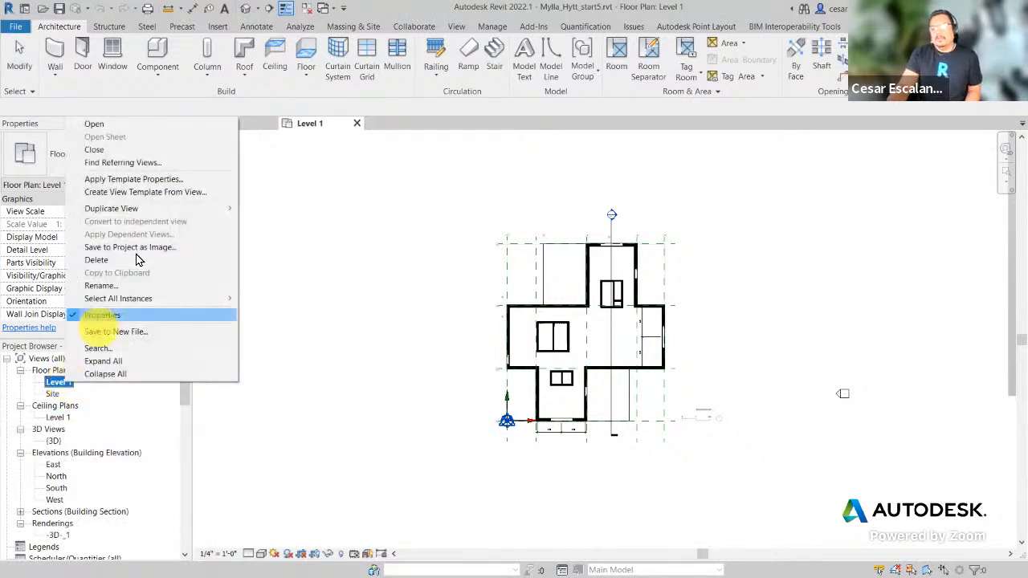
mouse_move(159, 214)
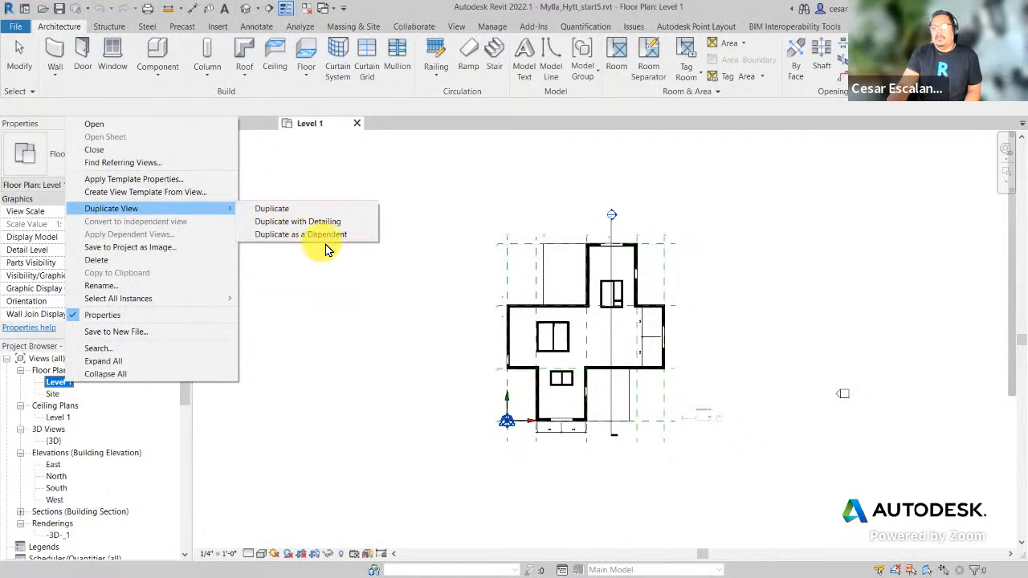
click(273, 212)
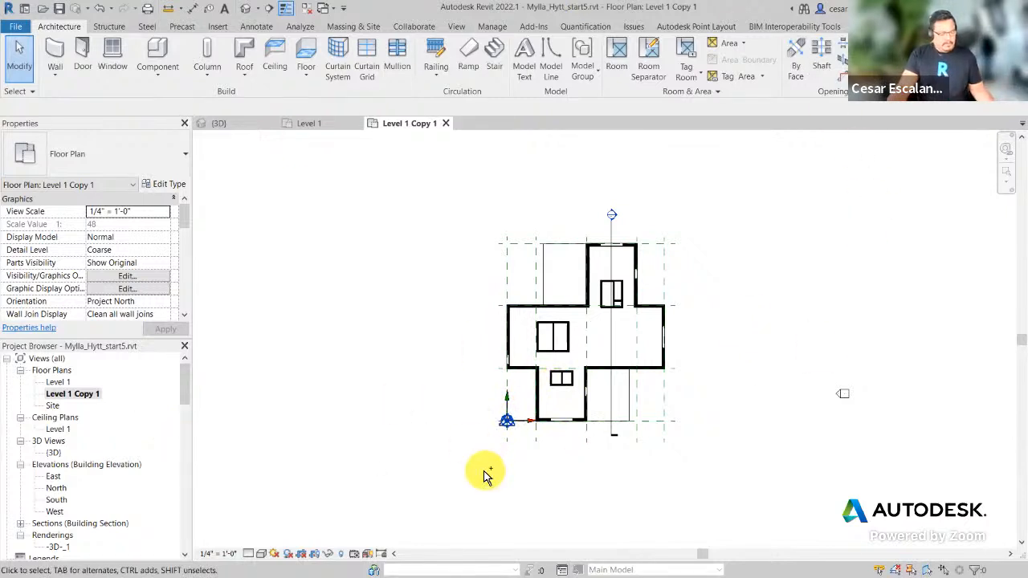
drag(43, 386, 106, 402)
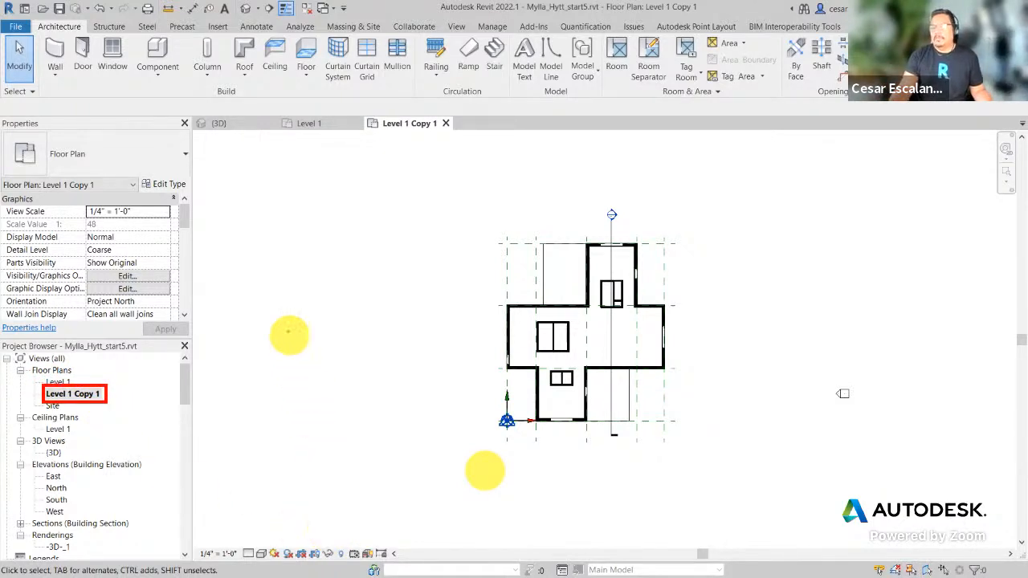
drag(363, 114, 458, 135)
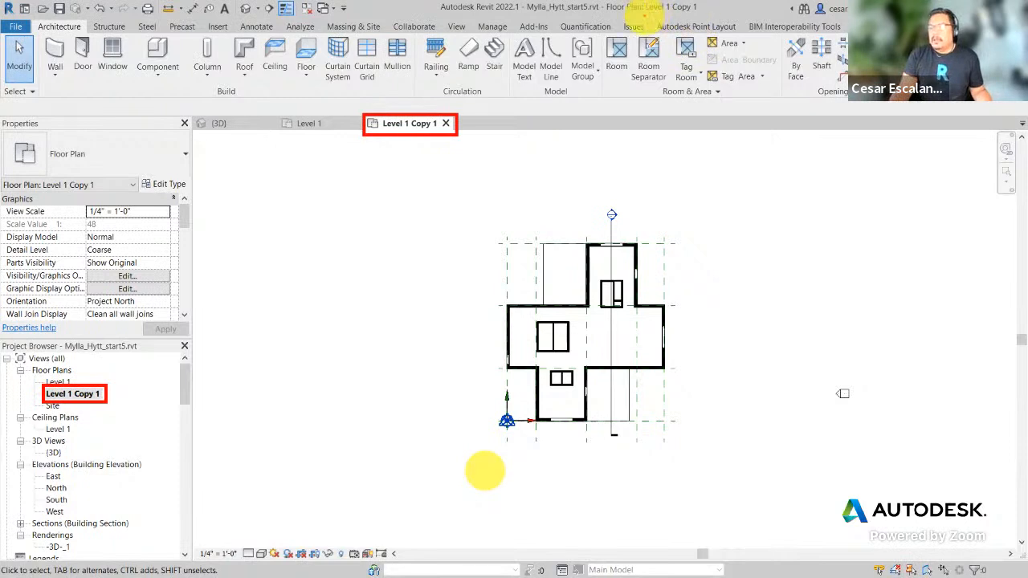
drag(643, 2, 700, 14)
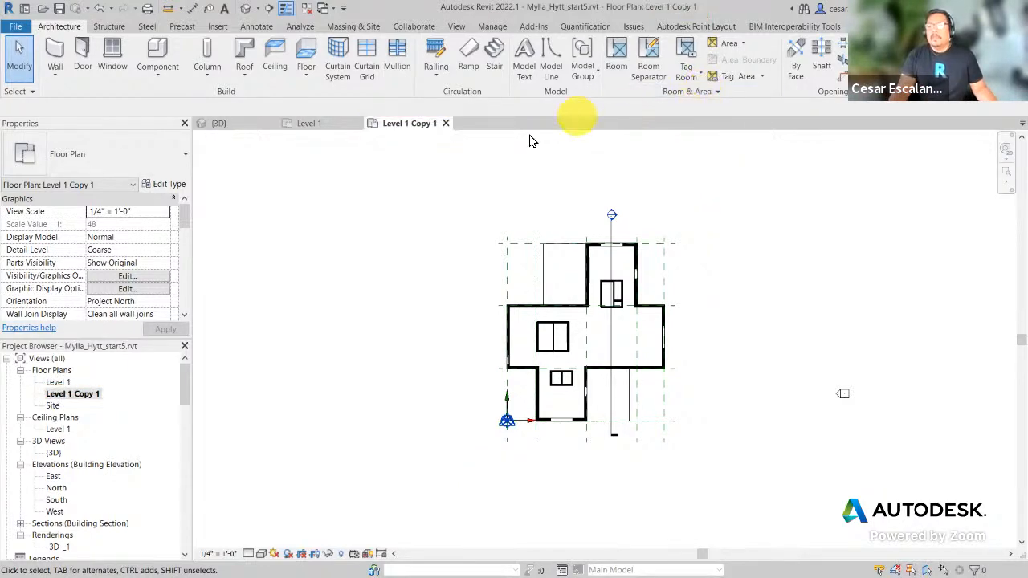
click(321, 125)
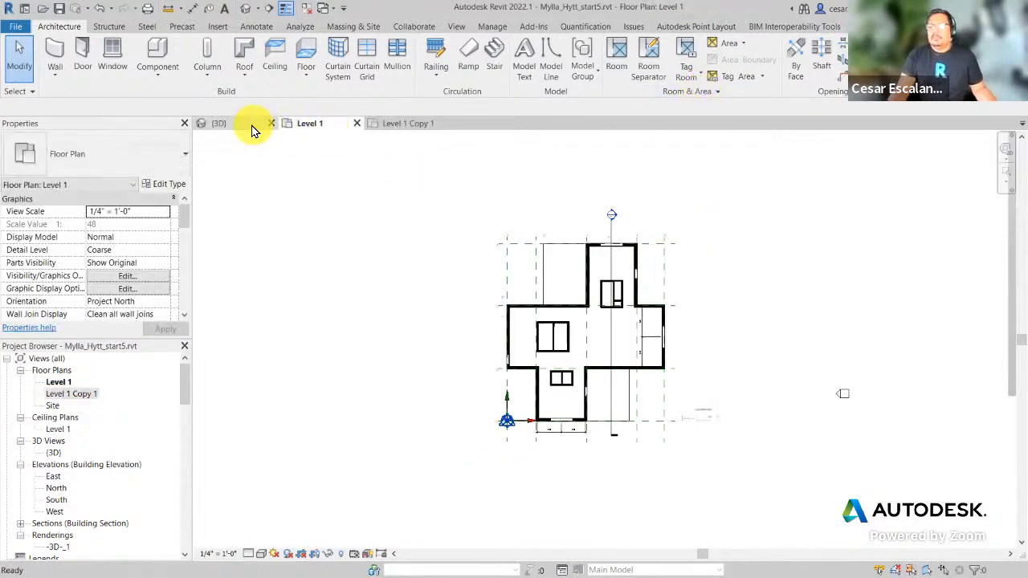
click(253, 125)
click(315, 124)
click(382, 126)
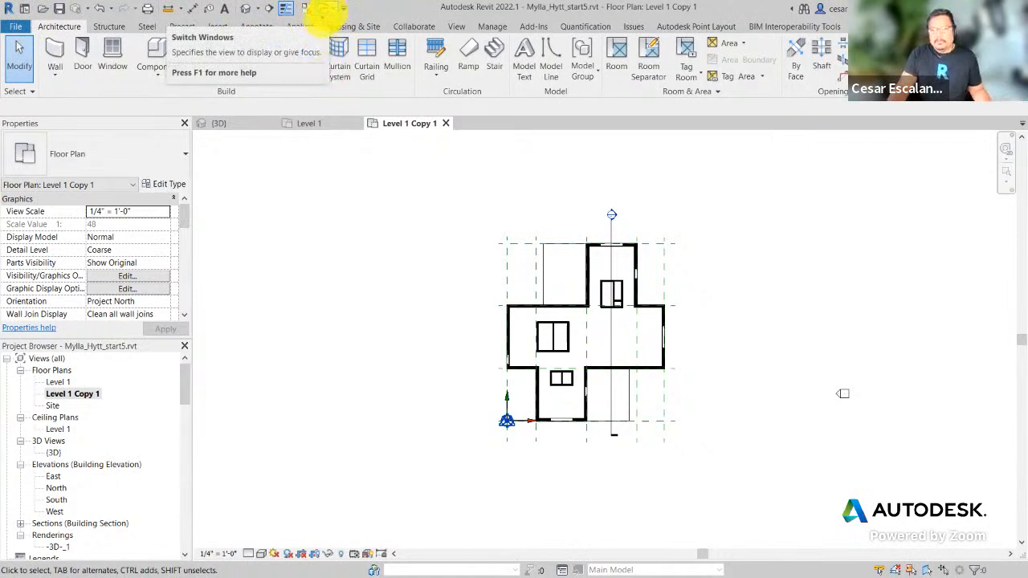
ctrl+drag(315, 3, 341, 16)
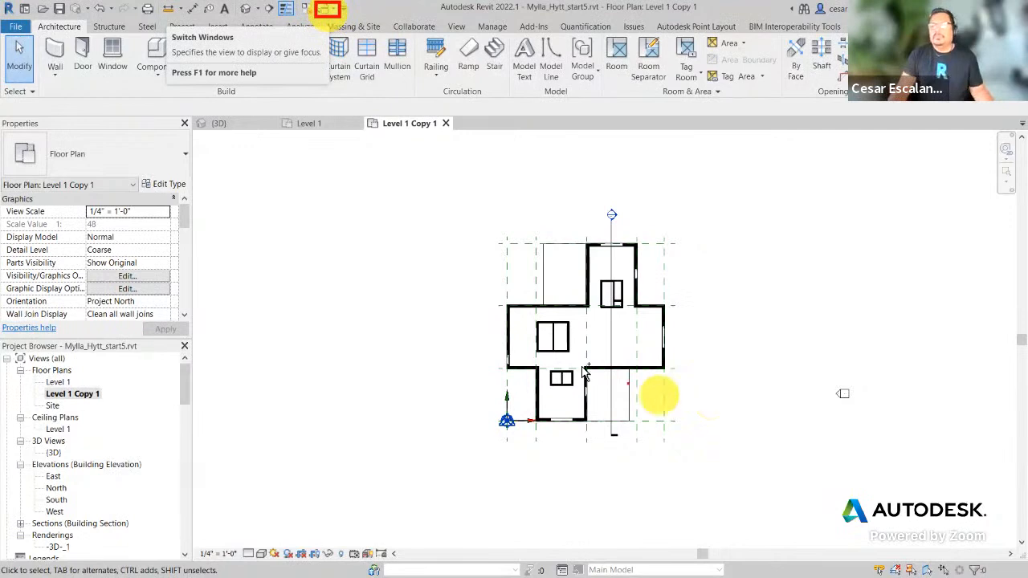
Step: Step through Level 1 and Level 1 Copy 1 via Switch Windows, ending on the {3D} view
click(327, 10)
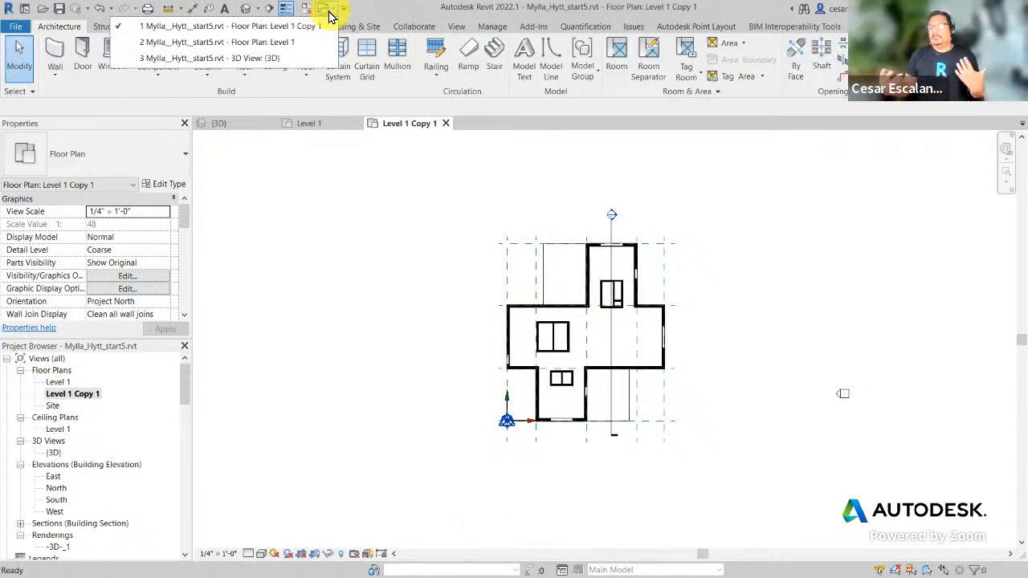
click(274, 48)
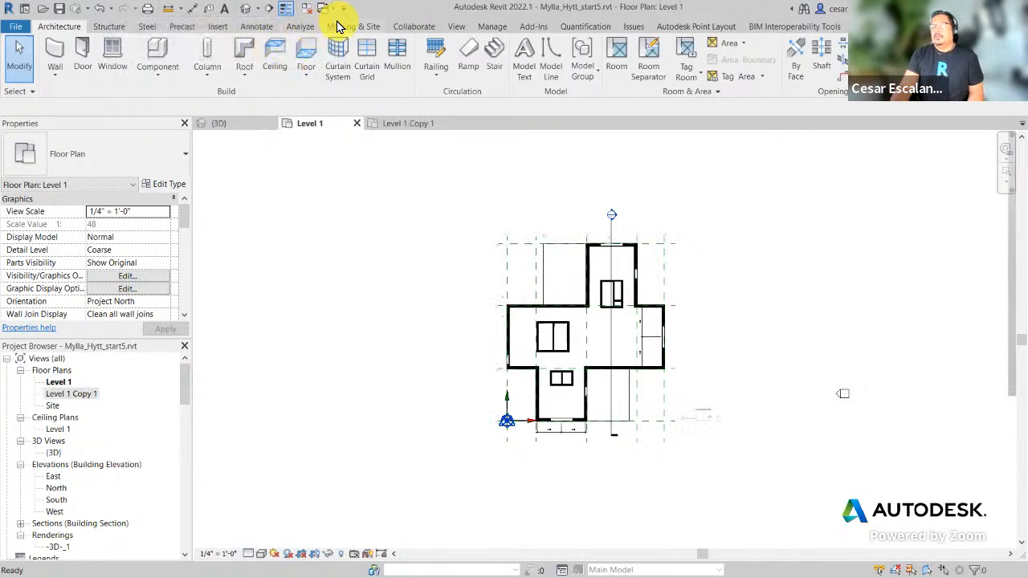
click(329, 9)
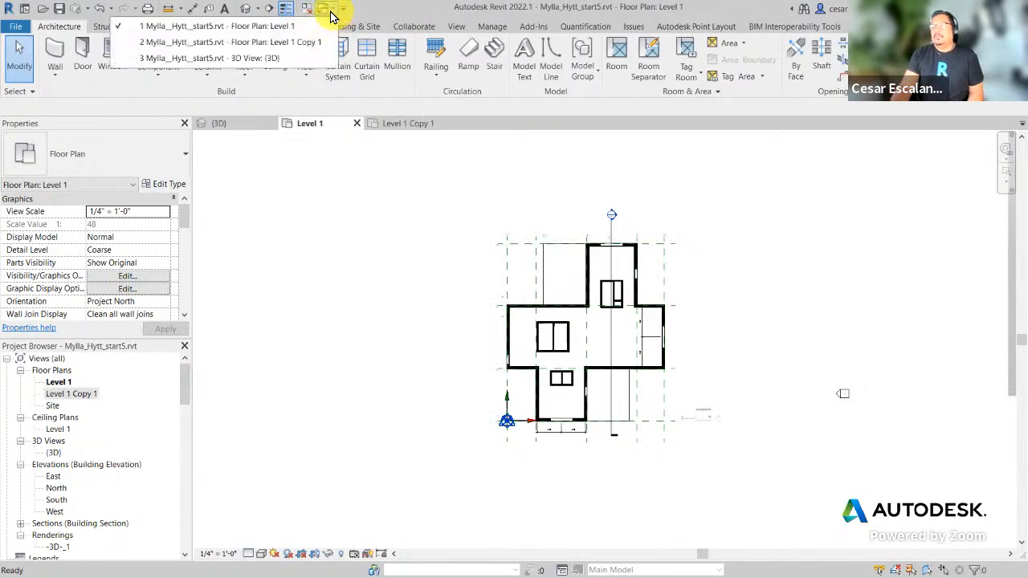
click(248, 59)
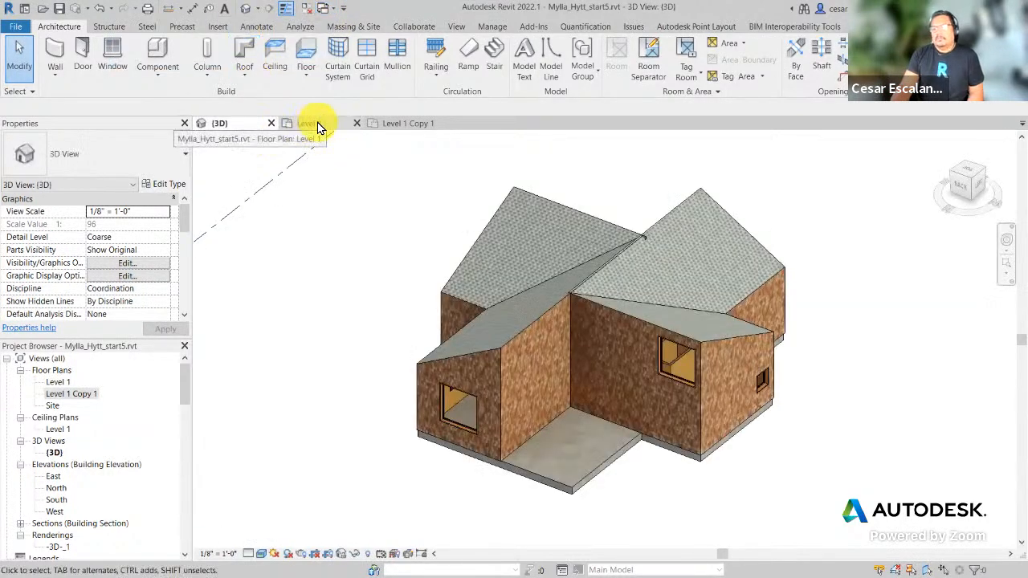
click(315, 124)
click(404, 126)
click(247, 133)
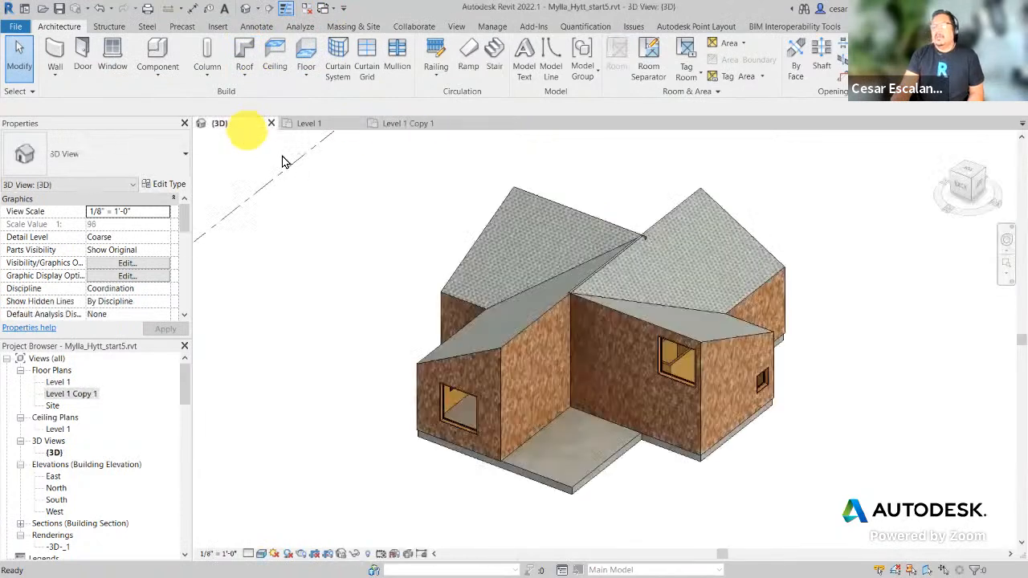
Step: Open the North and South elevations and the -3D-_1 rendering view
scroll(110, 447, down, 1)
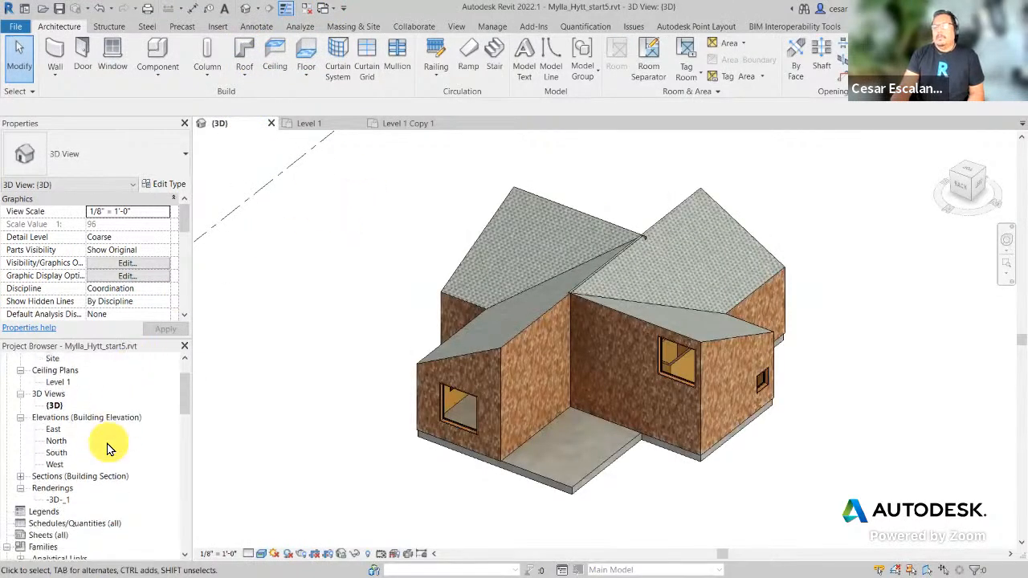
double_click(57, 441)
click(56, 453)
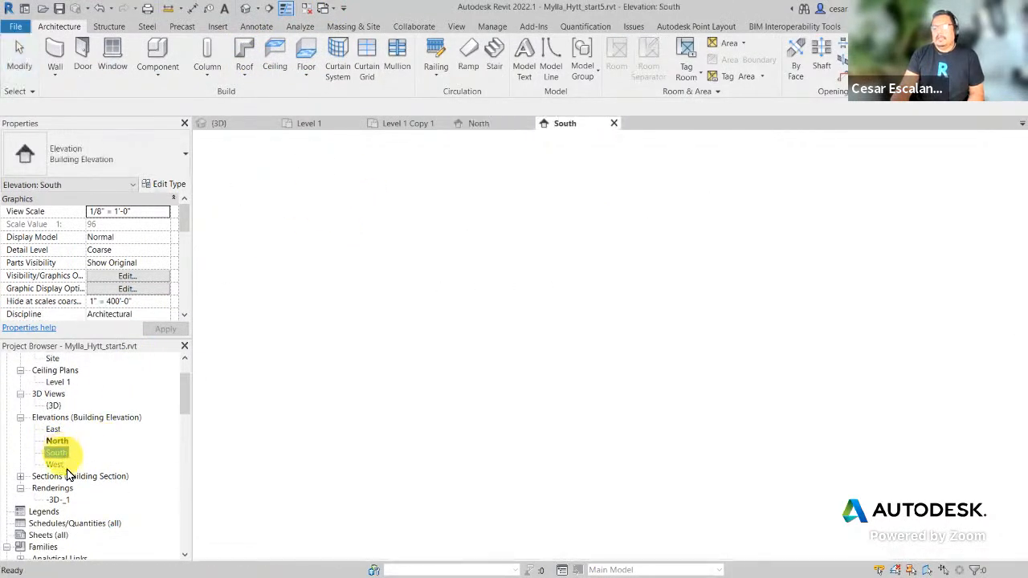
double_click(60, 500)
Step: Open Section 1 and the West and East elevations, then return to North
scroll(64, 510, down, 1)
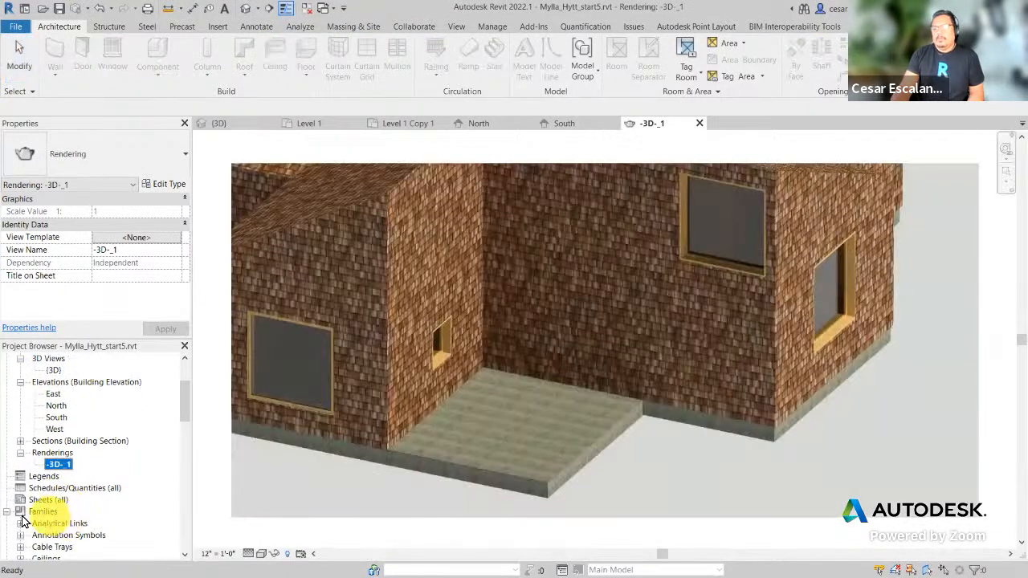
click(20, 441)
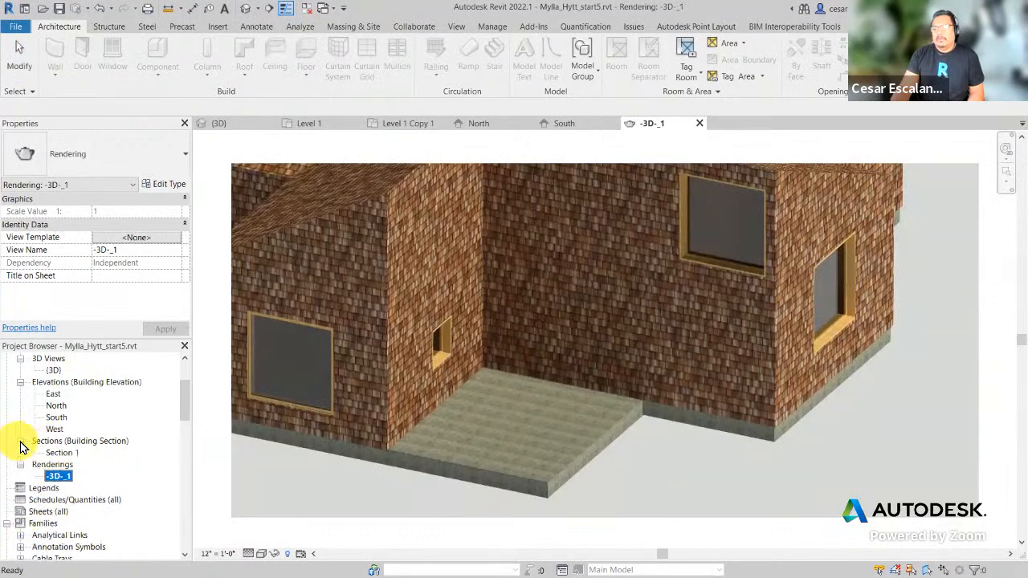
double_click(58, 452)
double_click(56, 427)
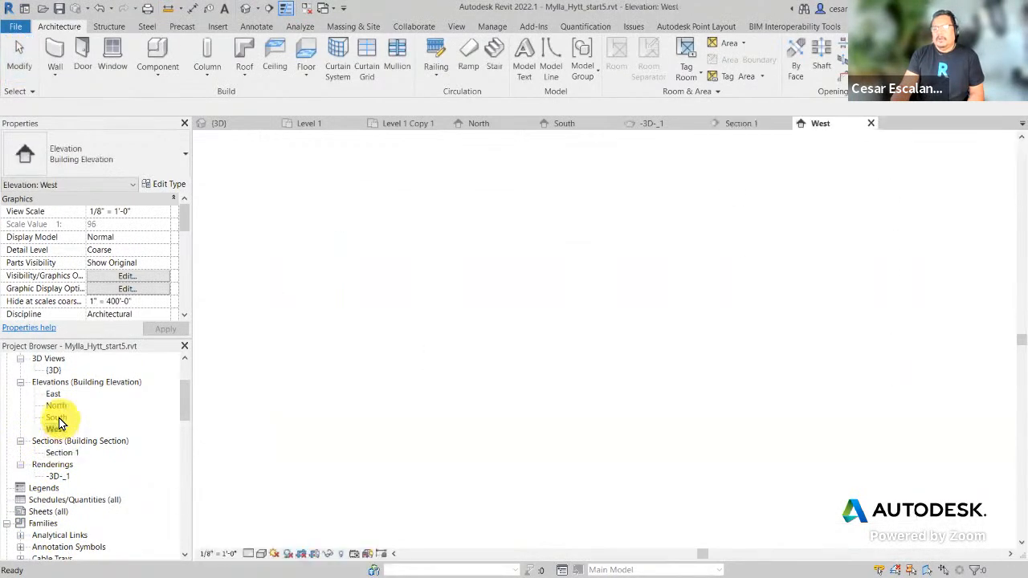
double_click(56, 417)
click(60, 406)
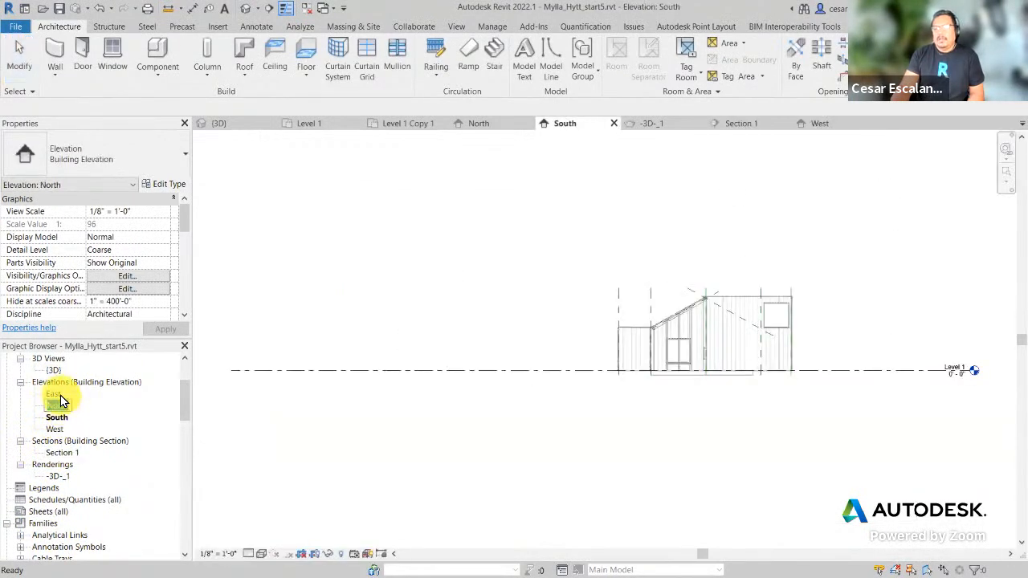
double_click(53, 394)
double_click(57, 405)
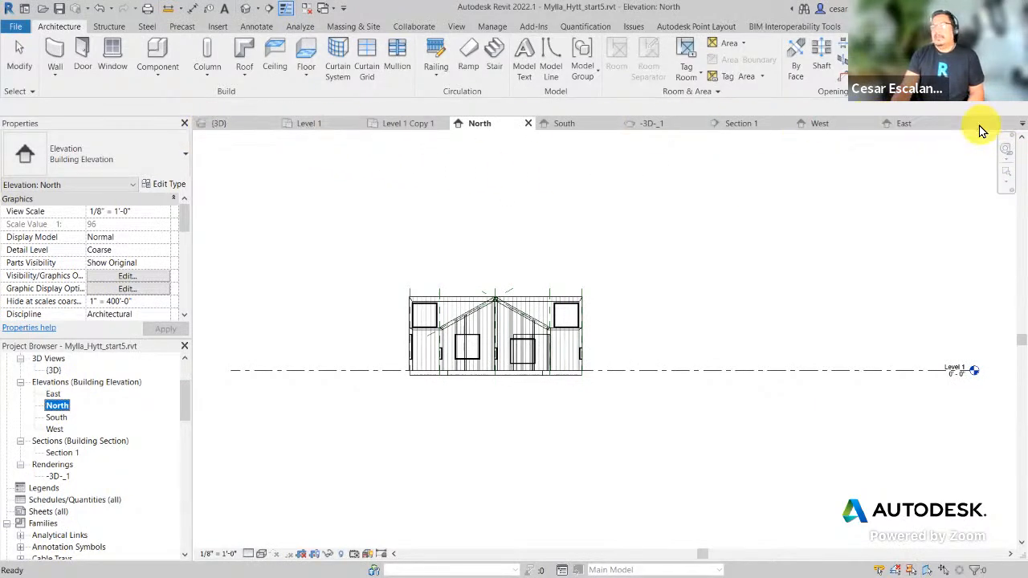
click(329, 15)
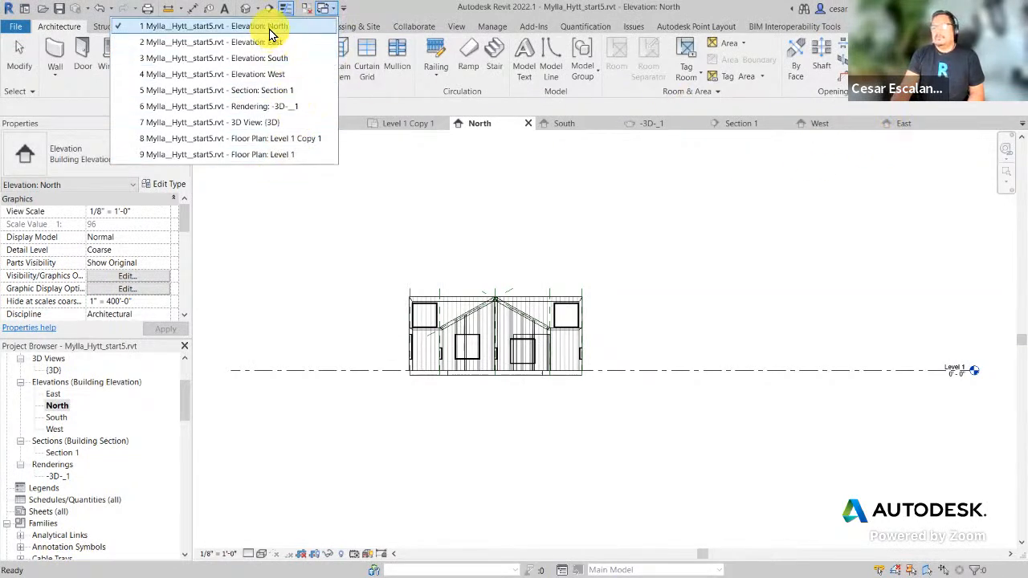
click(769, 240)
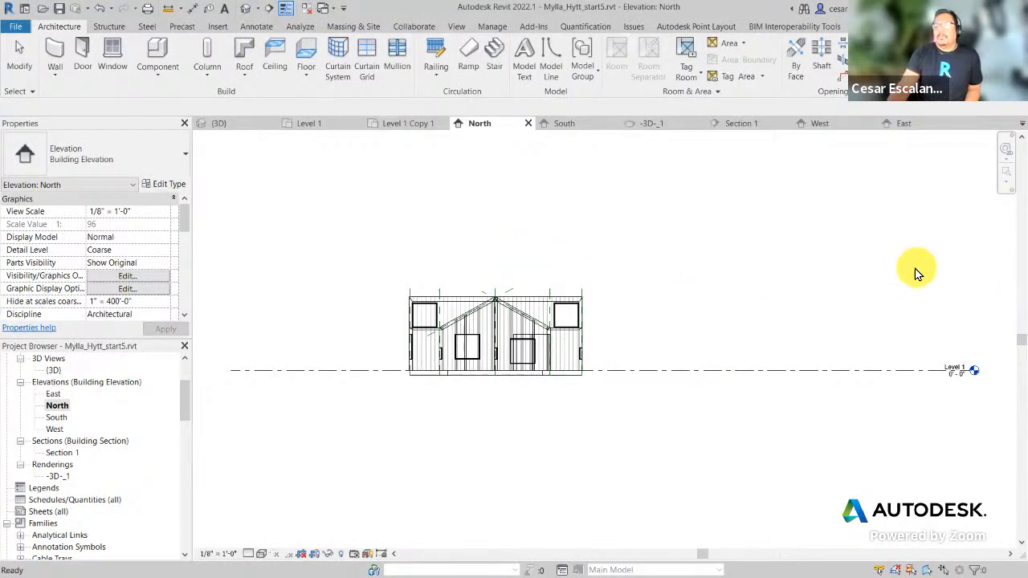
Step: Close East, West and Section 1, then Close Inactive Views from Level 1 Copy 1
click(956, 124)
click(866, 124)
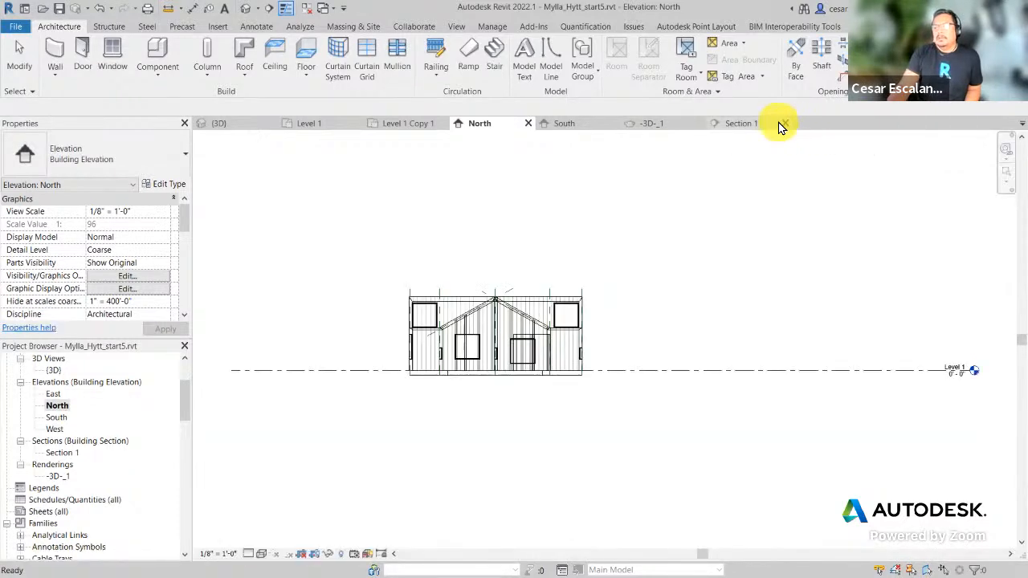
click(783, 125)
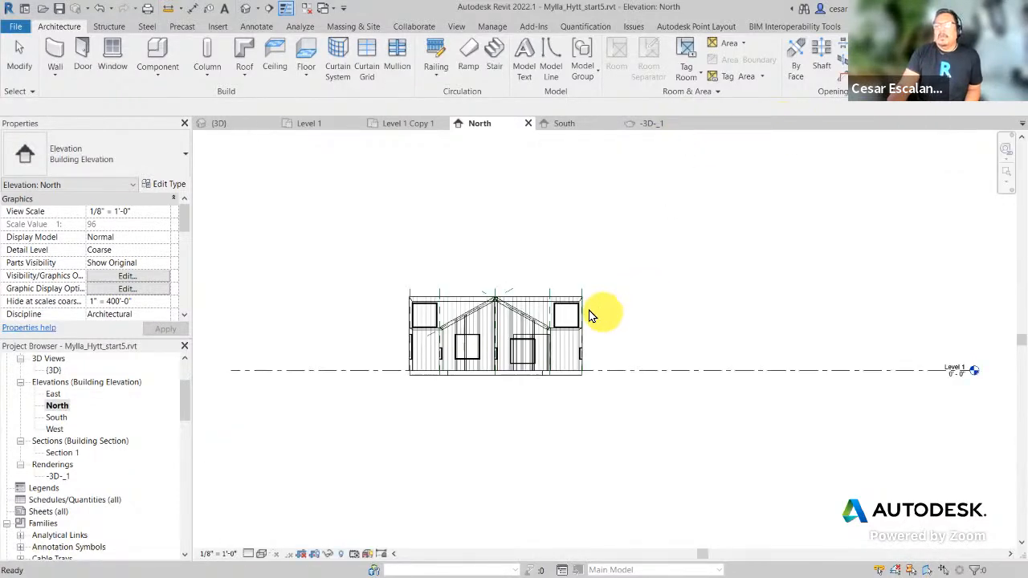
click(403, 126)
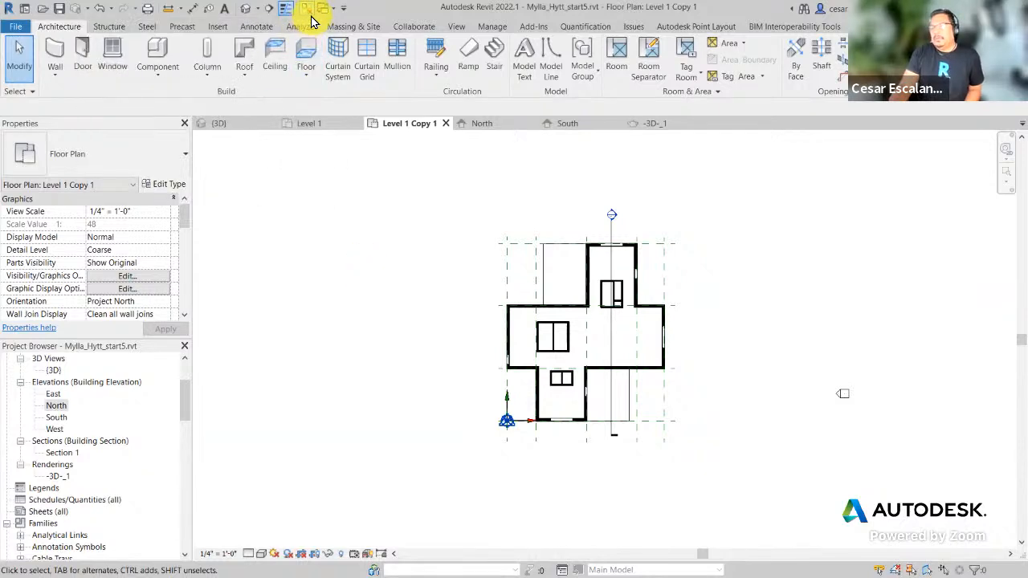
click(307, 10)
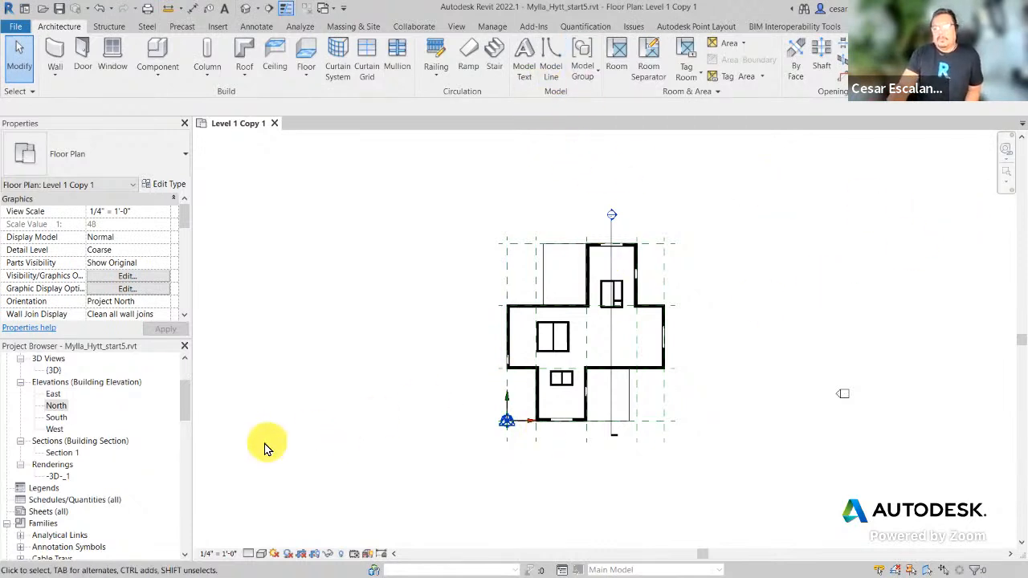
click(331, 11)
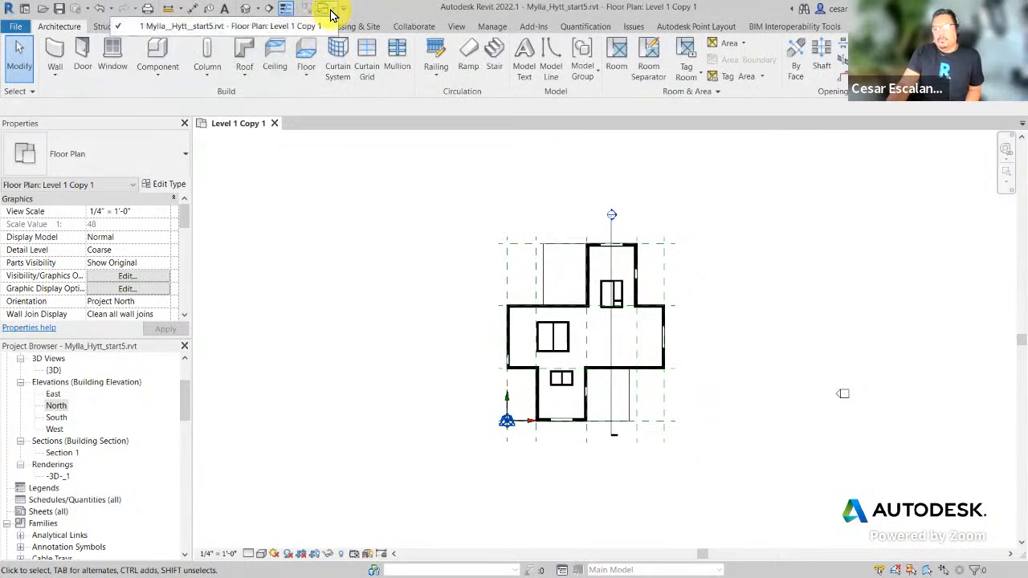
click(305, 15)
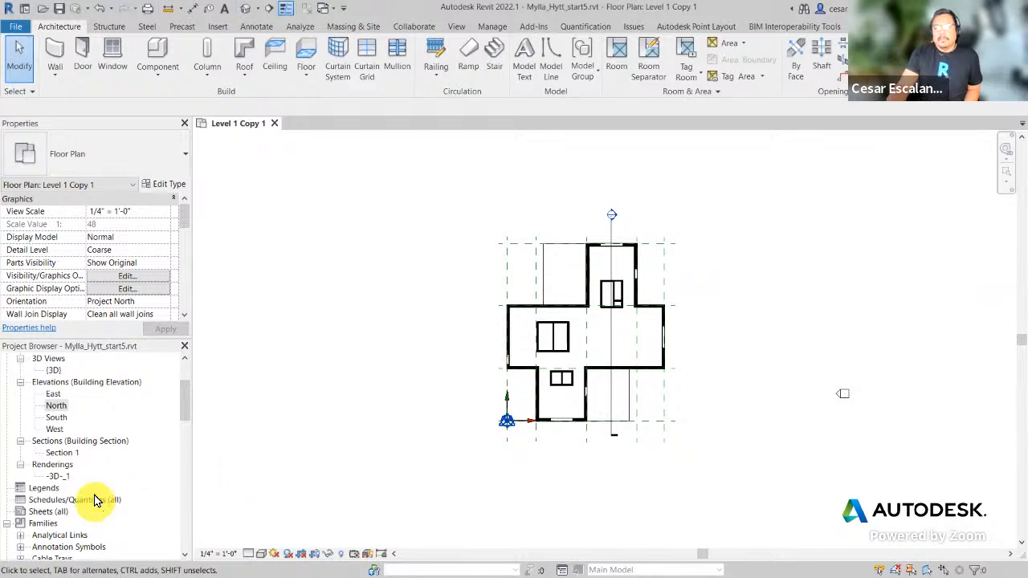
Step: Rename the Level 1 Copy 1 floor plan to 'Level 1 - Furniture'
scroll(48, 393, up, 3)
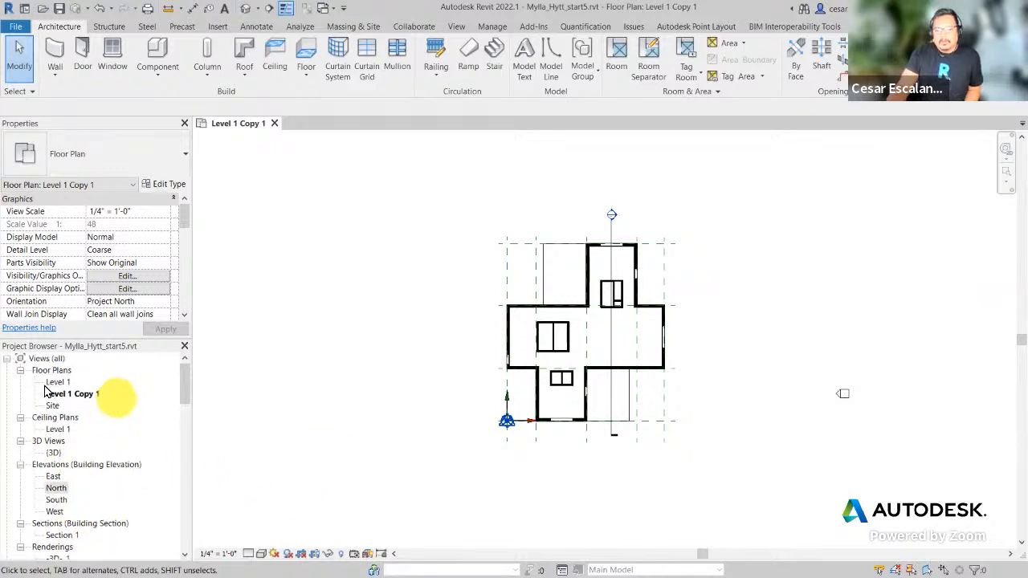
click(80, 393)
click(90, 395)
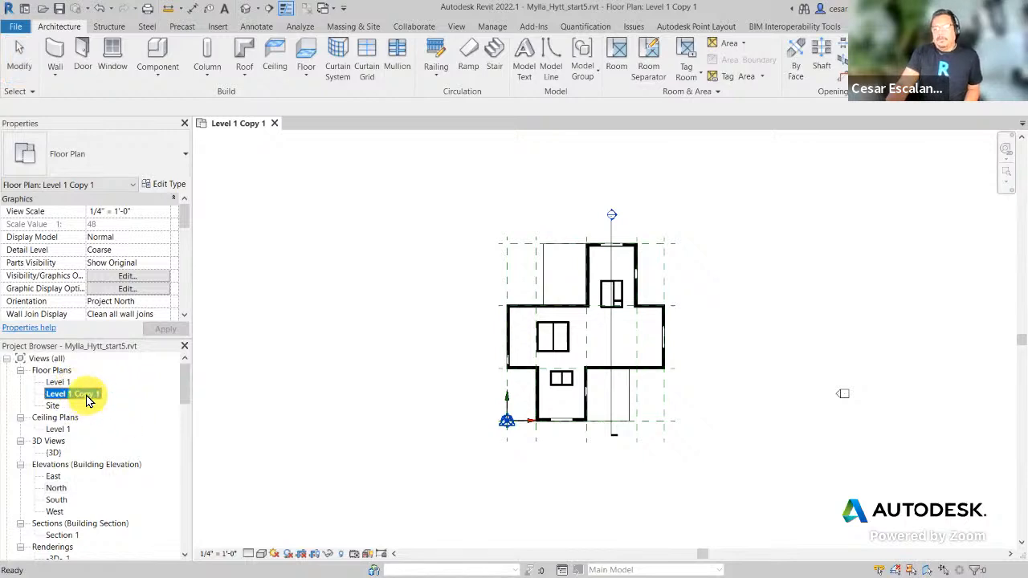
right_click(88, 399)
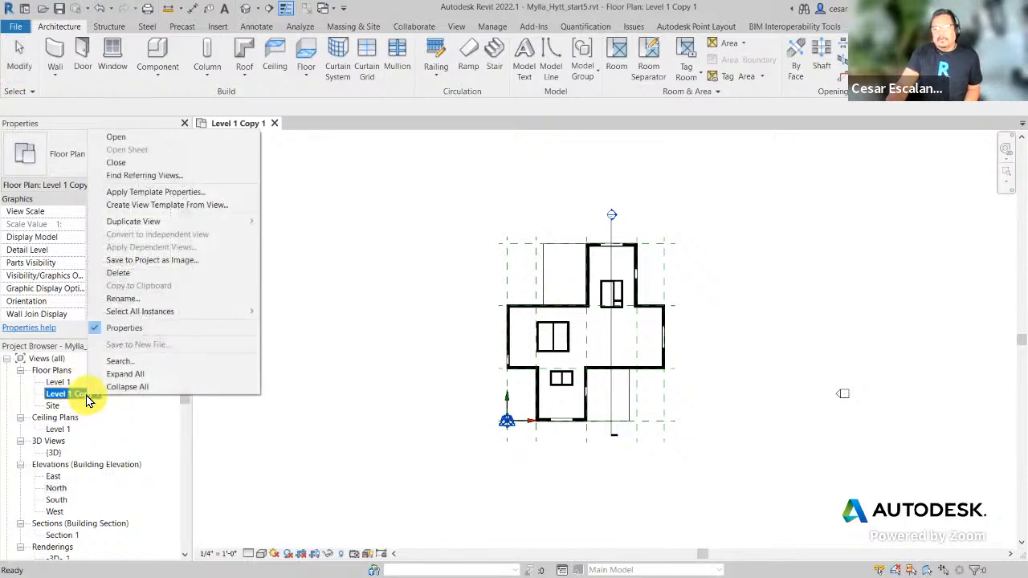
click(121, 298)
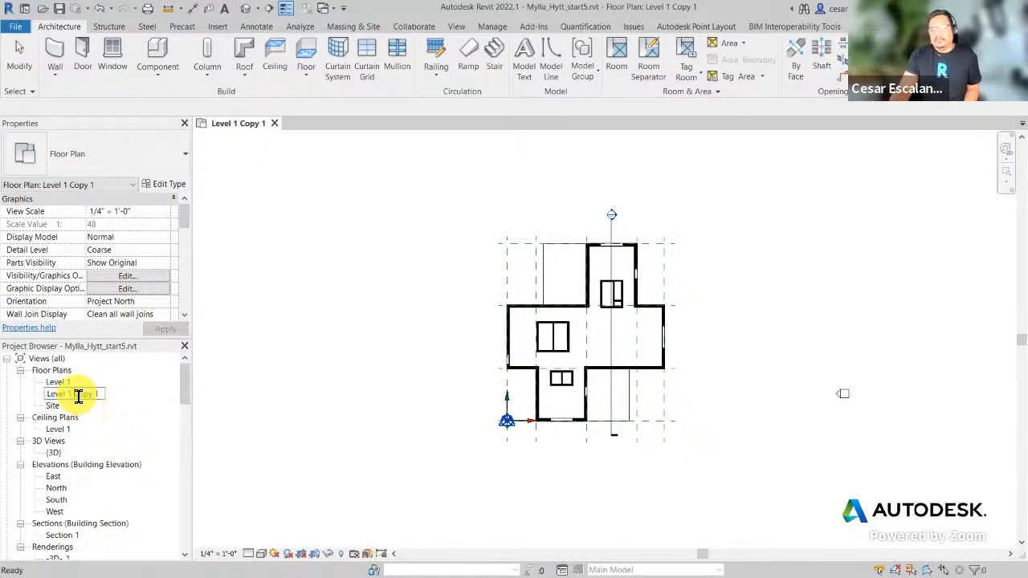
drag(74, 395, 161, 407)
text(- Furniture)
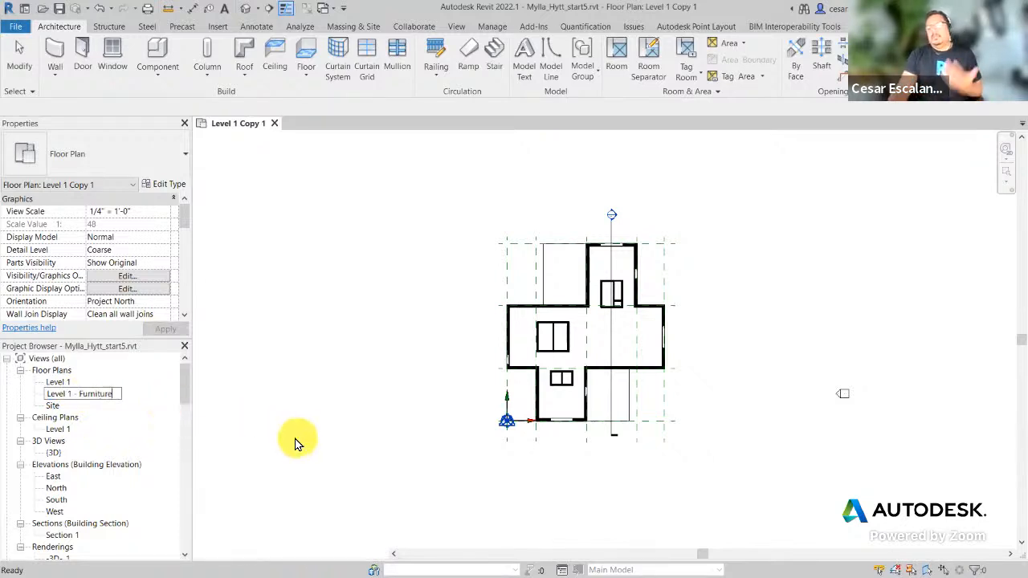
click(295, 443)
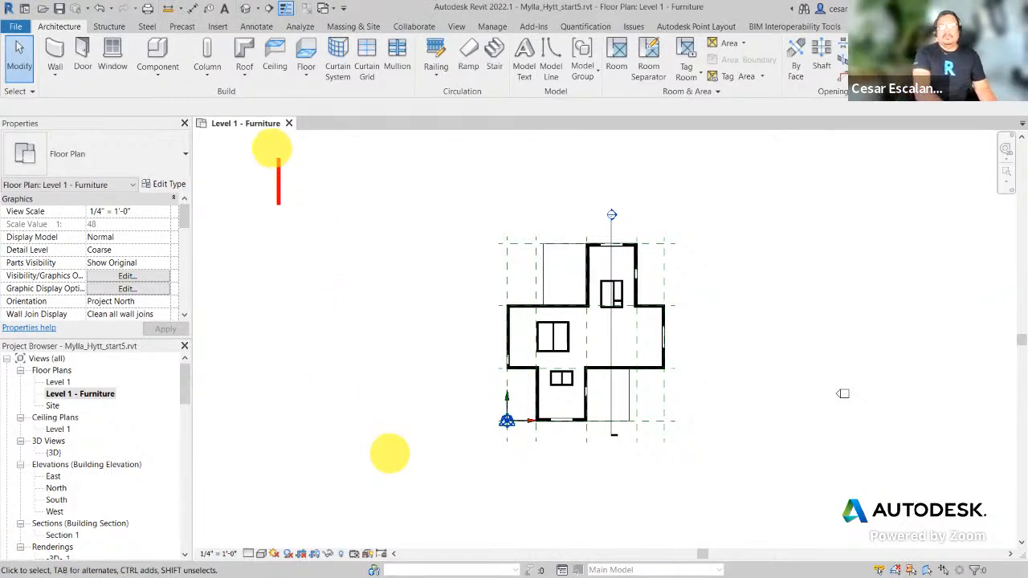
text(Create new )
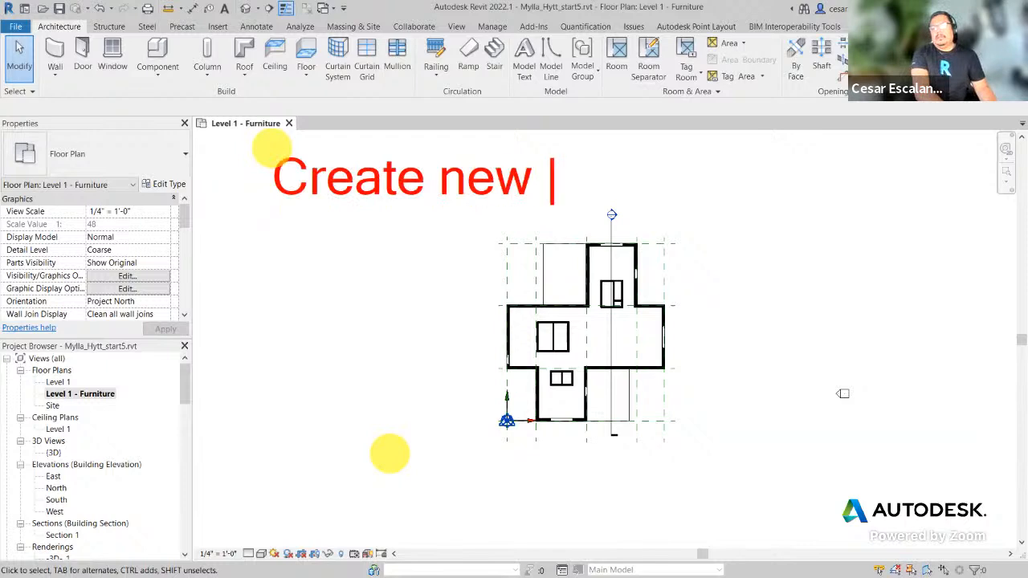
text(View Famil)
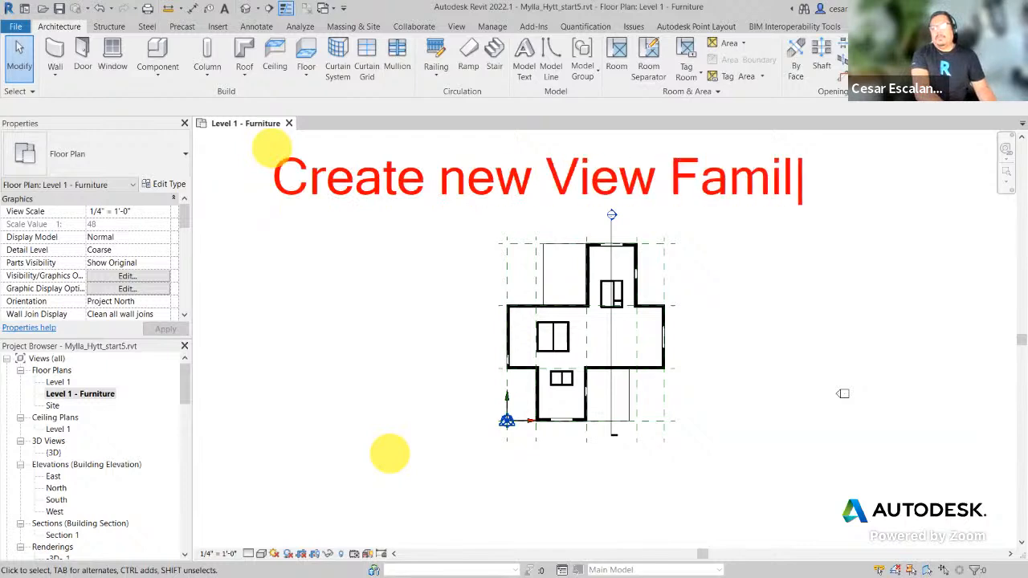
text(y Types)
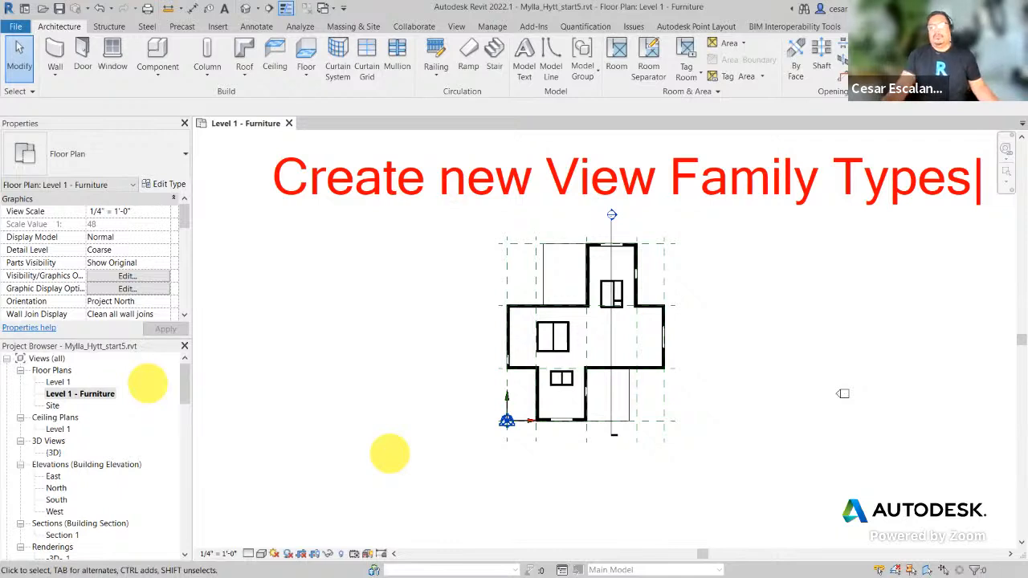
key(Escape)
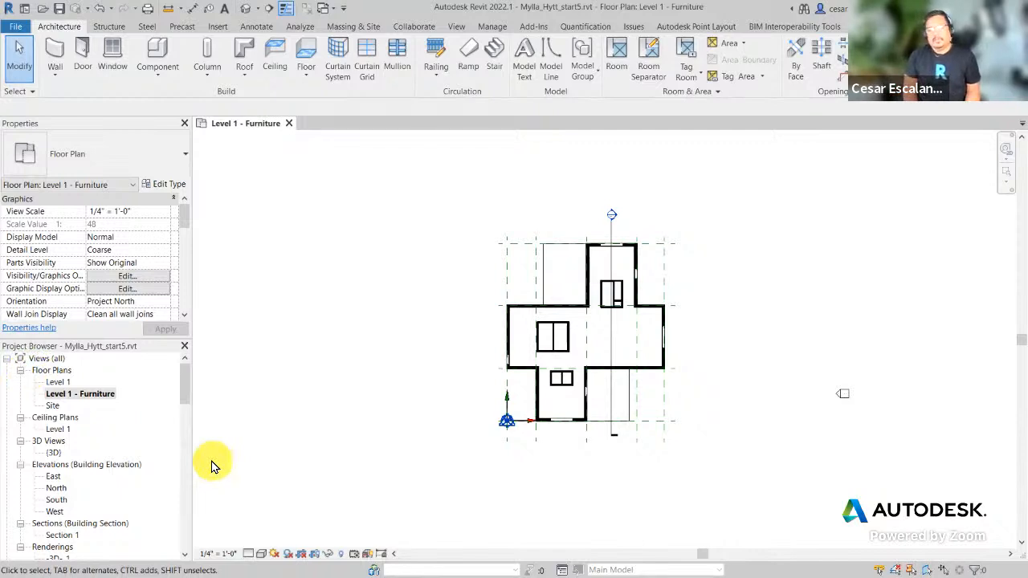
mouse_move(187, 383)
mouse_down()
mouse_move(177, 486)
mouse_move(184, 378)
mouse_up()
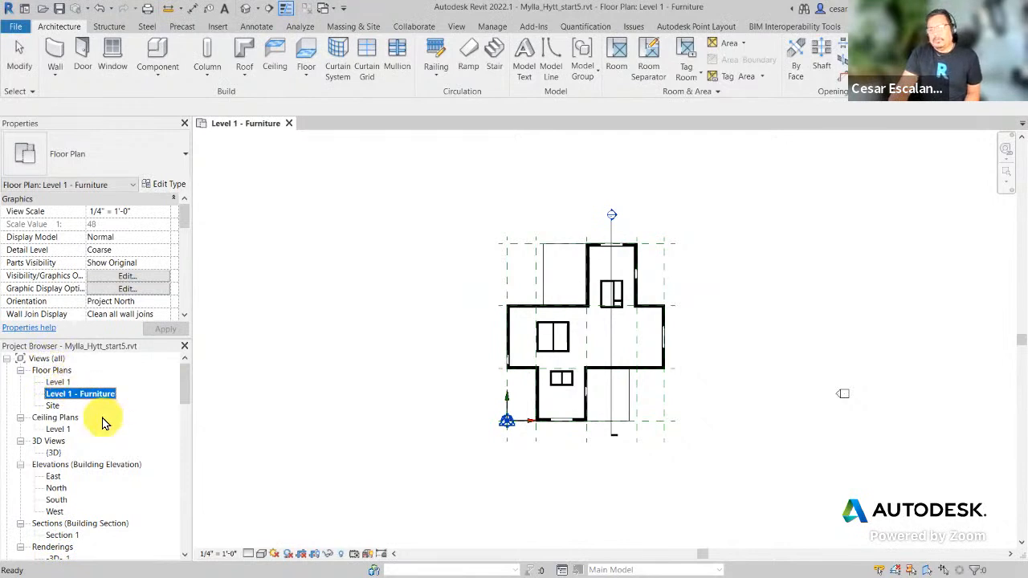
click(379, 382)
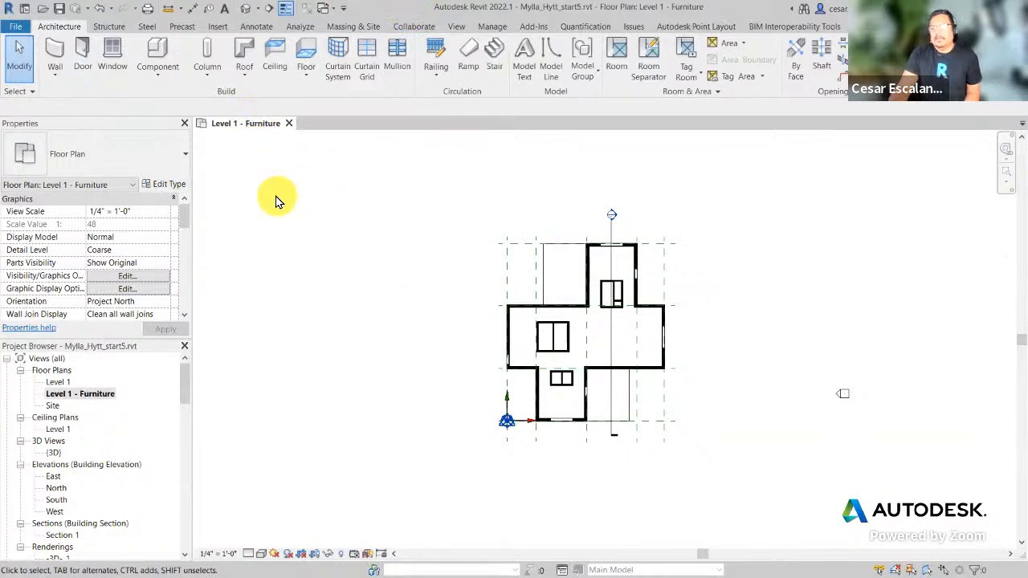
Step: Duplicate the Floor Plan view type as 'Furniture Plan' and apply it to the view
click(170, 187)
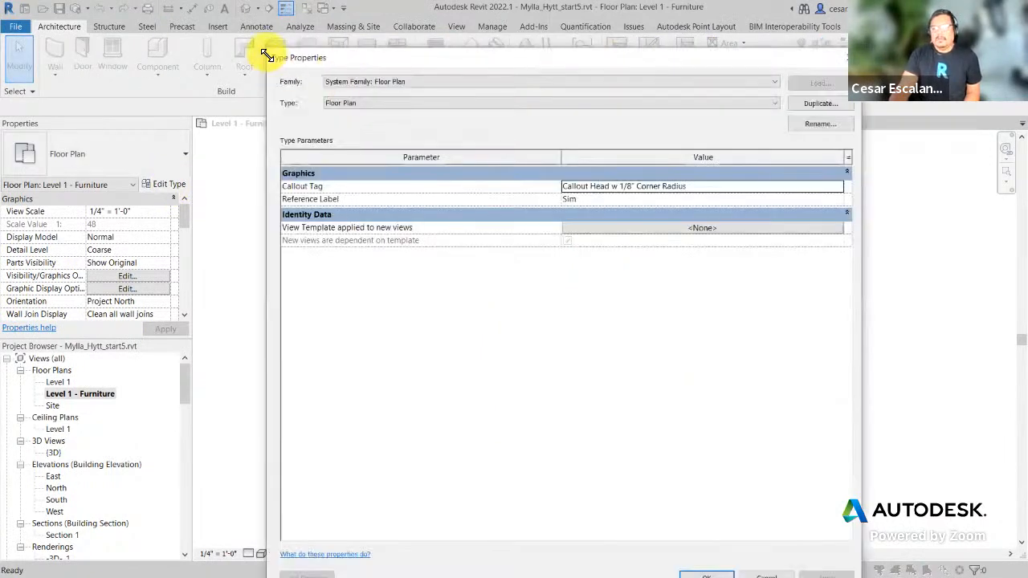
drag(267, 55, 396, 200)
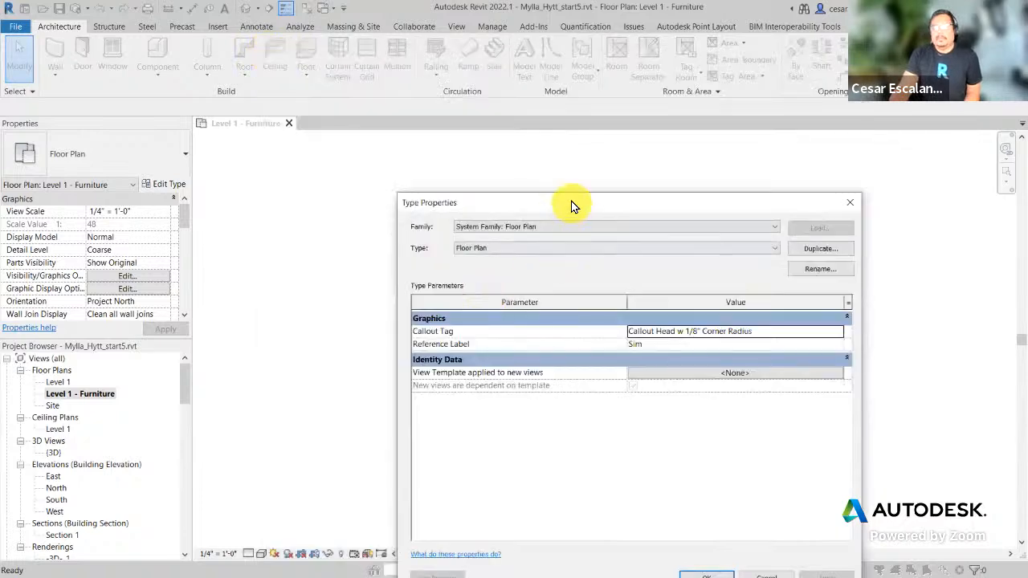
drag(572, 206, 538, 85)
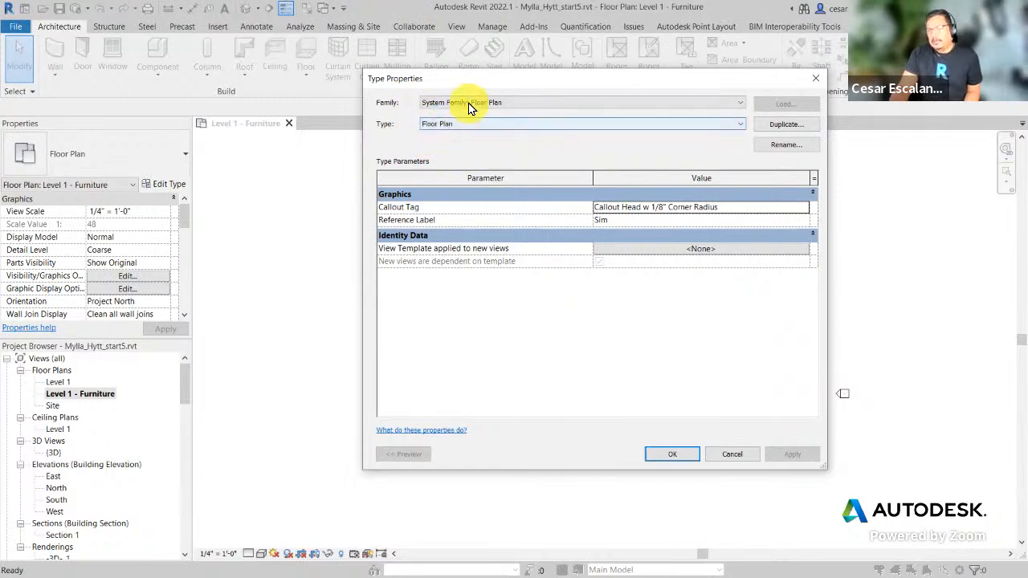
click(797, 124)
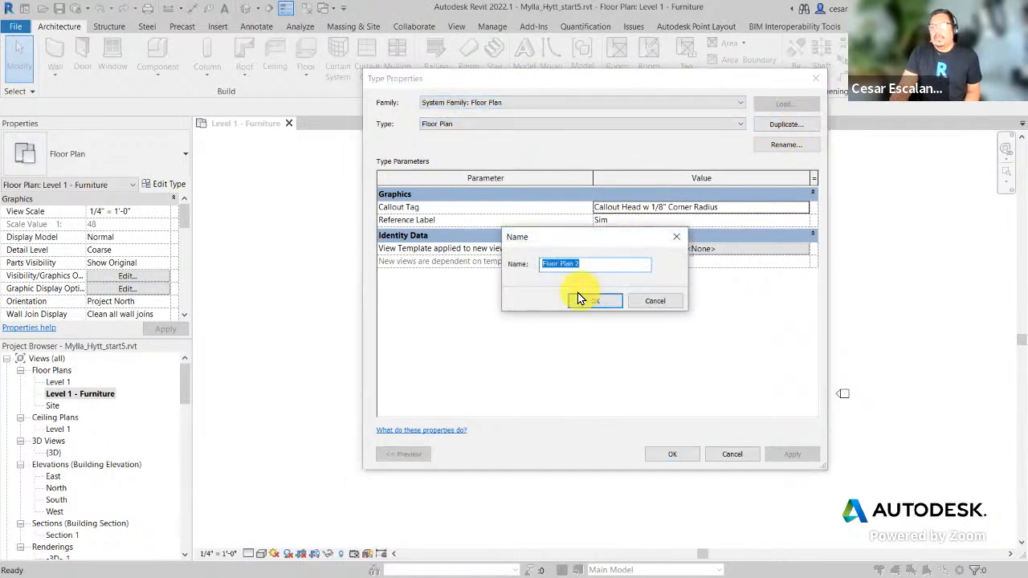
text(F)
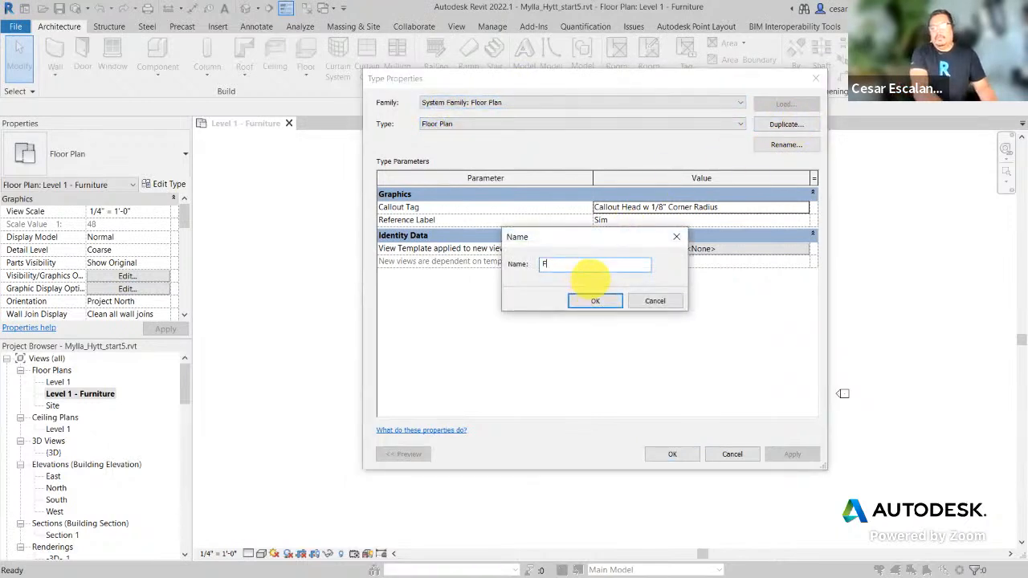
text(urniture Plan)
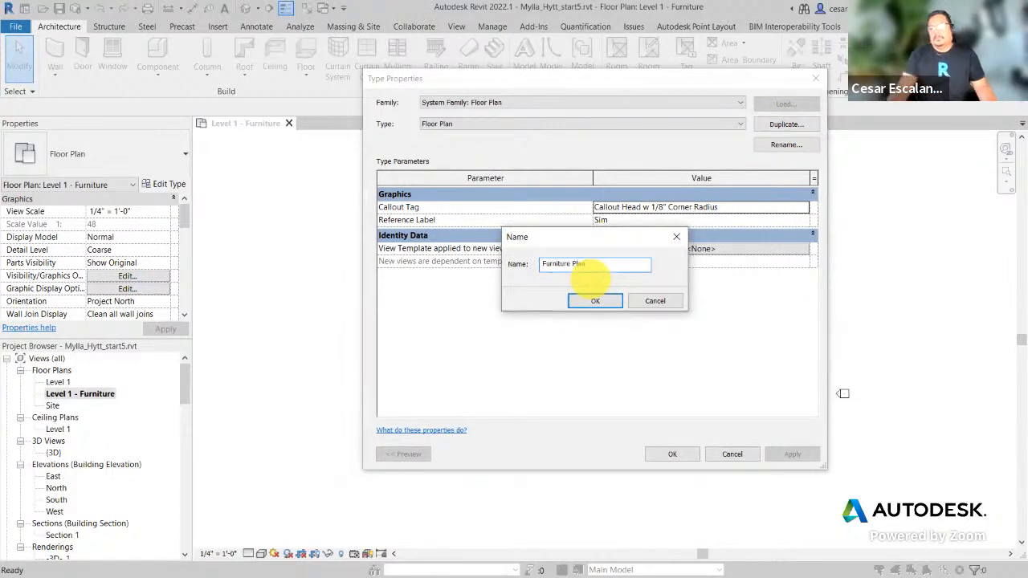
click(595, 303)
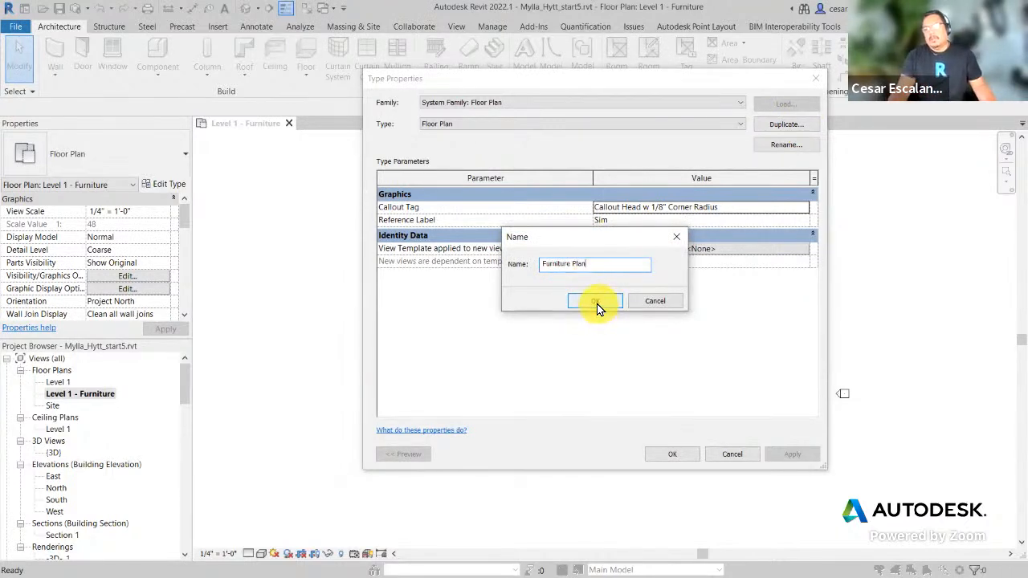
click(673, 453)
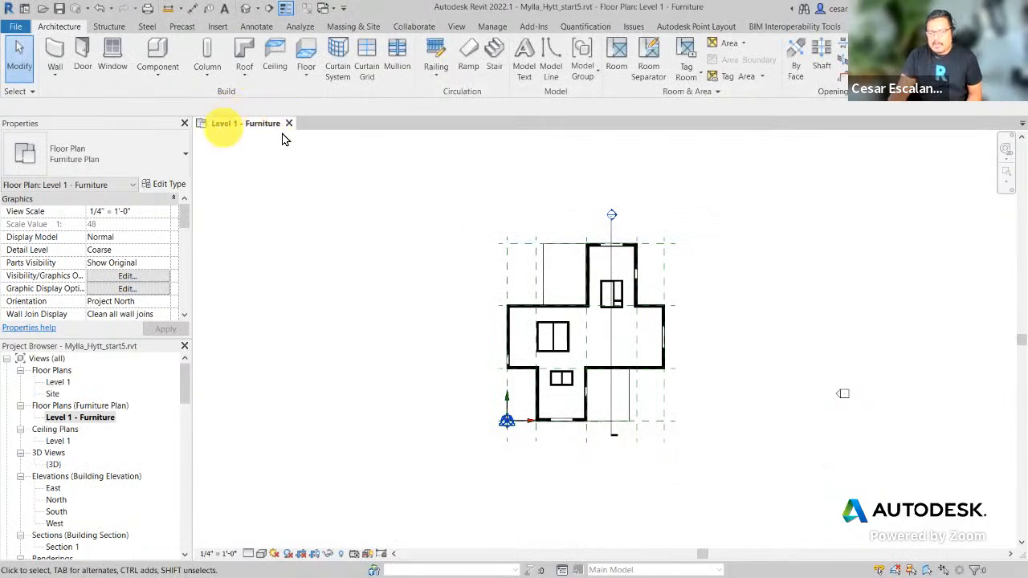
drag(186, 113, 322, 137)
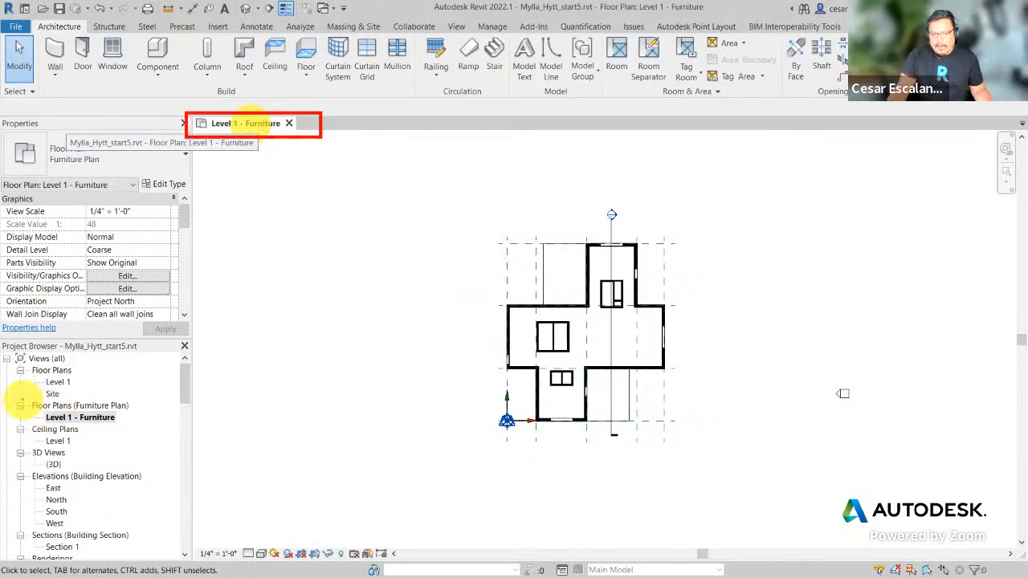
mouse_move(15, 394)
mouse_down()
mouse_move(126, 419)
mouse_move(142, 436)
mouse_move(147, 427)
mouse_up()
key(t)
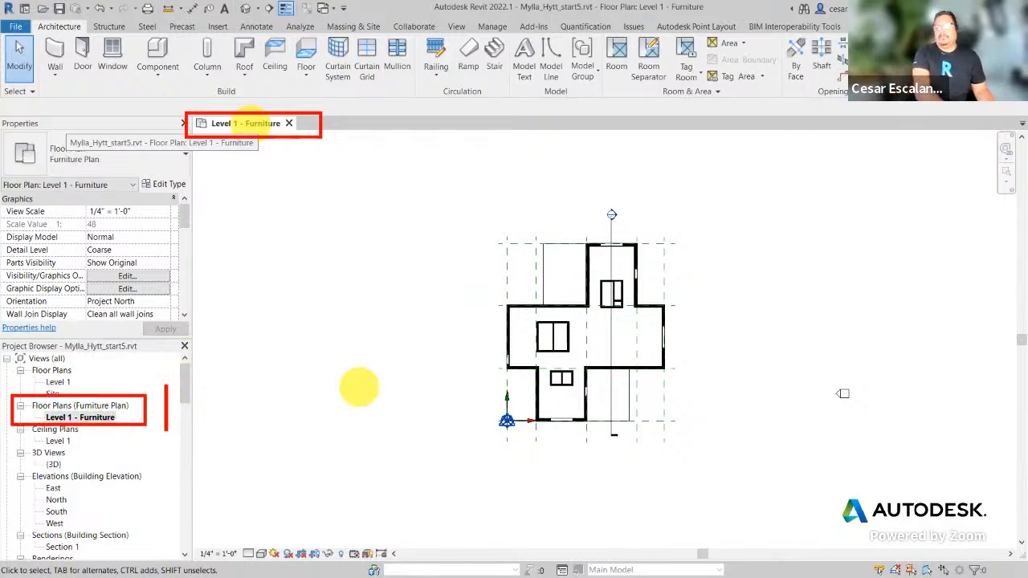
text(New View Family)
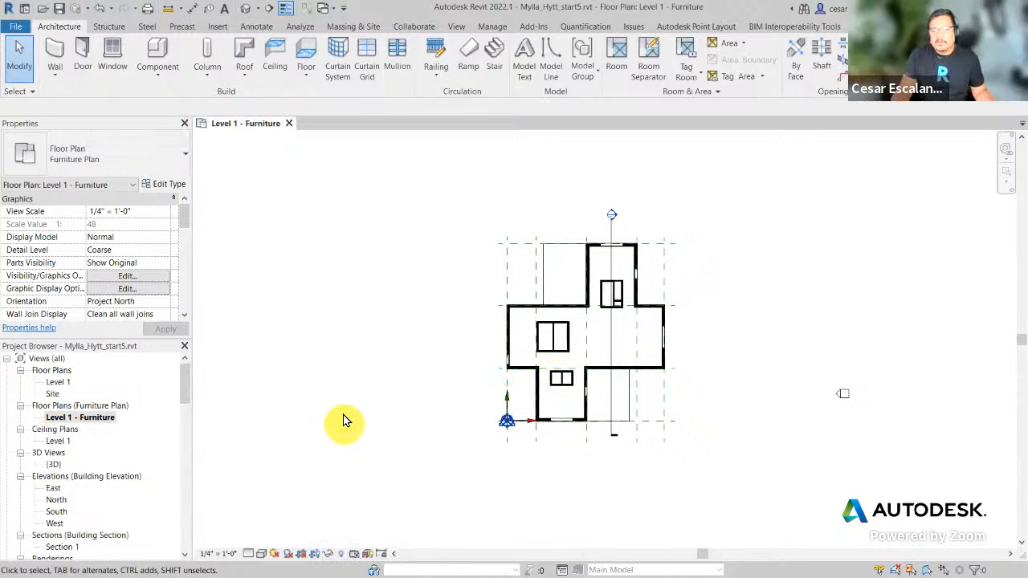
Step: Undo the type change and retry duplicating 'Furniture Plan', which fails because the name exists
click(99, 9)
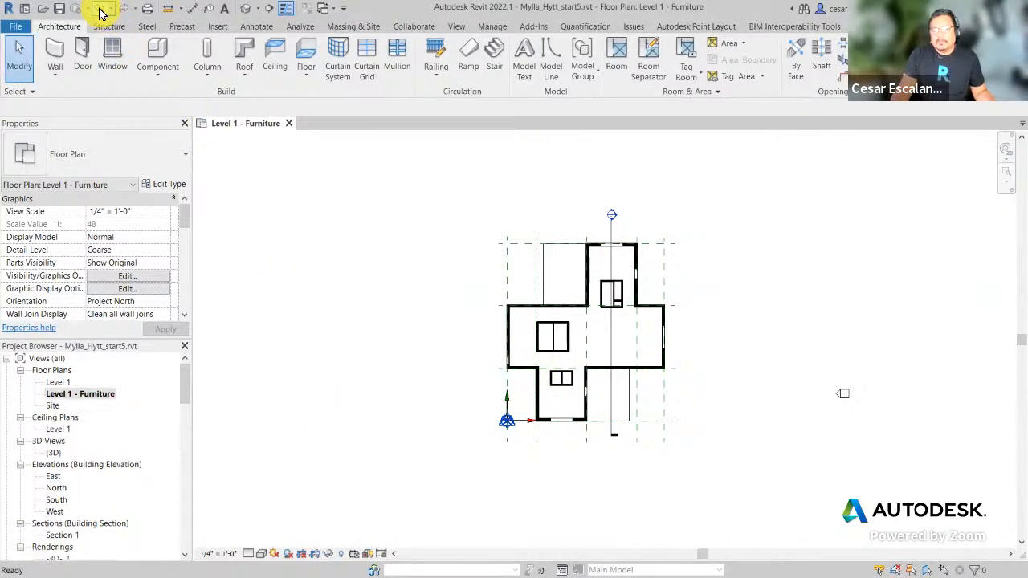
click(72, 394)
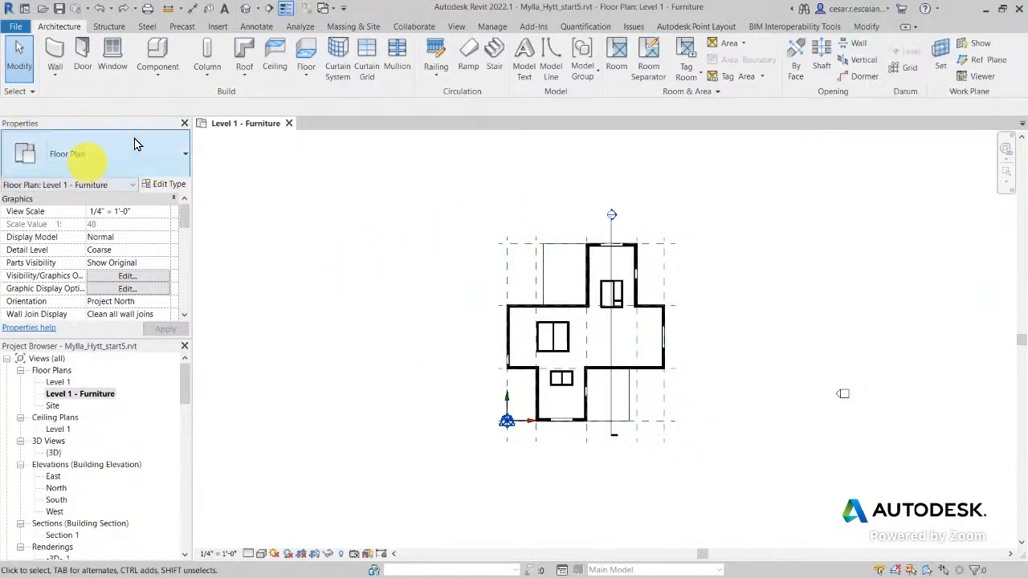
click(171, 188)
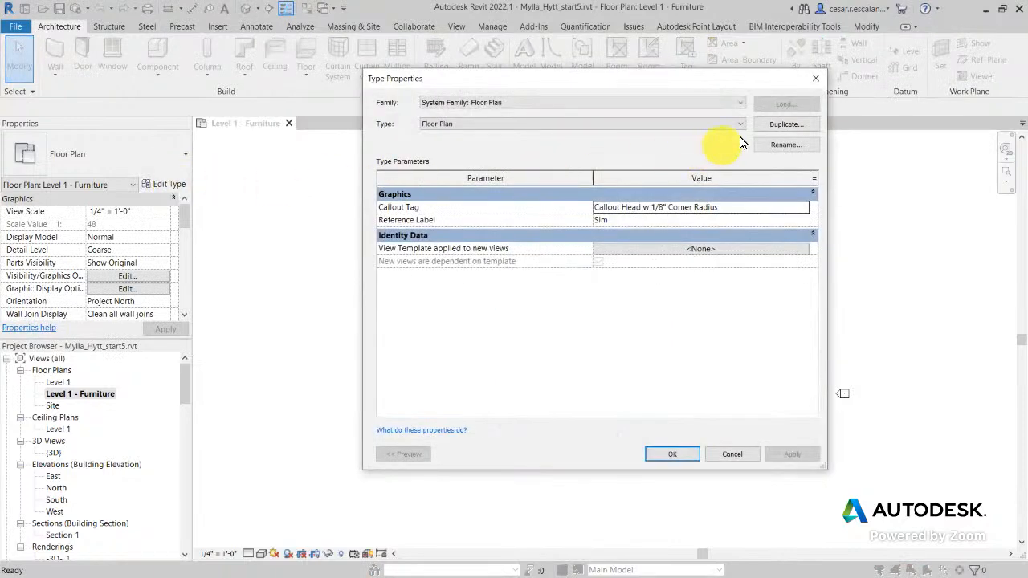
click(791, 124)
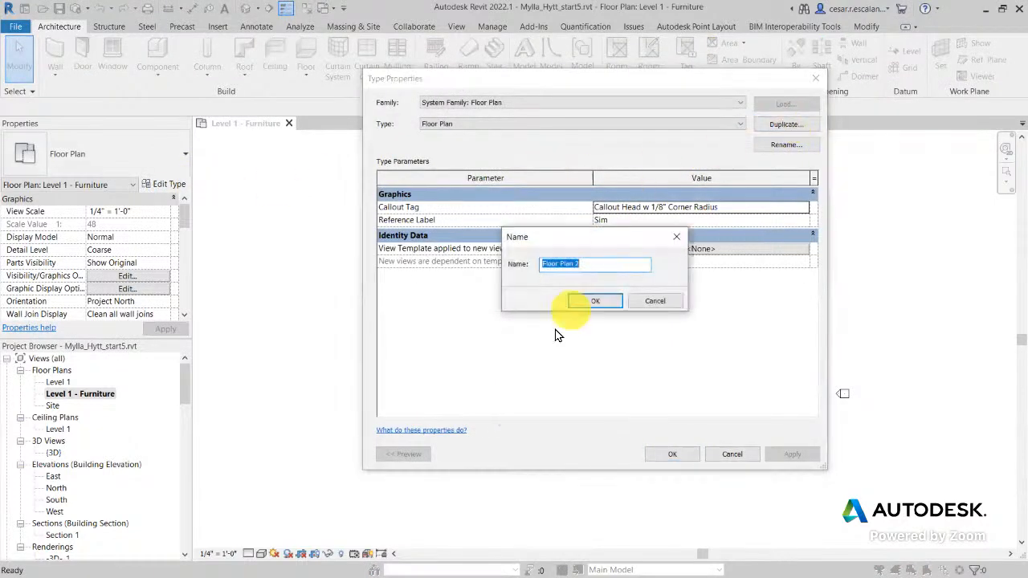
text(Fur)
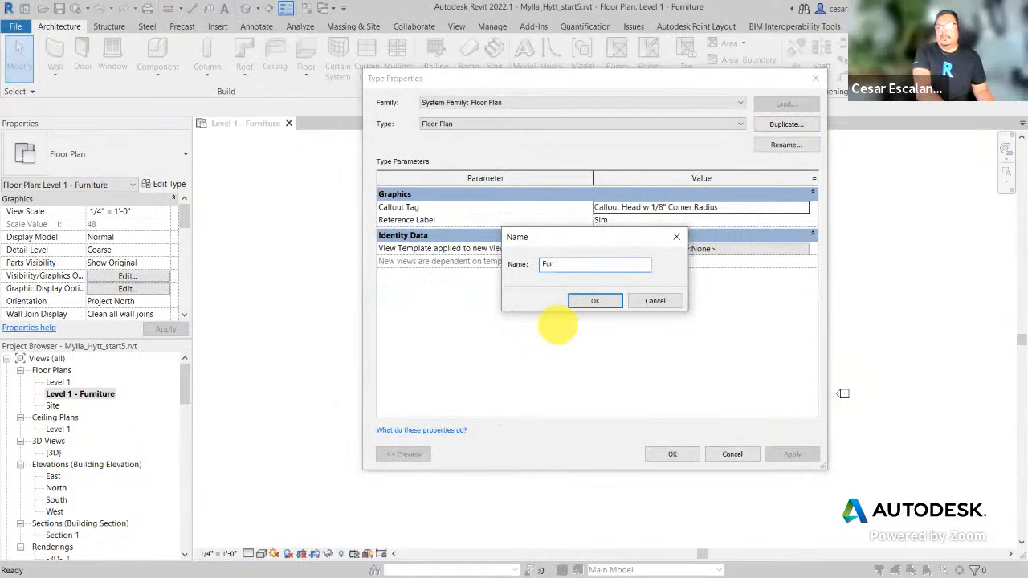
text(niture Plans)
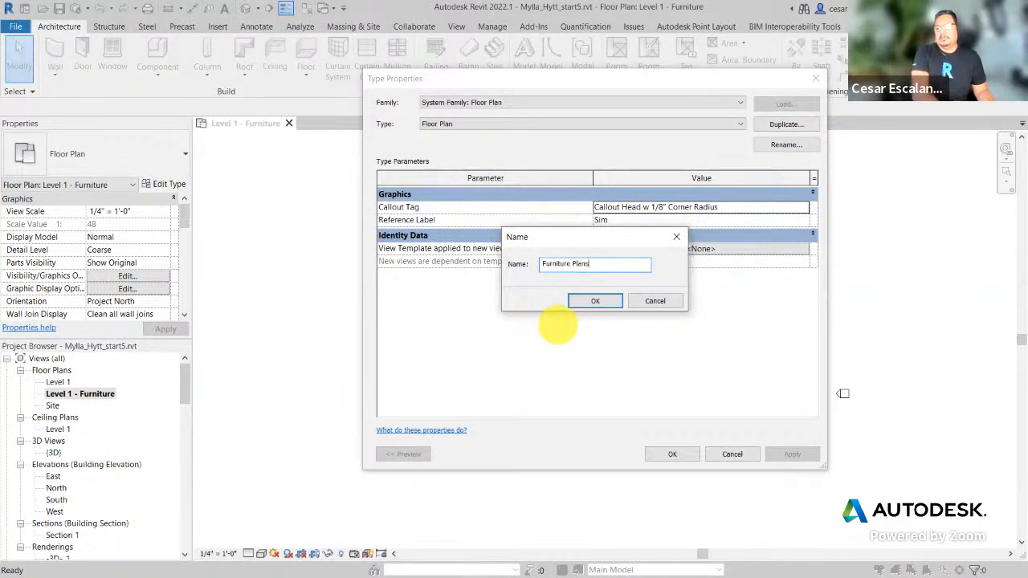
key(BackSpace)
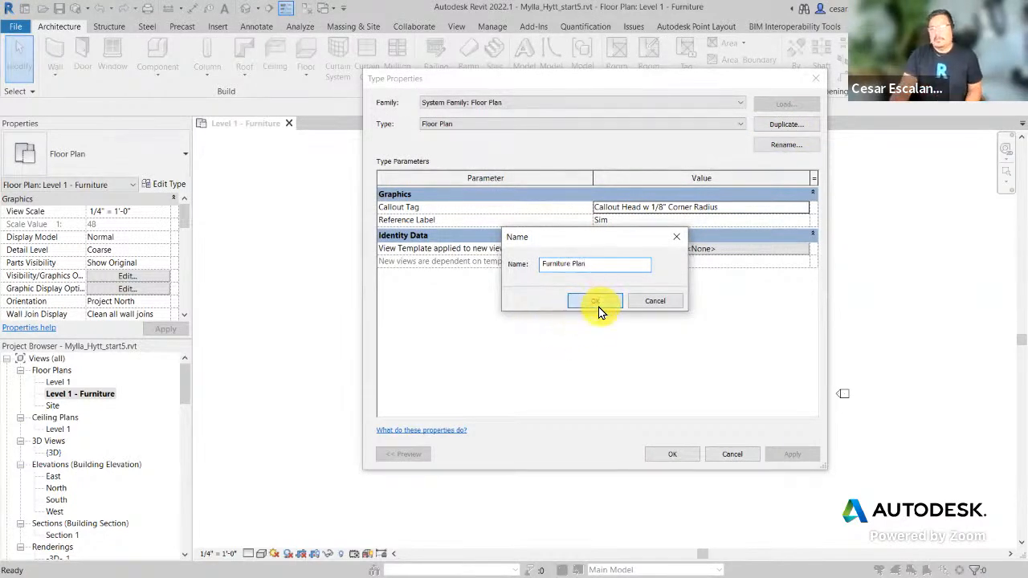
click(599, 303)
click(594, 299)
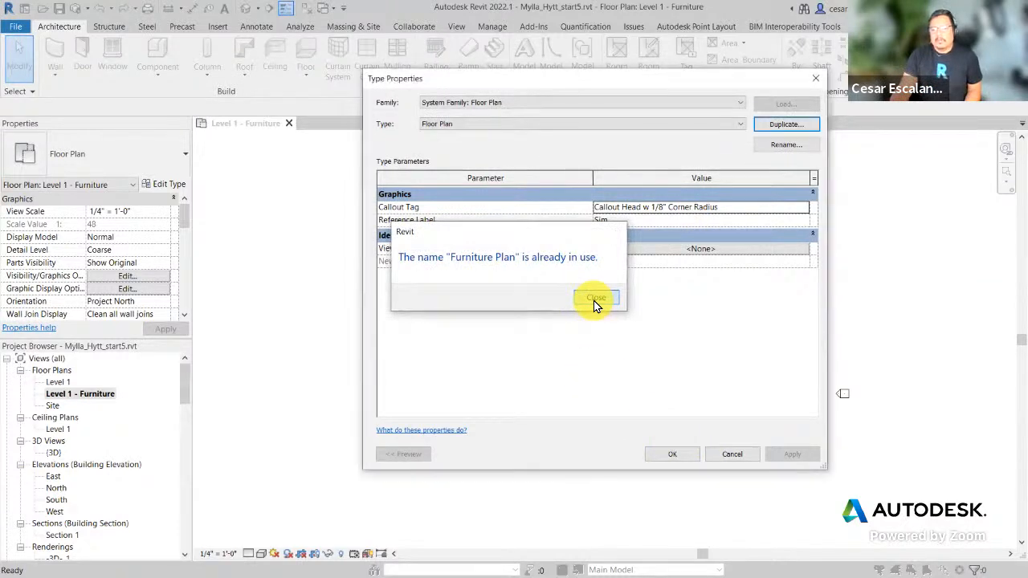
click(730, 455)
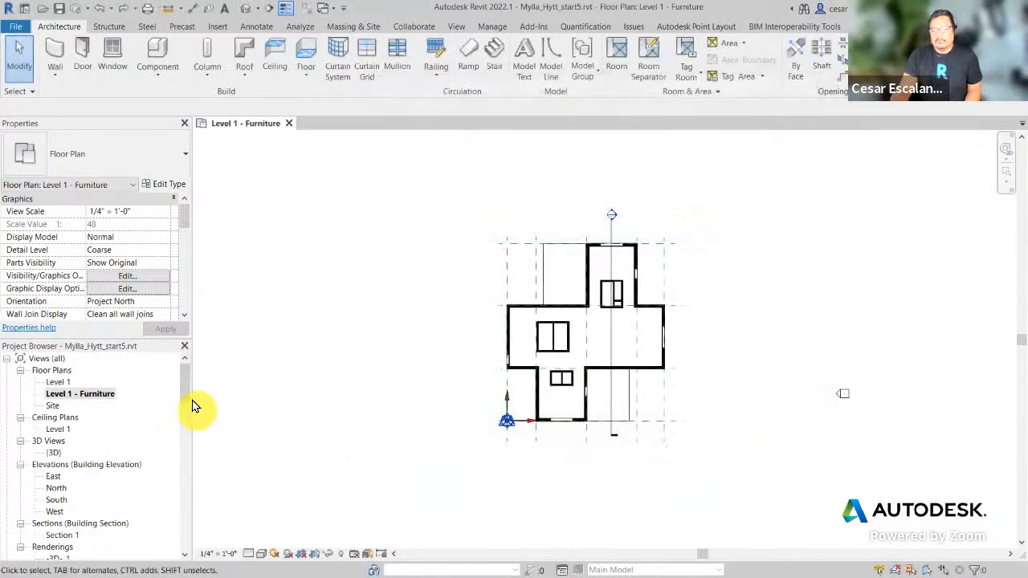
Step: Pick the existing Furniture Plan type in Type Properties and confirm it for the view
drag(184, 384, 180, 207)
click(178, 187)
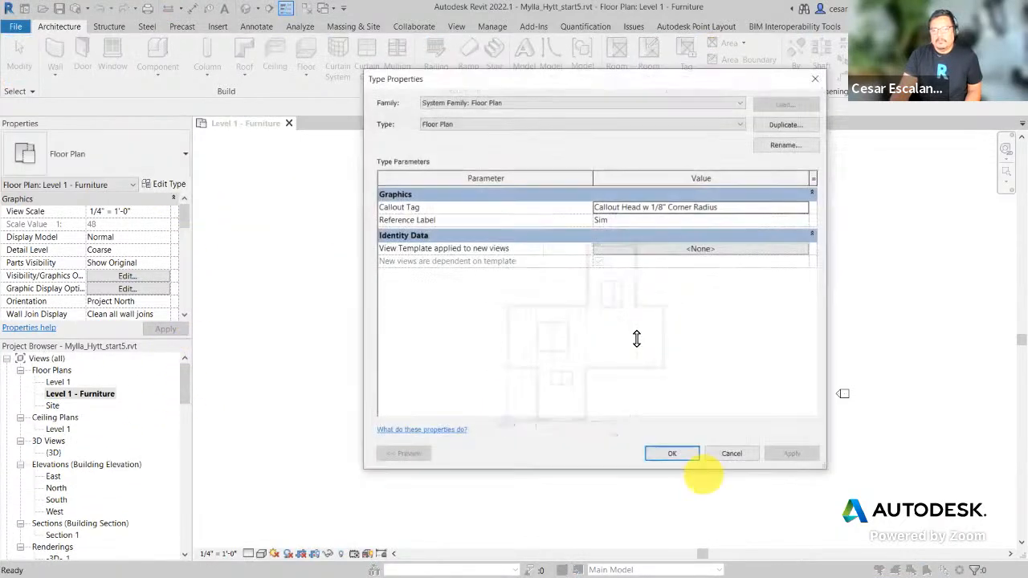
click(529, 123)
click(529, 124)
click(529, 124)
click(489, 140)
click(665, 454)
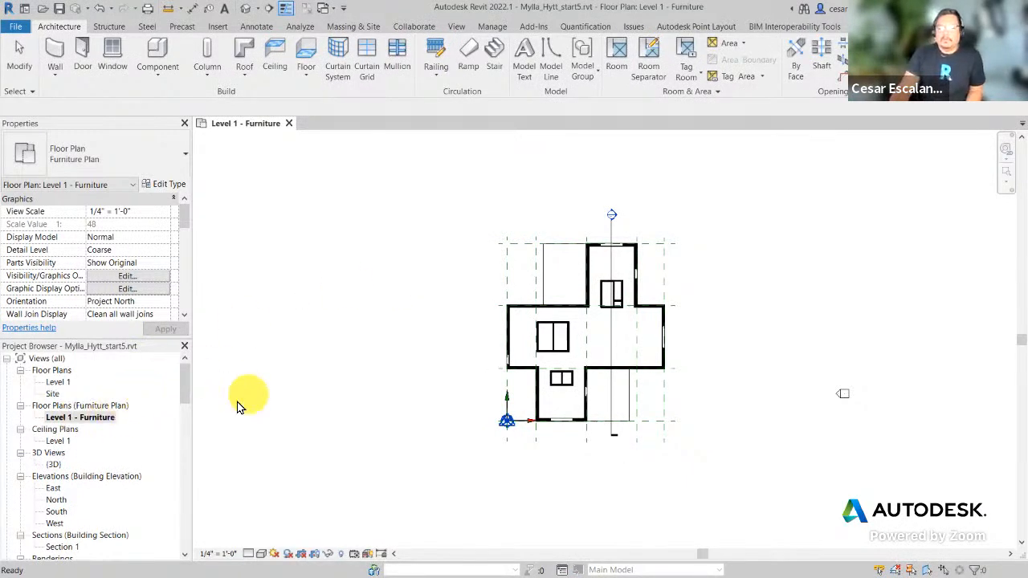
Step: Zoom into the Level 1 - Furniture plan and bring up the View ribbon commands
click(387, 442)
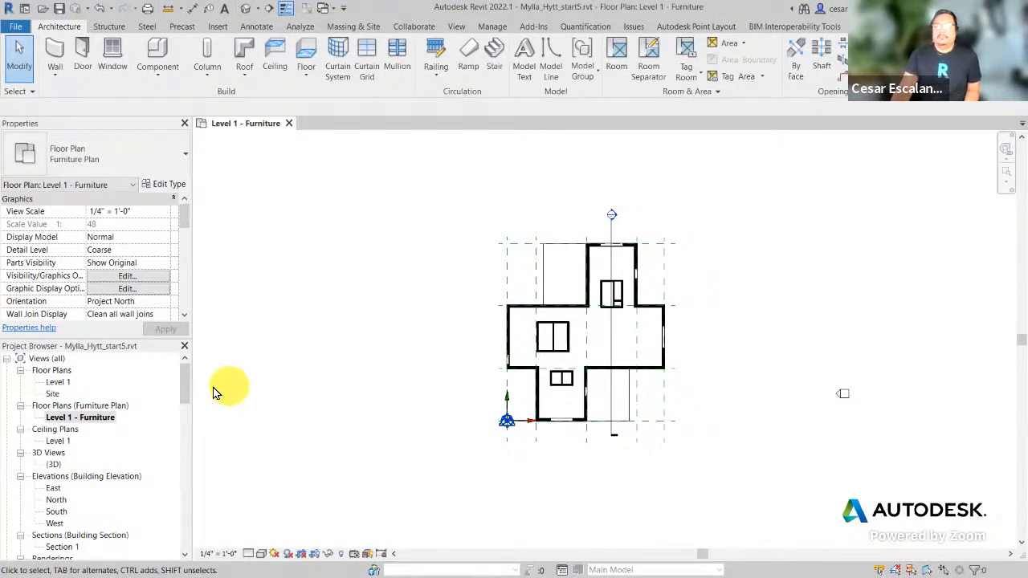
mouse_move(187, 379)
mouse_down()
mouse_move(185, 401)
mouse_move(190, 374)
mouse_up()
scroll(679, 256, up, 2)
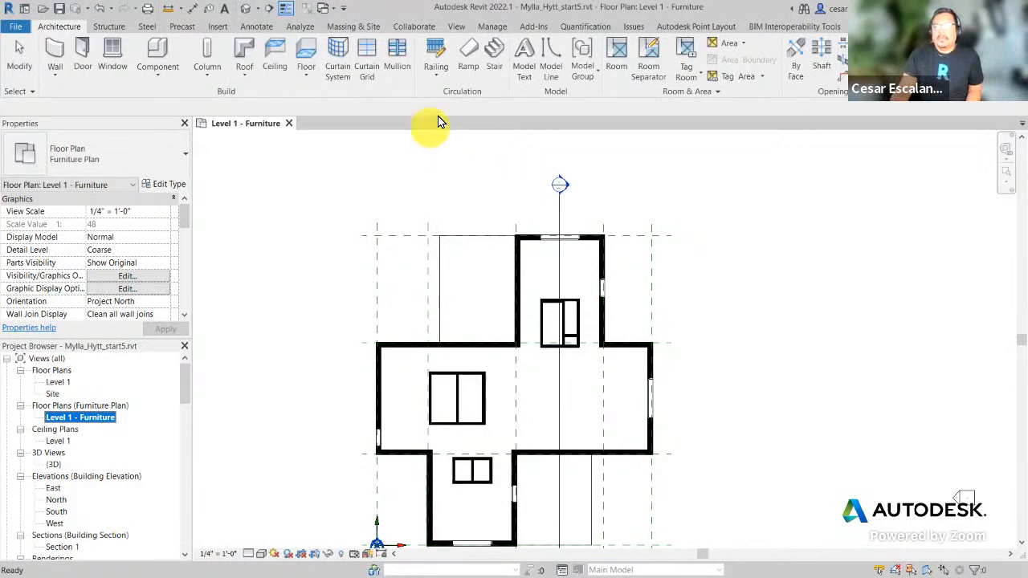
click(458, 26)
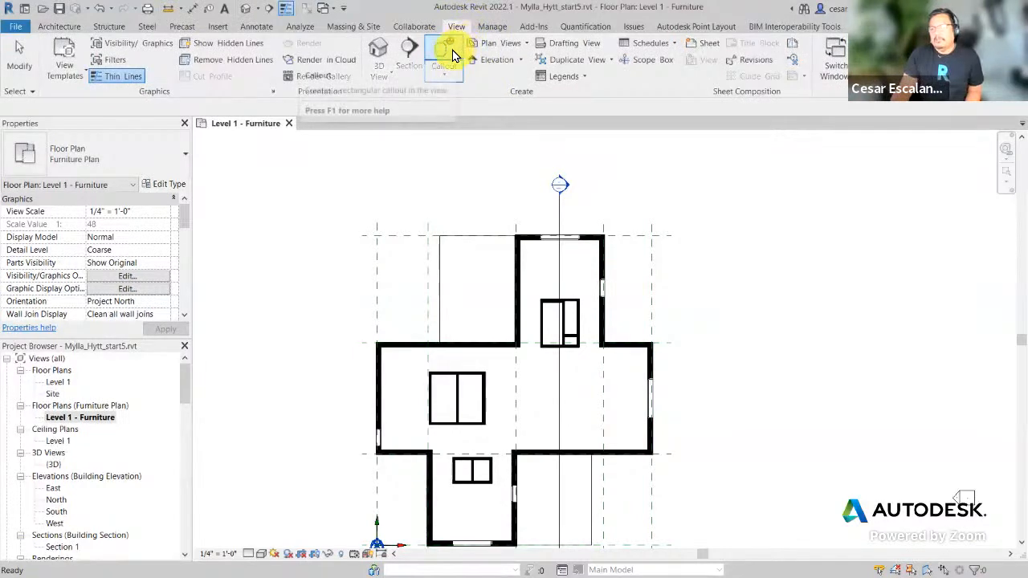
Step: Start a new callout and open the Properties type selector to choose its view type
click(443, 50)
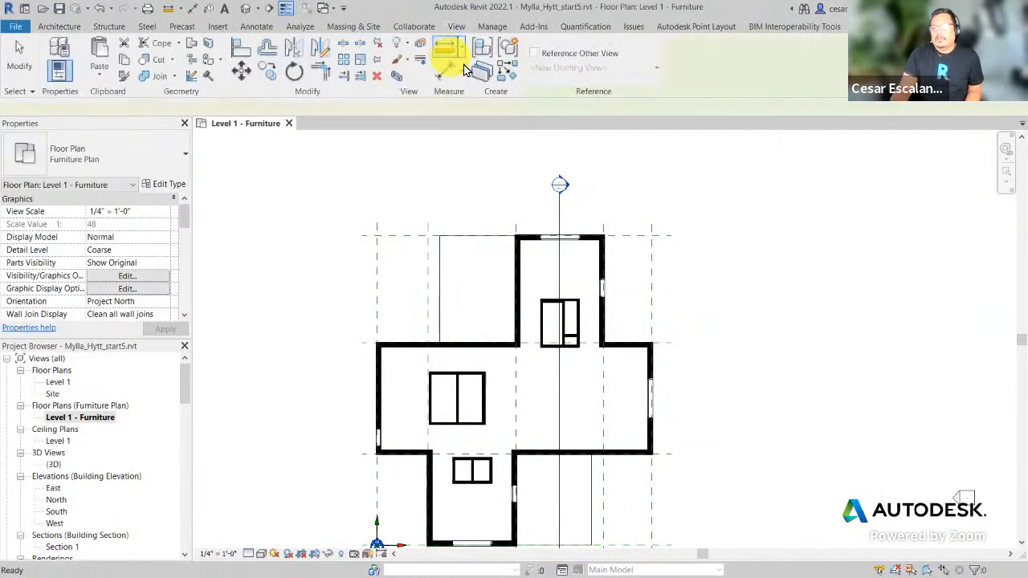
click(171, 165)
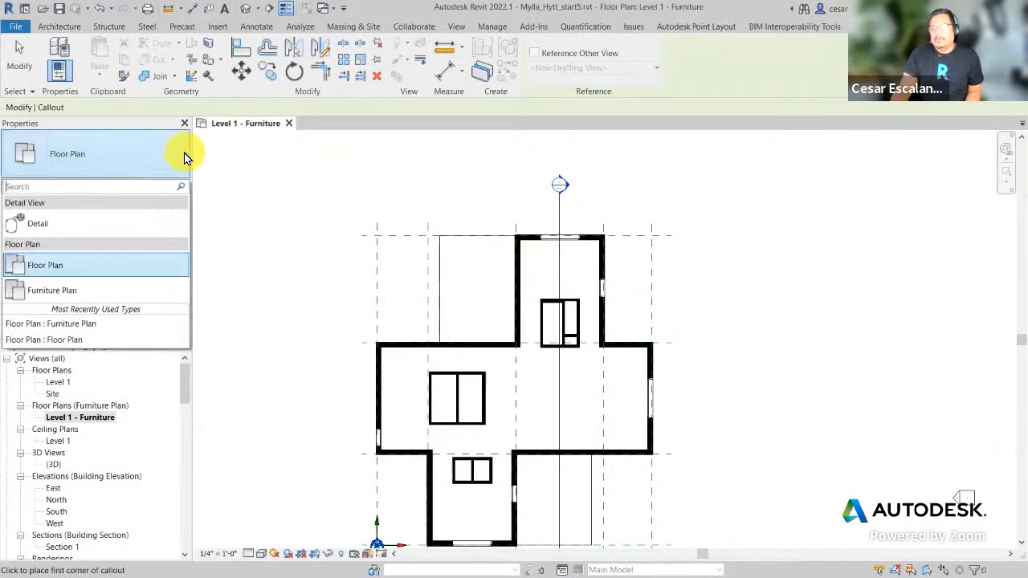
key(ctrl+2)
mouse_move(6, 131)
ctrl+mouse_down()
mouse_move(197, 173)
mouse_move(231, 135)
ctrl+mouse_up()
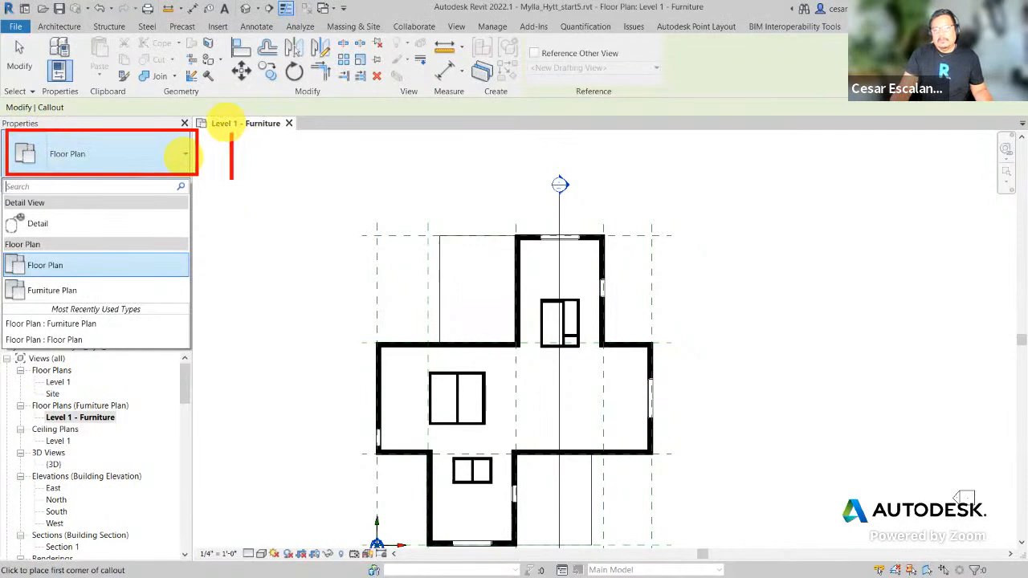
text(drop d)
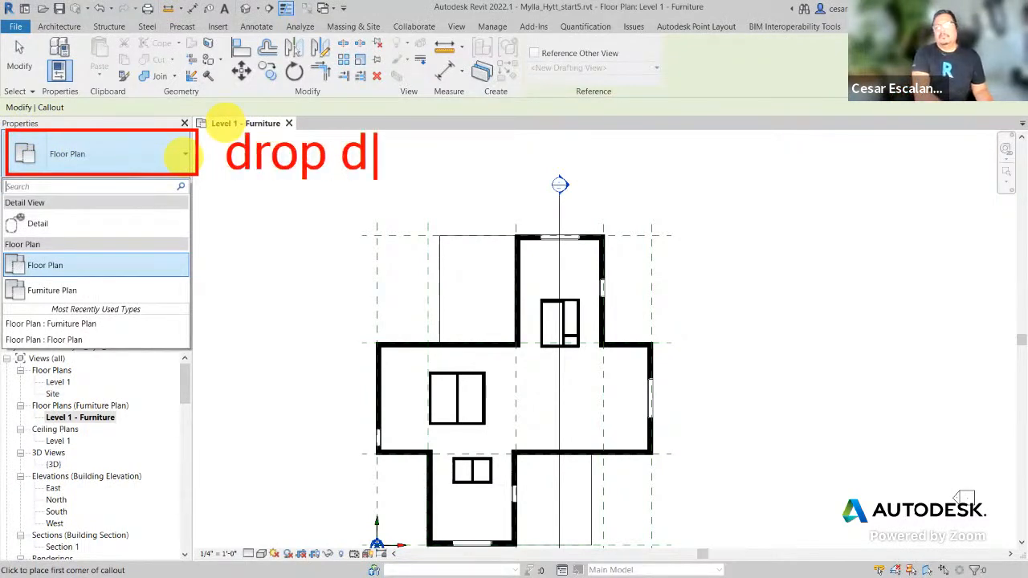
text(own selector)
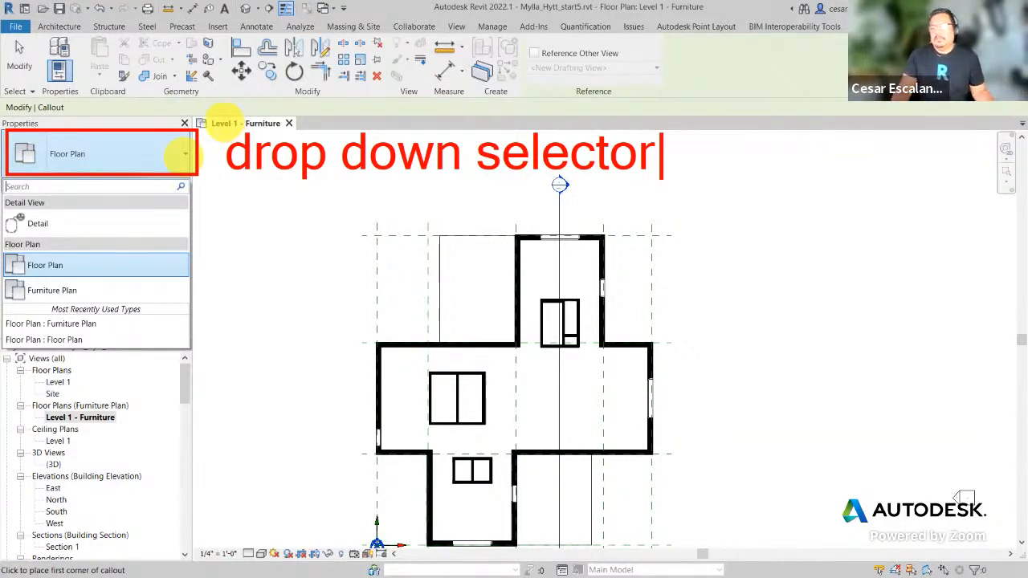
click(40, 224)
click(100, 171)
Step: Set the callout type to Detail and draw it around the upper-right wall corner
click(50, 224)
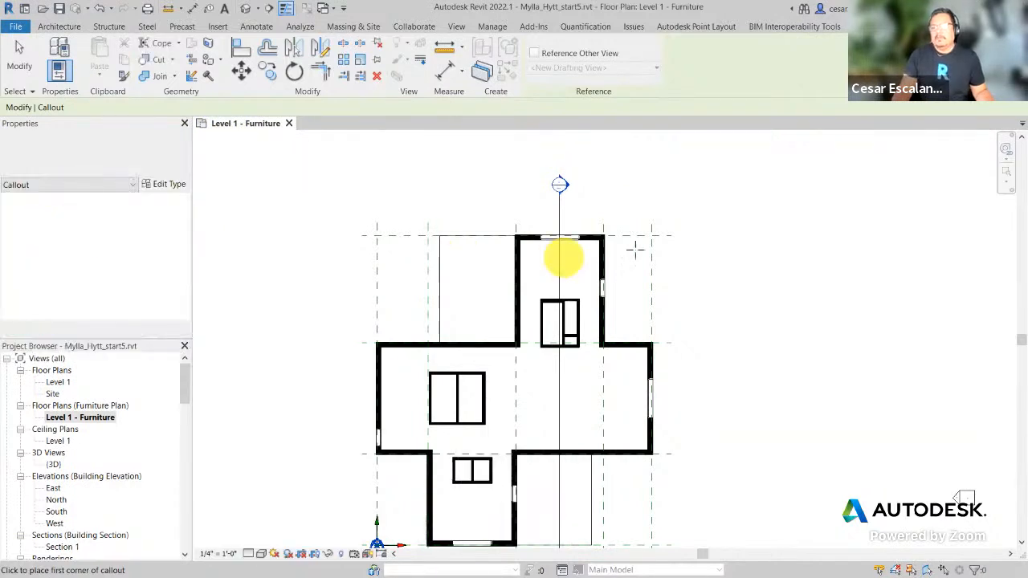
scroll(610, 244, up, 2)
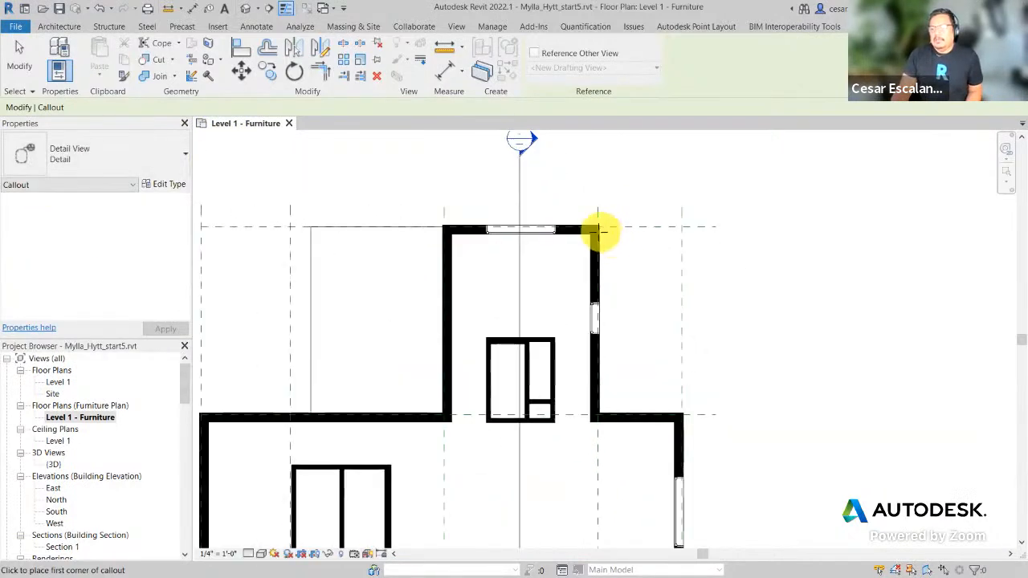
scroll(603, 232, up, 2)
click(554, 191)
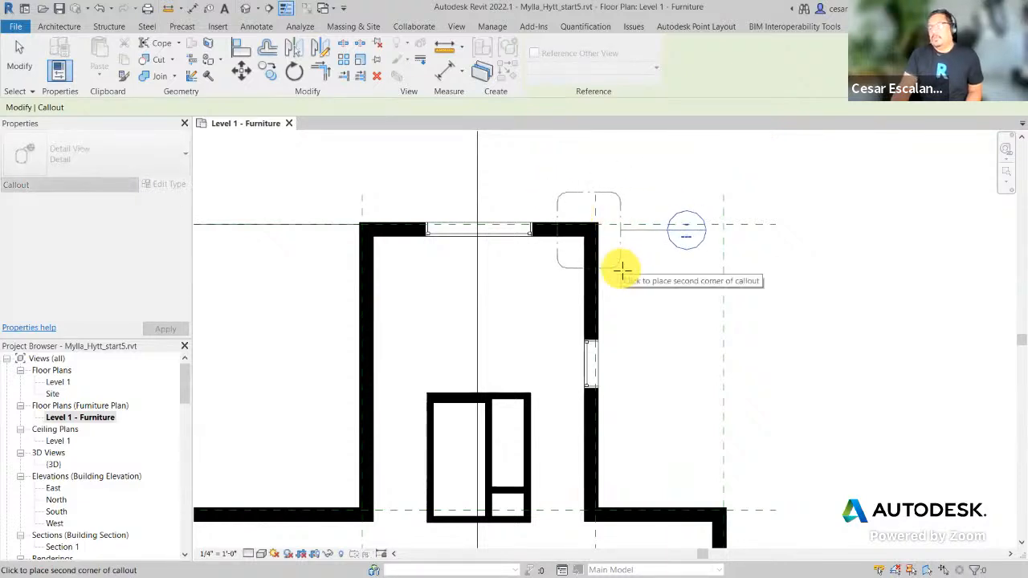
click(621, 269)
key(Escape)
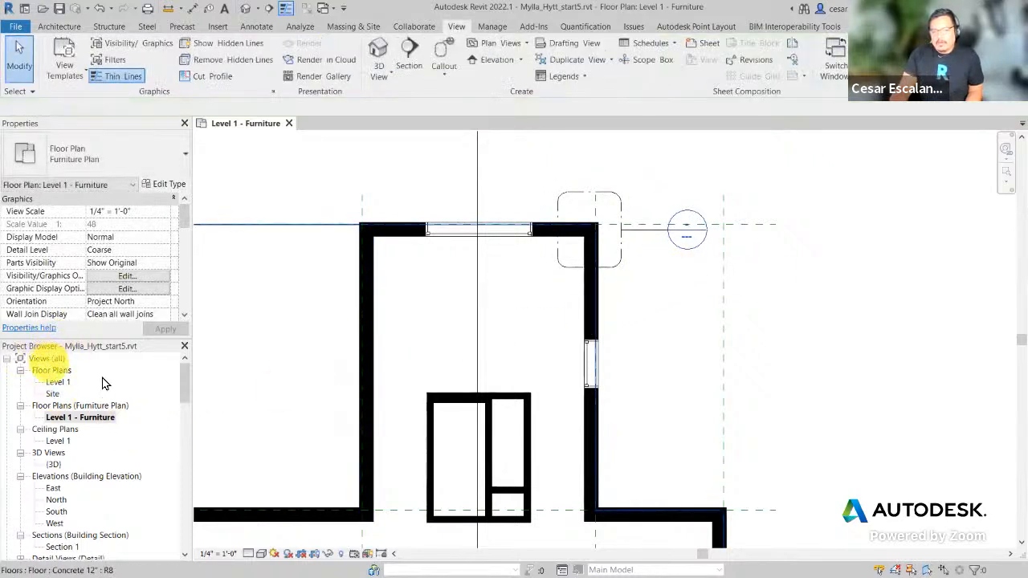
Step: Expand Detail Views in the Project Browser and select the new Detail 0 view
drag(184, 385, 184, 399)
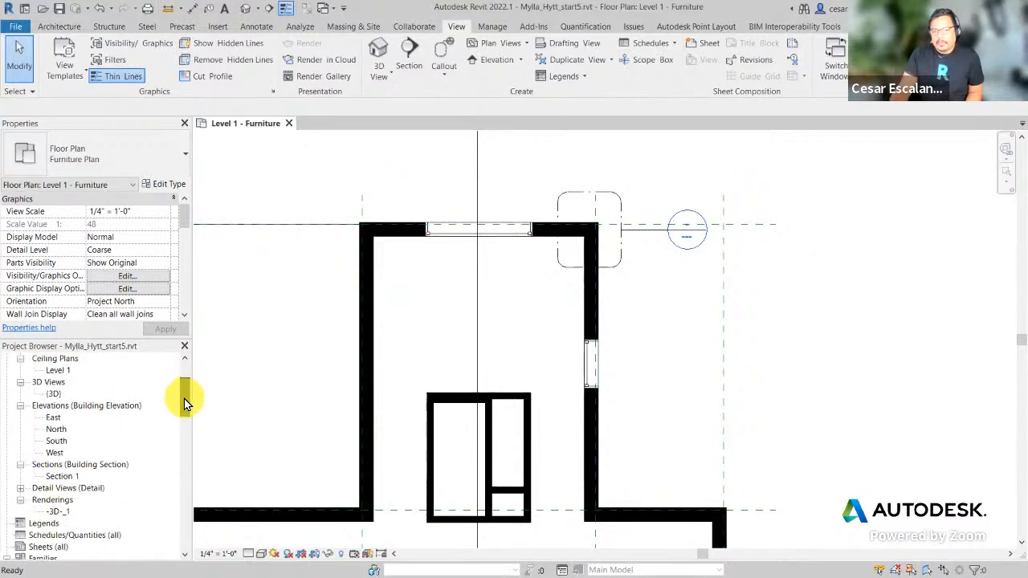
click(20, 487)
click(72, 498)
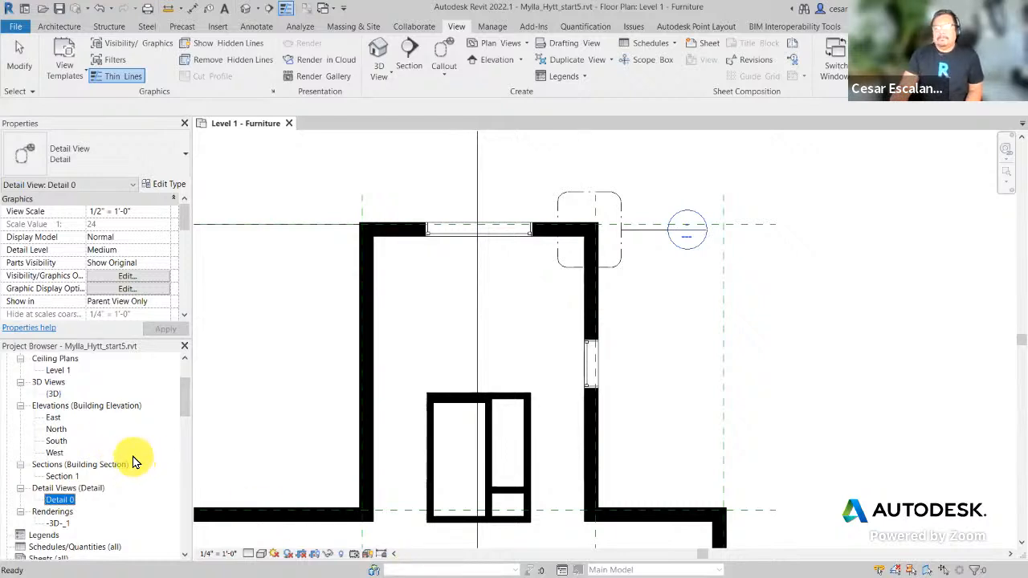
Step: Begin a second callout, then cancel it before completing it
click(447, 53)
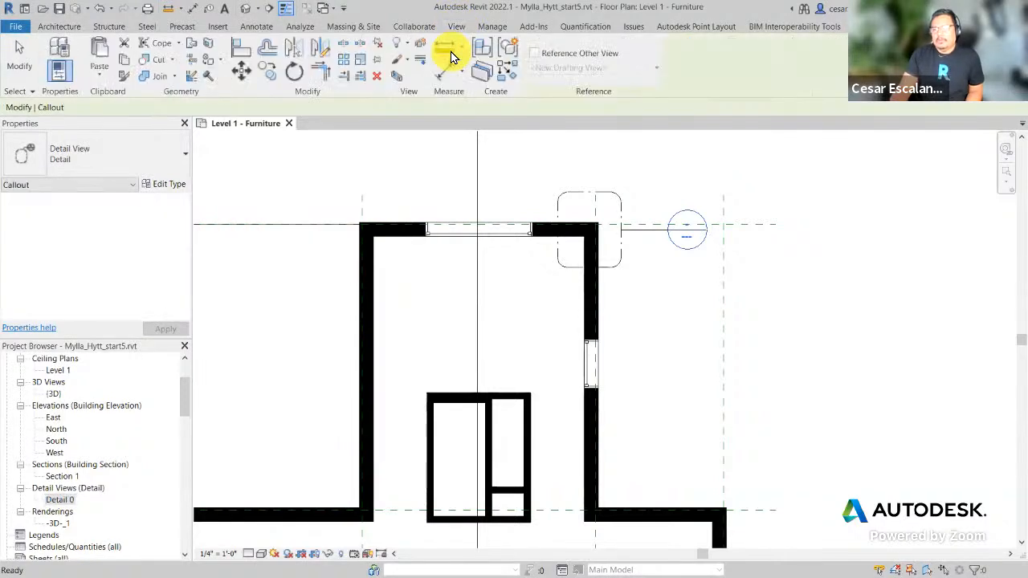
click(160, 168)
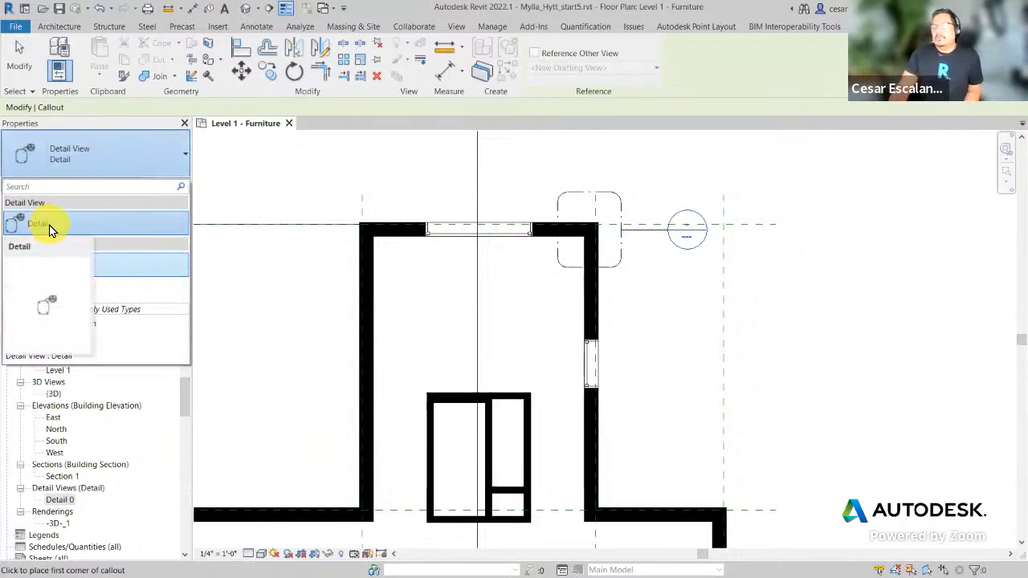
click(287, 195)
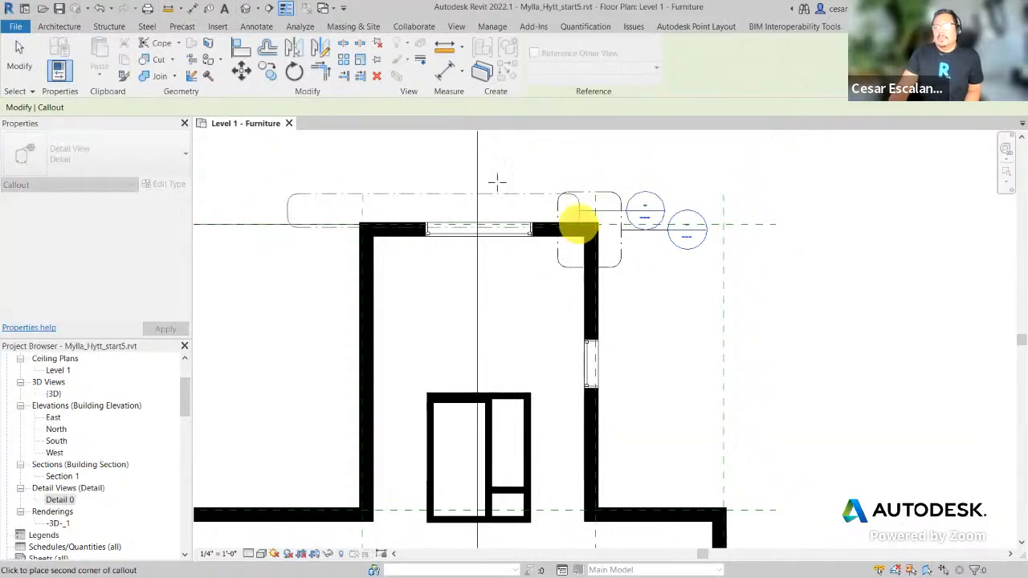
key(Escape)
key(Escape)
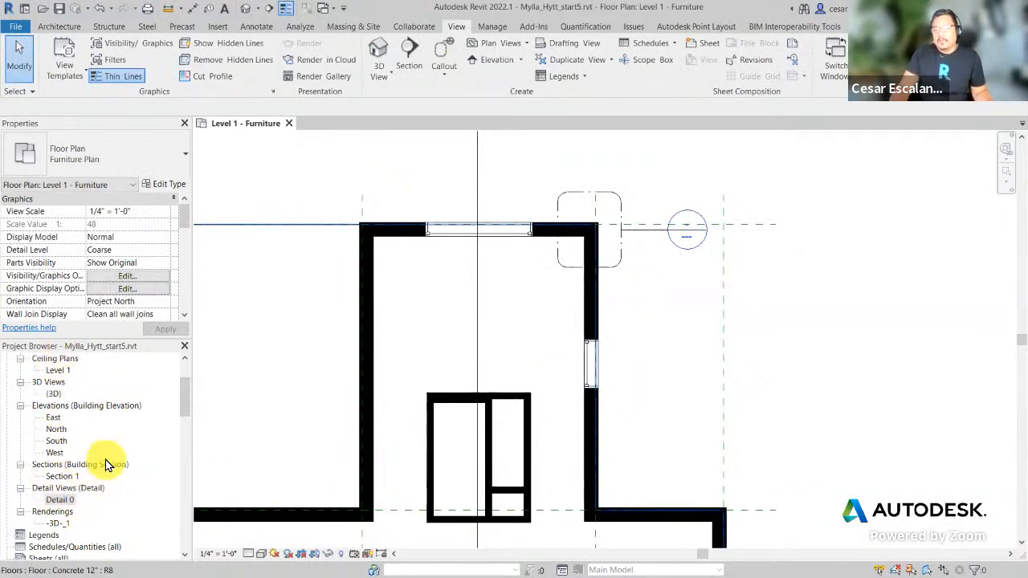
Step: Rename the Detail 0 view to 'Corner Detail' and select it under Detail Views
right_click(64, 501)
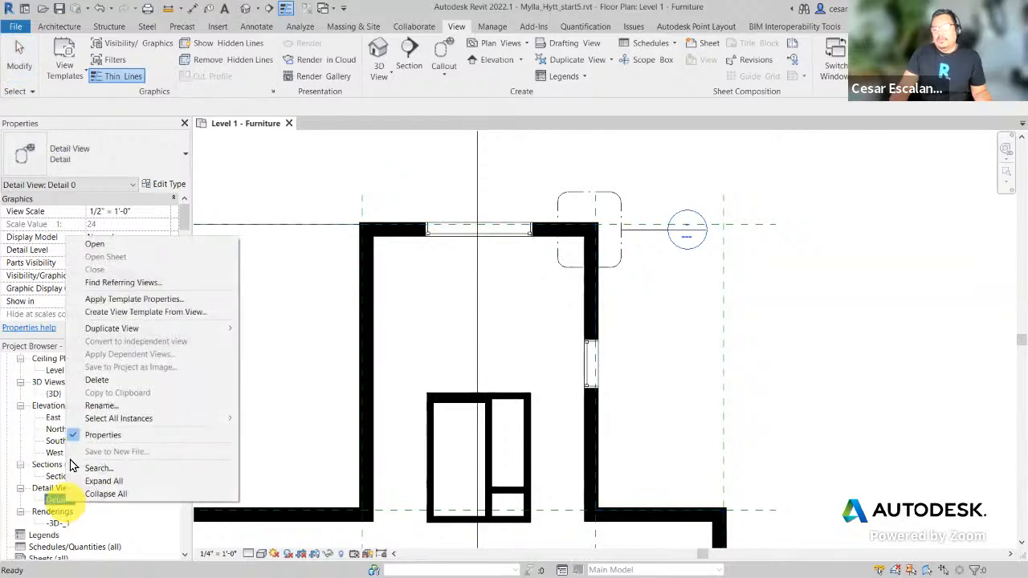
click(126, 405)
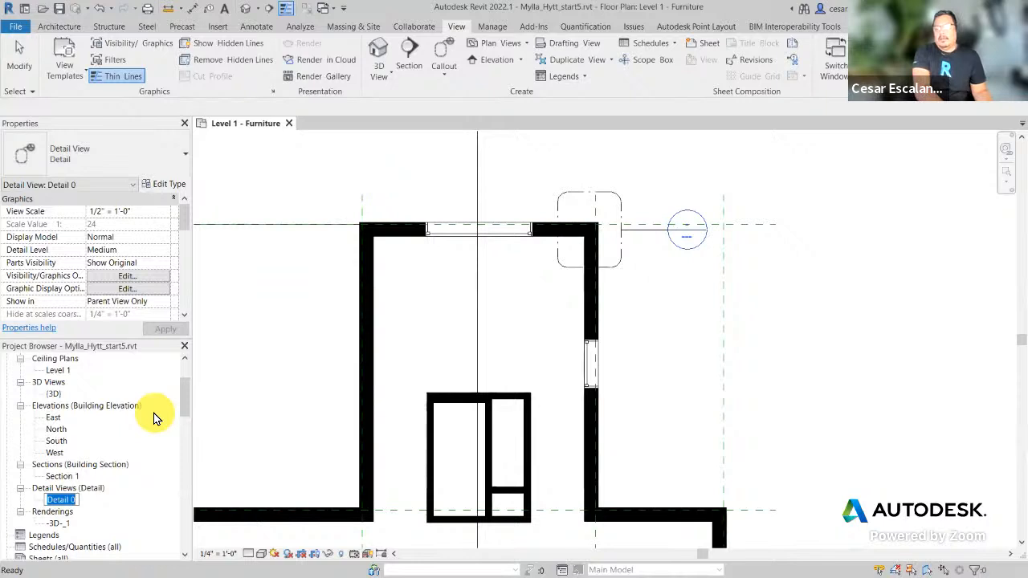
text(Com)
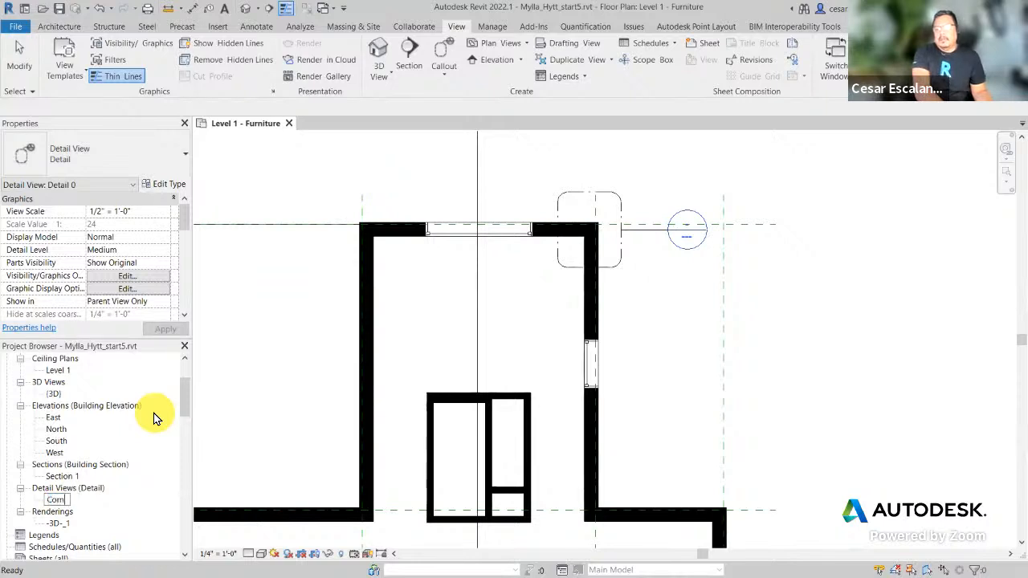
text(ner D)
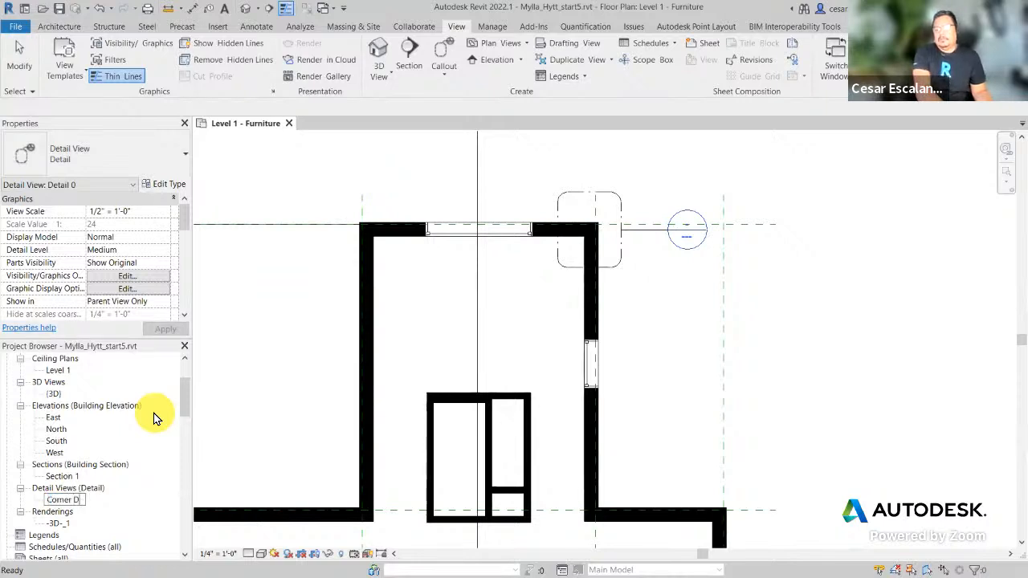
text(etail)
click(285, 459)
drag(184, 410, 180, 424)
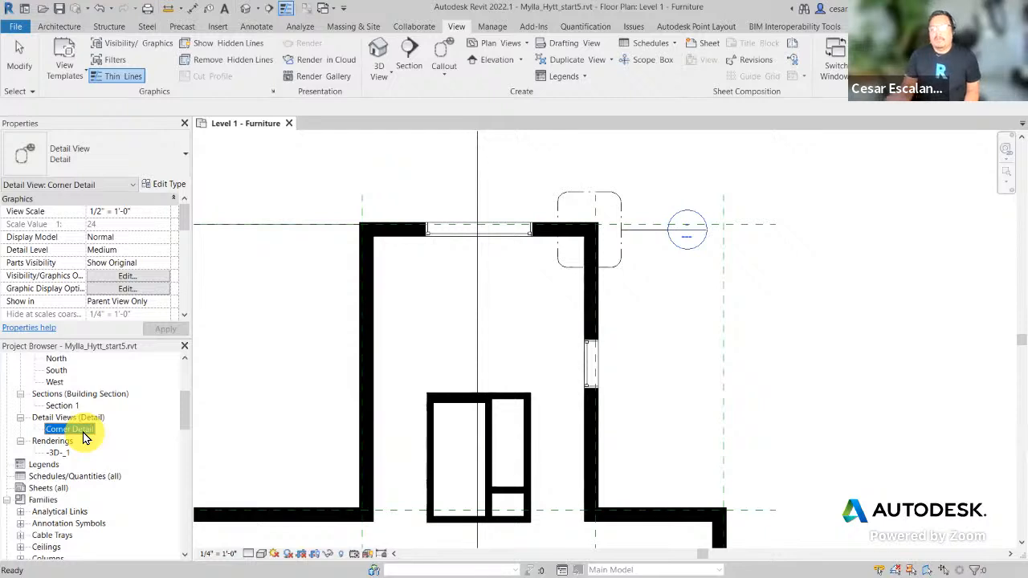
click(76, 418)
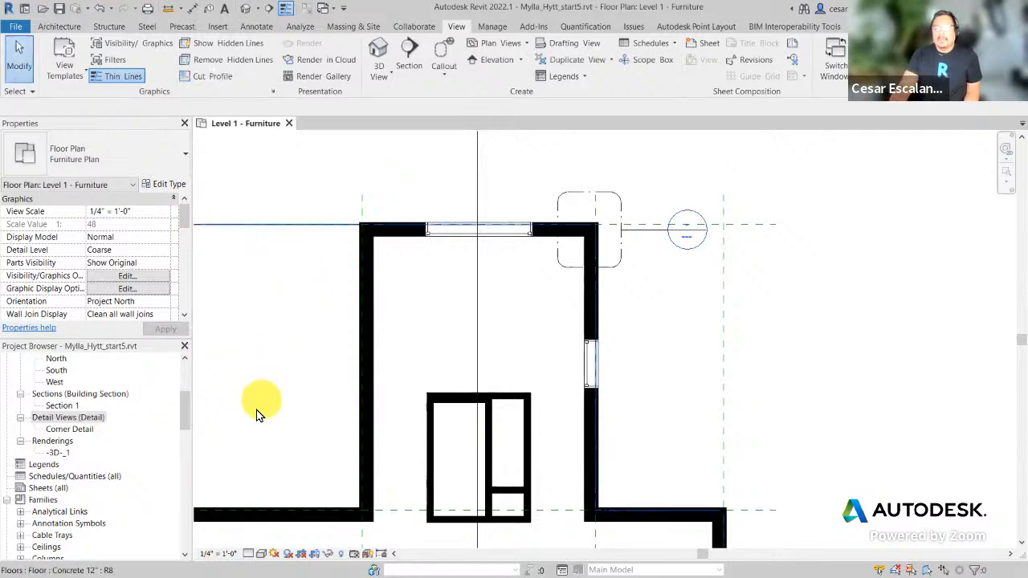
click(71, 428)
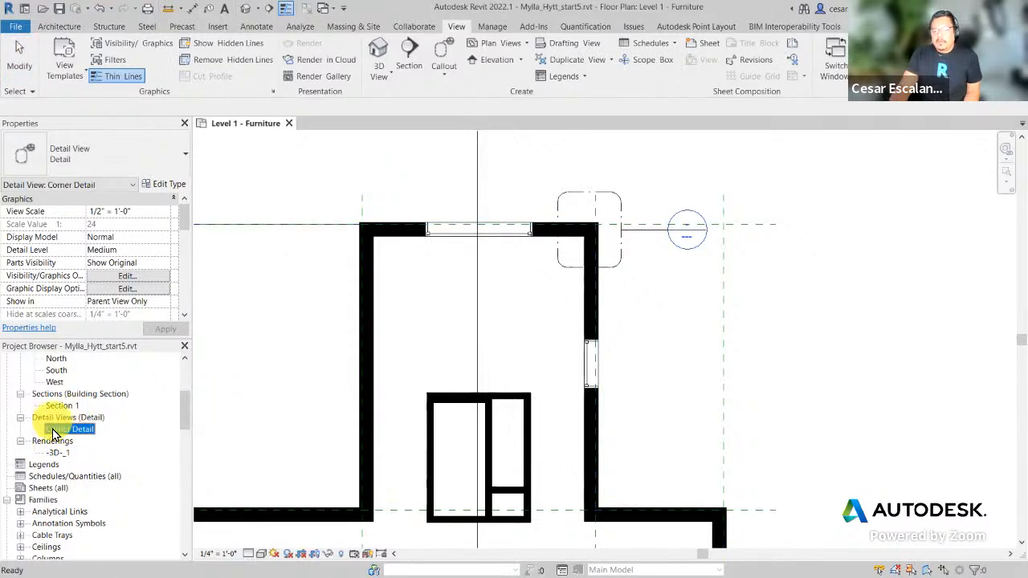
Step: Open Corner Detail and assign it a duplicated view type named 'Typ Ceiling Details'
double_click(81, 430)
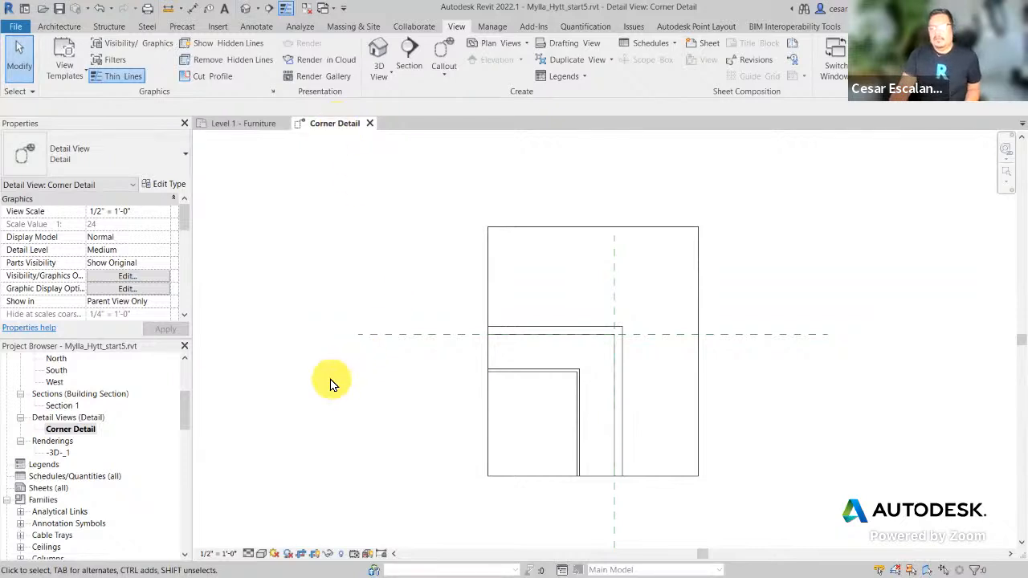
click(165, 187)
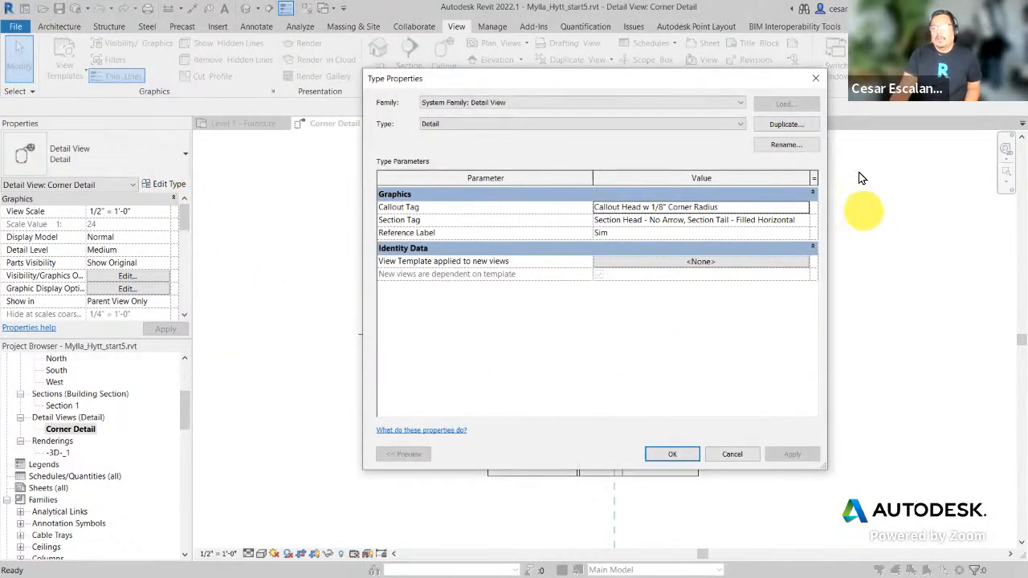
click(808, 129)
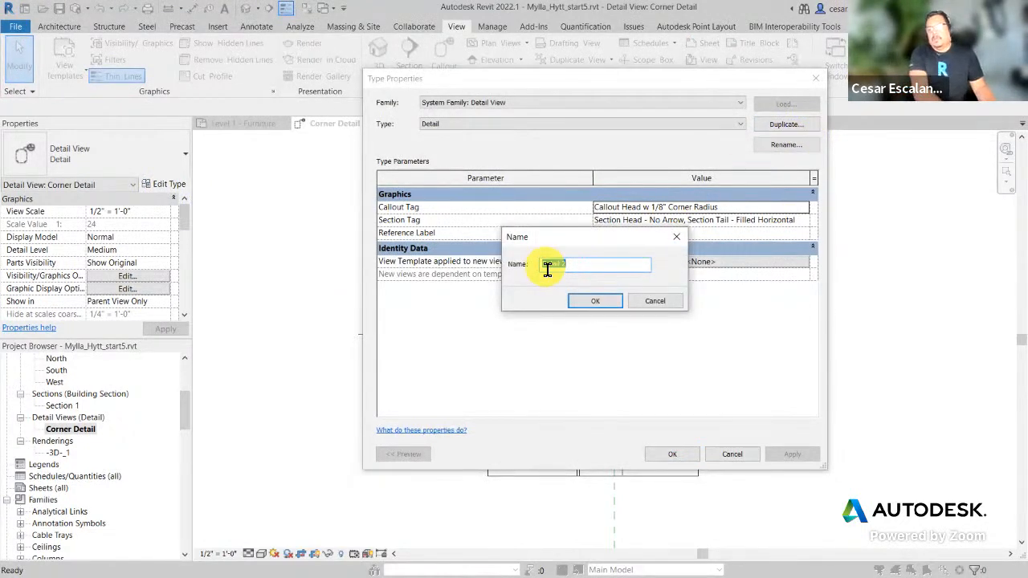
text(Ti)
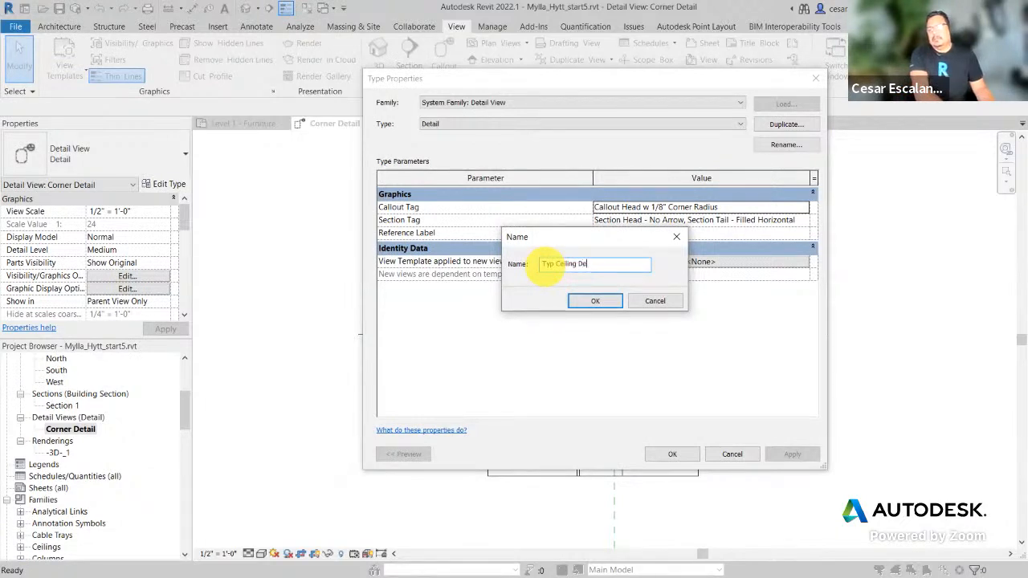
click(606, 301)
click(672, 456)
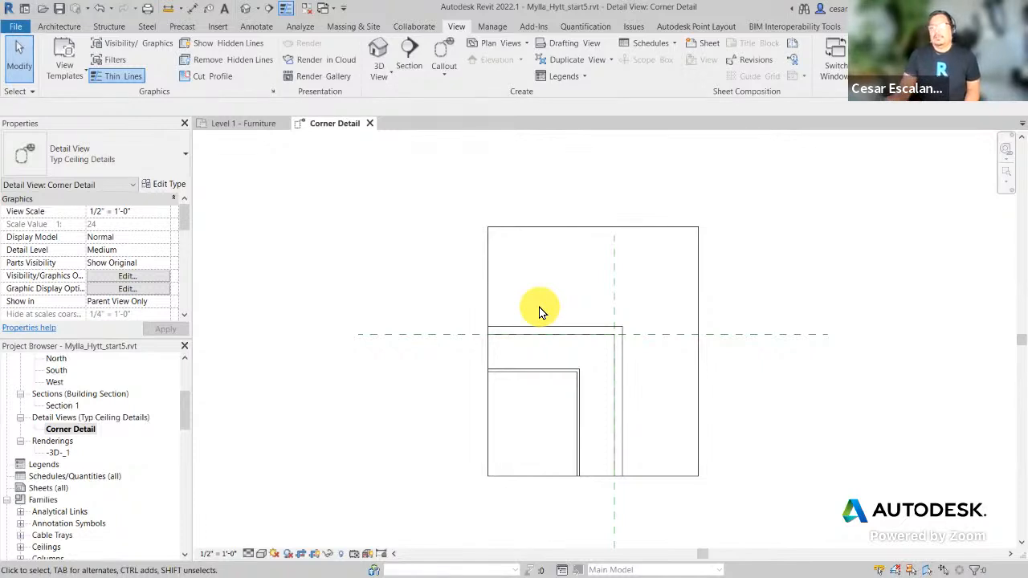
click(443, 57)
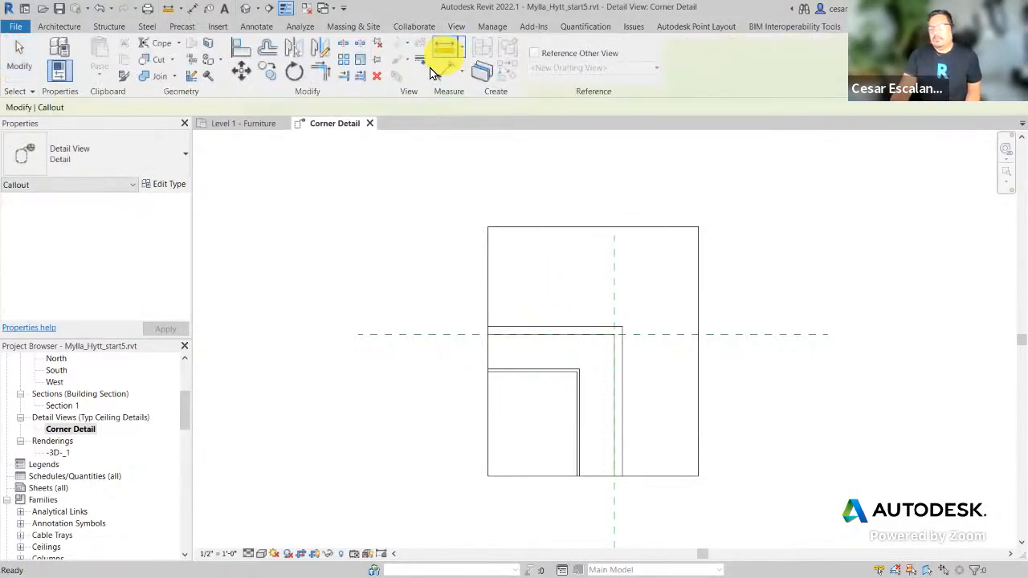
click(114, 159)
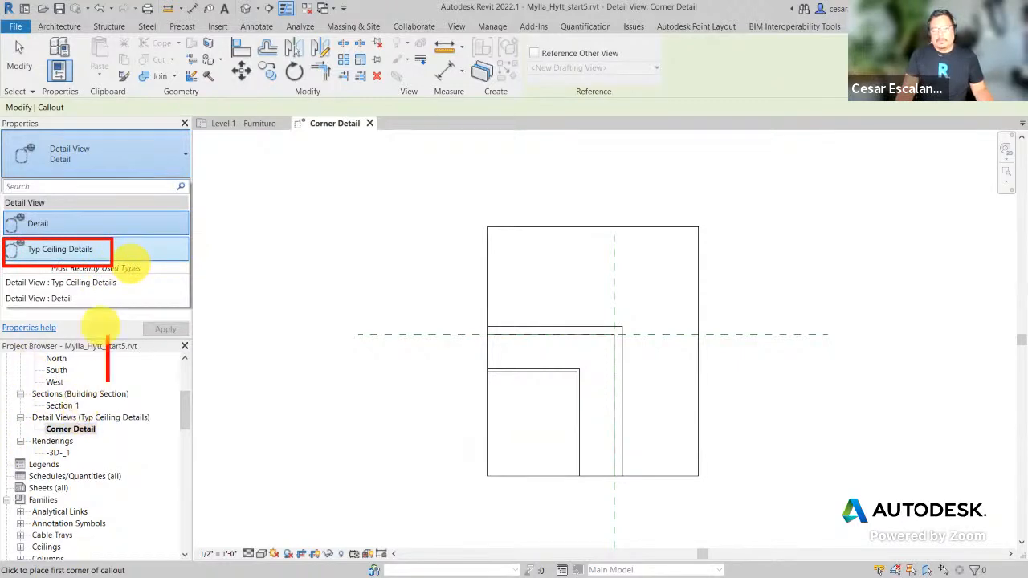
text(Creates new )
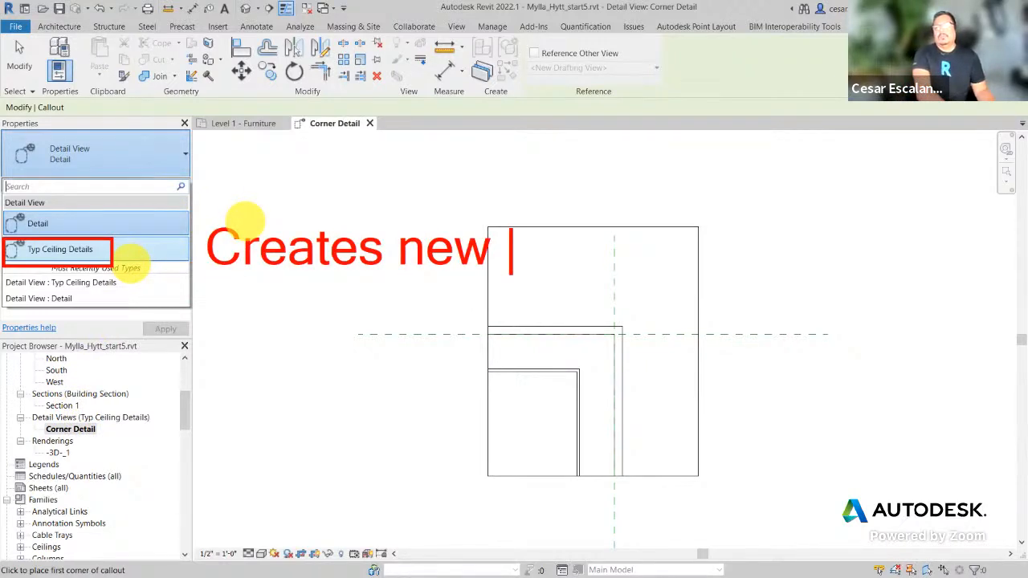
text(View Type)
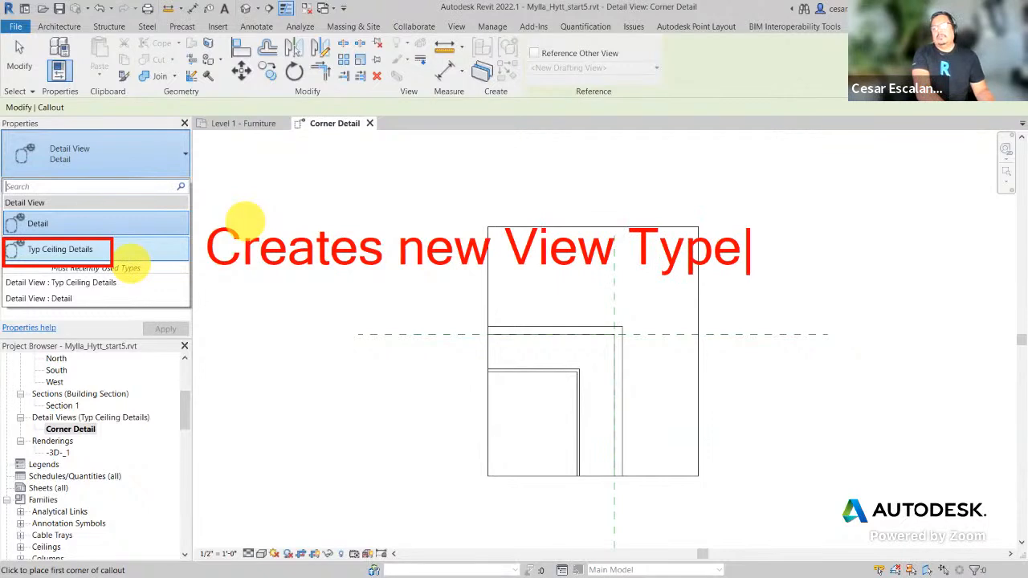
text(s)
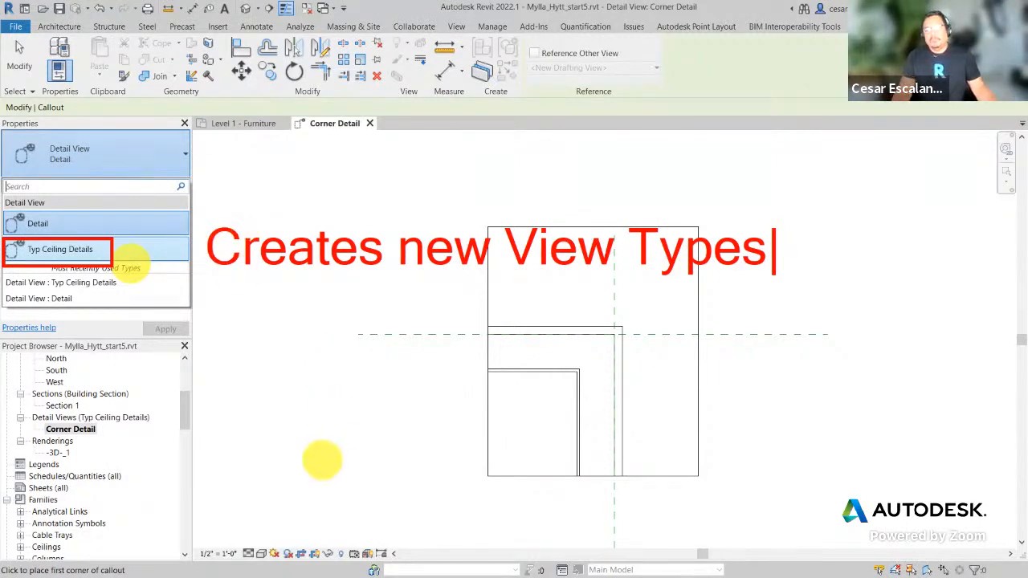
key(Escape)
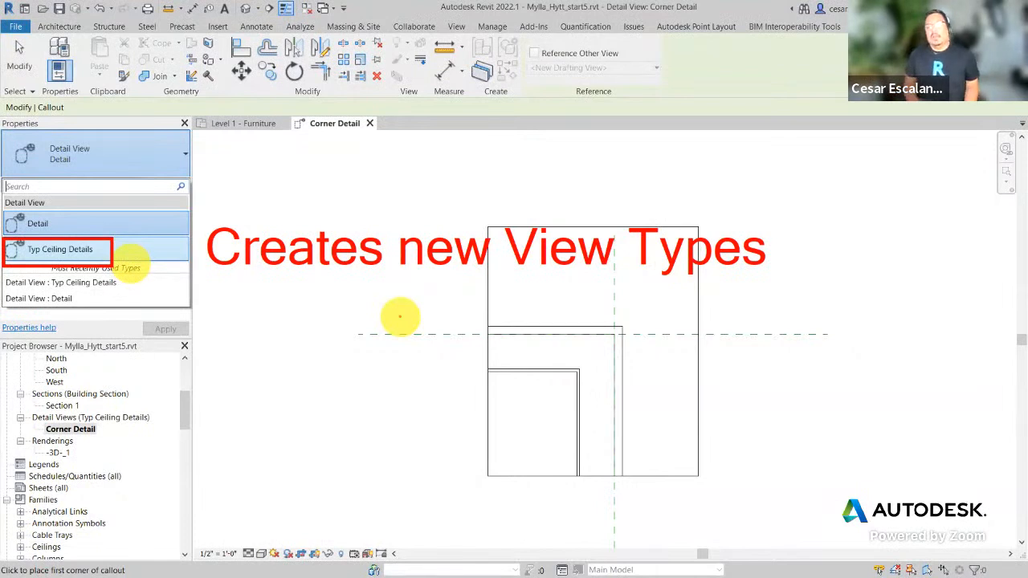
drag(183, 410, 186, 366)
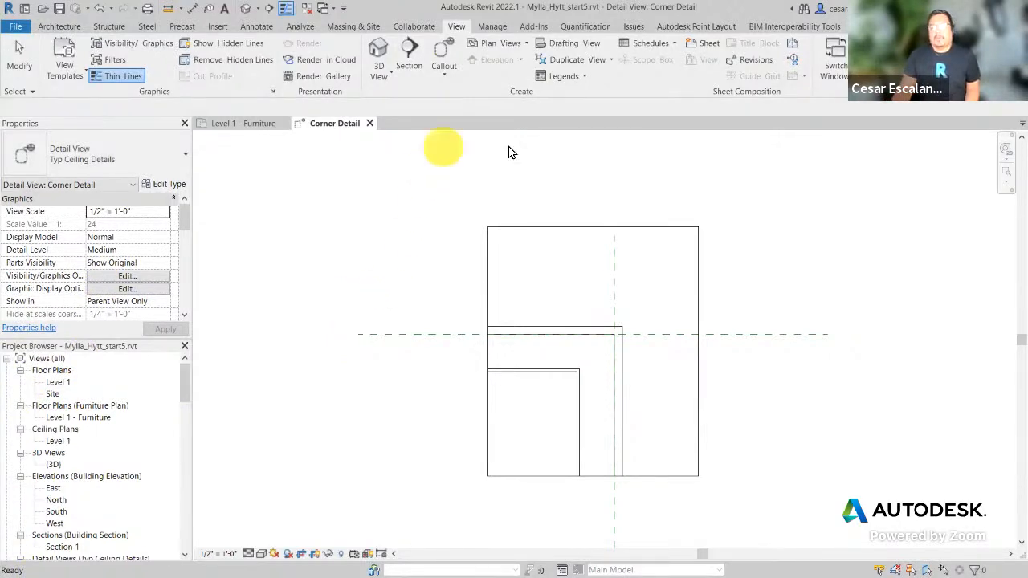
Step: Close the Corner Detail view and pan the Level 1 - Furniture plan to the lower rooms
click(369, 125)
scroll(713, 377, down, 2)
middle_drag(698, 382, 789, 314)
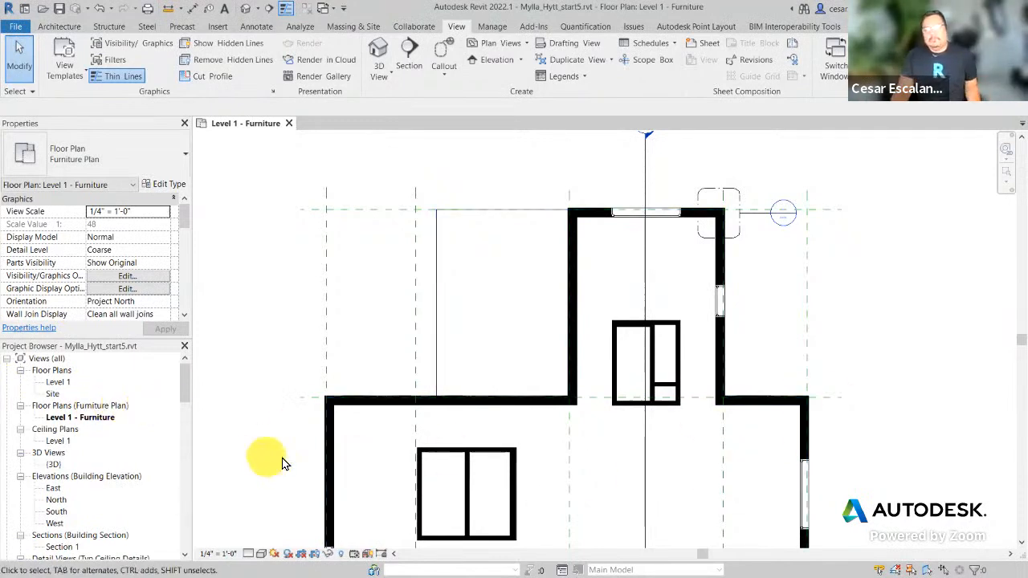
mouse_move(670, 487)
middle_down()
mouse_move(688, 397)
mouse_move(666, 471)
middle_up()
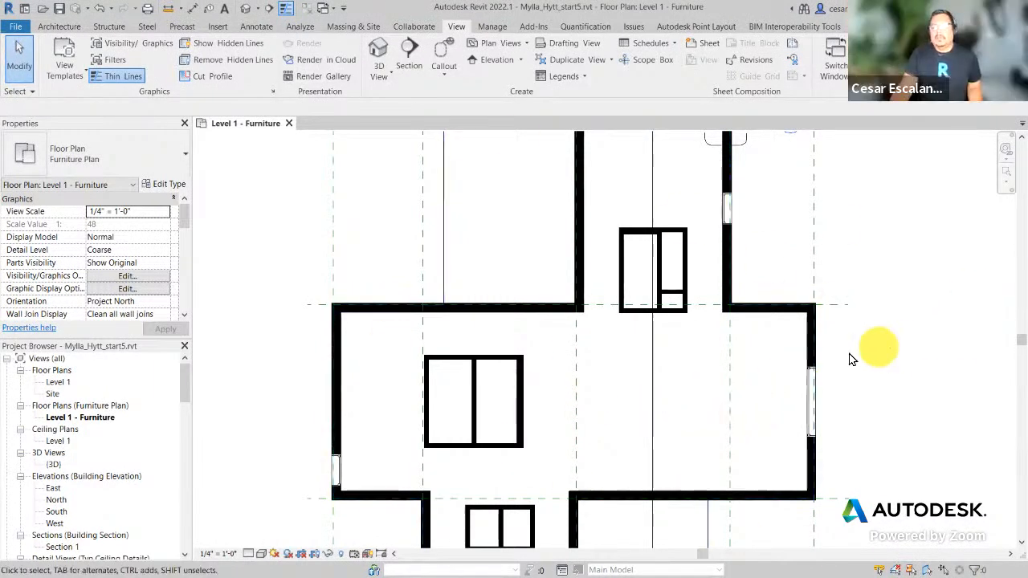
scroll(843, 346, down, 1)
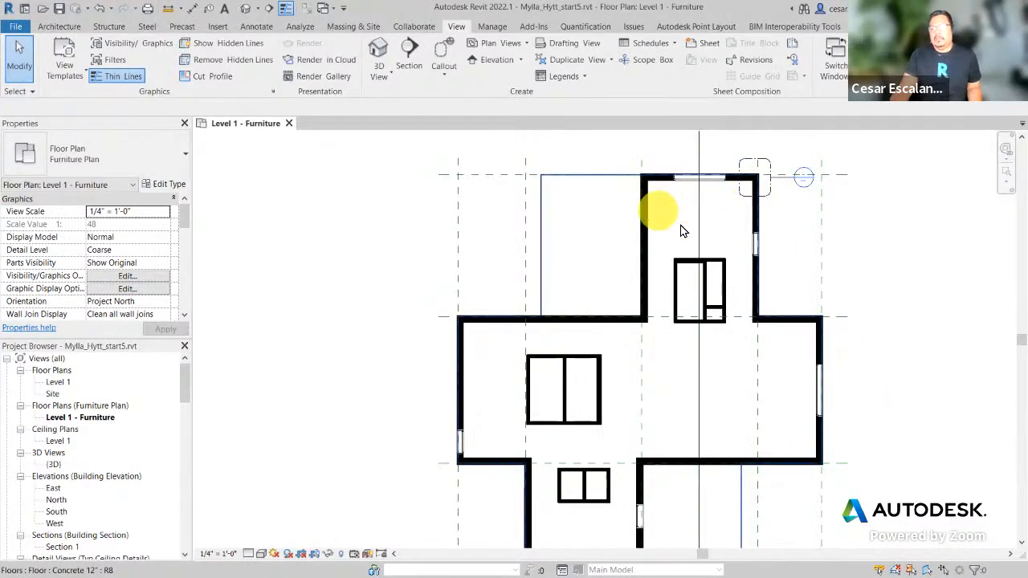
middle_drag(651, 365, 618, 203)
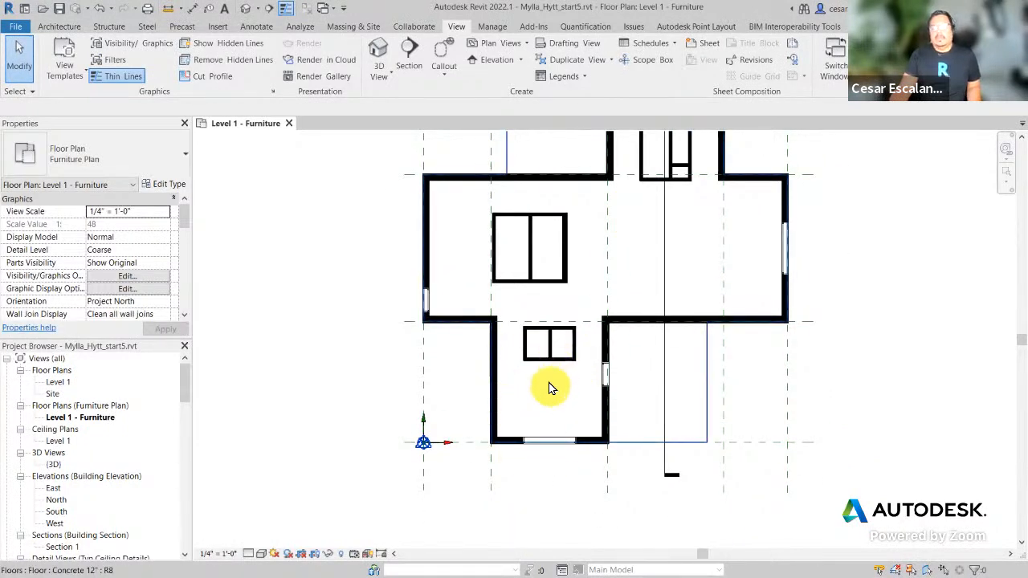
middle_drag(892, 289, 896, 293)
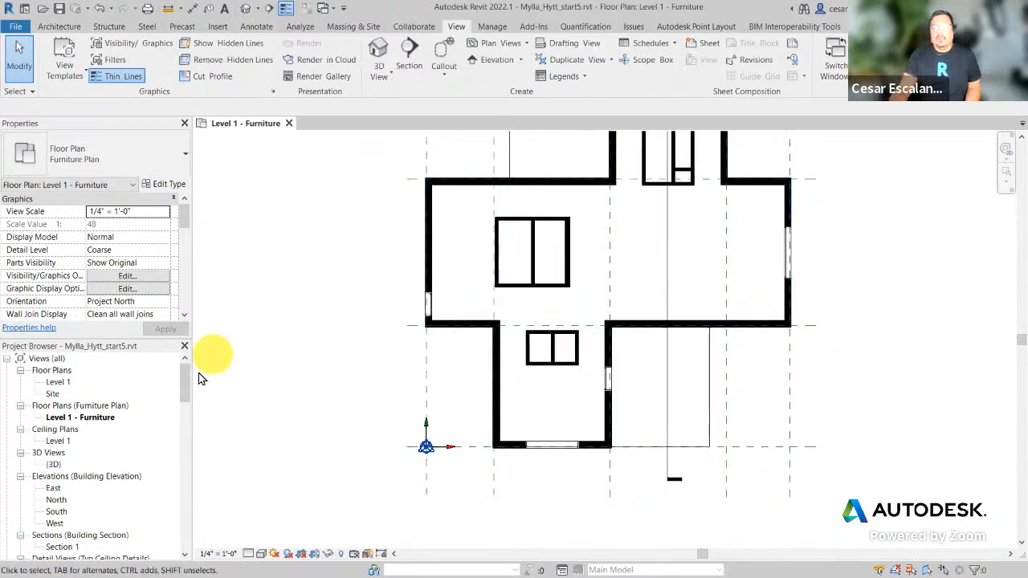
drag(185, 384, 178, 472)
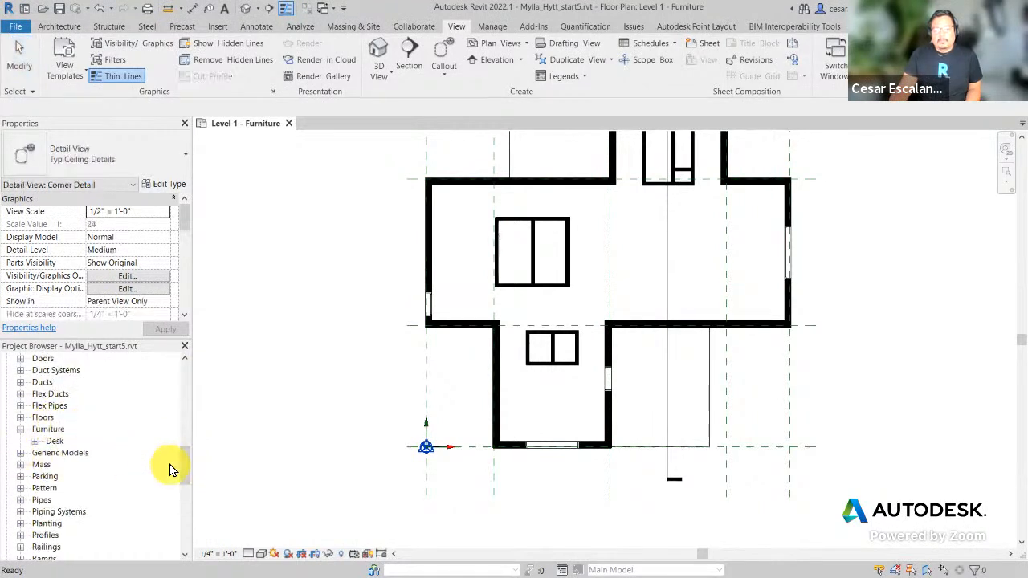
Step: Expand Families > Furniture > Desk in the Project Browser to list its three sizes
drag(181, 469, 200, 420)
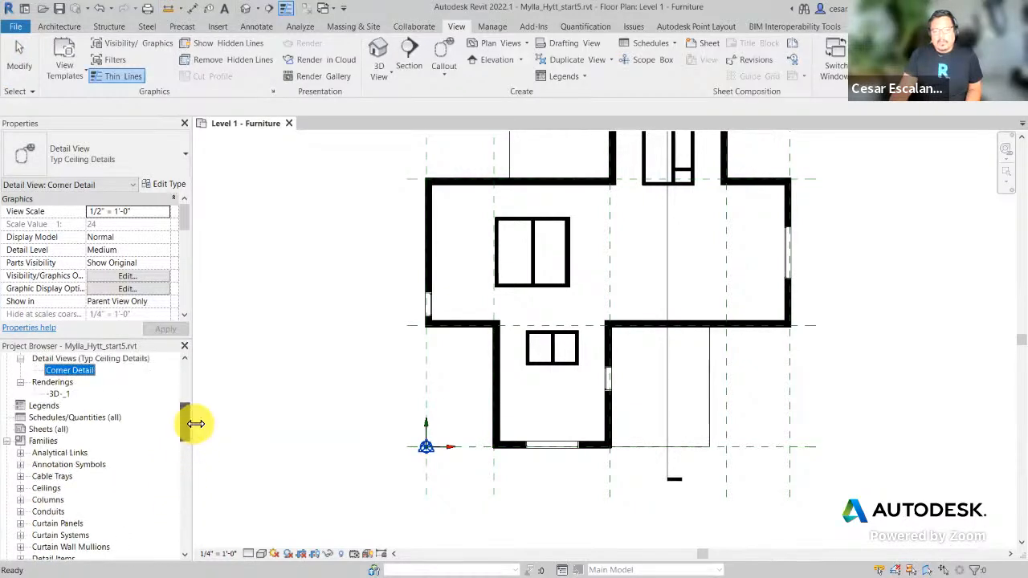
click(7, 442)
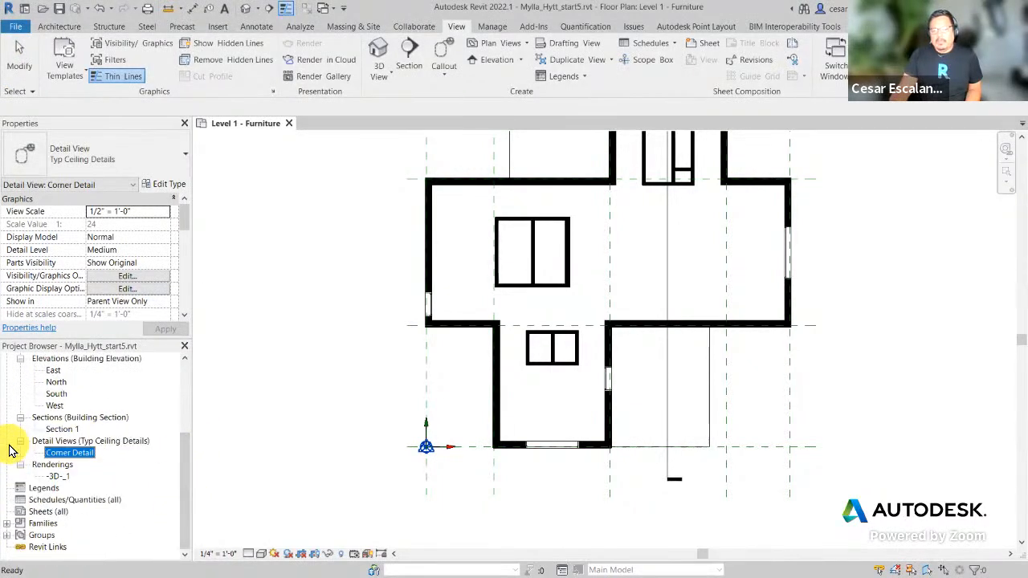
click(7, 523)
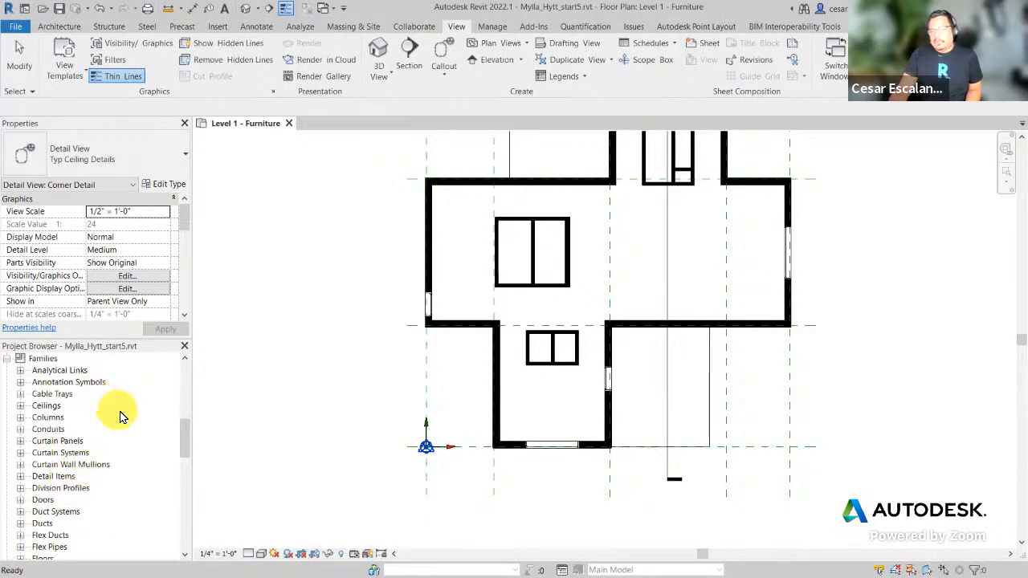
scroll(135, 423, down, 2)
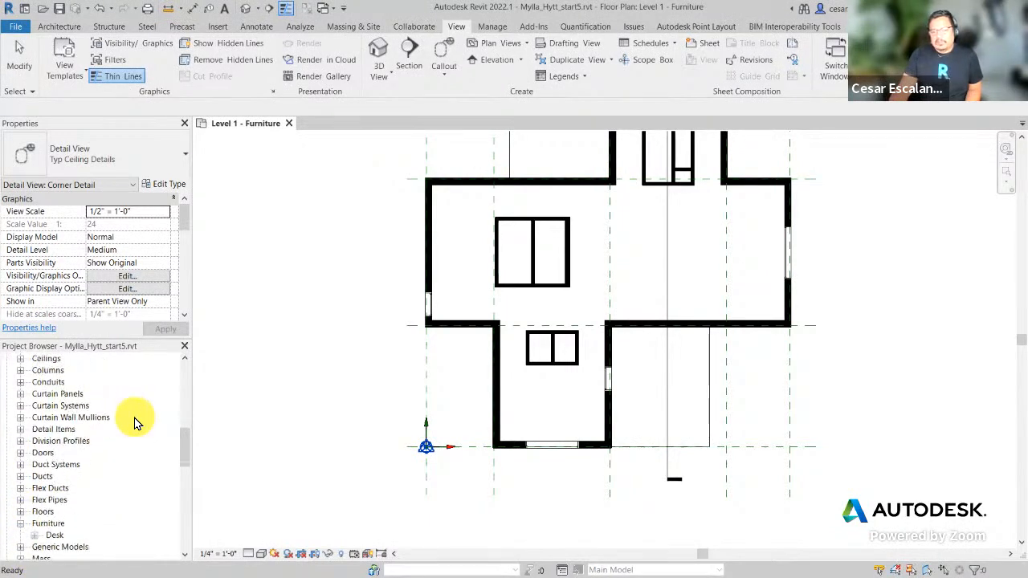
scroll(135, 423, down, 3)
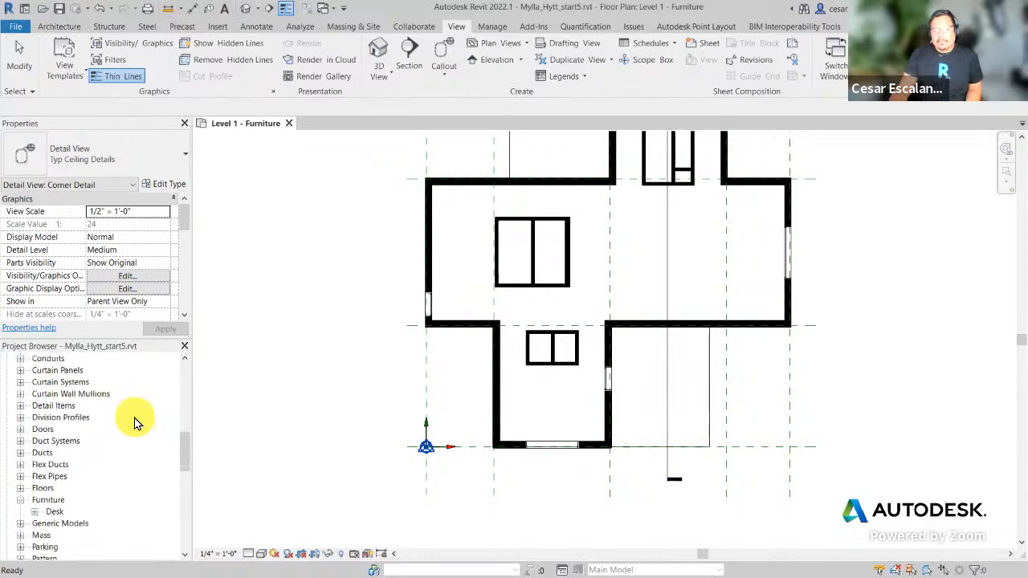
click(35, 500)
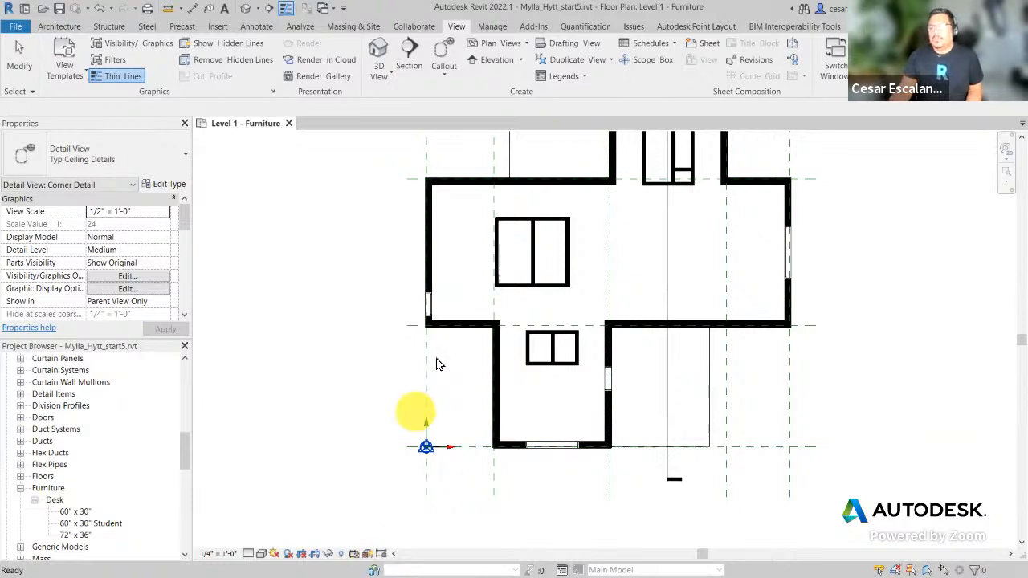
click(219, 28)
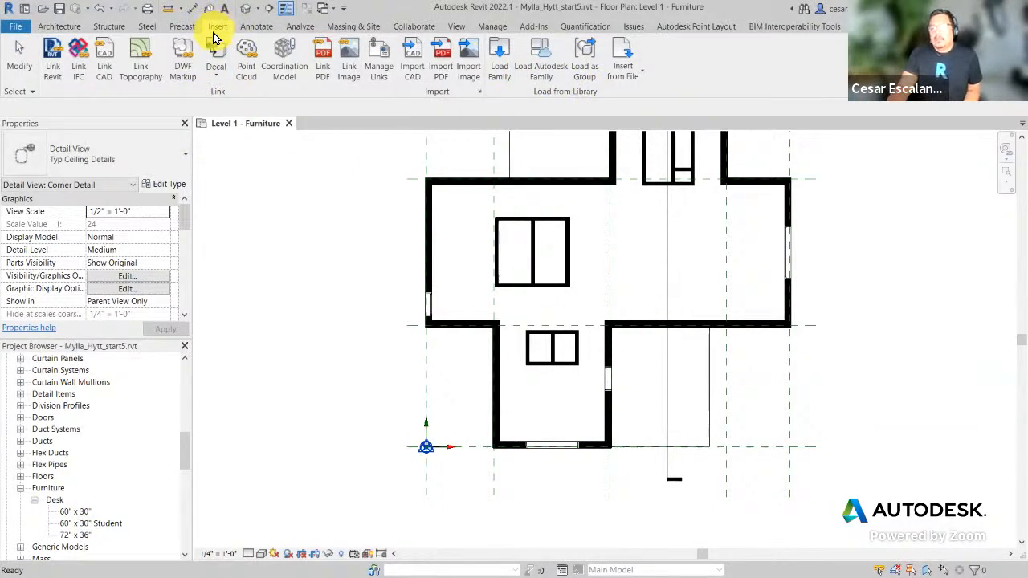
Step: Open Load Autodesk Family, showing 3737 cloud families, and put the cursor in its search box
click(560, 74)
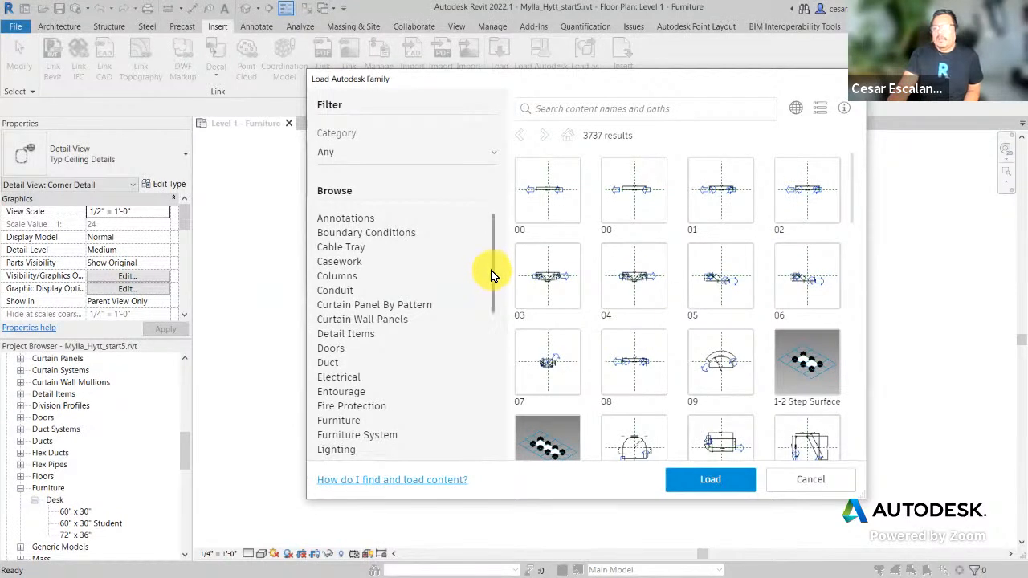
click(562, 108)
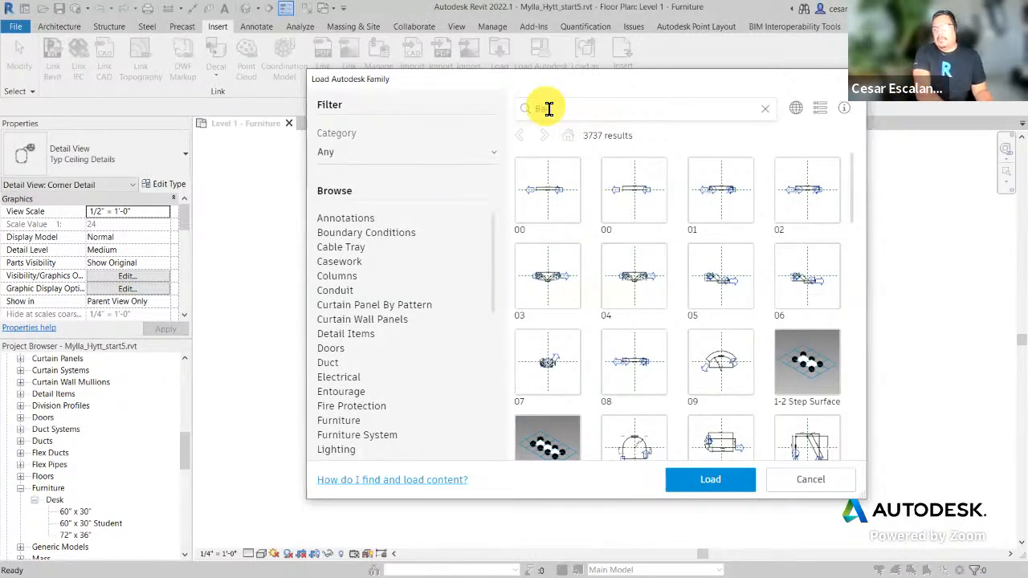
Step: Search for beds and load Bed-Box, Bed-Standard and Bed-Bunk, leaving Bed-Hospital unchecked
key(Return)
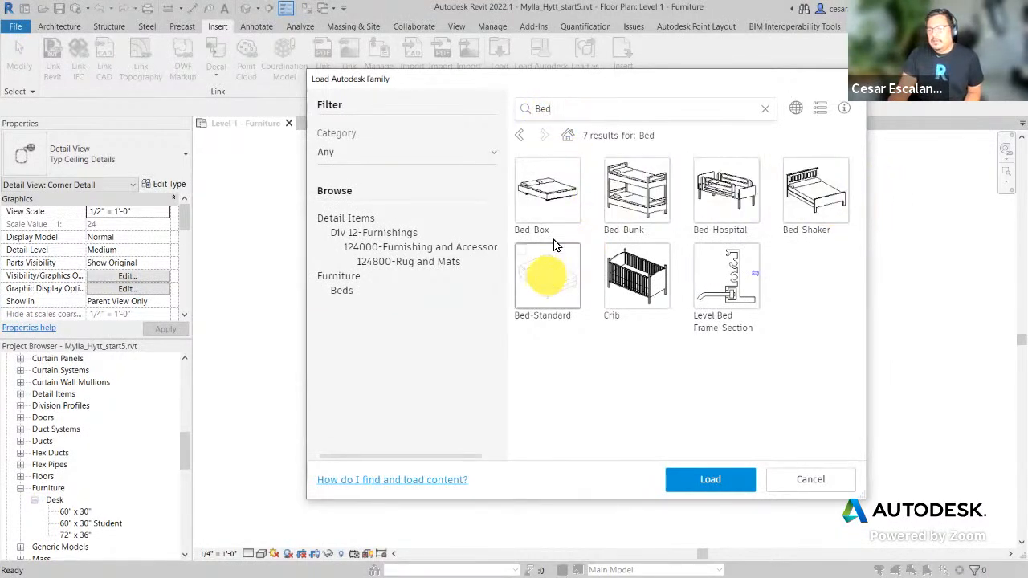
click(565, 210)
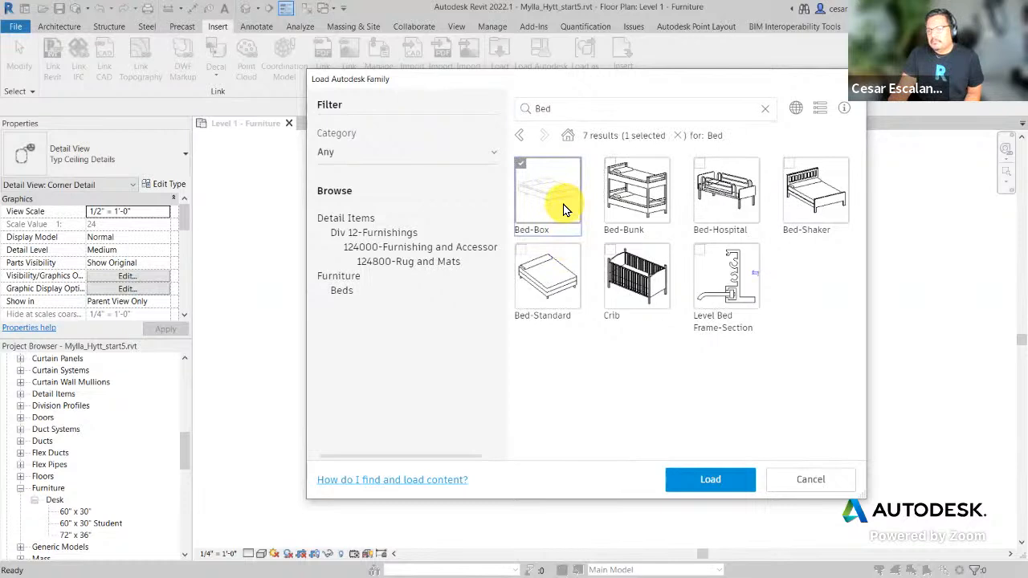
click(561, 285)
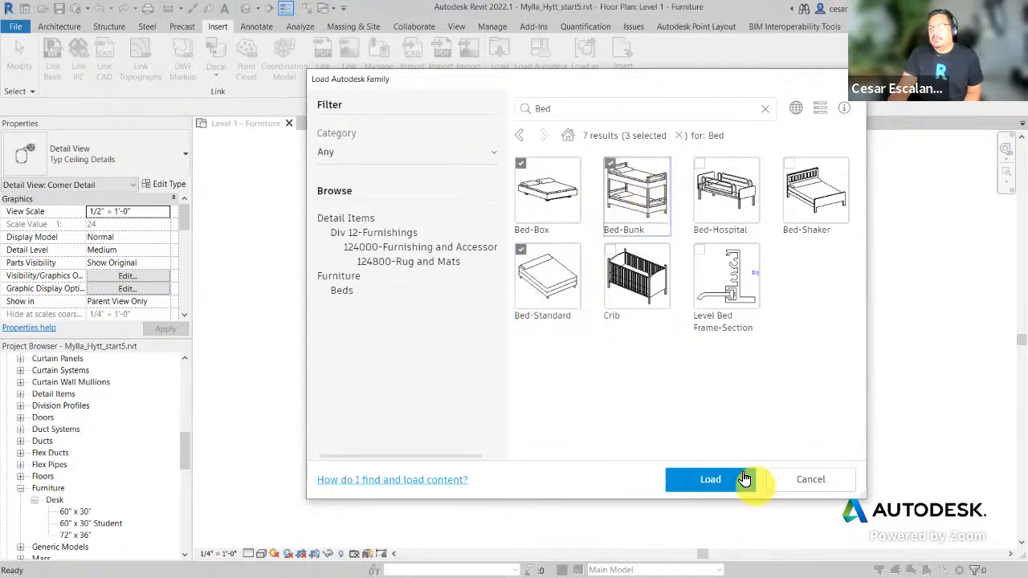
click(653, 178)
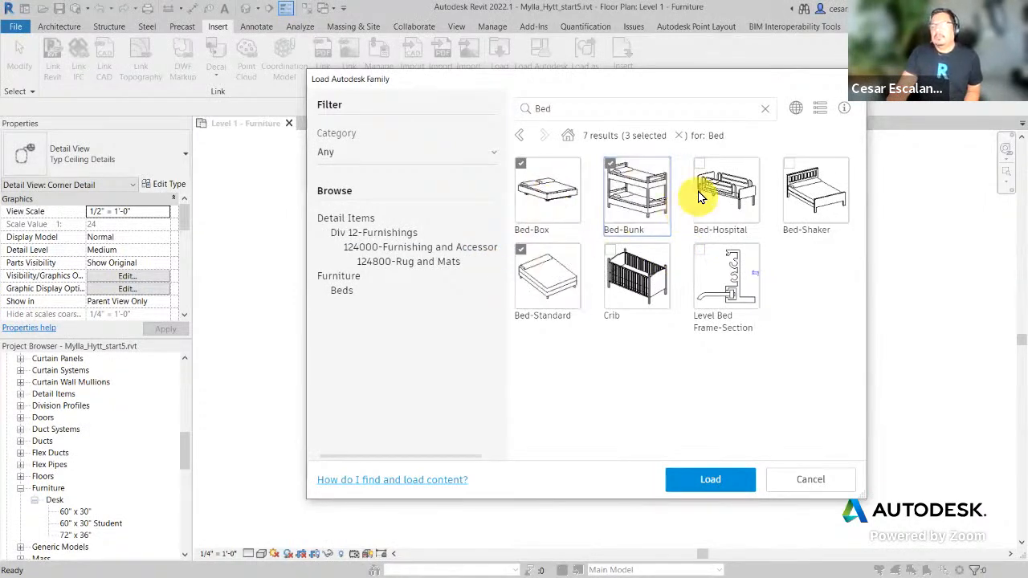
click(700, 168)
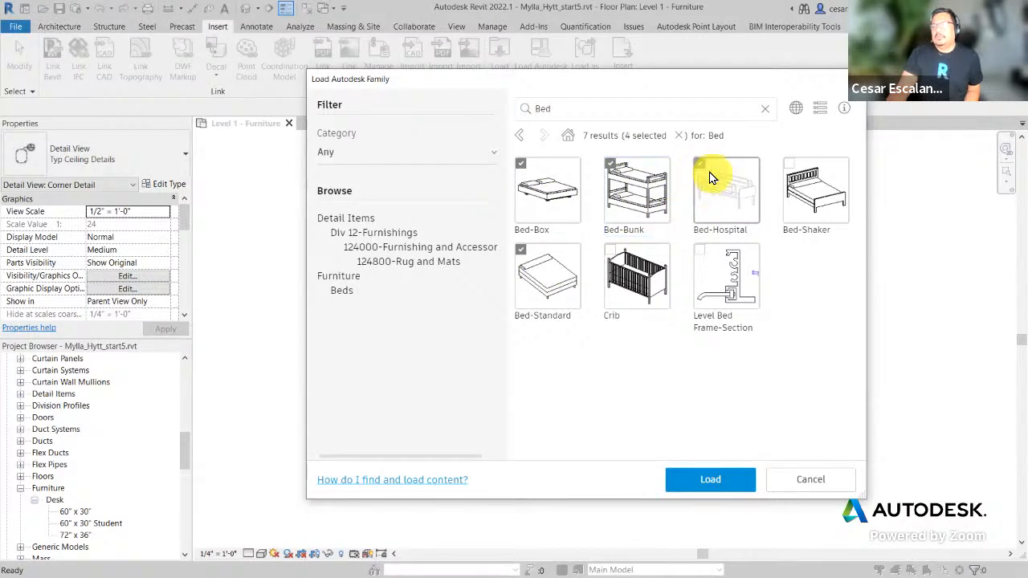
click(707, 171)
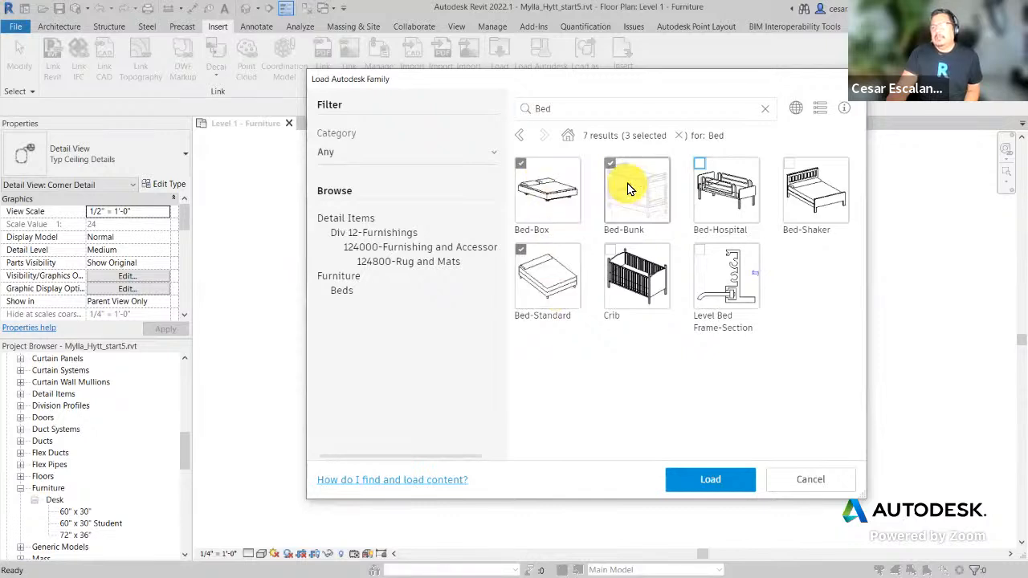
click(720, 484)
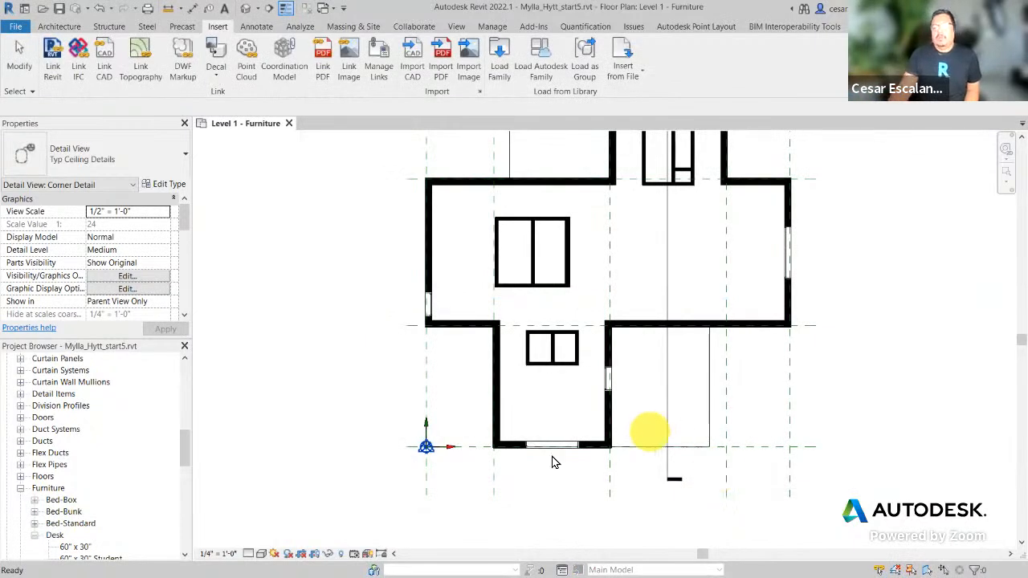
Step: Load the Bed-Bunk family from the Autodesk cloud library into the project again
drag(186, 453, 183, 472)
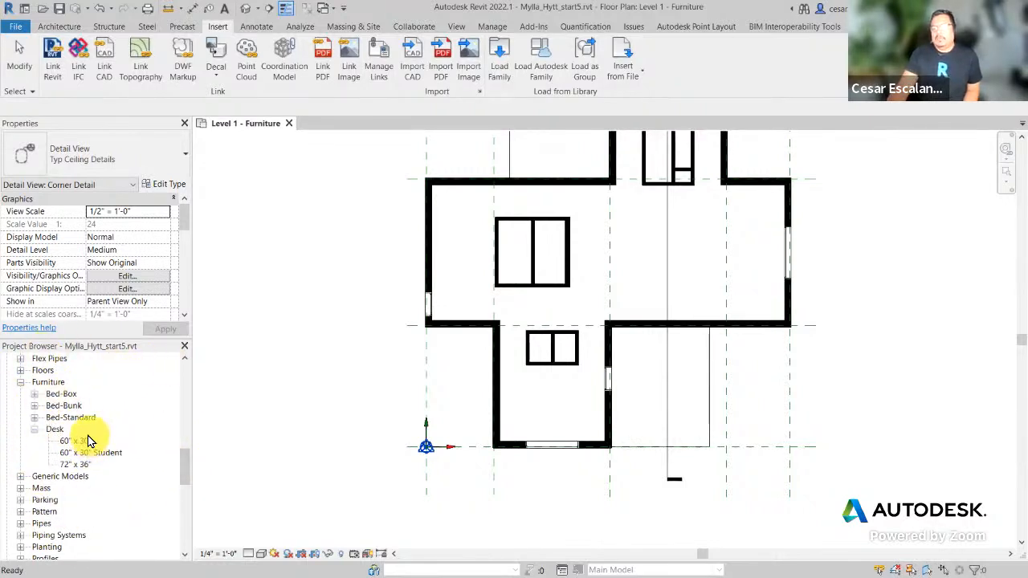
click(296, 326)
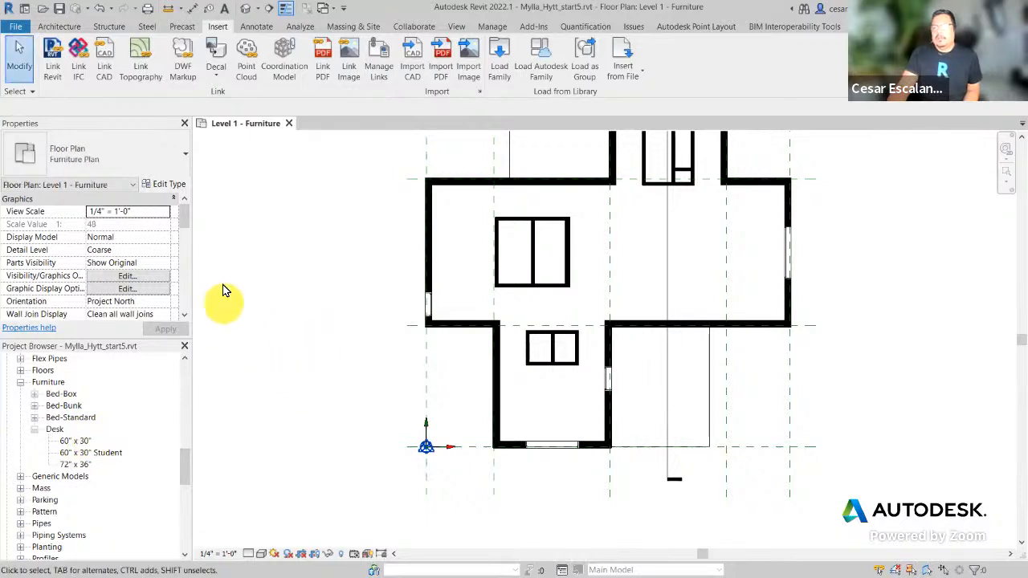
click(550, 69)
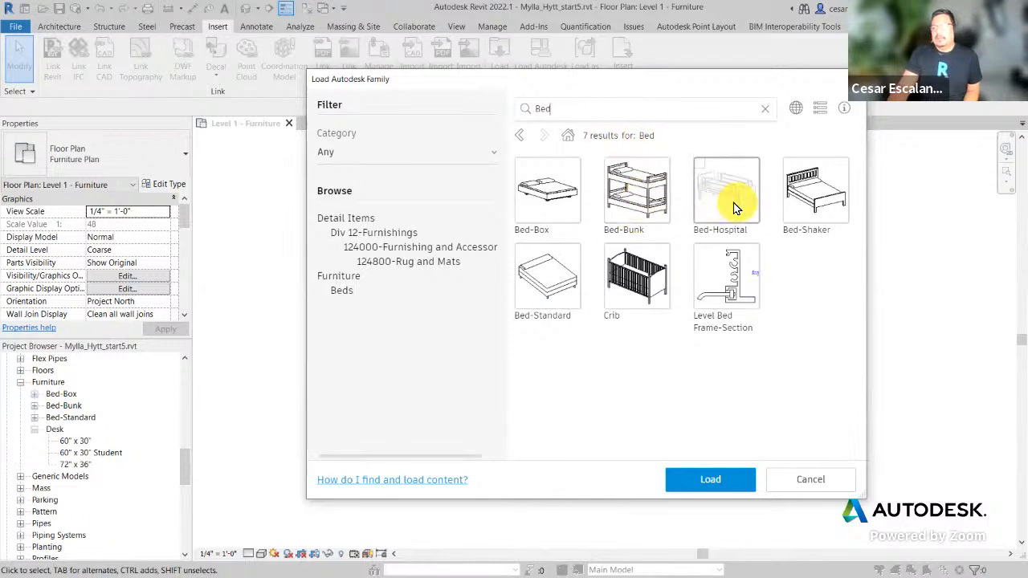
click(648, 194)
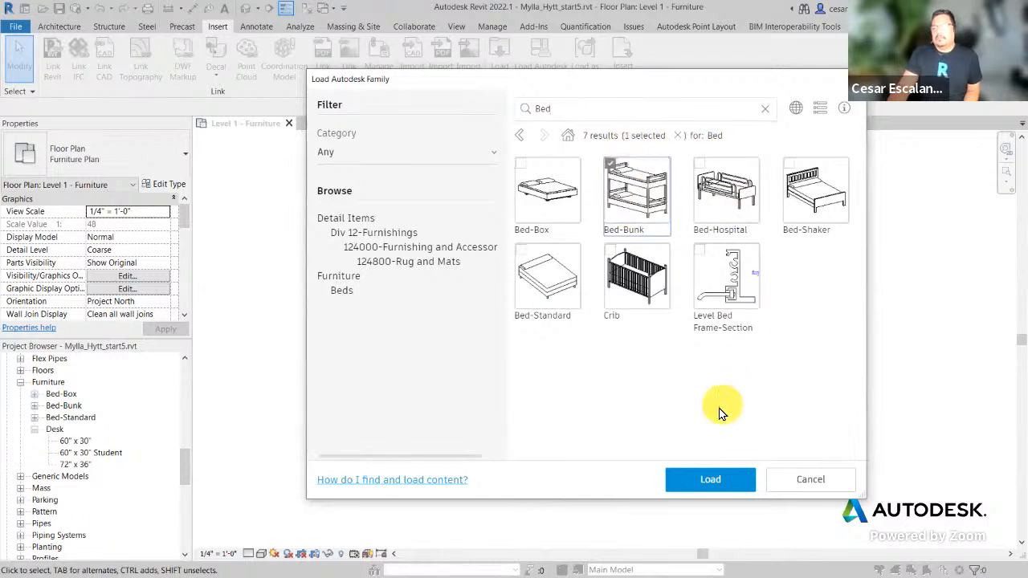
click(693, 481)
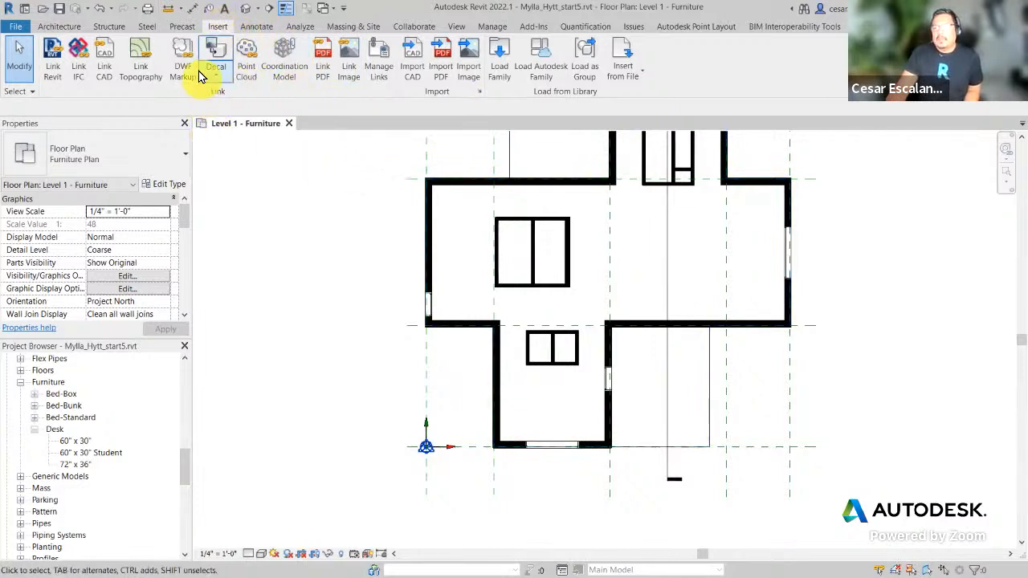
Step: Reopen the Autodesk cloud family library and check Bed-Box for loading
click(545, 72)
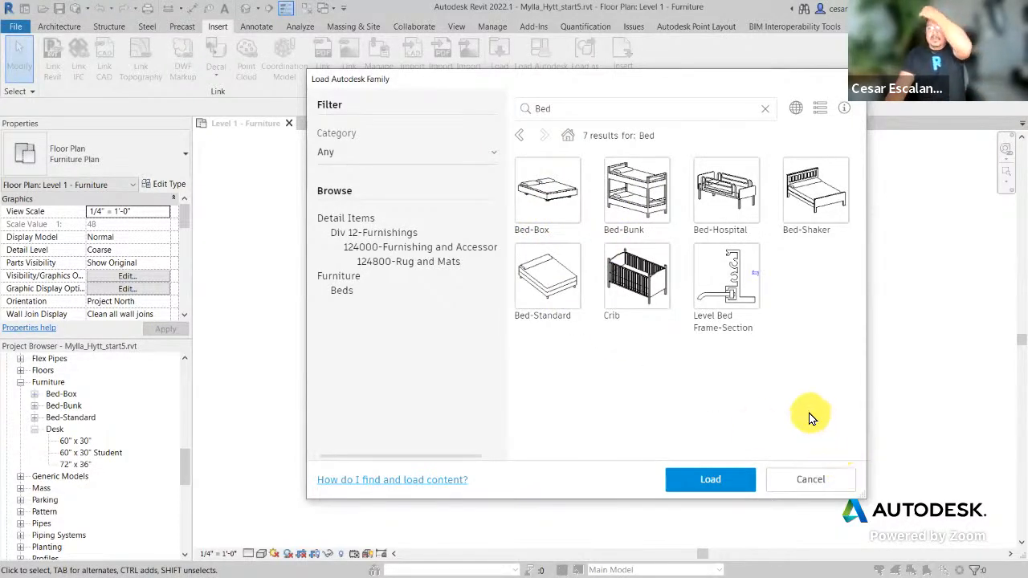
click(568, 200)
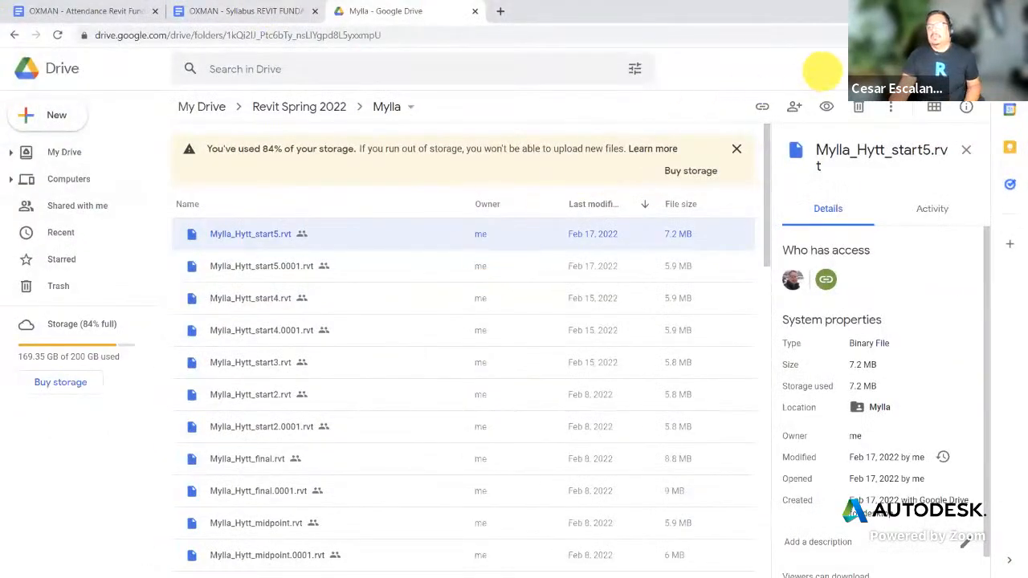
Step: Minimize Chrome to bring back Revit's cloud library with Bed-Box checked
click(951, 10)
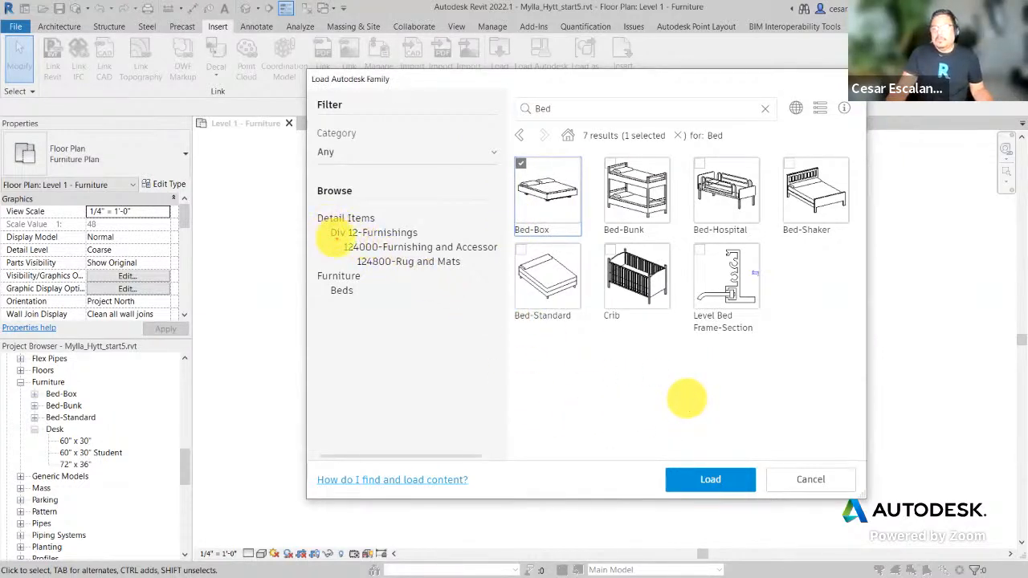
Step: Highlight the Div 12-Furnishings category, then cancel the library without loading Bed-Box
drag(324, 225, 432, 239)
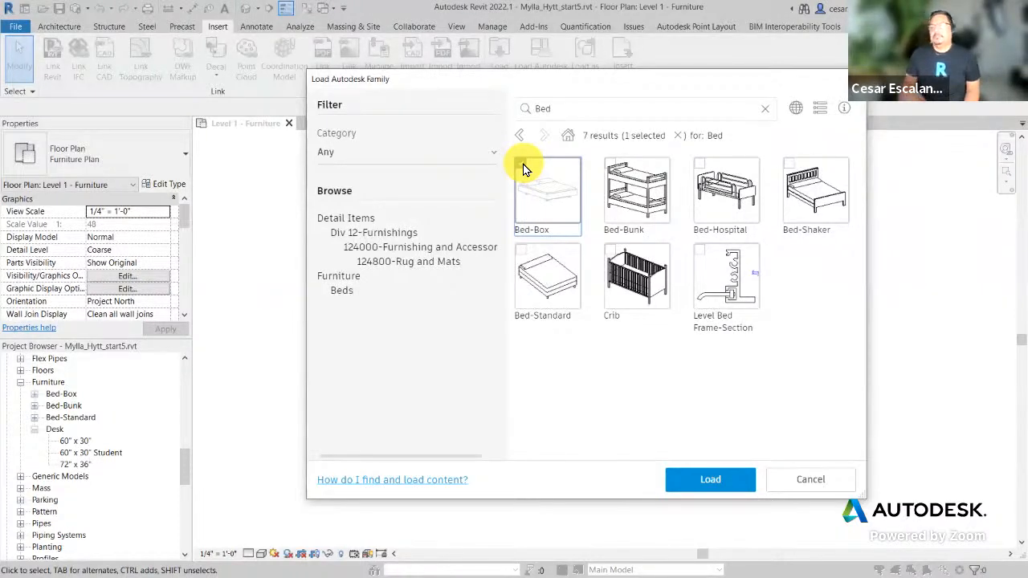
click(809, 482)
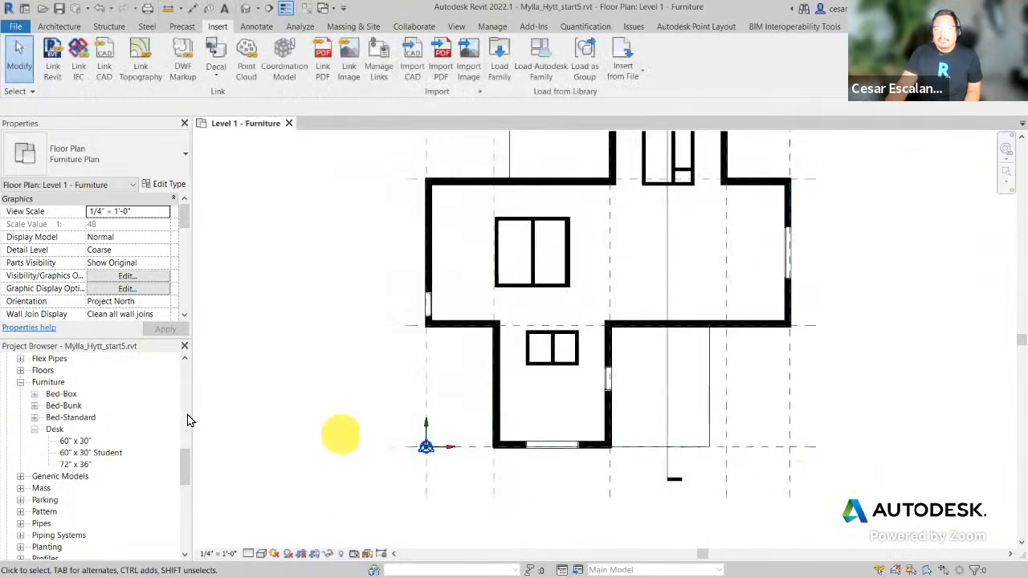
Step: Expand Bed-Box and Bed-Bunk in the Project Browser and select the Queen 60" x 79" type, then deselect it
click(34, 395)
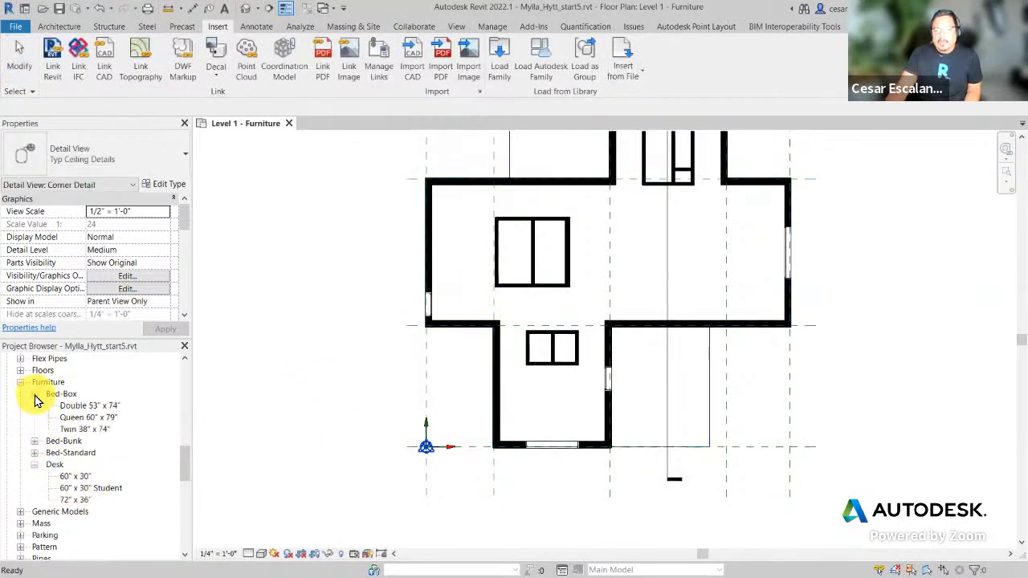
click(34, 441)
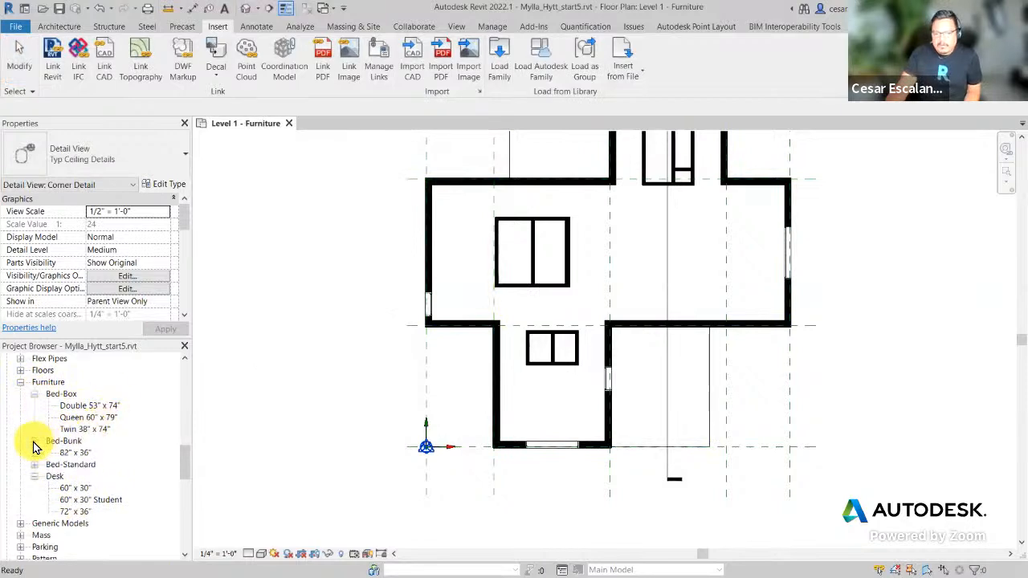
click(90, 418)
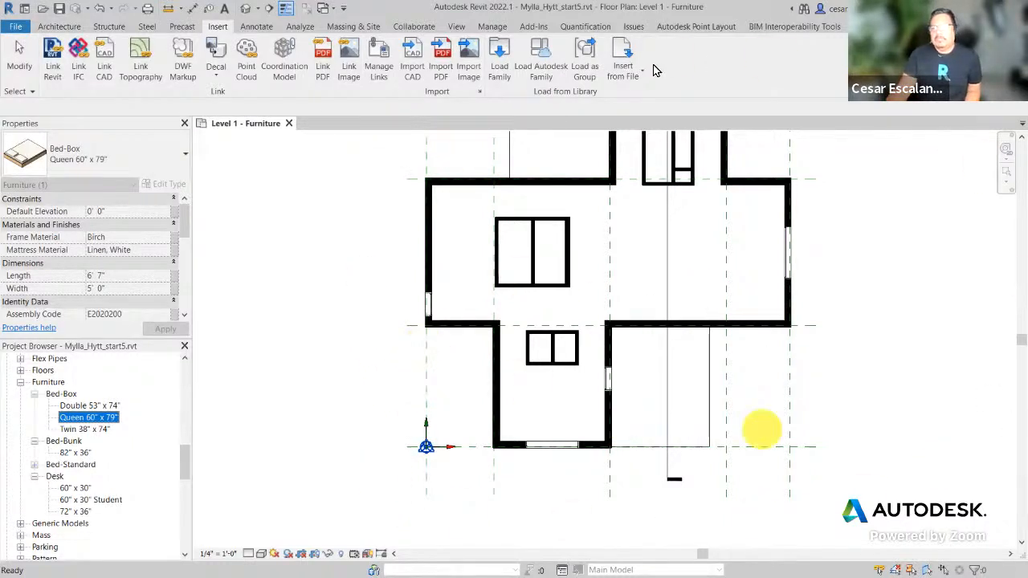
click(329, 358)
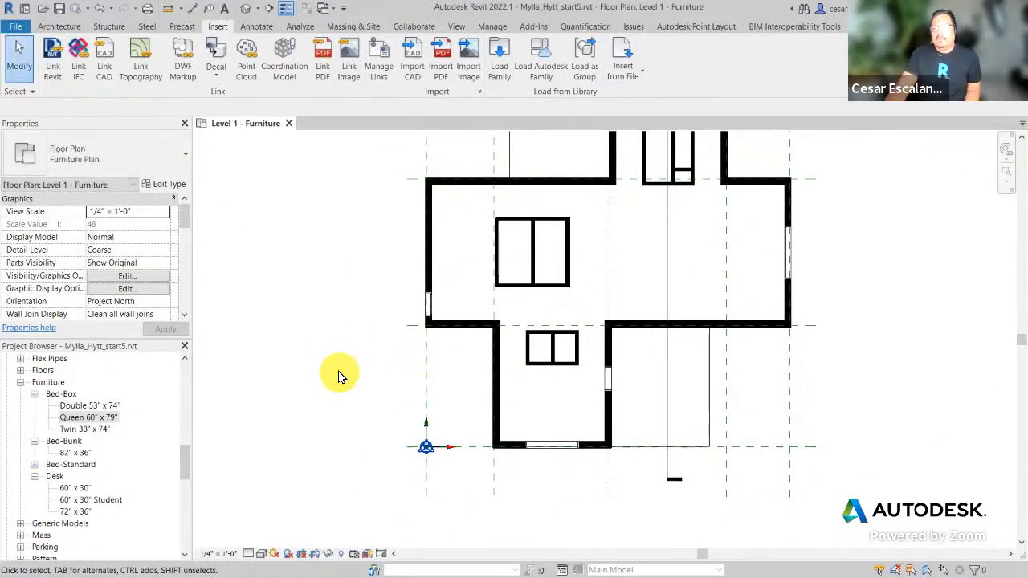
Step: Open Type Properties for Bed-Box Queen 60" x 79" and select its Linen, White Mattress Material value
double_click(99, 415)
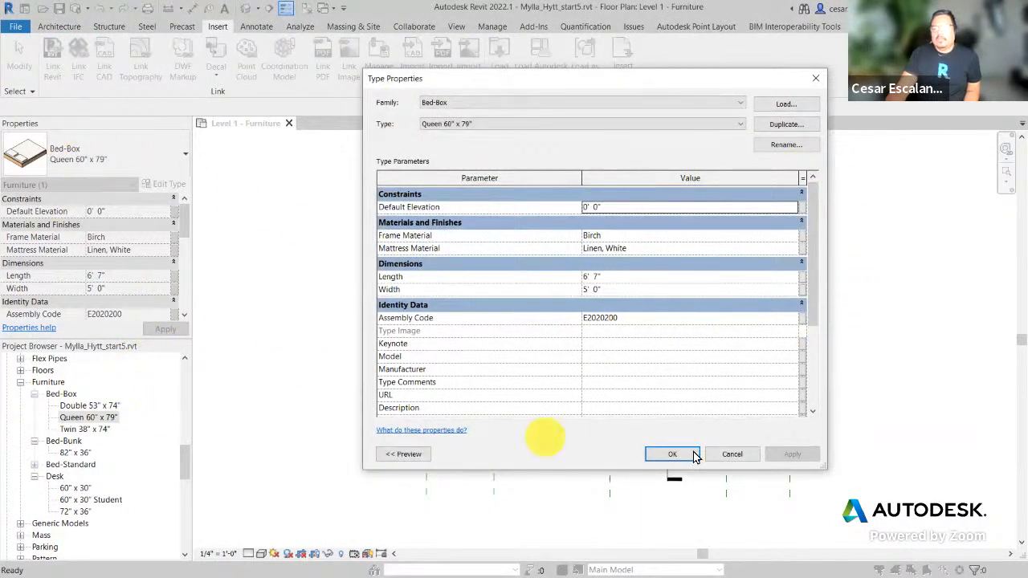
click(733, 454)
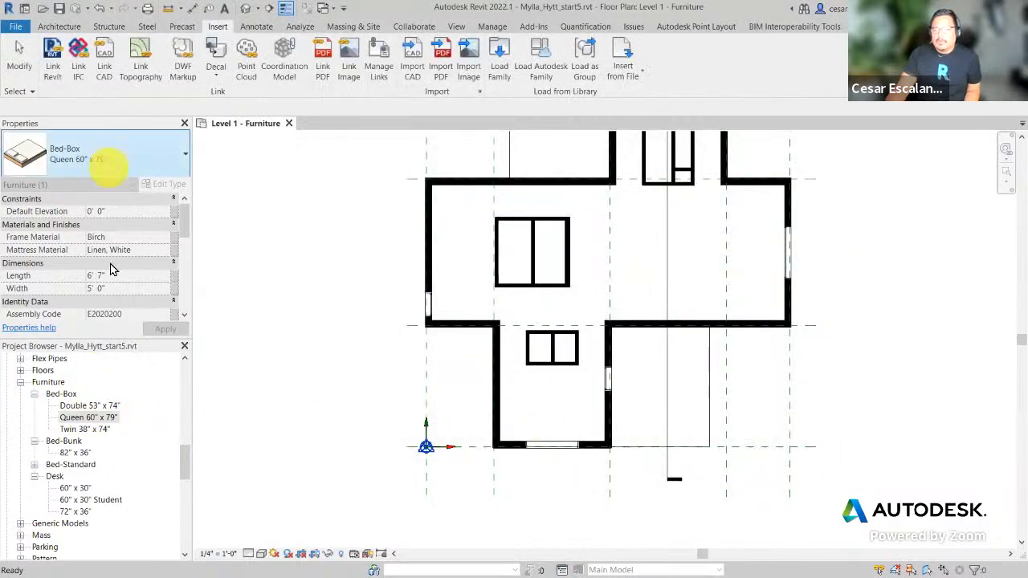
double_click(85, 418)
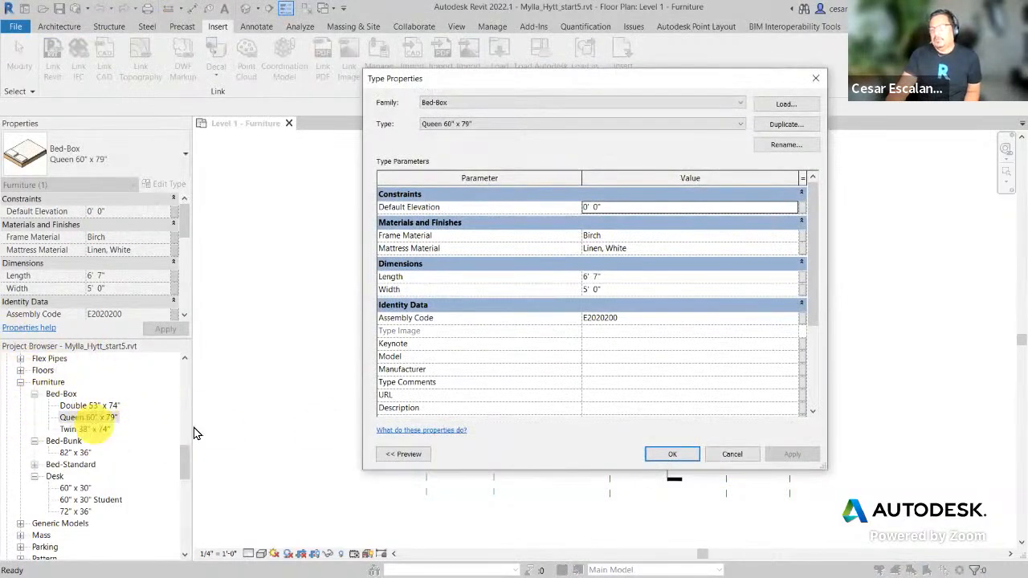
click(695, 454)
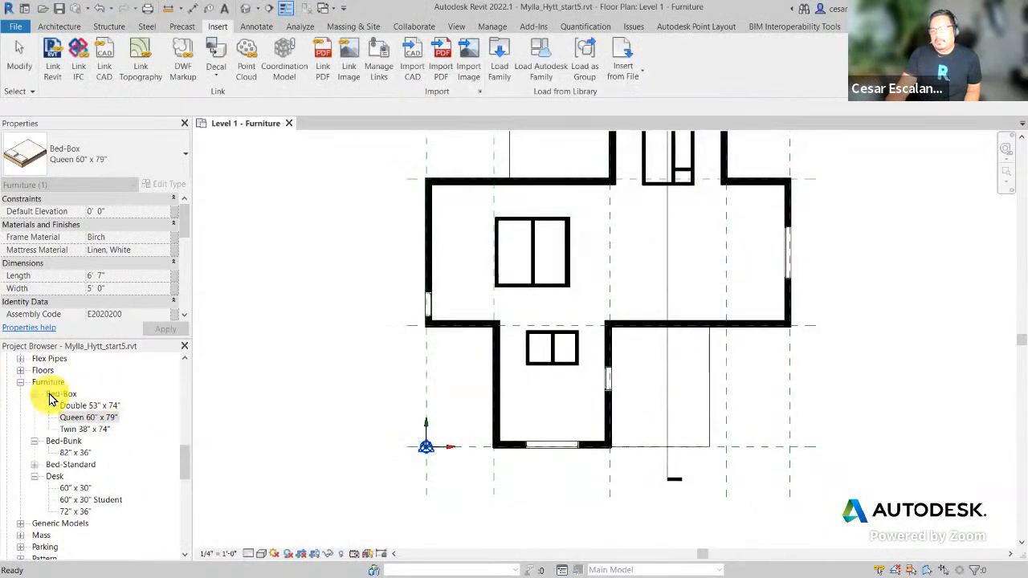
double_click(98, 419)
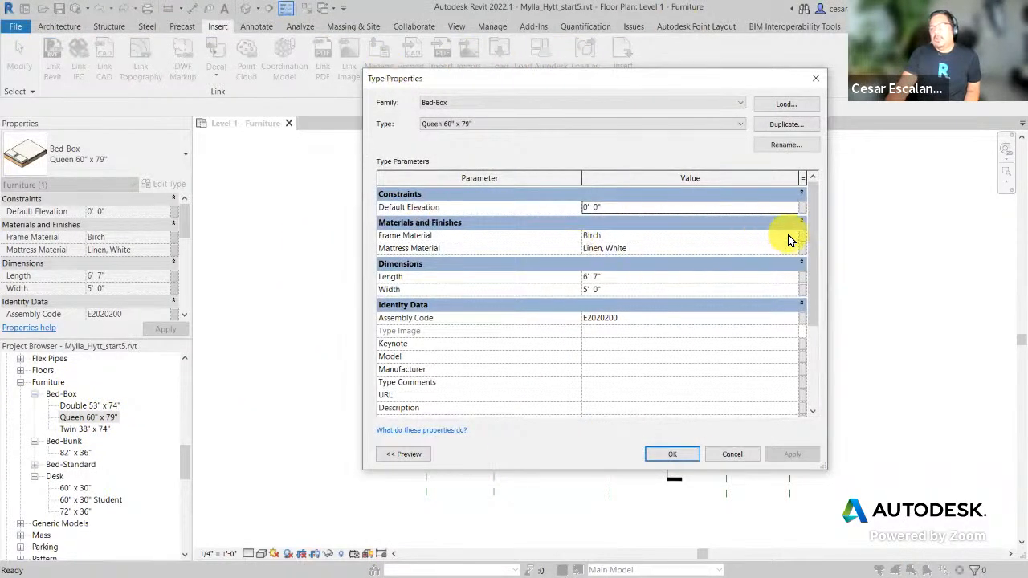
mouse_move(814, 241)
mouse_down()
mouse_move(817, 314)
mouse_move(818, 231)
mouse_up()
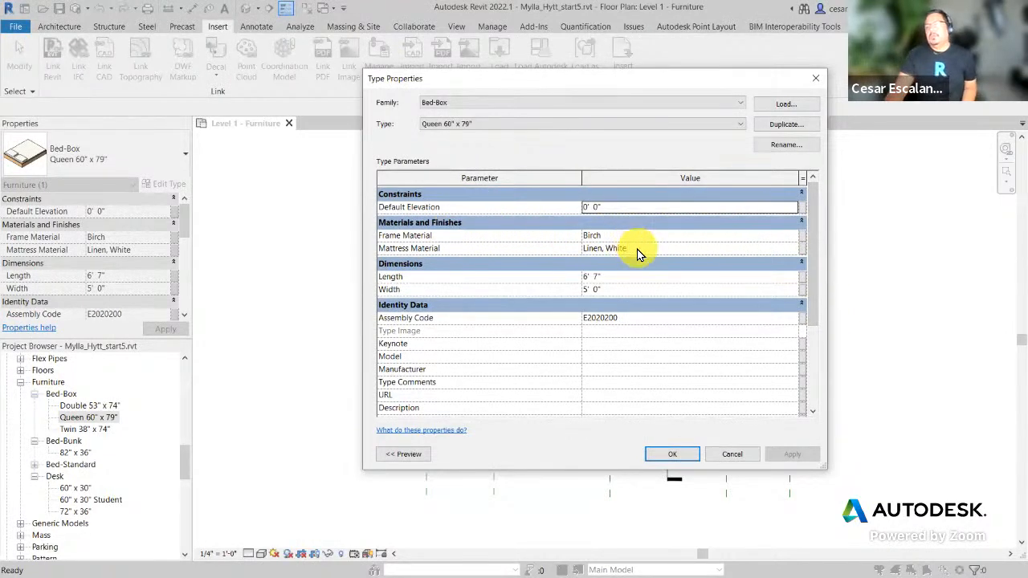
click(791, 254)
Step: View the Linen, White mattress material, then close it and Type Properties unchanged
click(793, 249)
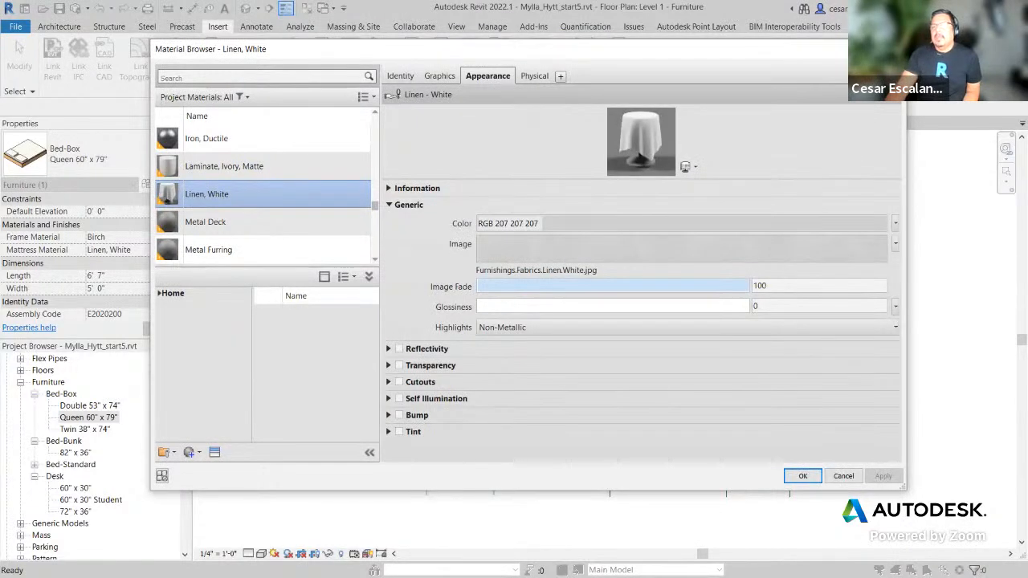
key(Escape)
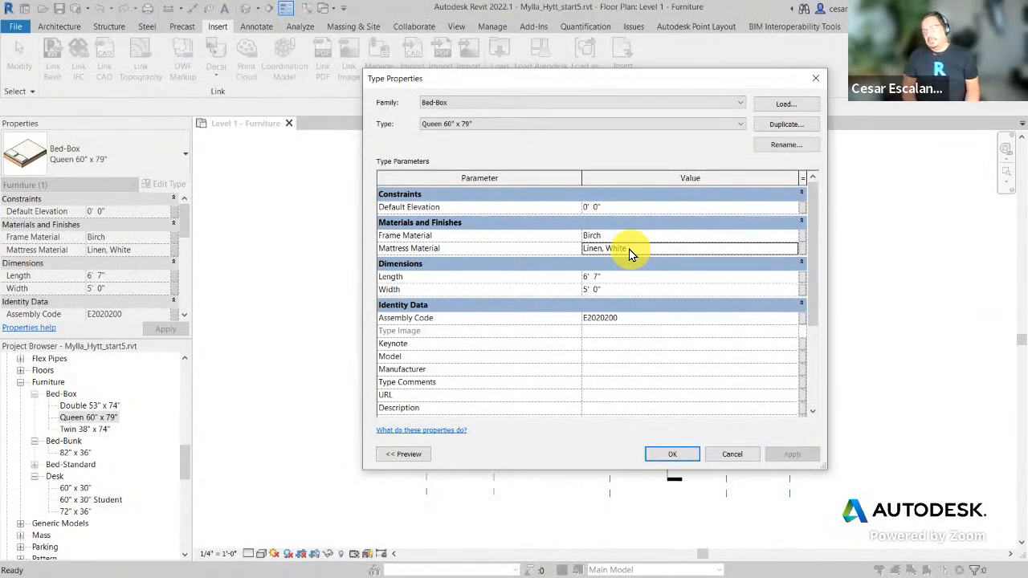
click(730, 454)
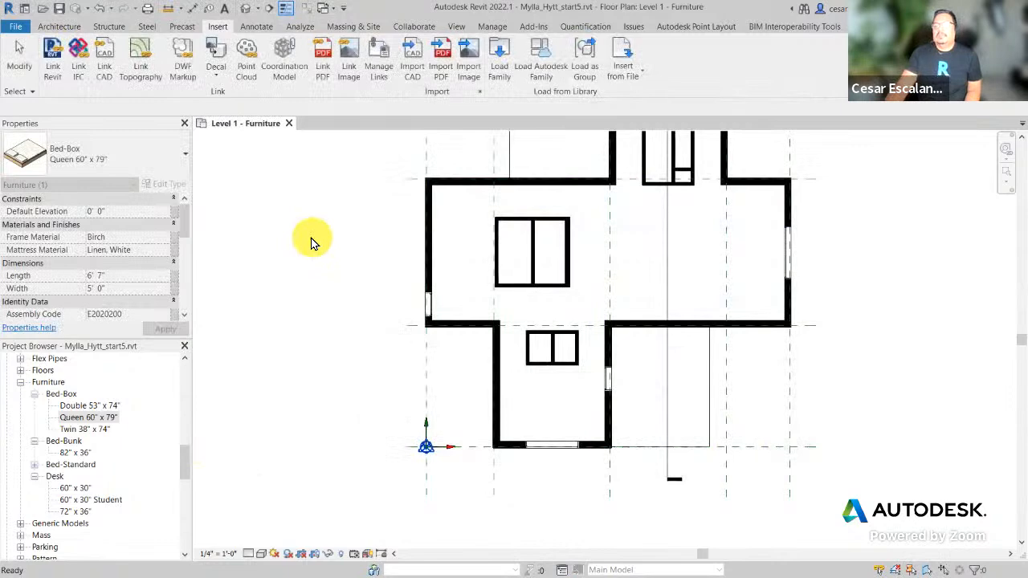
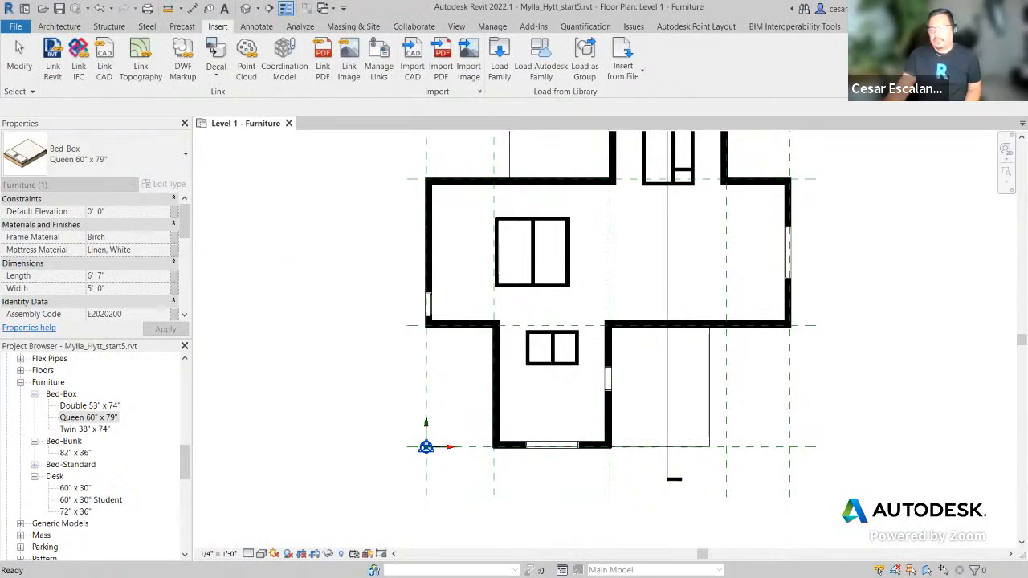
Step: Browse the Manage tab's Additional Settings, try Transfer Project Standards, and dismiss the no-open-projects alert
click(494, 29)
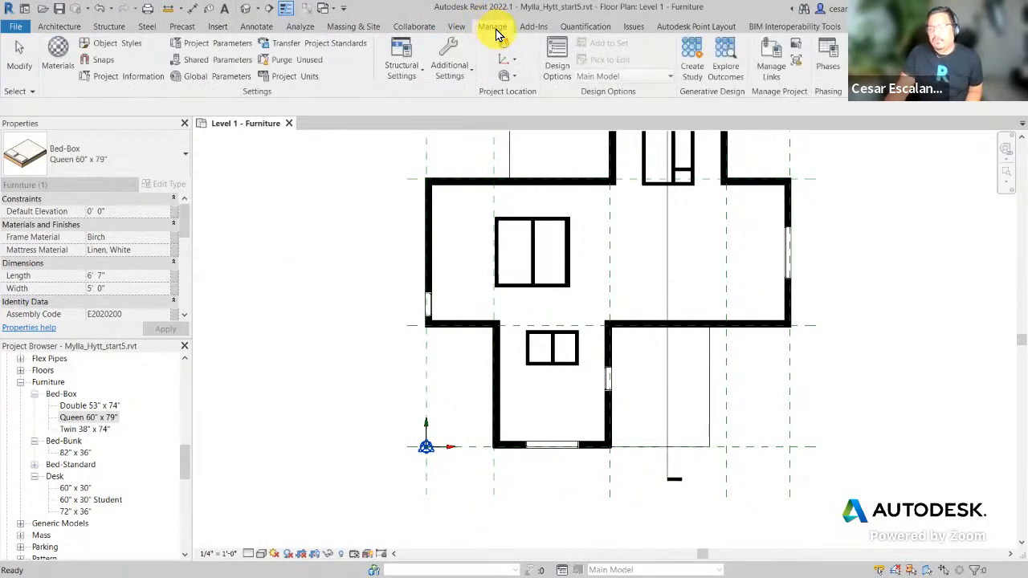
click(451, 76)
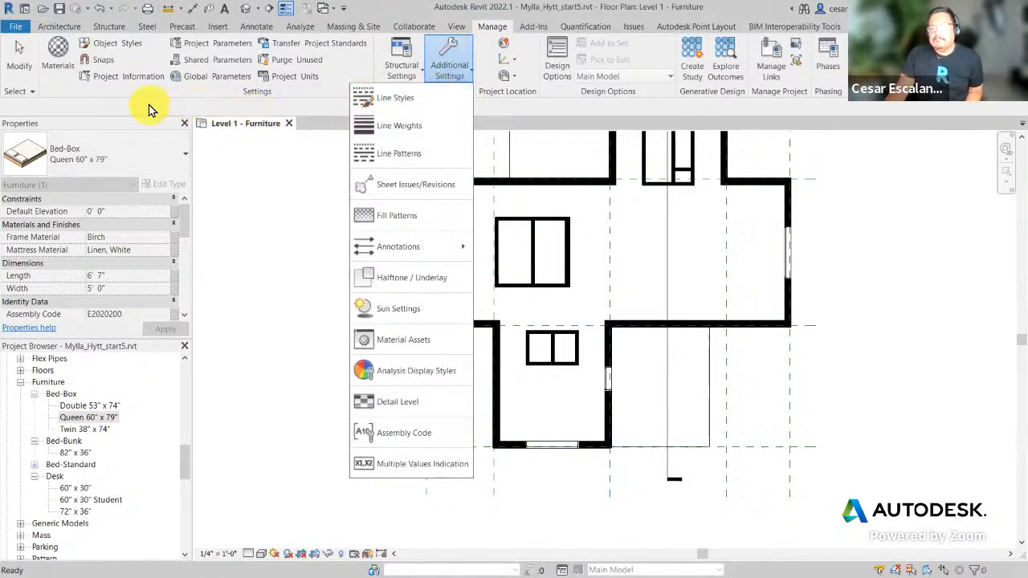
click(493, 27)
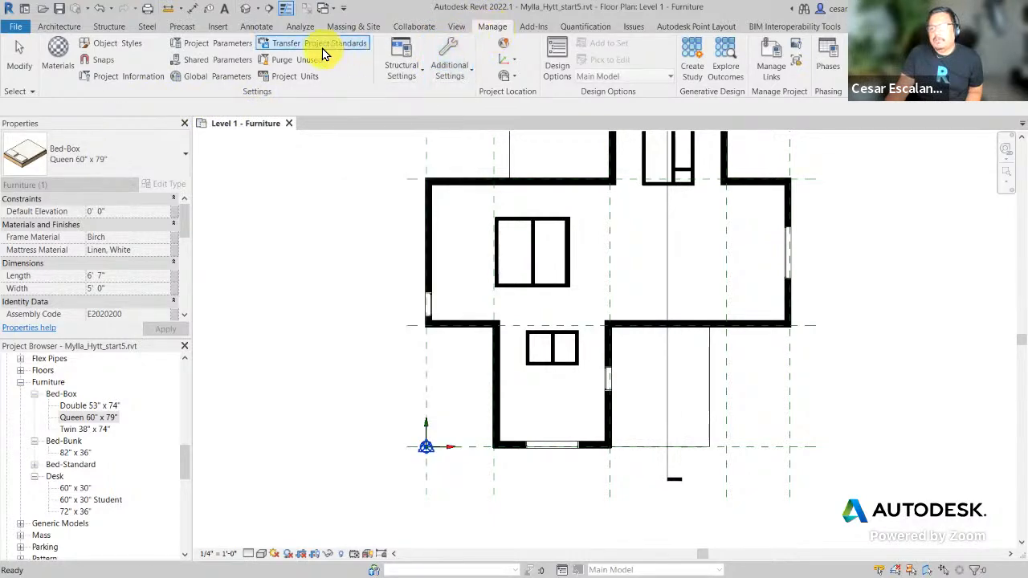
click(349, 50)
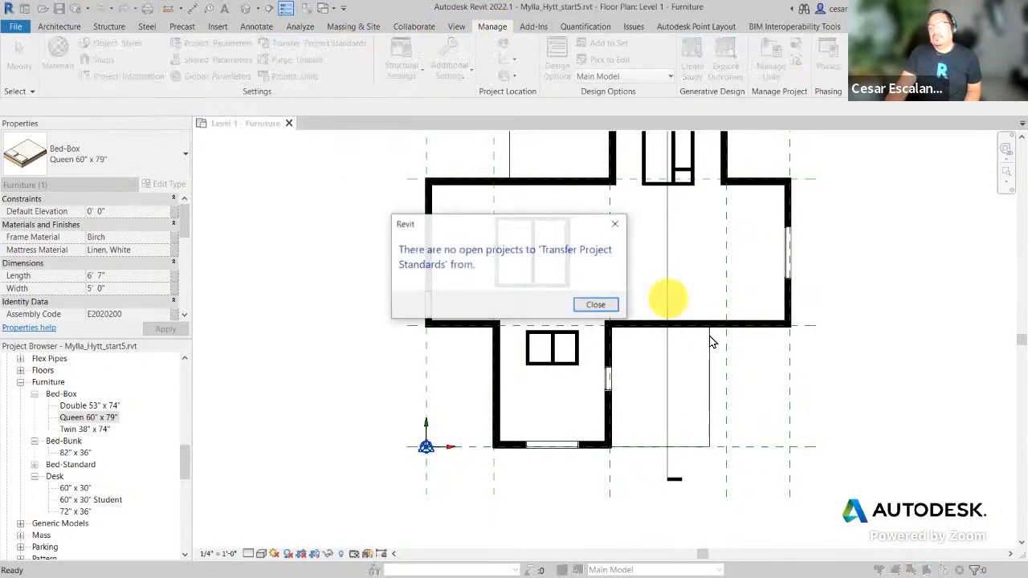
click(586, 305)
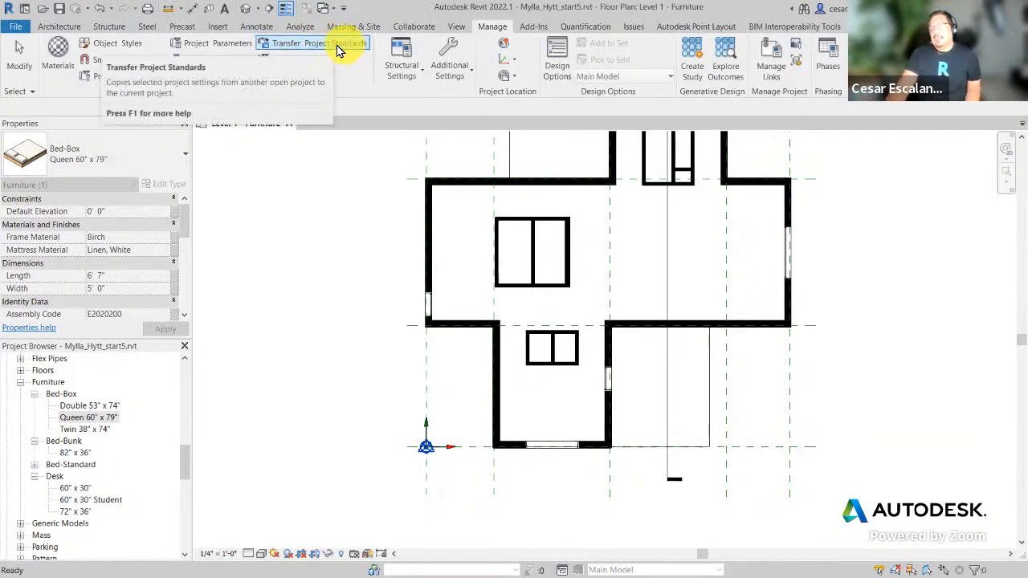
Step: Place a Queen 60" x 79" box bed, pillows toward the top, in the lower middle room
click(313, 344)
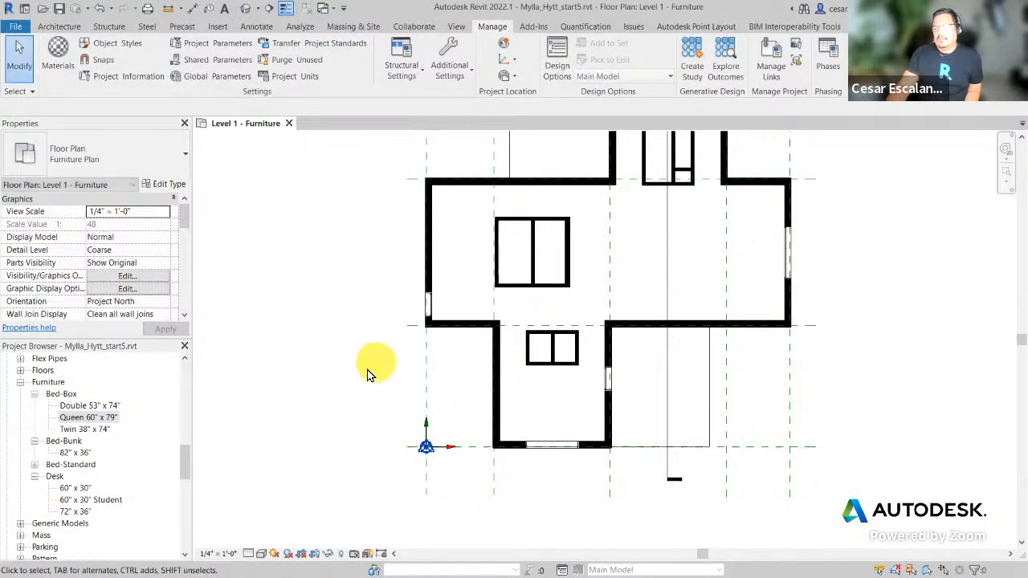
click(94, 417)
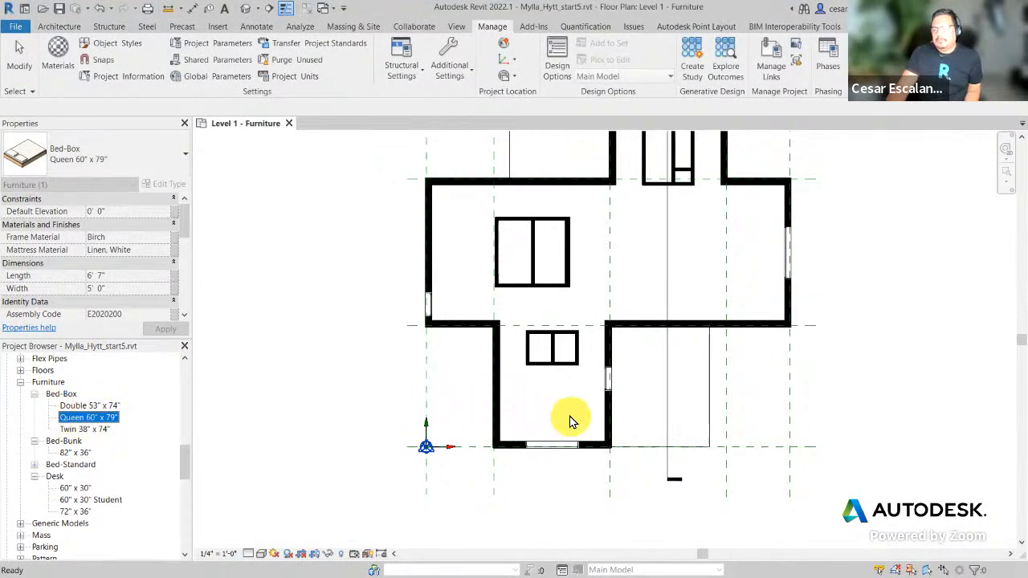
drag(570, 420, 570, 418)
scroll(565, 409, up, 3)
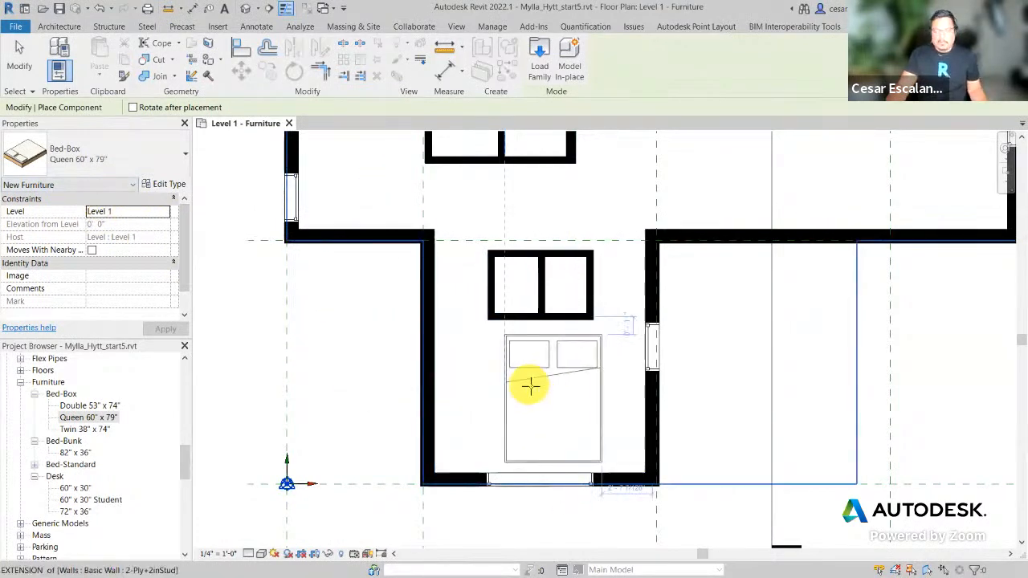
key(space)
key(space)
key(space)
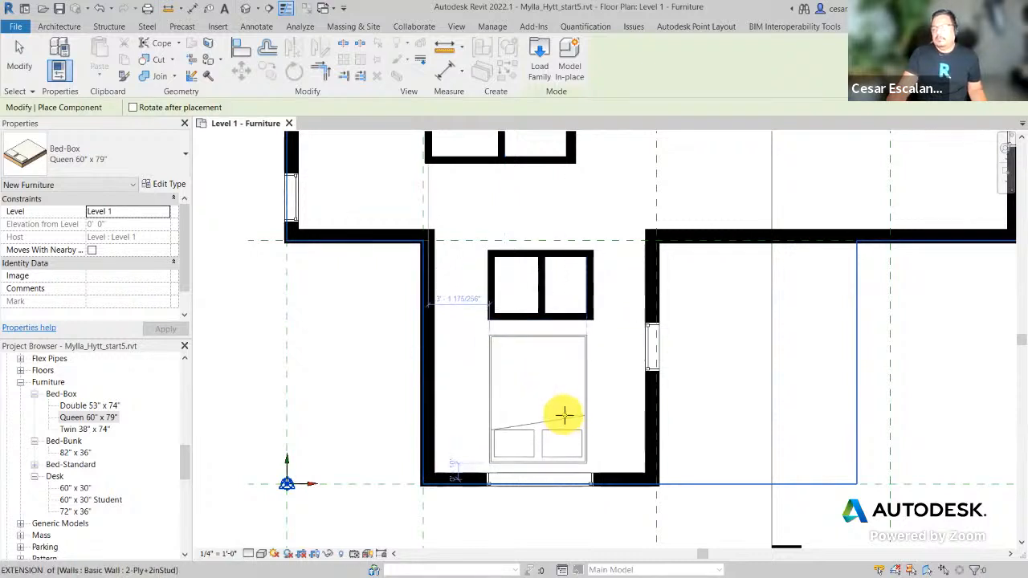
key(space)
key(space)
key(space)
key(space)
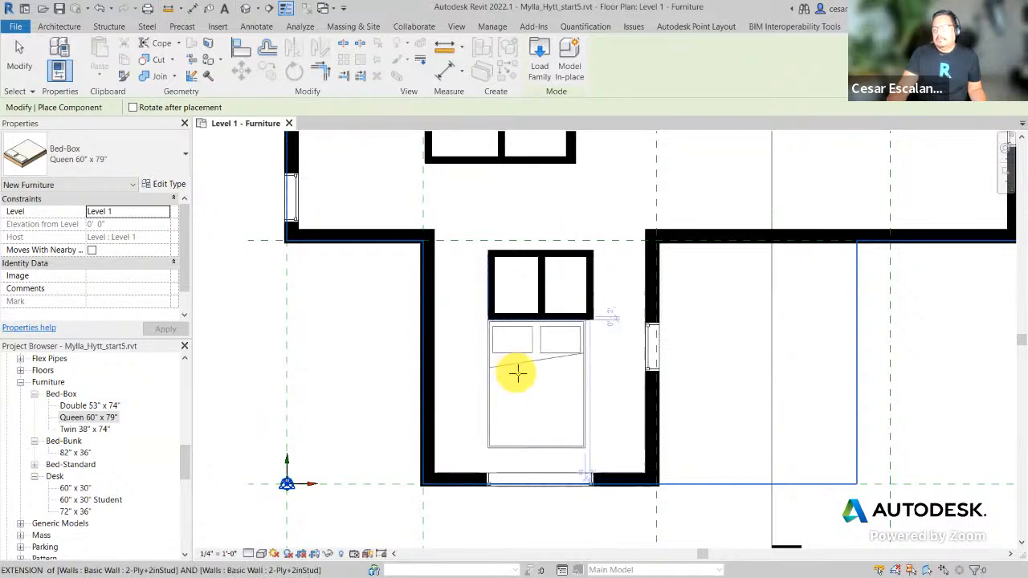
click(518, 372)
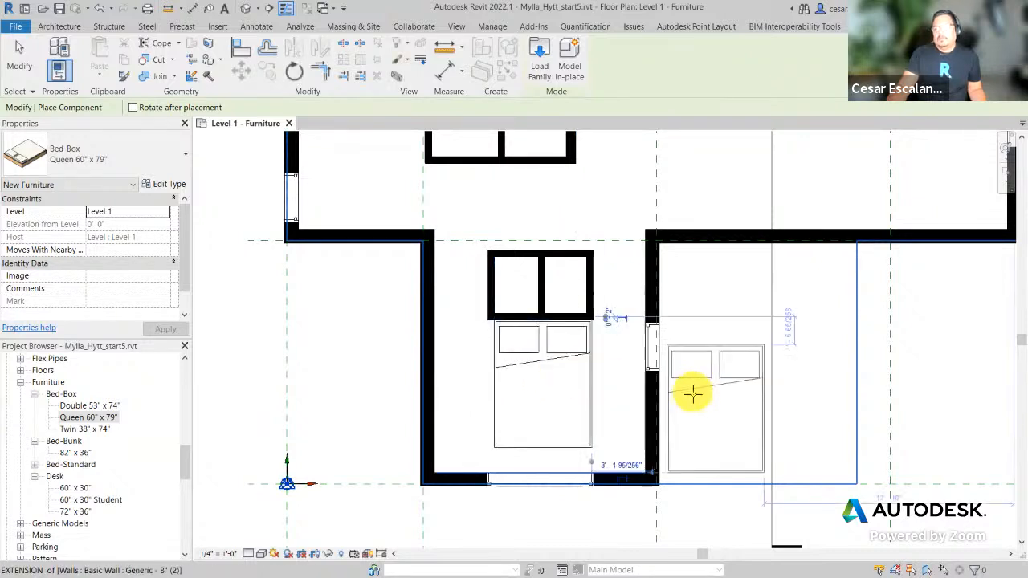
Step: Place a second Queen bed squared to the corner of the small top room, then stop placing
scroll(688, 397, down, 3)
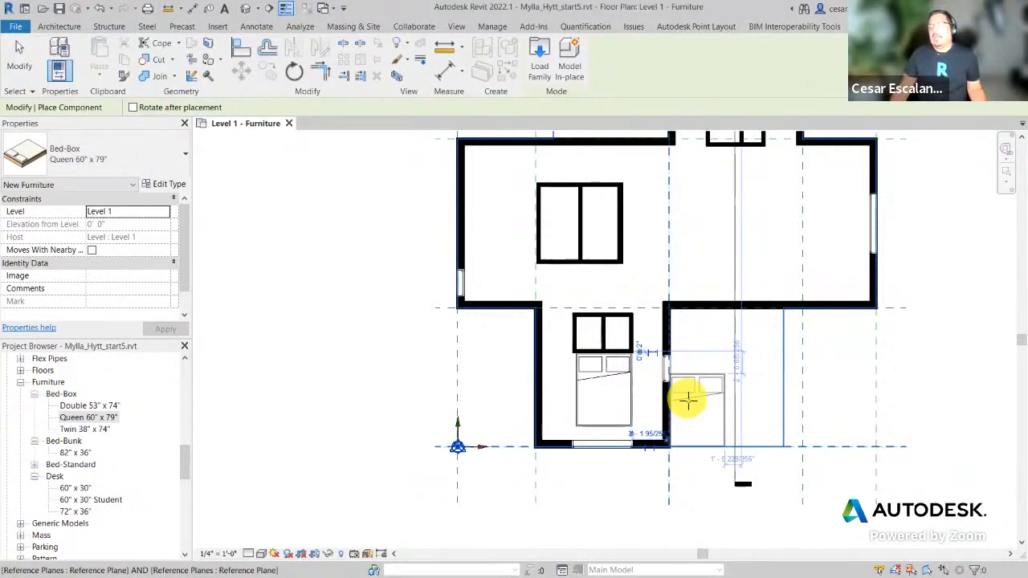
middle_drag(846, 383, 743, 559)
scroll(718, 492, down, 1)
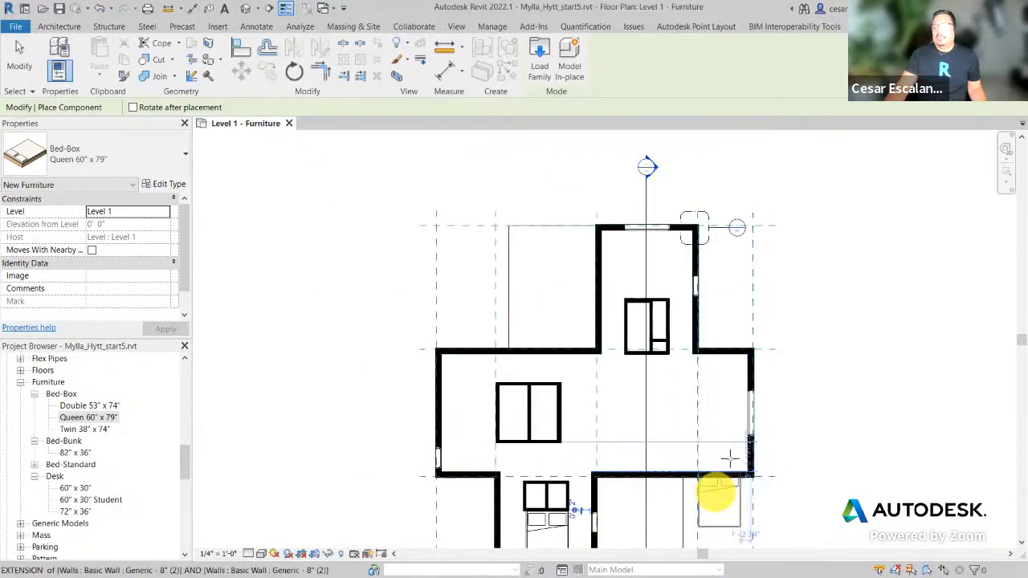
scroll(658, 268, up, 1)
key(space)
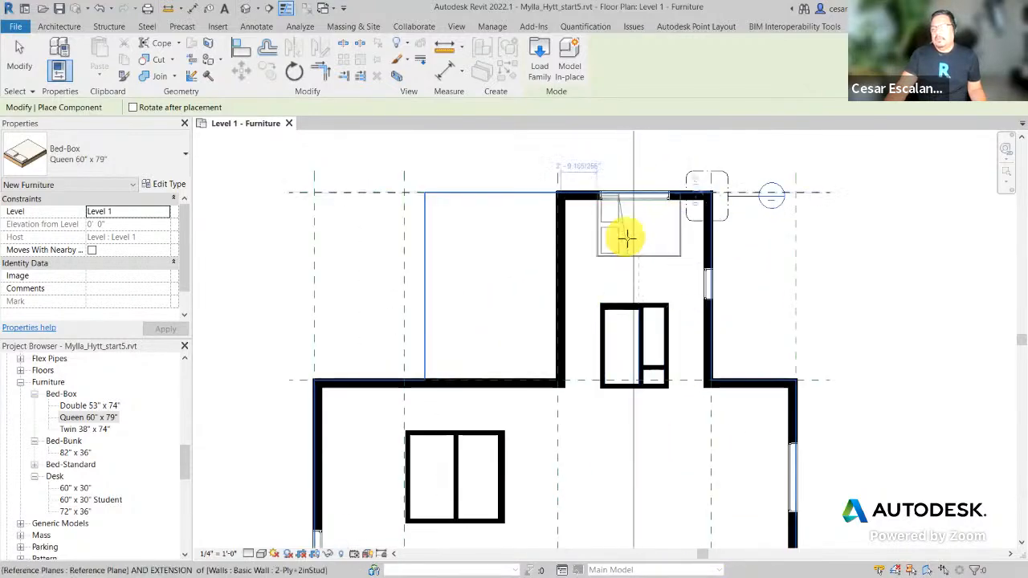
key(space)
key(space)
key(space)
key(space)
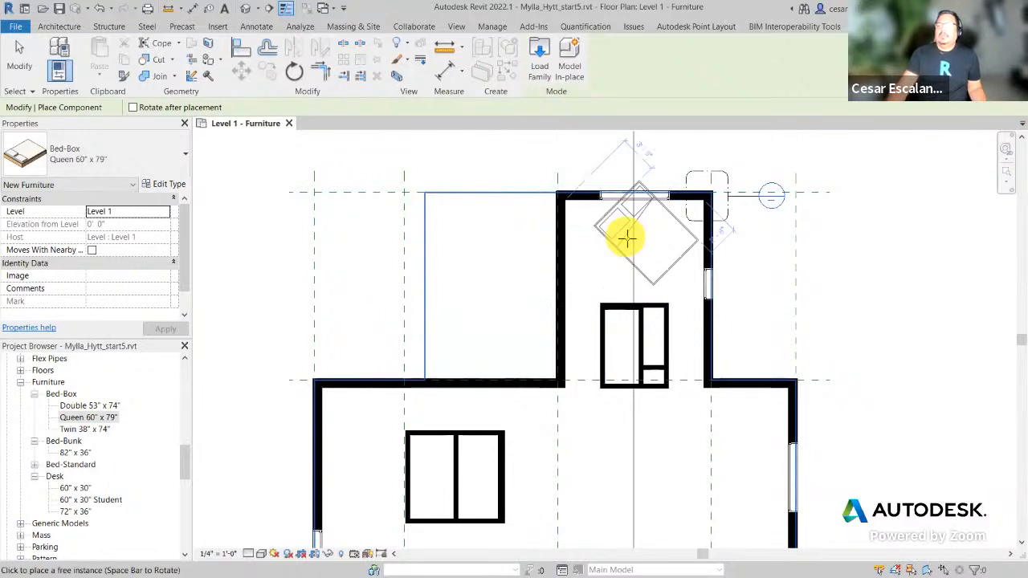
key(space)
key(space)
key(space)
key(space)
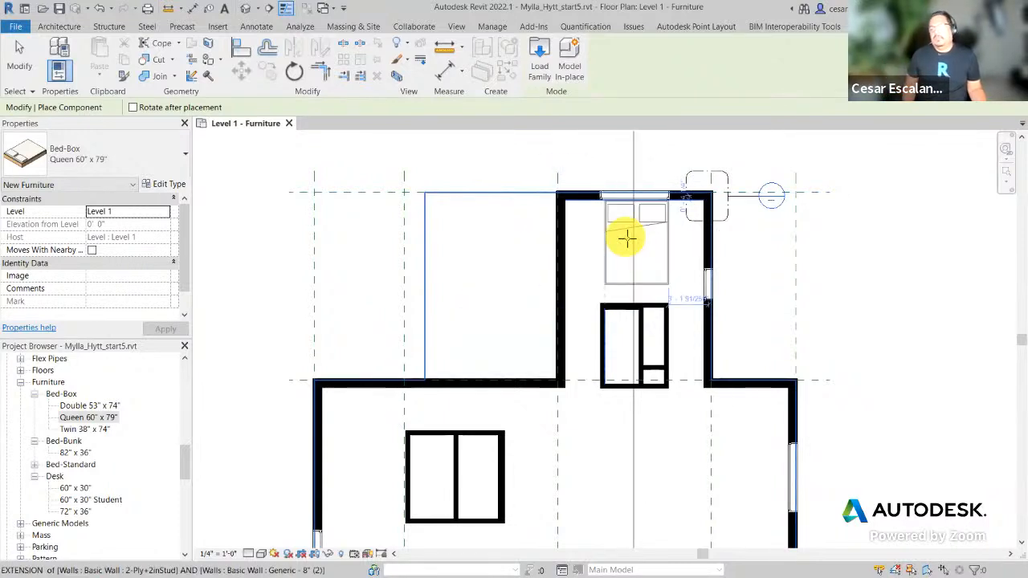
key(space)
key(space)
key(space)
key(space)
key(space)
key(space)
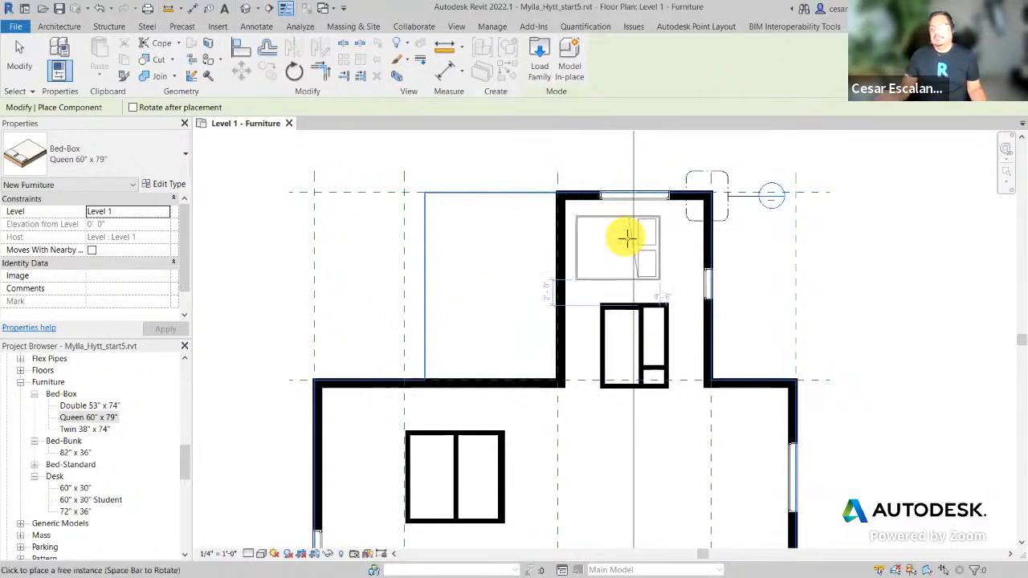
key(space)
key(space)
key(space)
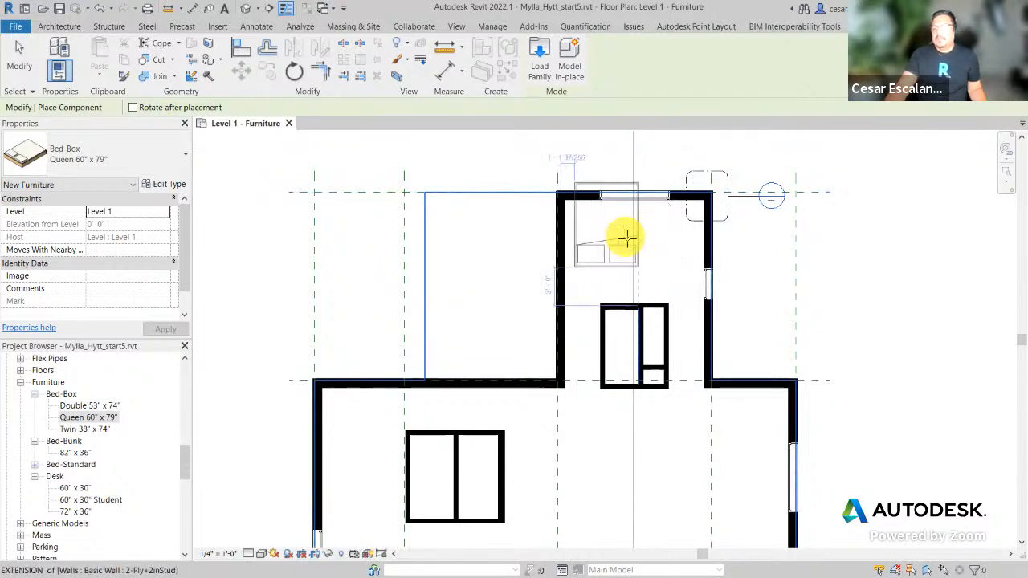
scroll(651, 268, up, 2)
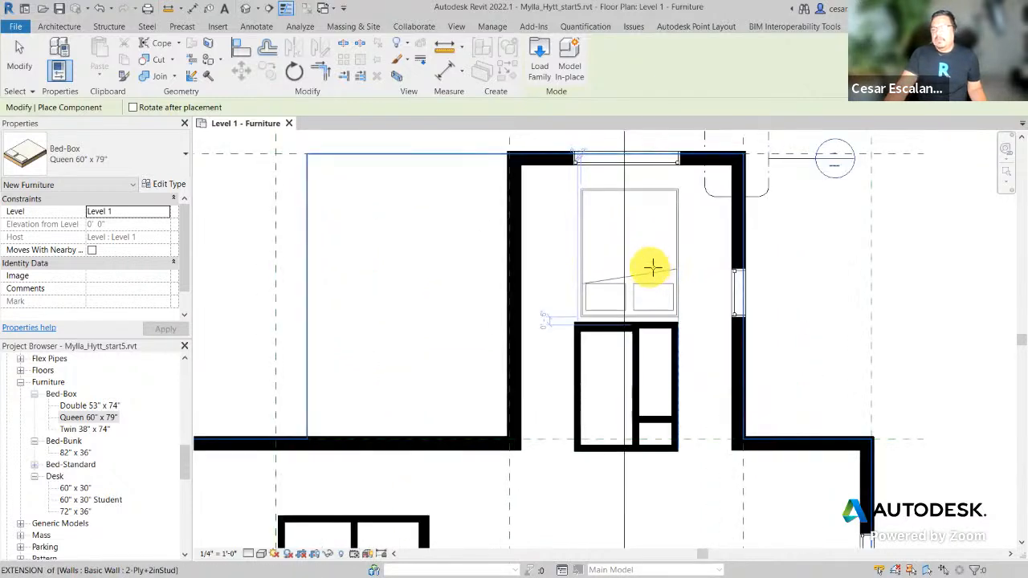
click(649, 268)
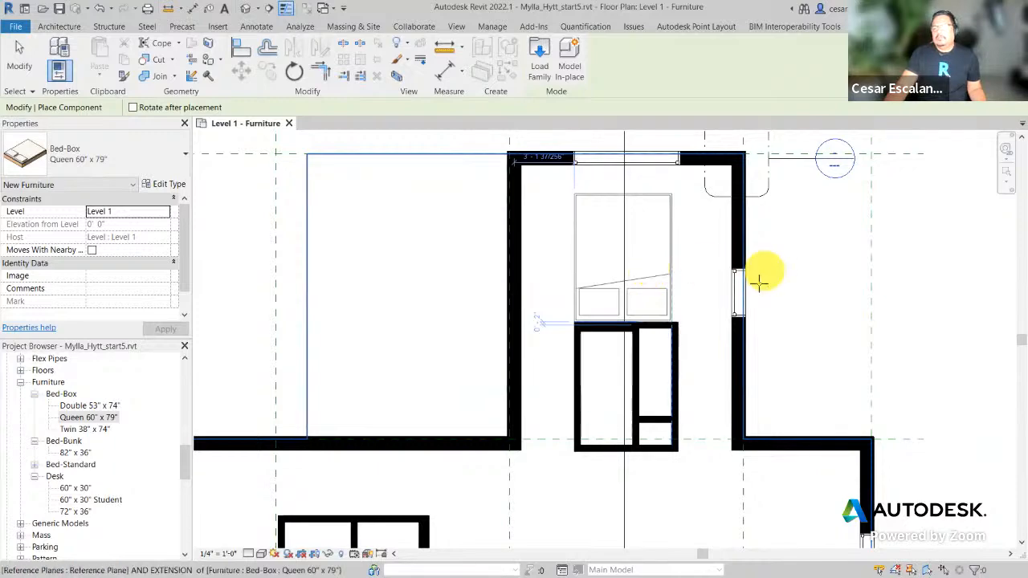
scroll(729, 302, down, 1)
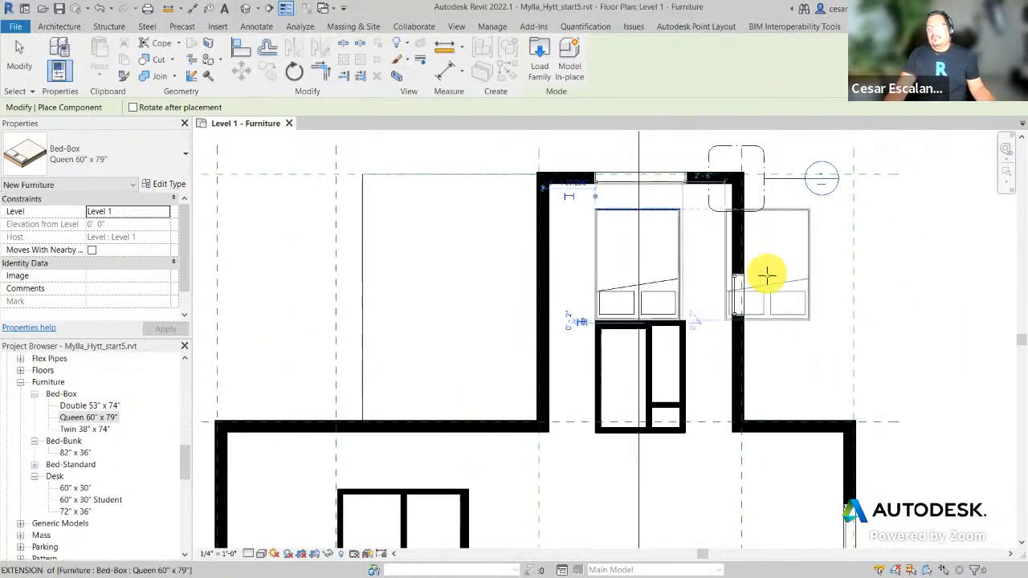
scroll(767, 276, down, 3)
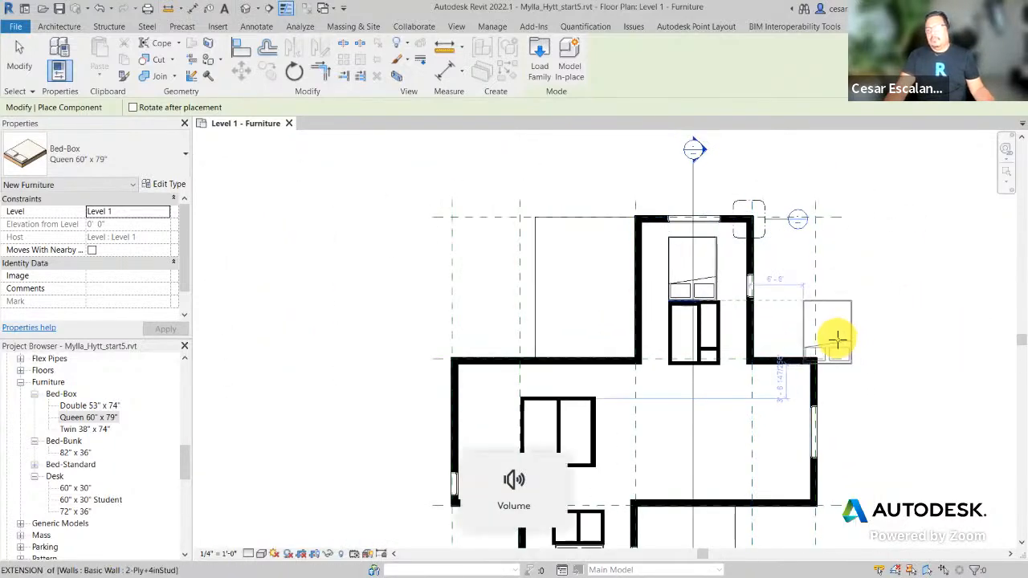
key(Escape)
middle_drag(314, 302, 343, 285)
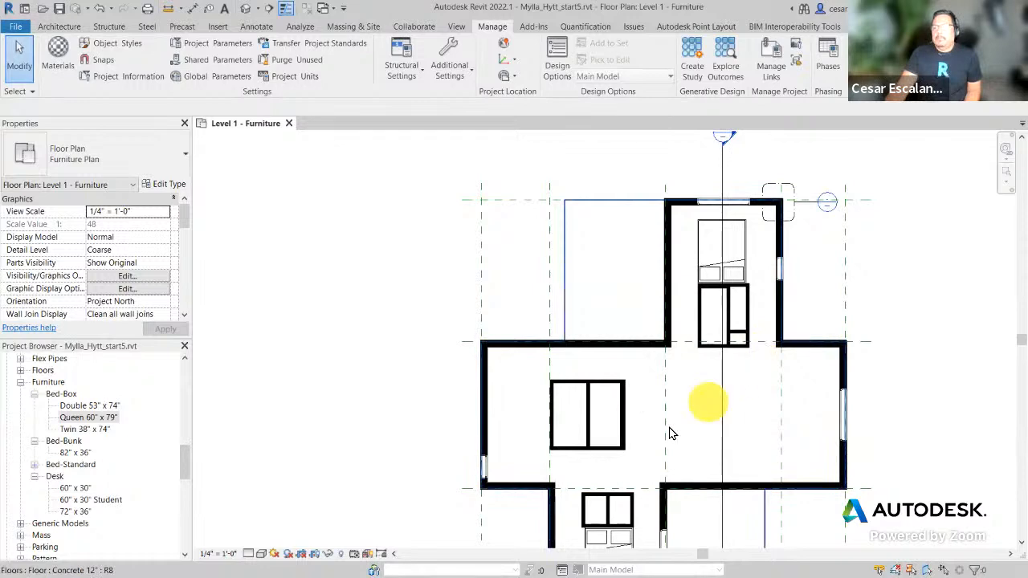
Step: Place an 82" x 36" bunk bed in the left wall corner of the large middle room
scroll(527, 488, up, 1)
middle_drag(528, 461, 482, 442)
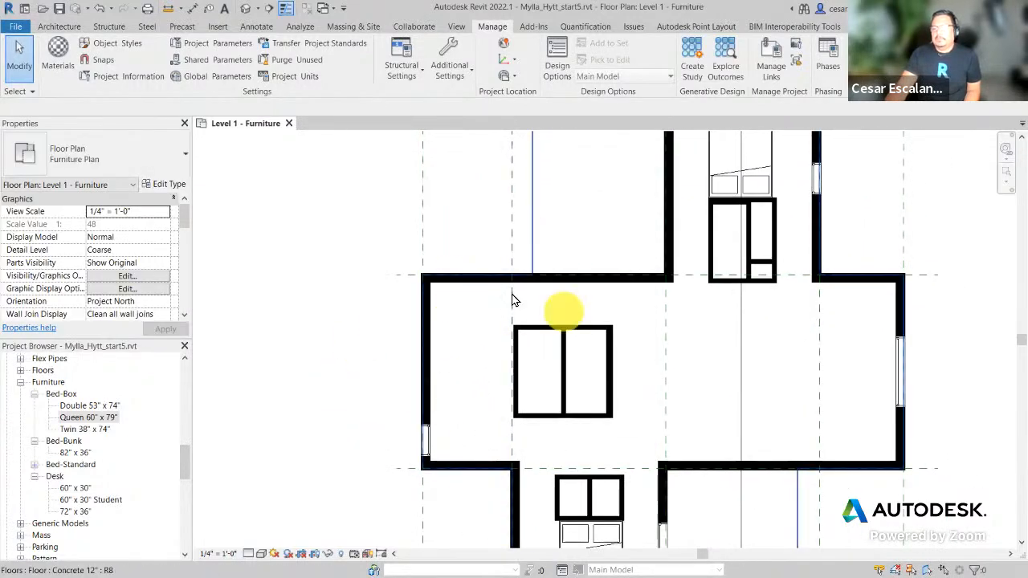
click(74, 453)
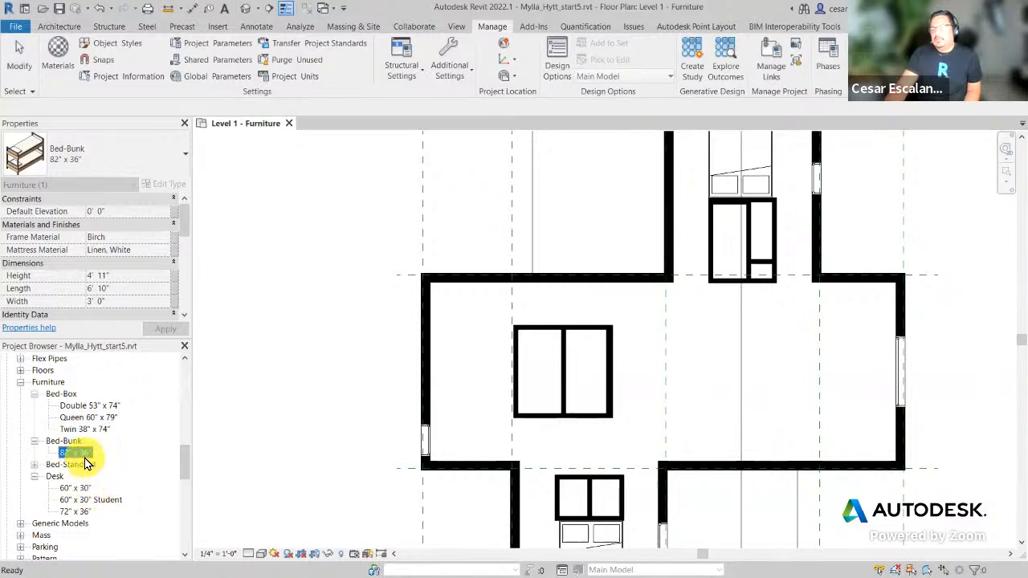
click(35, 465)
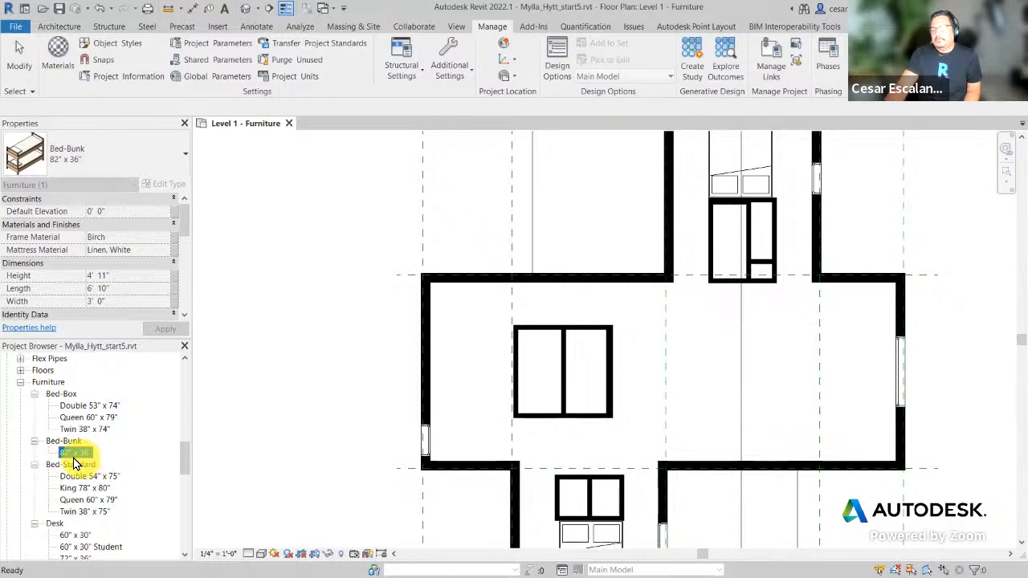
drag(74, 454, 484, 386)
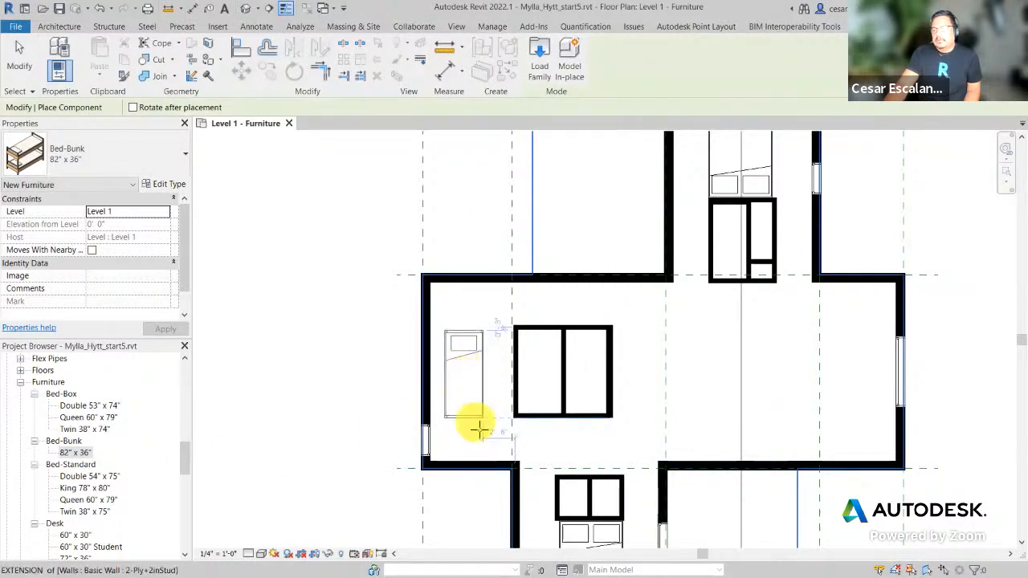
scroll(438, 323, up, 2)
scroll(456, 338, up, 3)
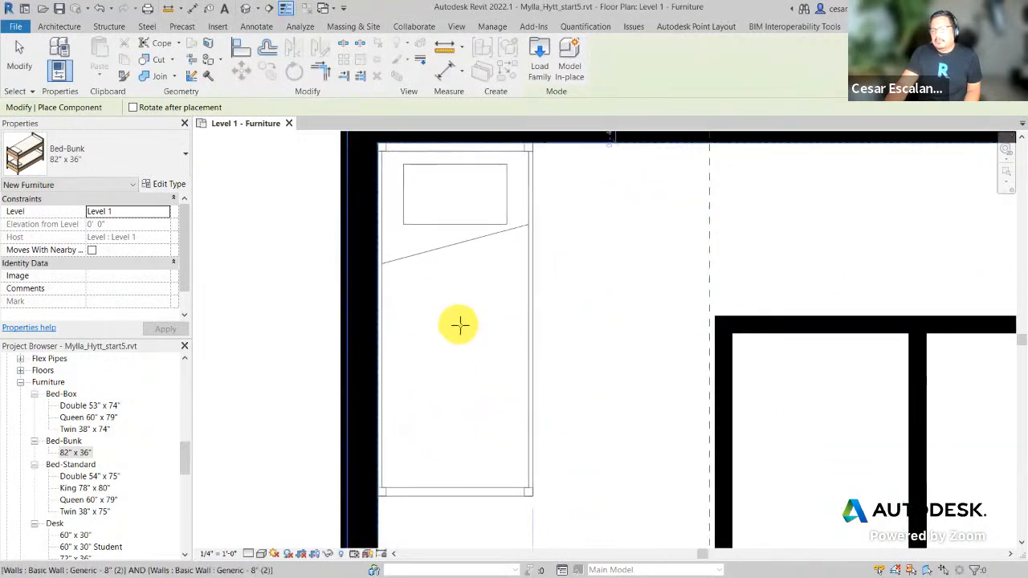
click(458, 324)
Step: Rotate and place a second bunk bed below the first along the wall, then end placement
scroll(566, 361, down, 2)
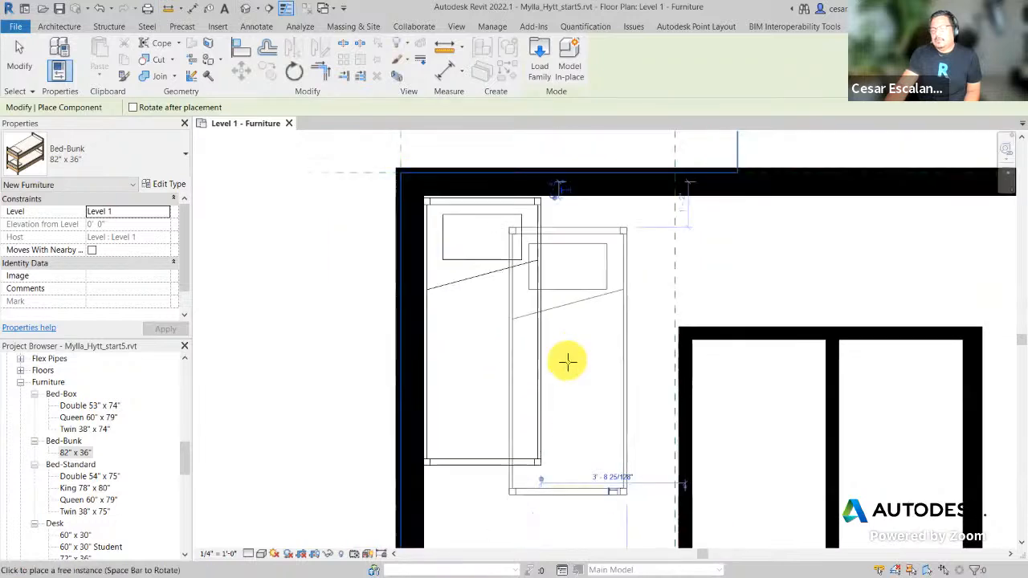
middle_drag(570, 449, 576, 351)
scroll(574, 377, down, 1)
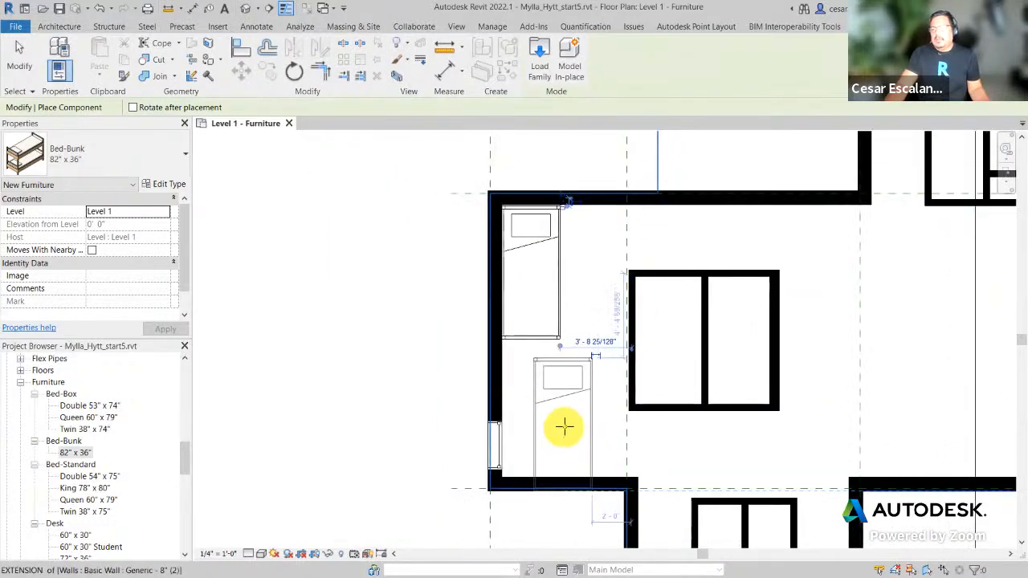
key(space)
key(space)
key(space)
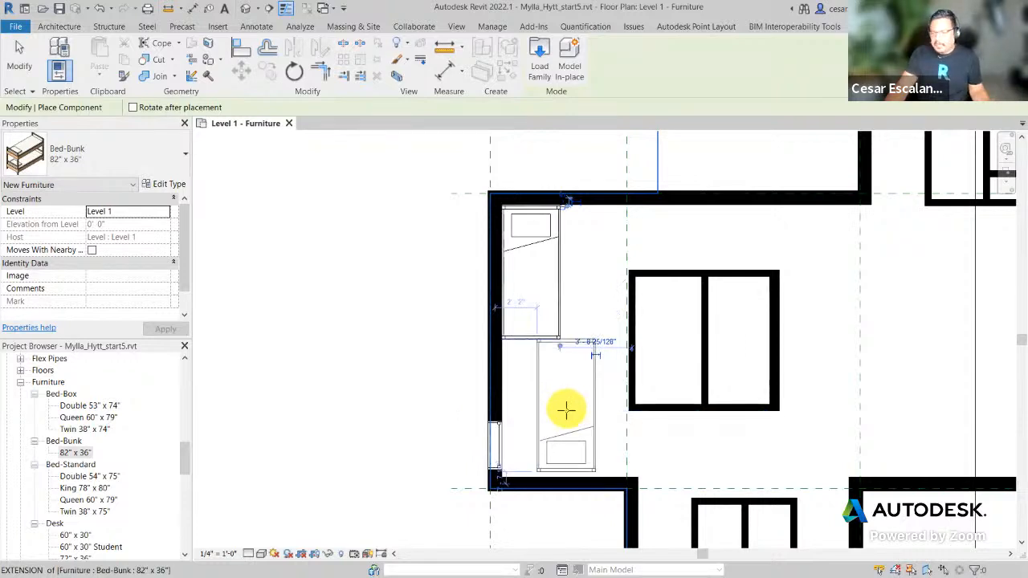
scroll(543, 408, up, 2)
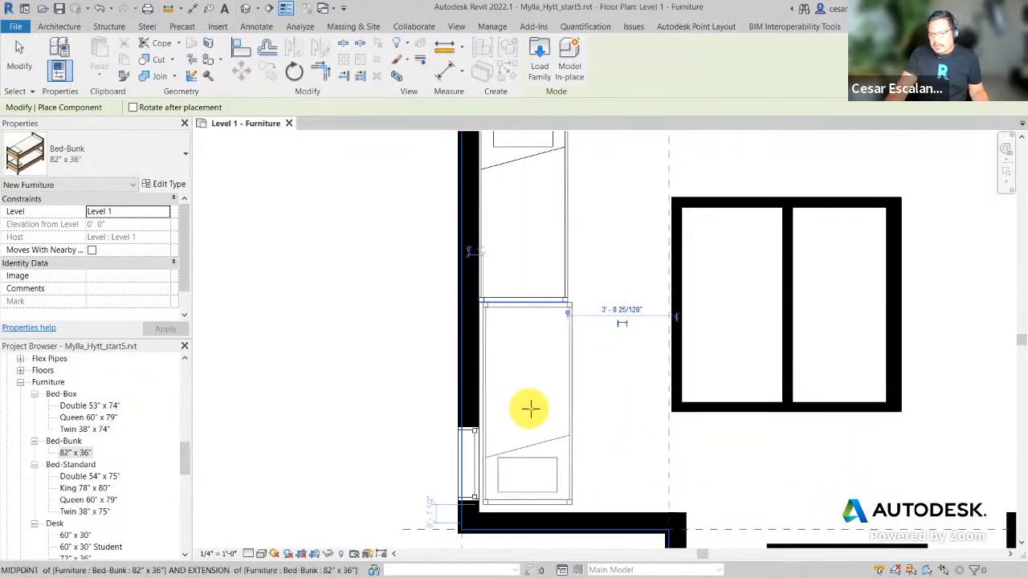
click(528, 412)
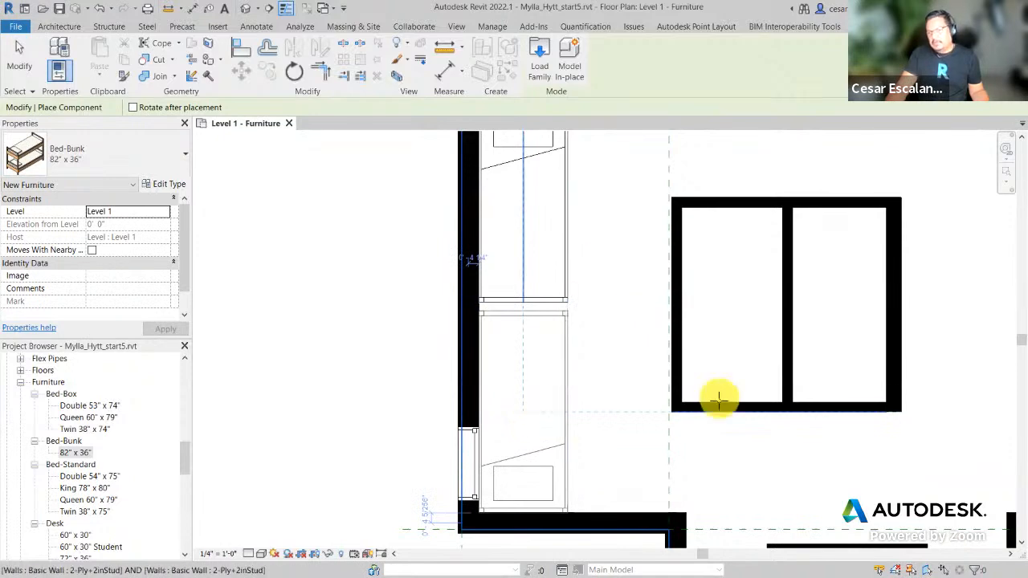
key(Escape)
scroll(614, 436, down, 3)
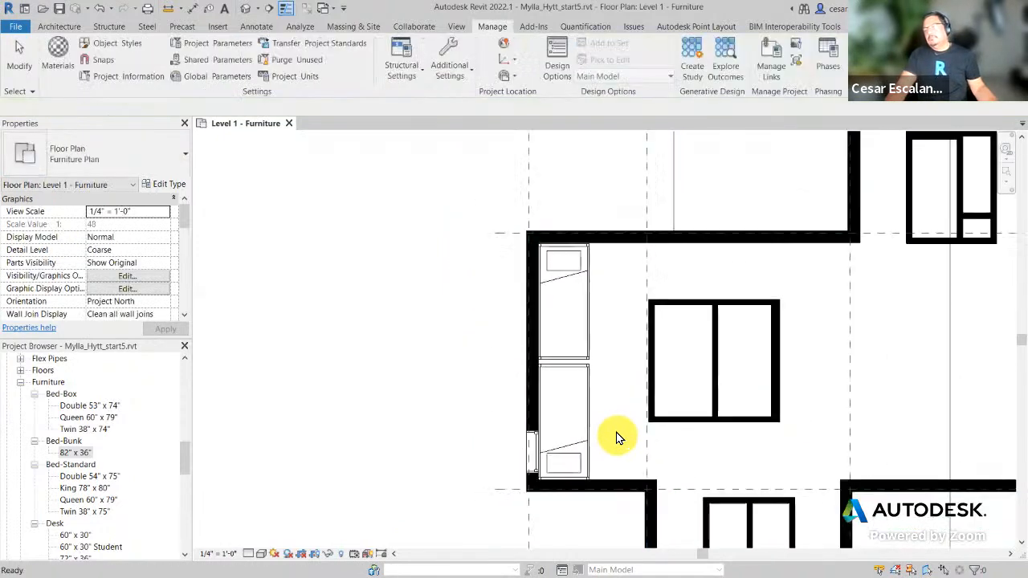
middle_drag(619, 431, 558, 426)
scroll(552, 423, up, 2)
Step: Zoom out and pan to frame the whole furnished Level 1 plan, then show the Insert tools
scroll(546, 424, down, 2)
middle_drag(758, 436, 620, 415)
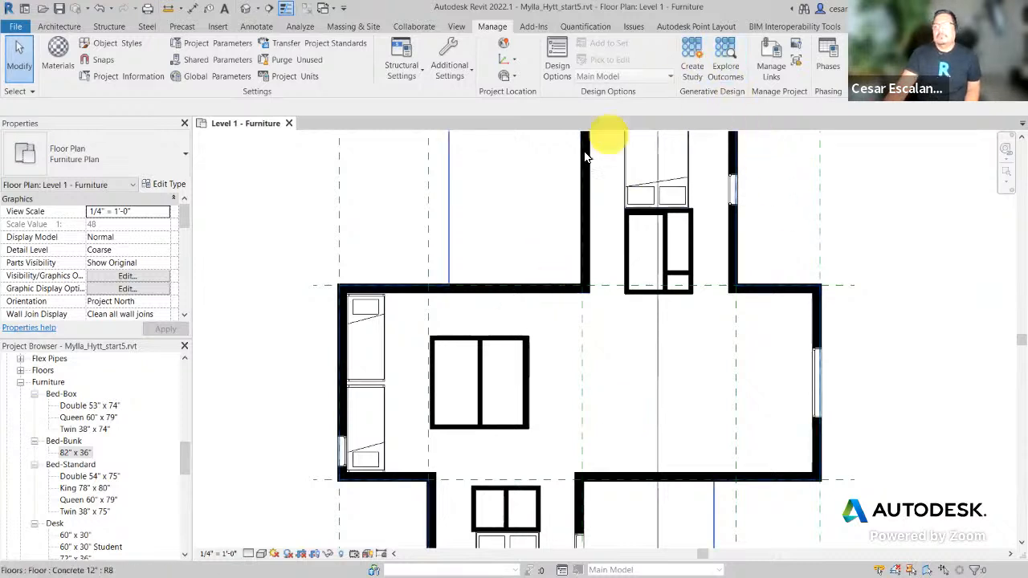
scroll(546, 233, down, 2)
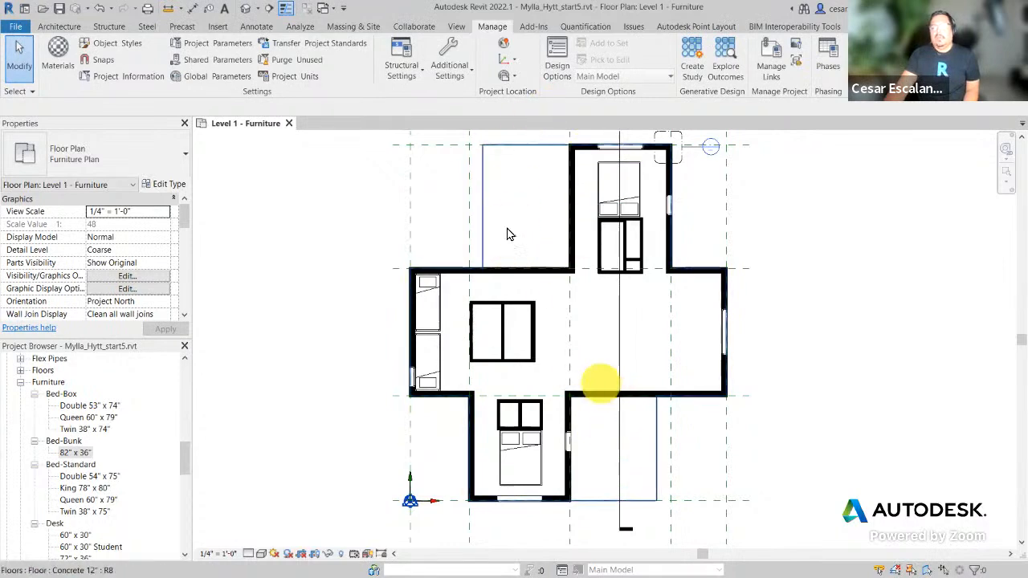
middle_drag(803, 193, 791, 268)
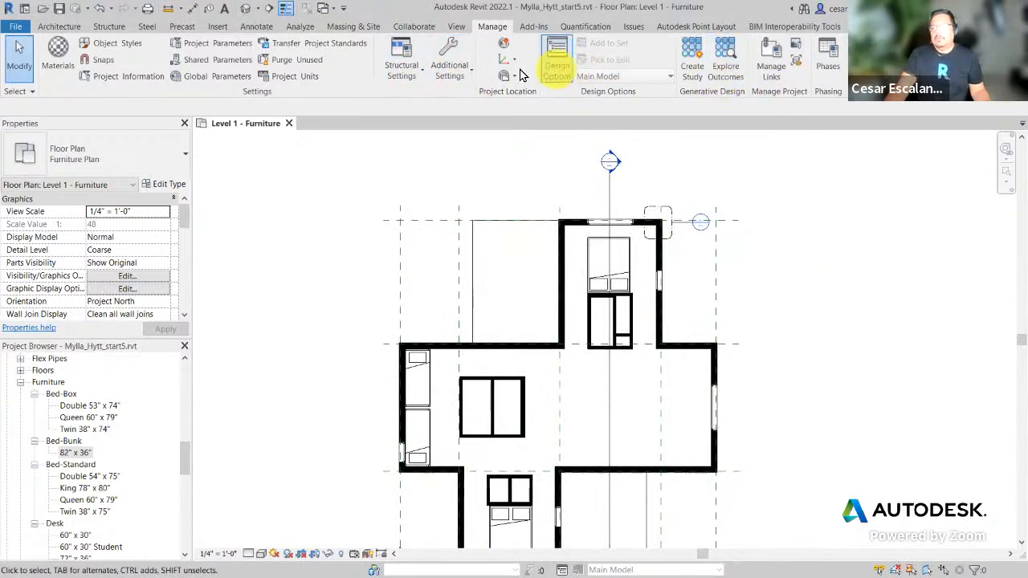
click(217, 27)
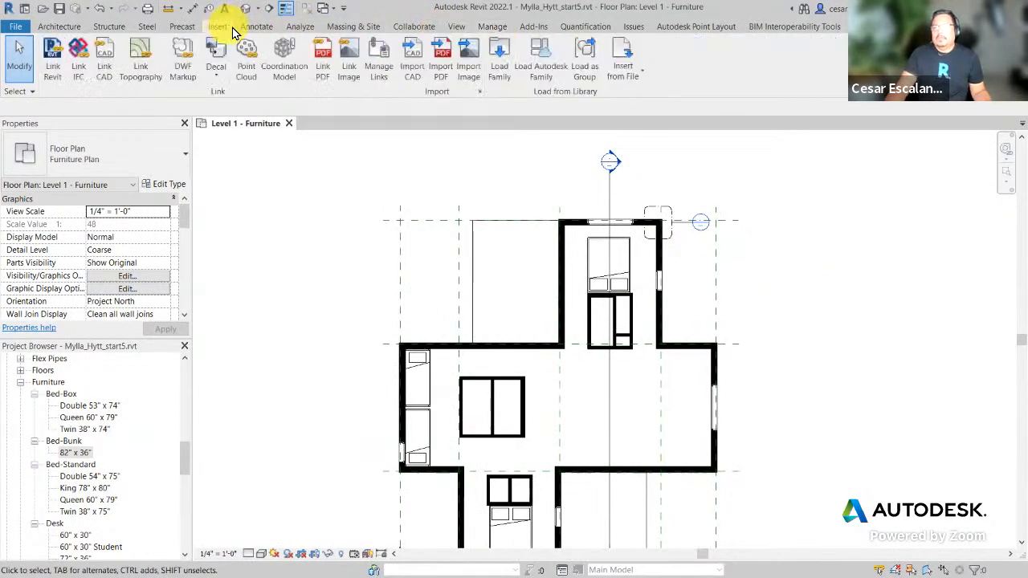
Step: Search the Autodesk family library for Picnic, cancel when nothing is found, and open a new Chrome tab
click(540, 65)
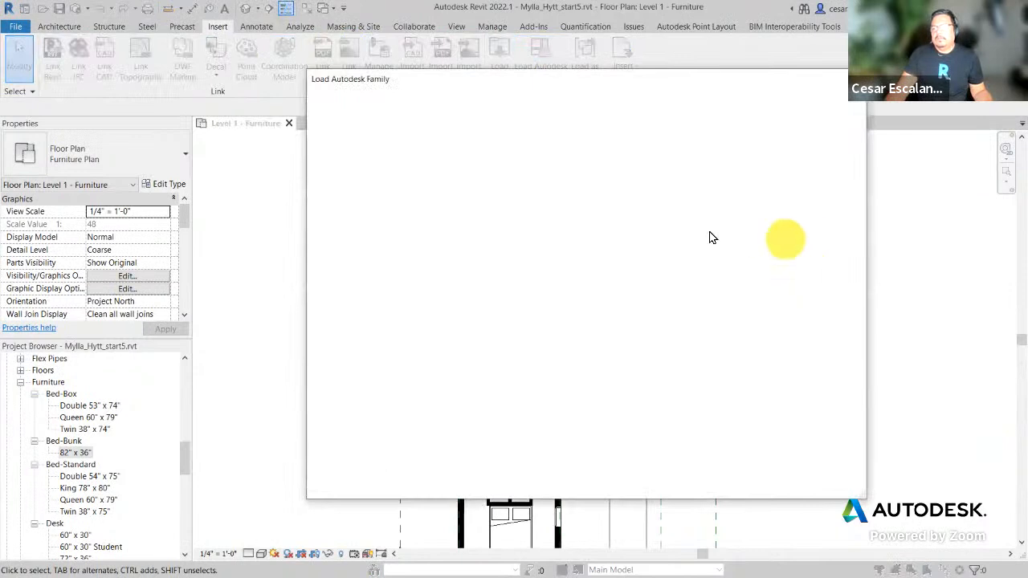
drag(562, 113, 488, 114)
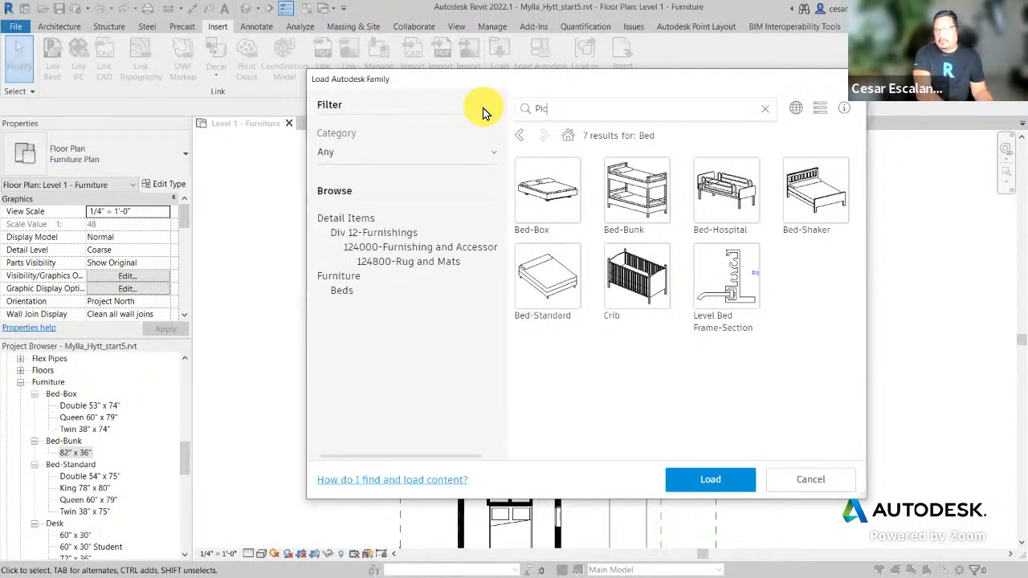
key(Return)
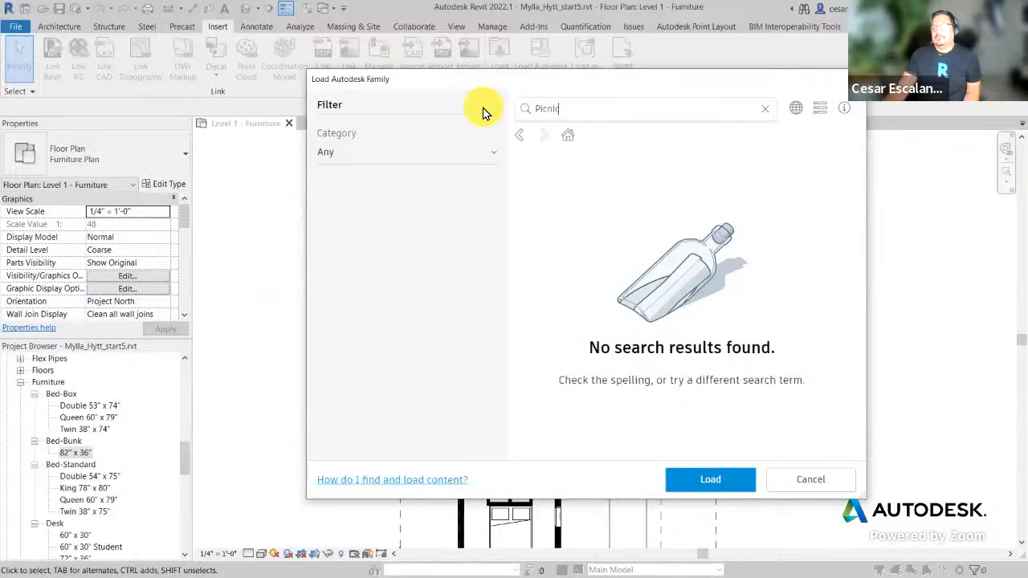
click(851, 79)
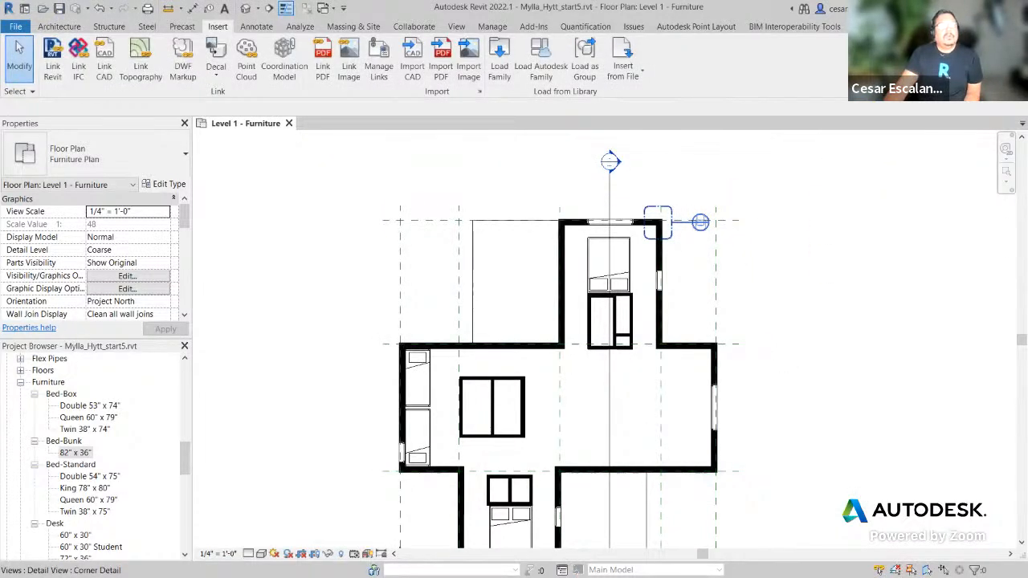
key(alt+Tab)
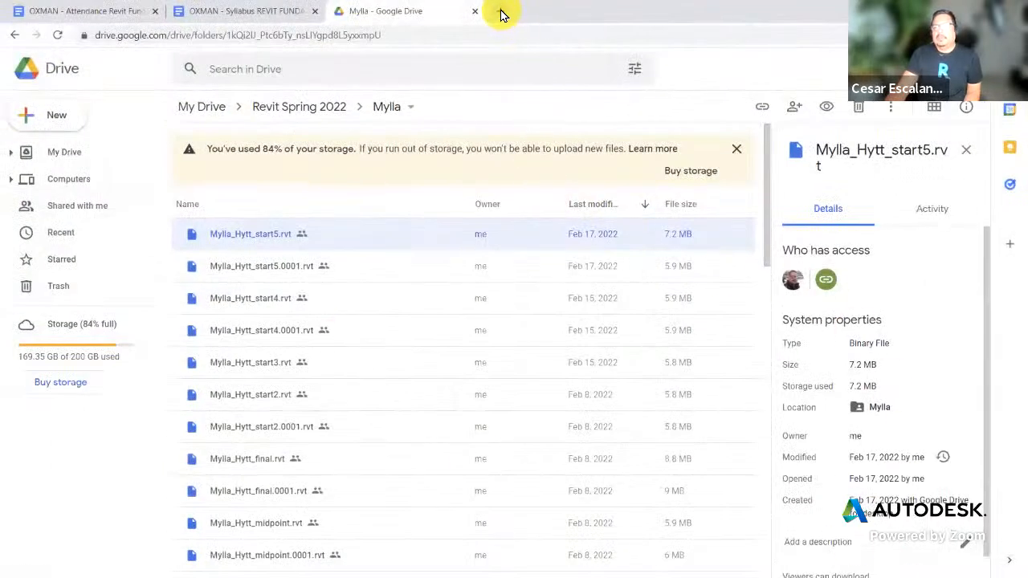
click(500, 14)
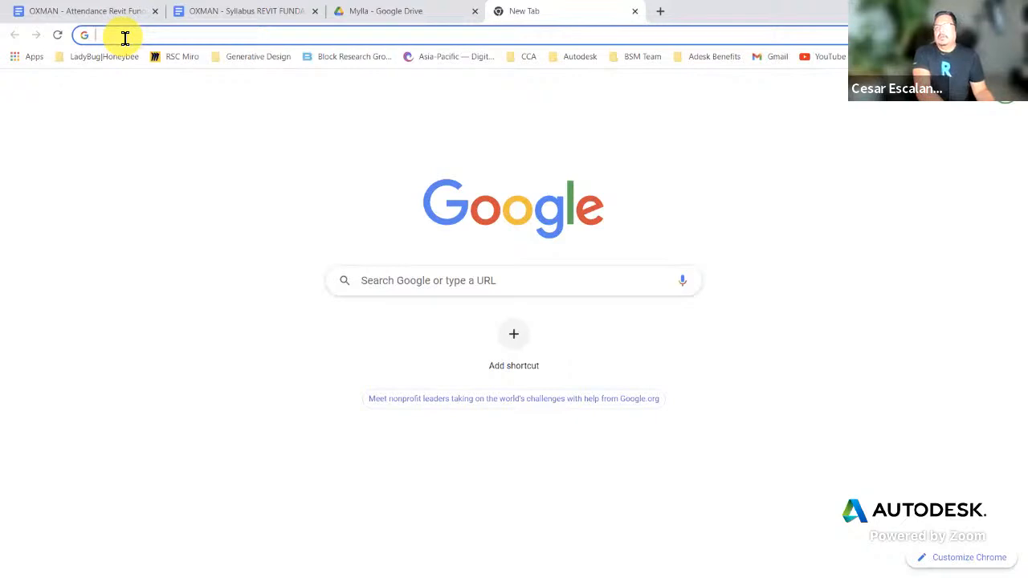
Step: Search Google for bimobjects from the new tab's address bar
click(124, 36)
text(bimo)
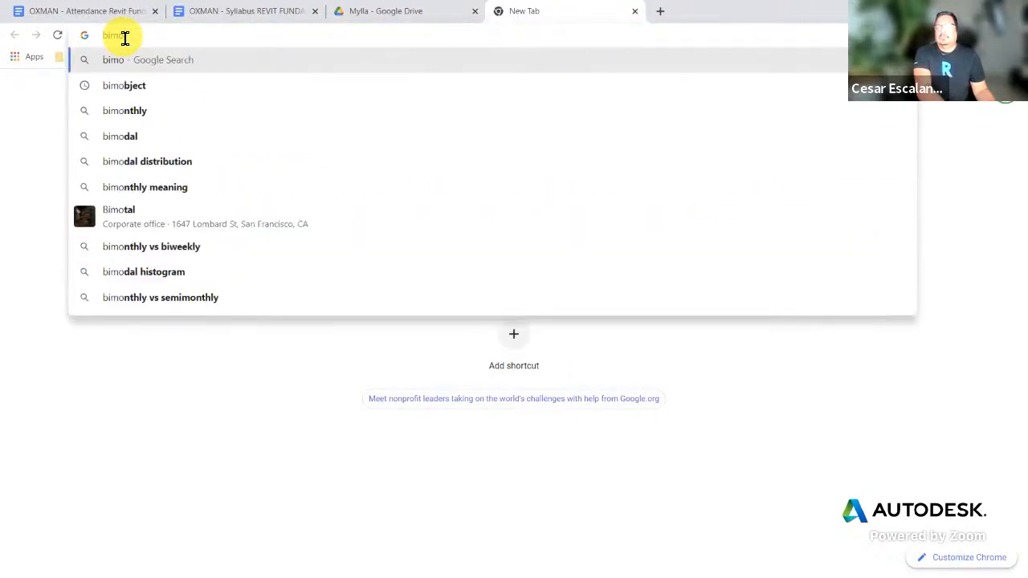
text(j)
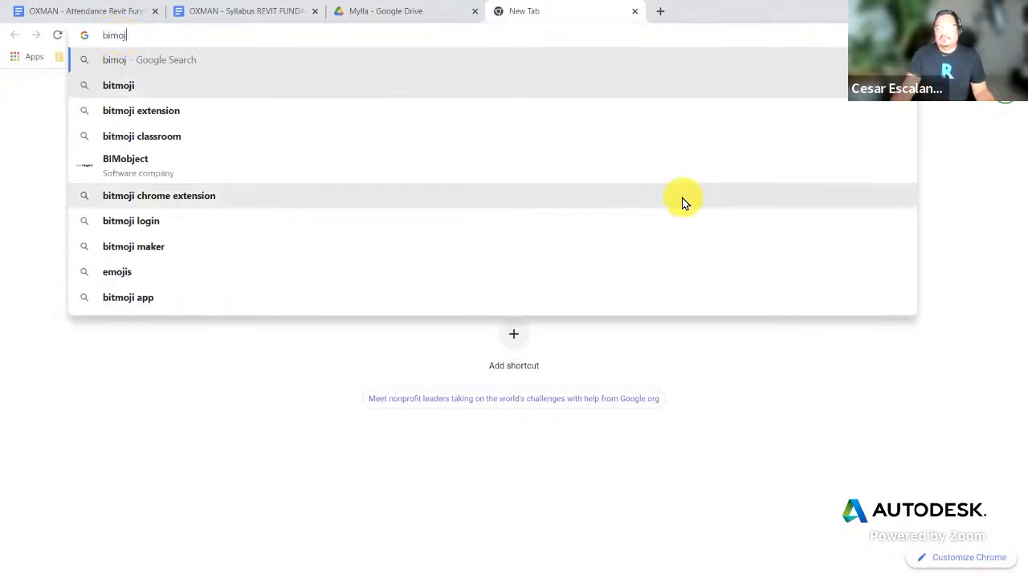
key(BackSpace)
text(bjects)
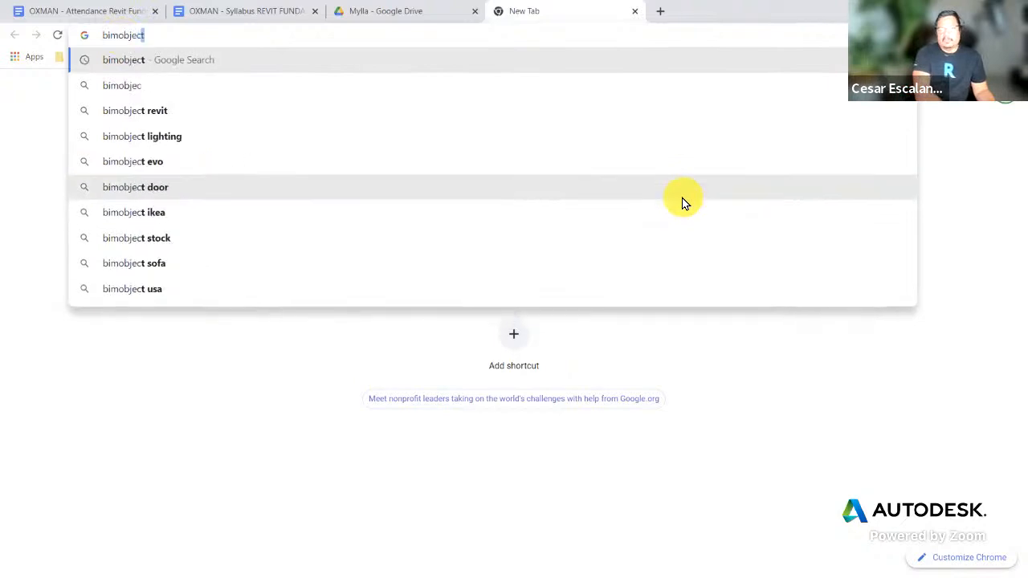
key(Return)
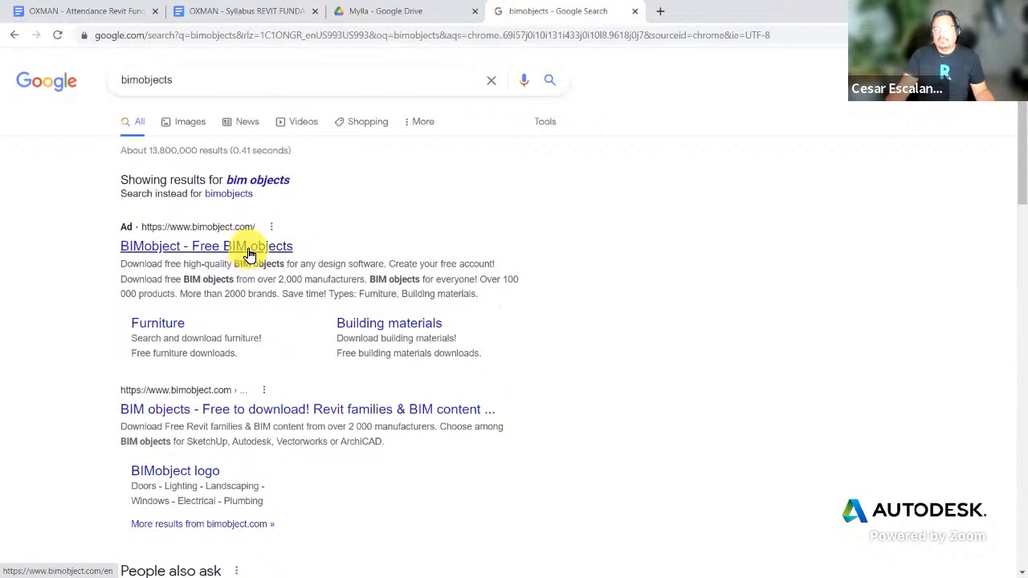
Step: Open the BIMobject site, collapse the role survey, dismiss the cookie notice, and browse the product listings
click(249, 252)
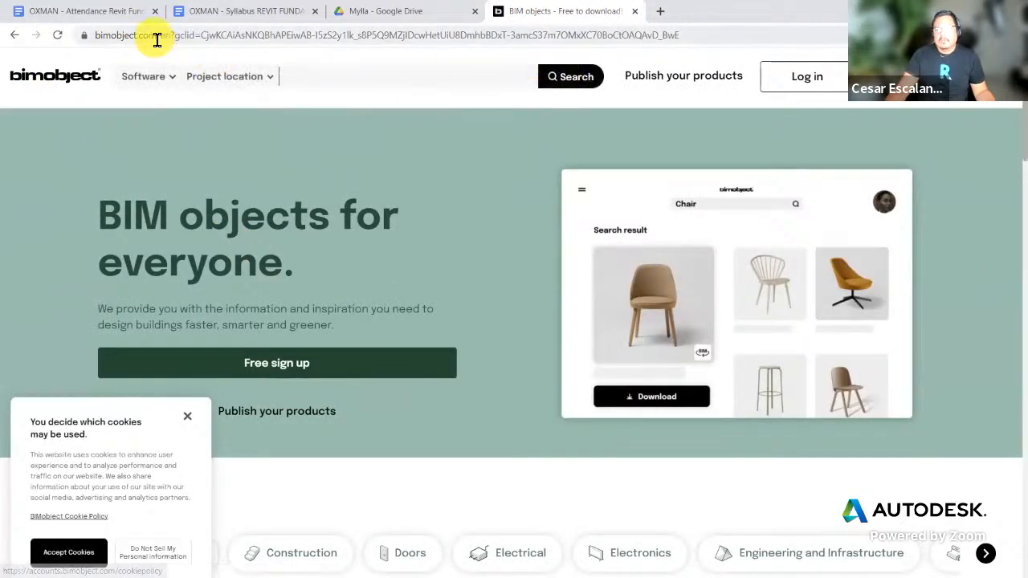
drag(158, 39, 1, 54)
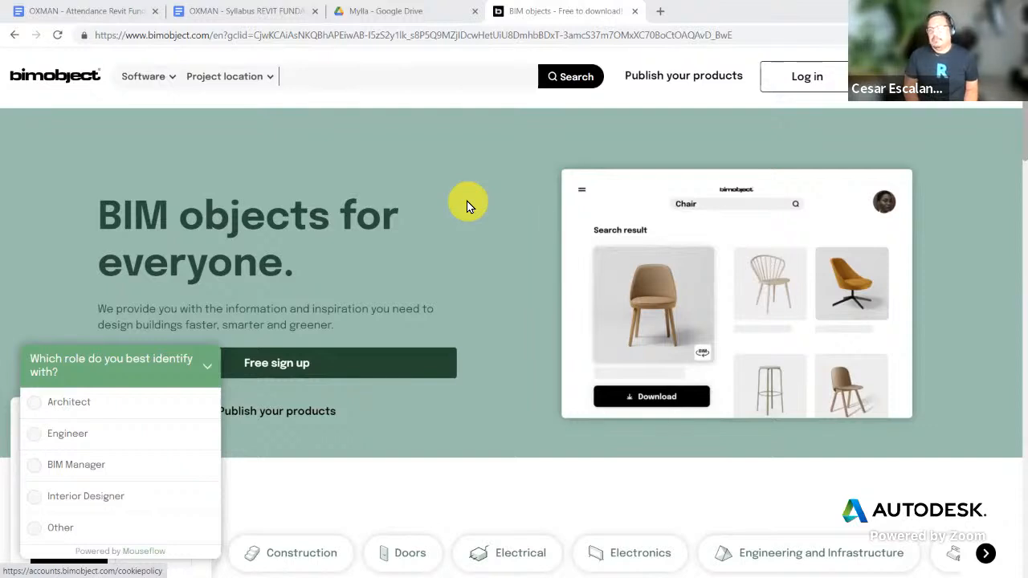
click(210, 367)
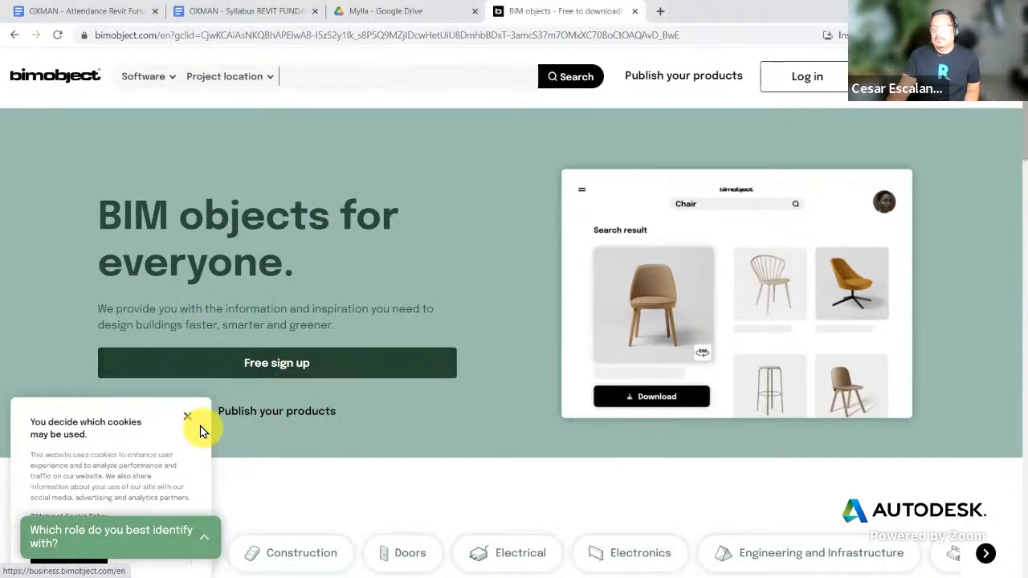
click(187, 416)
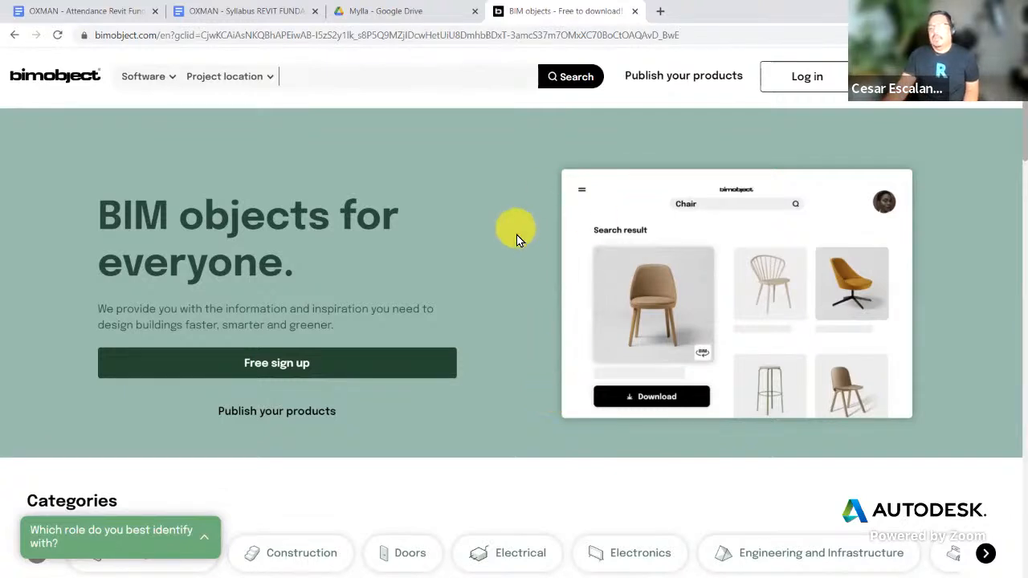
scroll(517, 234, down, 3)
scroll(555, 261, down, 6)
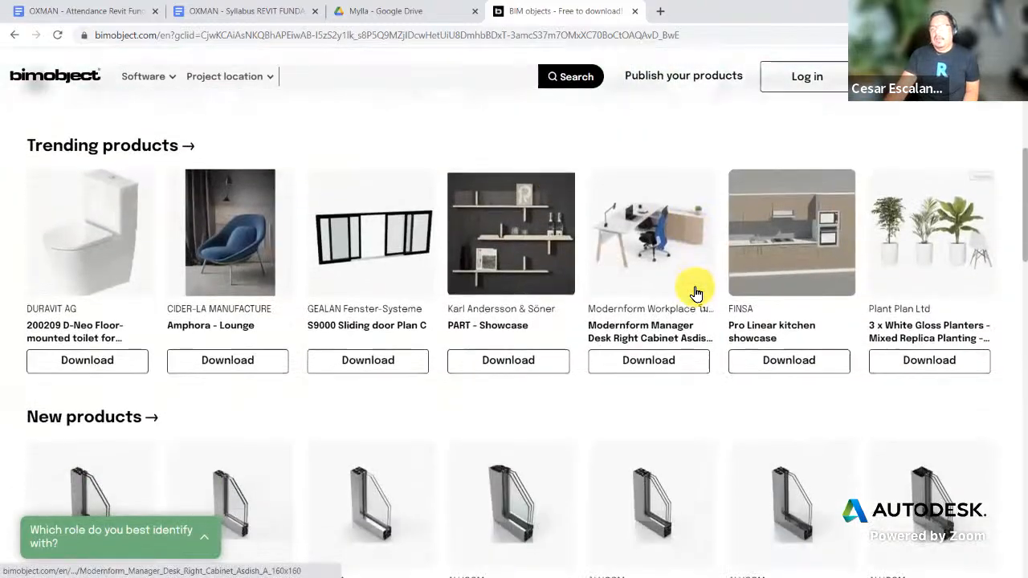
scroll(697, 293, down, 4)
scroll(696, 293, up, 9)
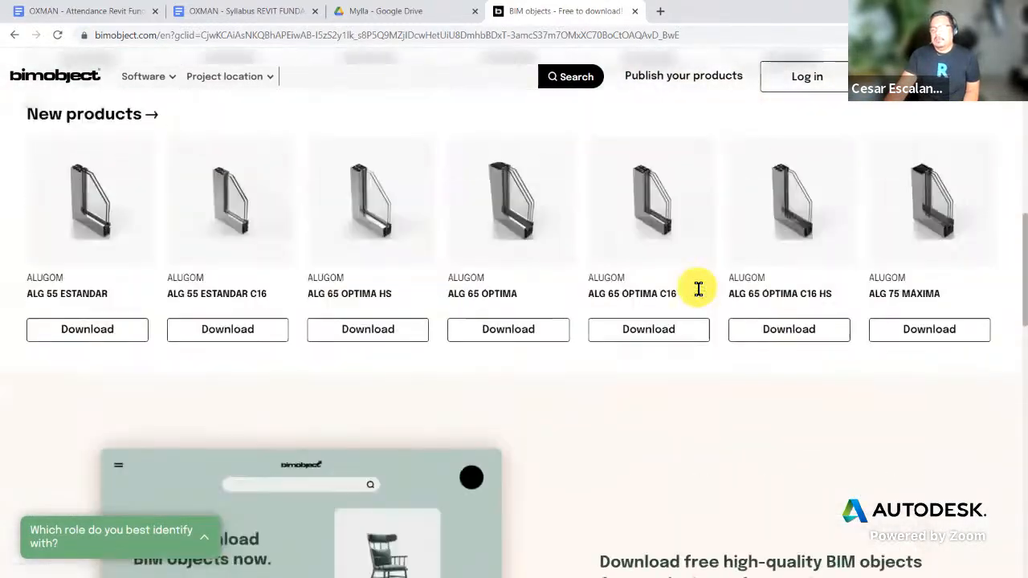
scroll(697, 293, up, 5)
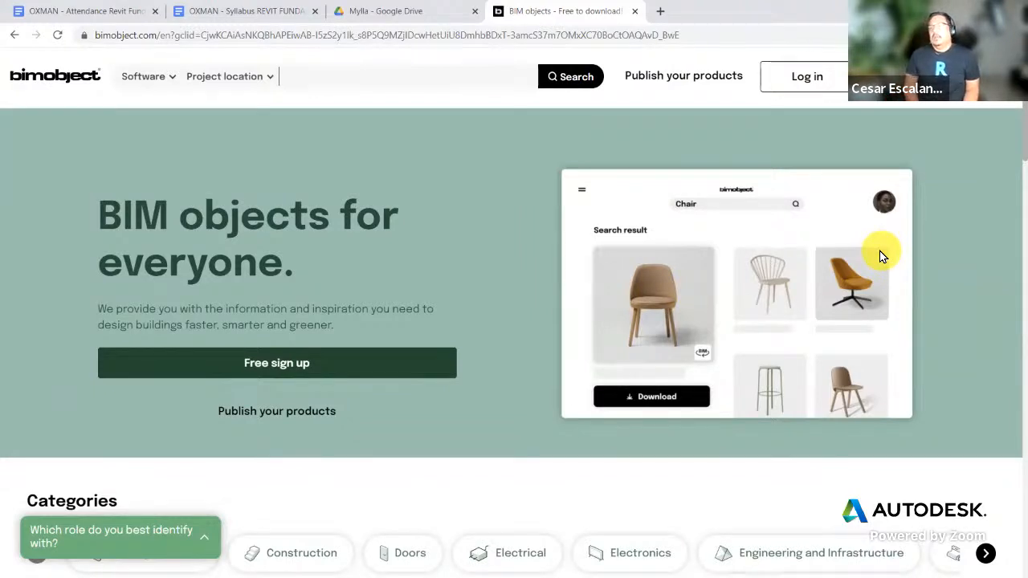
Step: Sign in to BIMobject with the saved e-mail through an Autodesk account, approving a Duo push and allowing access
click(823, 84)
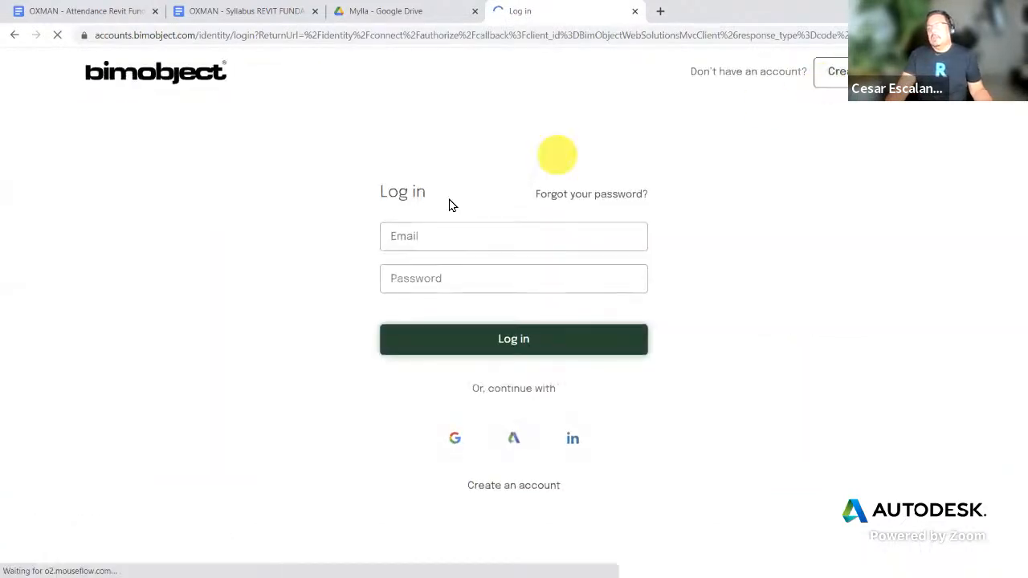
click(418, 236)
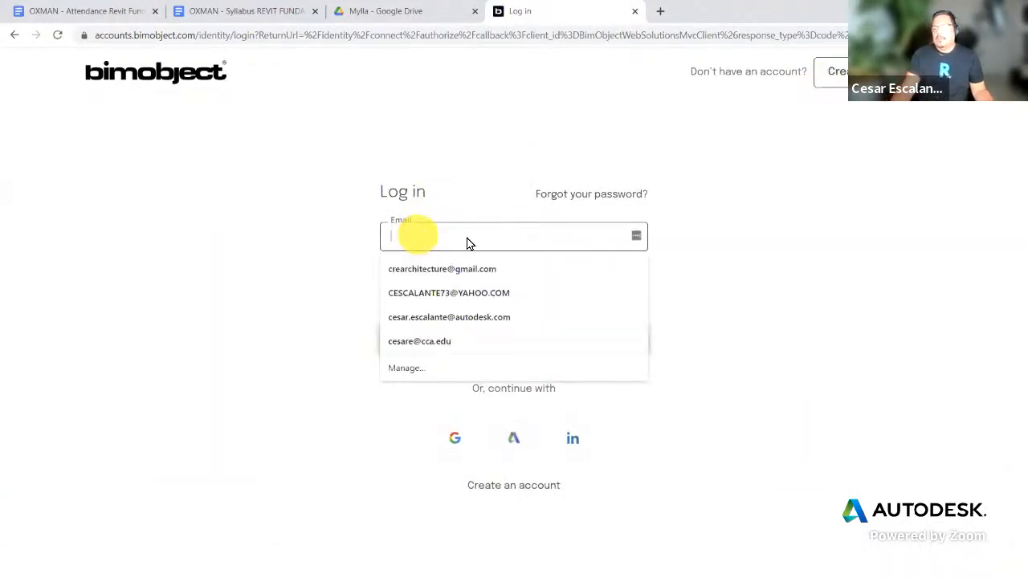
click(484, 316)
click(461, 286)
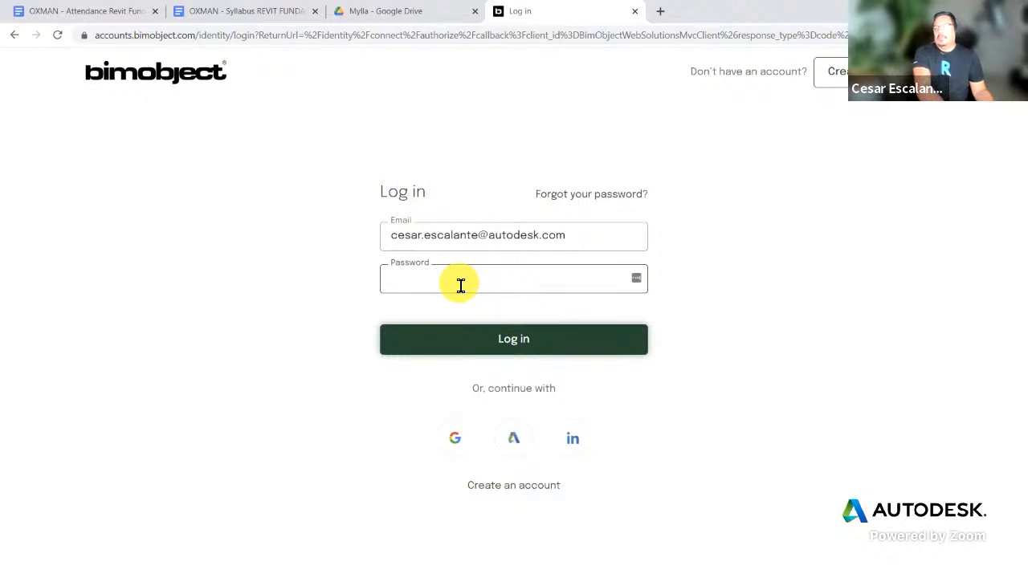
click(520, 445)
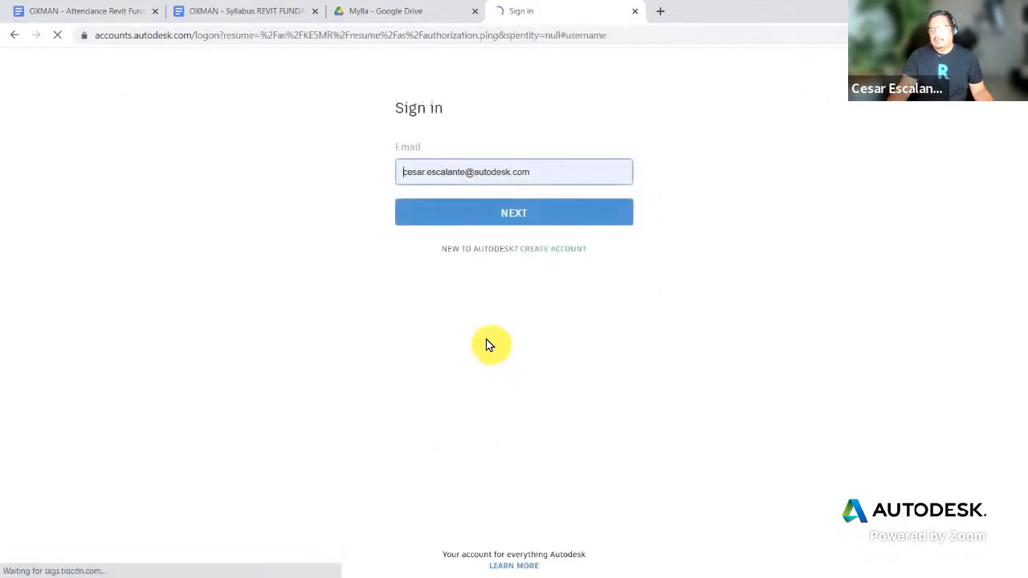
click(500, 213)
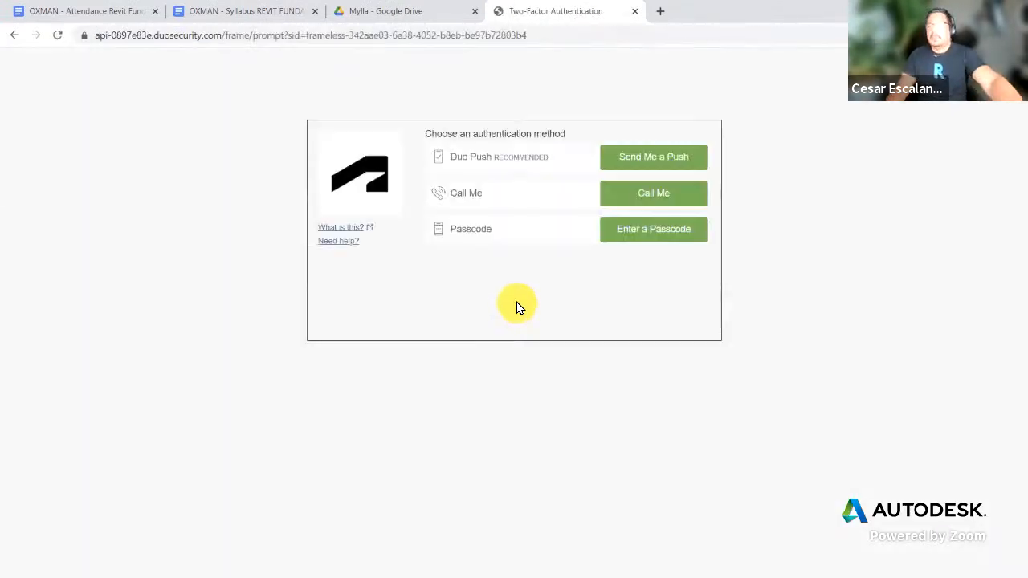
click(661, 149)
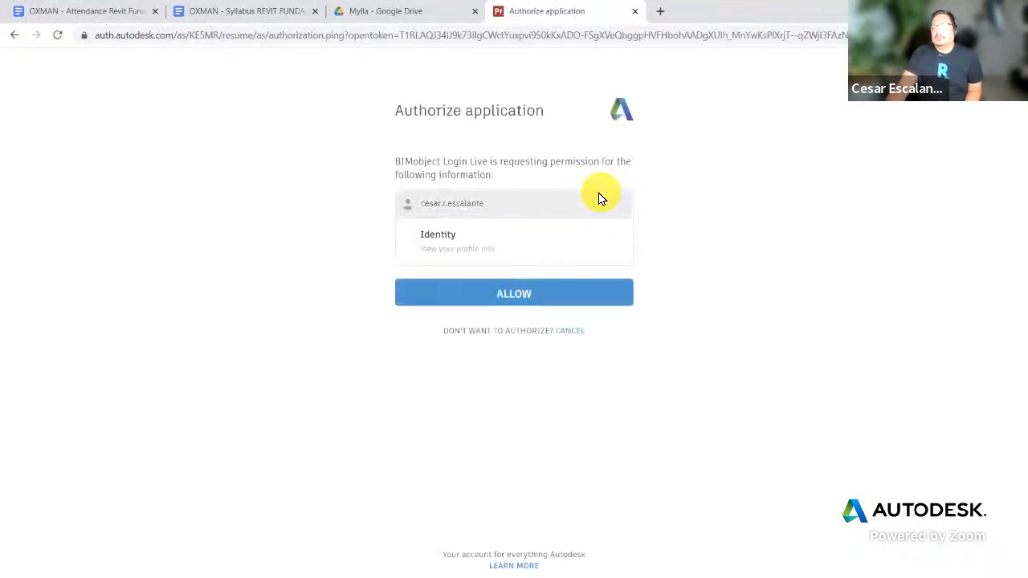
click(514, 295)
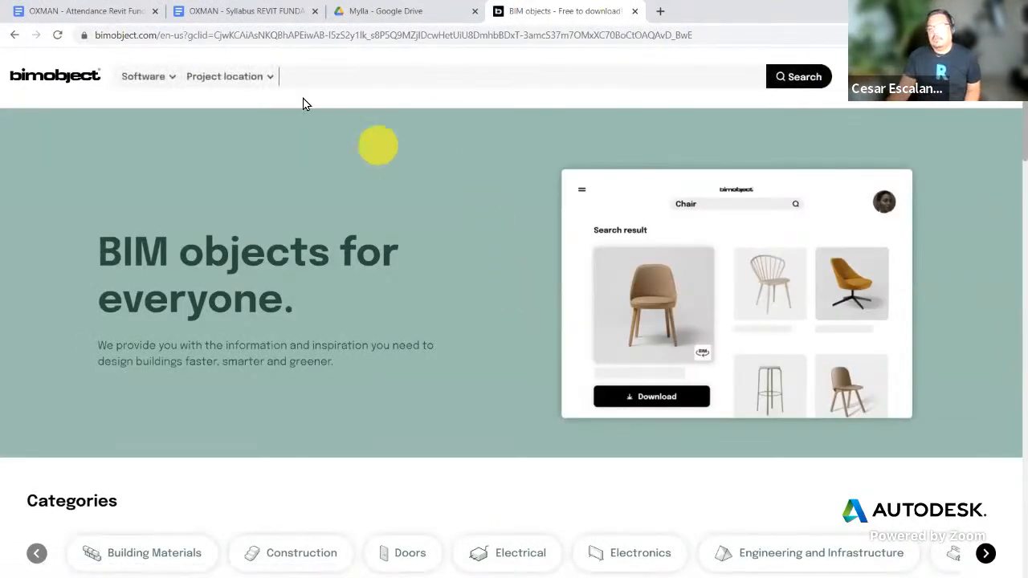
scroll(726, 377, down, 3)
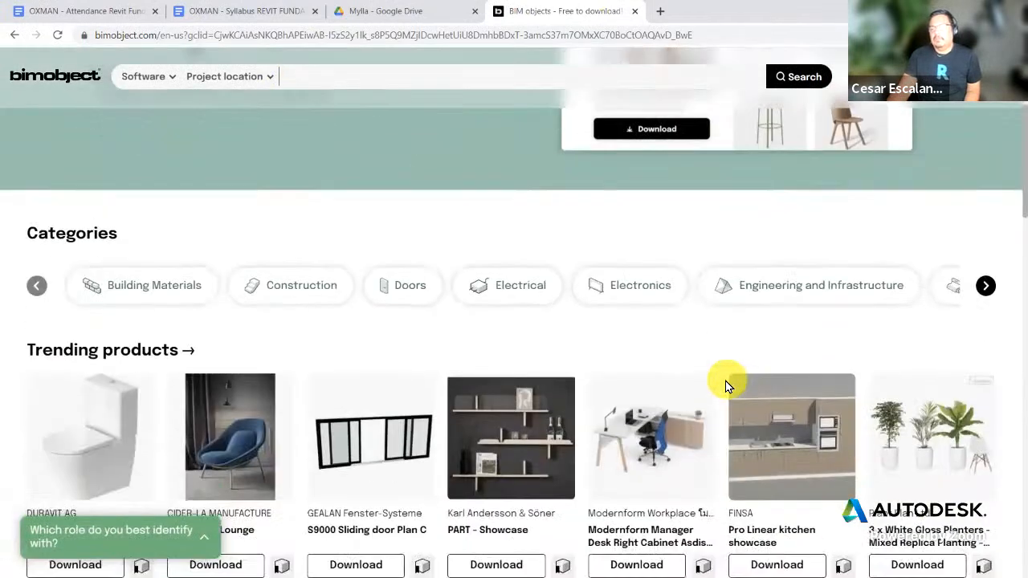
click(985, 286)
click(983, 285)
click(982, 286)
scroll(803, 465, down, 7)
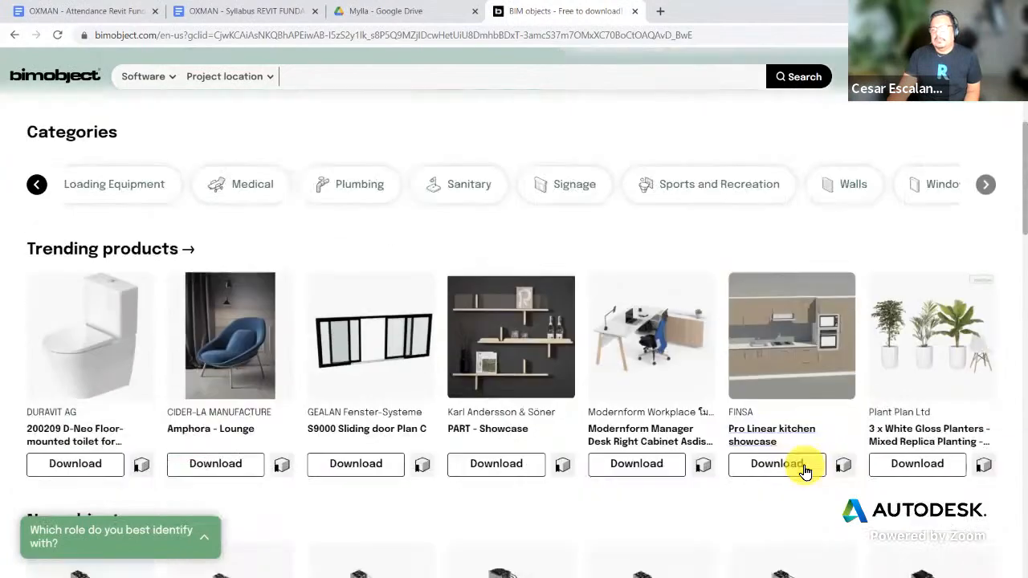
scroll(805, 471, down, 3)
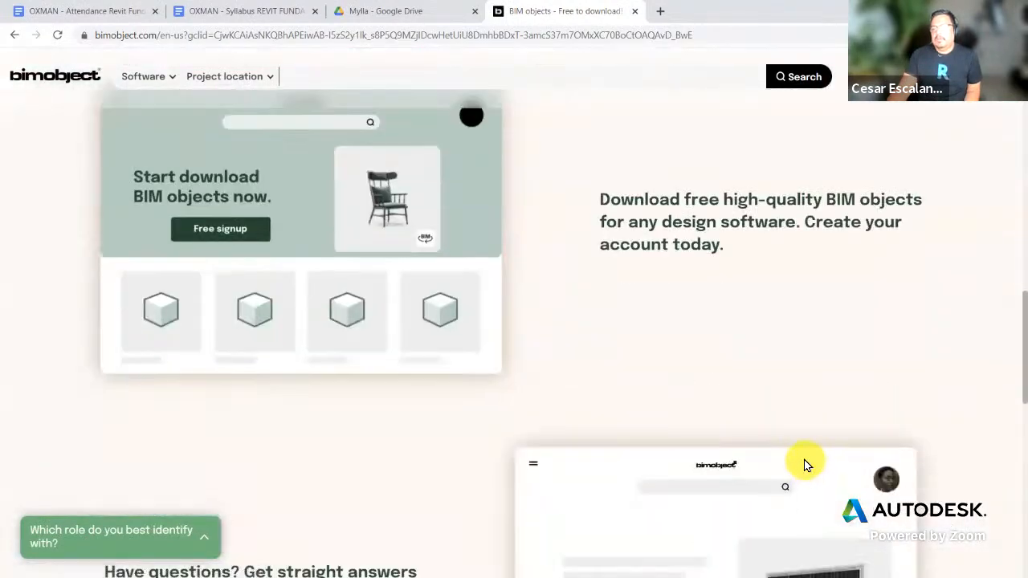
scroll(804, 462, up, 4)
scroll(805, 464, up, 10)
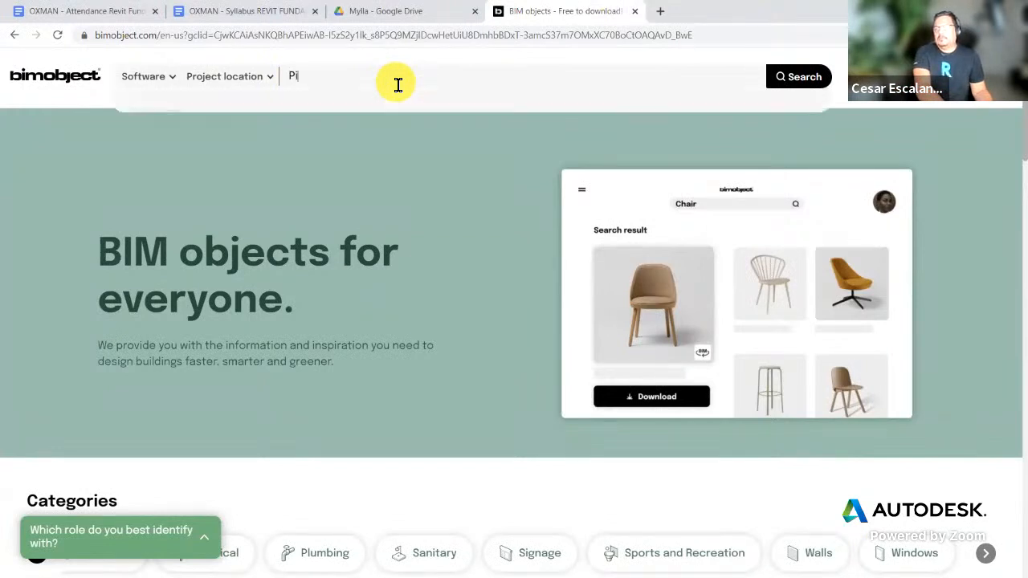
Step: Search BIMobject for Picnic and scroll through the Avondale and Wynne picnic table results
text(c)
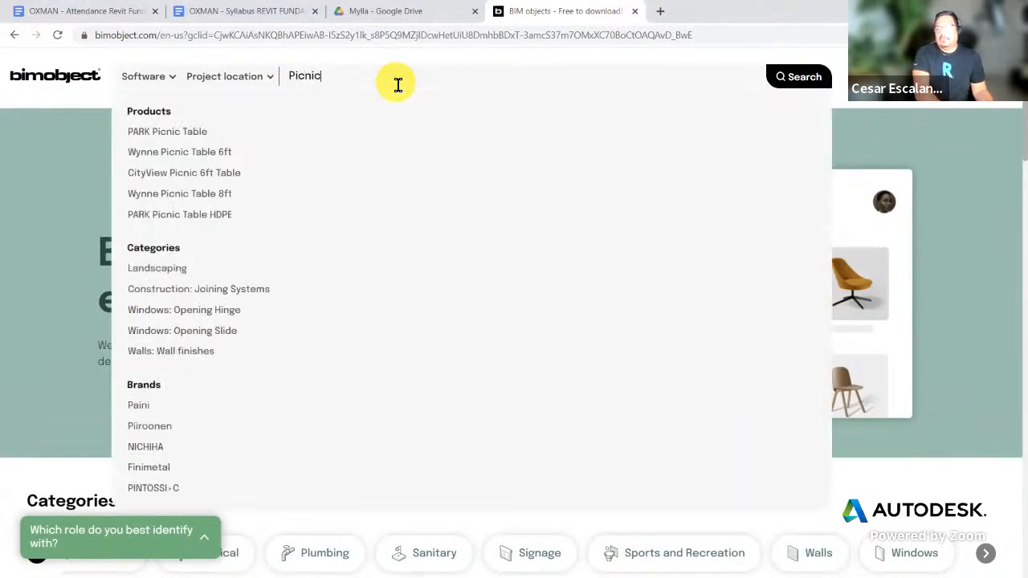
text(nic)
key(Return)
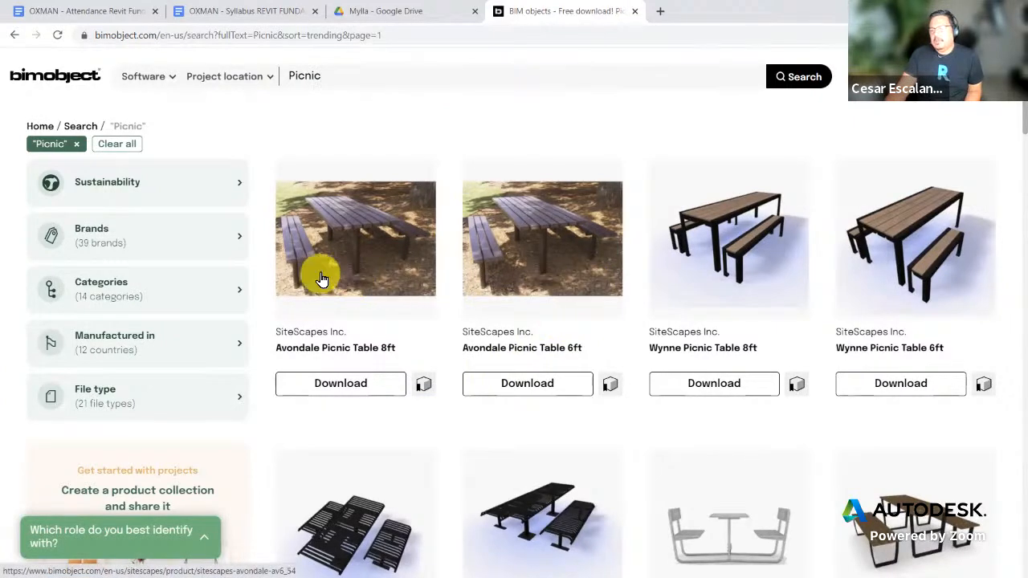
scroll(994, 389, down, 6)
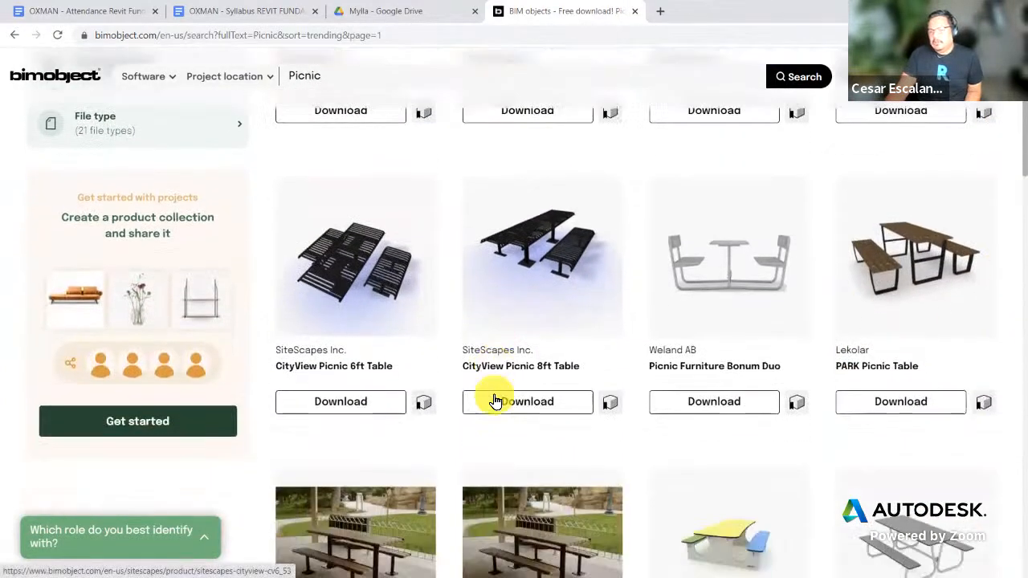
scroll(764, 447, down, 4)
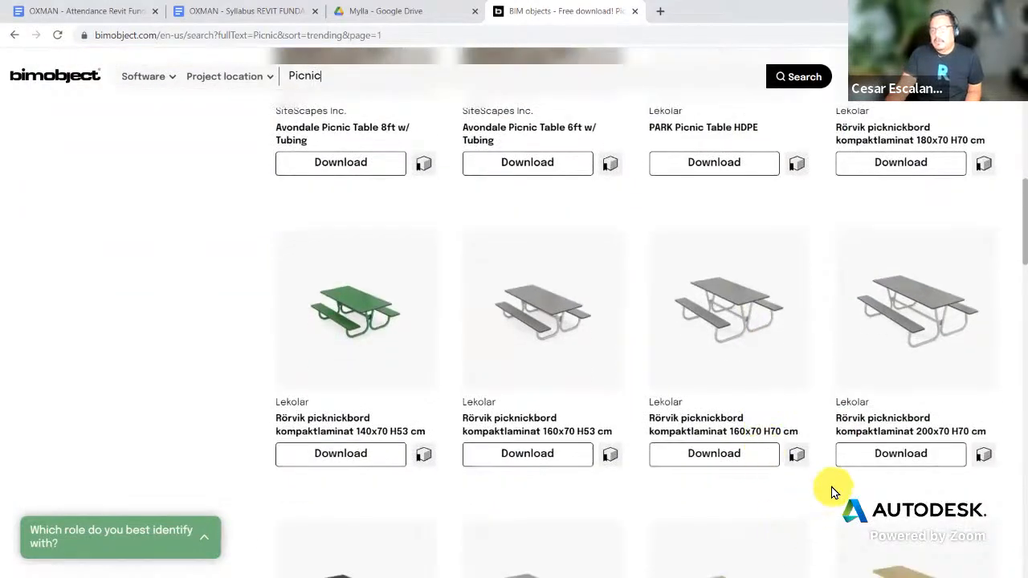
scroll(831, 490, down, 3)
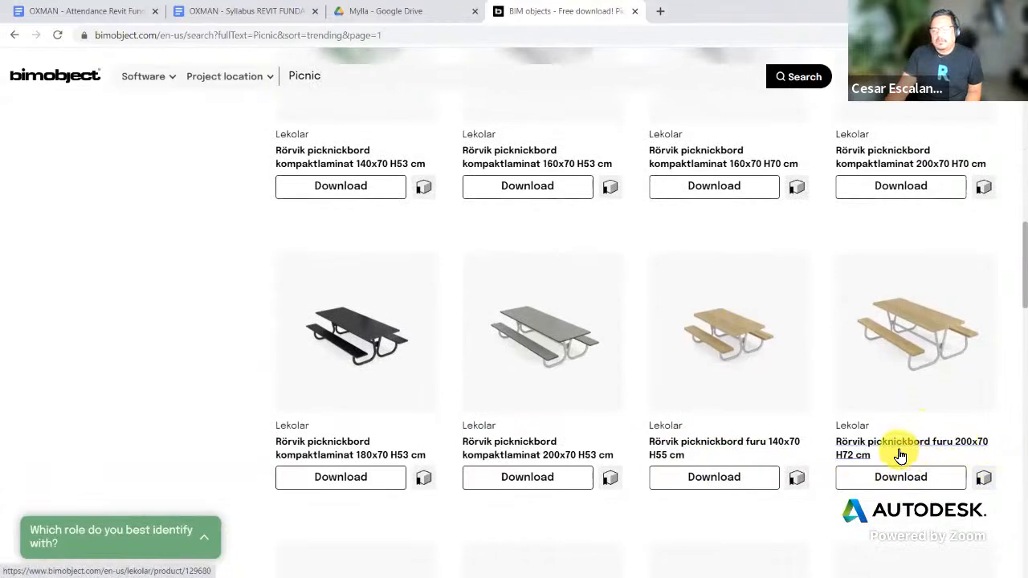
scroll(848, 454, up, 1)
scroll(851, 455, down, 6)
scroll(853, 456, down, 5)
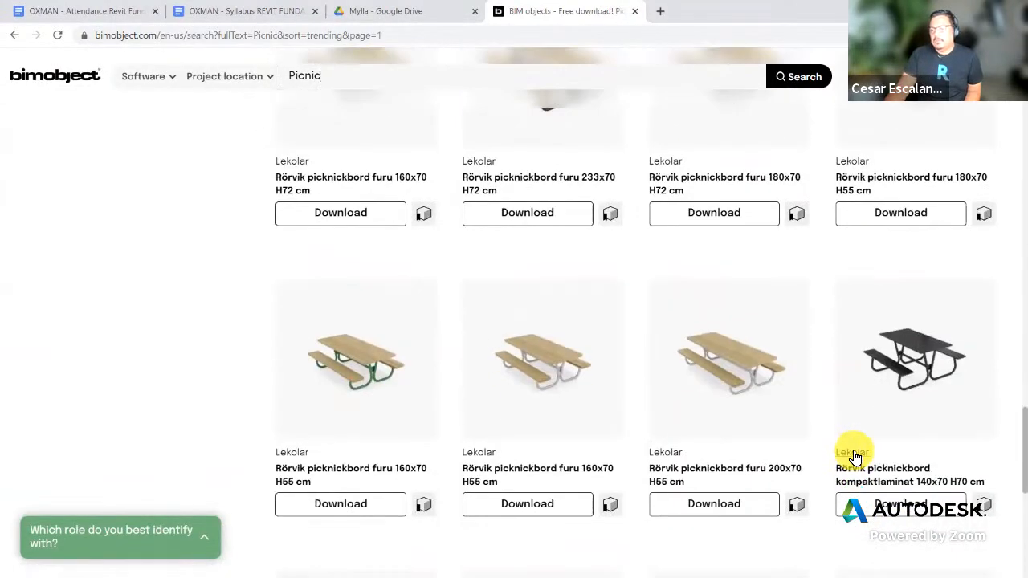
drag(1024, 473, 1019, 120)
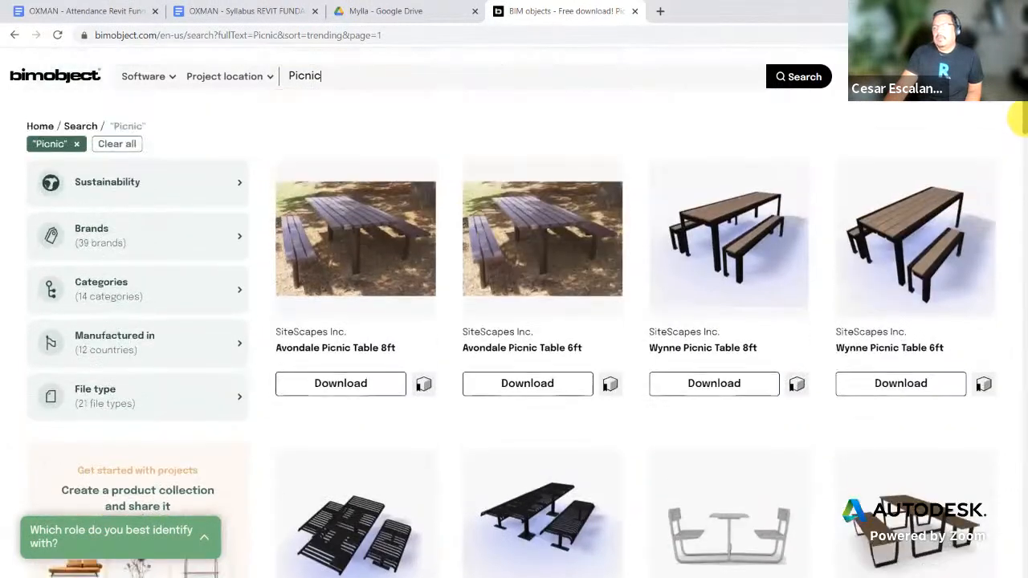
click(958, 472)
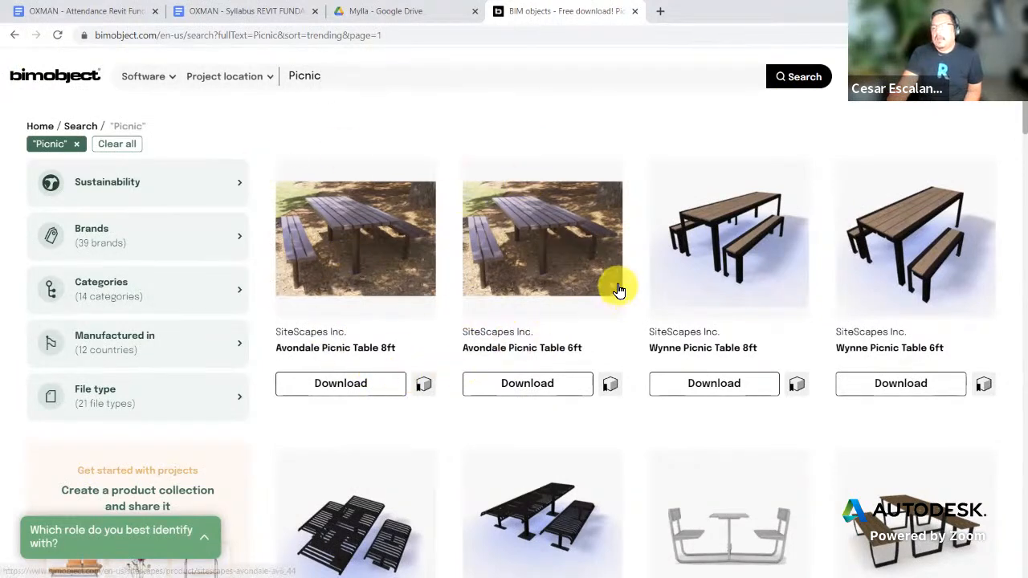
Step: Download the Avondale Picnic Table 6ft Revit .rfa family and its type catalog .txt, allowing multiple files
click(527, 385)
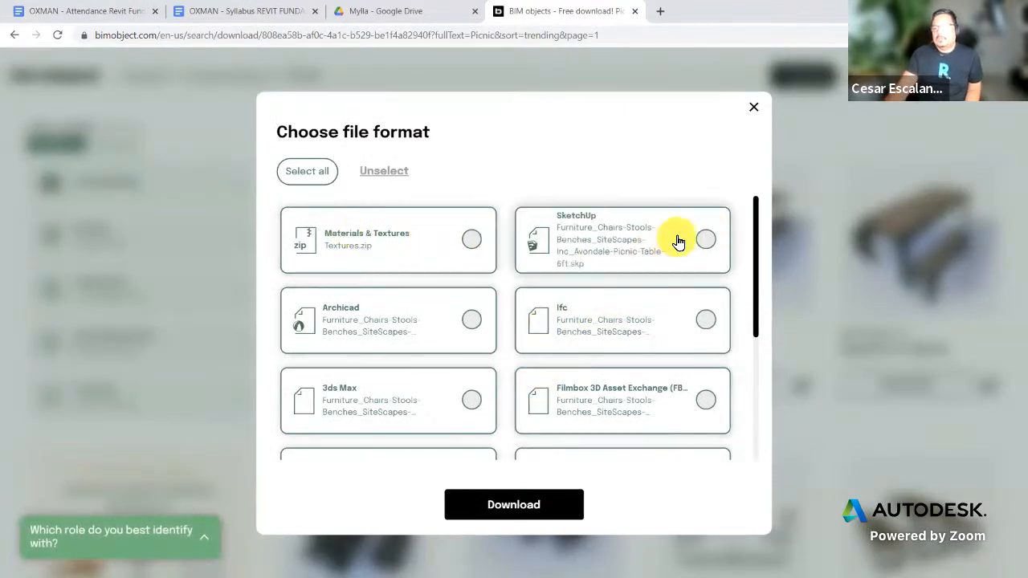
scroll(678, 241, down, 3)
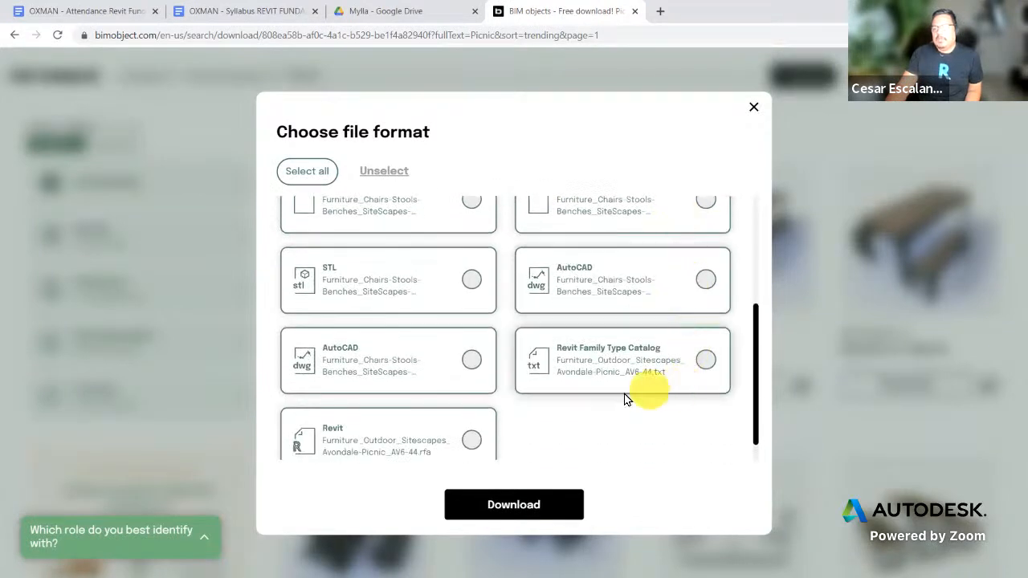
click(700, 361)
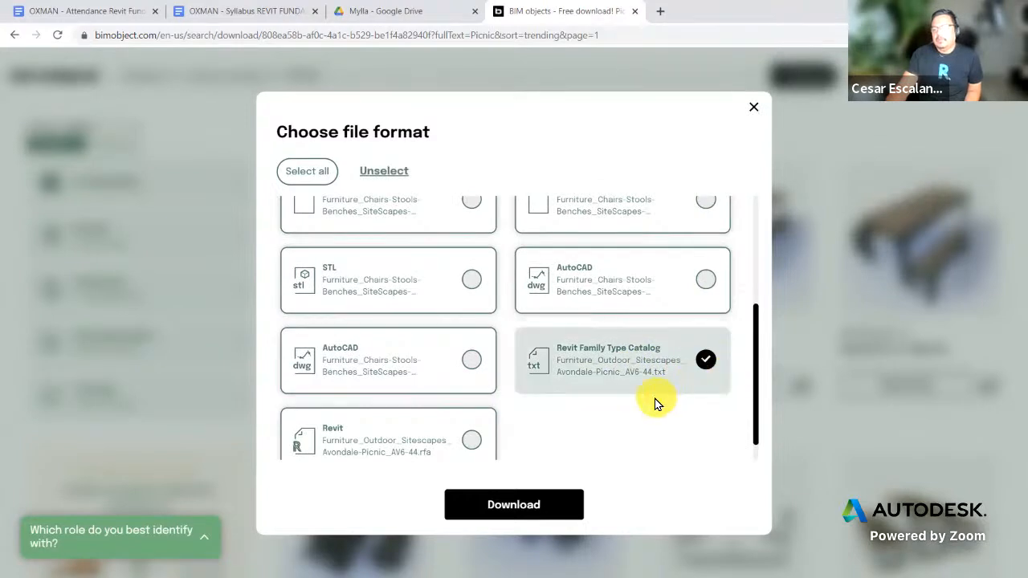
scroll(654, 403, down, 1)
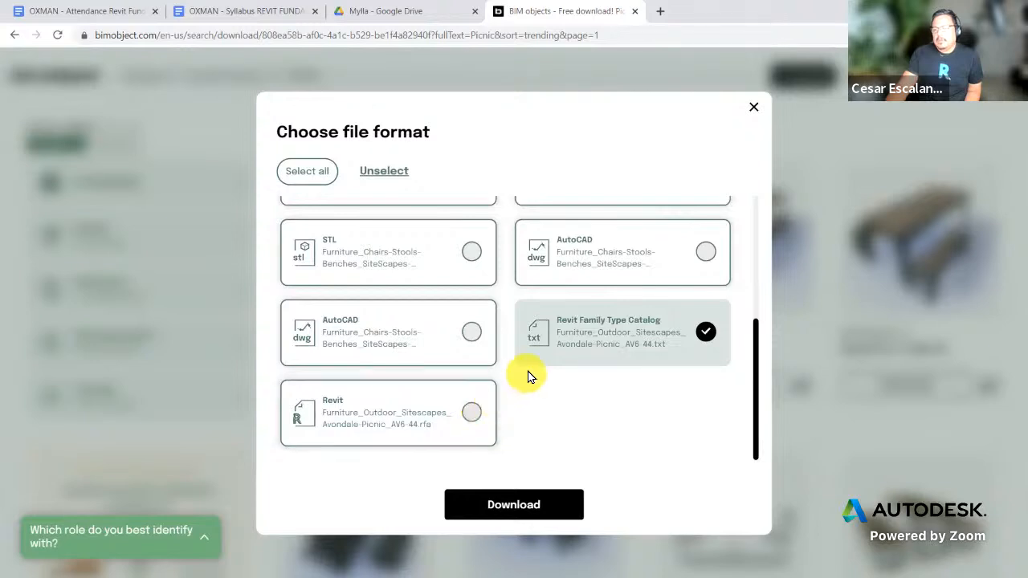
click(472, 412)
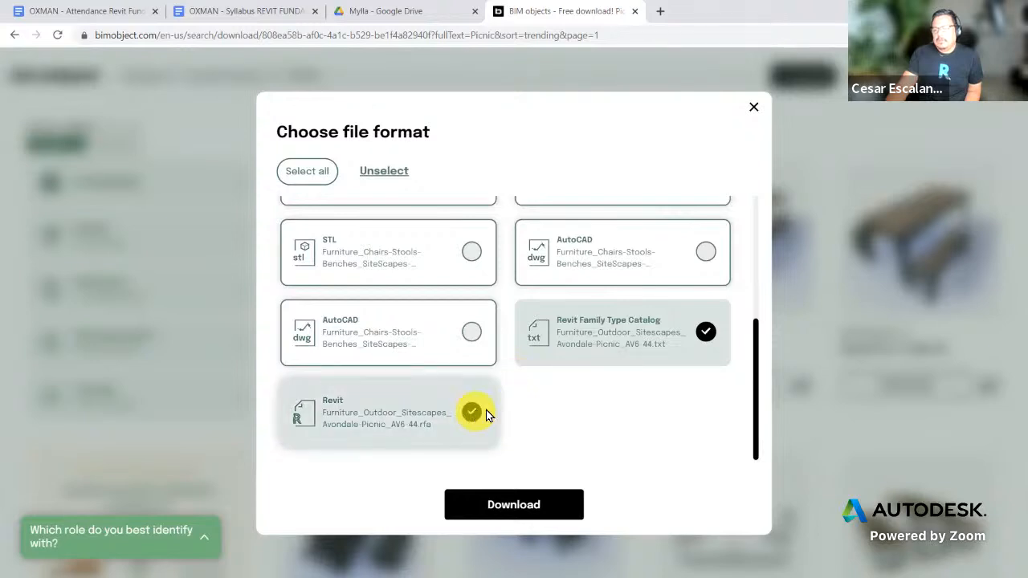
click(706, 334)
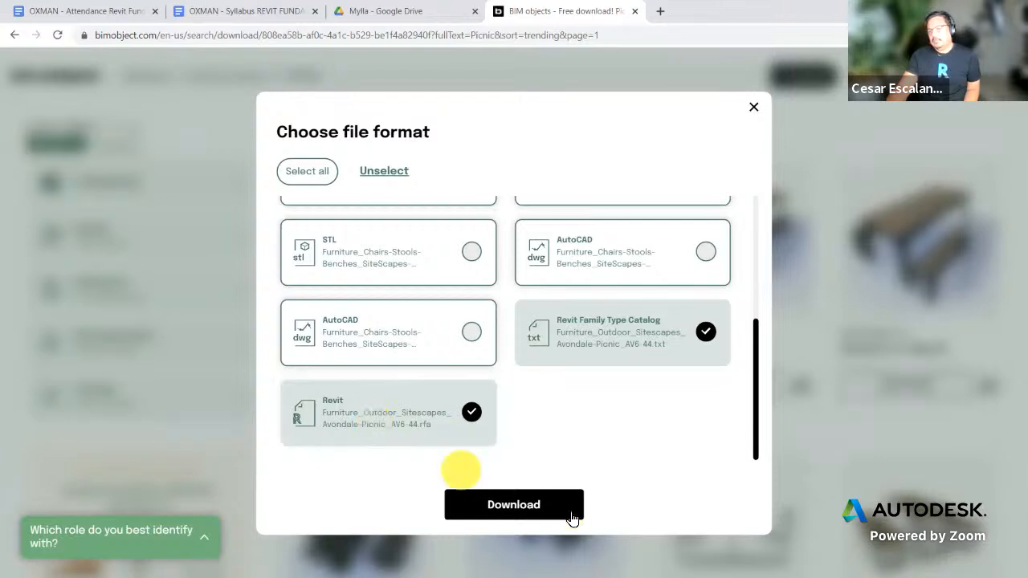
click(538, 510)
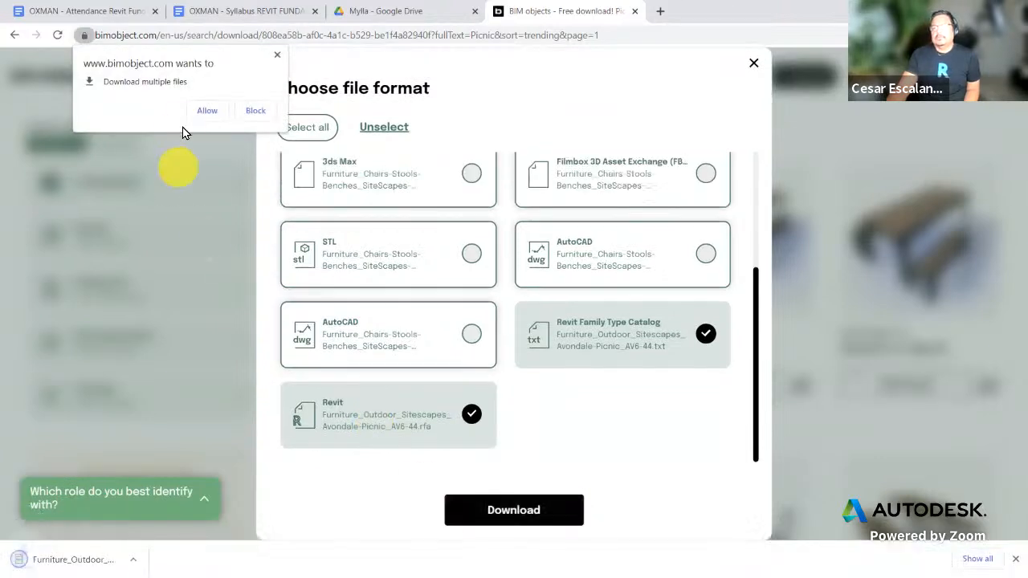
click(212, 109)
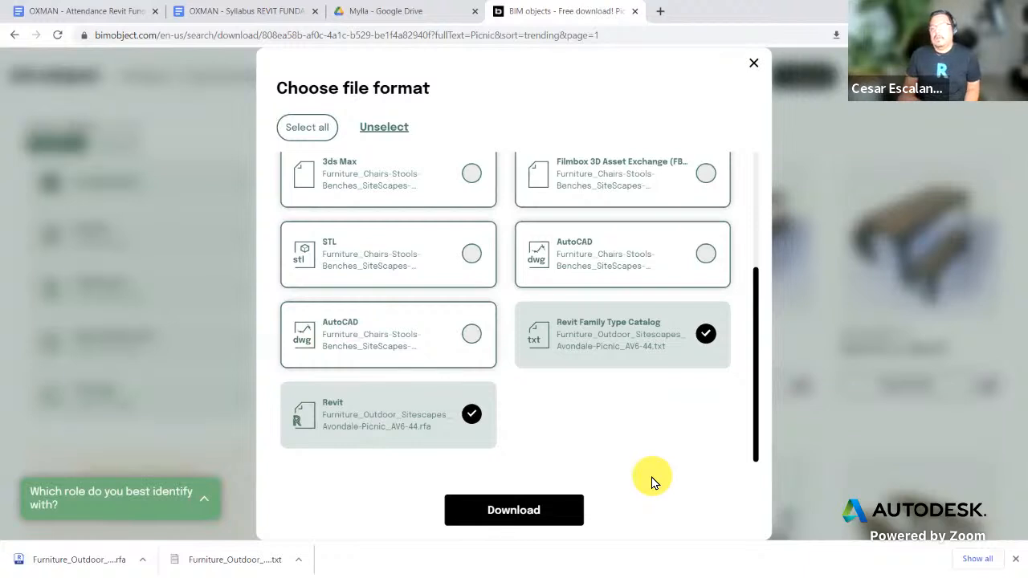
Step: Open the downloaded Avondale picnic table .rfa from the Downloads folder and upgrade it in Revit
click(143, 559)
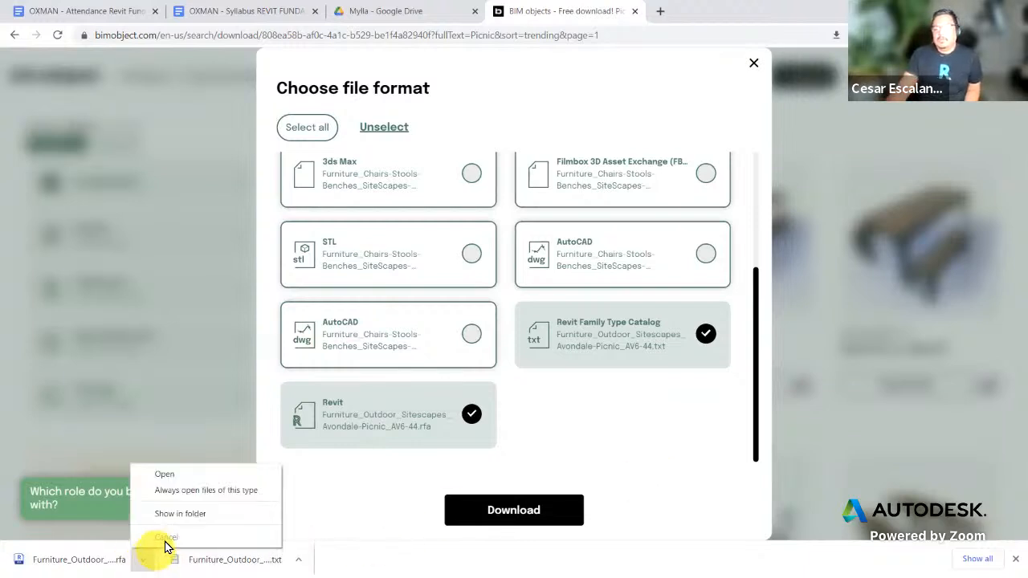
click(185, 518)
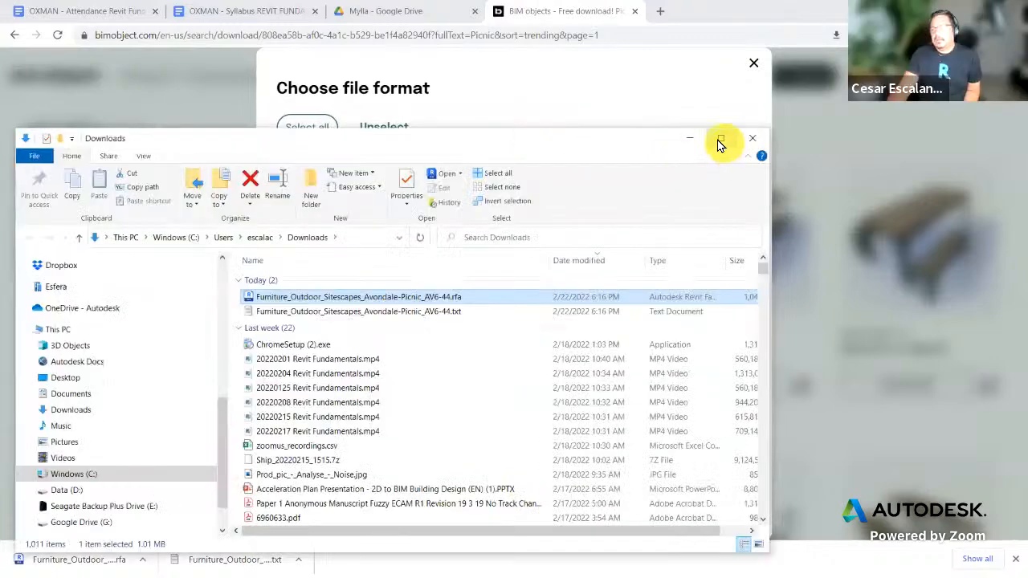
click(717, 143)
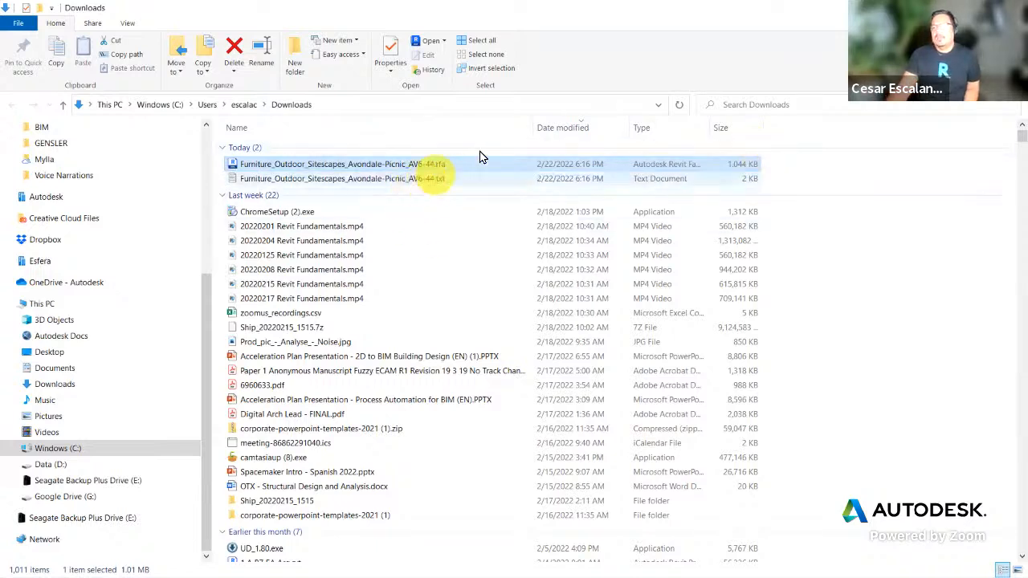
double_click(586, 16)
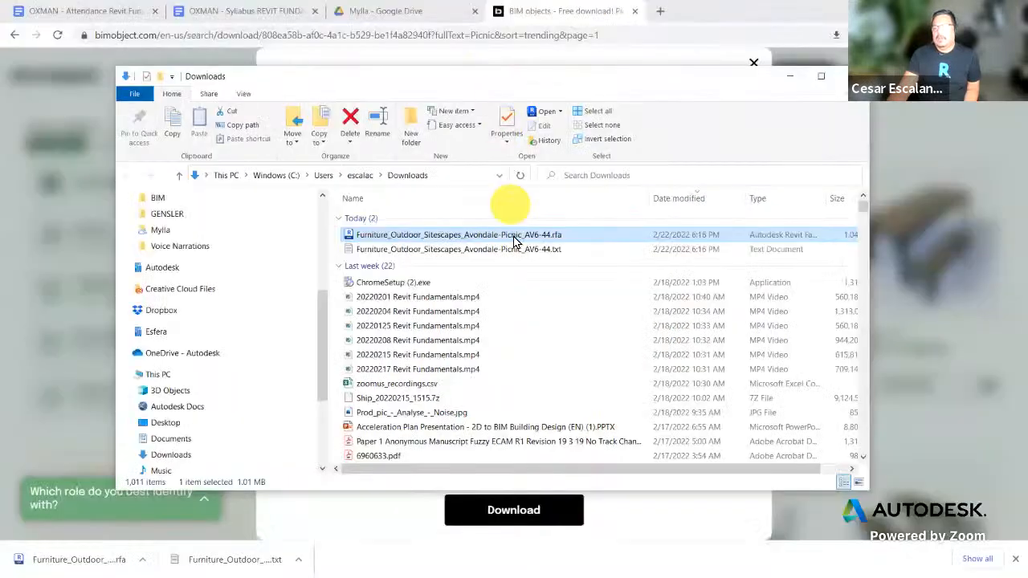
click(819, 72)
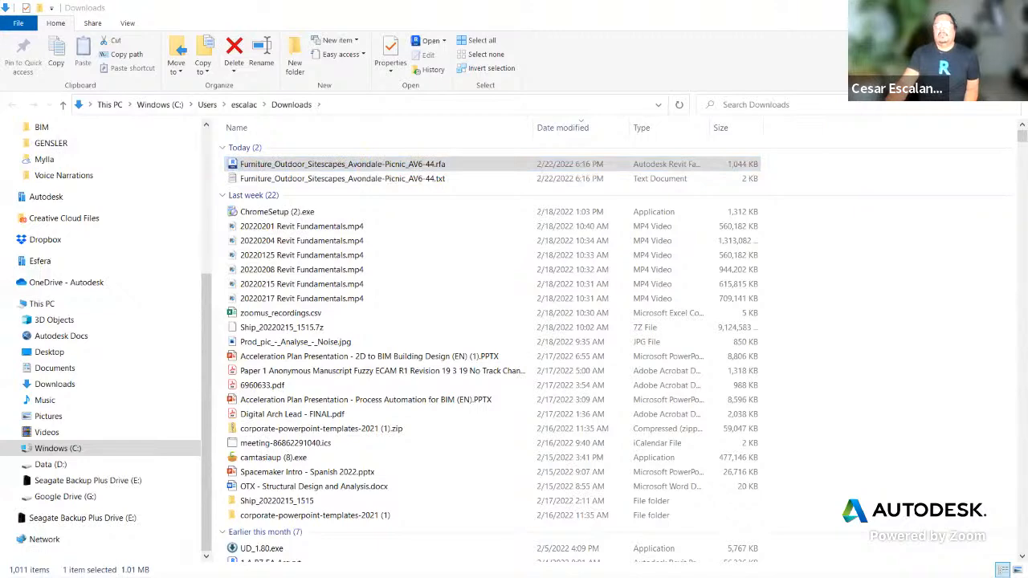
click(441, 229)
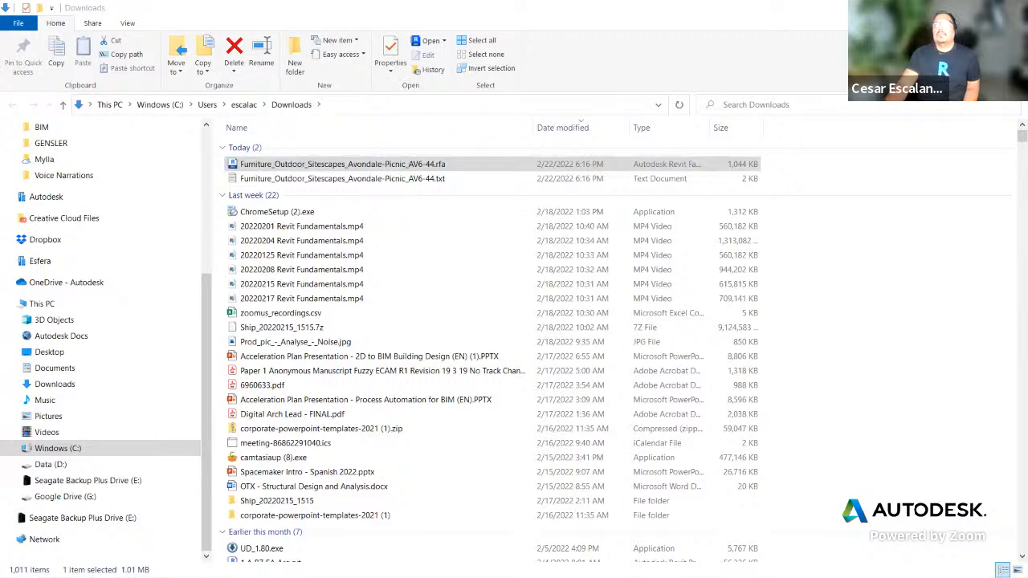
drag(0, 66, 425, 65)
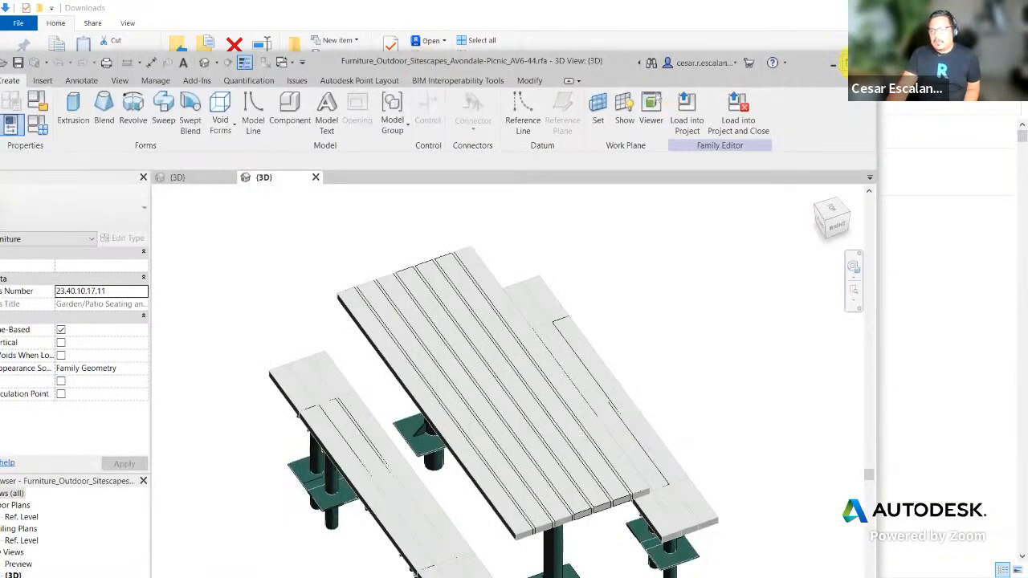
Step: Maximize the family window and orbit the picnic table to view it from below
click(841, 63)
scroll(723, 393, down, 3)
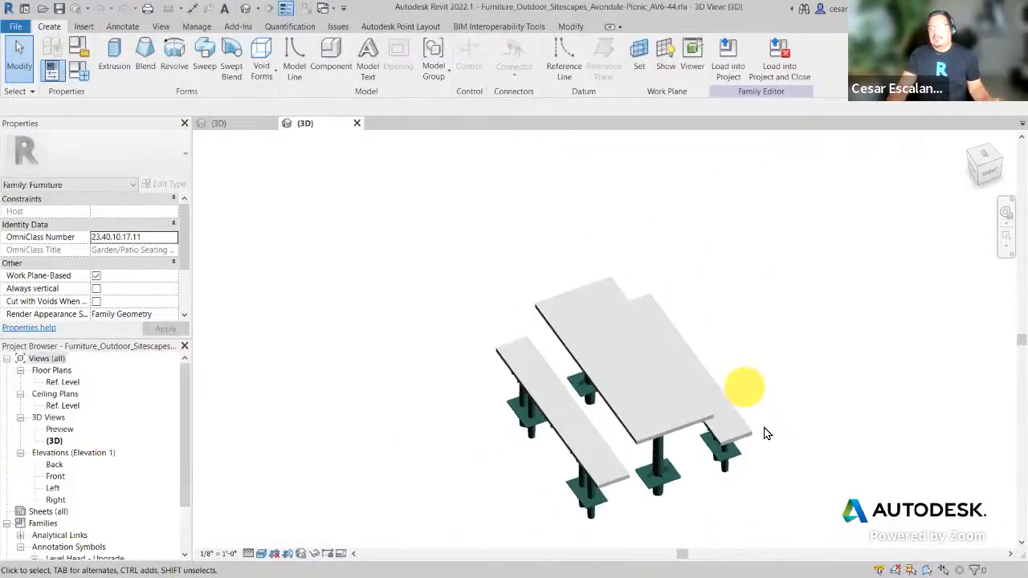
shift+middle_drag(787, 421, 851, 293)
scroll(678, 502, up, 3)
mouse_move(679, 502)
shift+middle_down()
mouse_move(779, 498)
mouse_move(773, 424)
mouse_move(716, 383)
mouse_move(604, 357)
mouse_move(566, 277)
mouse_move(569, 219)
mouse_move(586, 208)
mouse_move(766, 405)
mouse_move(867, 455)
mouse_move(950, 378)
mouse_move(863, 506)
mouse_move(880, 522)
mouse_move(776, 532)
mouse_move(631, 509)
mouse_move(756, 511)
mouse_move(688, 497)
shift+middle_up()
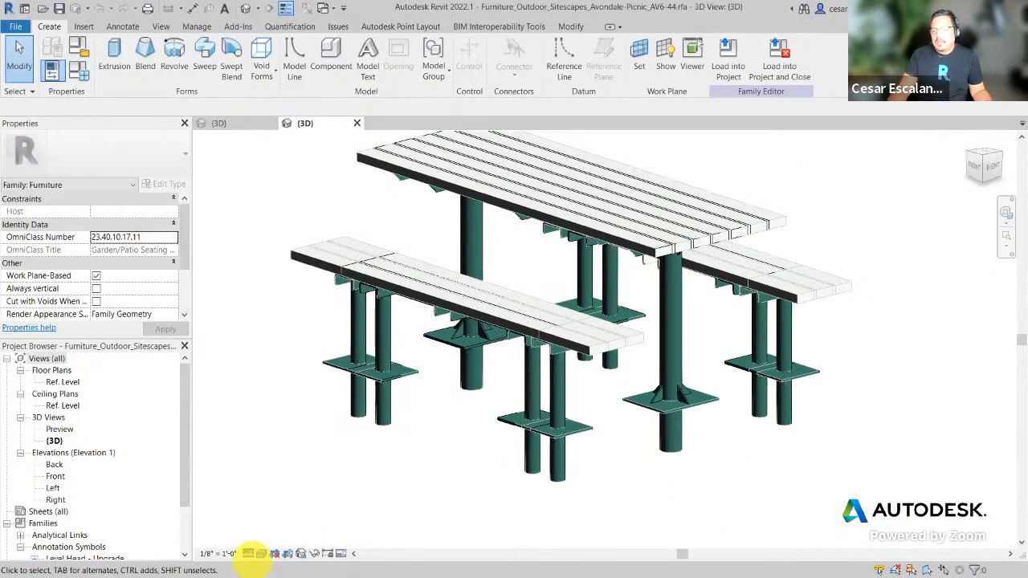
Step: Switch the view's detail level to Coarse, then back to Fine
click(251, 553)
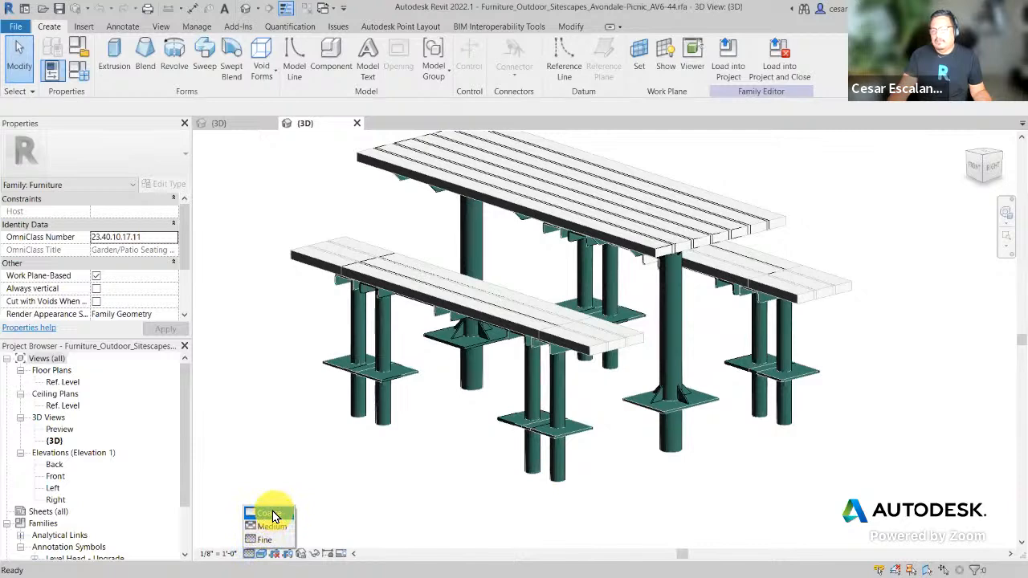
click(270, 512)
mouse_move(581, 477)
shift+middle_down()
mouse_move(642, 403)
mouse_move(592, 480)
shift+middle_up()
click(248, 553)
click(255, 541)
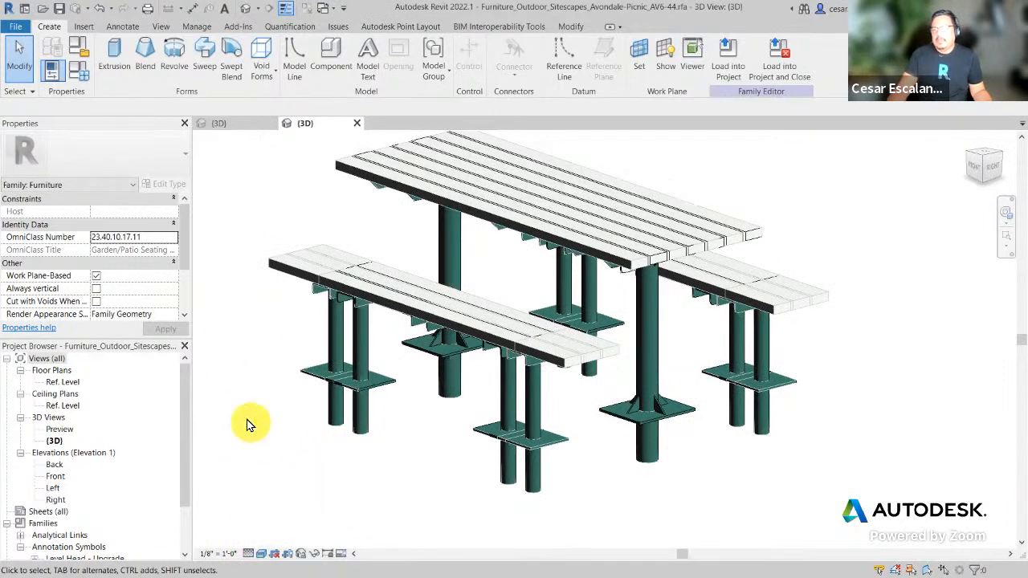
key(XF86AudioRaiseVolume)
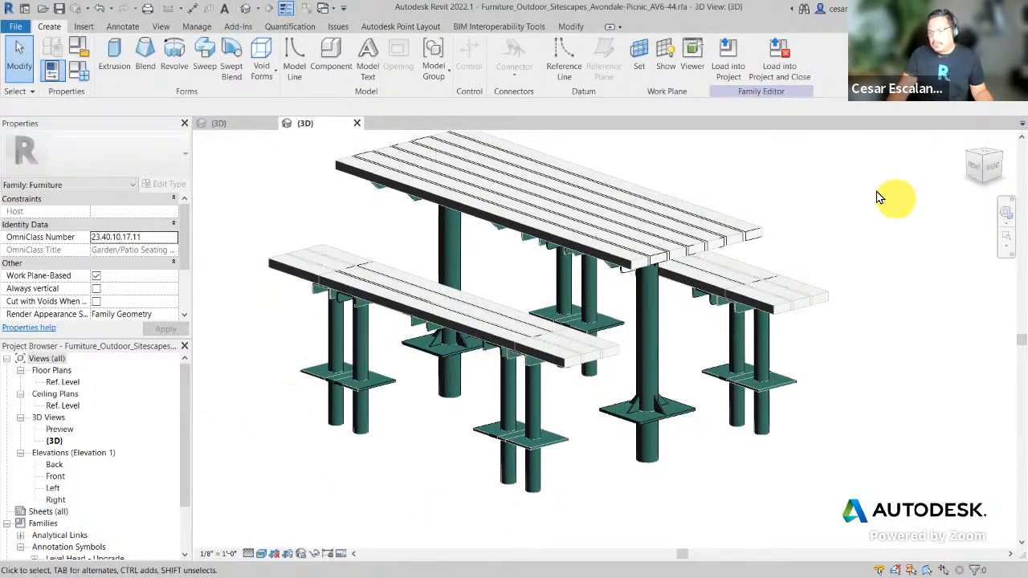
Step: Open Family Types, enlarge it and review parameters like Bench_material, Frame_material and Bench_Type
click(79, 72)
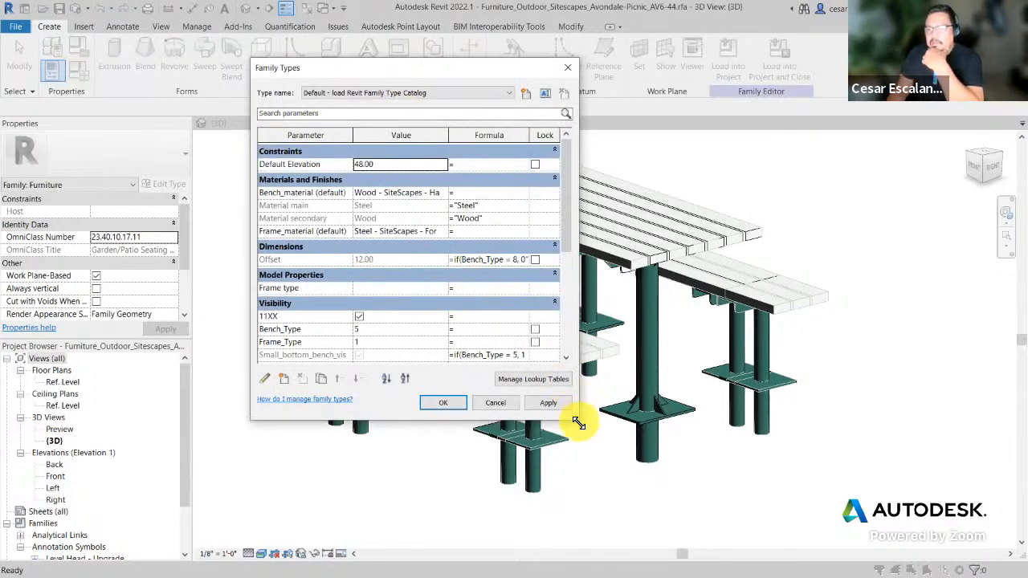
drag(579, 423, 799, 523)
scroll(725, 340, down, 5)
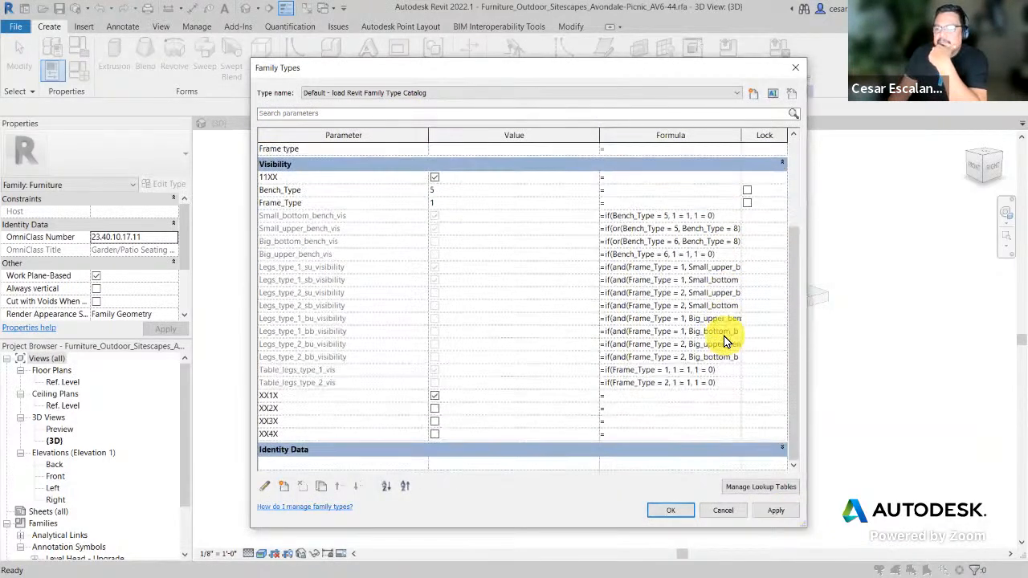
scroll(783, 387, up, 5)
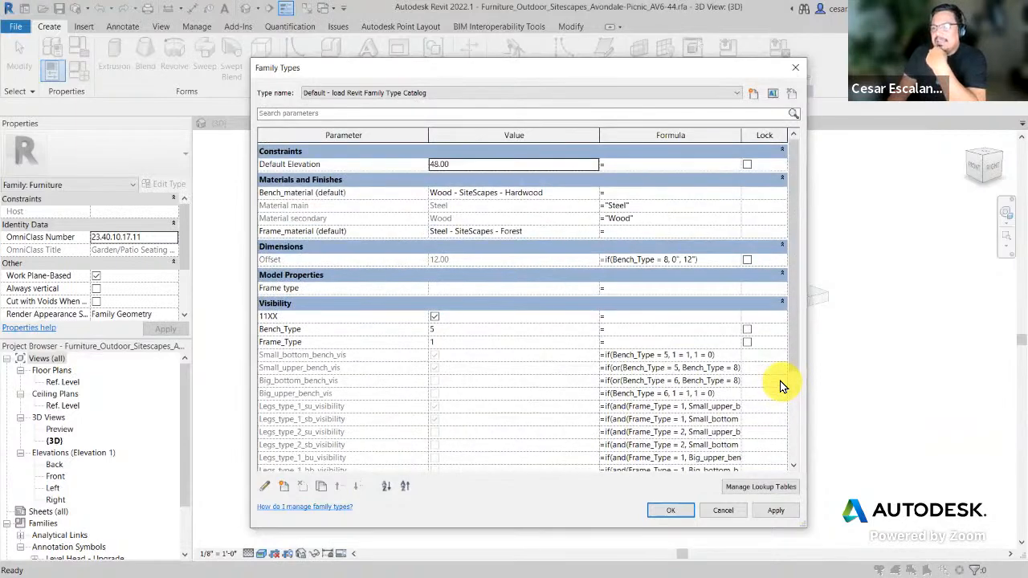
drag(793, 354, 781, 450)
drag(777, 410, 788, 369)
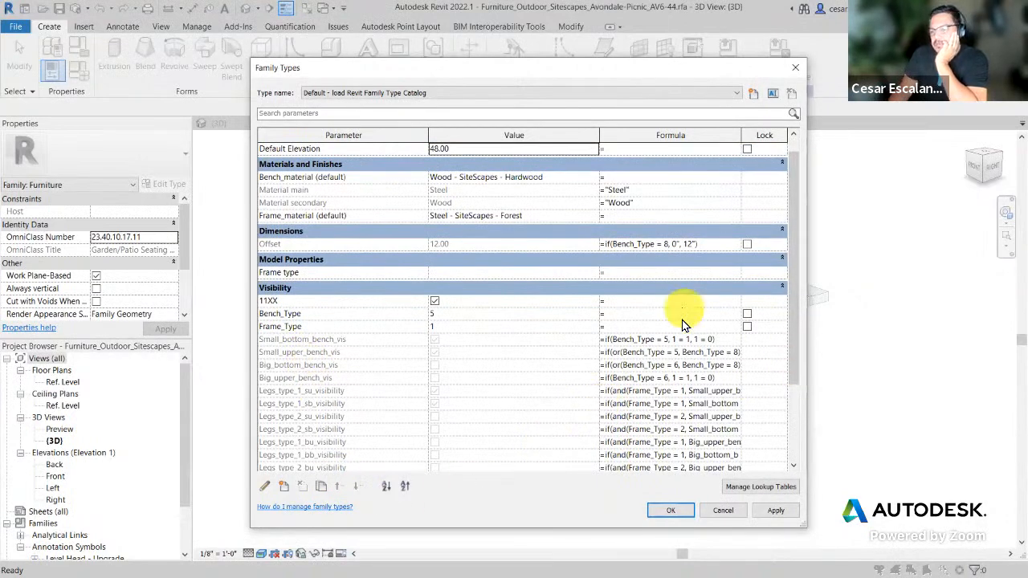
scroll(634, 411, down, 5)
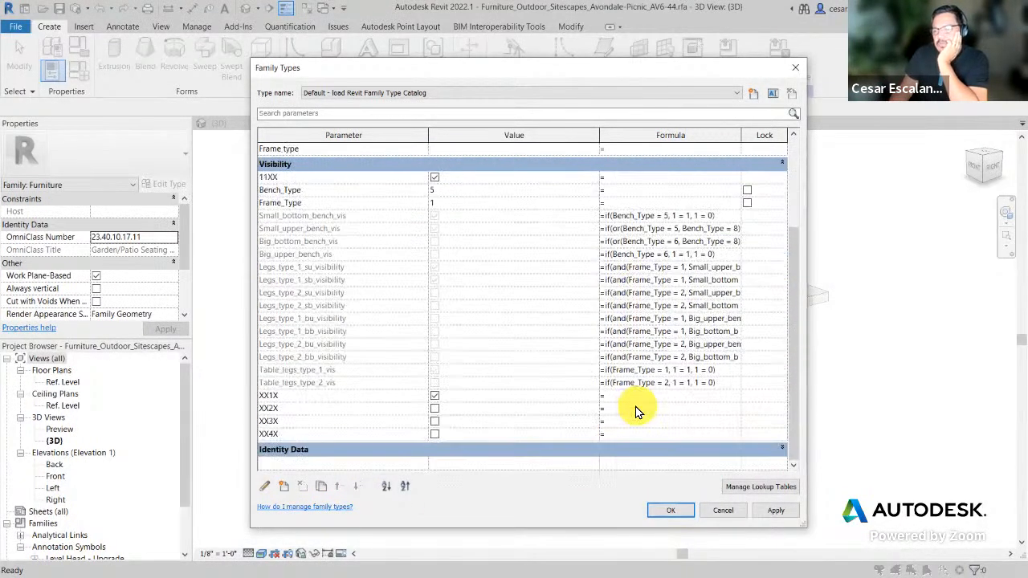
scroll(640, 411, up, 5)
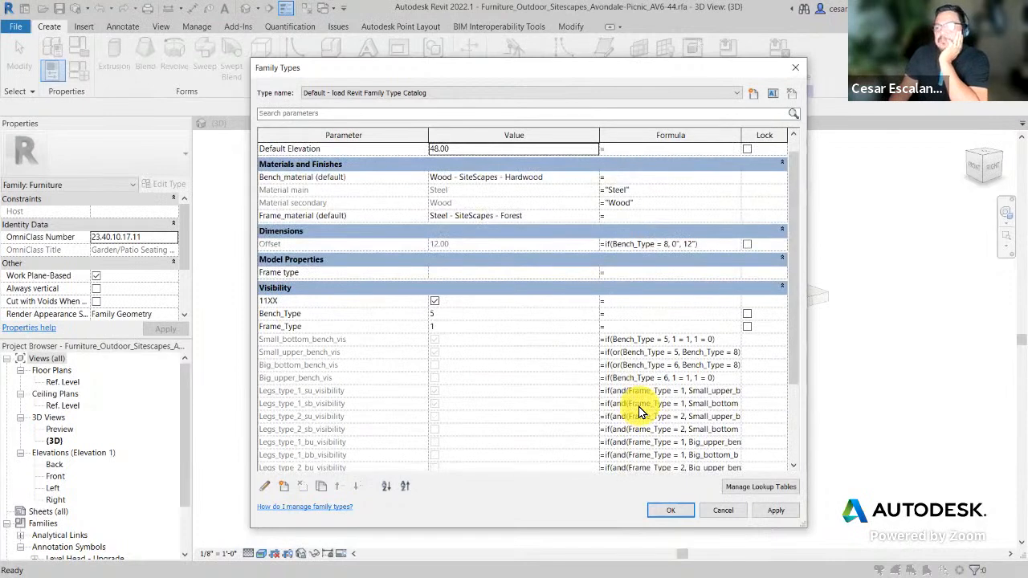
scroll(640, 411, up, 1)
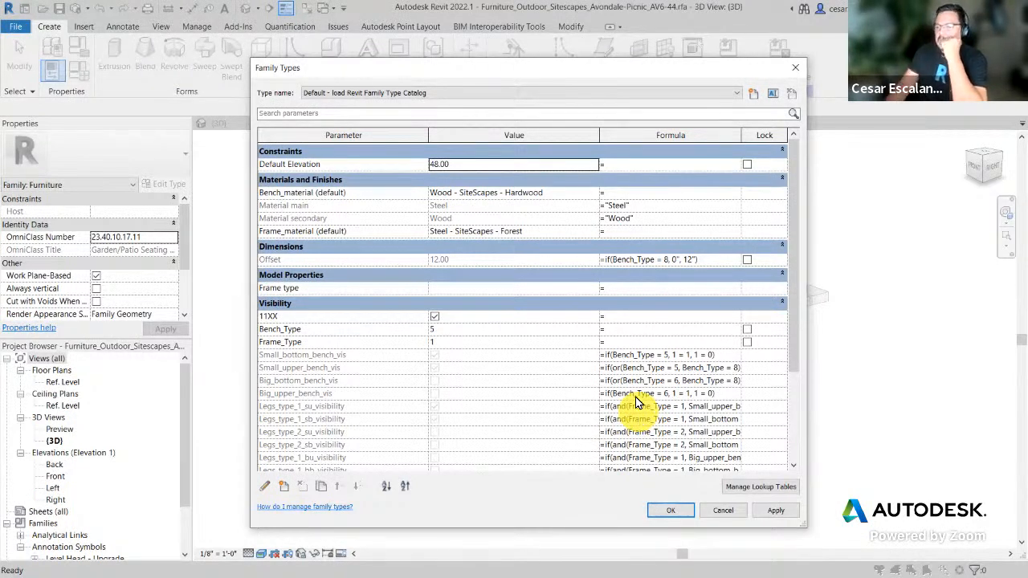
drag(790, 340, 801, 442)
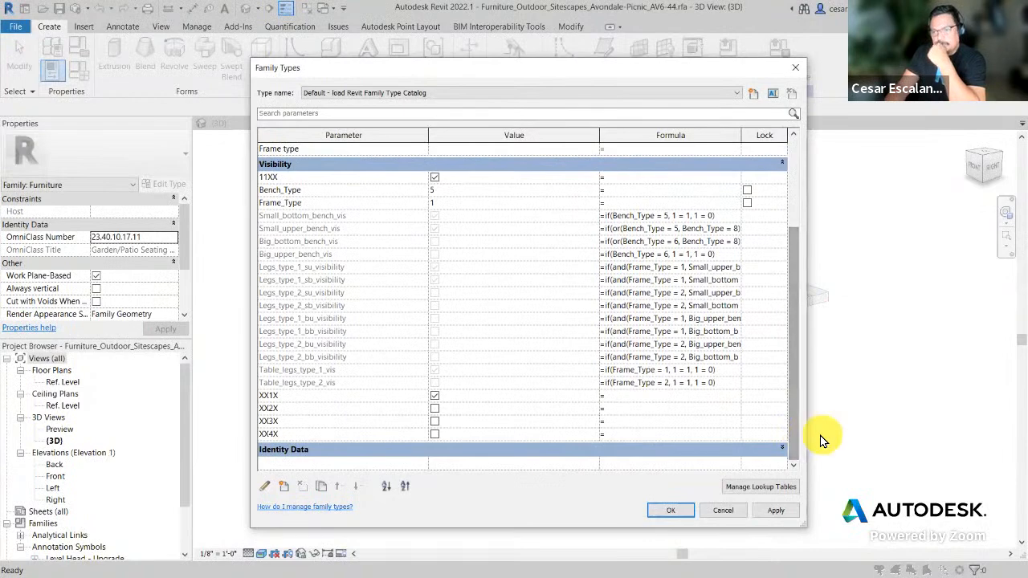
drag(791, 382, 807, 245)
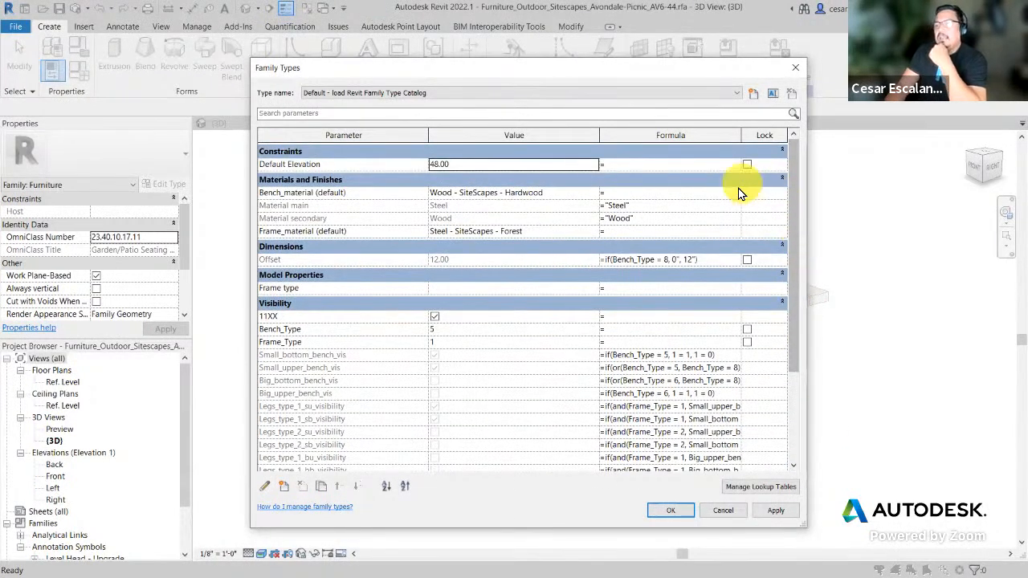
Step: Cancel Family Types and close the picnic table family without saving
click(724, 511)
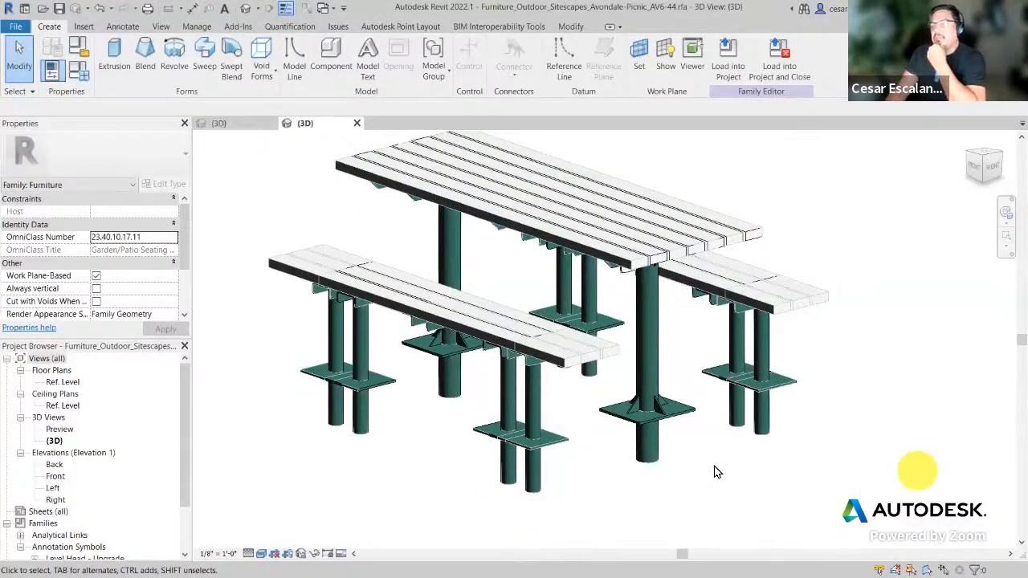
click(355, 126)
click(549, 307)
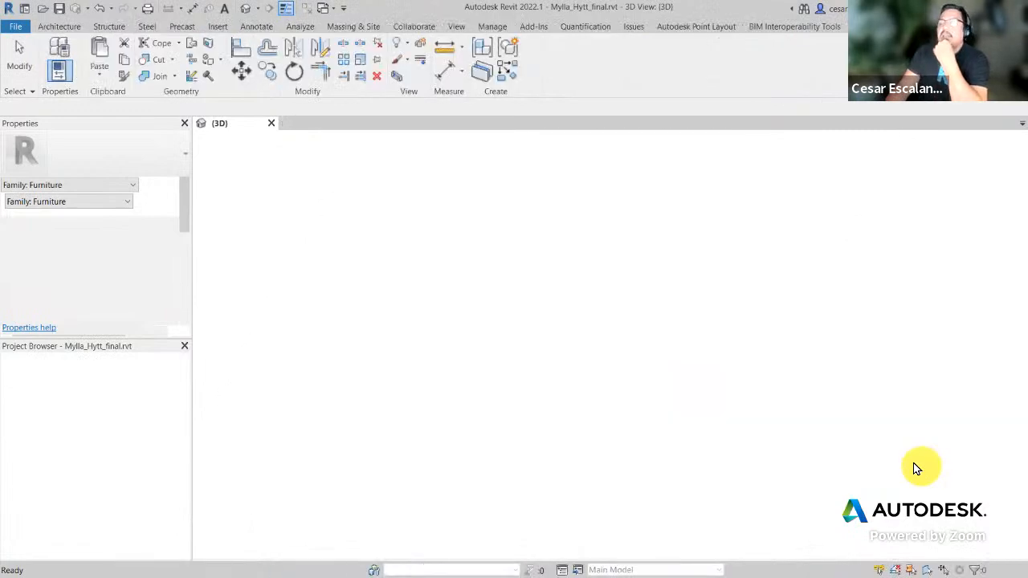
Step: Zoom in and out on the Mylla_Hytt_final house 3D view
scroll(702, 406, down, 3)
scroll(714, 402, up, 2)
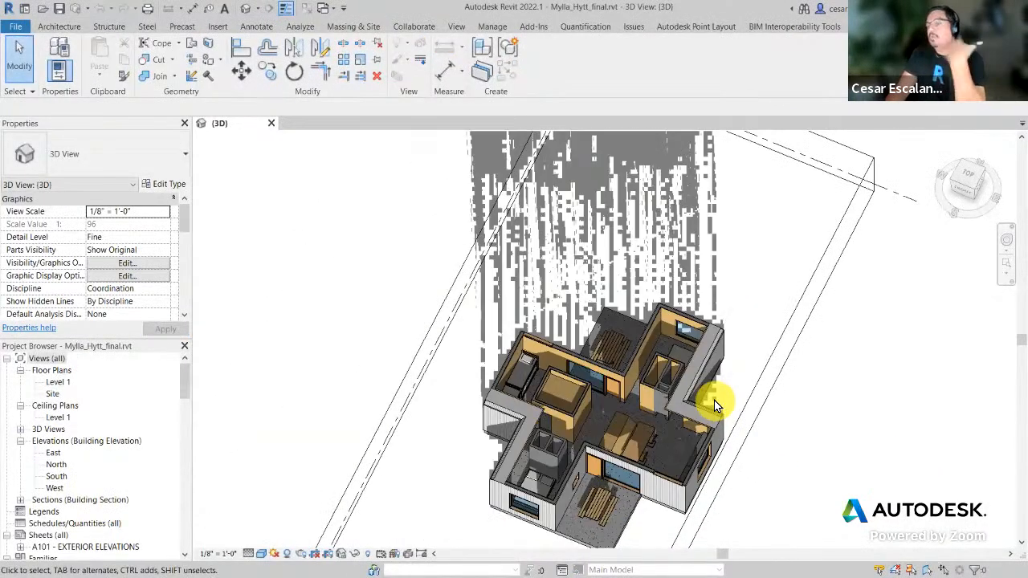
scroll(717, 349, down, 2)
scroll(706, 321, up, 2)
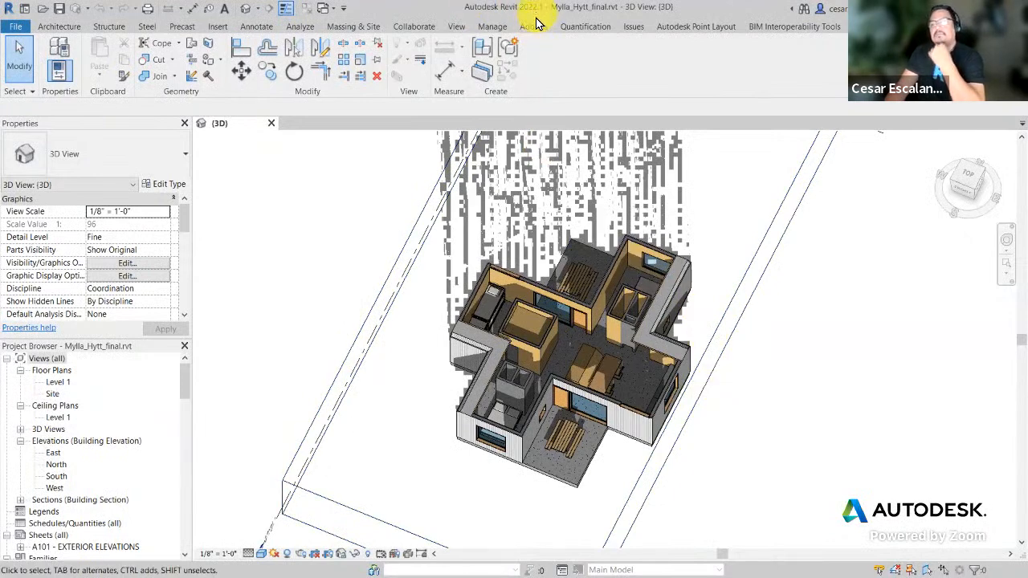
Step: In BIMobject, untick the Revit Family Type Catalog and Revit formats and close the format chooser
key(alt+Tab)
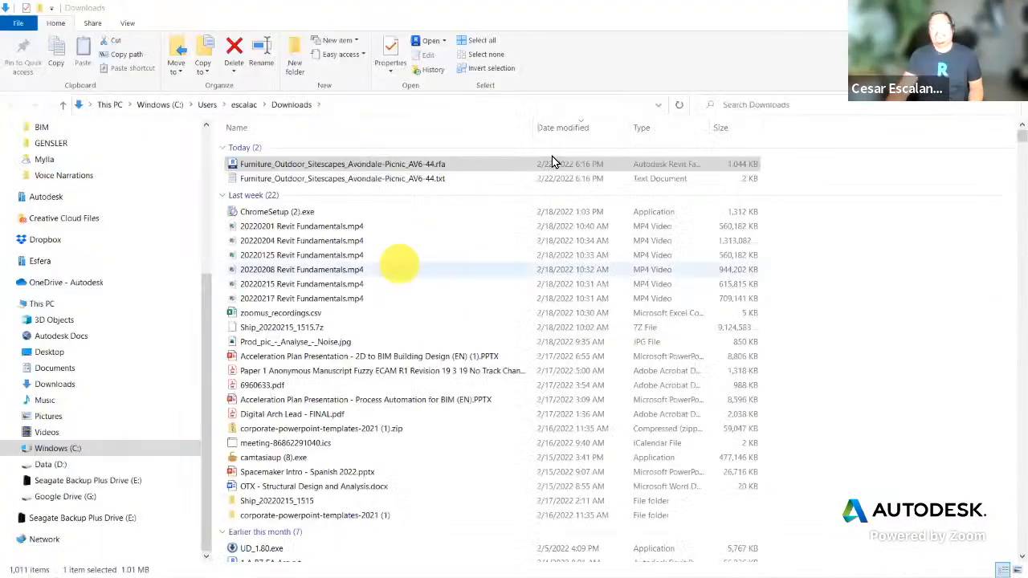
key(alt+Tab)
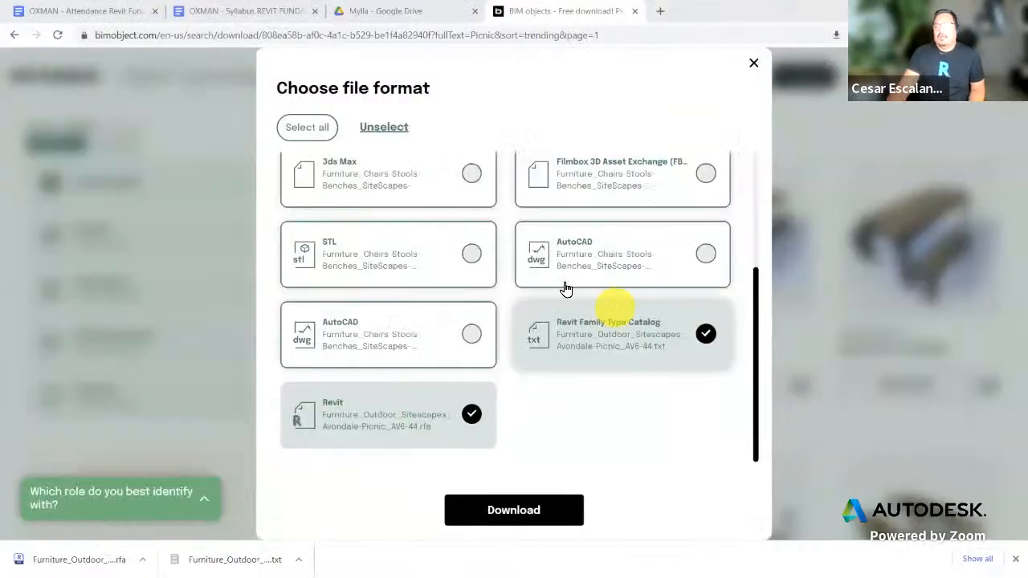
click(705, 336)
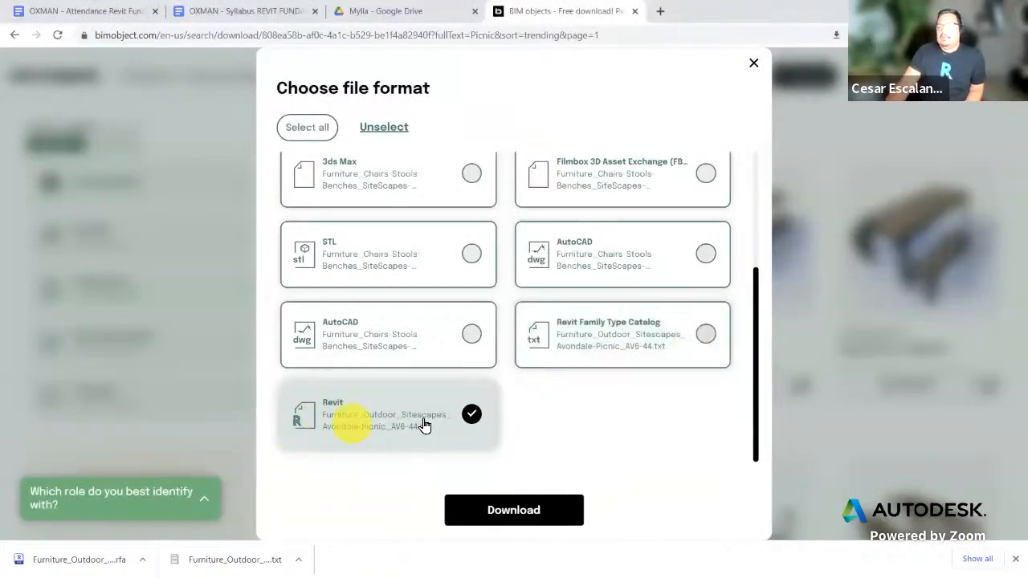
click(471, 415)
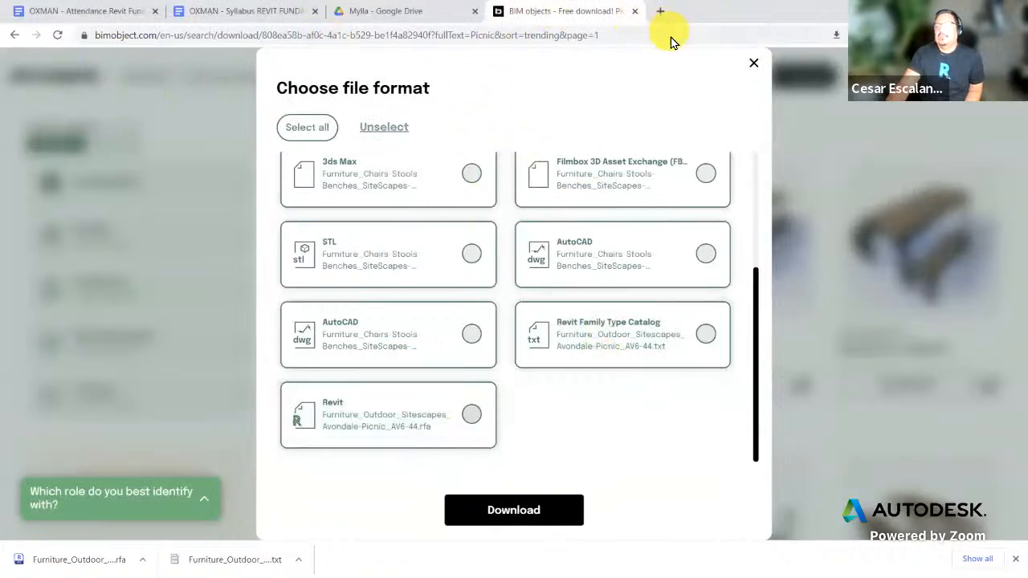
click(754, 67)
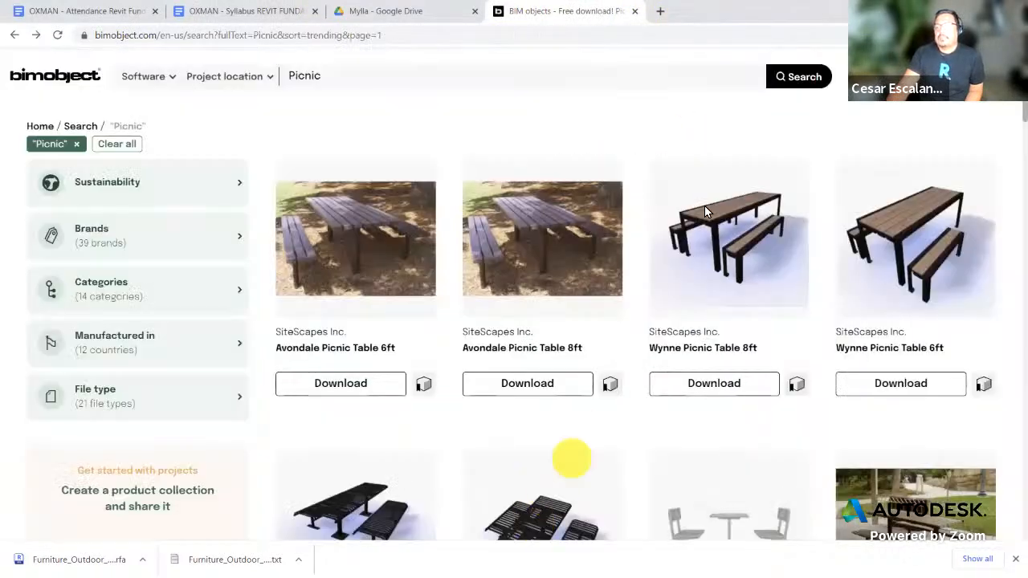
scroll(719, 263, down, 3)
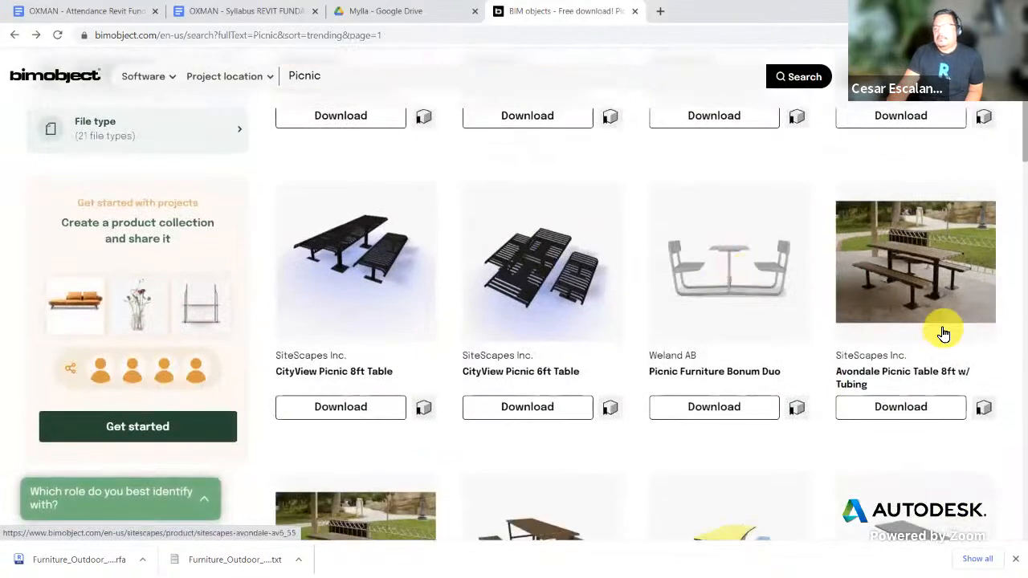
scroll(941, 333, down, 2)
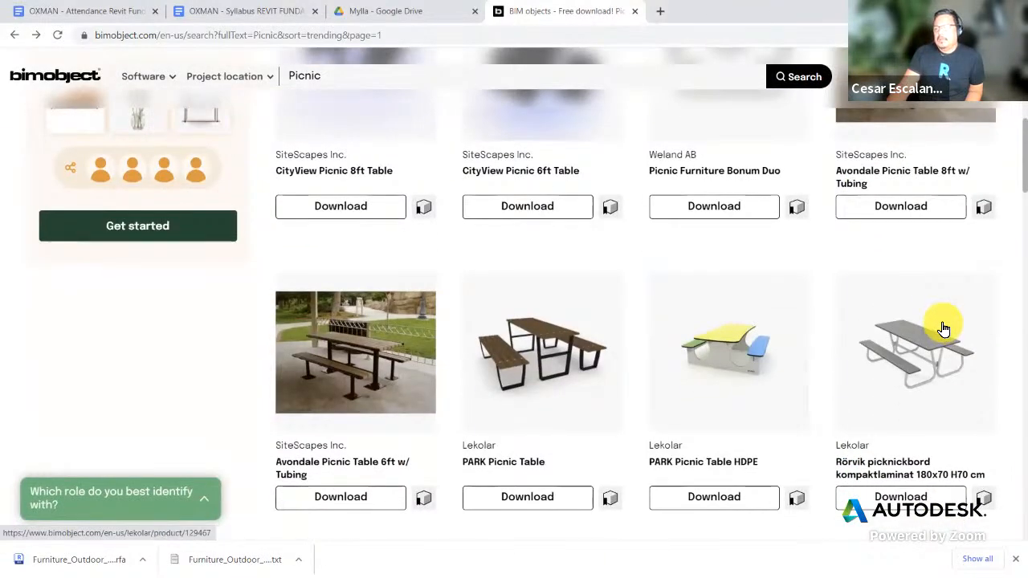
scroll(943, 332, down, 2)
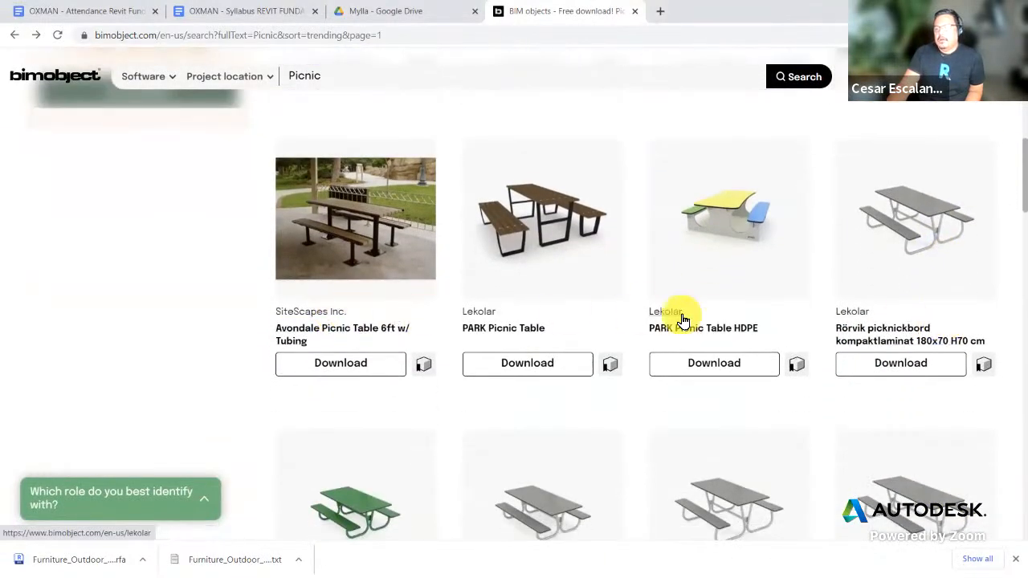
scroll(682, 317, down, 2)
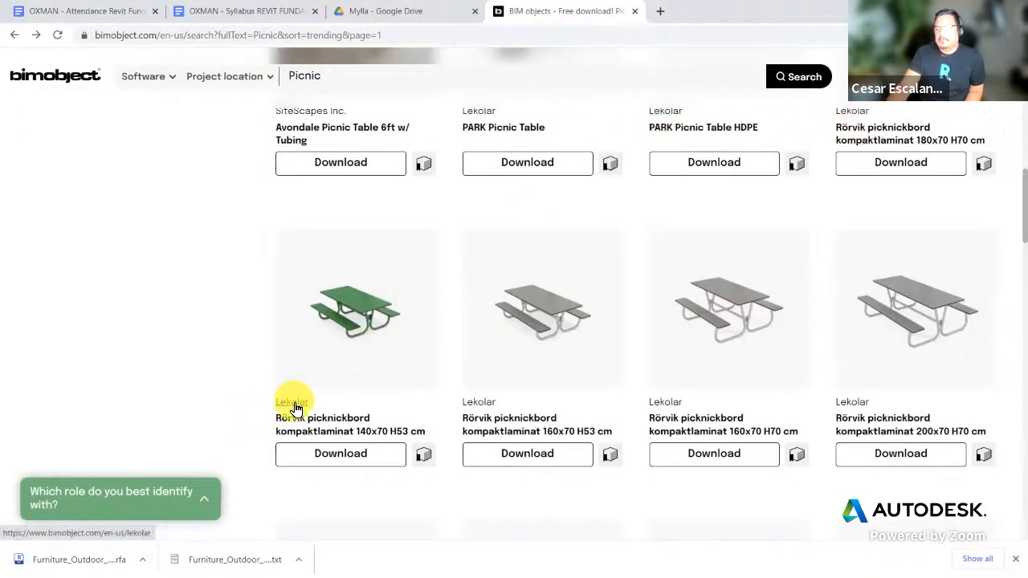
scroll(699, 367, down, 7)
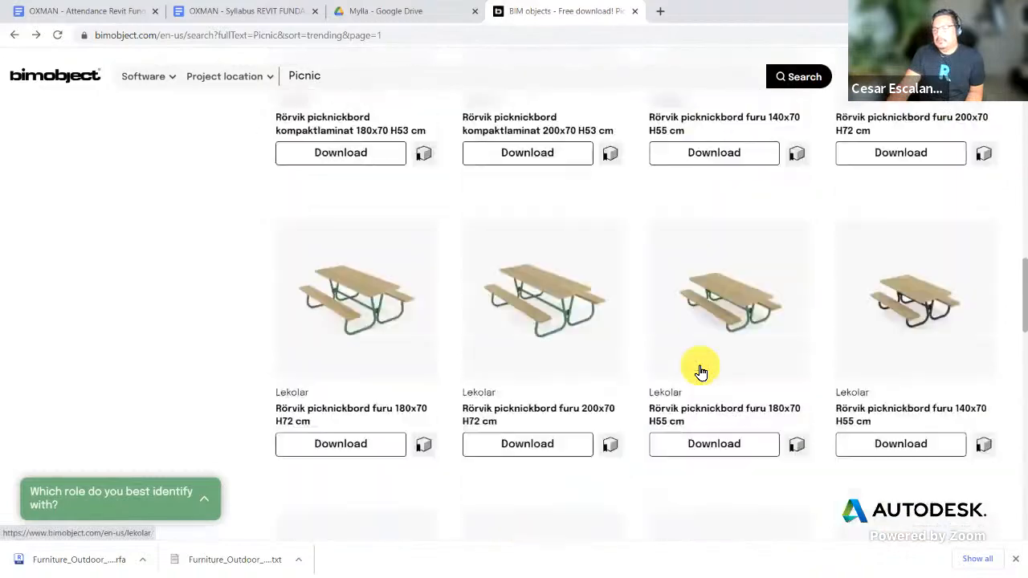
scroll(702, 369, down, 10)
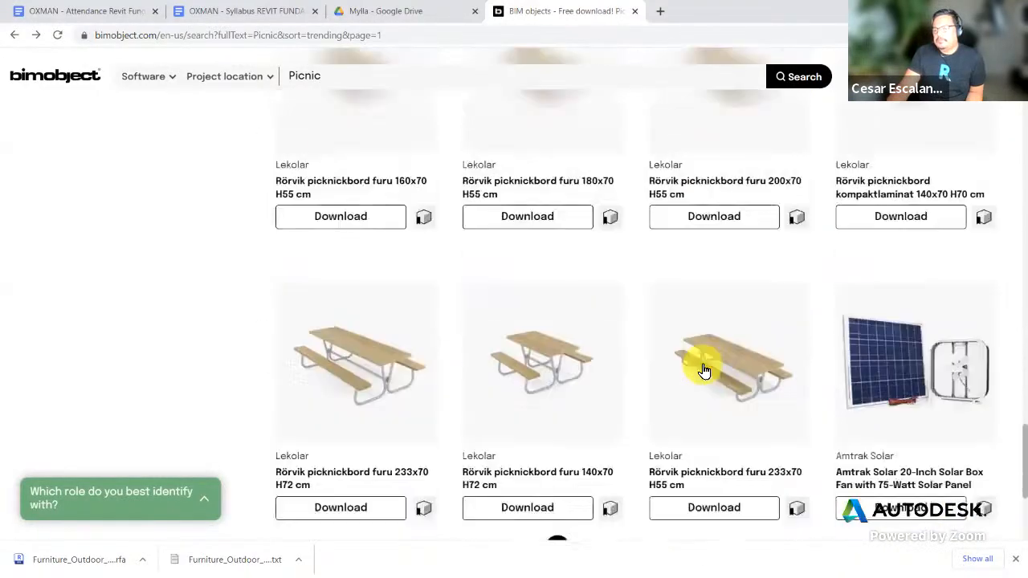
scroll(703, 365, up, 2)
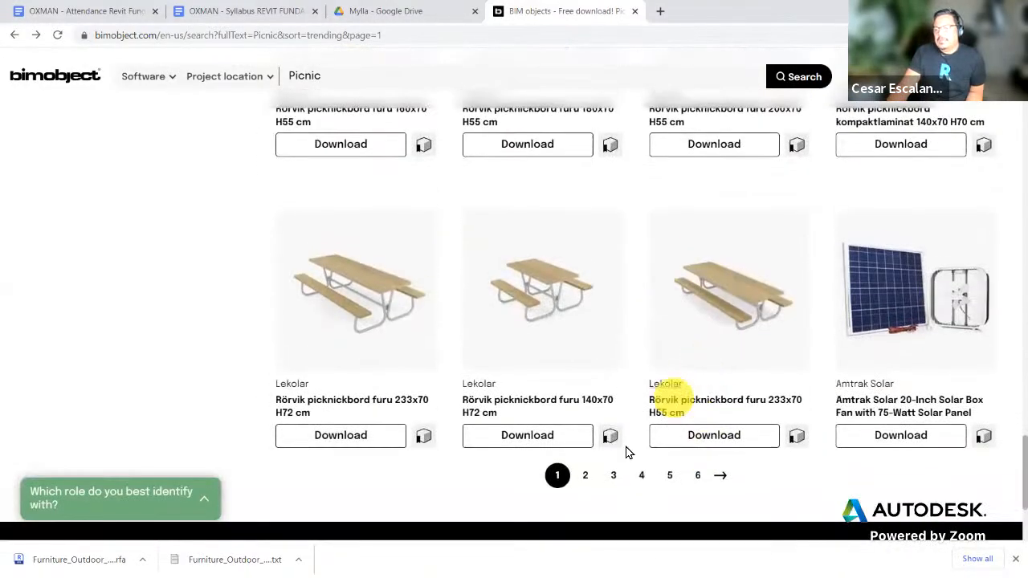
Step: Go to page 2 of the Picnic results and expand the Brands filter list
click(584, 477)
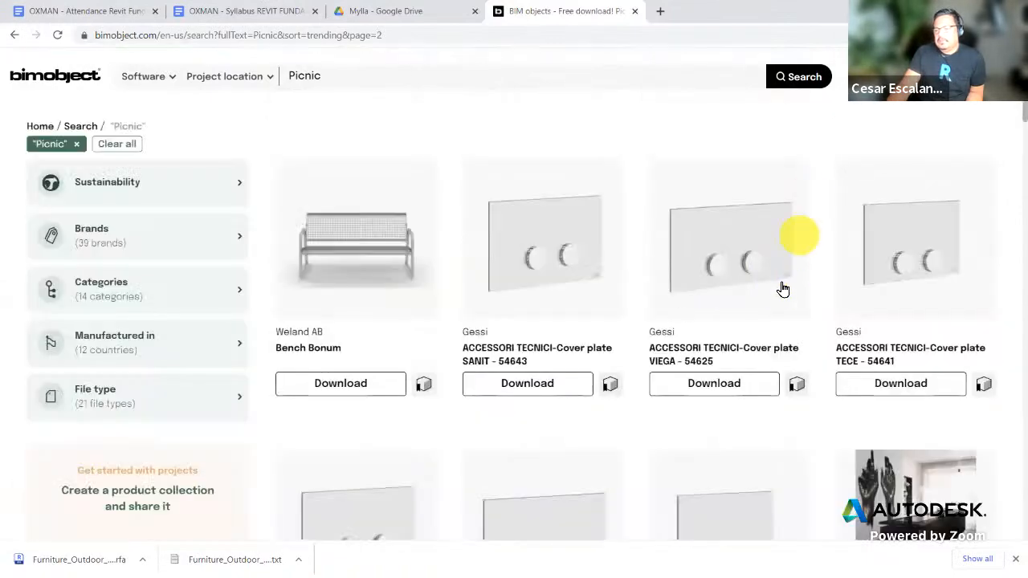
scroll(649, 333, down, 6)
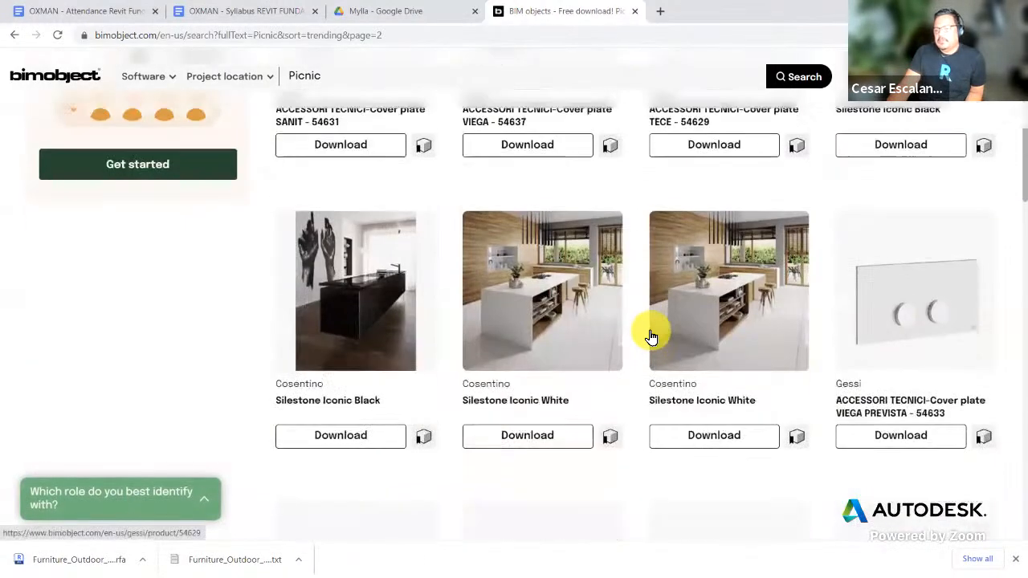
scroll(651, 336, up, 6)
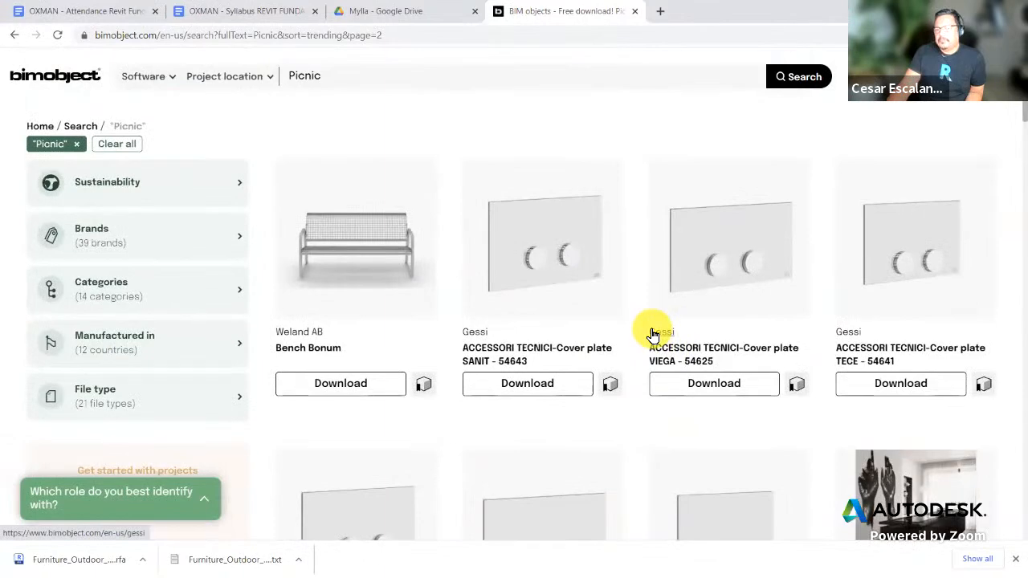
click(236, 238)
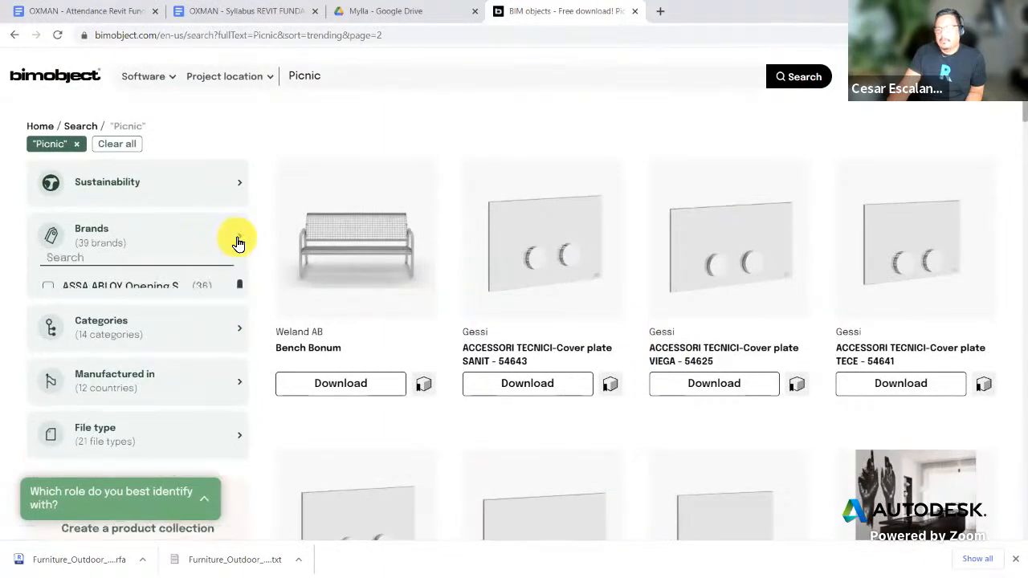
scroll(240, 255, down, 3)
scroll(241, 252, up, 1)
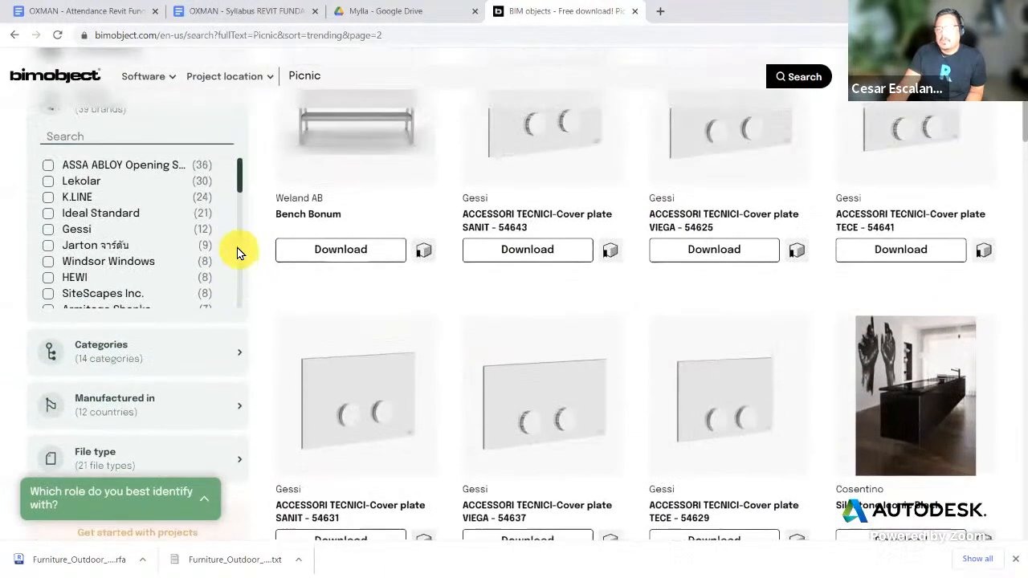
scroll(239, 319, up, 2)
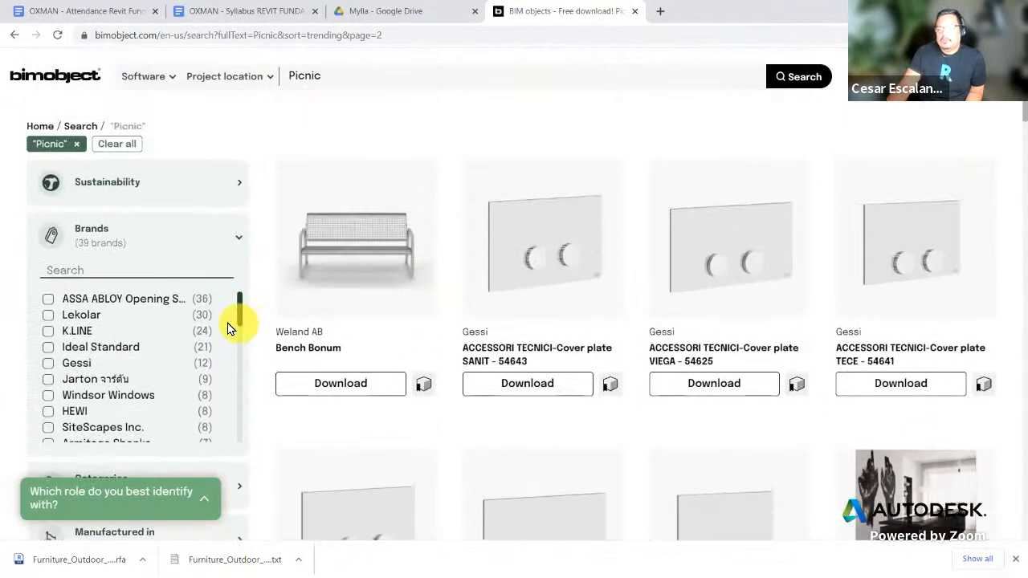
mouse_move(239, 312)
mouse_down()
mouse_move(235, 431)
mouse_move(246, 315)
mouse_up()
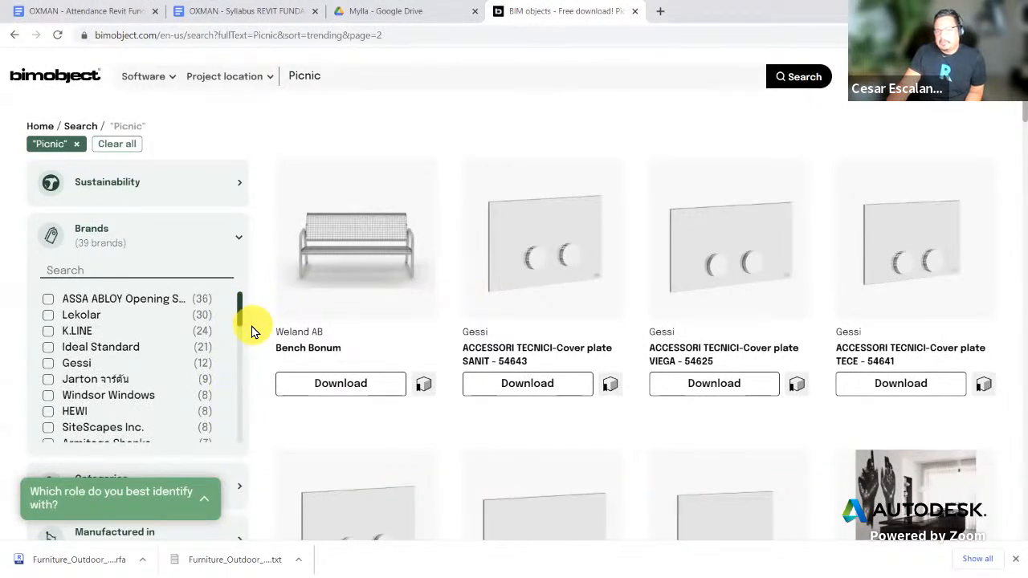
scroll(251, 332, down, 1)
scroll(214, 329, down, 3)
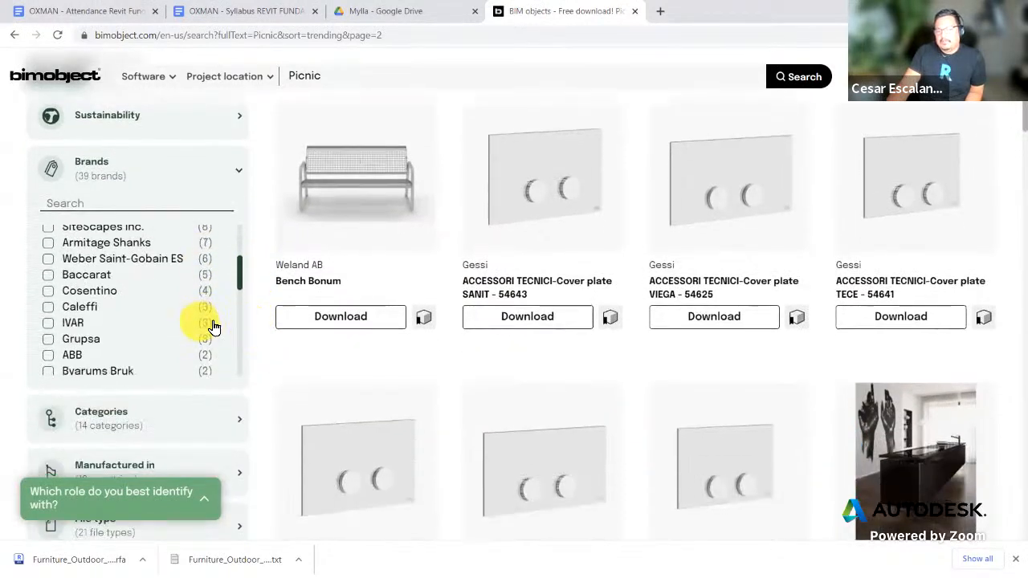
scroll(200, 329, down, 5)
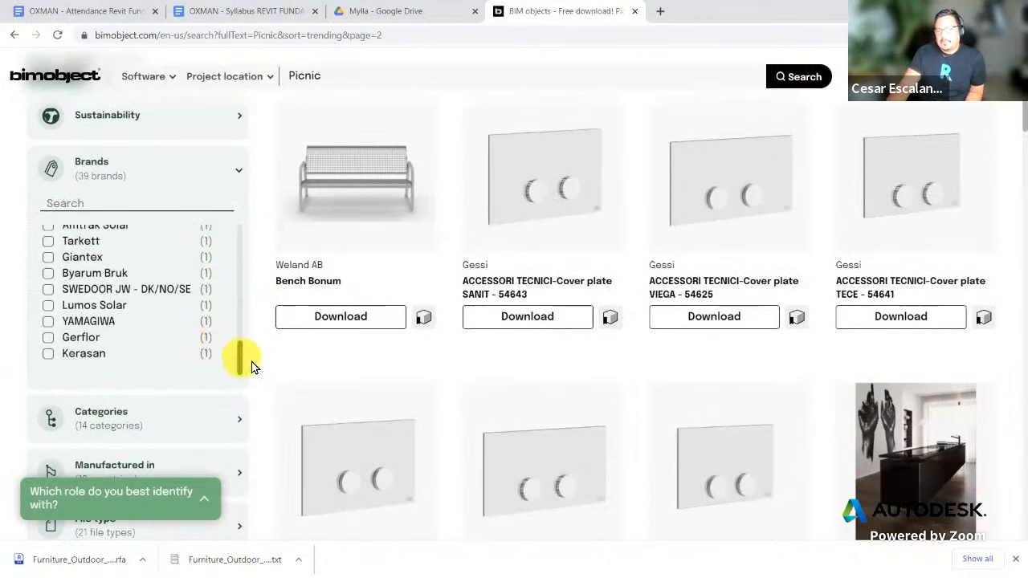
scroll(249, 364, down, 2)
Step: Expand the Categories and Manufactured in filter lists
click(211, 231)
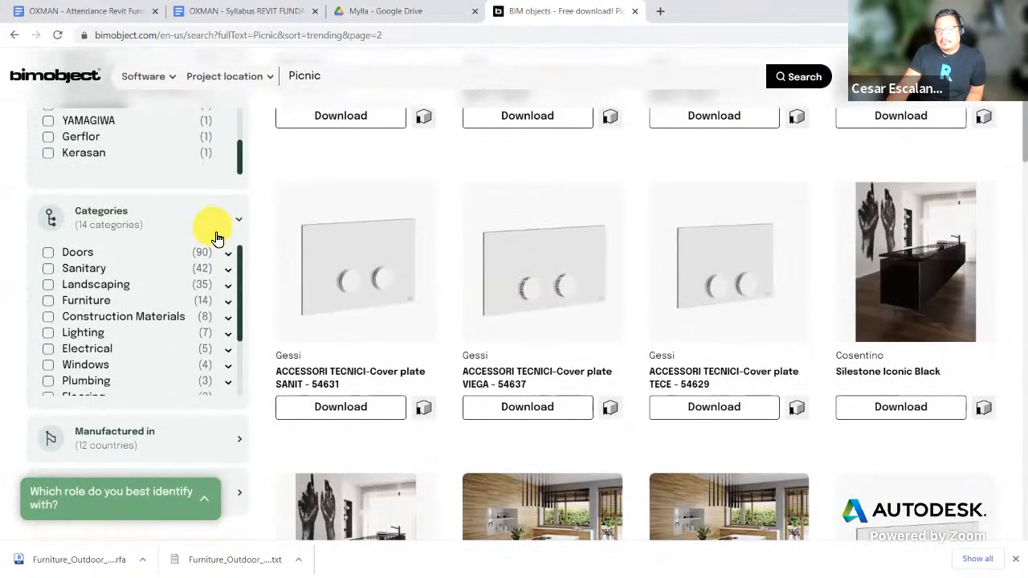
scroll(239, 310, down, 3)
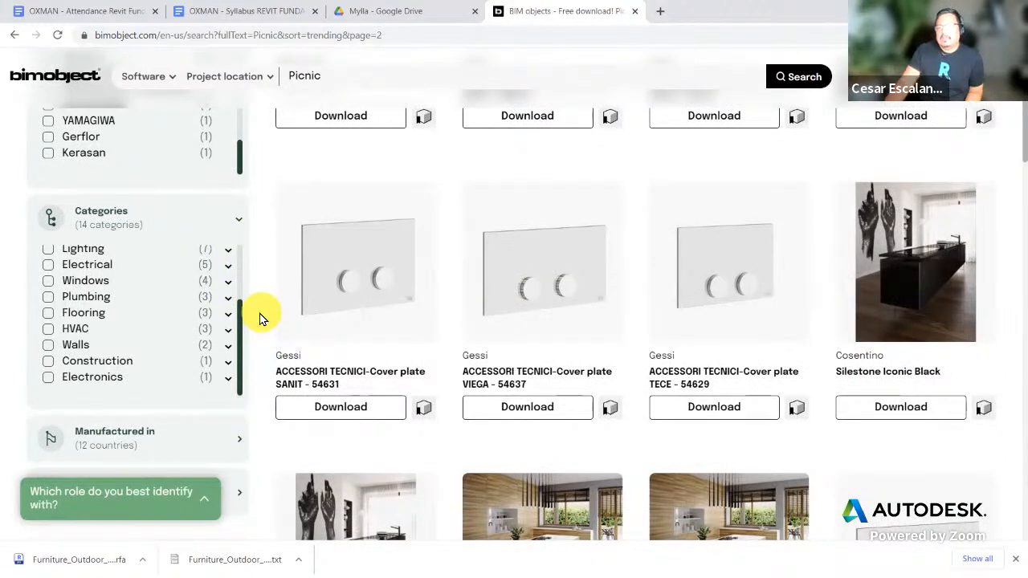
scroll(259, 315, down, 3)
click(221, 250)
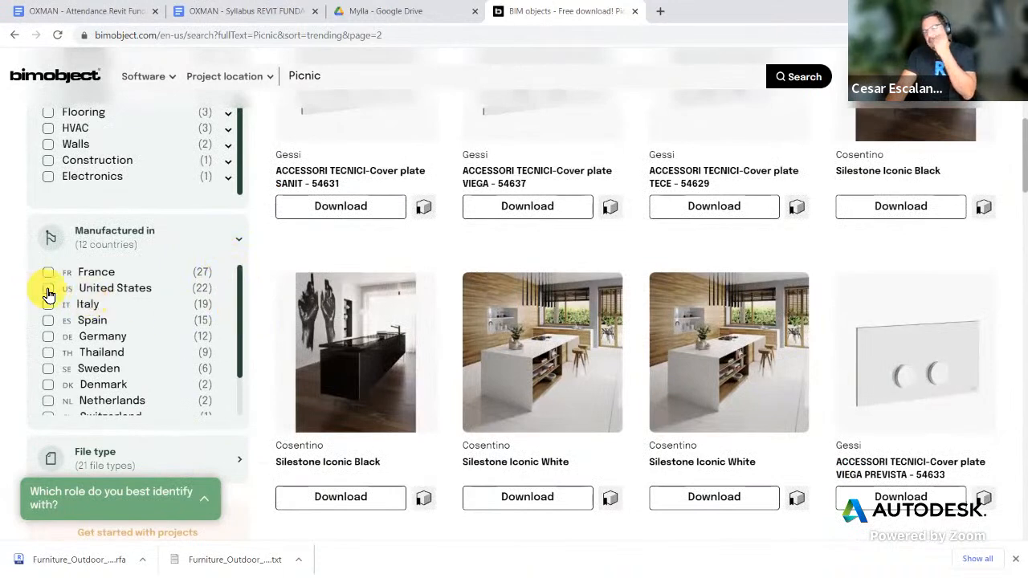
scroll(131, 316, down, 2)
scroll(131, 314, up, 2)
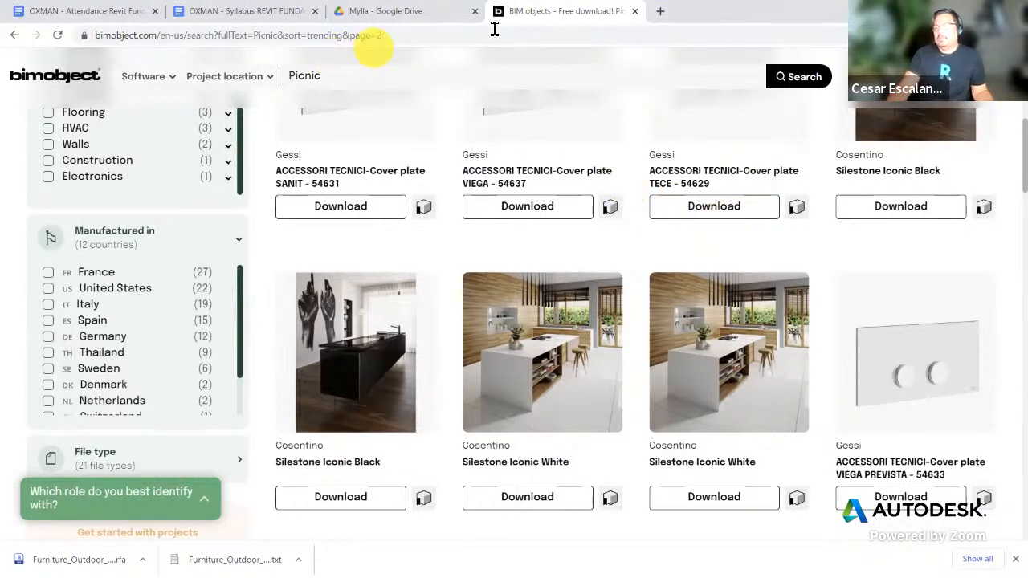
Step: Load revitcity.com in a new browser tab
click(661, 11)
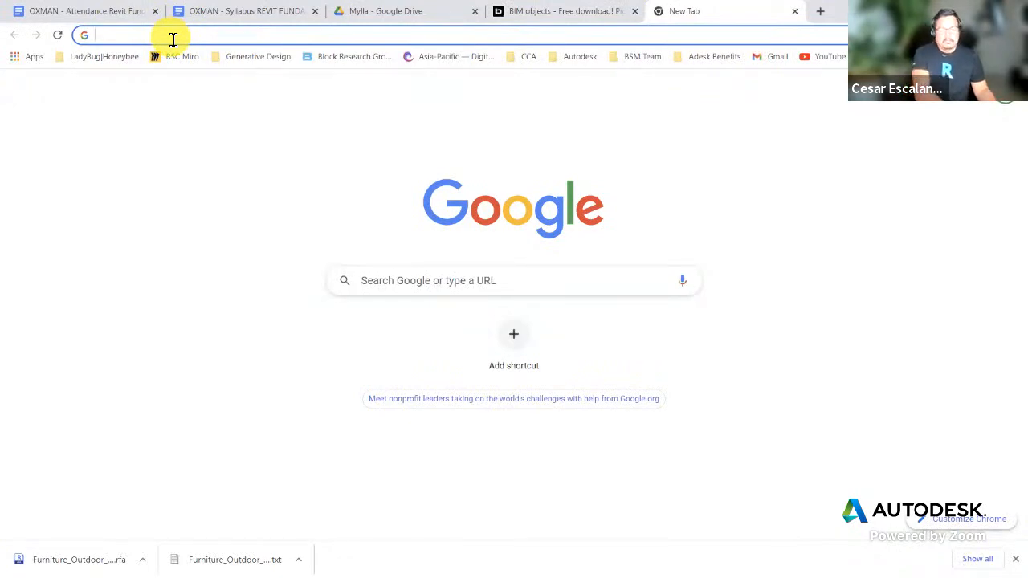
text(revitcity.co)
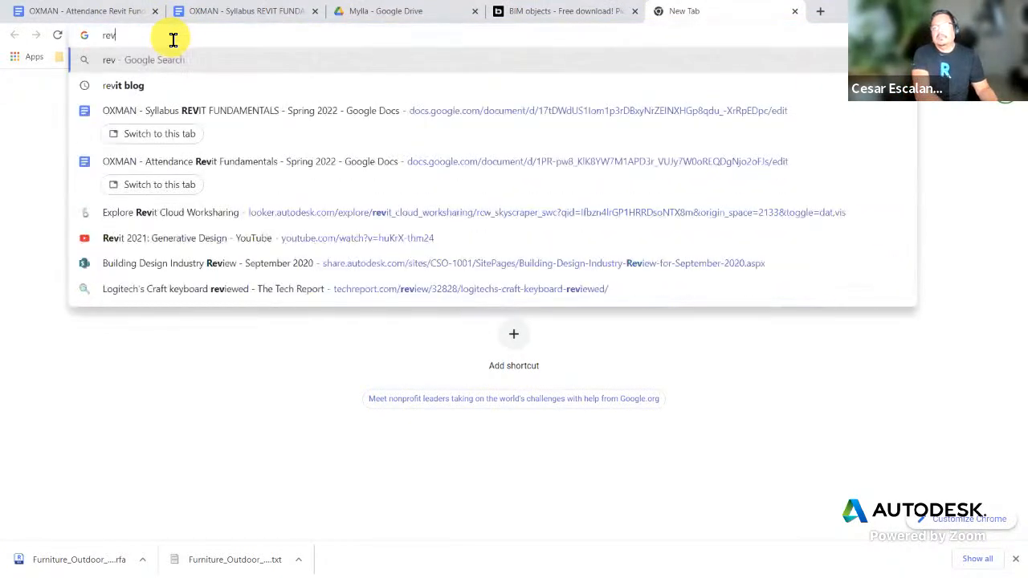
text(m)
key(Return)
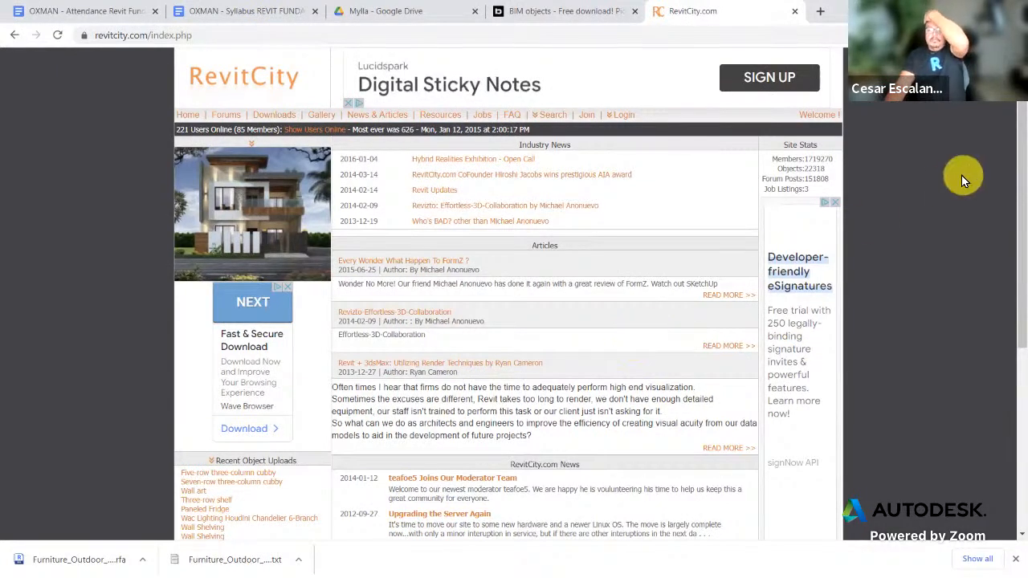
Step: Copy the revitcity.com address from the address bar
scroll(917, 257, down, 3)
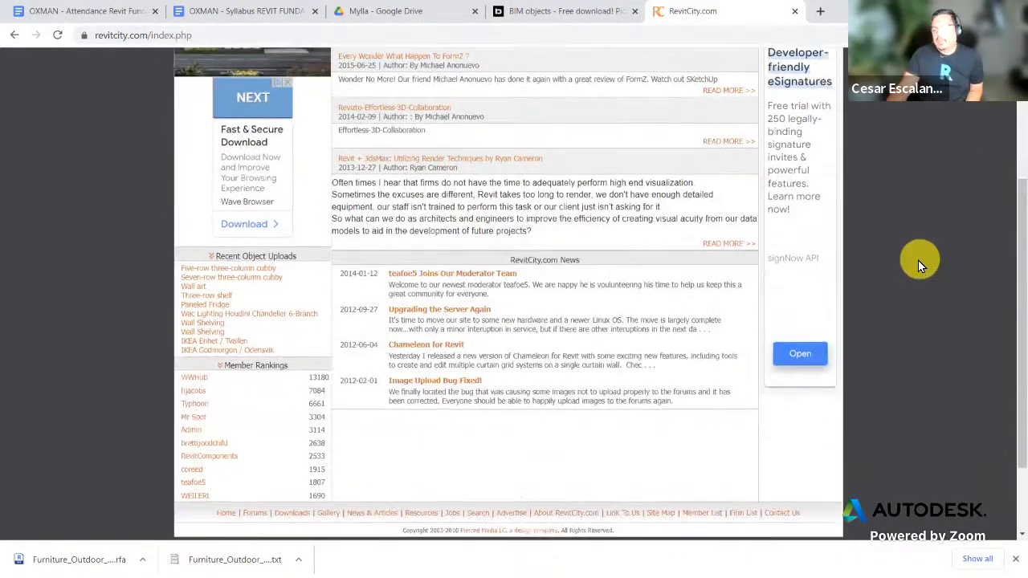
scroll(917, 260, down, 2)
scroll(914, 260, up, 4)
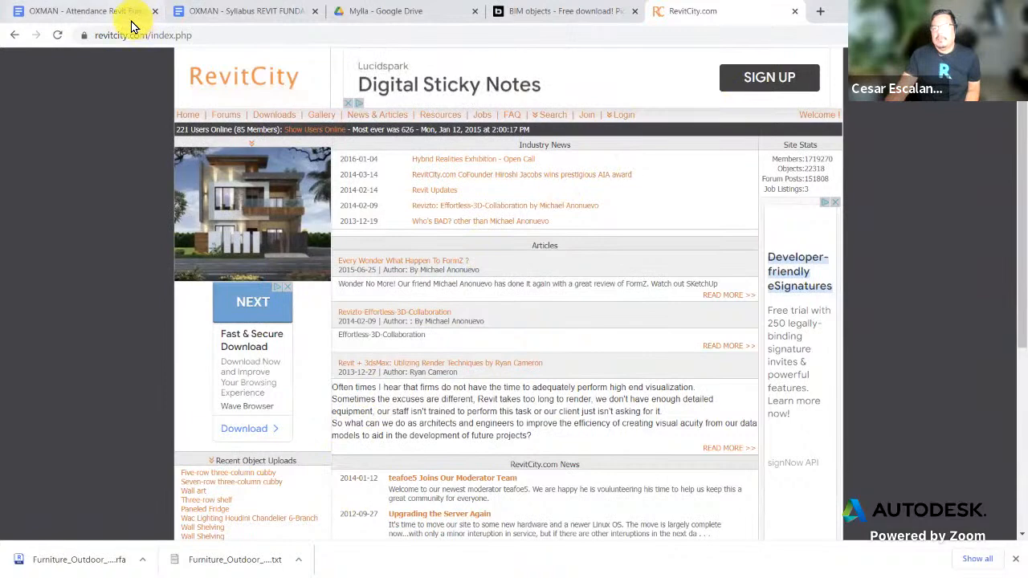
click(238, 36)
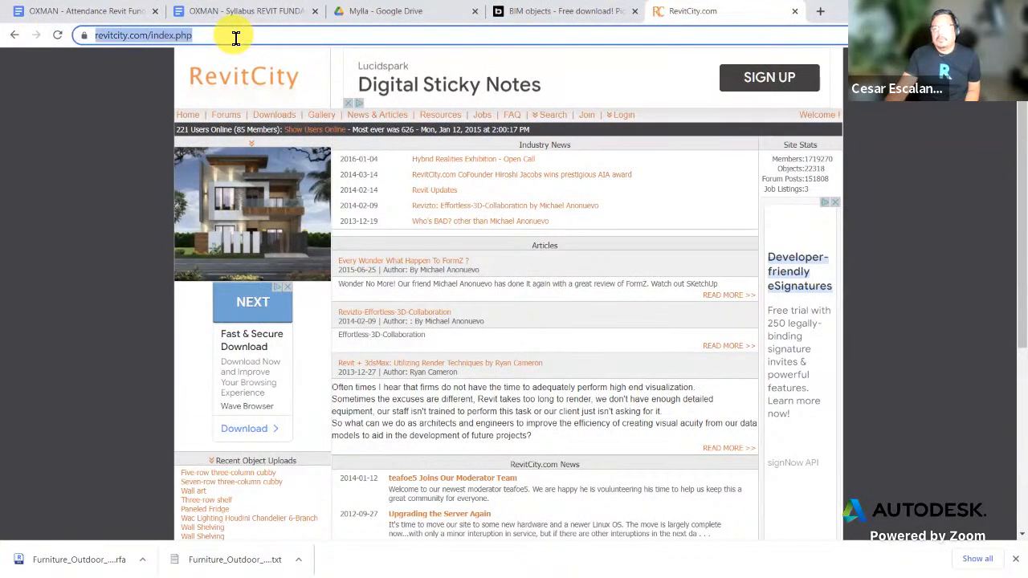
right_click(236, 37)
click(278, 112)
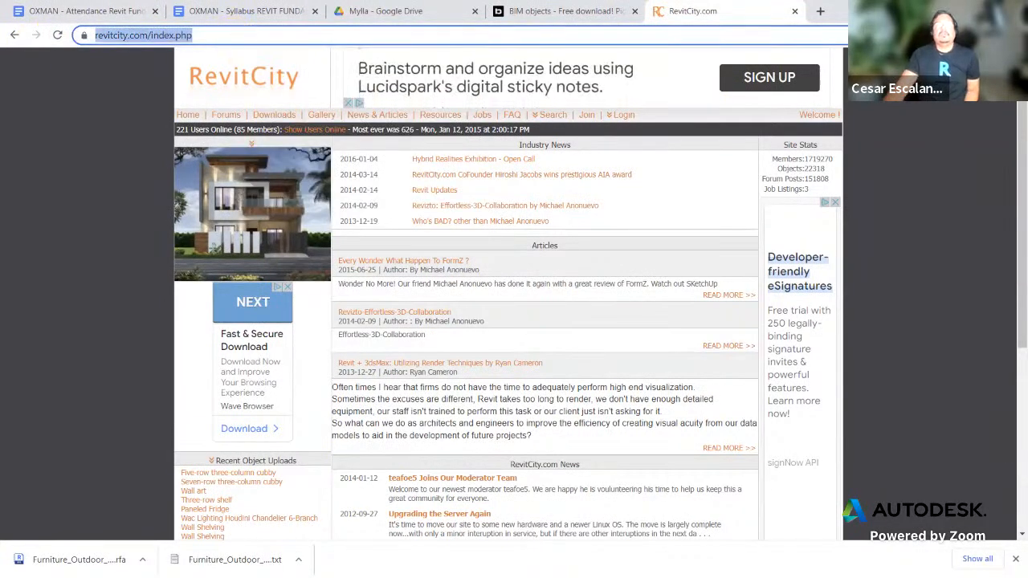
Step: Glance at the Google Drive and BIMobject tabs, then return to RevitCity
click(417, 16)
click(534, 19)
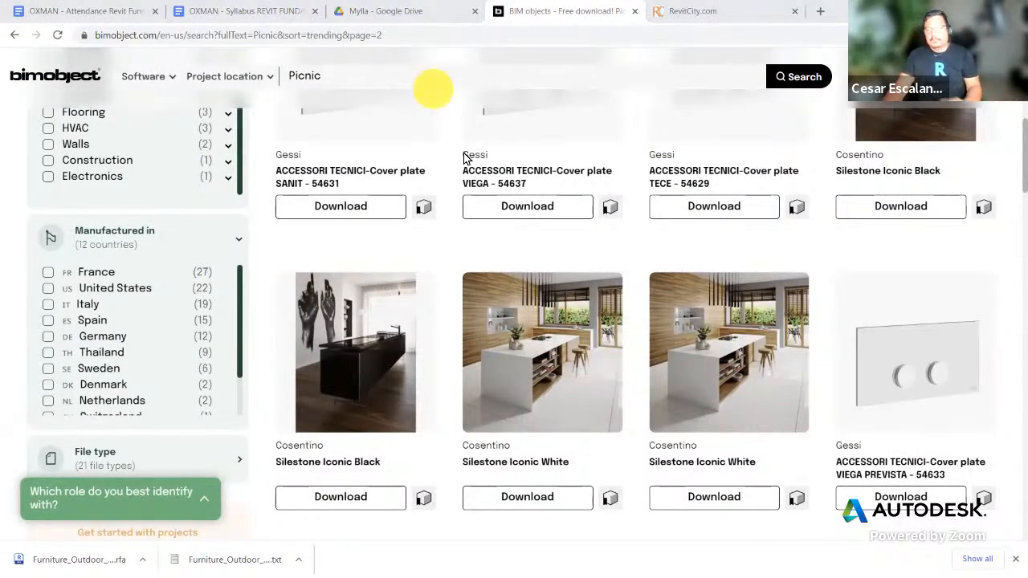
click(716, 12)
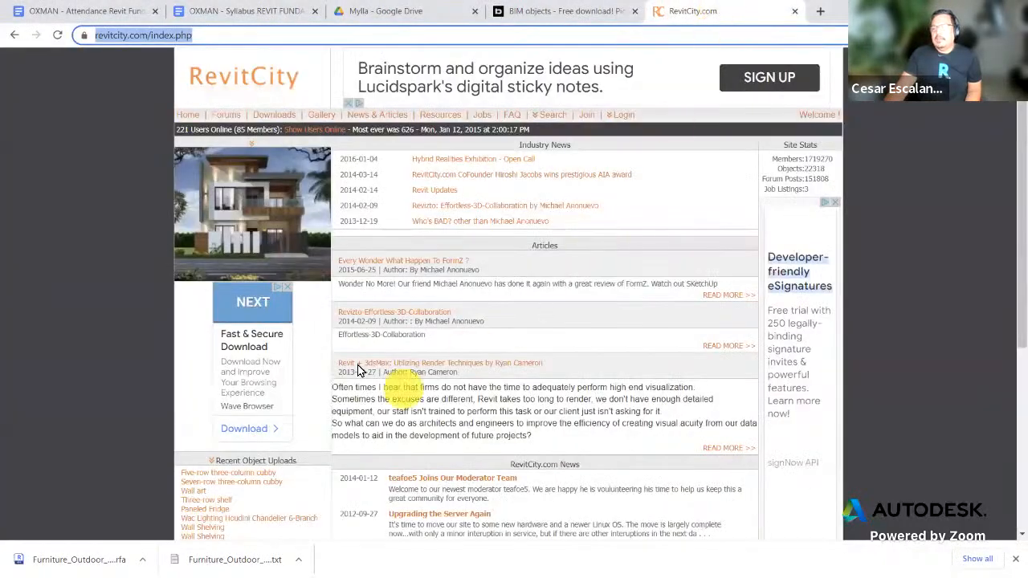
Step: Search RevitCity's downloads for 'picnic table' and scroll through the results
click(273, 115)
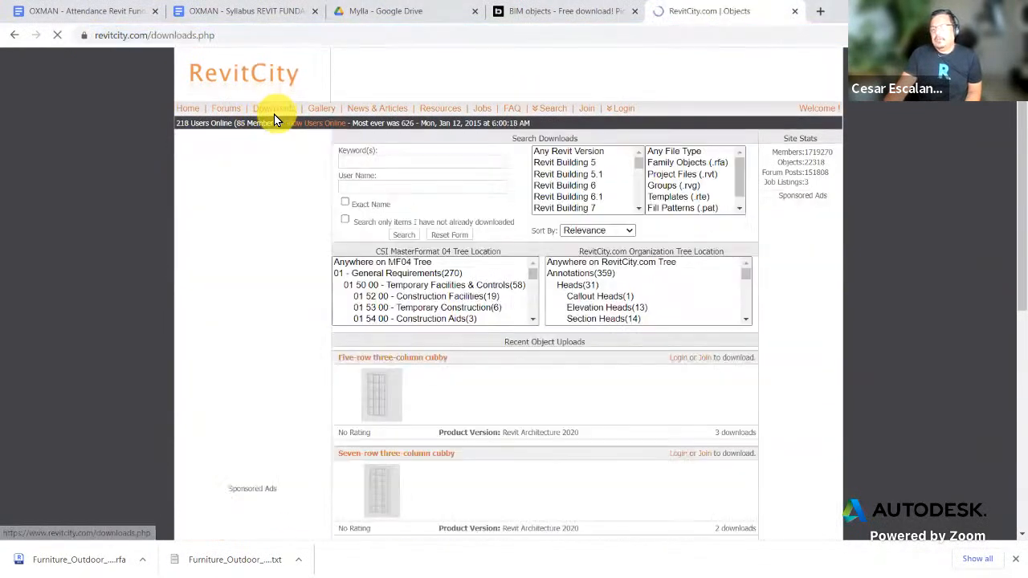
drag(327, 208, 333, 184)
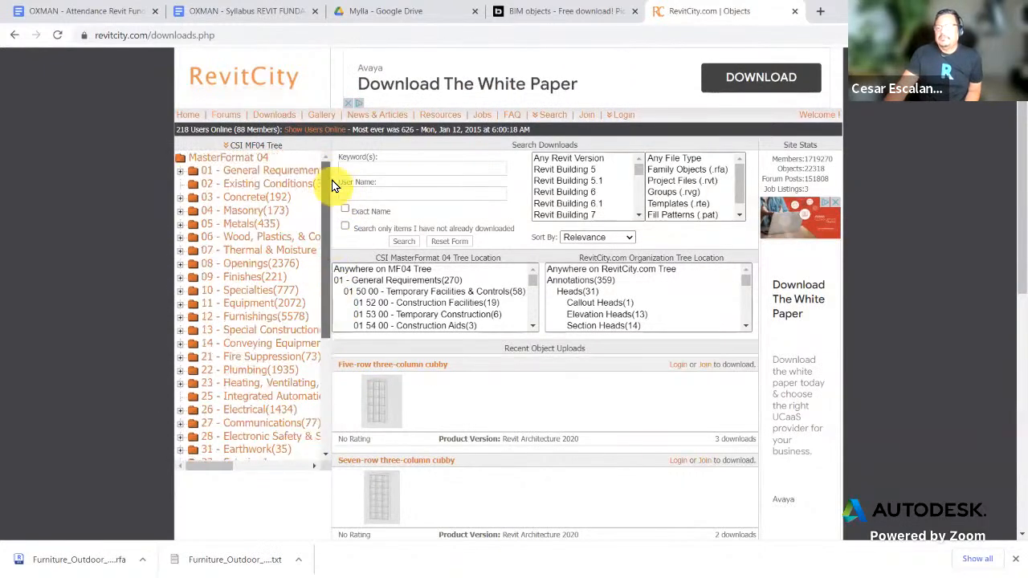
click(378, 170)
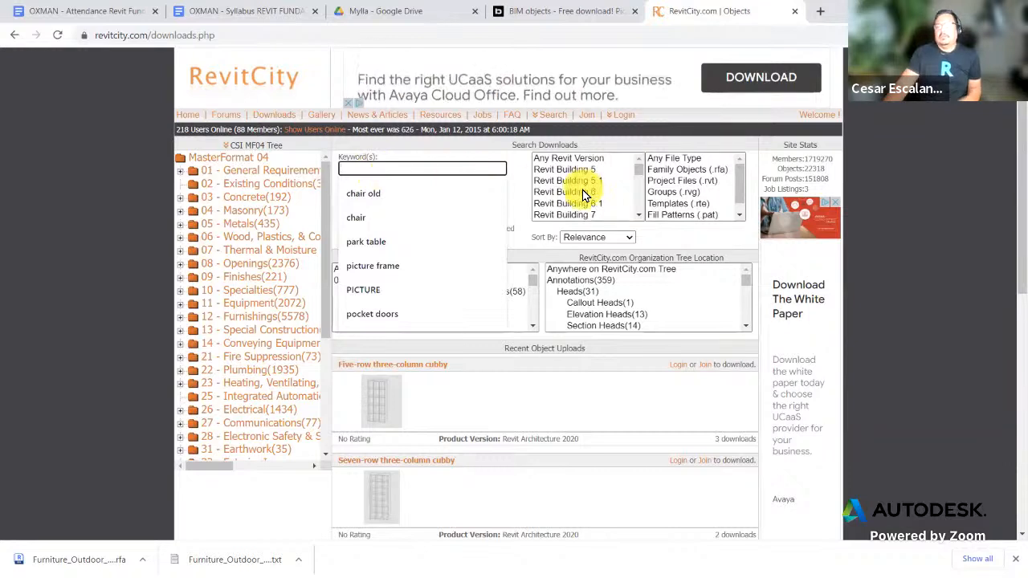
text(picnic table)
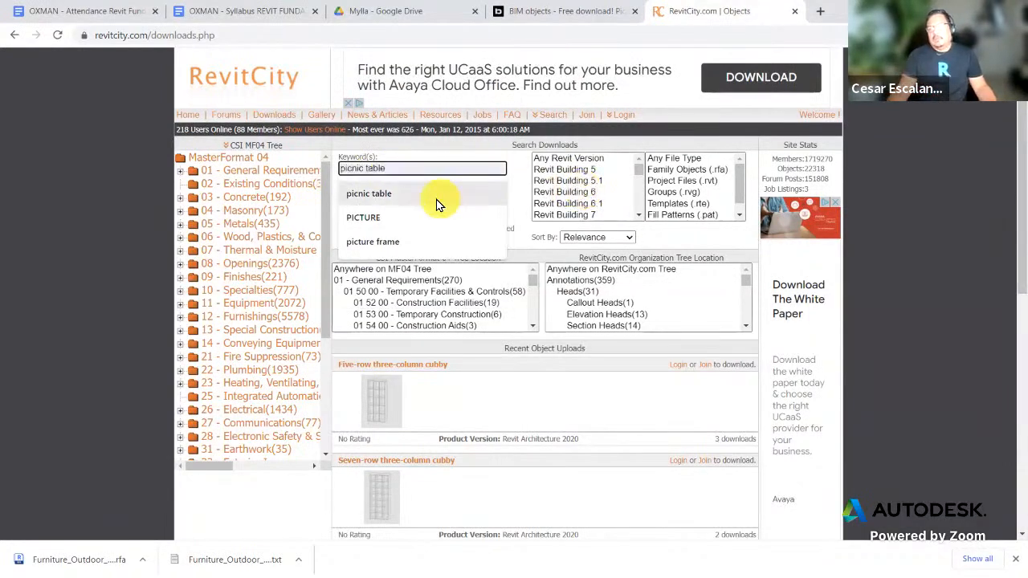
click(413, 200)
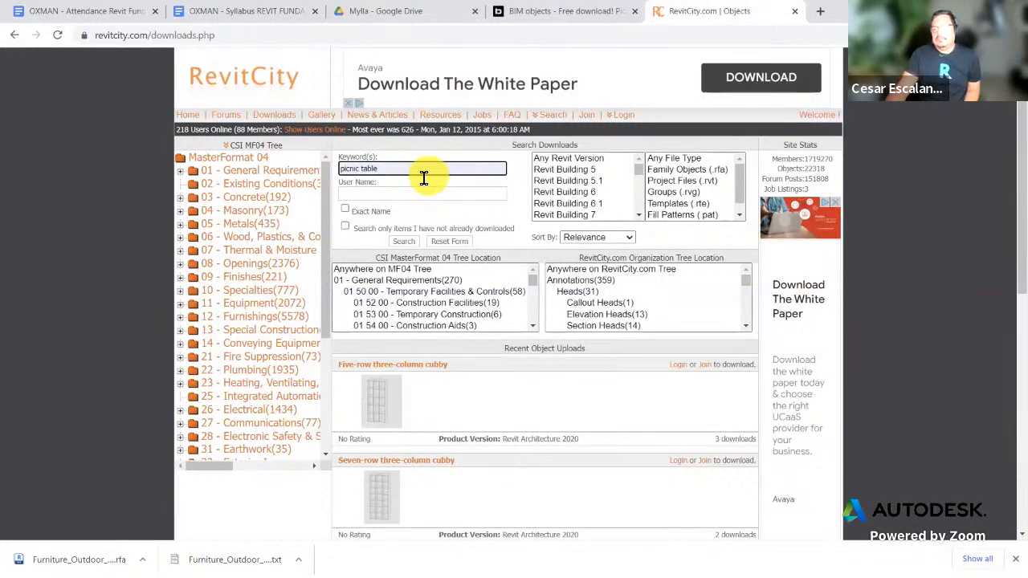
click(404, 242)
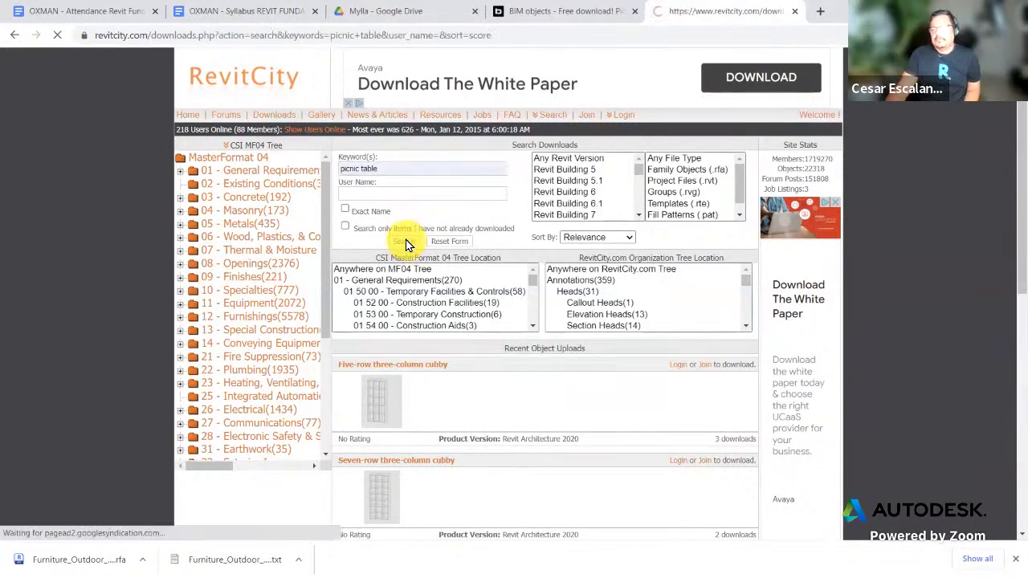
scroll(568, 330, down, 2)
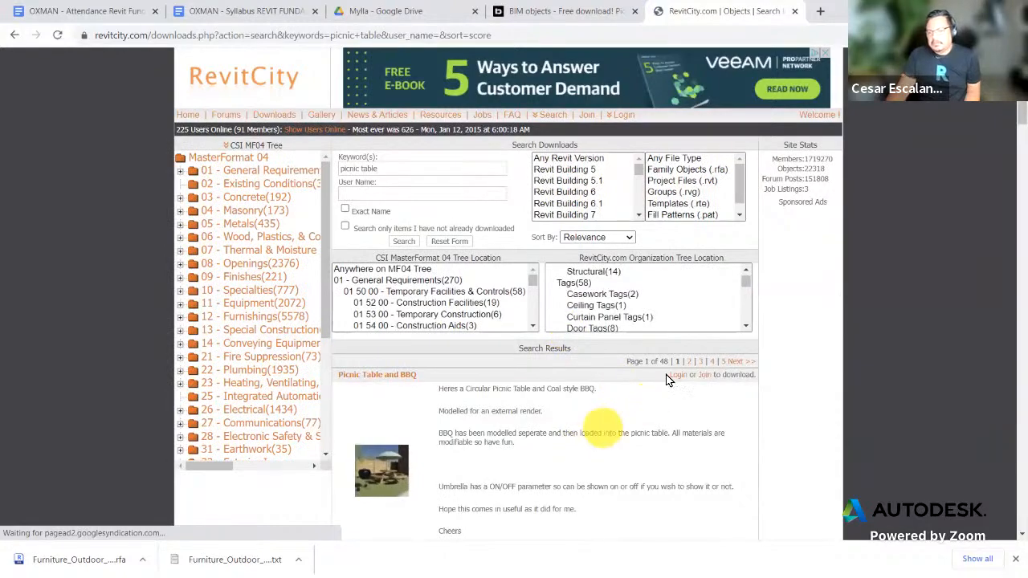
scroll(722, 389, down, 3)
scroll(723, 393, down, 2)
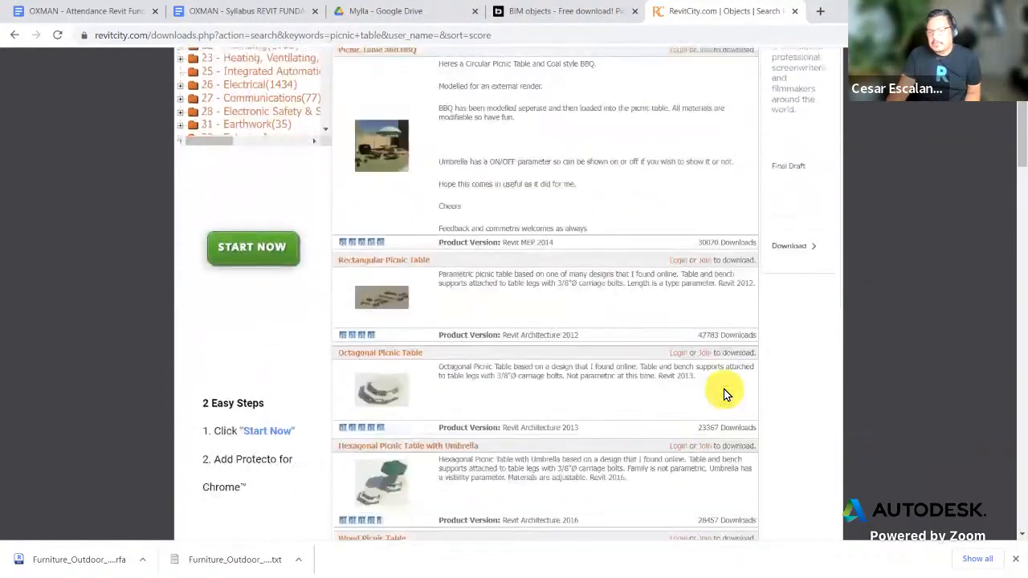
scroll(723, 393, down, 4)
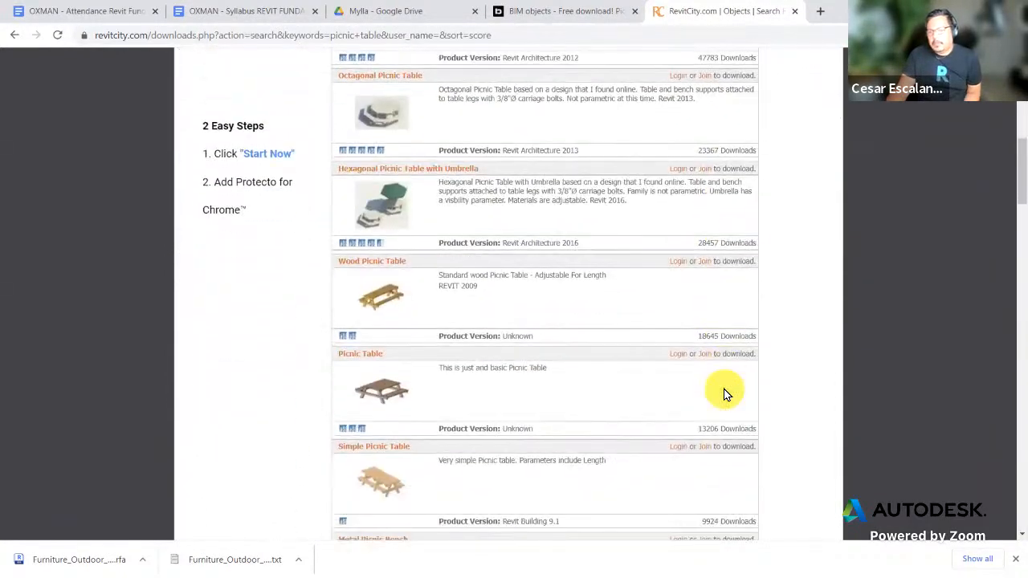
click(386, 269)
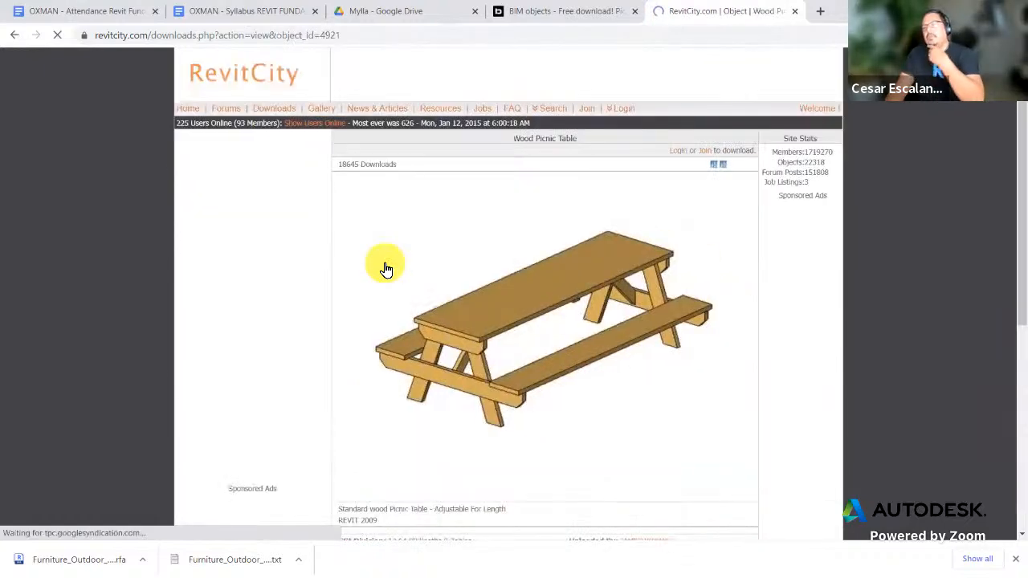
scroll(680, 289, down, 3)
scroll(680, 291, down, 2)
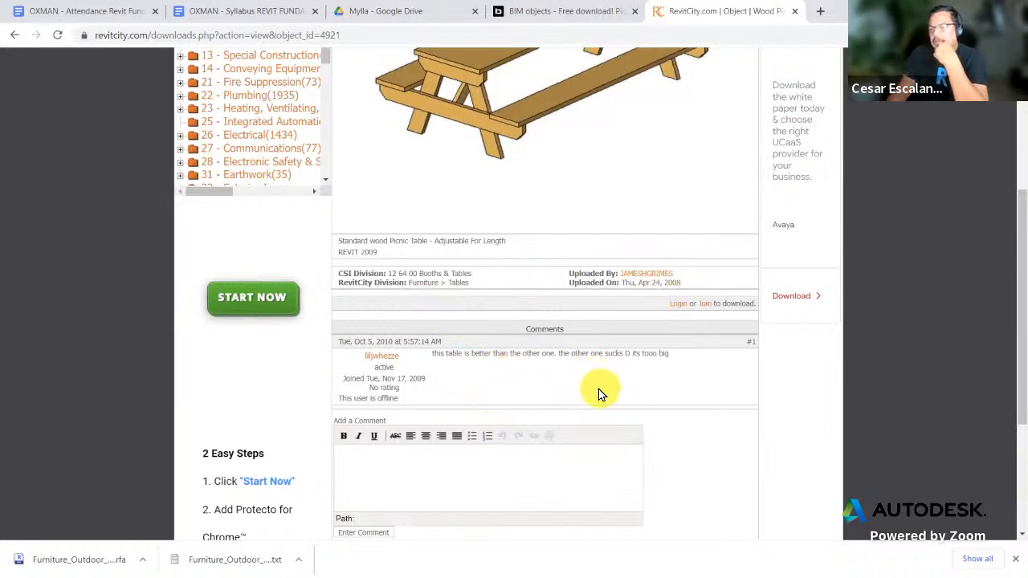
scroll(598, 394, up, 2)
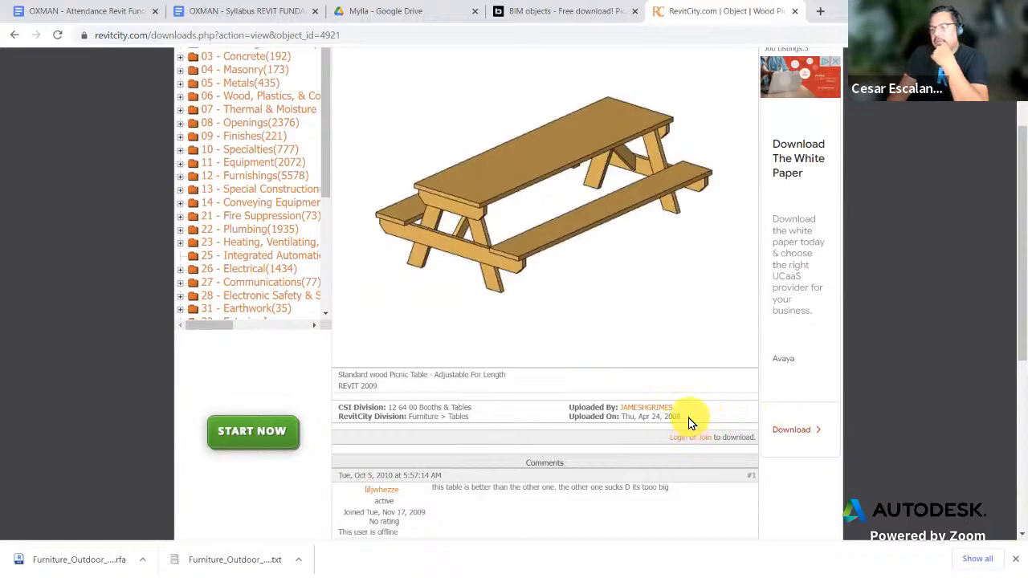
scroll(468, 316, up, 3)
click(15, 35)
scroll(618, 381, down, 3)
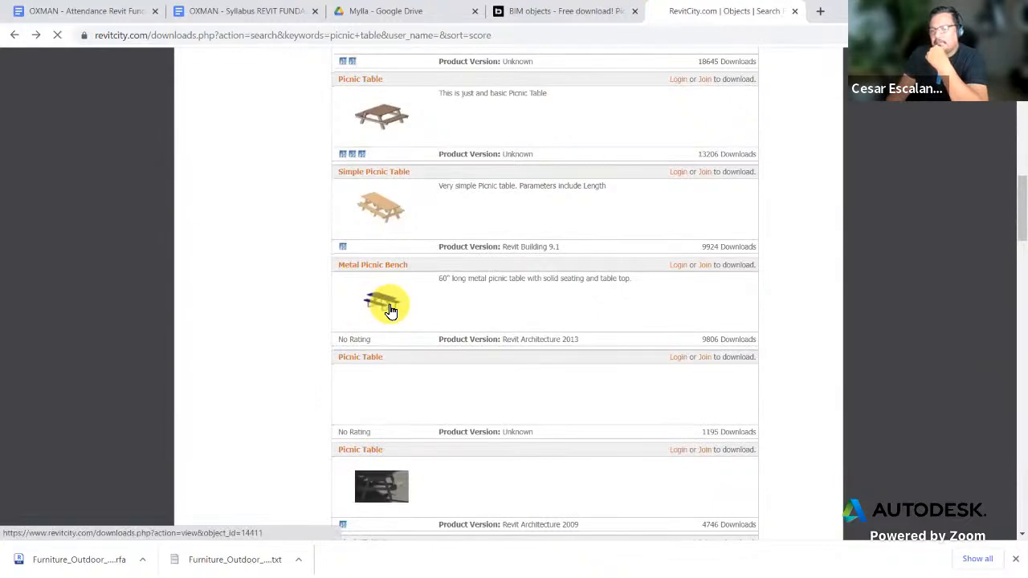
Step: Open RevitCity's Metal Picnic Bench object page and log in with the saved account
click(388, 305)
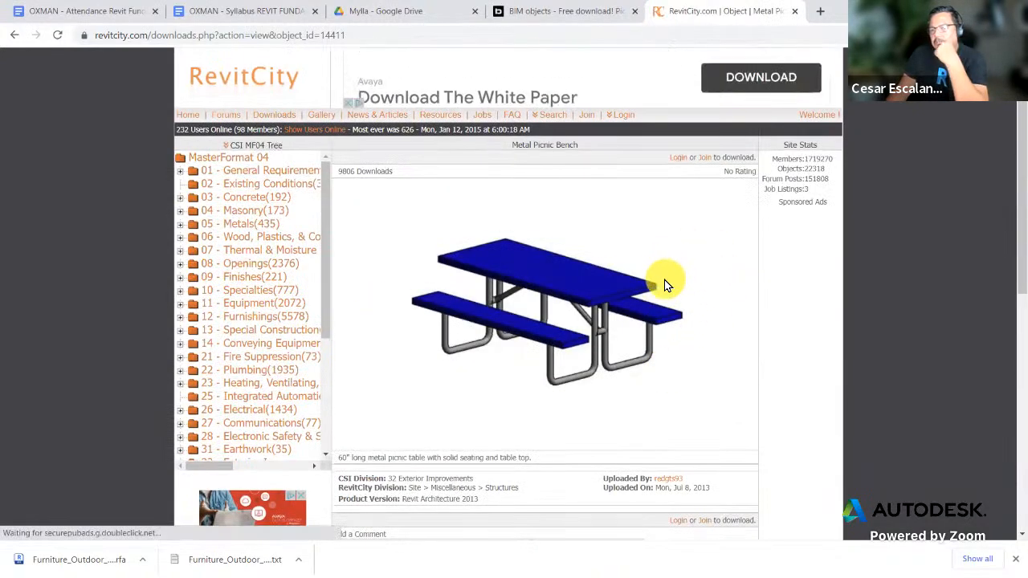
scroll(665, 285, down, 3)
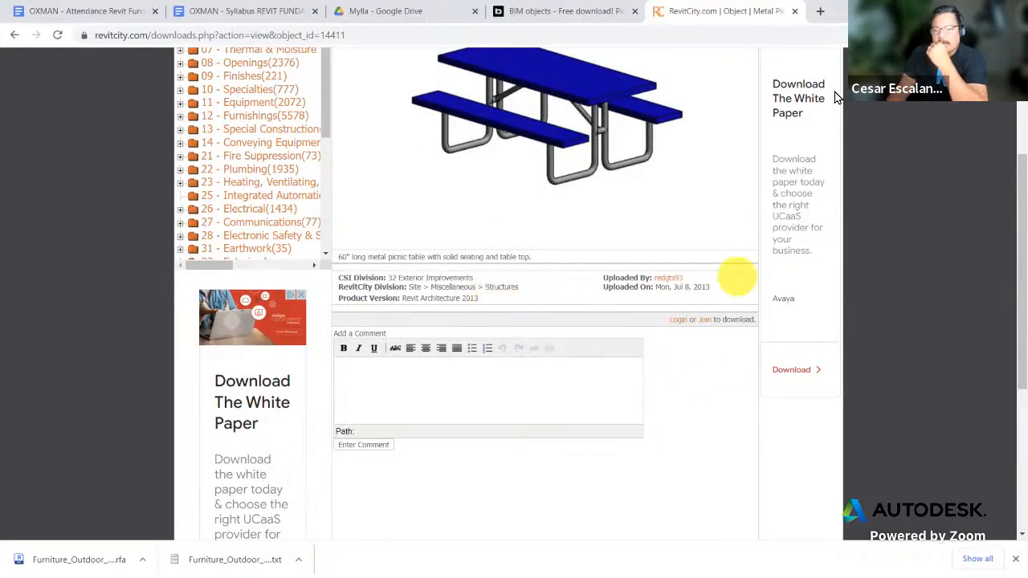
scroll(722, 297, up, 2)
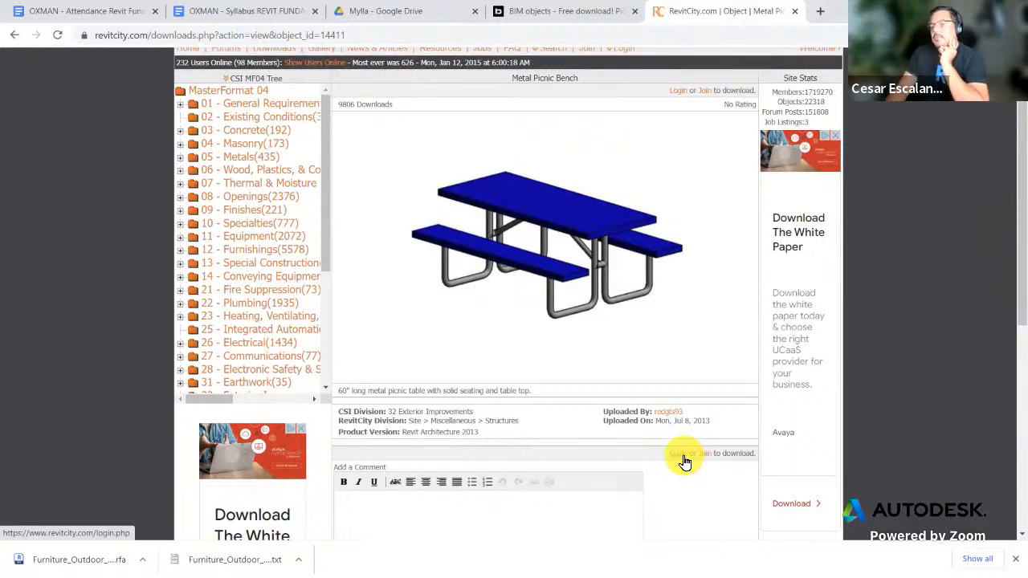
click(679, 456)
click(477, 227)
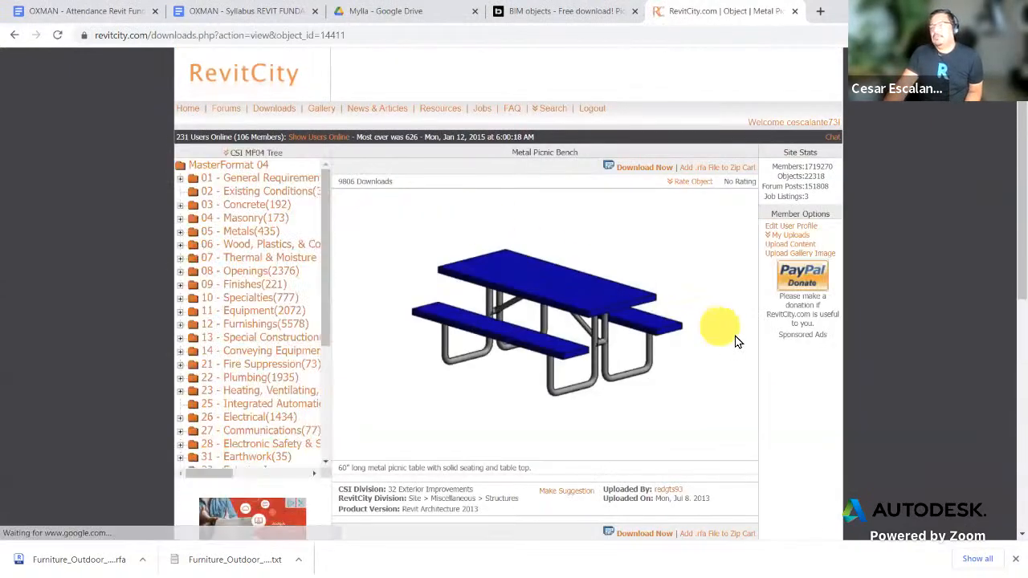
Step: Download the Metal Picnic Bench .rfa and open it in Revit
scroll(688, 340, down, 2)
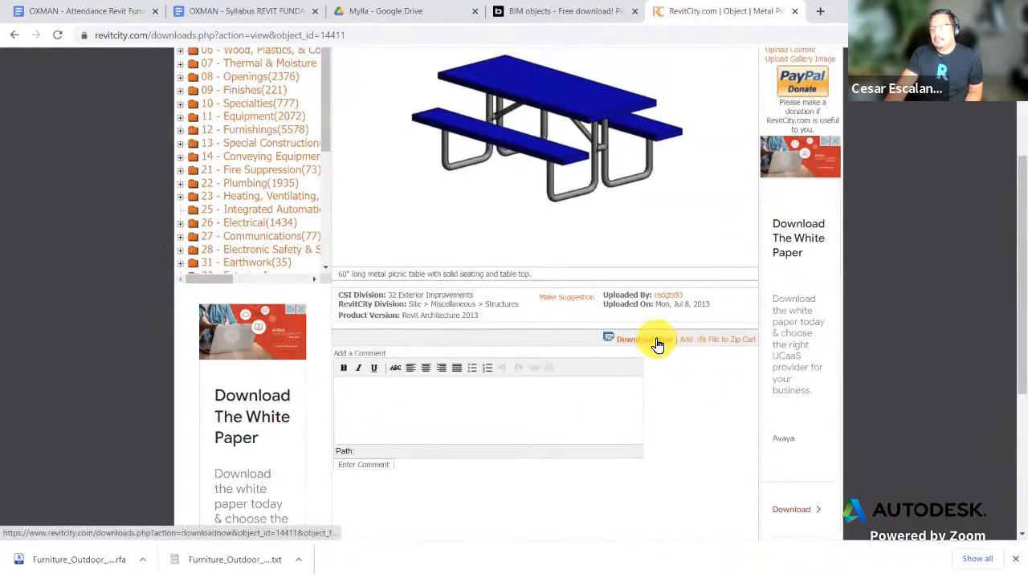
click(656, 343)
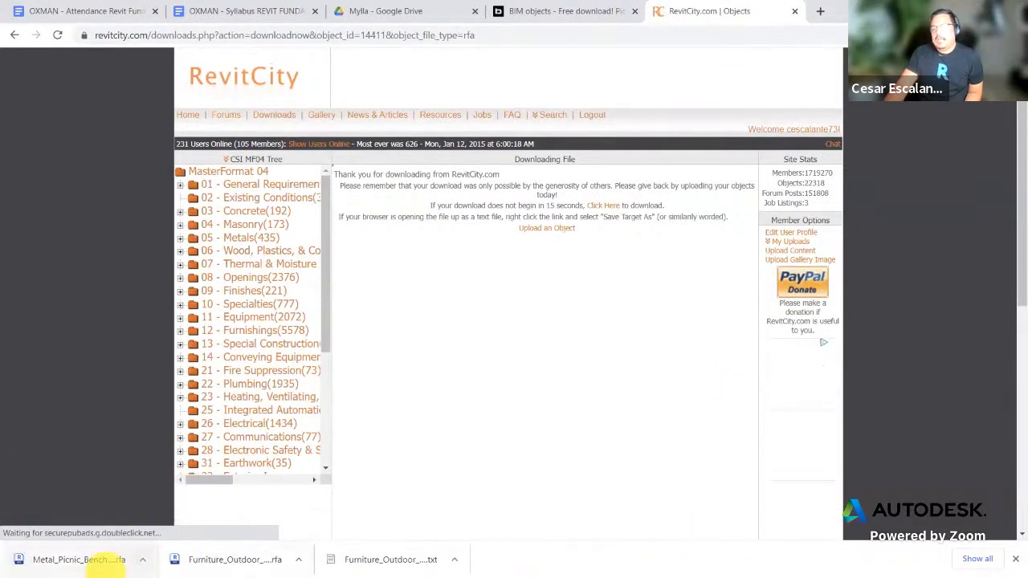
click(80, 559)
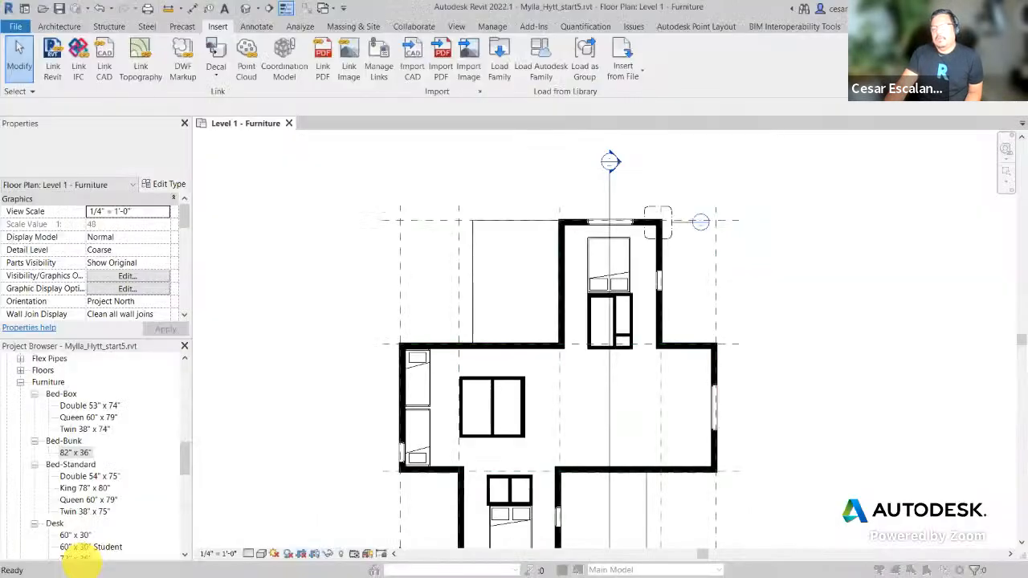
Step: Upgrade Metal_Picnic_Bench_14411.rfa to Revit 2022 and orbit its 3D view
click(444, 284)
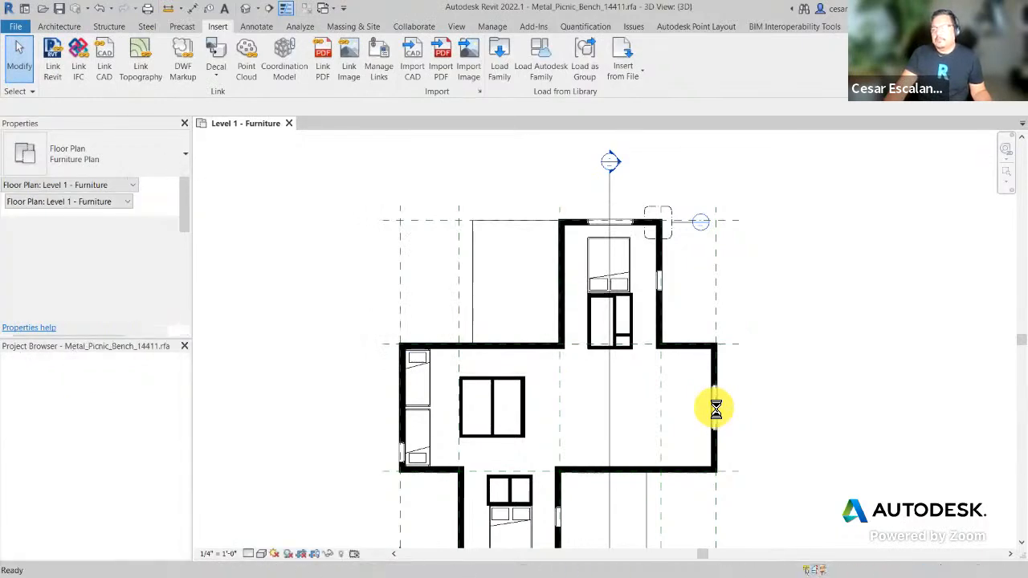
shift+middle_drag(538, 499, 784, 482)
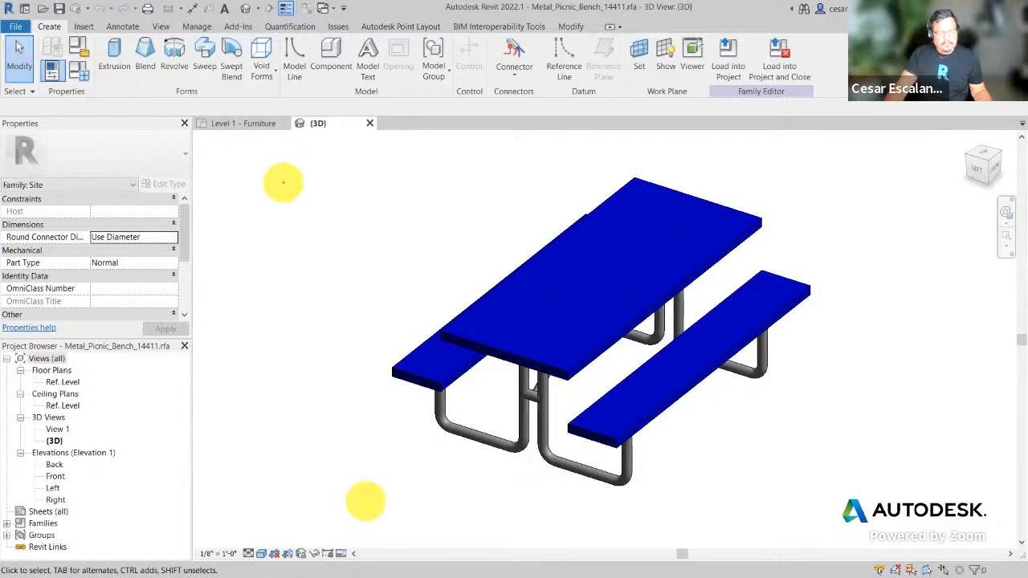
drag(282, 175, 282, 219)
text(Thi)
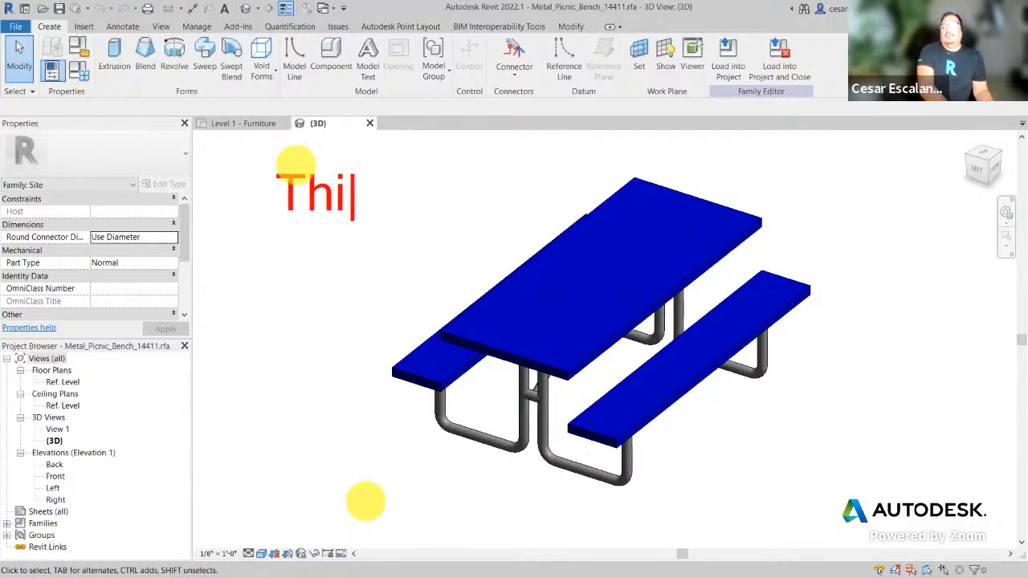
text(ngs to review in )
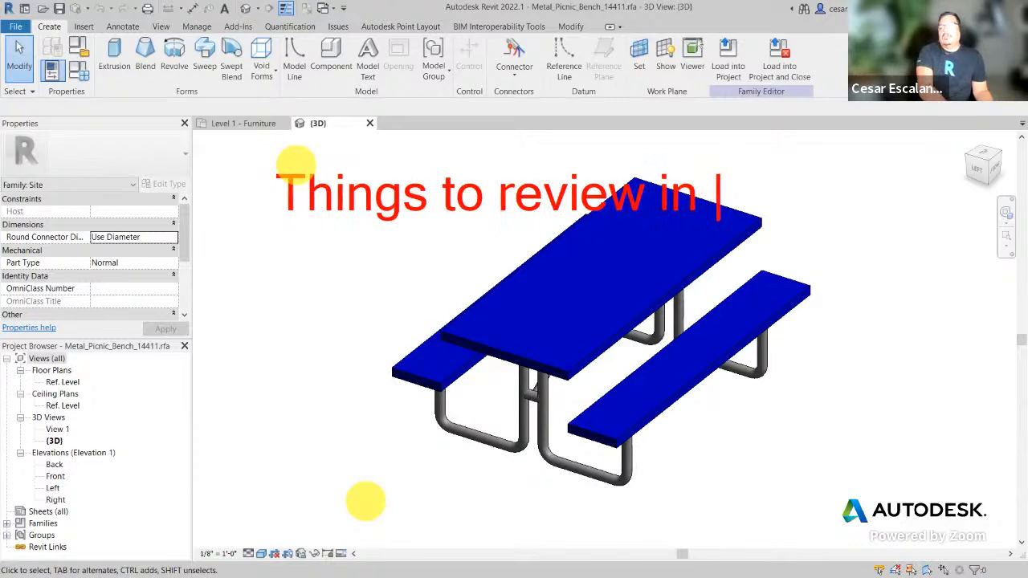
text(families)
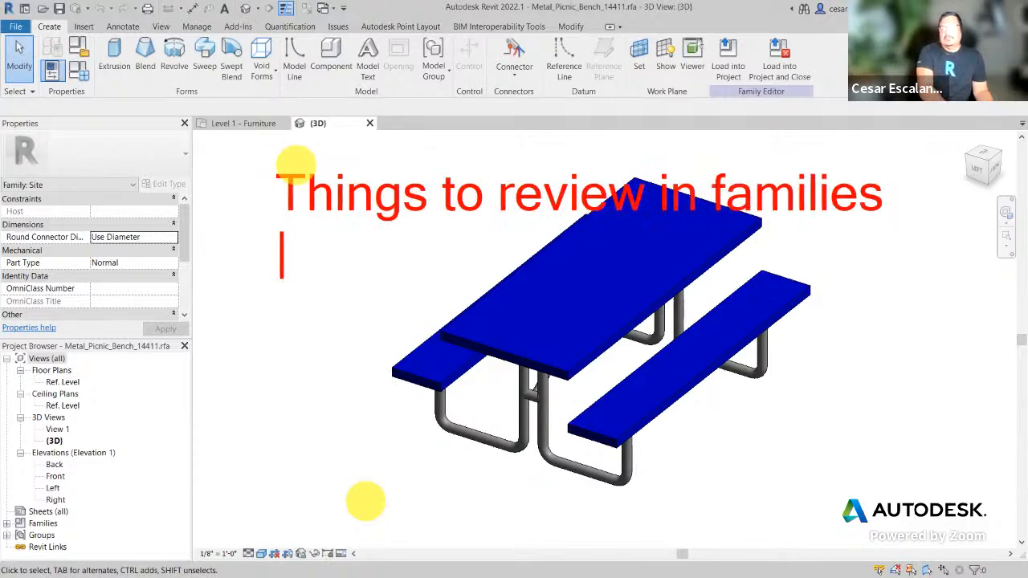
text( - Size)
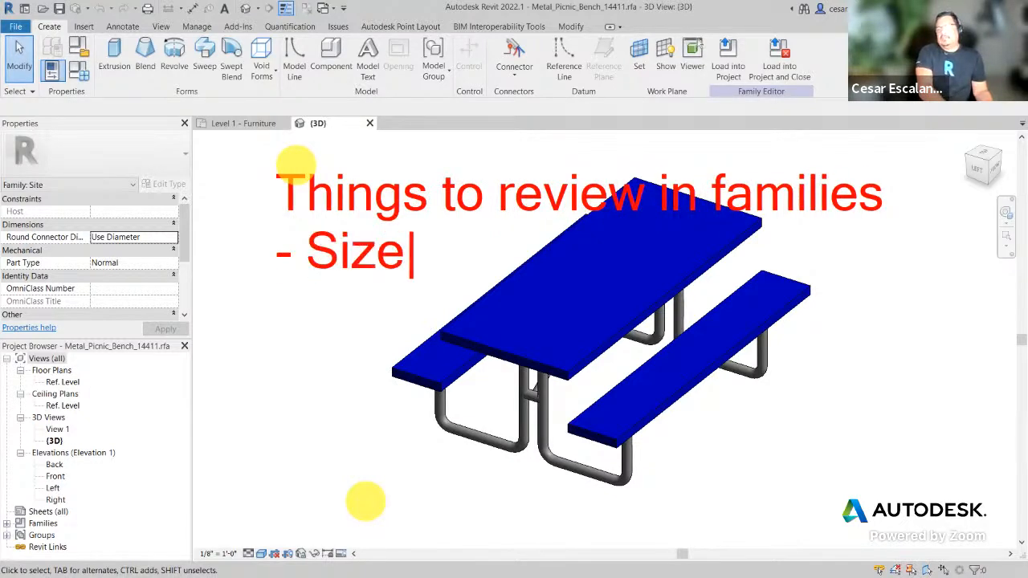
text( <)
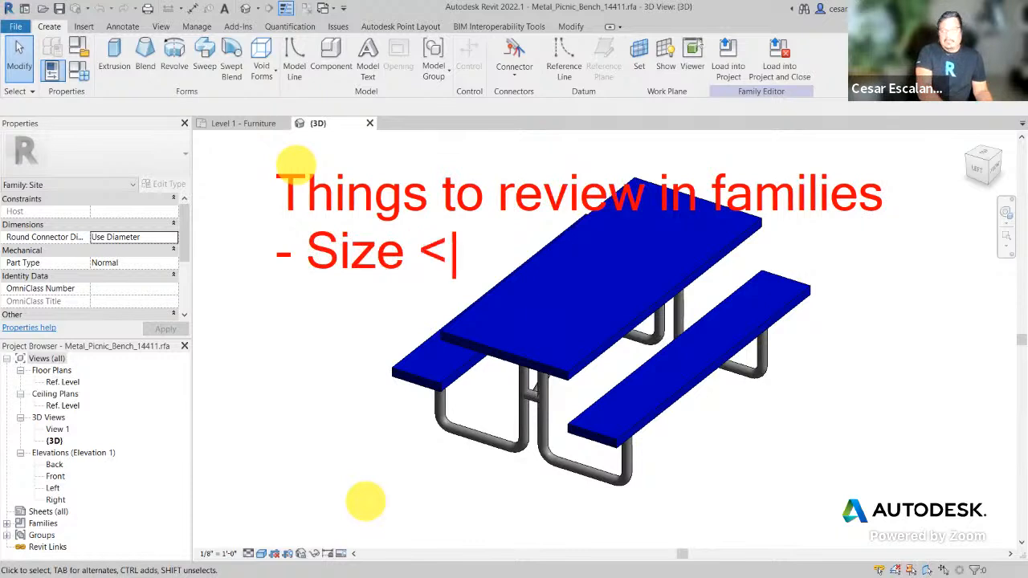
text( 120)
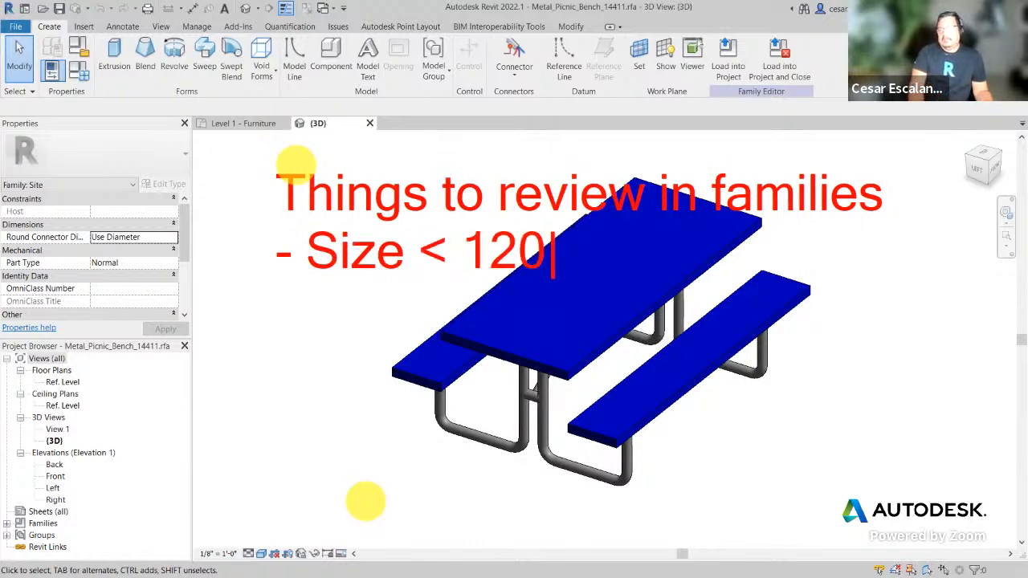
text(0 KB)
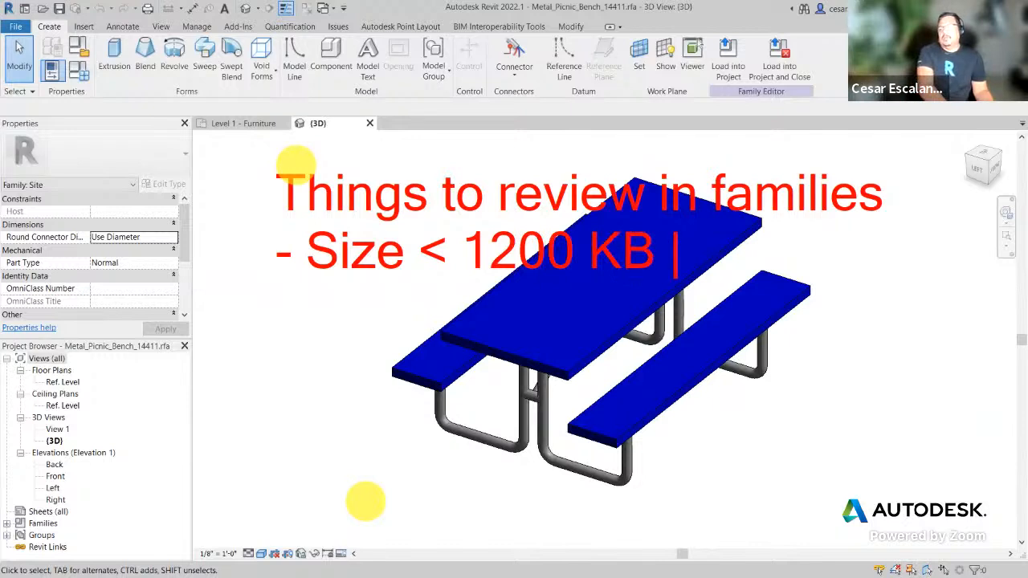
text(3)
key(BackSpace)
text((2)
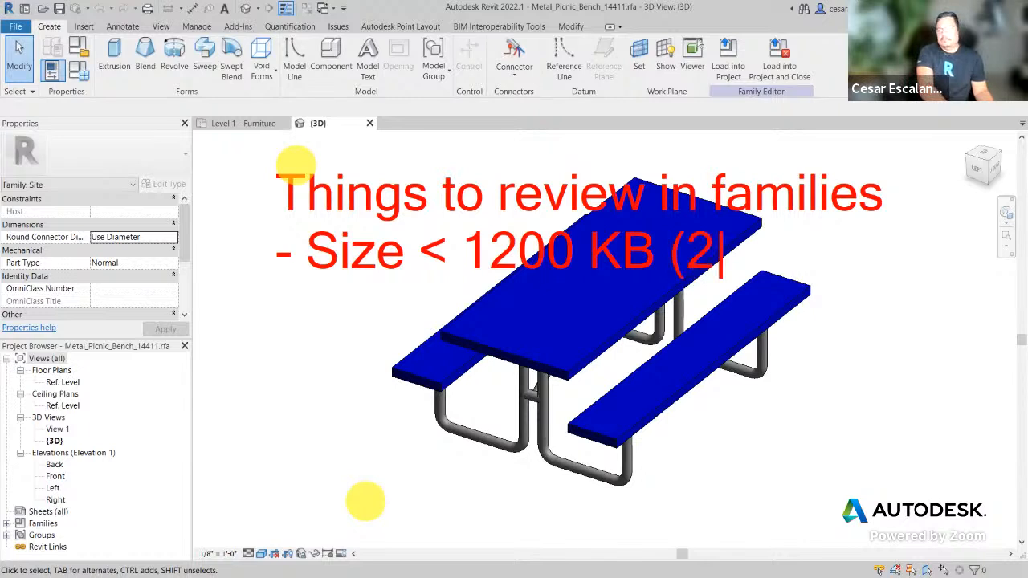
text(00)
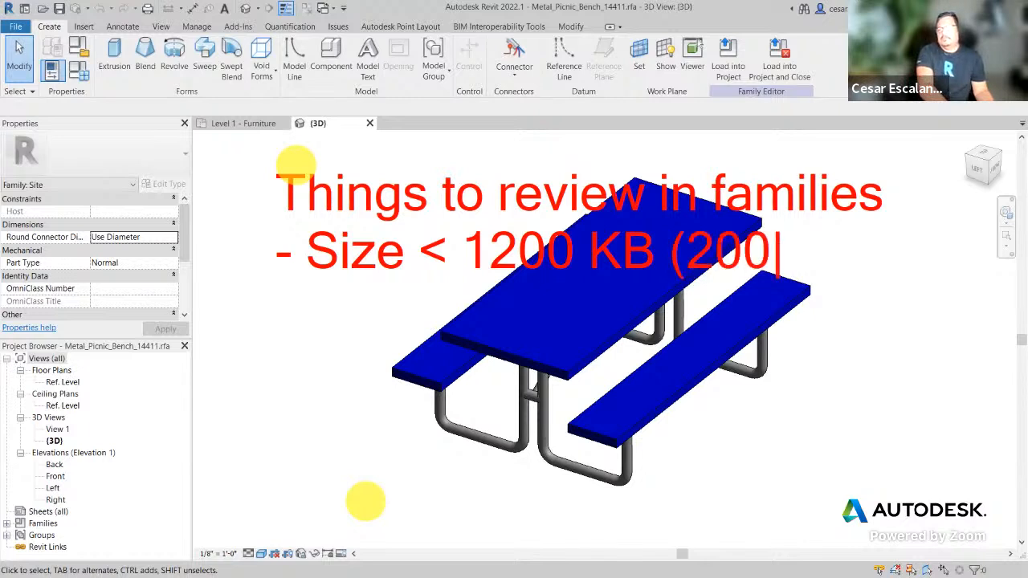
text(0 kb max) )
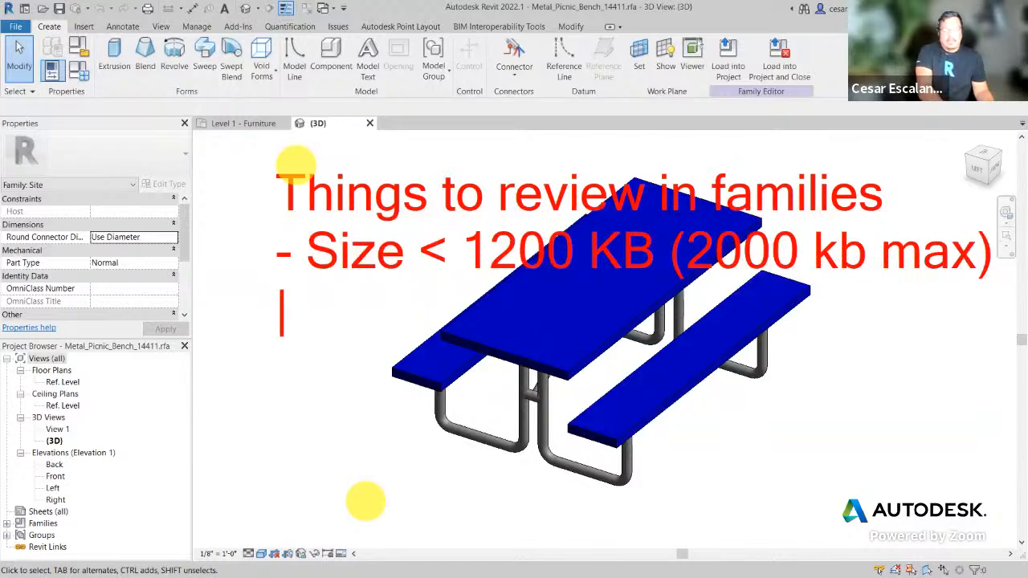
text(- Open)
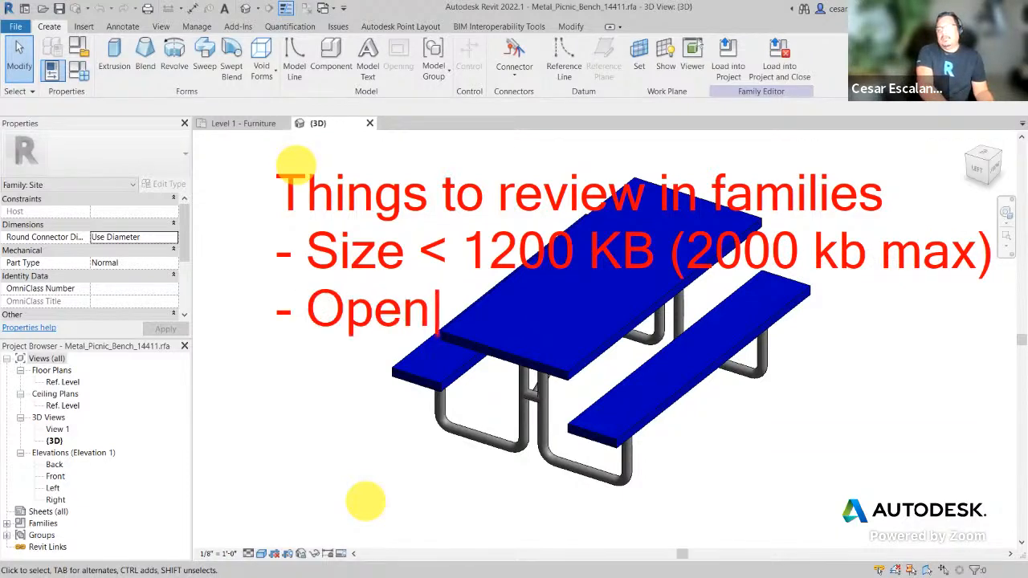
text( Type Pro)
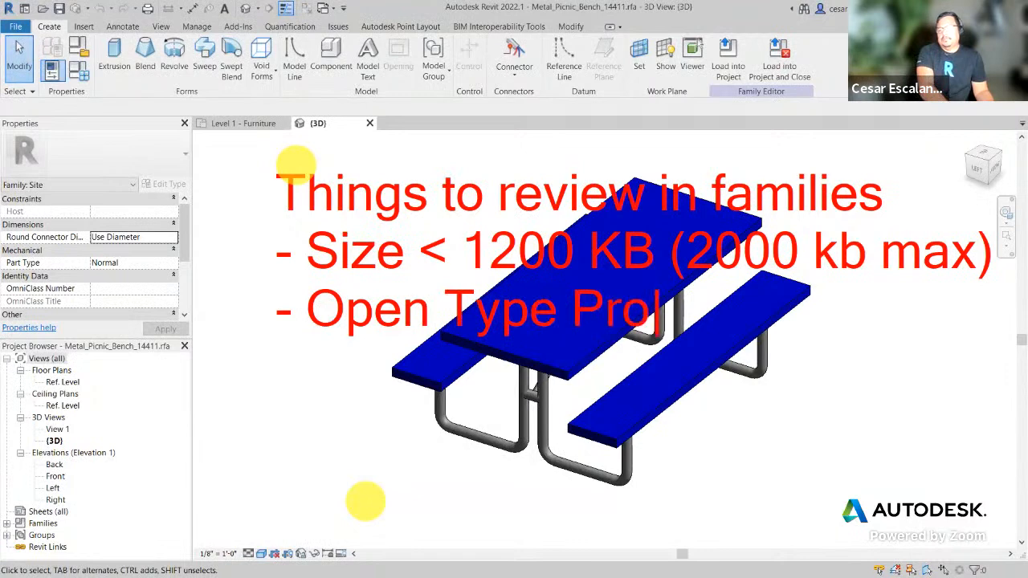
text(perties)
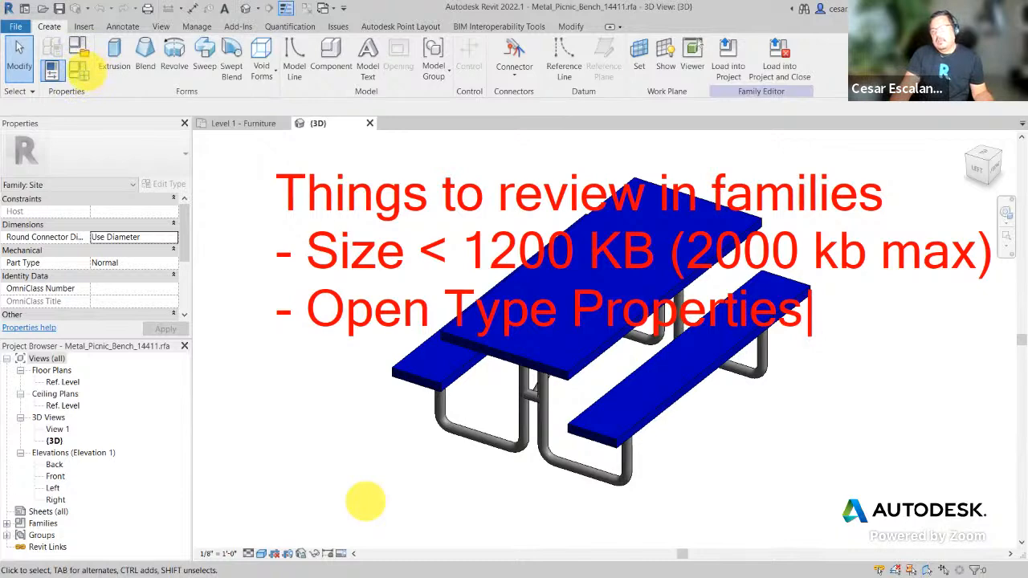
key(Escape)
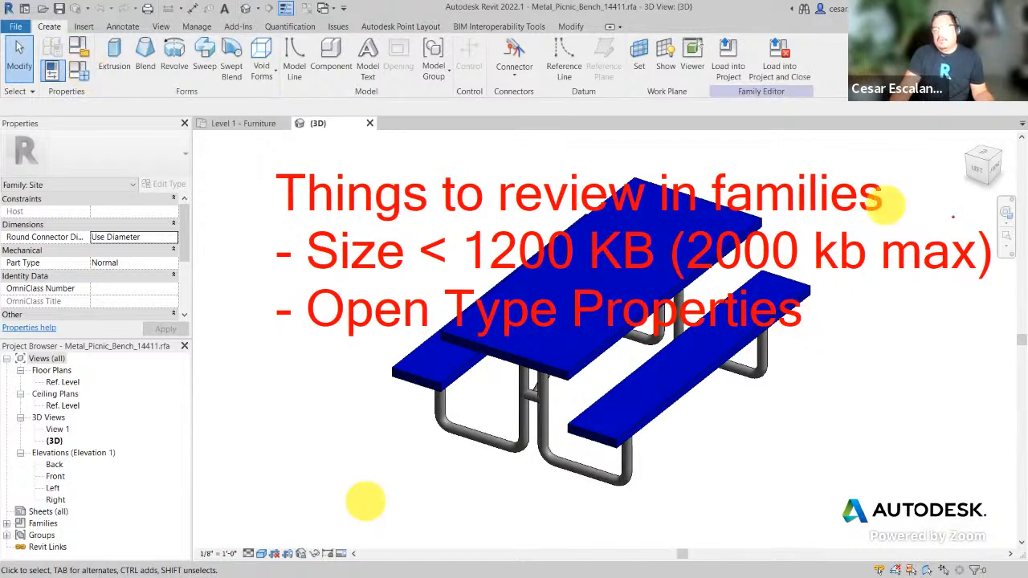
key(Escape)
click(81, 78)
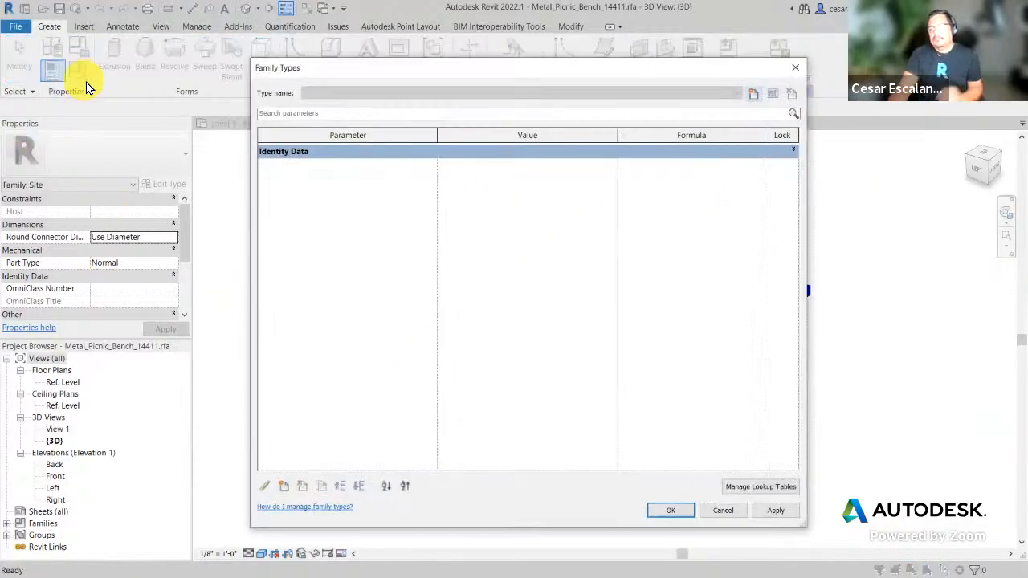
click(792, 151)
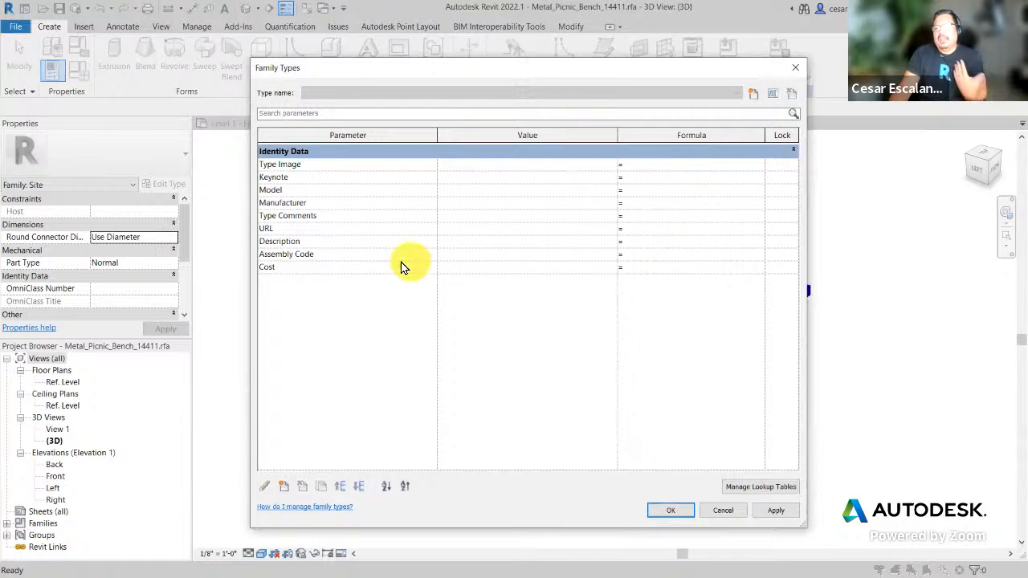
click(719, 511)
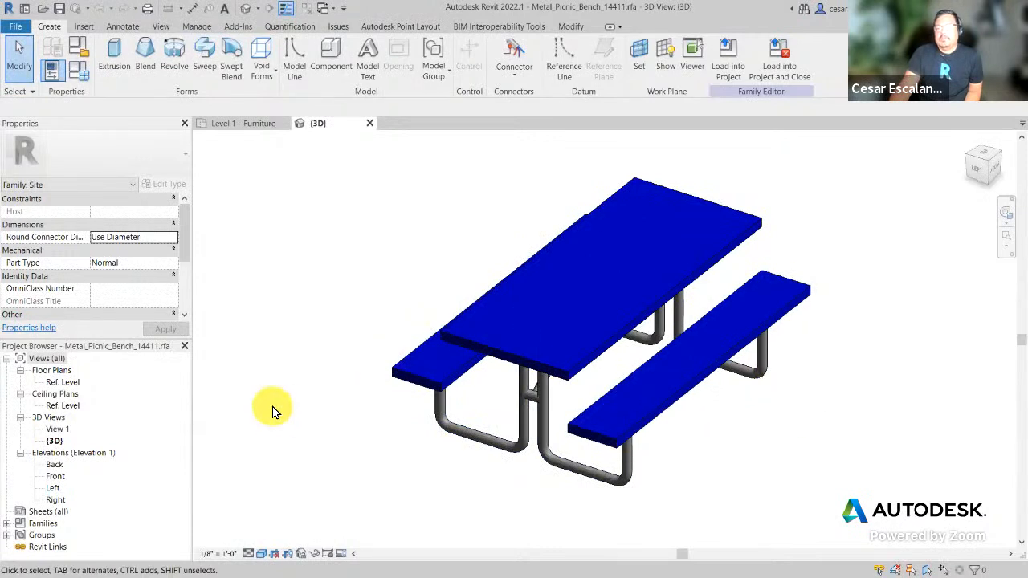
drag(184, 248, 184, 318)
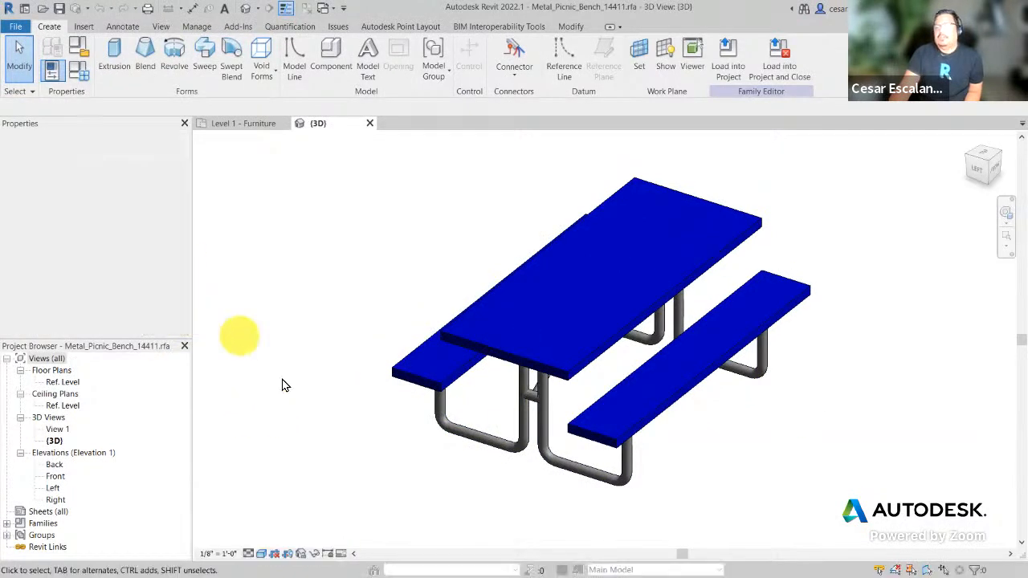
click(82, 58)
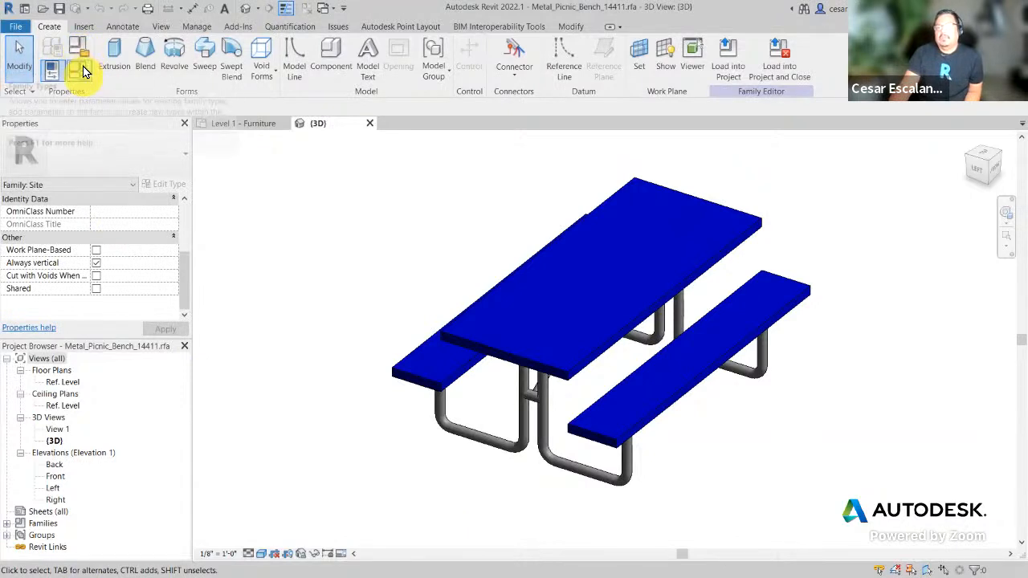
click(82, 50)
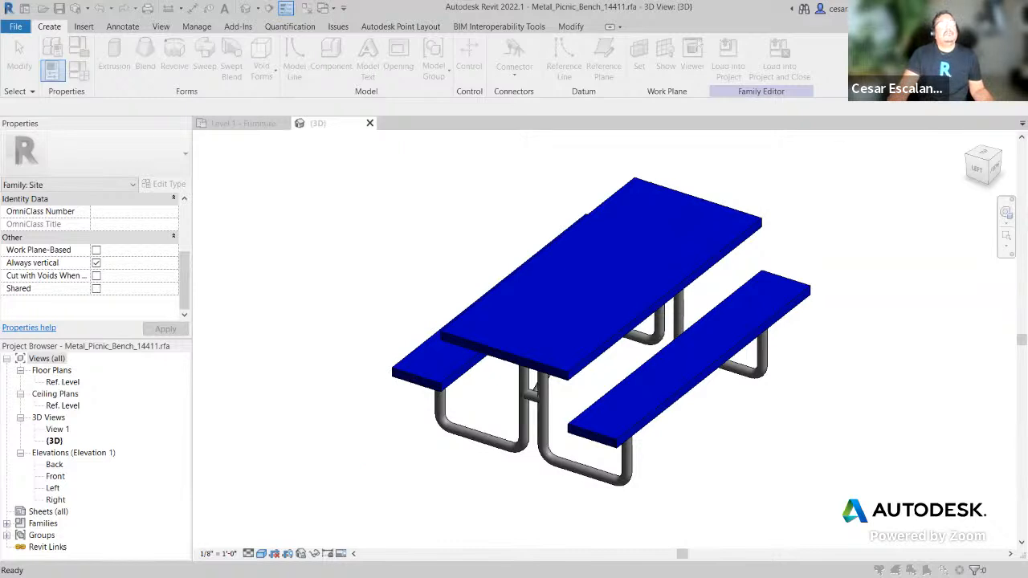
click(176, 345)
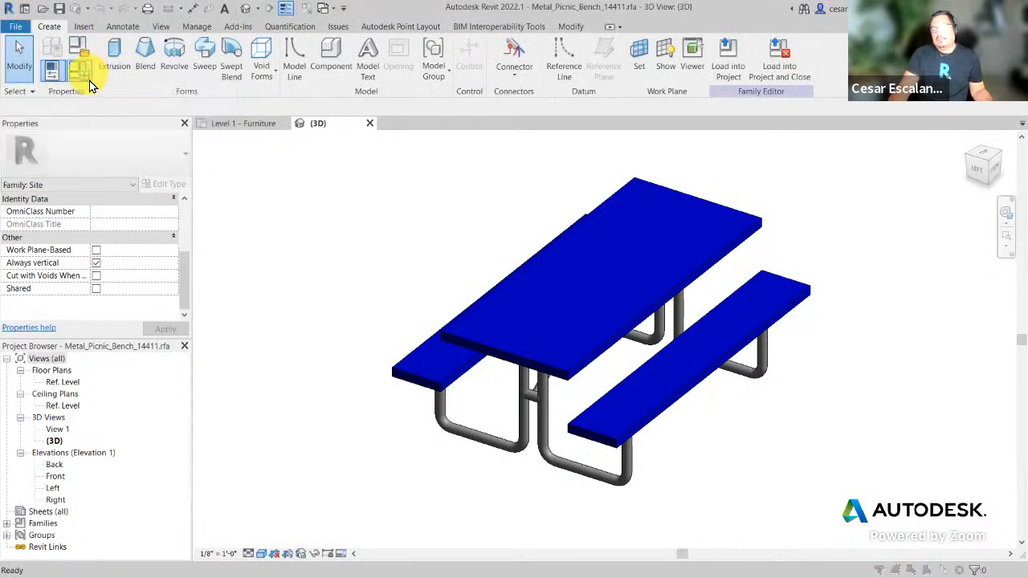
click(87, 78)
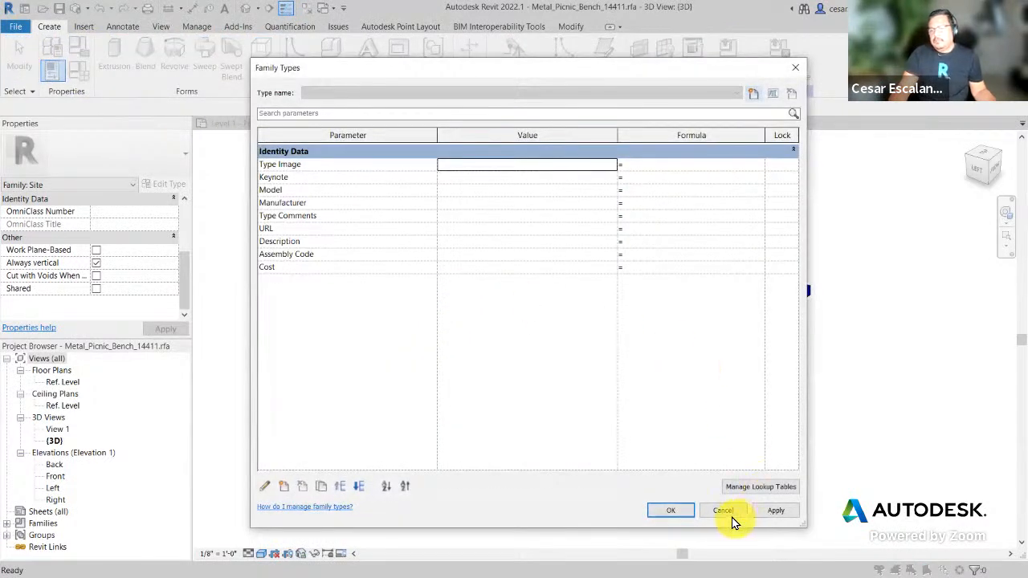
click(727, 512)
click(603, 342)
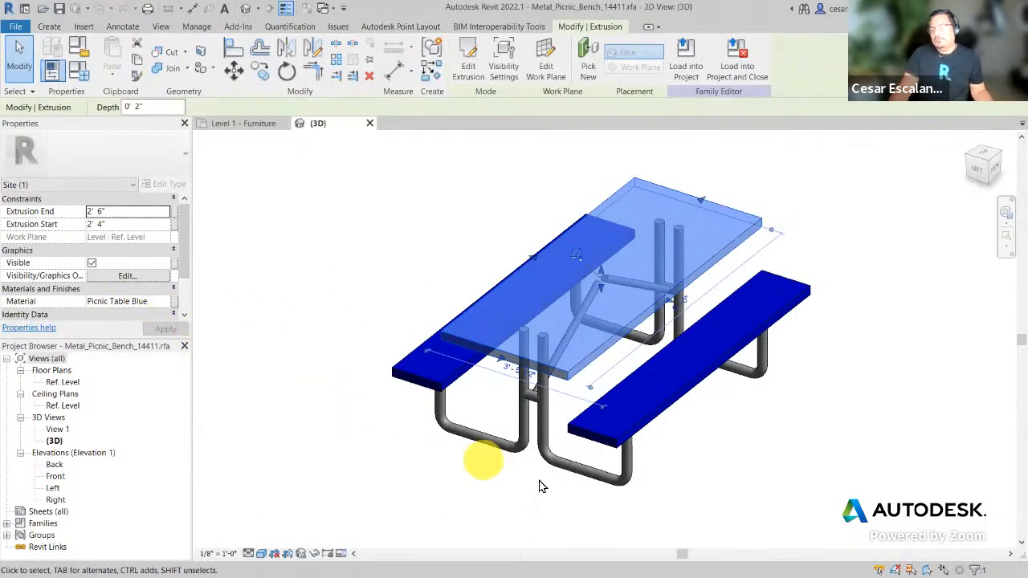
click(811, 486)
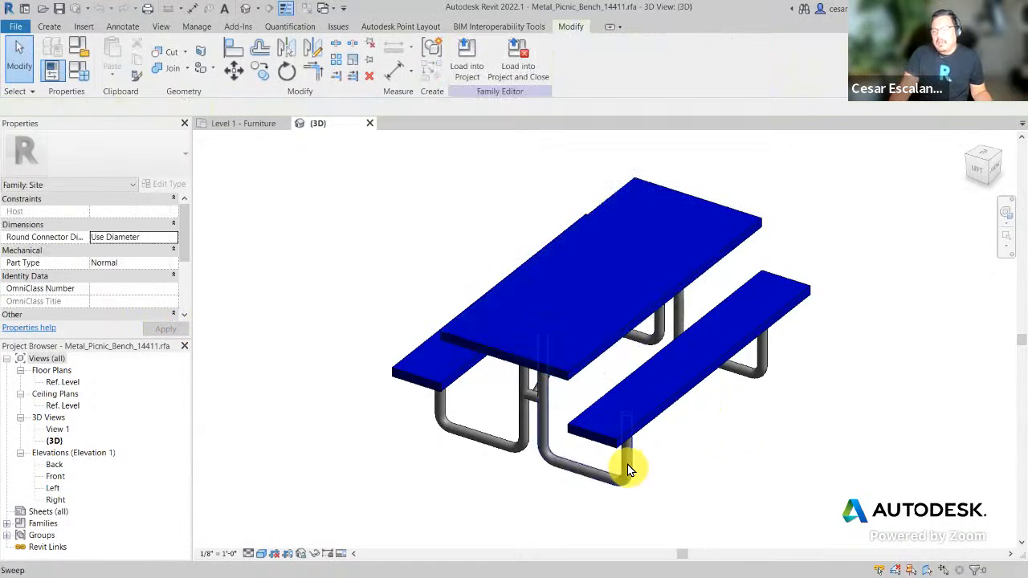
click(626, 464)
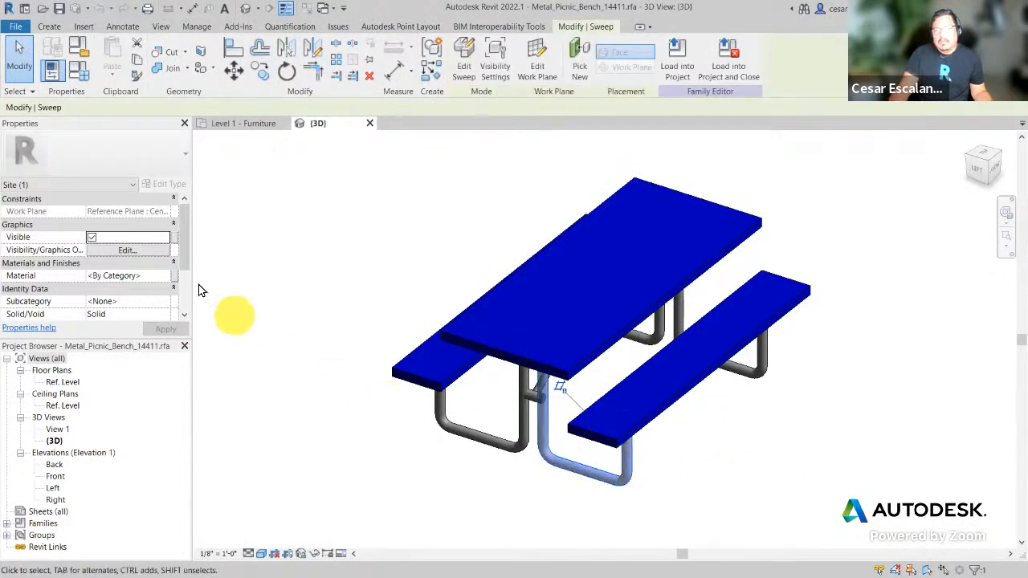
drag(182, 261, 190, 309)
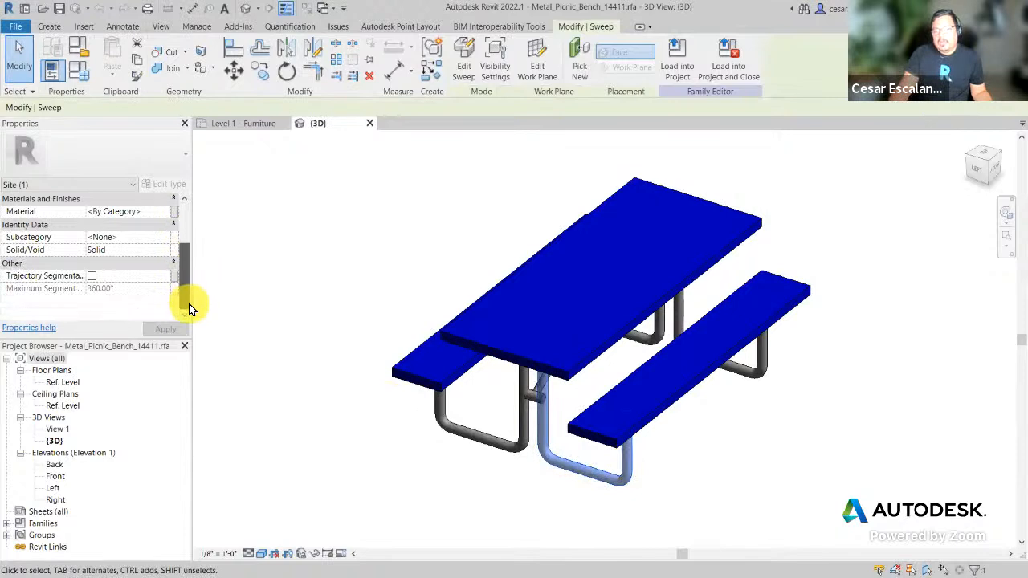
click(447, 482)
click(703, 381)
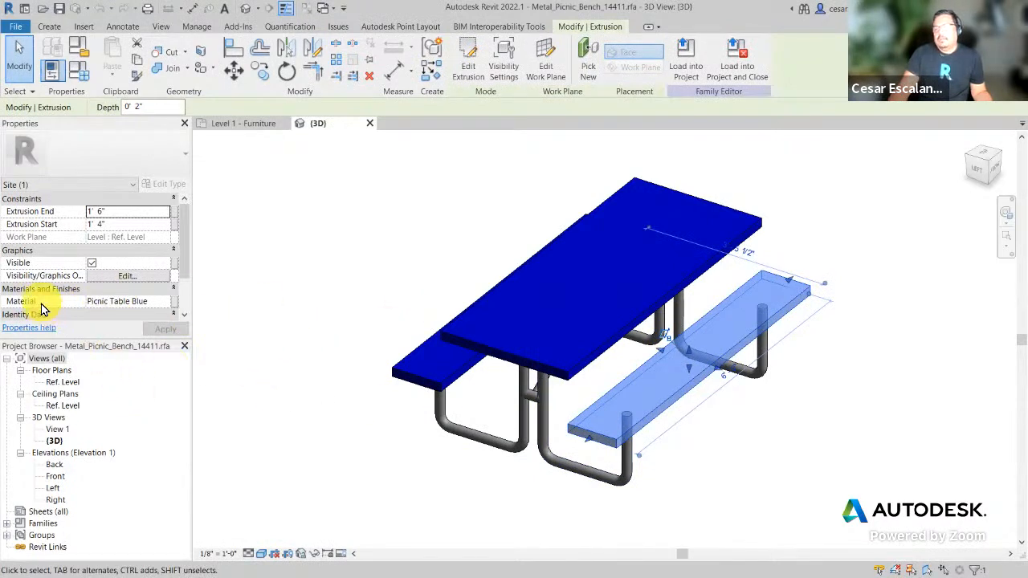
Step: Search 'Wood' in the Material Browser and pick Birch for the front bench seat
click(167, 305)
click(167, 305)
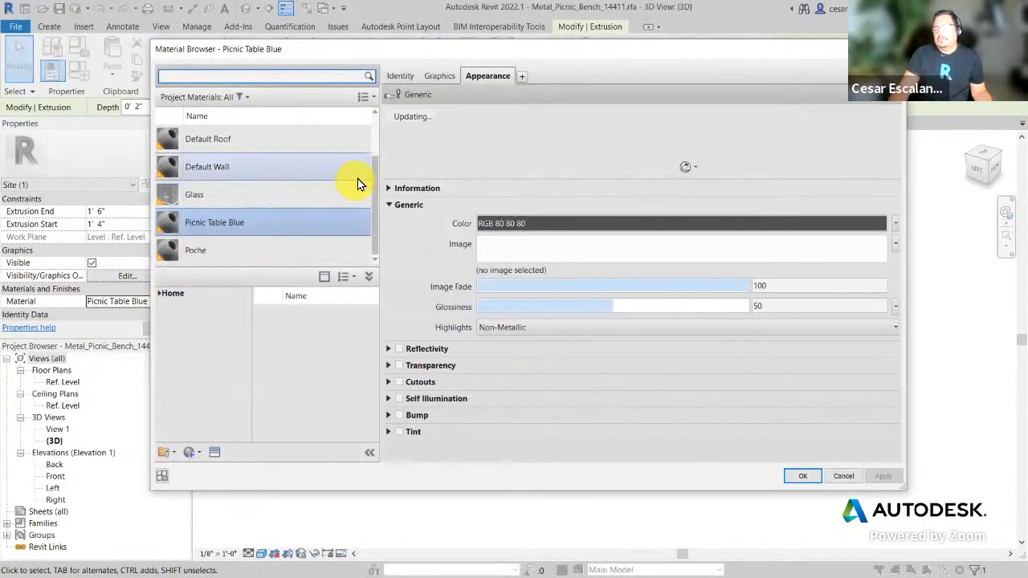
text(Wood)
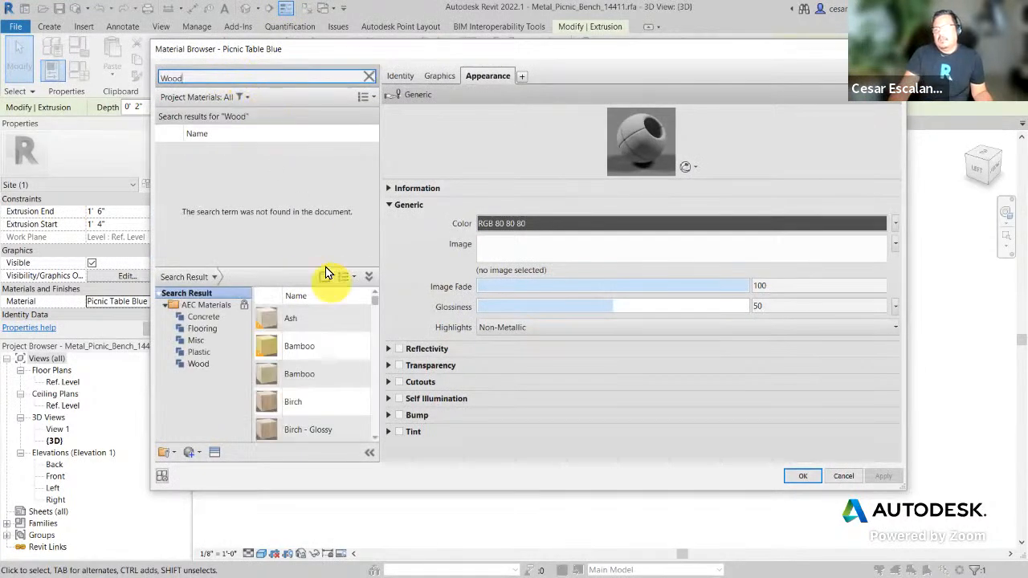
scroll(324, 421, down, 1)
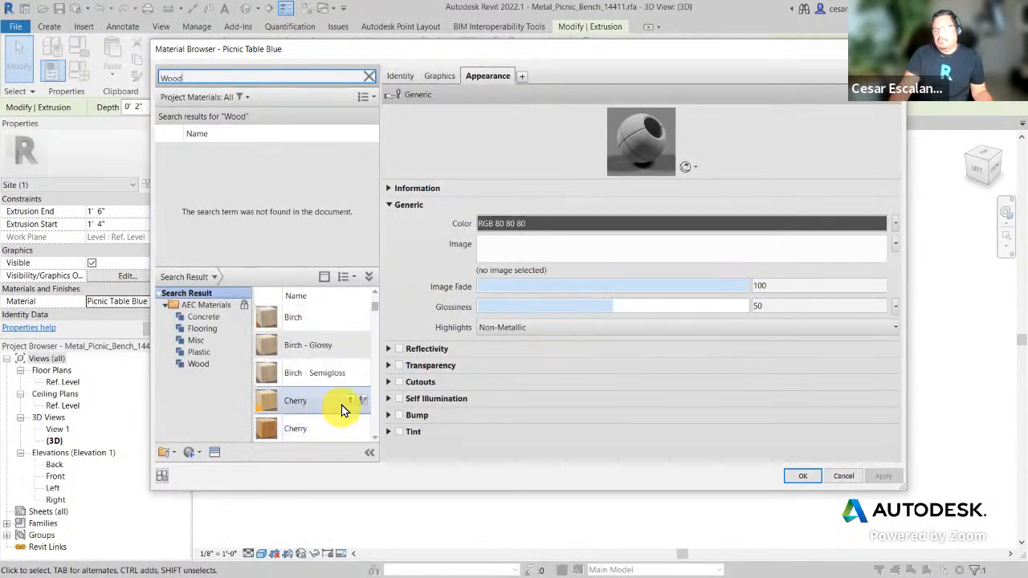
click(293, 316)
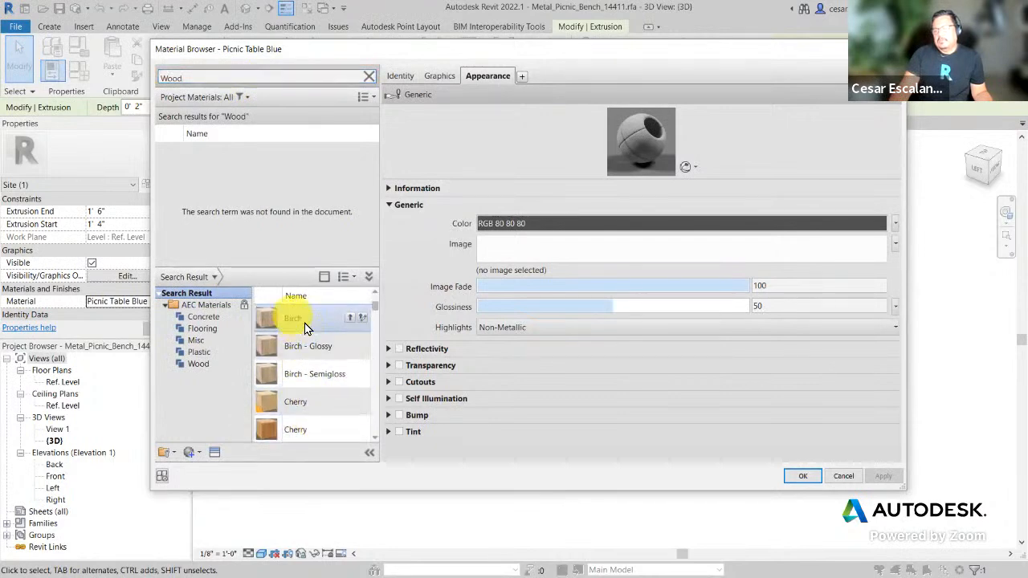
click(802, 476)
Step: Reselect the front bench seat and apply Birch as its material
click(764, 473)
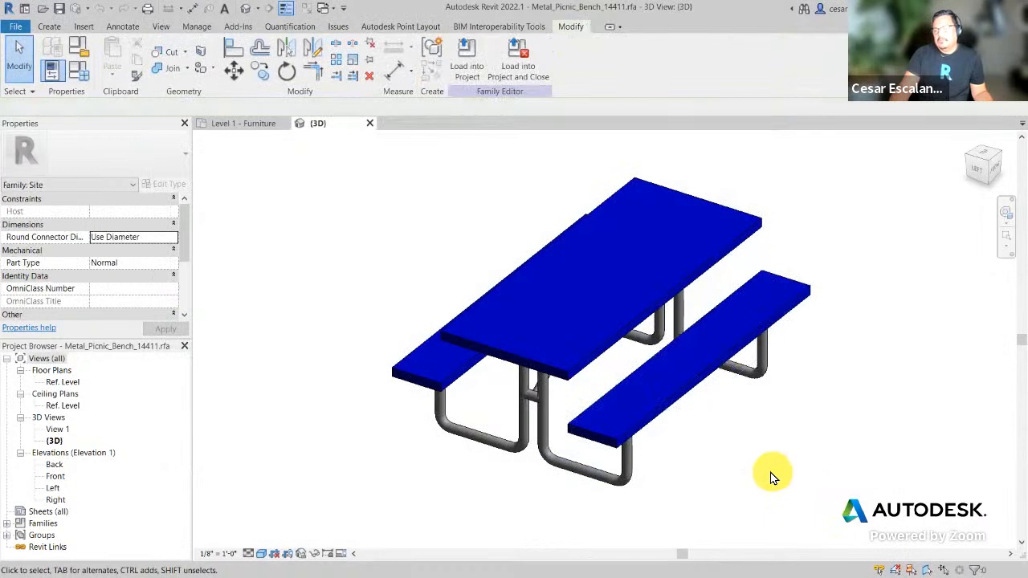
click(669, 397)
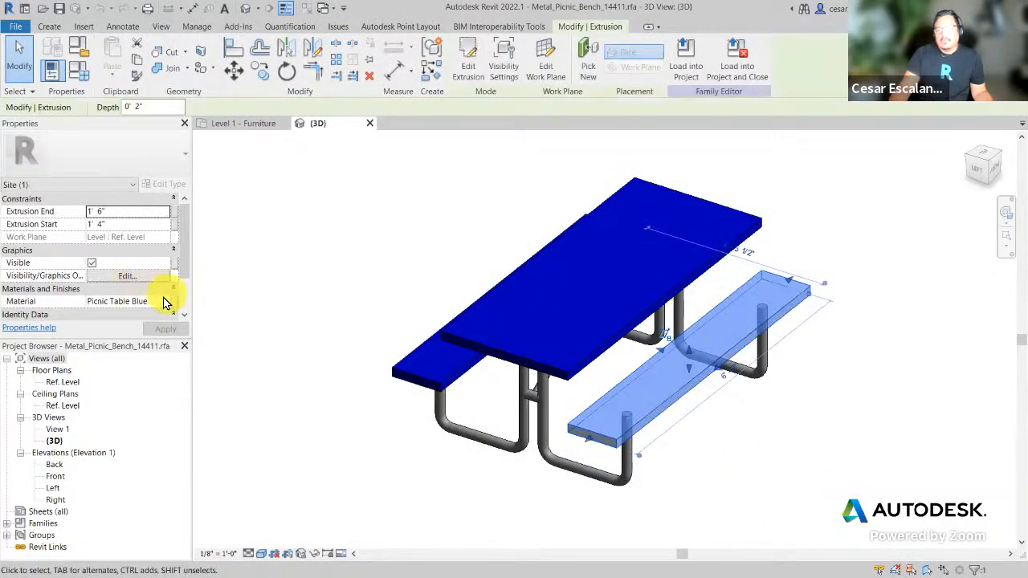
click(160, 303)
click(165, 303)
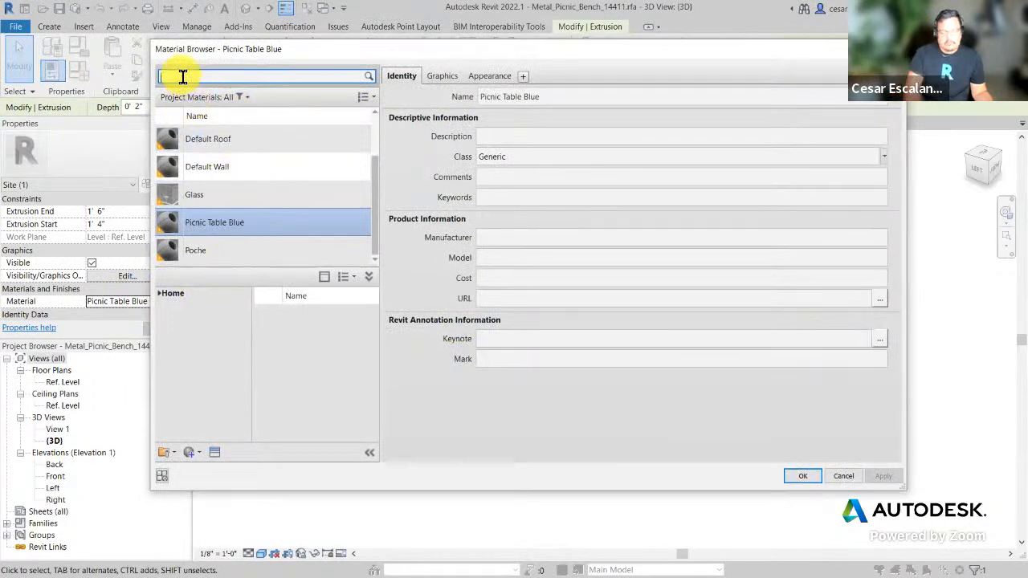
text(Wood)
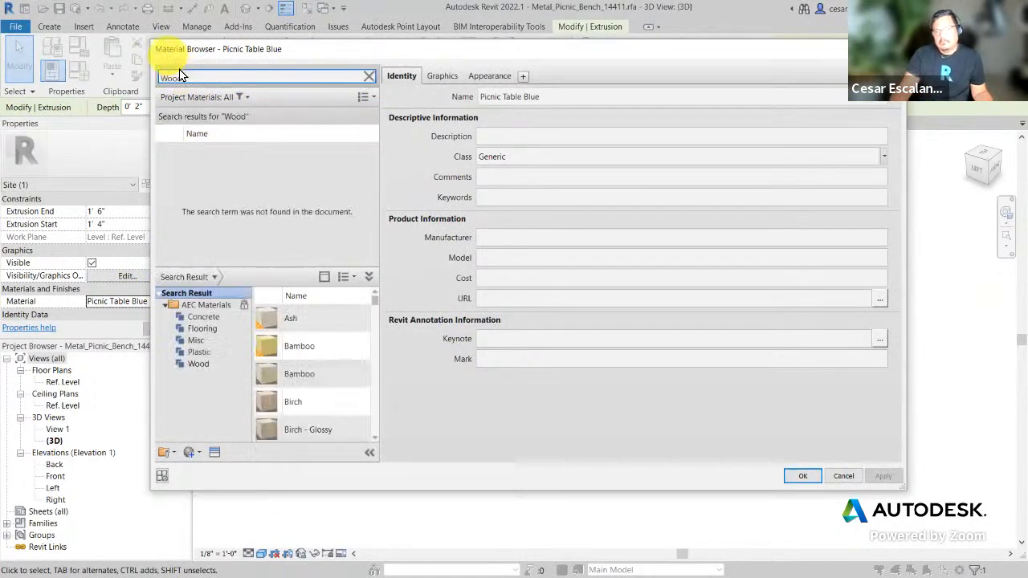
double_click(299, 403)
click(882, 479)
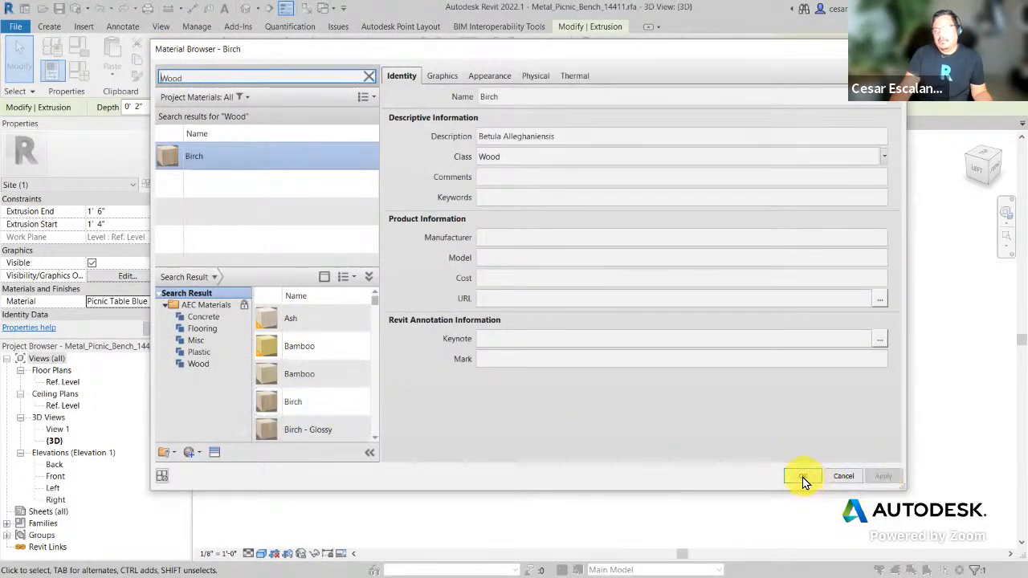
click(802, 477)
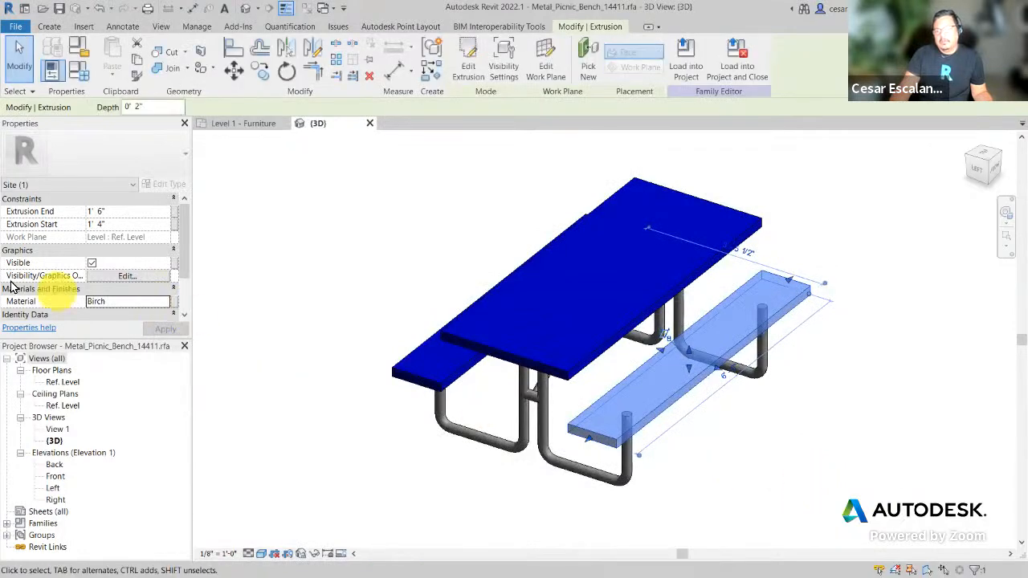
click(808, 474)
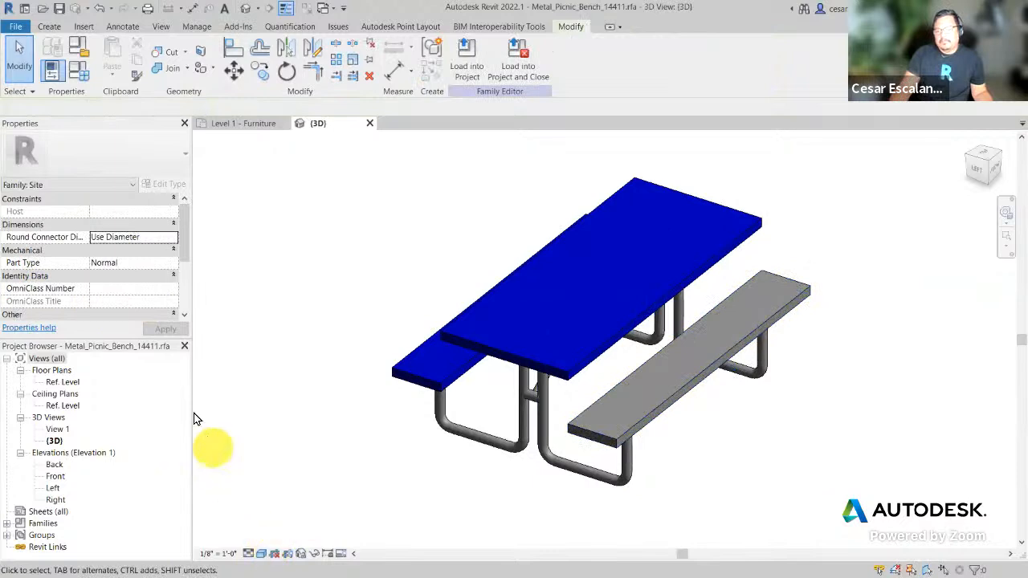
Step: Assign Birch material to the blue tabletop and the other bench seat together
click(662, 410)
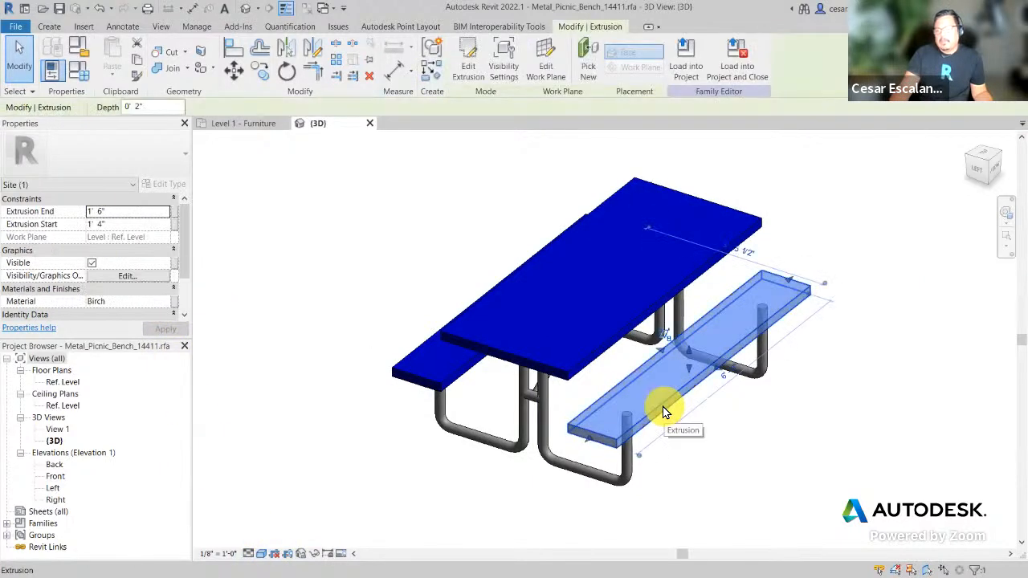
click(135, 76)
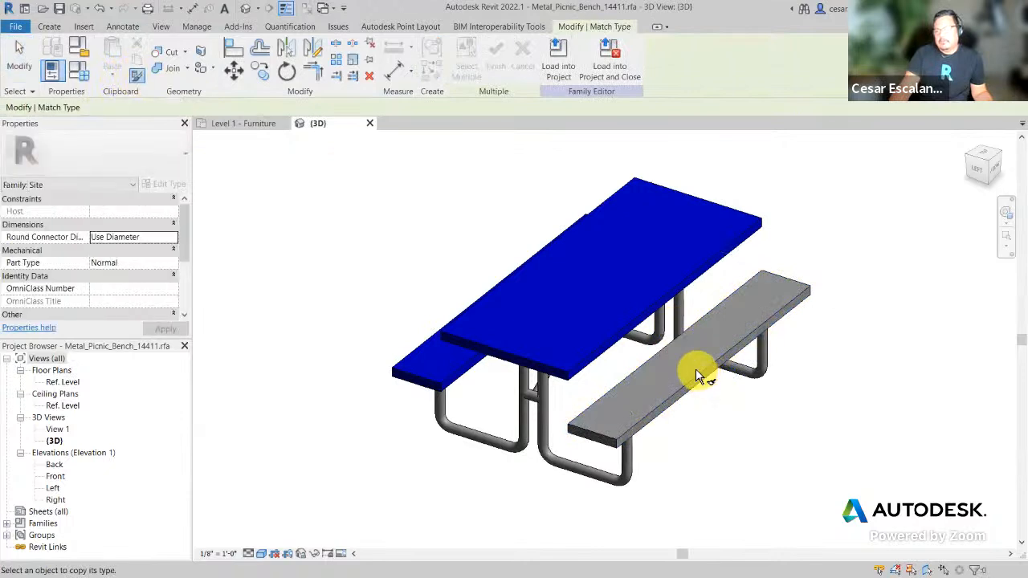
key(Escape)
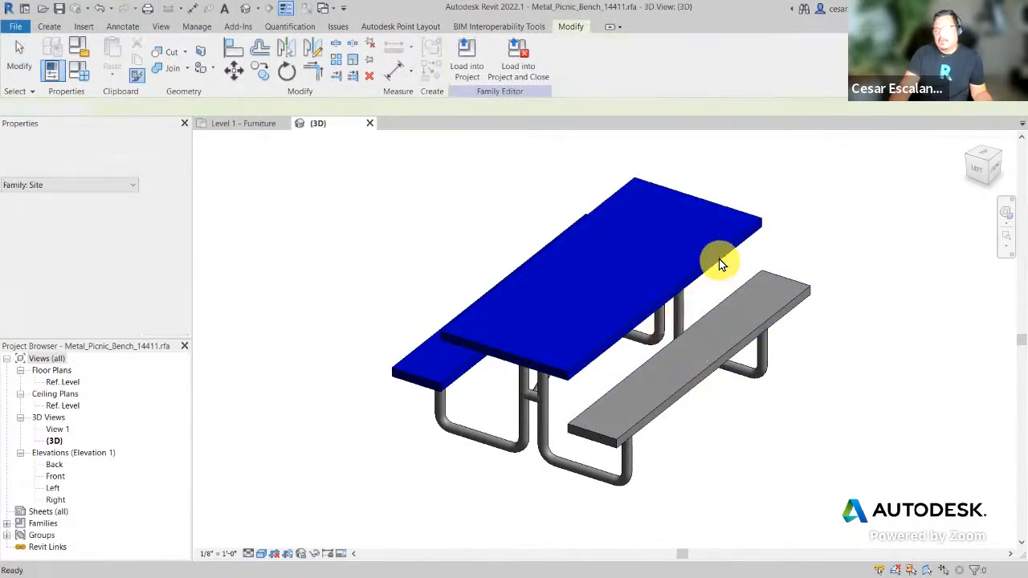
click(720, 263)
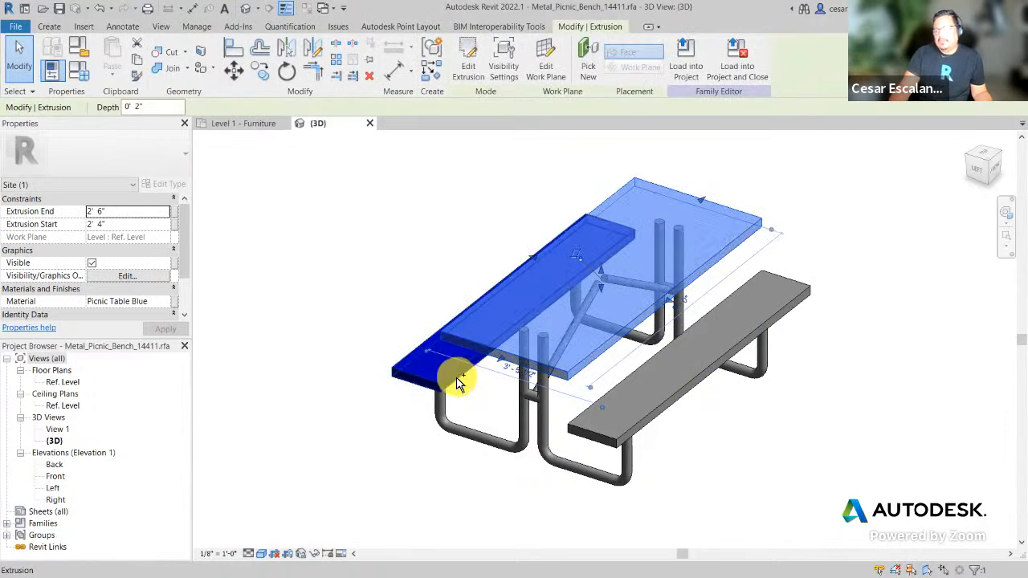
ctrl+click(652, 415)
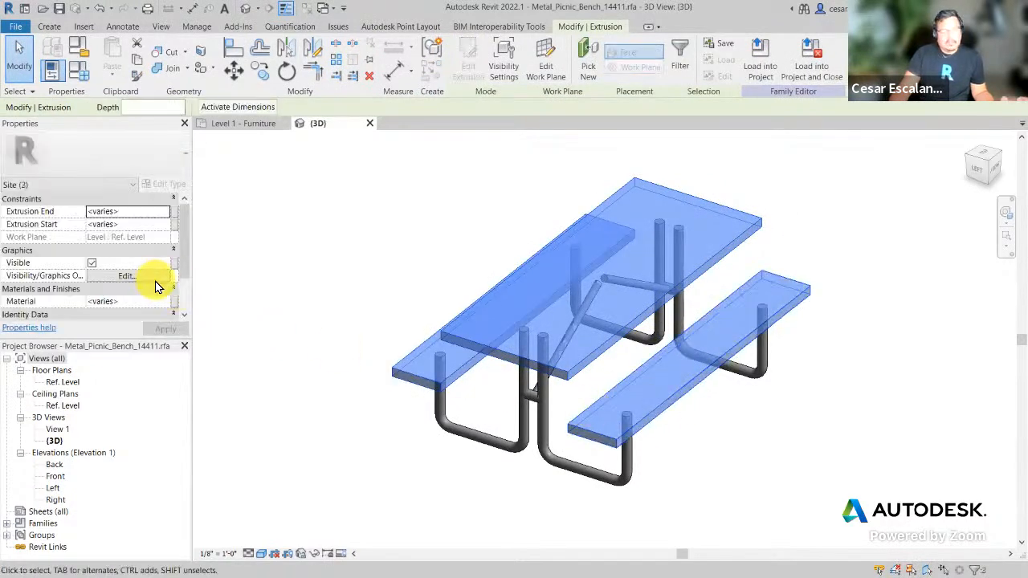
scroll(155, 281, down, 2)
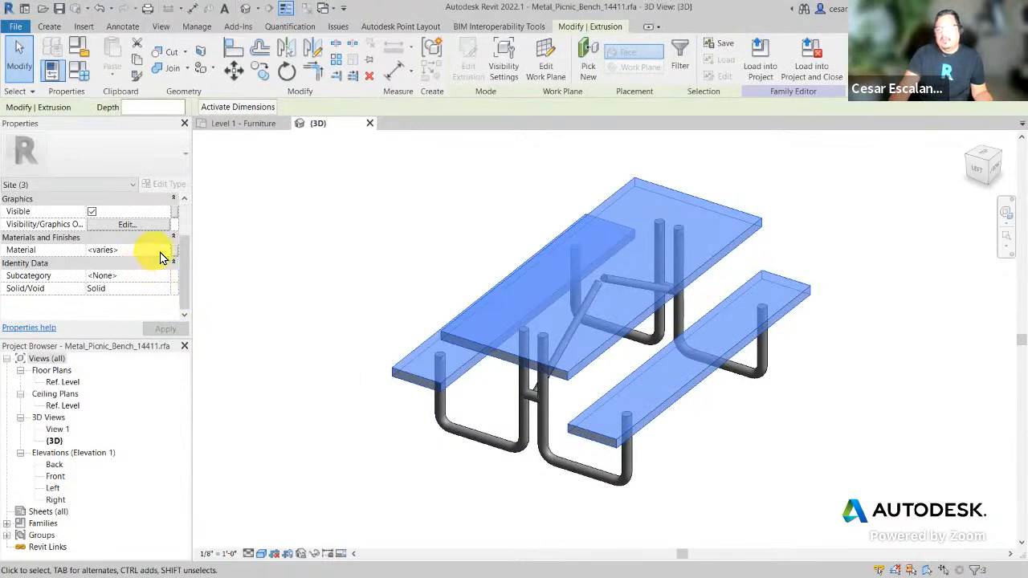
click(165, 251)
click(165, 251)
double_click(206, 142)
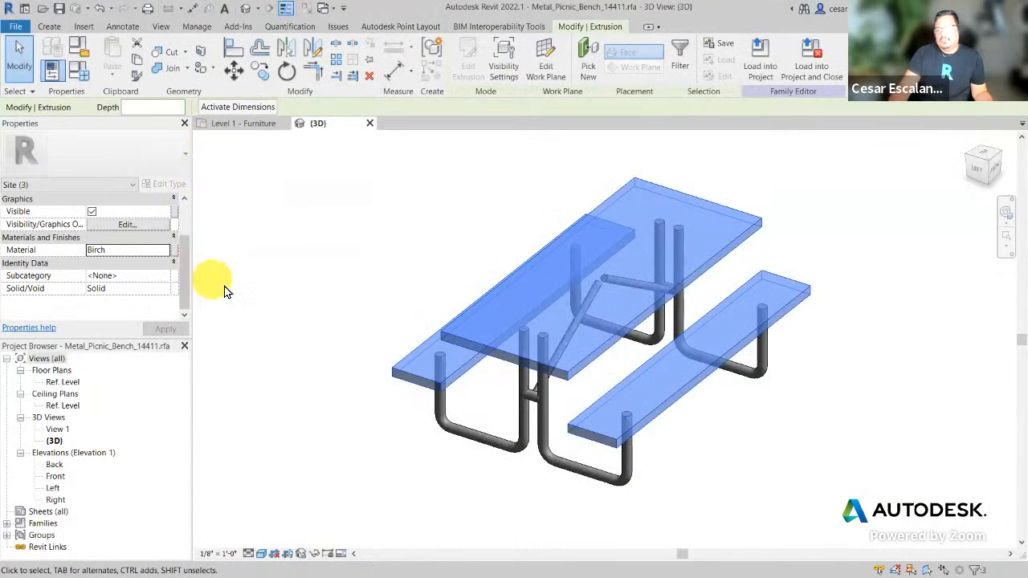
click(239, 319)
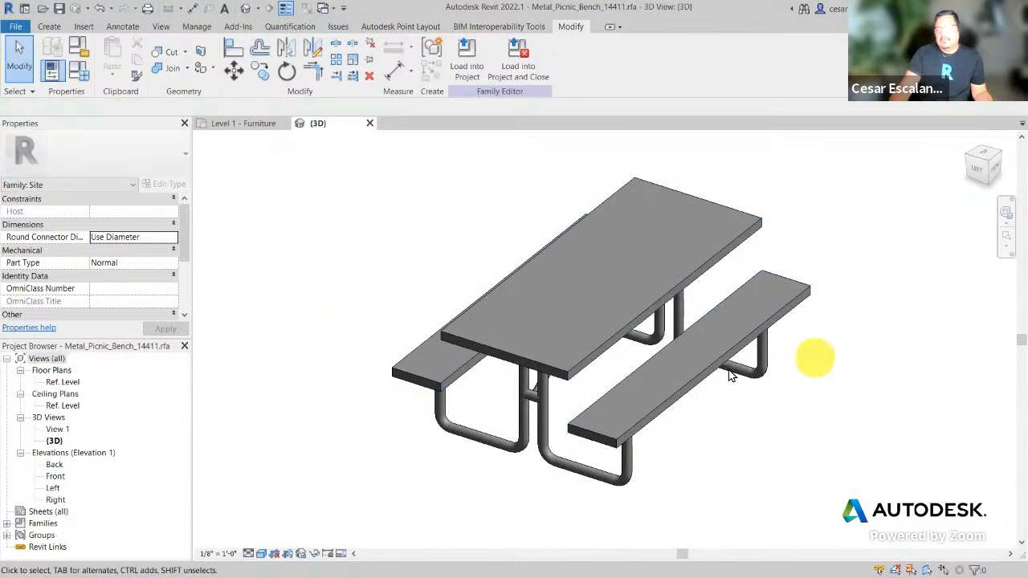
click(261, 553)
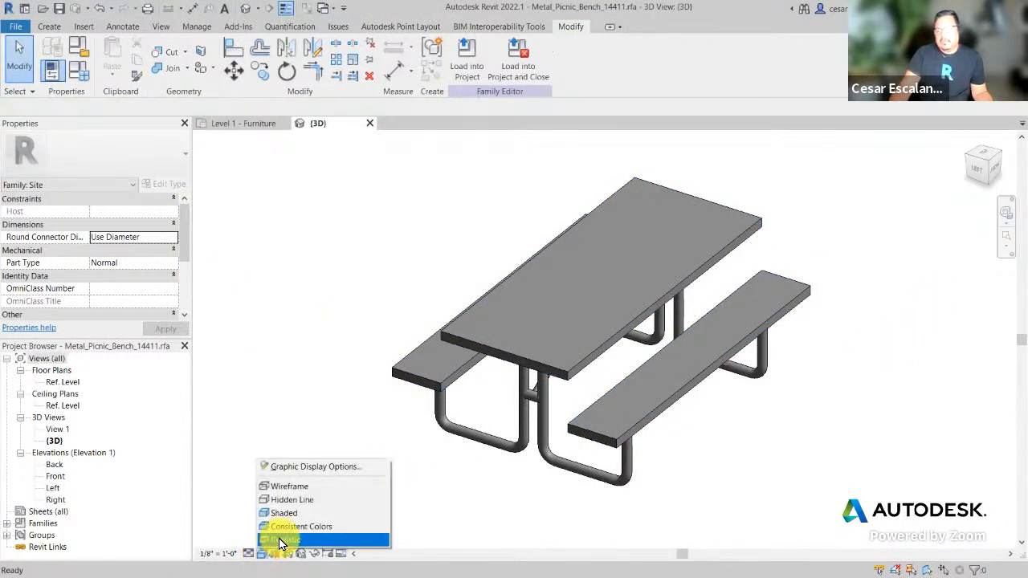
click(283, 540)
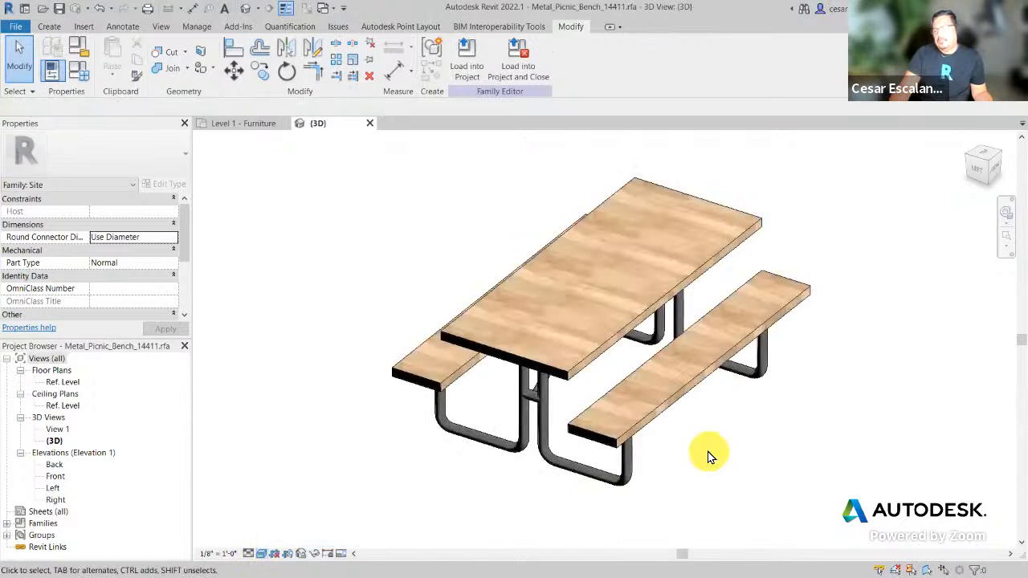
click(261, 553)
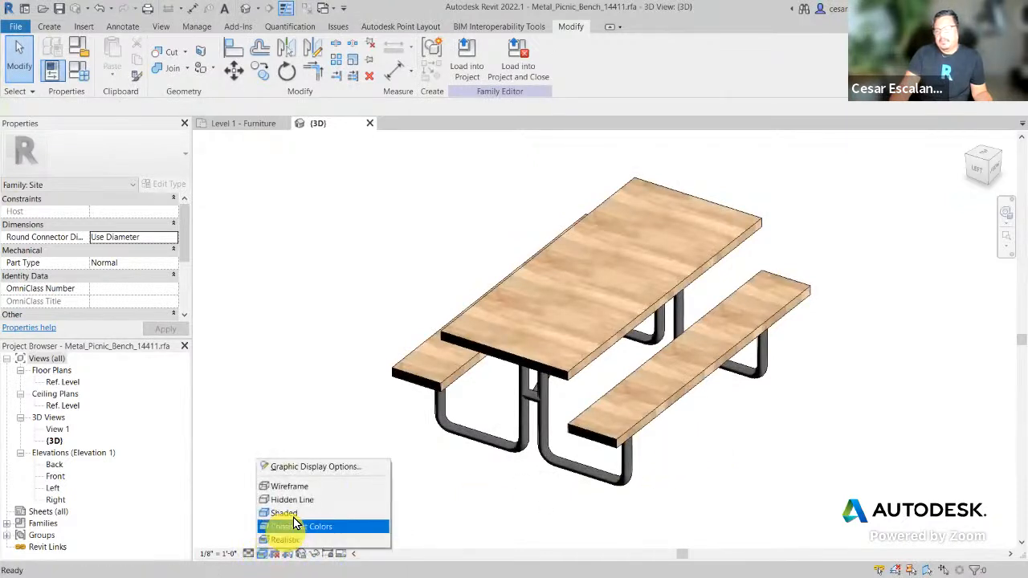
click(689, 553)
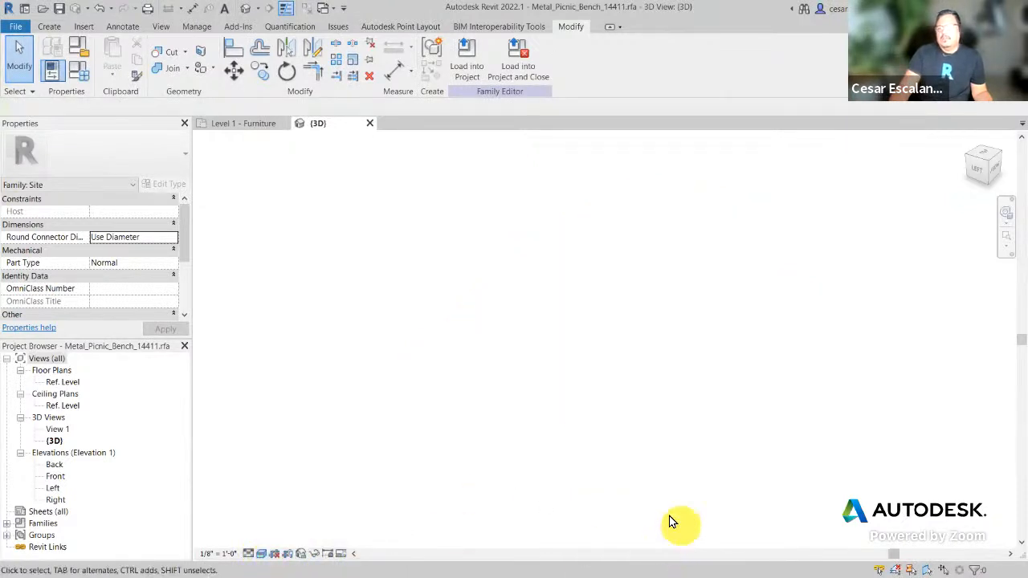
click(261, 553)
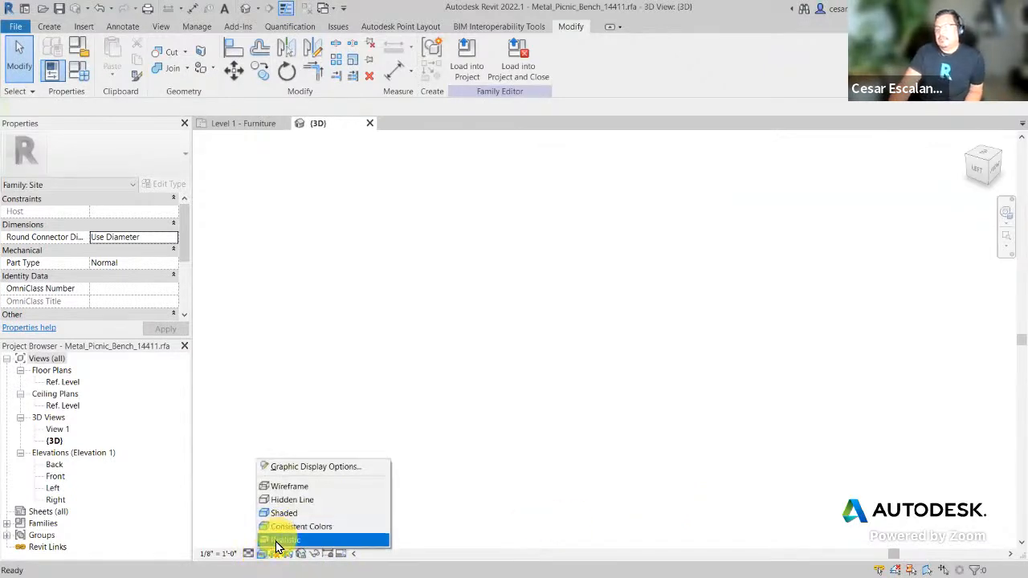
click(273, 540)
click(261, 553)
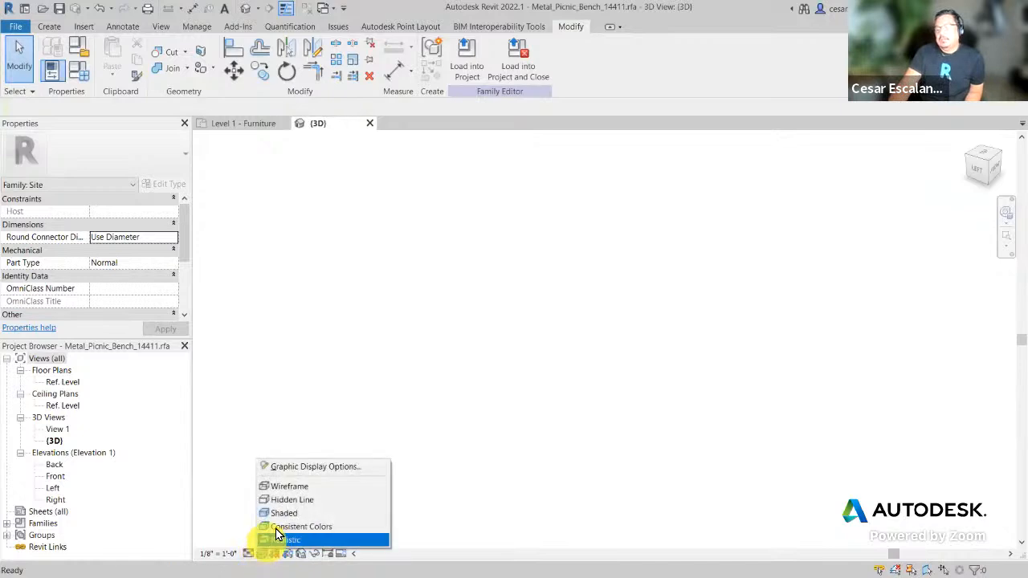
click(285, 515)
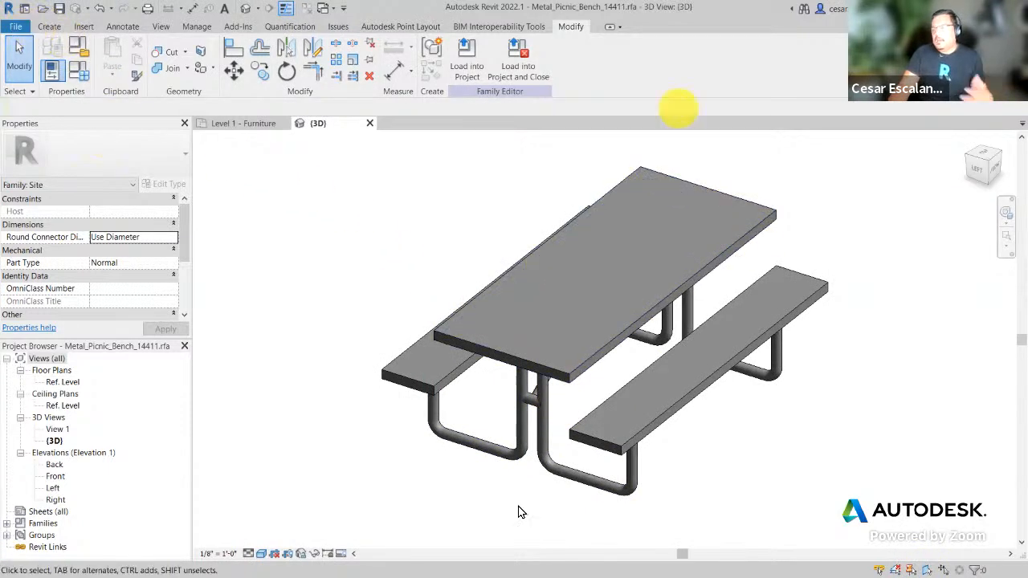
Step: Load the bench family into the house project without saving the family
click(23, 30)
click(385, 230)
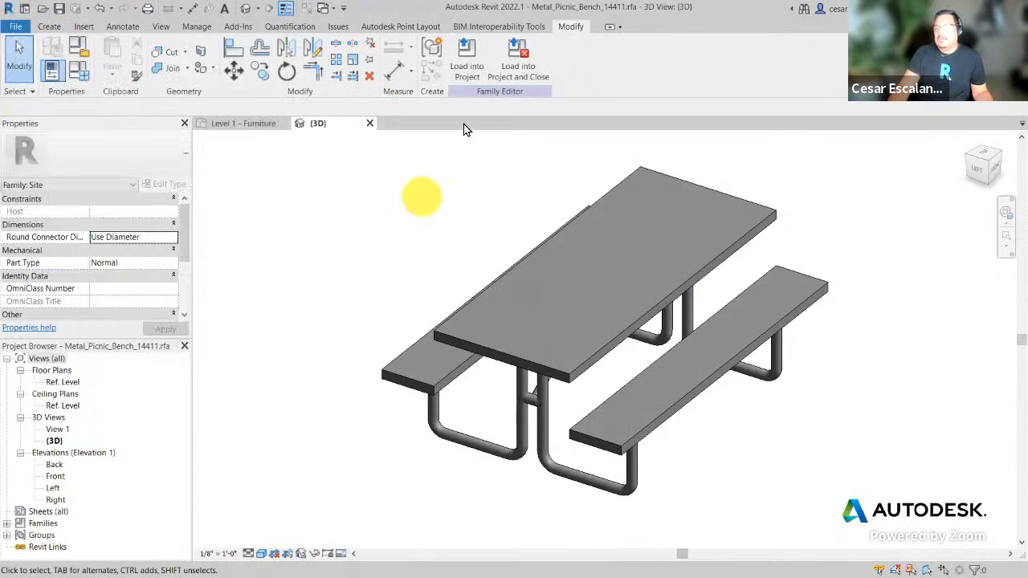
click(477, 67)
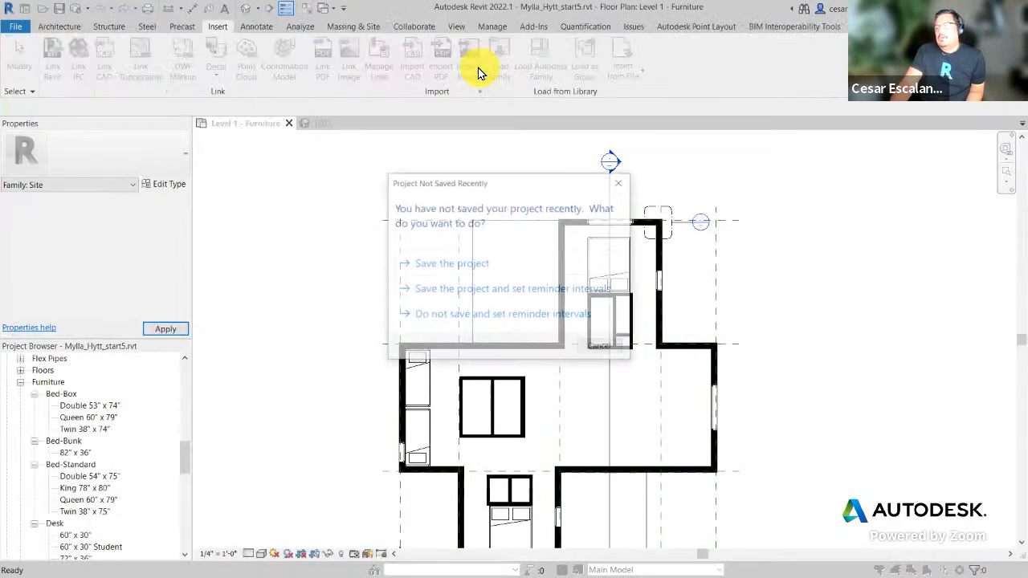
click(603, 350)
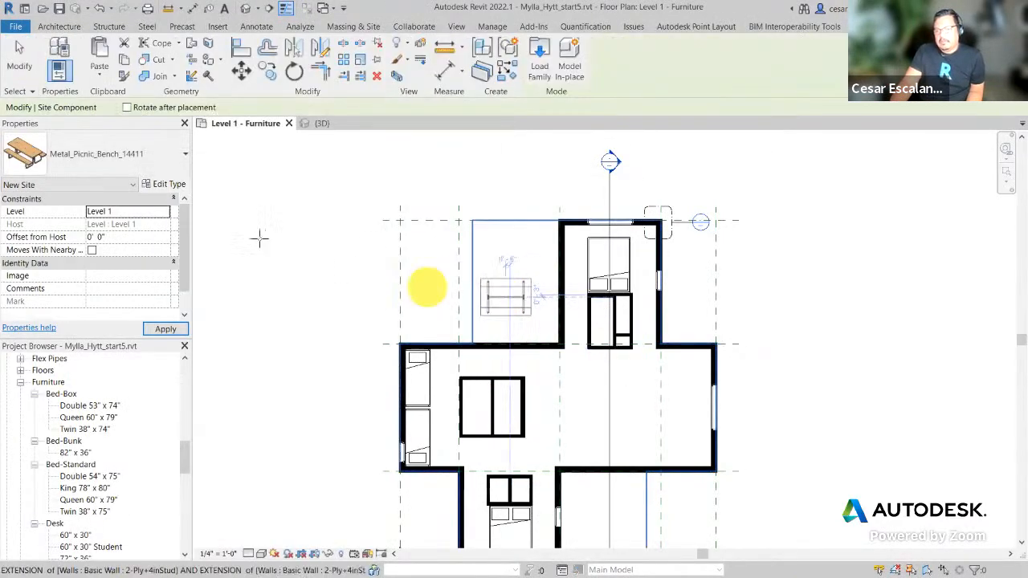
Step: Rotate the bench, place it in the upper-left of the Level 1 Furniture plan, then return to Chrome
scroll(532, 305, up, 2)
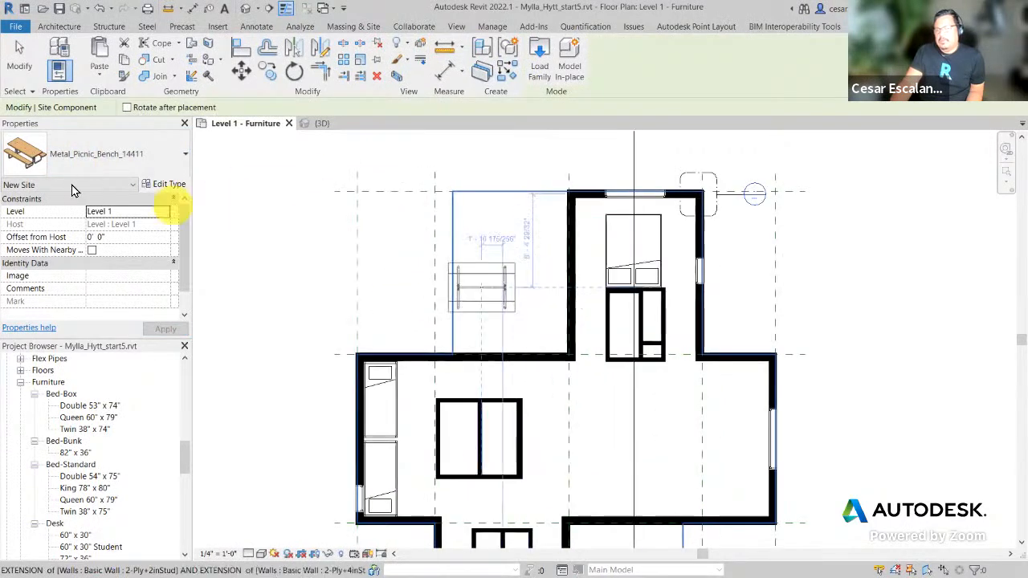
key(space)
key(space)
key(space)
scroll(510, 281, up, 3)
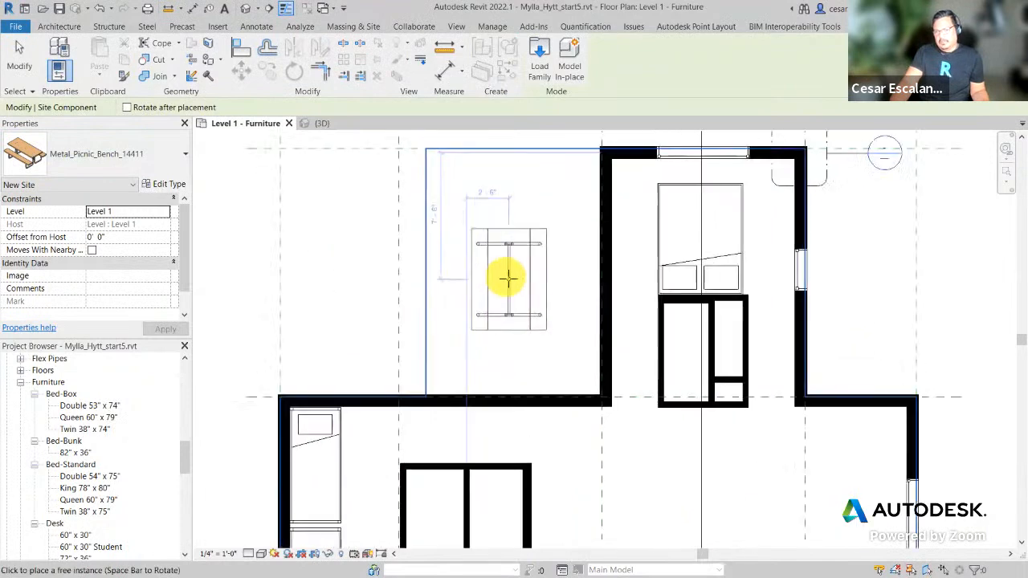
click(508, 272)
key(Escape)
scroll(429, 369, down, 2)
middle_drag(708, 335, 822, 271)
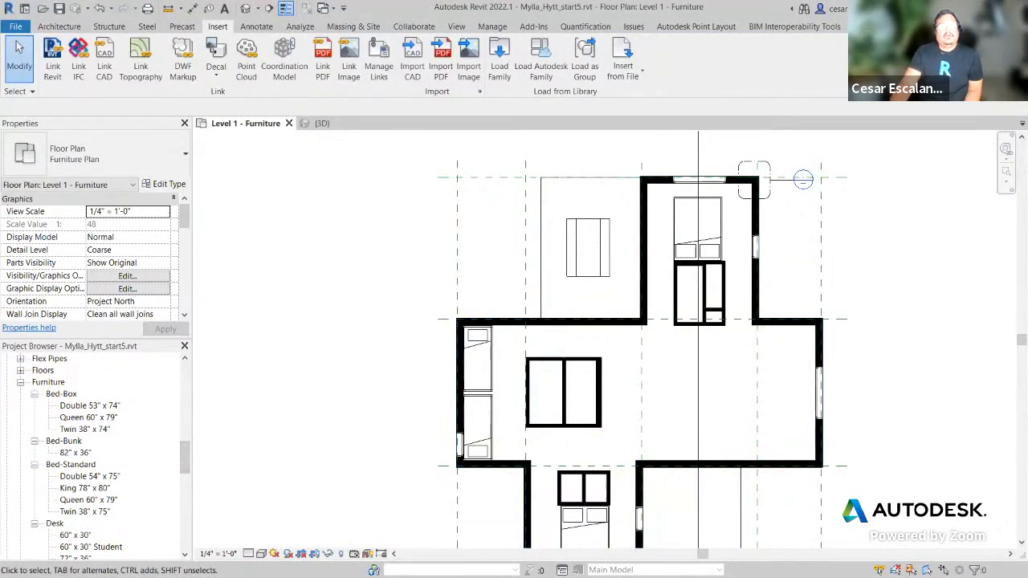
key(alt+Tab)
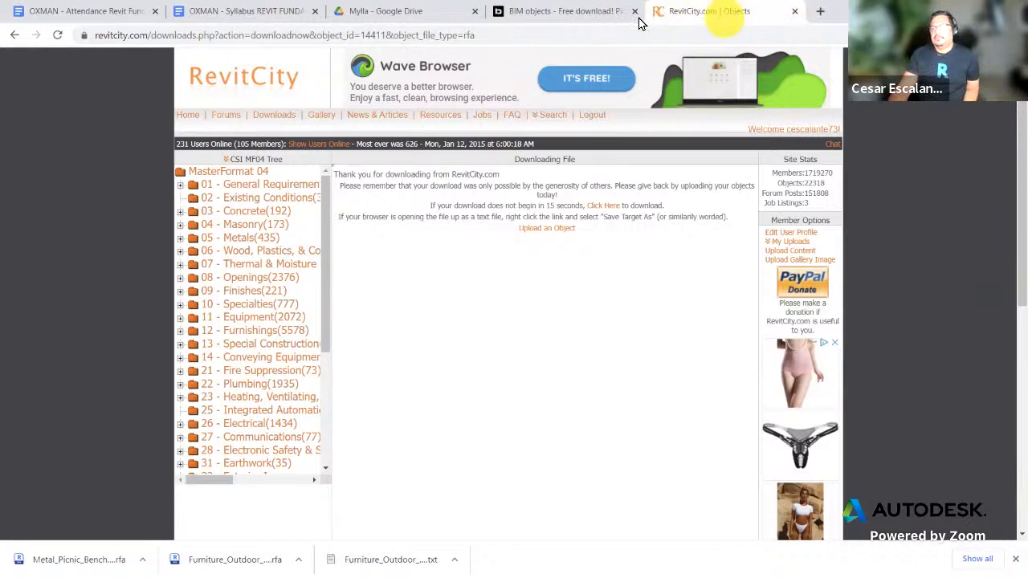
Step: Open a new Chrome tab on Google search beside the RevitCity download page
click(595, 14)
click(697, 14)
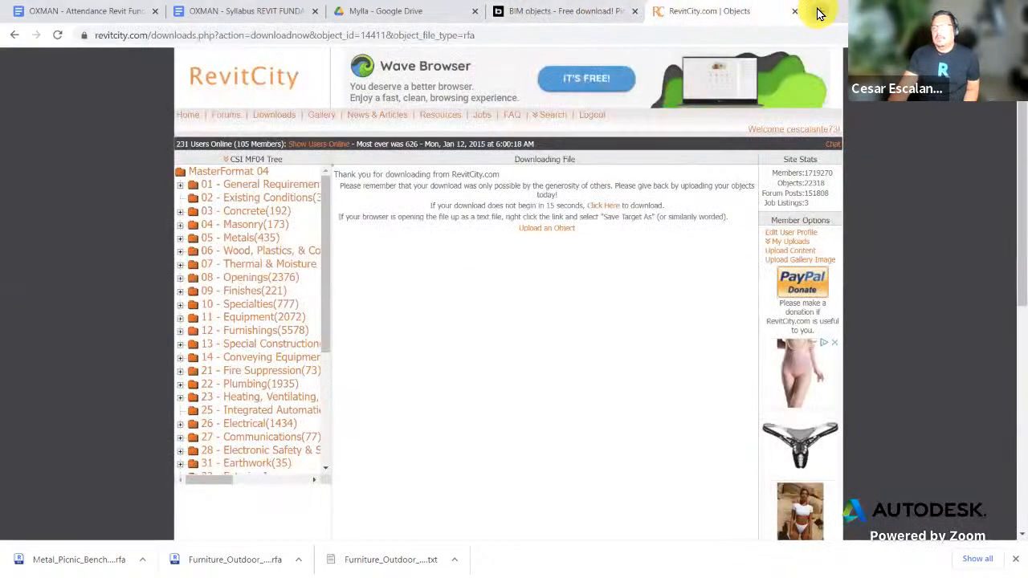
click(815, 12)
click(383, 285)
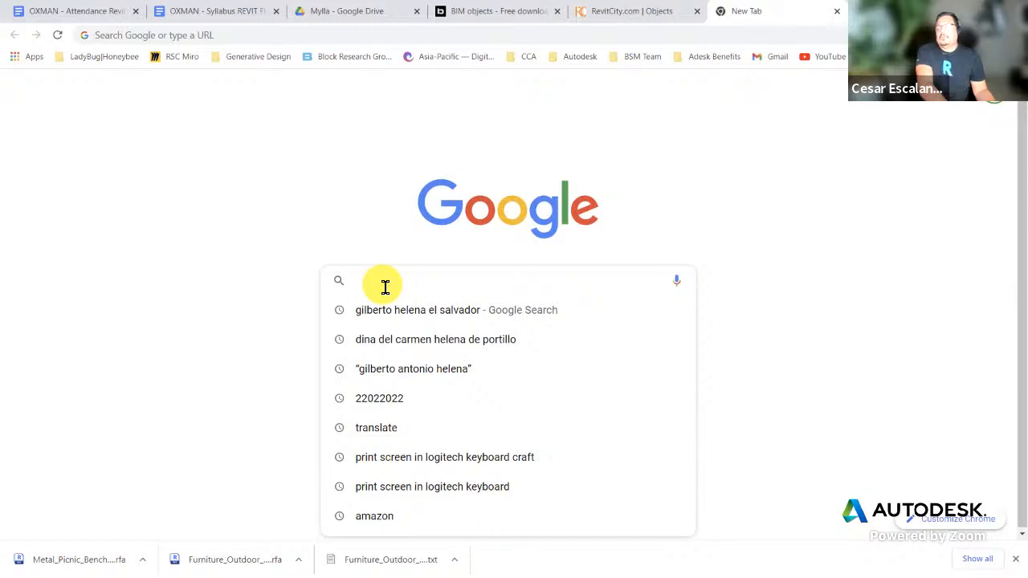
Step: Search Google for 'bluebryck' and briefly check the BlueBrick result
text(blu)
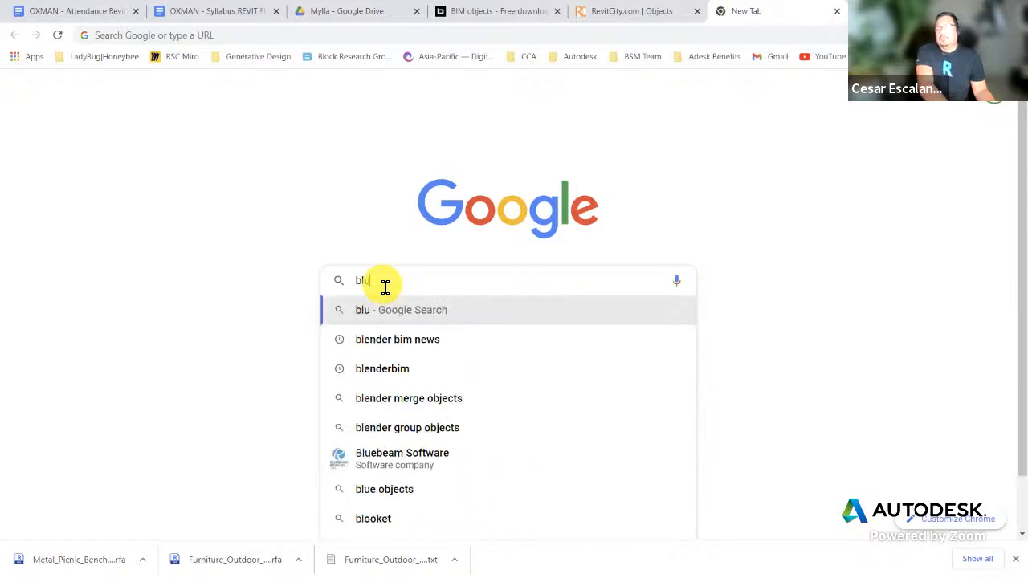
text(ebryck)
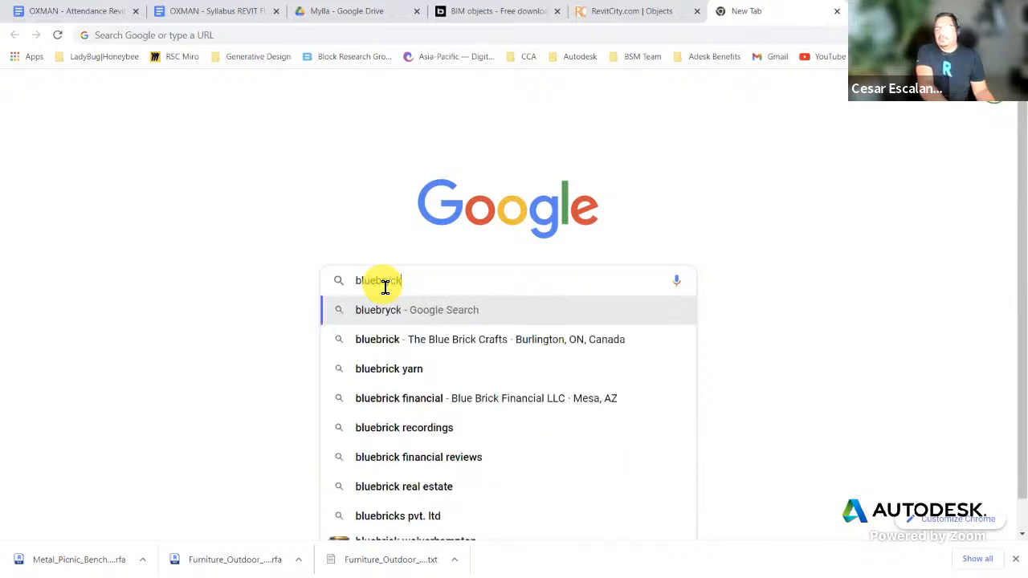
key(Return)
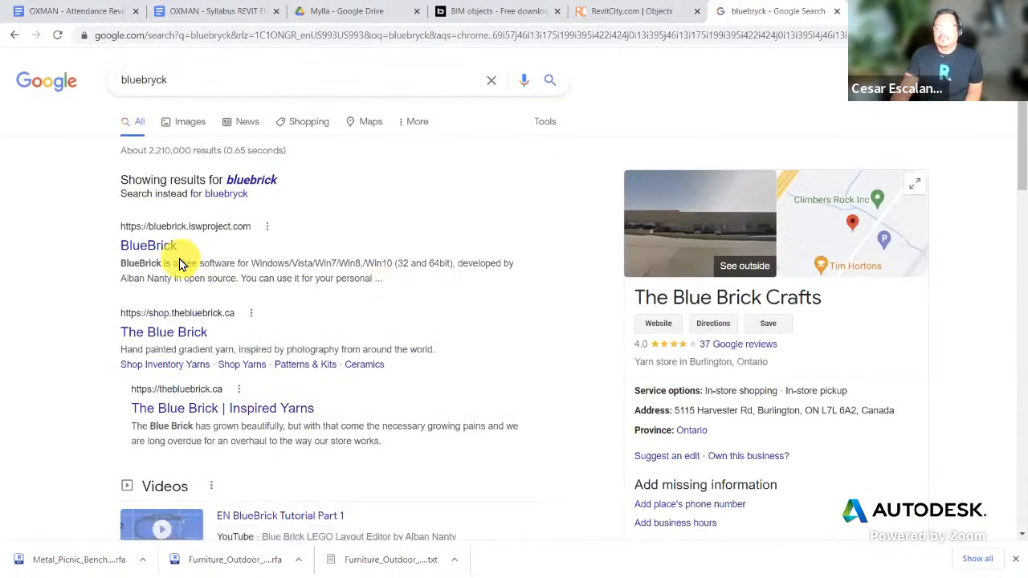
click(149, 246)
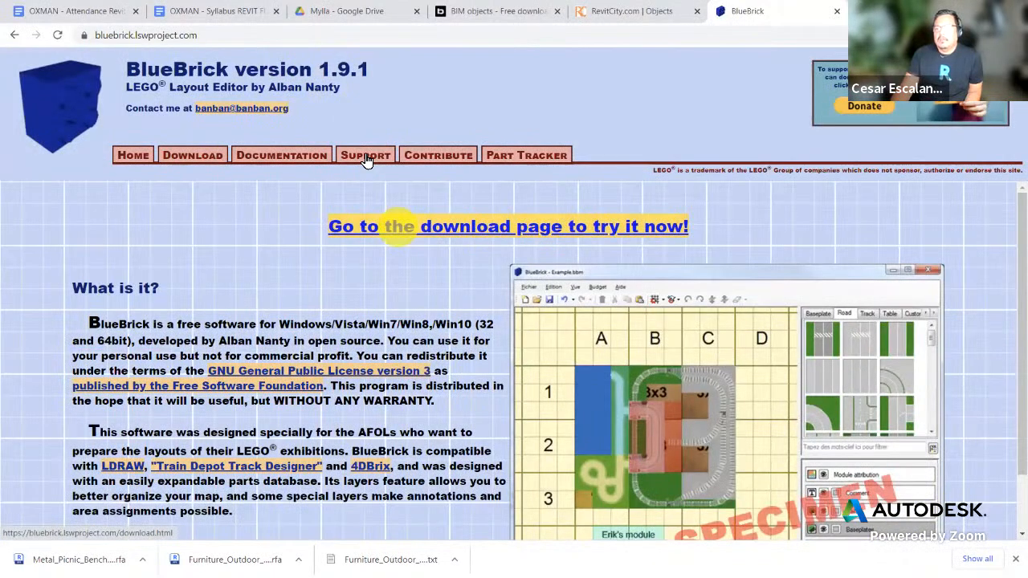
click(14, 34)
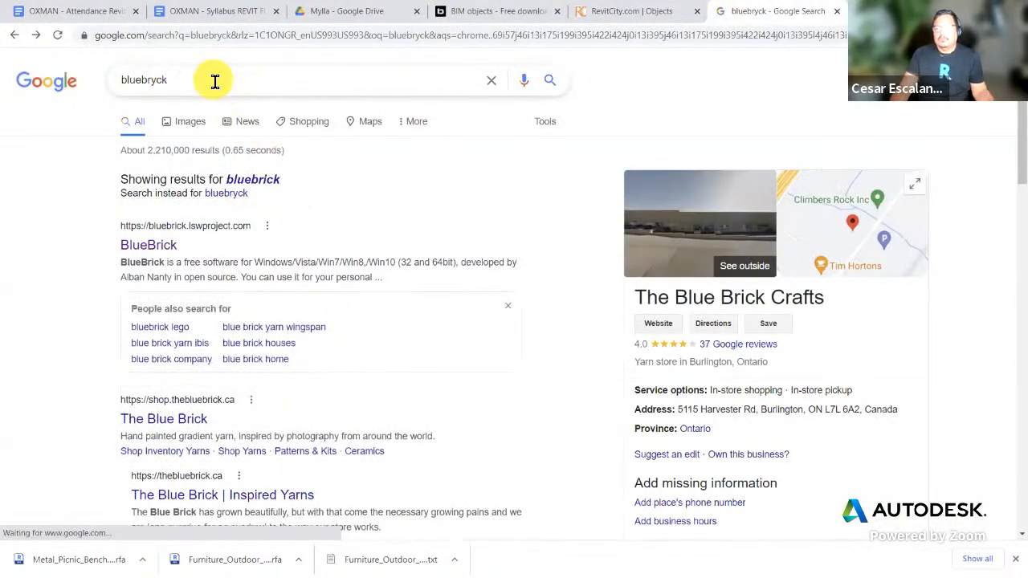
Step: Refine the query to 'bluebryck REVIT' and scroll through the results
click(215, 81)
text(famil)
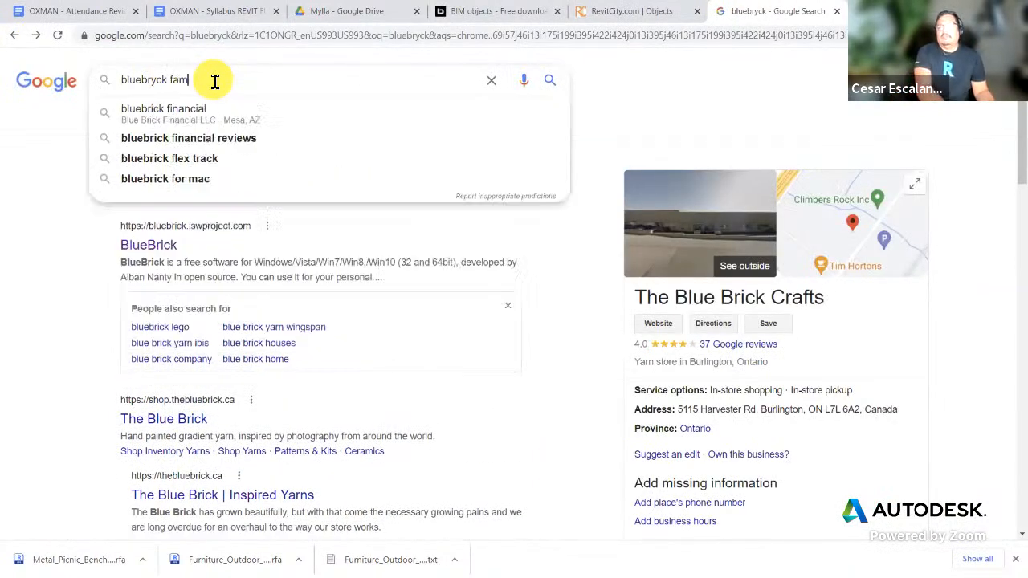
key(BackSpace)
key(BackSpace)
key(BackSpace)
key(BackSpace)
text(REVIT)
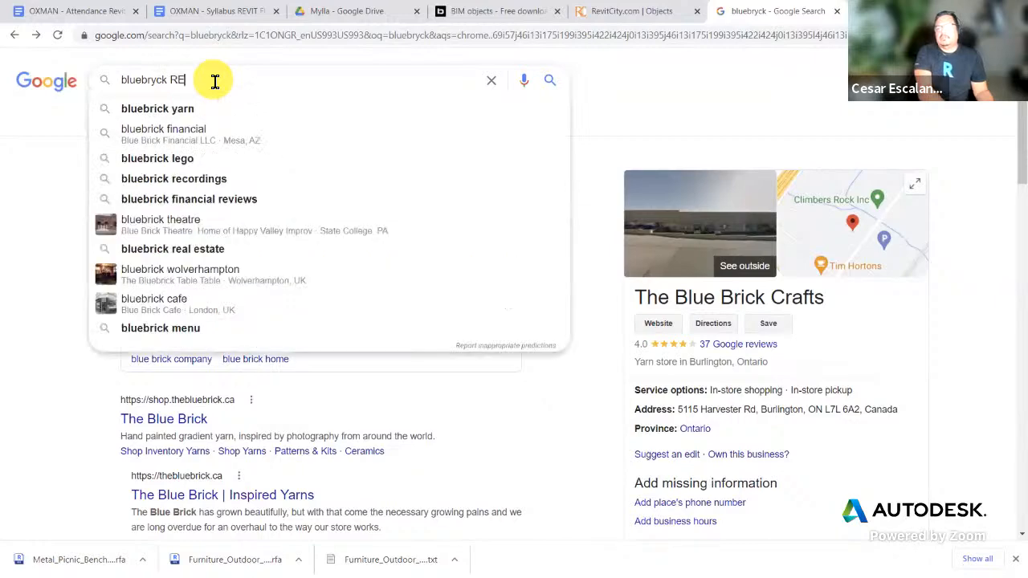
key(Return)
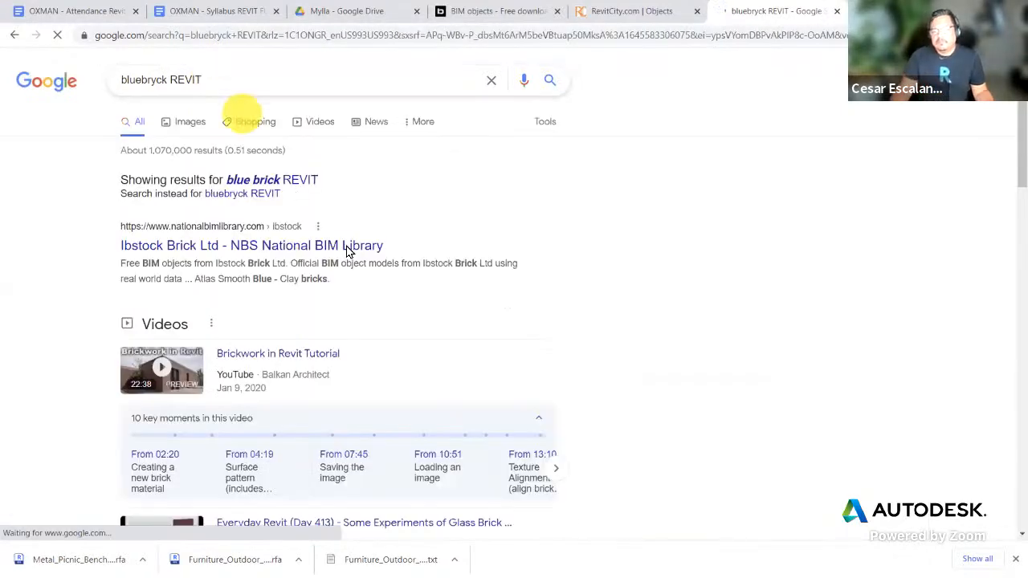
scroll(353, 255, down, 1)
scroll(353, 255, down, 5)
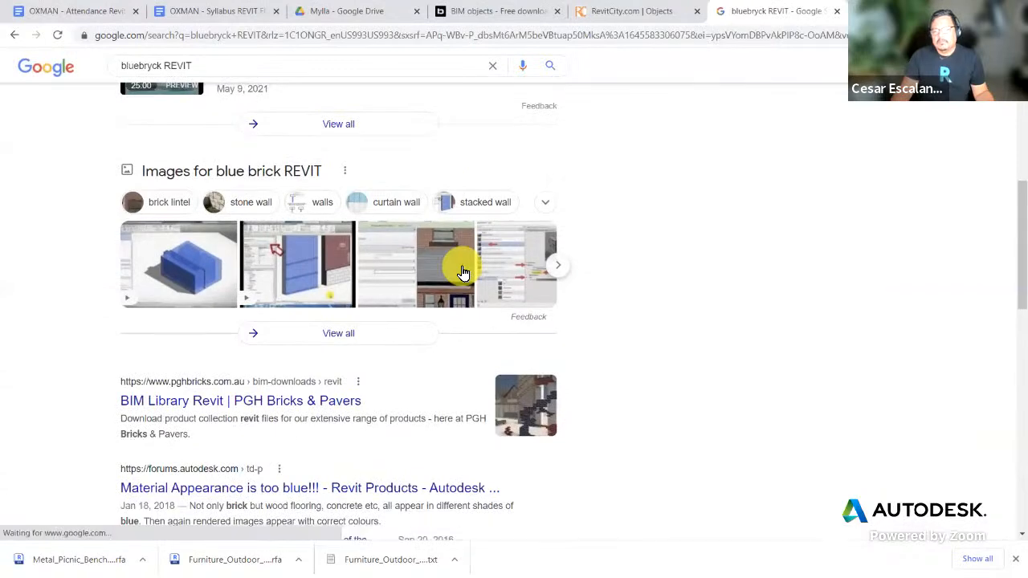
scroll(463, 273, down, 1)
scroll(462, 273, down, 2)
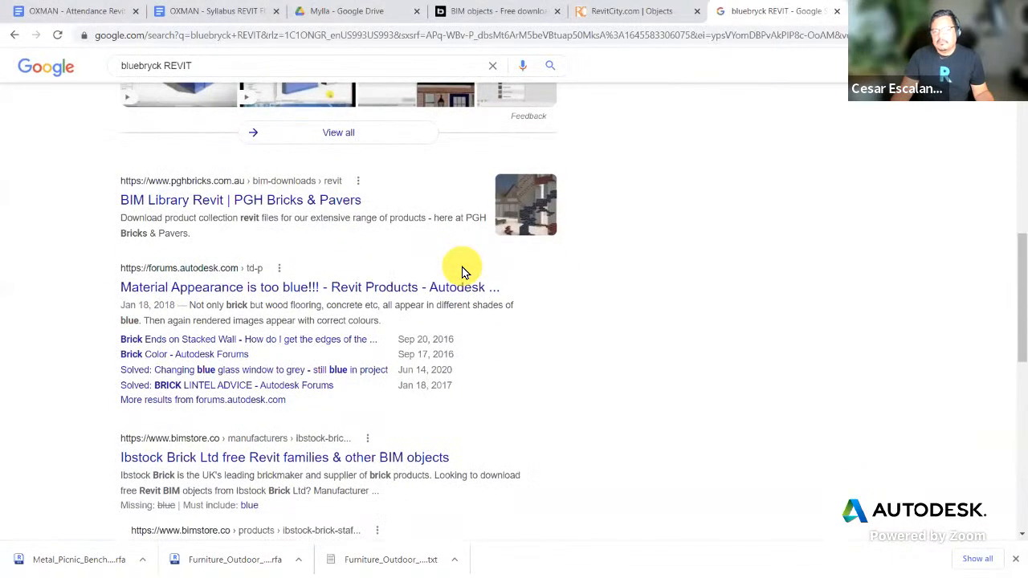
scroll(463, 273, up, 8)
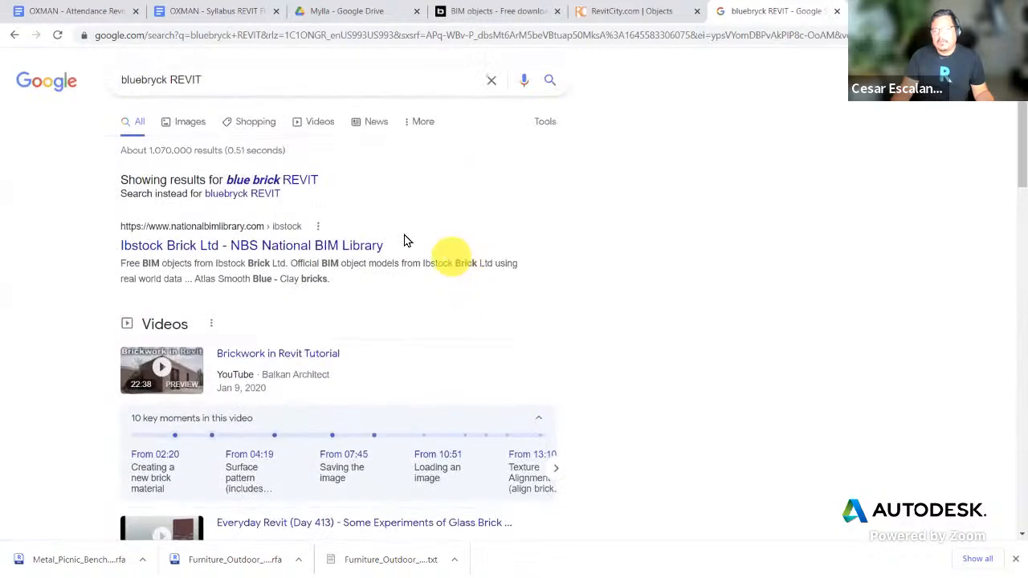
Step: Change the query to 'yellowbryck REVIT' and review the new results
drag(144, 82, 22, 83)
text(yellow)
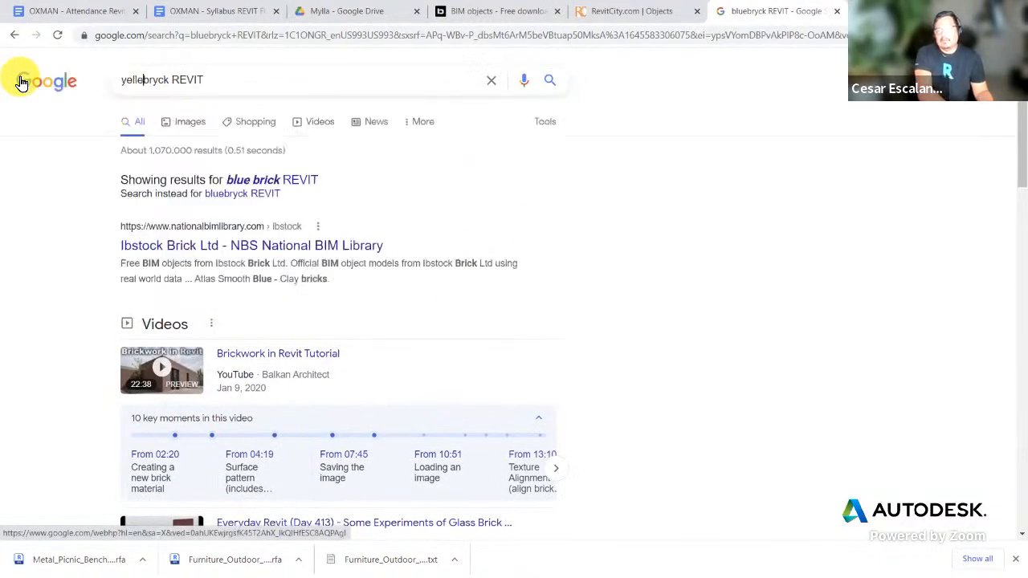
key(Return)
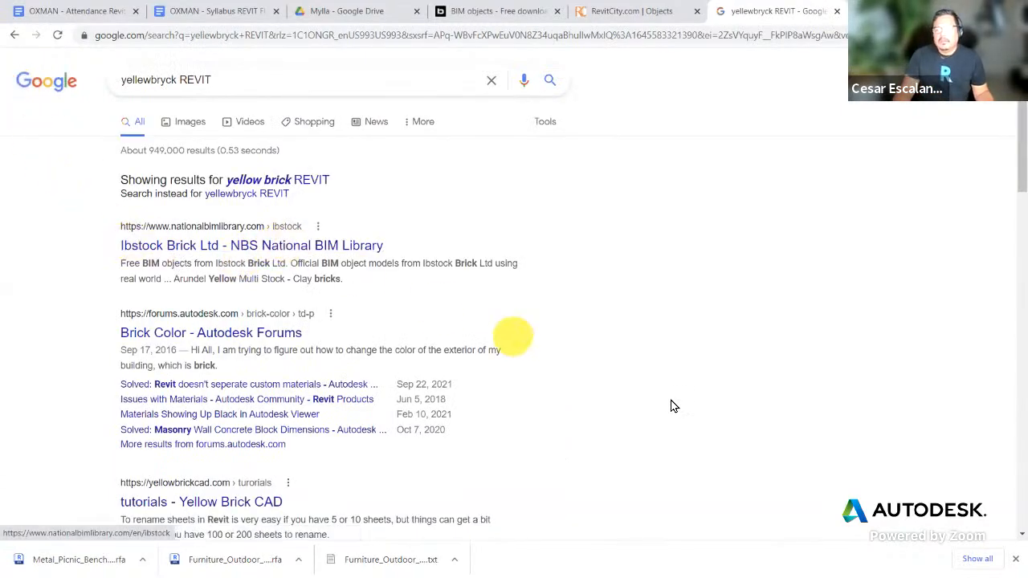
scroll(783, 402, down, 3)
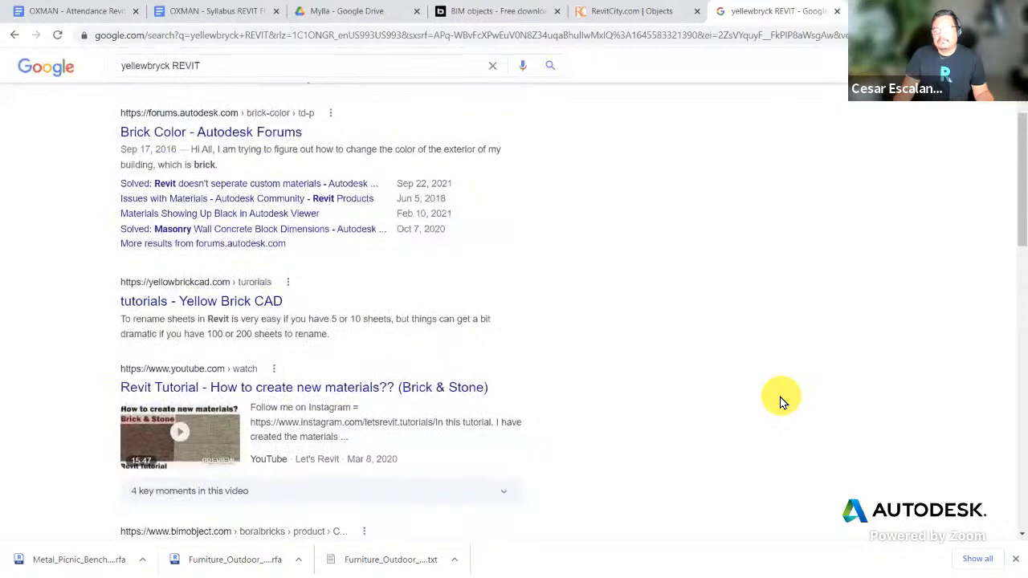
click(200, 286)
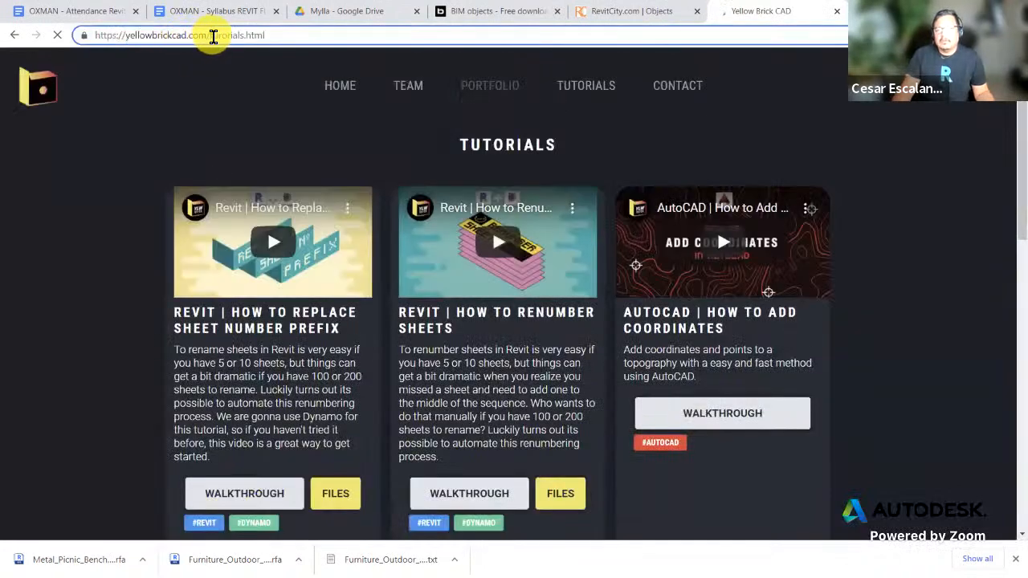
drag(213, 35, 367, 39)
key(BackSpace)
key(Return)
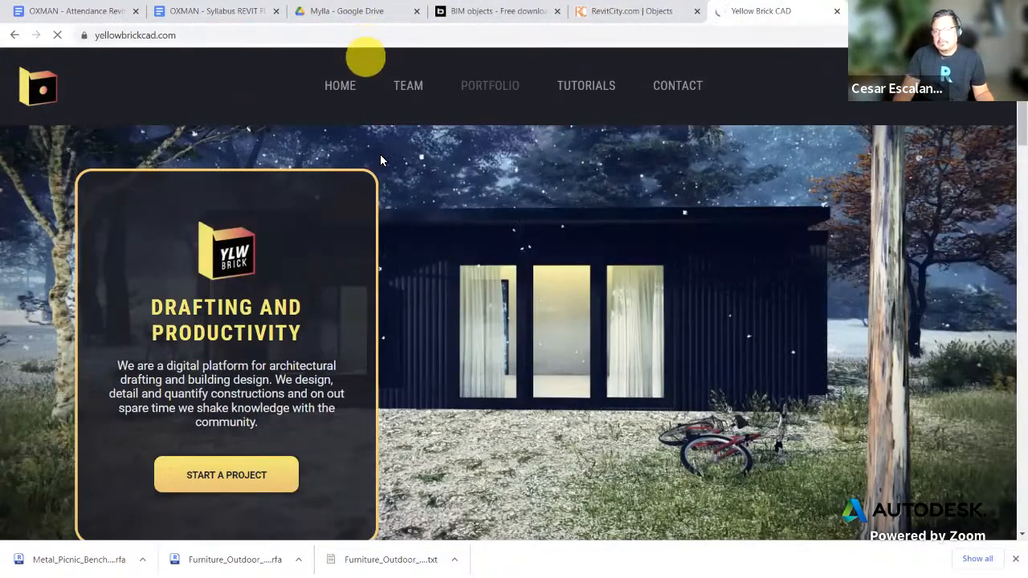
click(407, 90)
scroll(407, 103, down, 3)
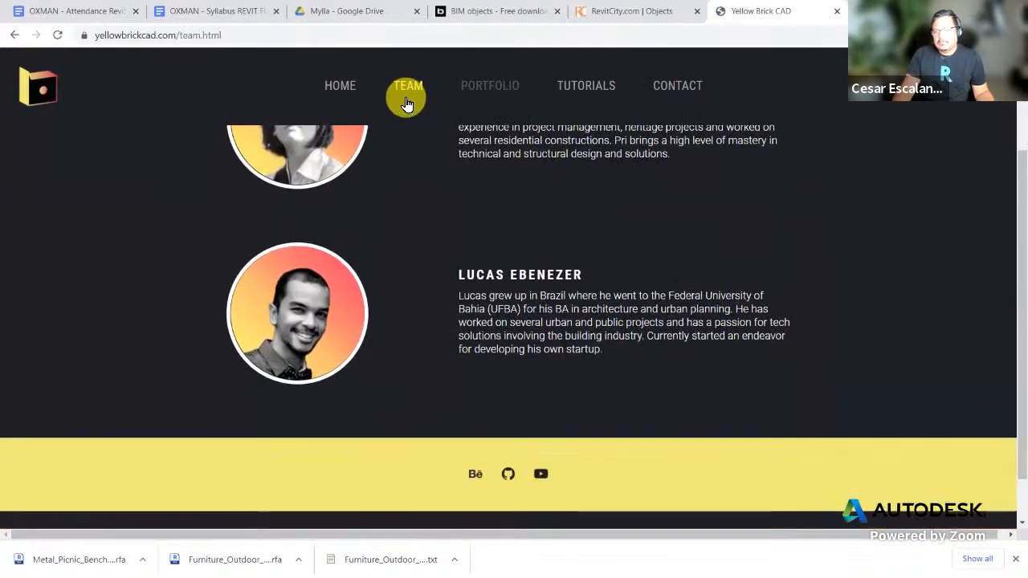
scroll(407, 103, up, 3)
click(339, 86)
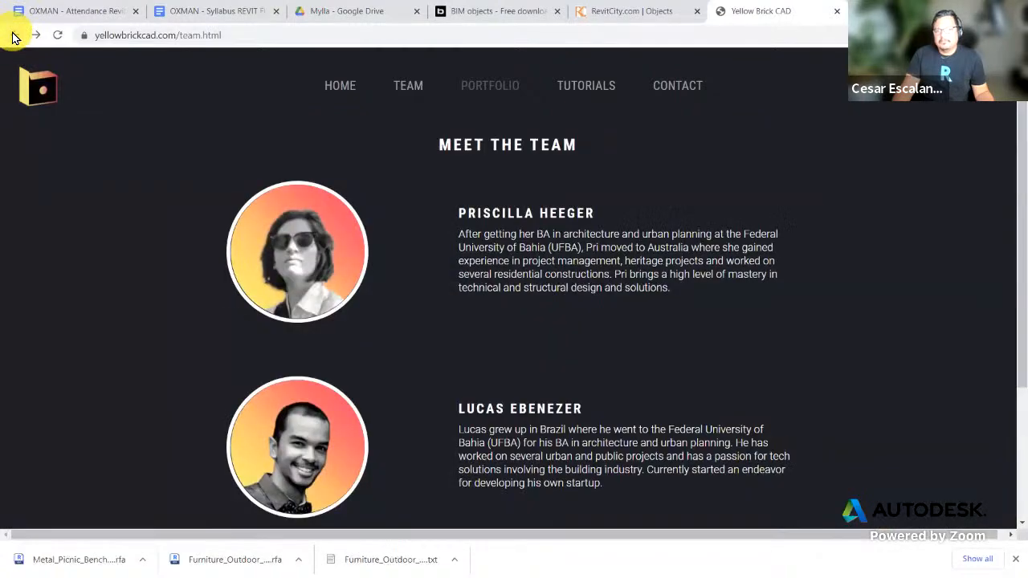
click(13, 37)
click(17, 37)
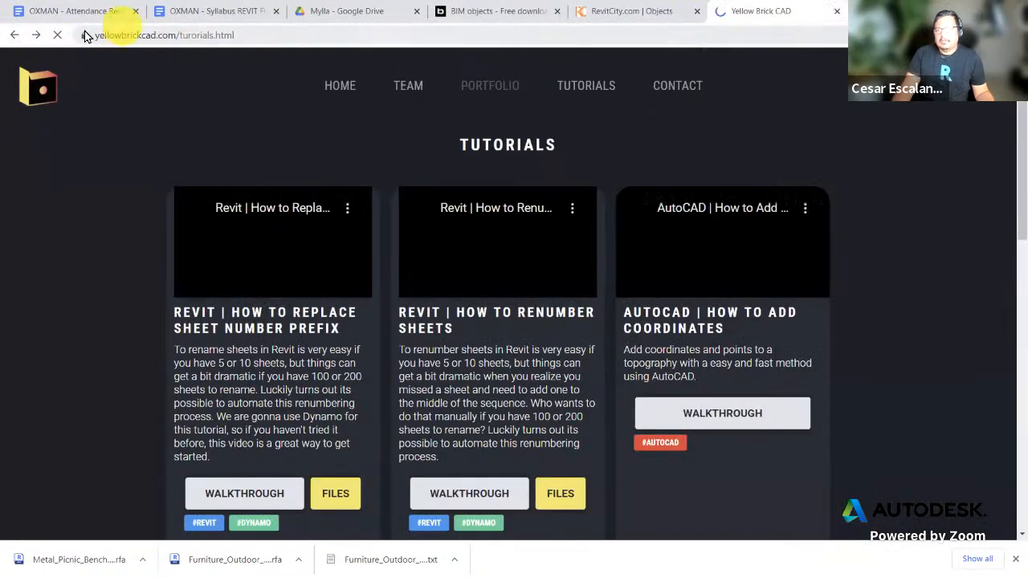
click(13, 36)
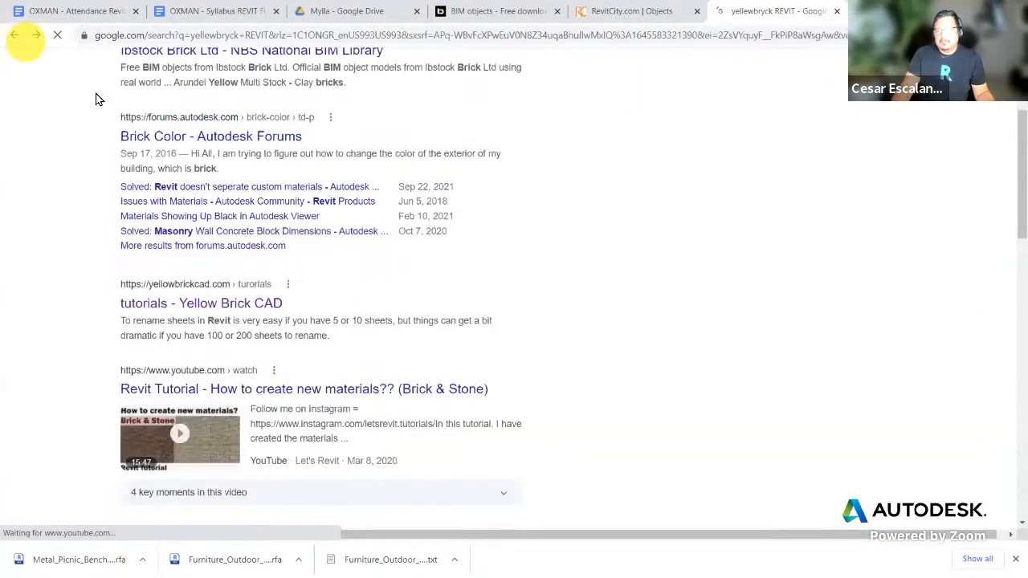
scroll(607, 331, down, 3)
scroll(606, 332, down, 3)
scroll(606, 333, up, 5)
scroll(607, 338, up, 3)
scroll(608, 339, down, 2)
scroll(607, 338, up, 3)
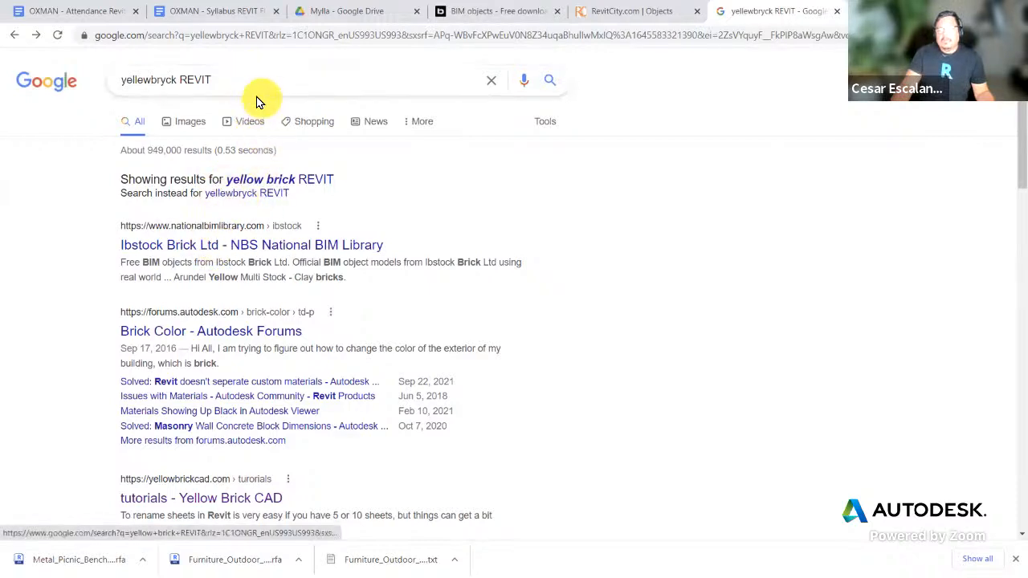
Step: Search Google for 'national bim library' and open the NBS National BIM Library result
drag(236, 83, 4, 77)
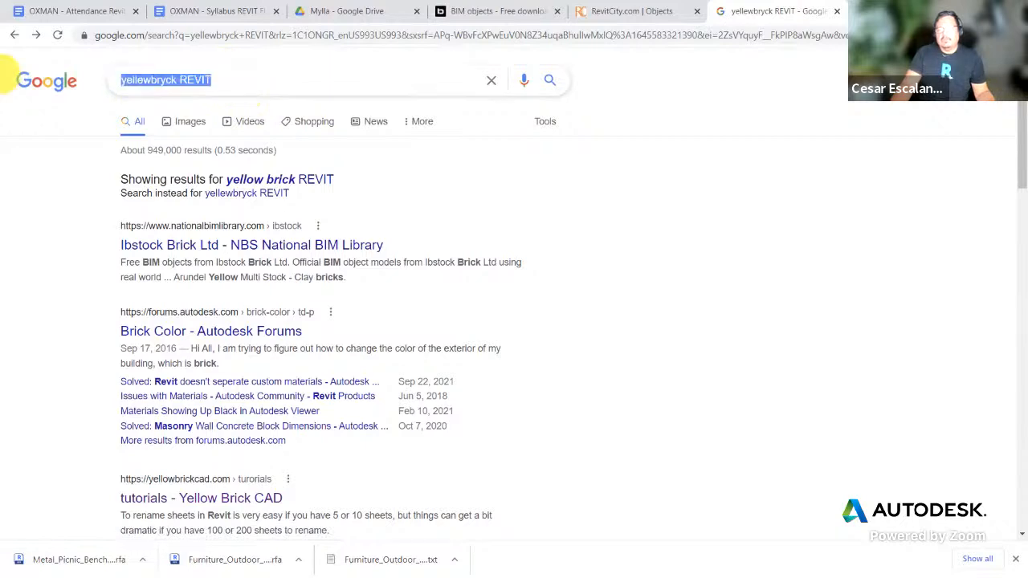
text(na)
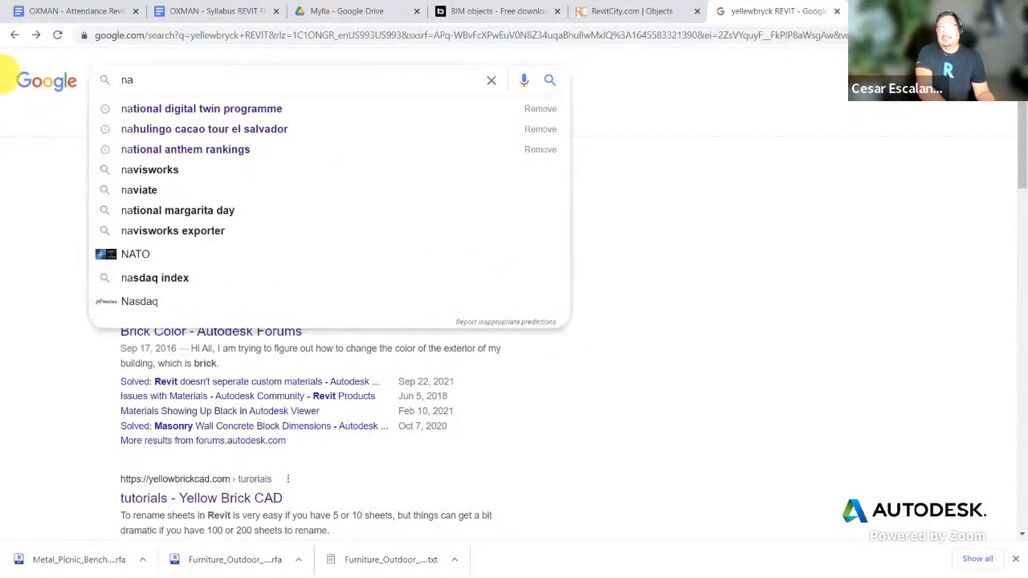
text(tiona)
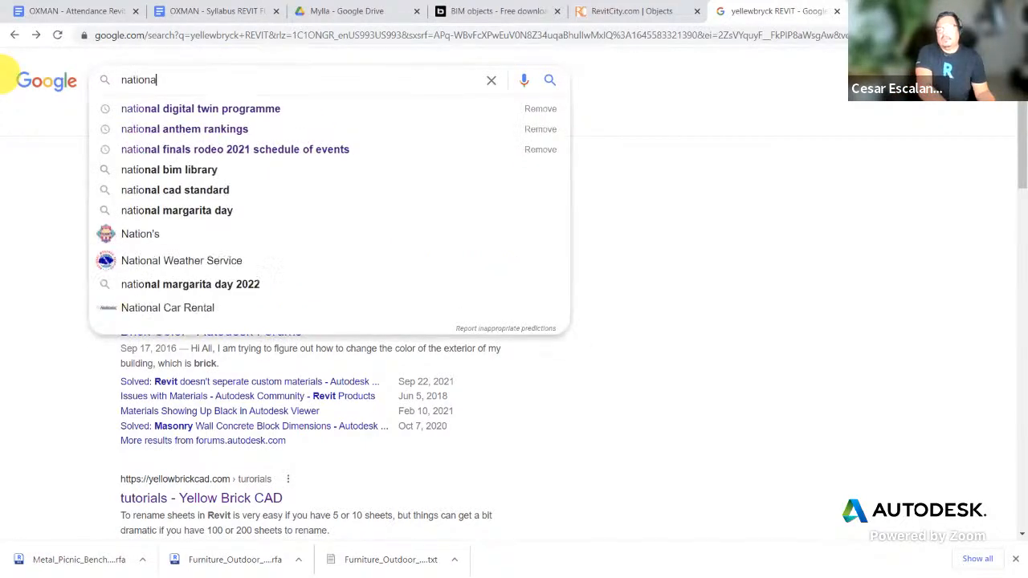
text(l bim library)
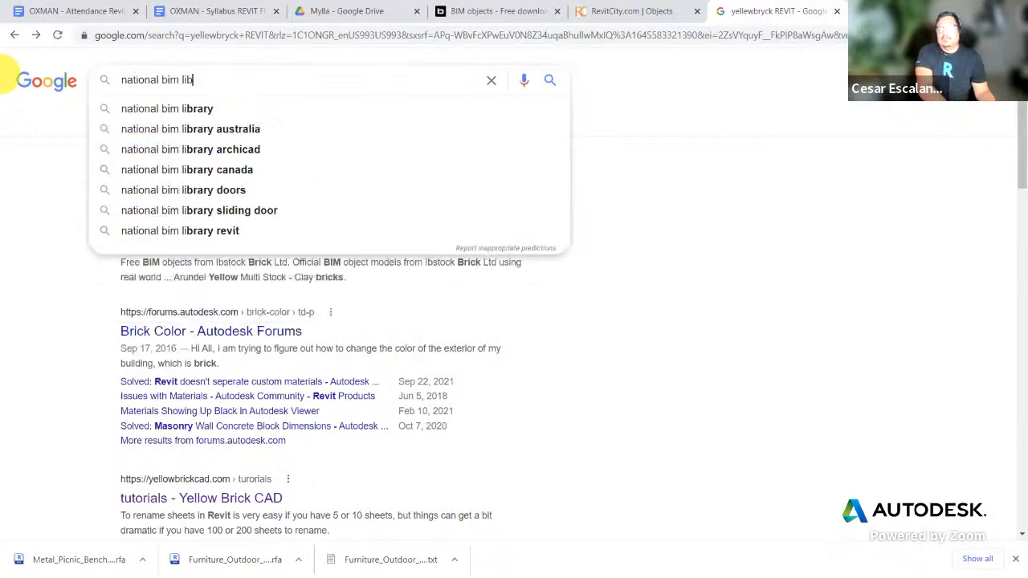
key(Return)
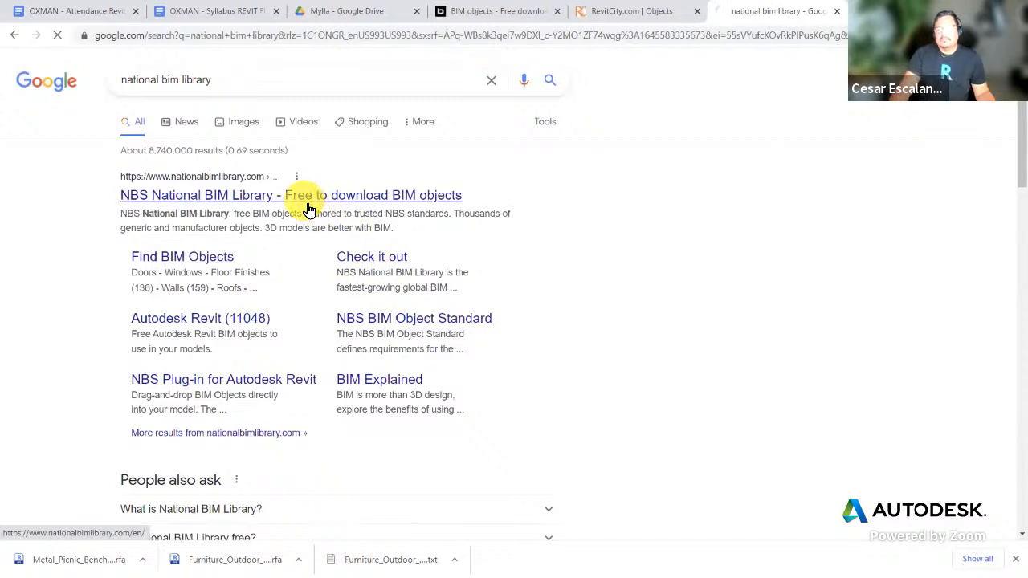
click(305, 204)
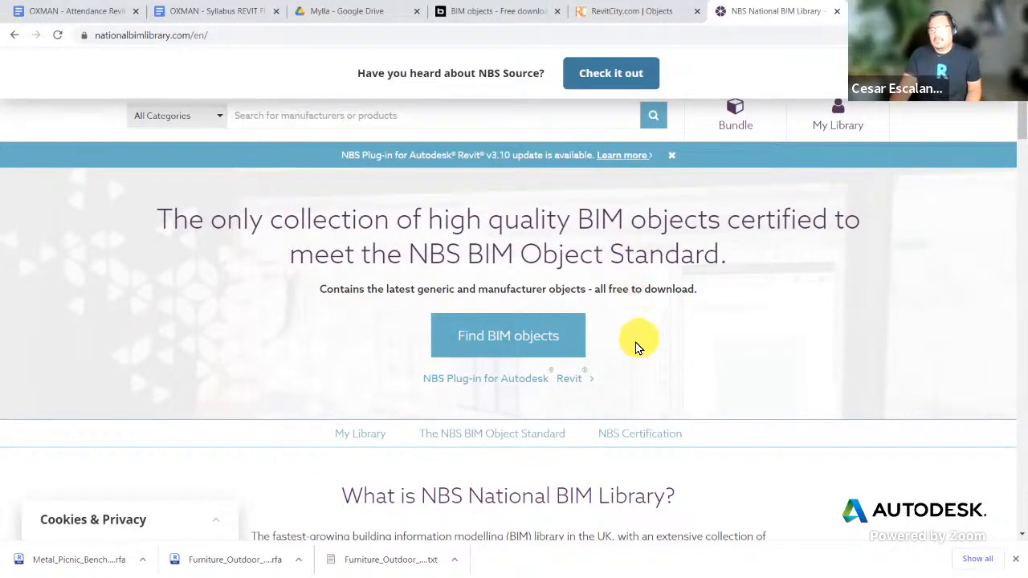
Step: Copy the NBS National BIM Library address and browse Find BIM Objects' featured categories
scroll(631, 360, down, 2)
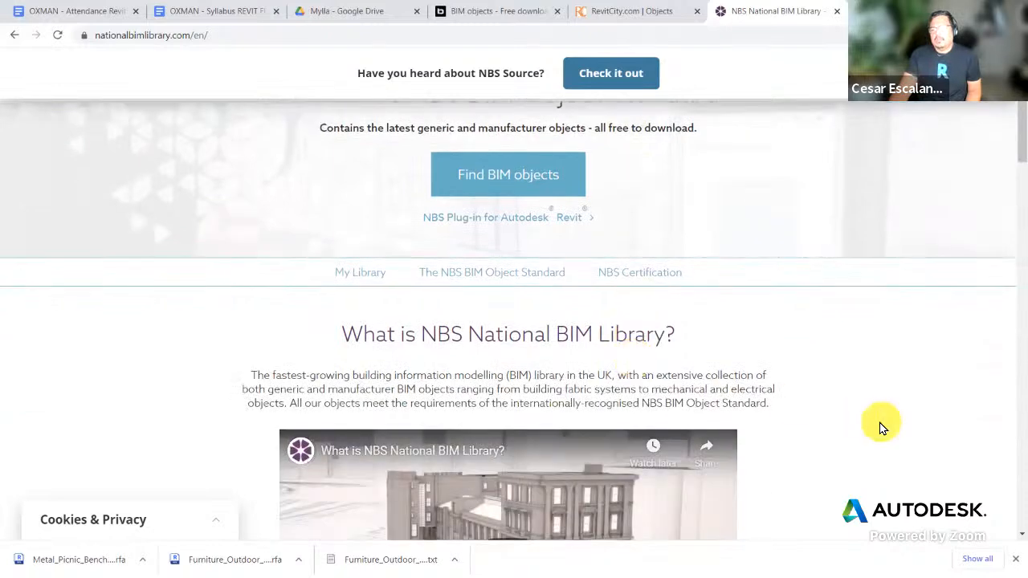
scroll(871, 420, up, 2)
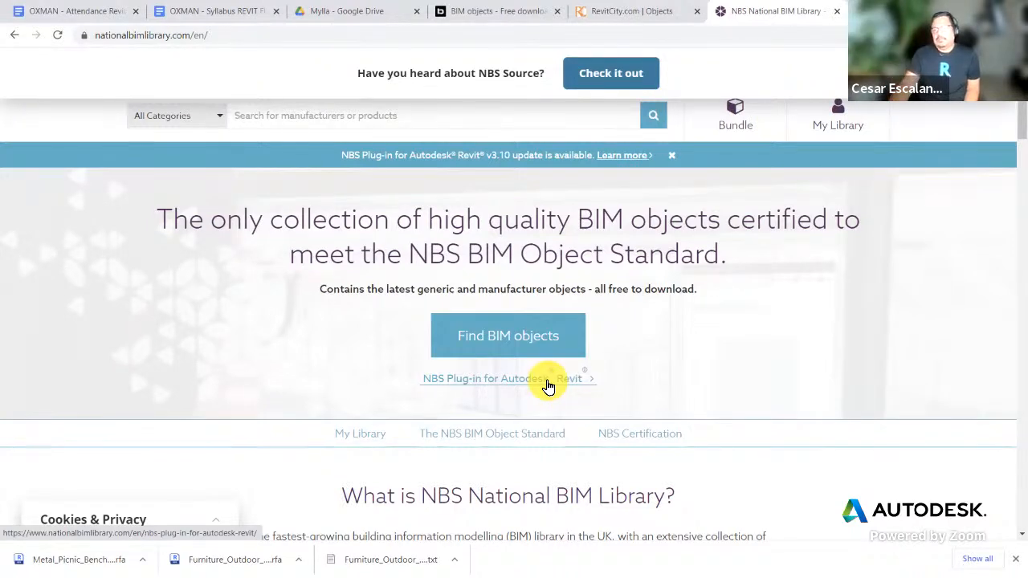
right_click(278, 34)
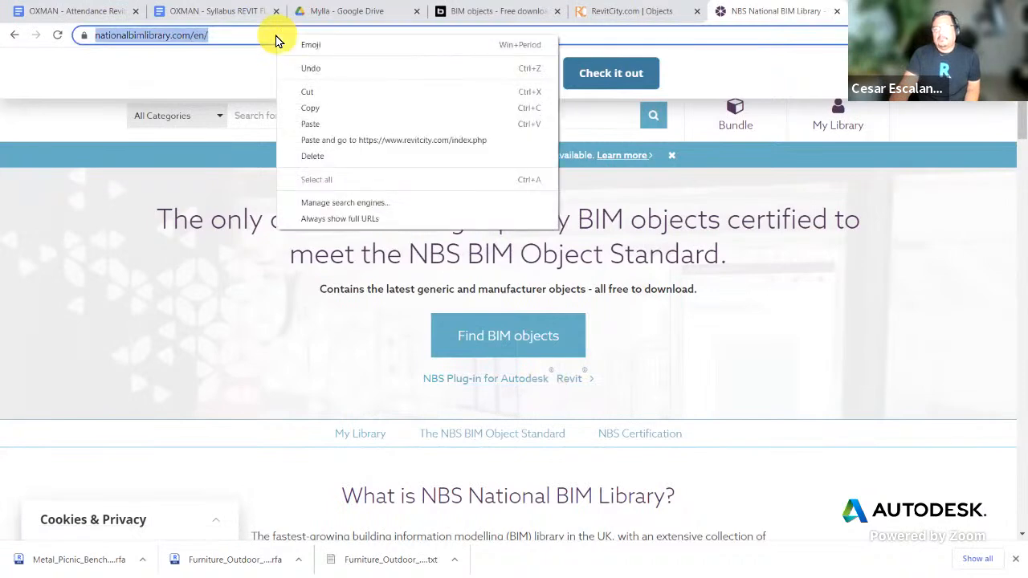
click(318, 108)
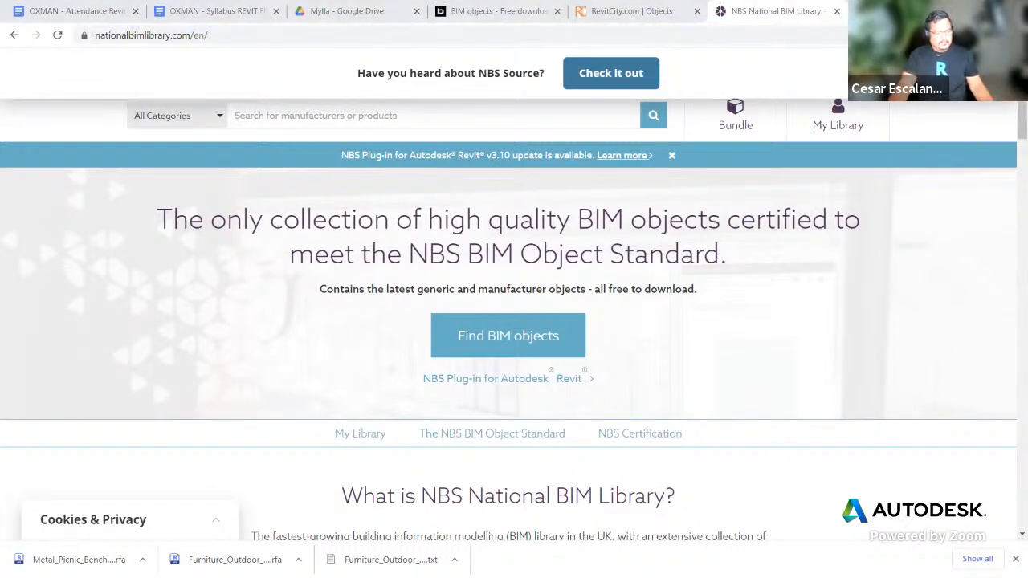
click(535, 348)
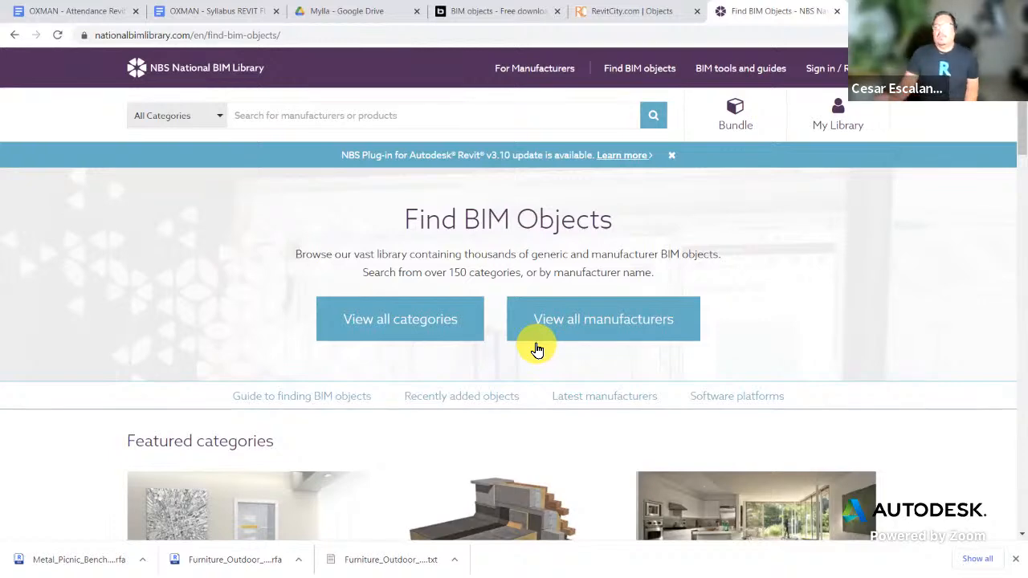
scroll(819, 304, down, 4)
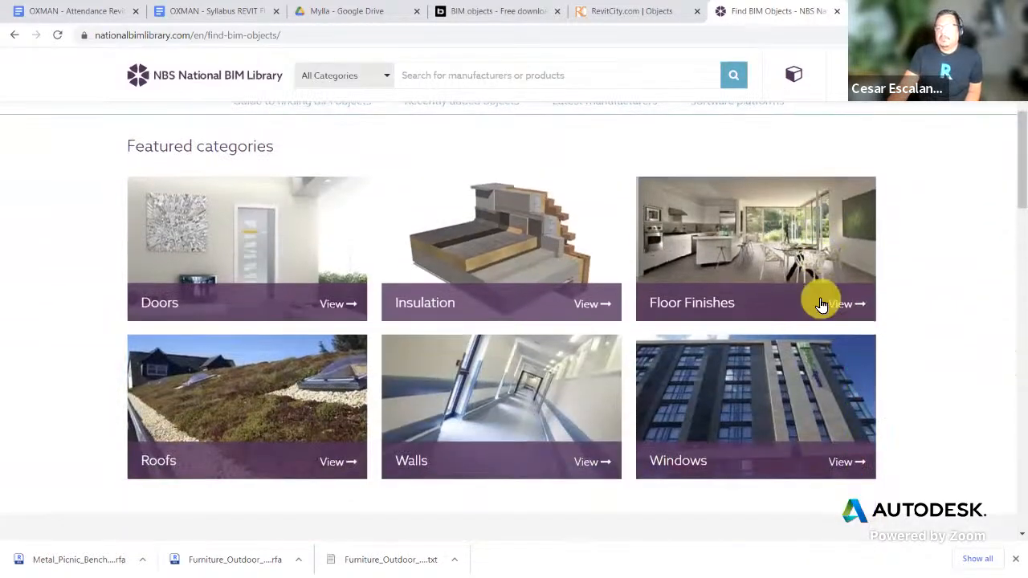
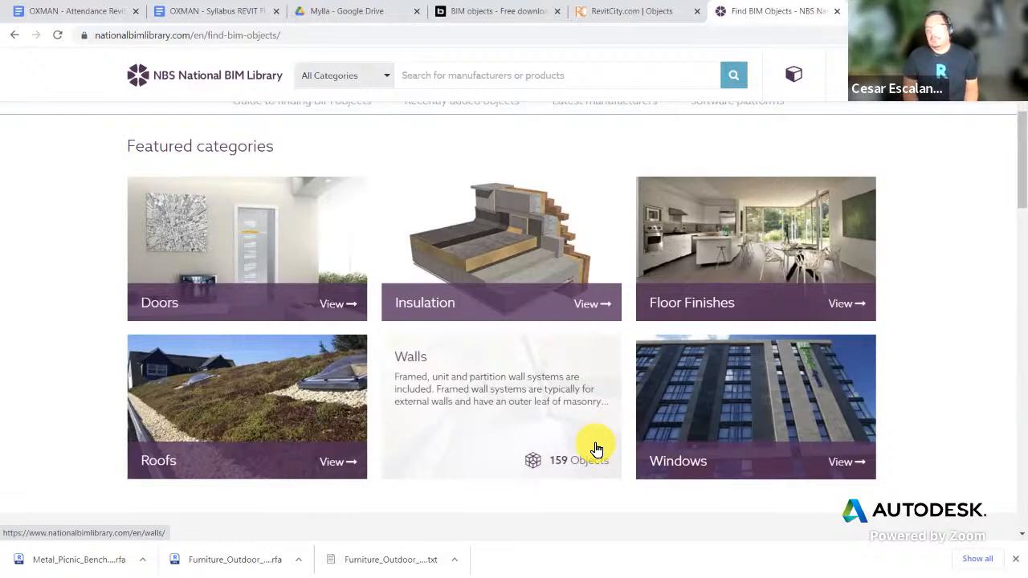
Step: Browse the Doors category listing on Find BIM Objects, then return to the main page
scroll(707, 408, up, 3)
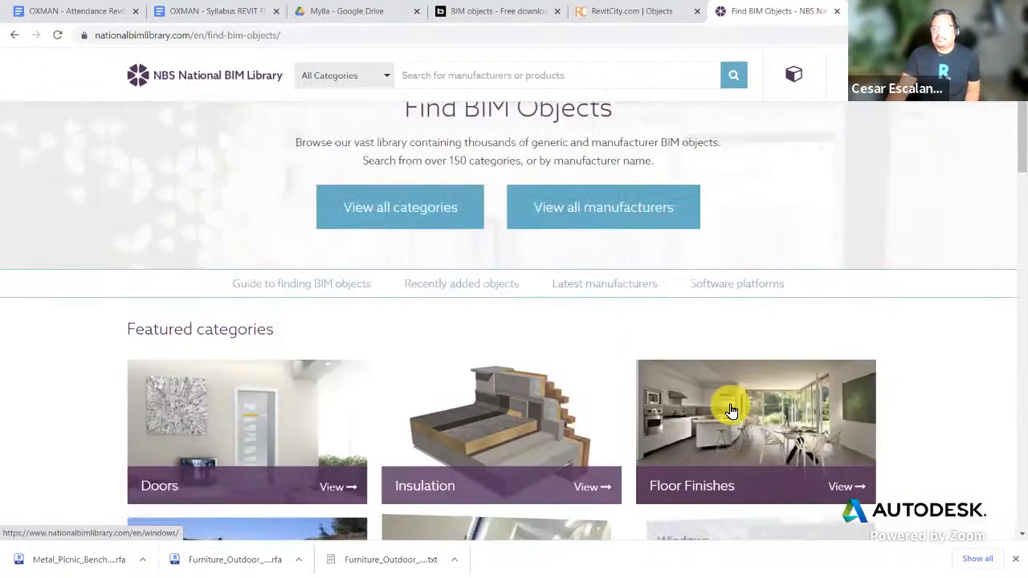
scroll(513, 377, down, 2)
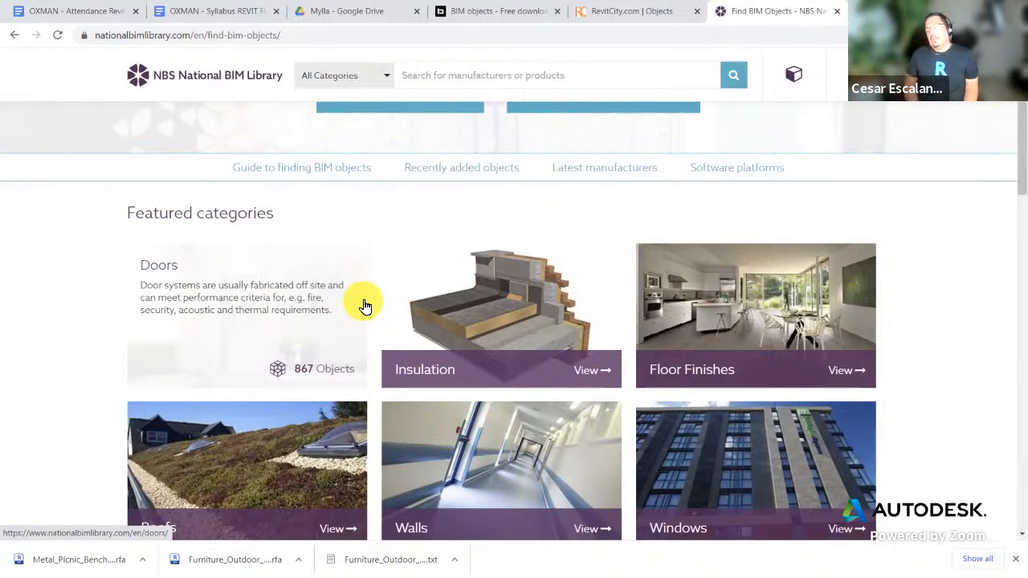
click(273, 314)
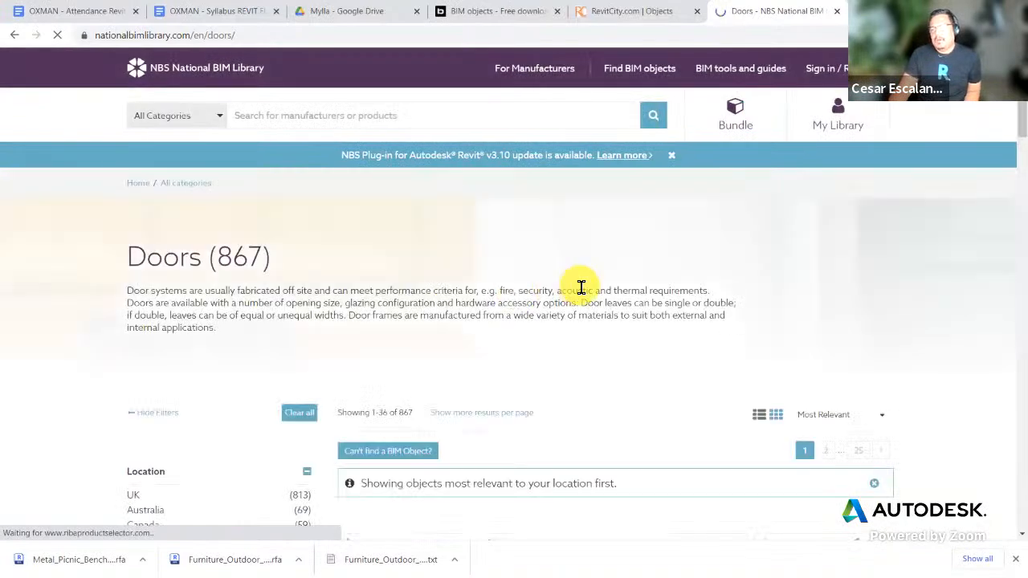
scroll(576, 290, down, 4)
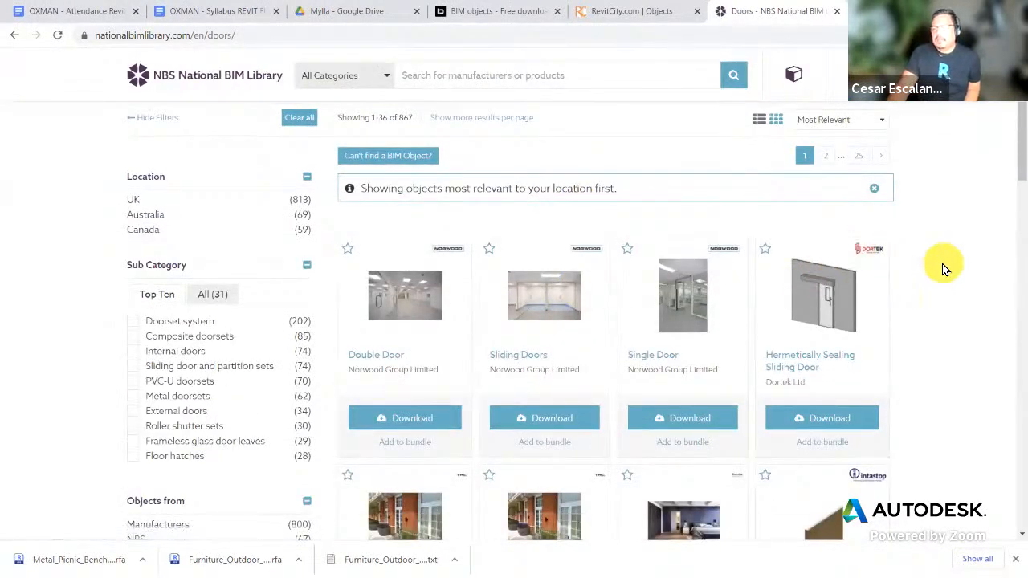
scroll(944, 269, down, 1)
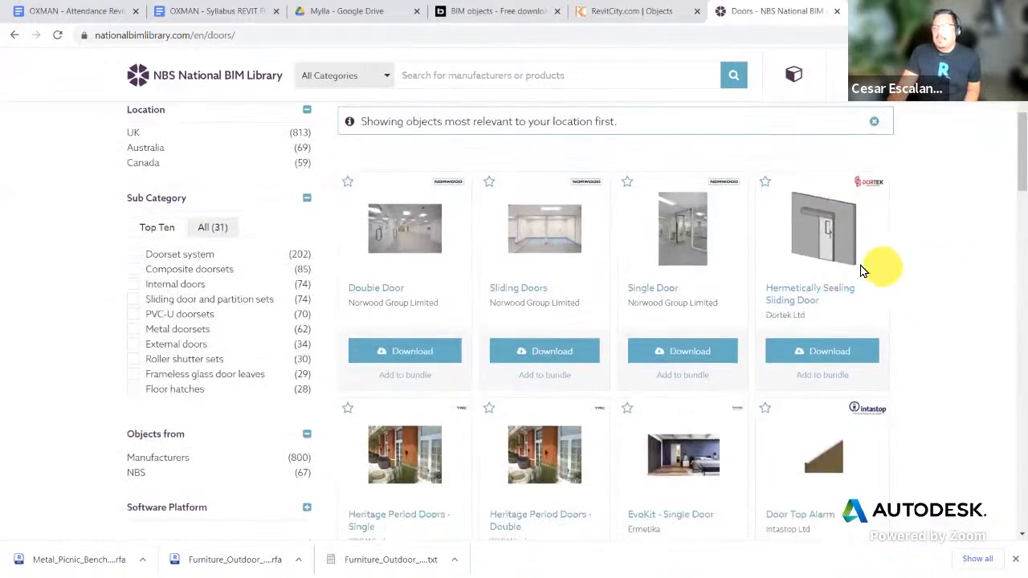
scroll(810, 268, down, 5)
scroll(816, 268, down, 14)
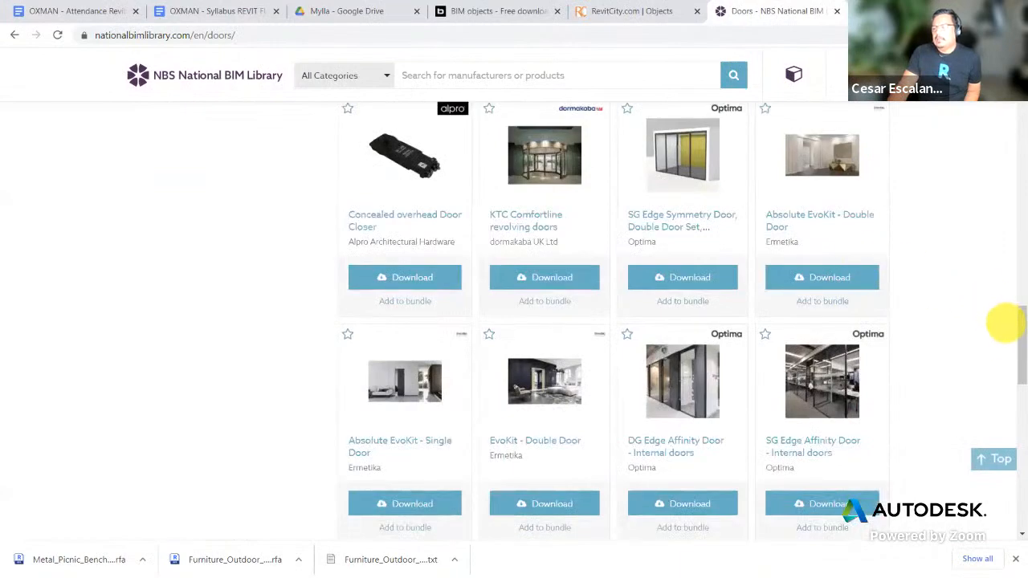
scroll(977, 329, down, 4)
scroll(978, 329, up, 4)
scroll(977, 329, up, 20)
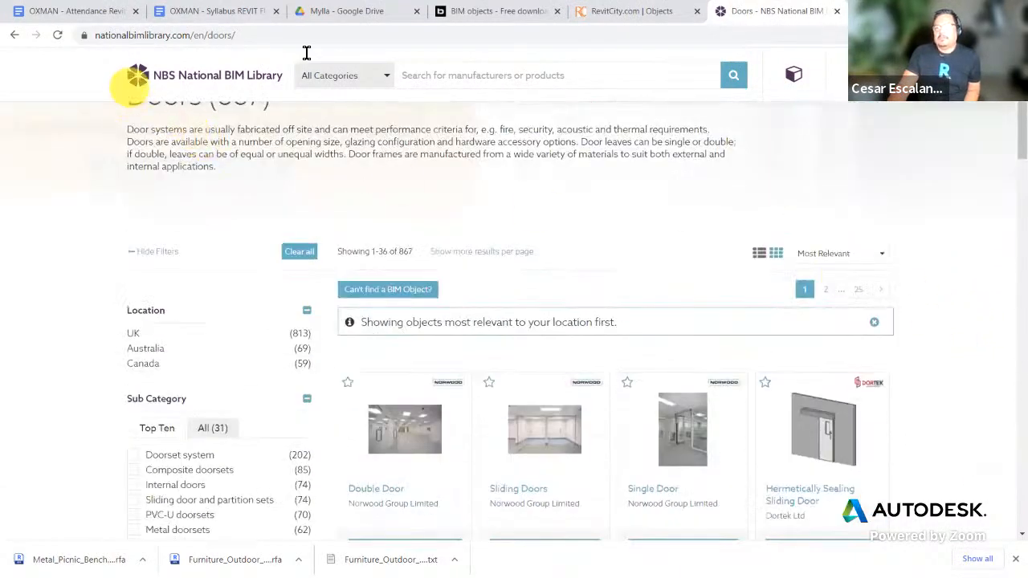
scroll(551, 280, down, 3)
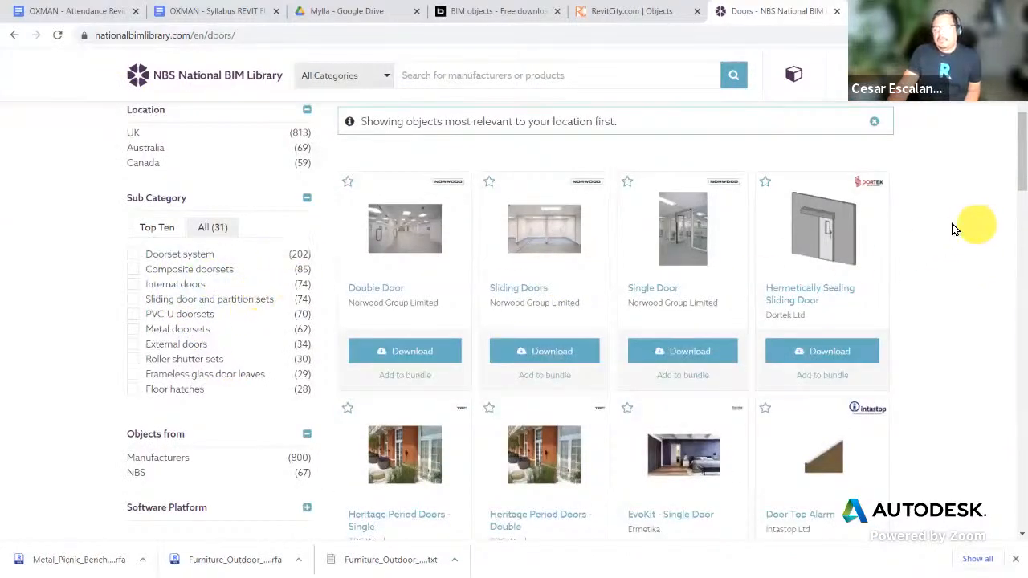
scroll(971, 229, up, 5)
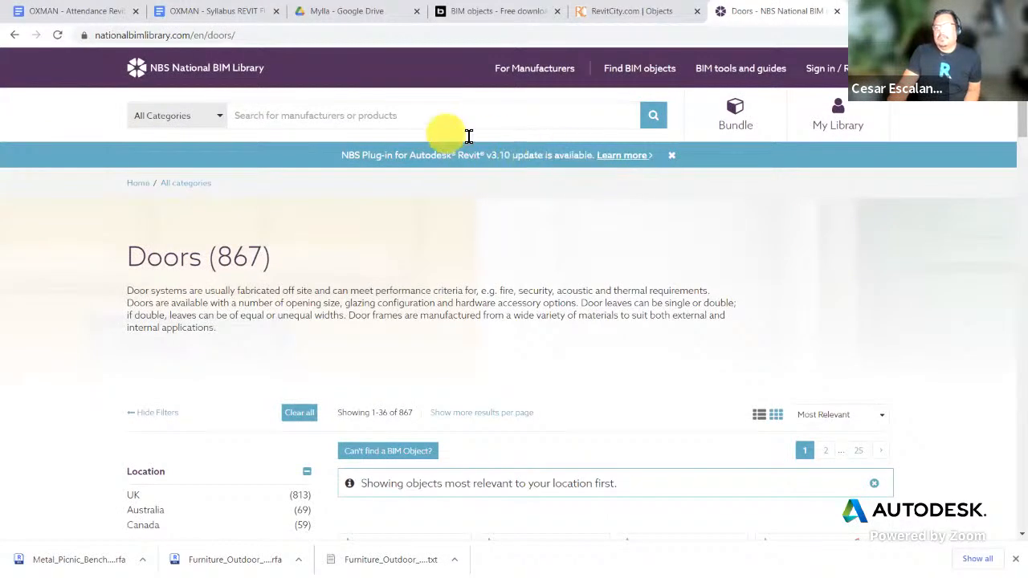
click(14, 35)
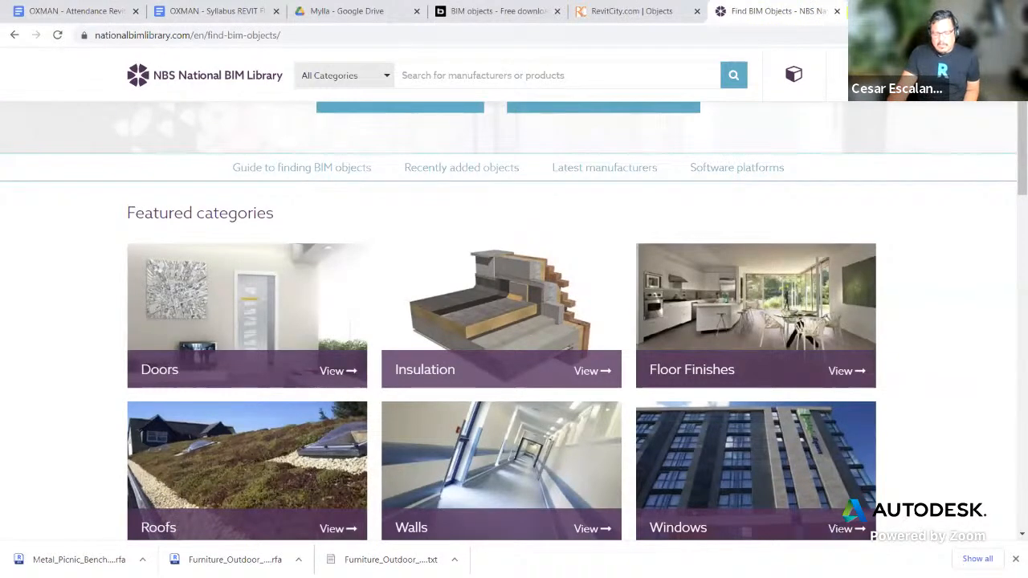
Step: In a new tab, search Google for 'army corps of engineers BIM library'
key(ctrl+t)
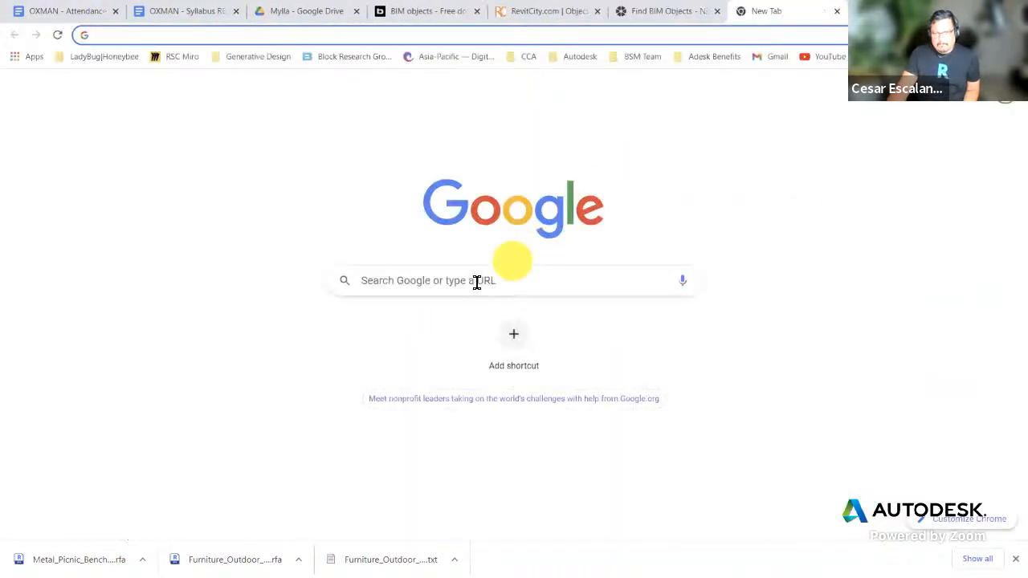
click(442, 285)
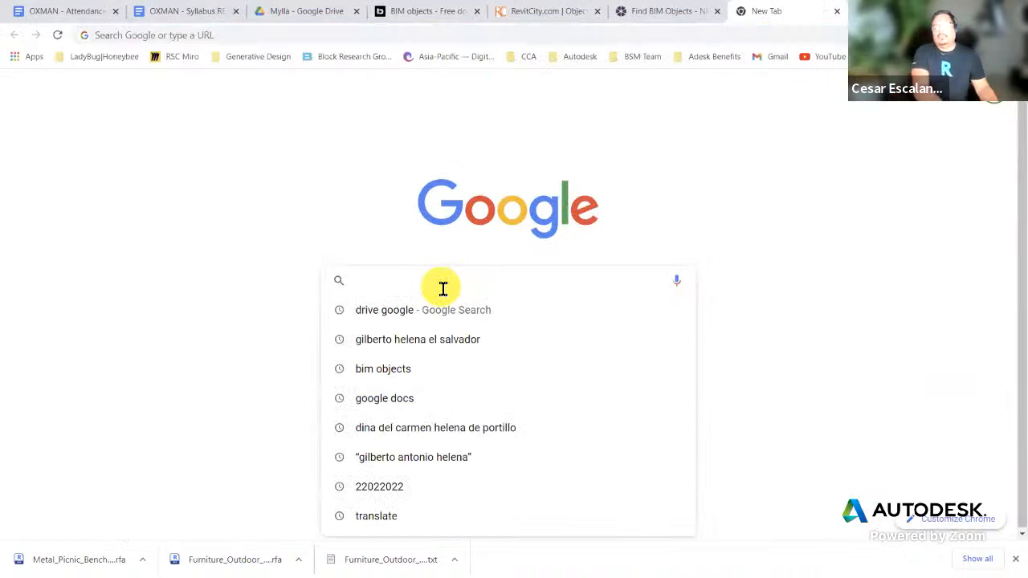
text(ar)
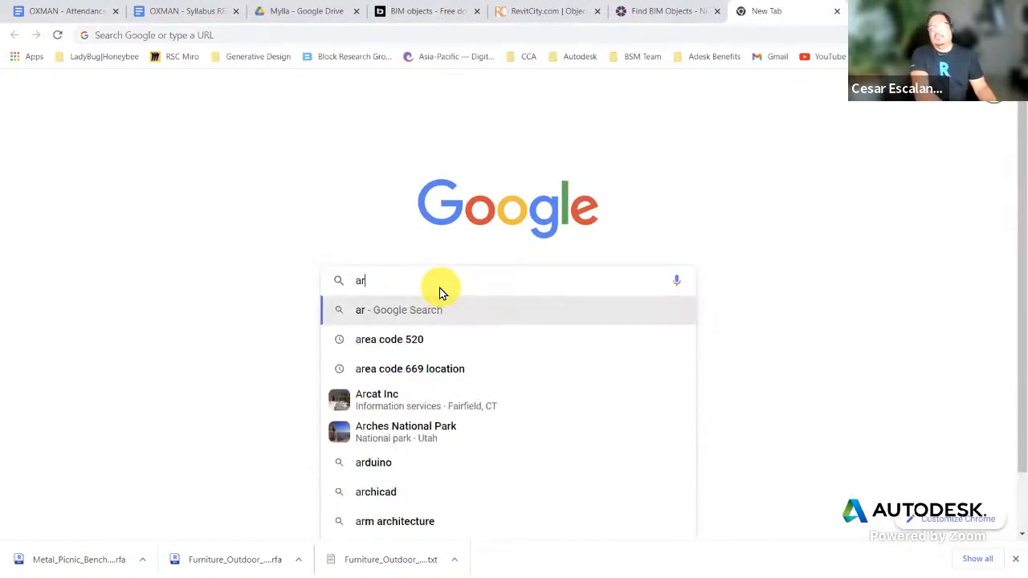
text(my corps of e)
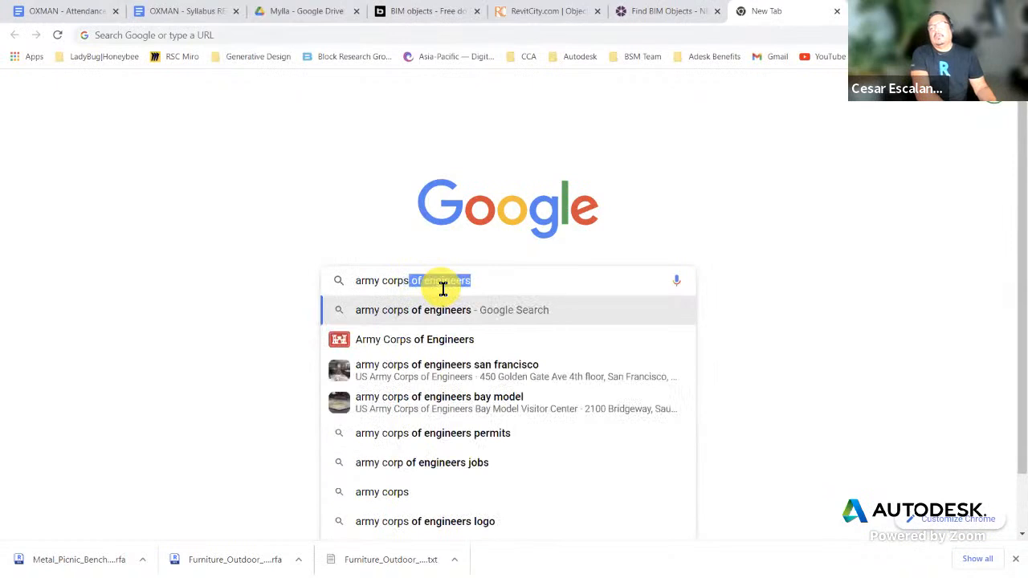
text(ngineer)
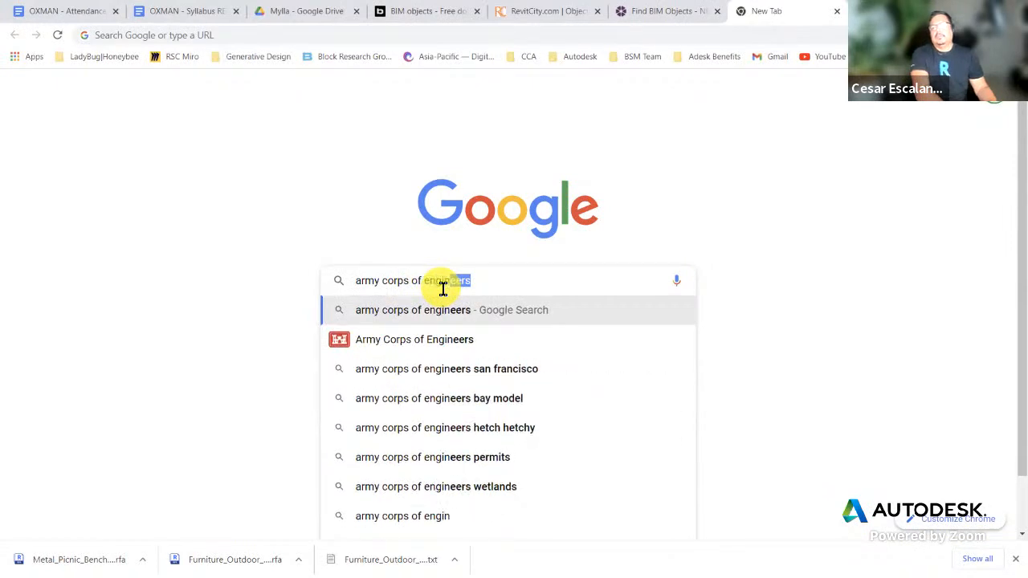
text(s BIM liv)
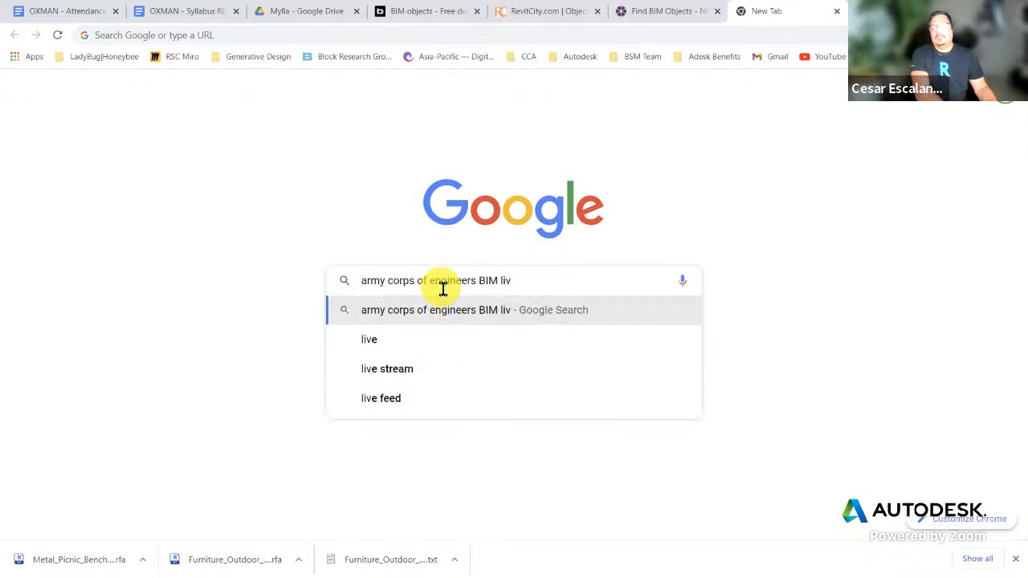
key(BackSpace)
text(brary)
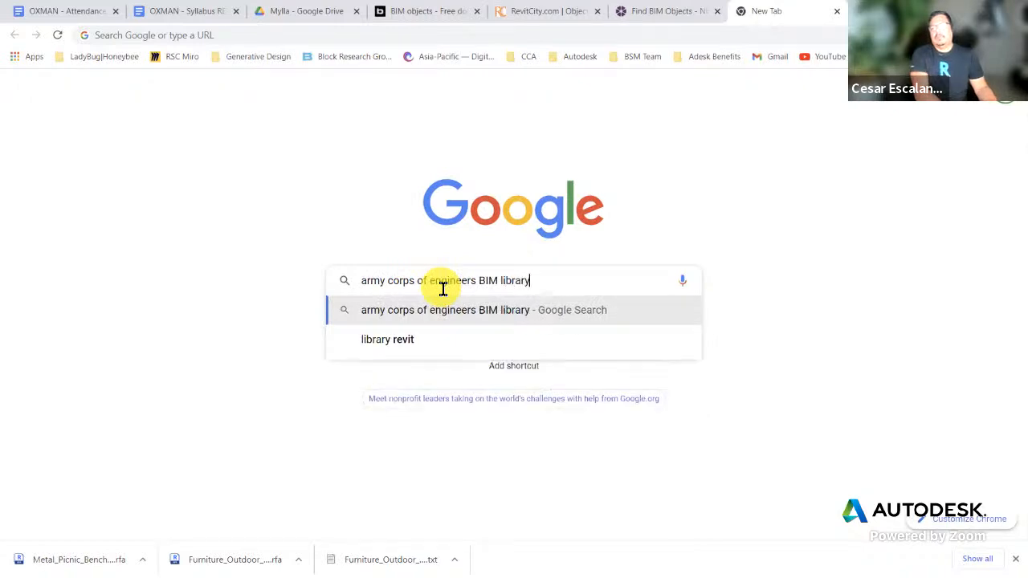
key(Return)
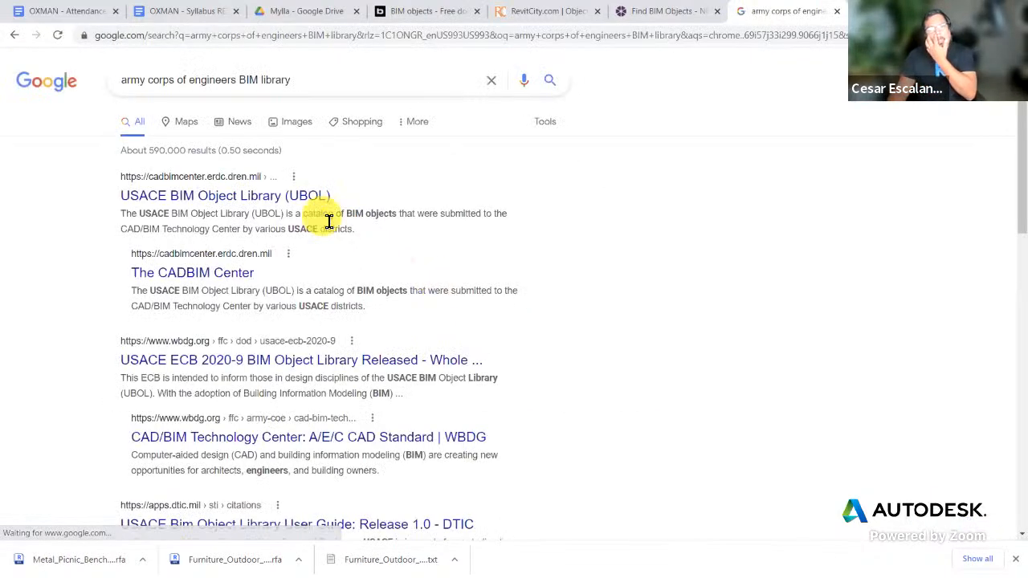
Step: Open the UBOL result, copy its address, and sign in to the USACE BIM Object Library
click(272, 202)
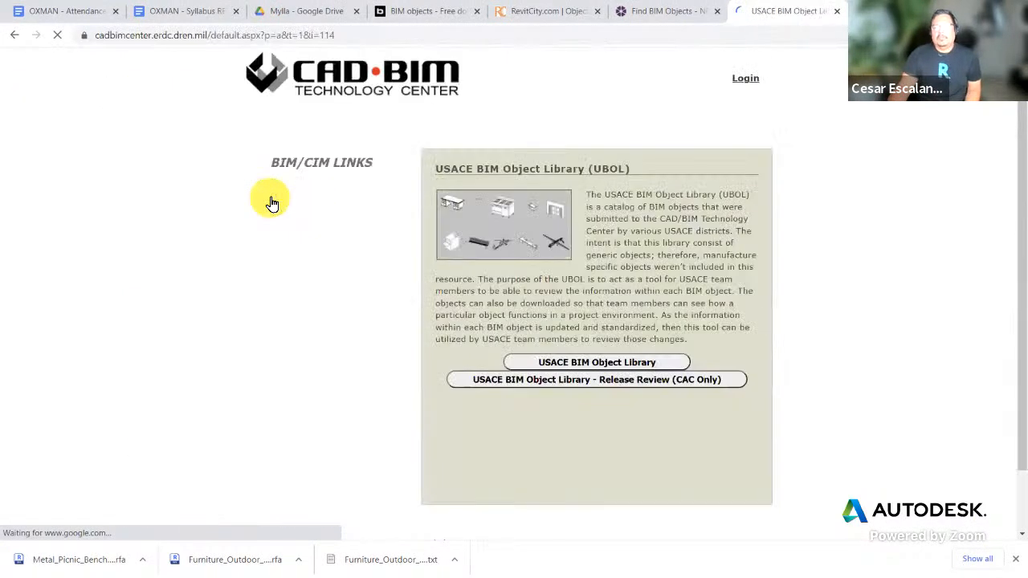
click(362, 32)
right_click(366, 34)
click(402, 101)
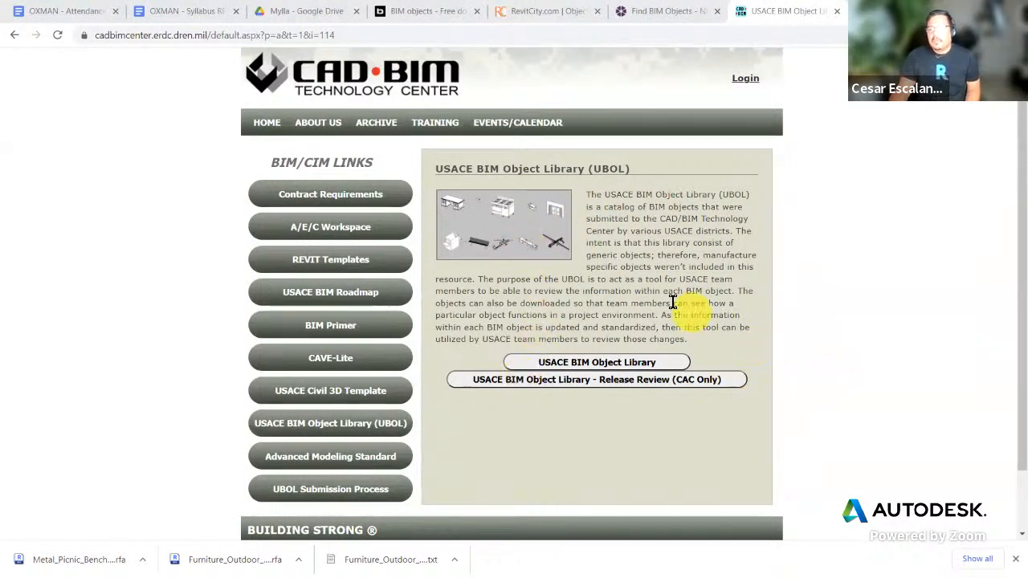
click(614, 365)
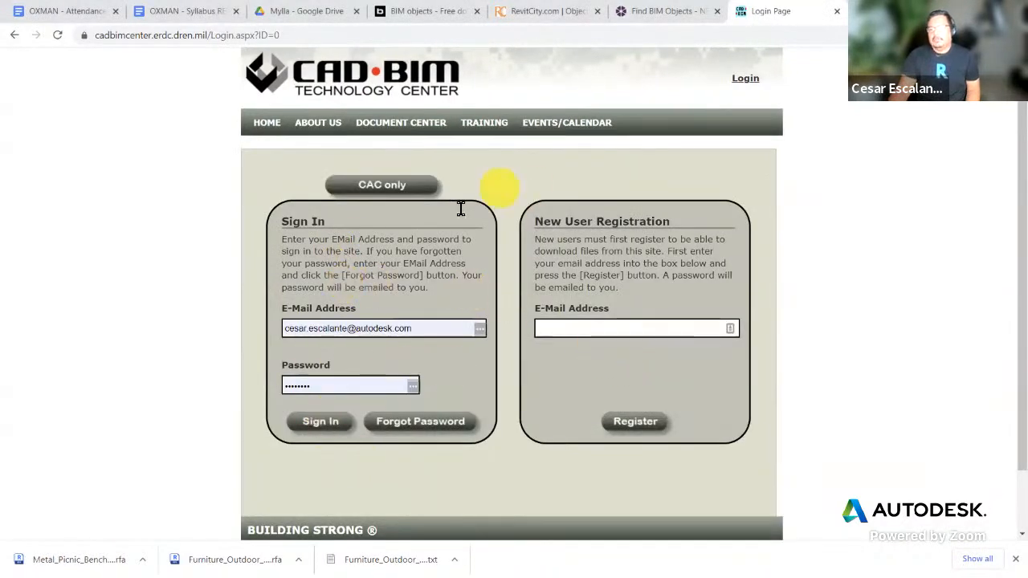
click(317, 424)
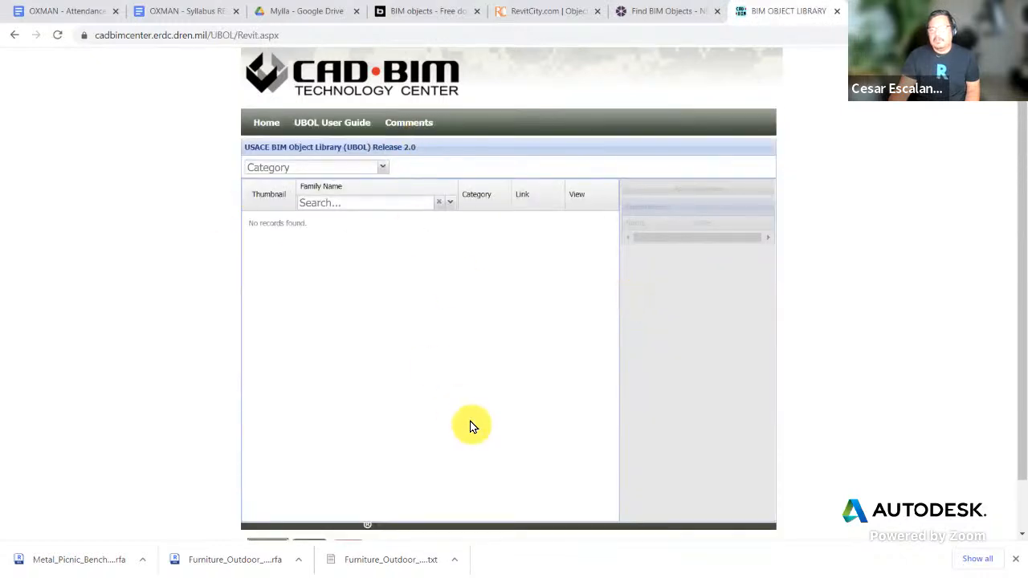
Step: Filter the UBOL Revit library to the Doors category, browse it, and reopen the category list
click(382, 168)
drag(385, 202, 386, 241)
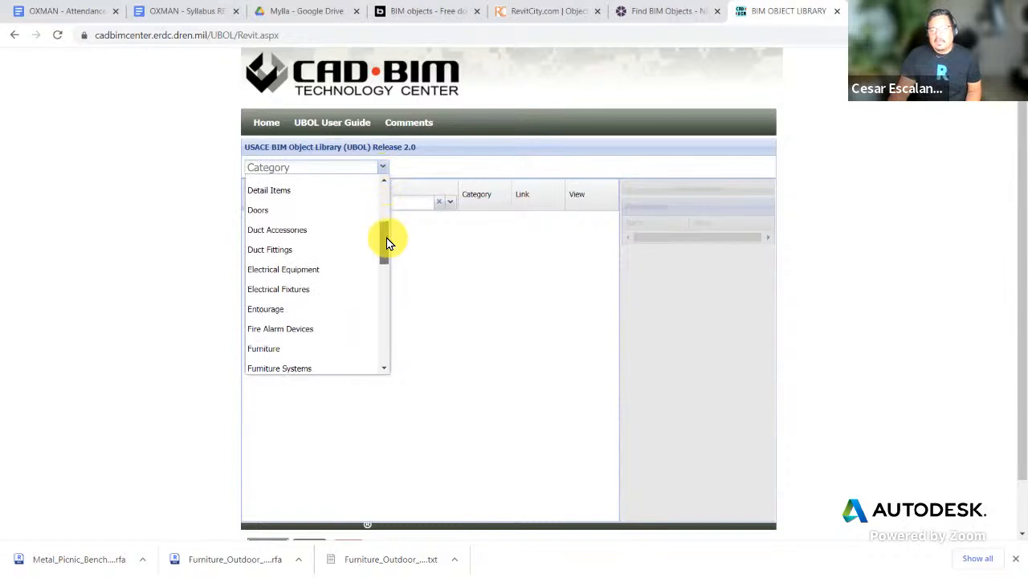
click(268, 211)
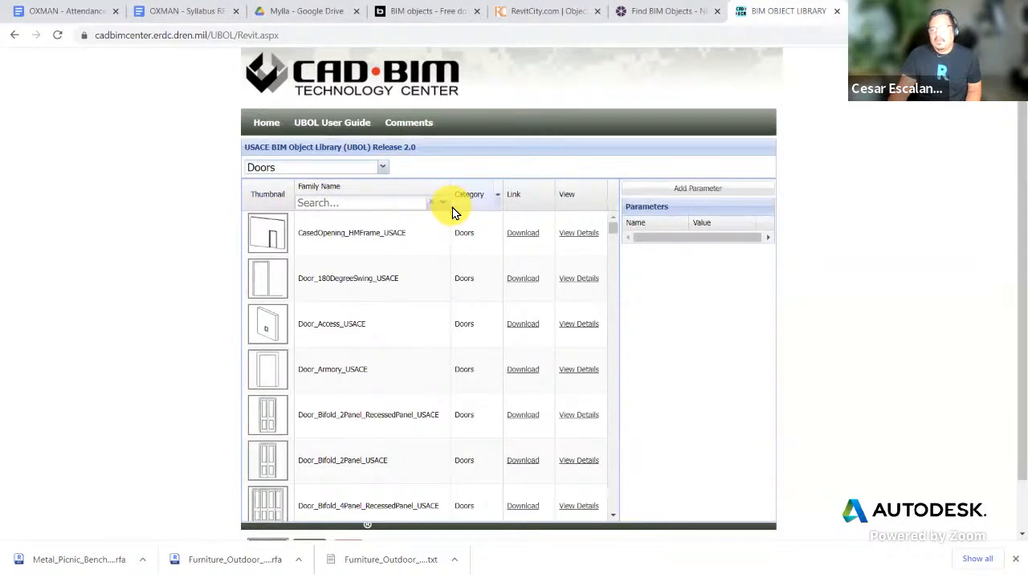
mouse_move(610, 232)
mouse_down()
mouse_move(610, 266)
mouse_move(616, 231)
mouse_up()
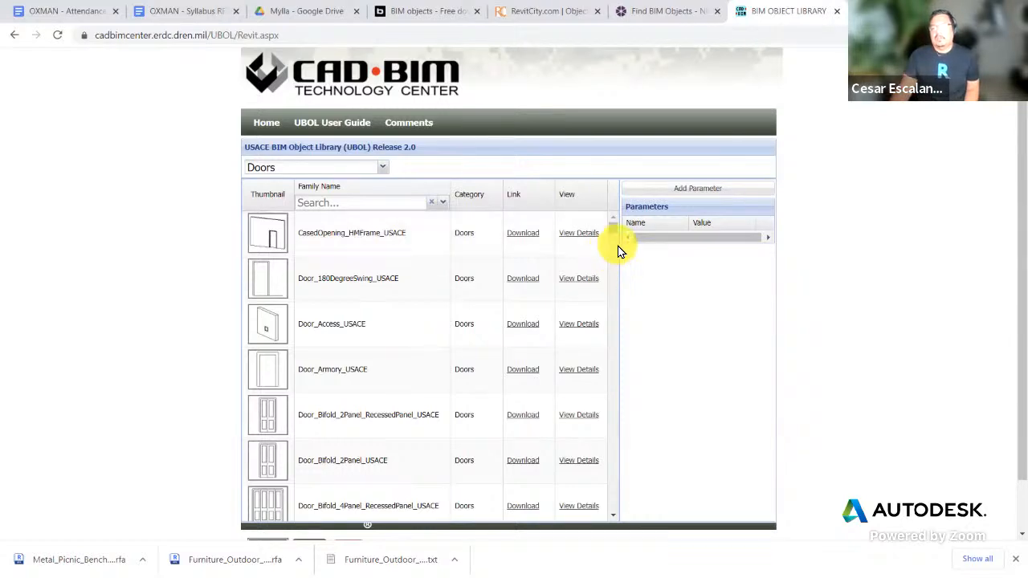
drag(613, 233, 616, 298)
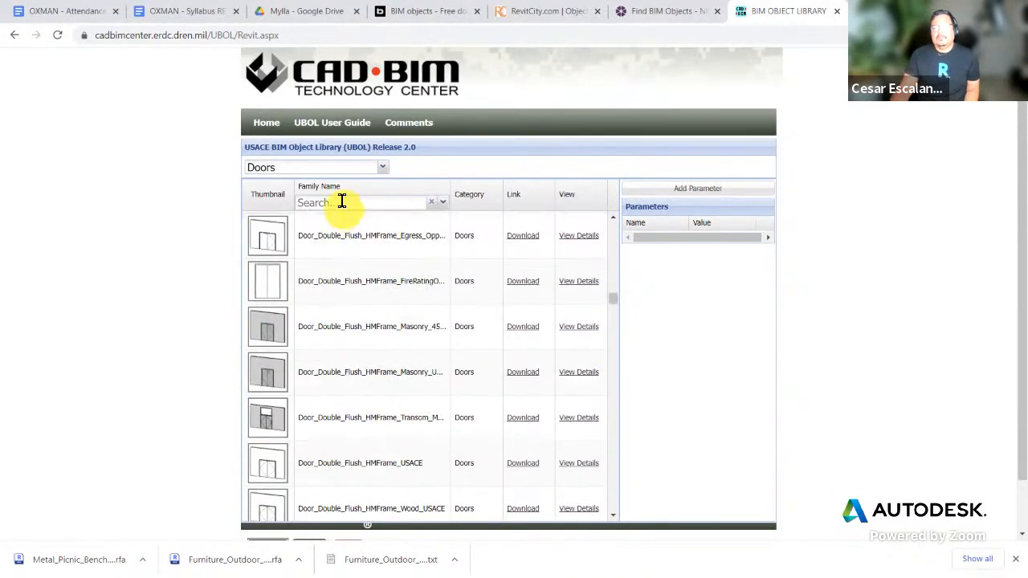
click(382, 170)
drag(386, 215, 378, 265)
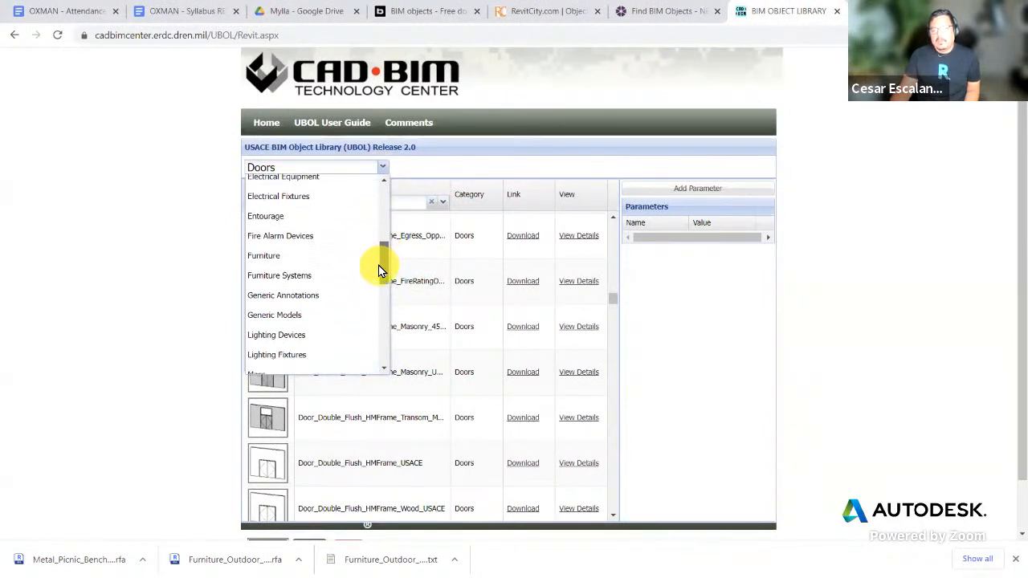
Step: Filter the library to Furniture families and scroll through them, then start a Google search in a new tab
click(275, 256)
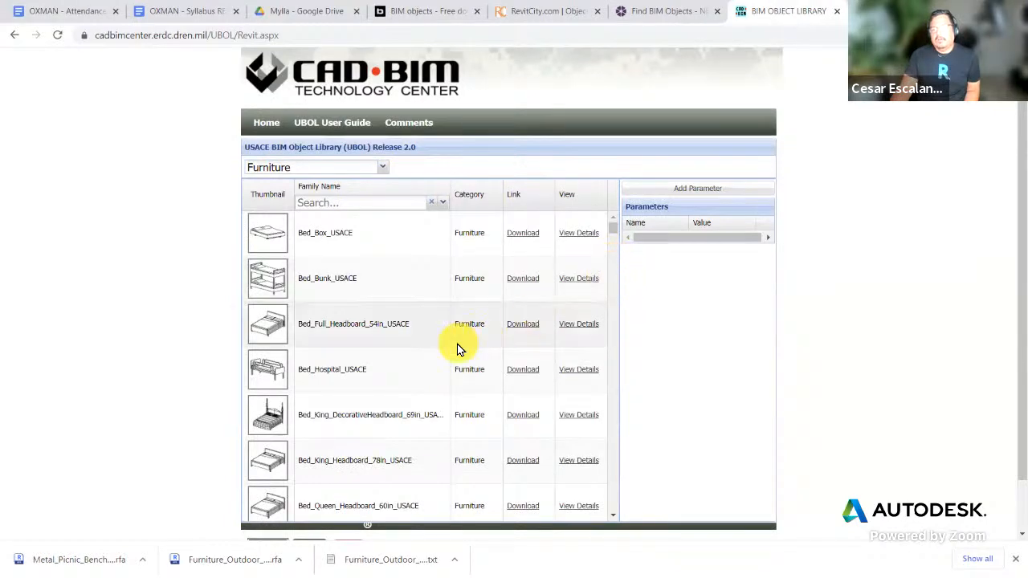
scroll(458, 345, down, 3)
scroll(459, 348, down, 5)
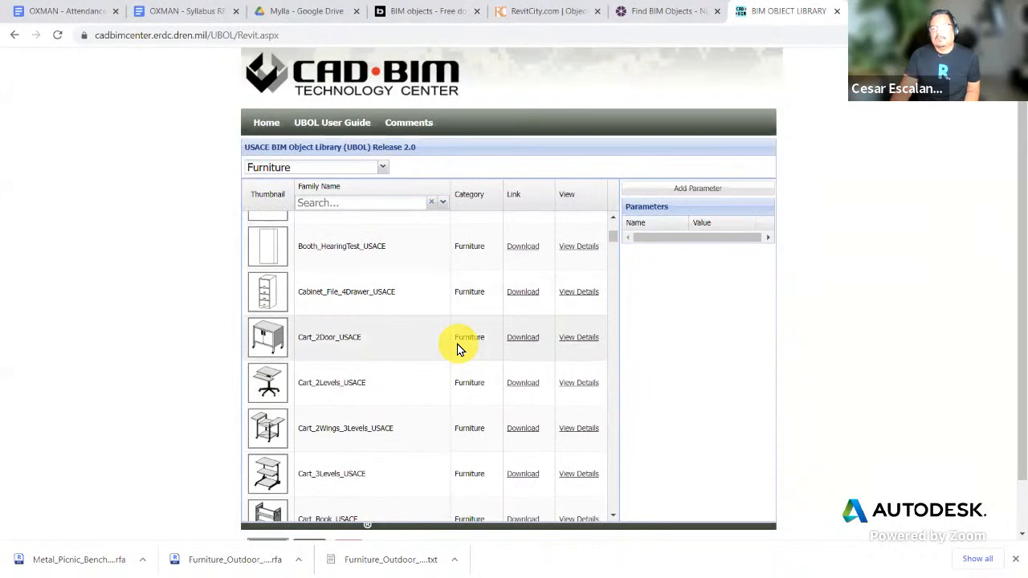
scroll(458, 347, down, 5)
scroll(458, 347, down, 10)
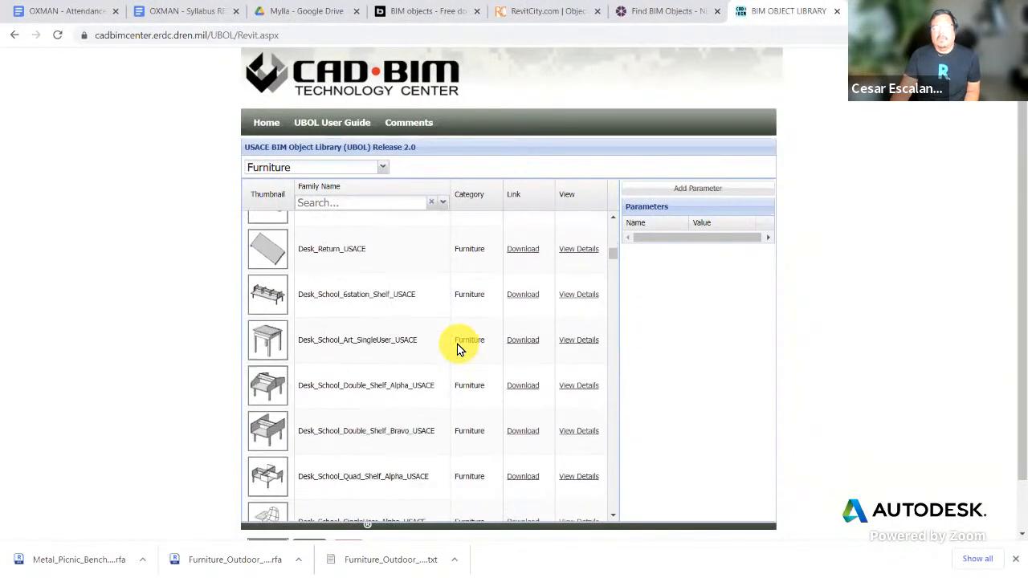
scroll(459, 347, down, 4)
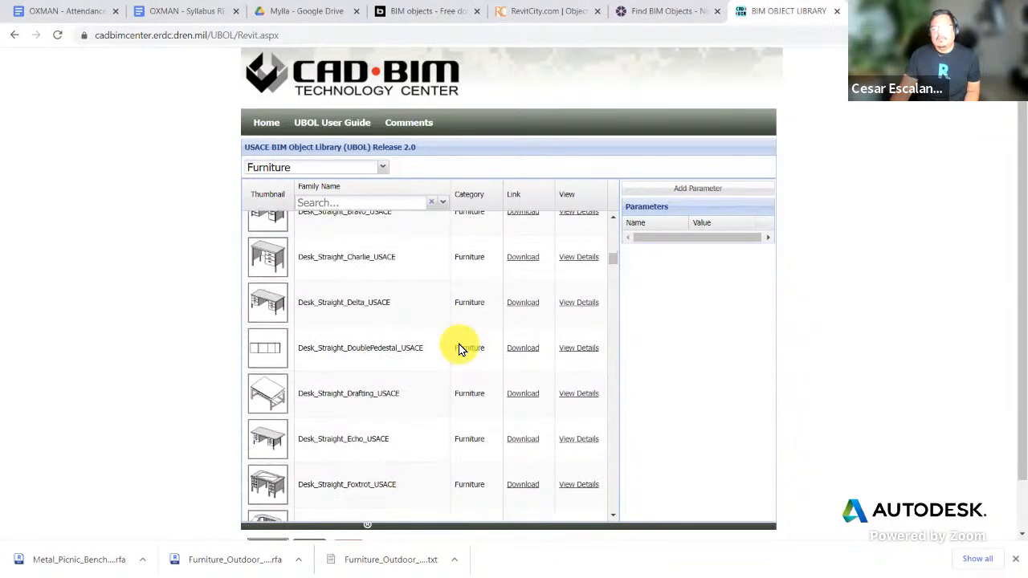
scroll(459, 348, down, 3)
drag(615, 261, 613, 308)
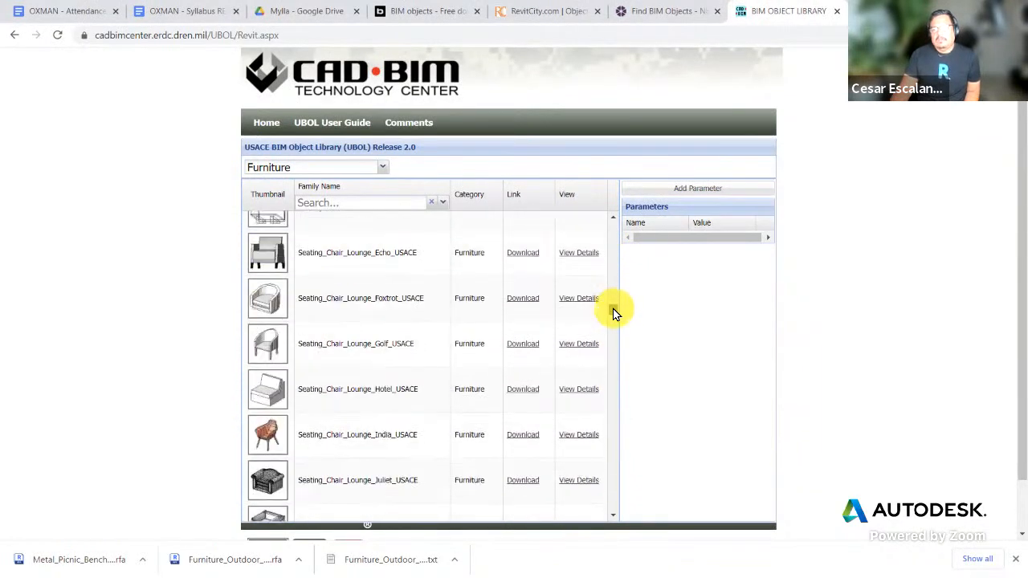
scroll(566, 335, down, 3)
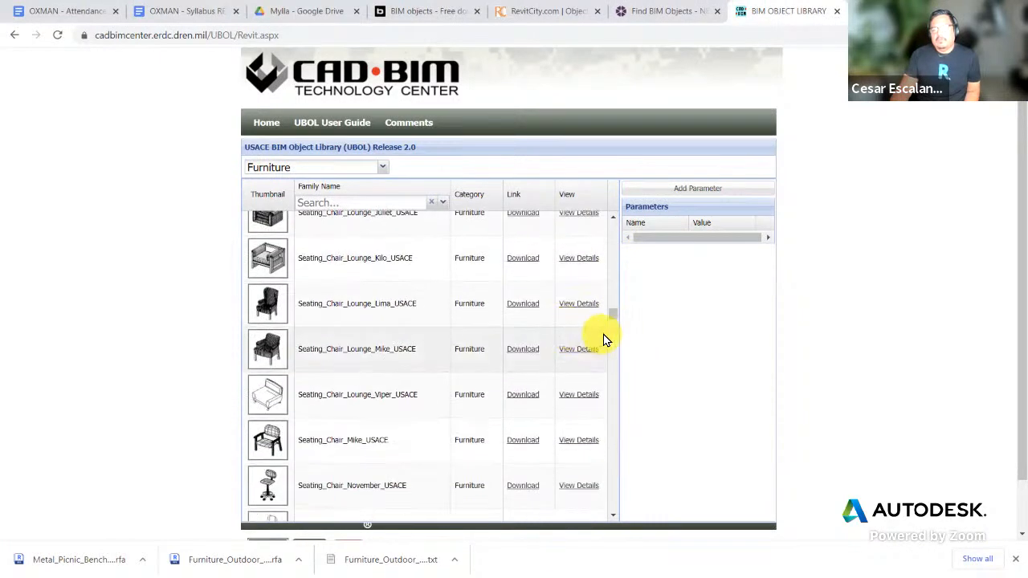
drag(610, 318, 619, 250)
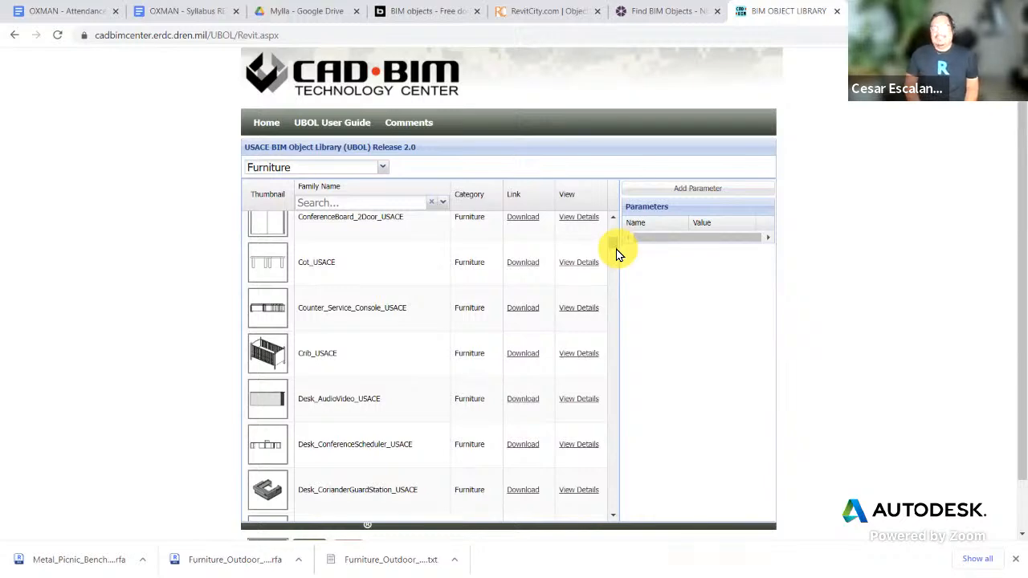
scroll(573, 348, down, 3)
scroll(413, 246, up, 4)
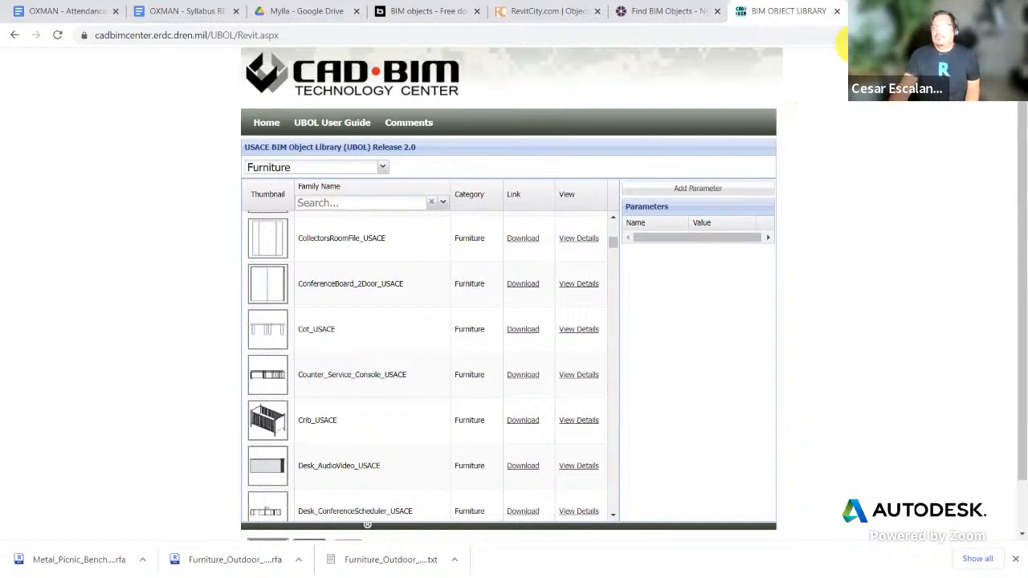
click(856, 11)
click(397, 283)
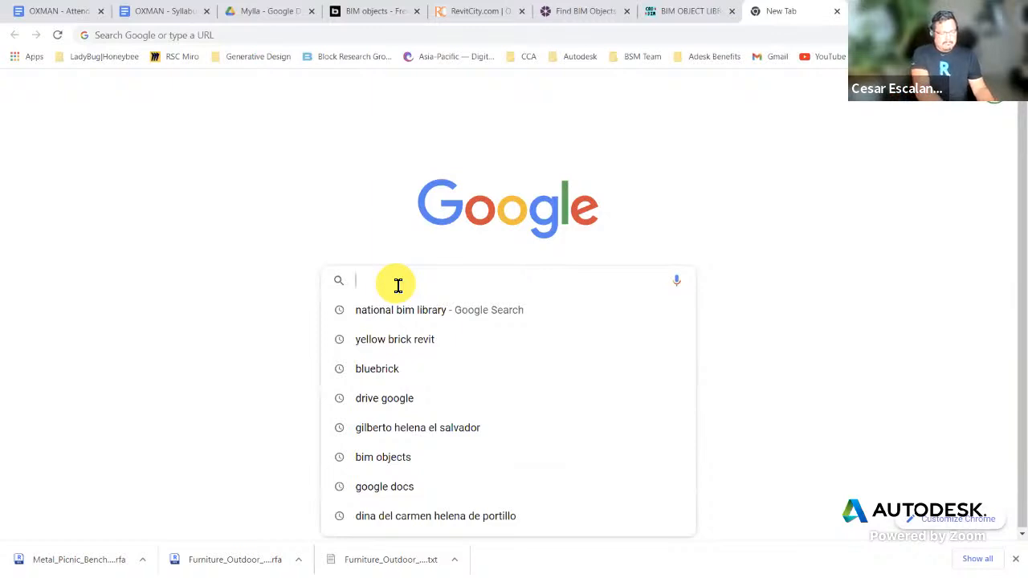
Step: Search Google for 'arcat bim library'
text(s)
key(BackSpace)
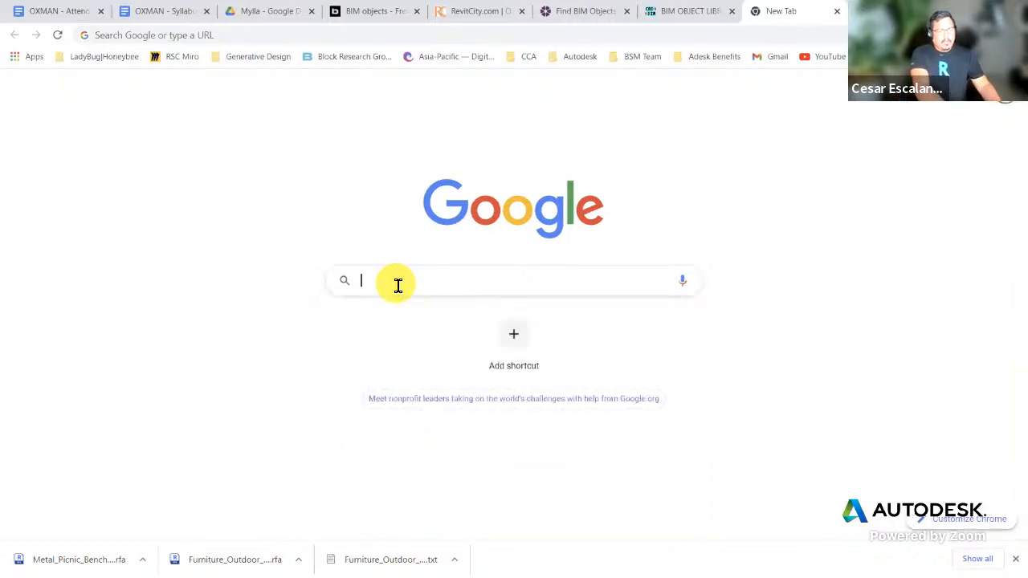
text(arcat)
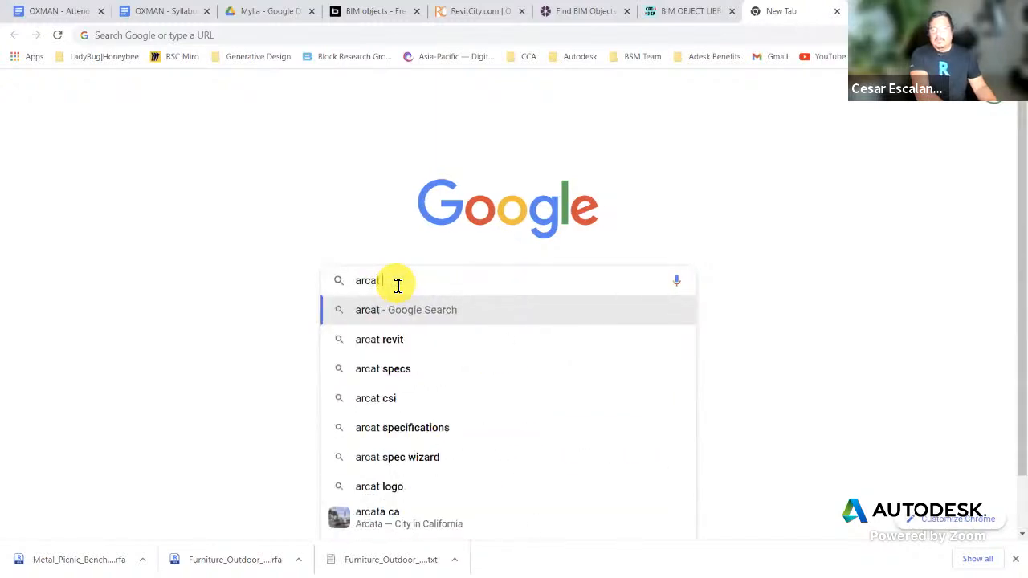
text( bim liba)
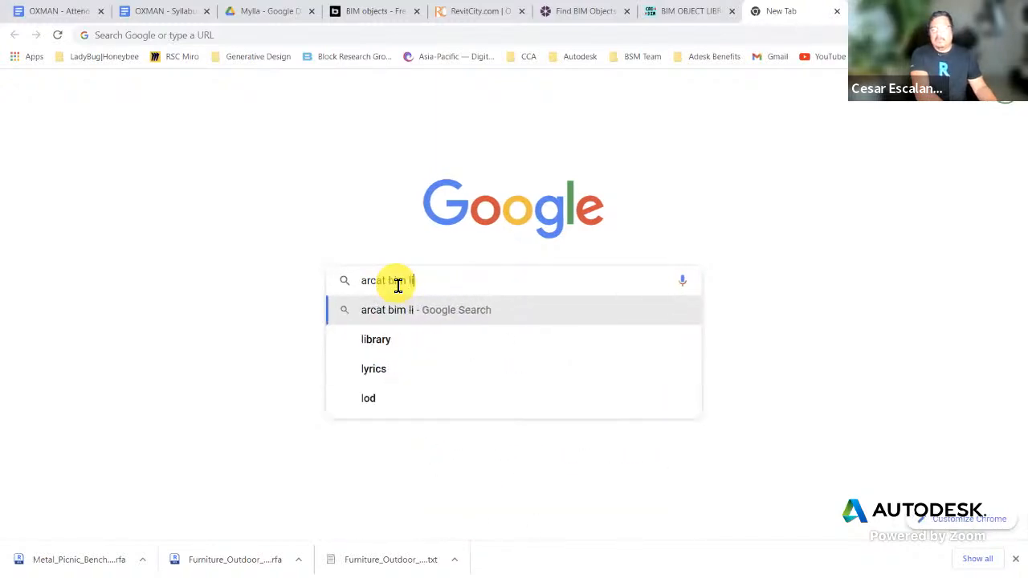
key(BackSpace)
text(rary)
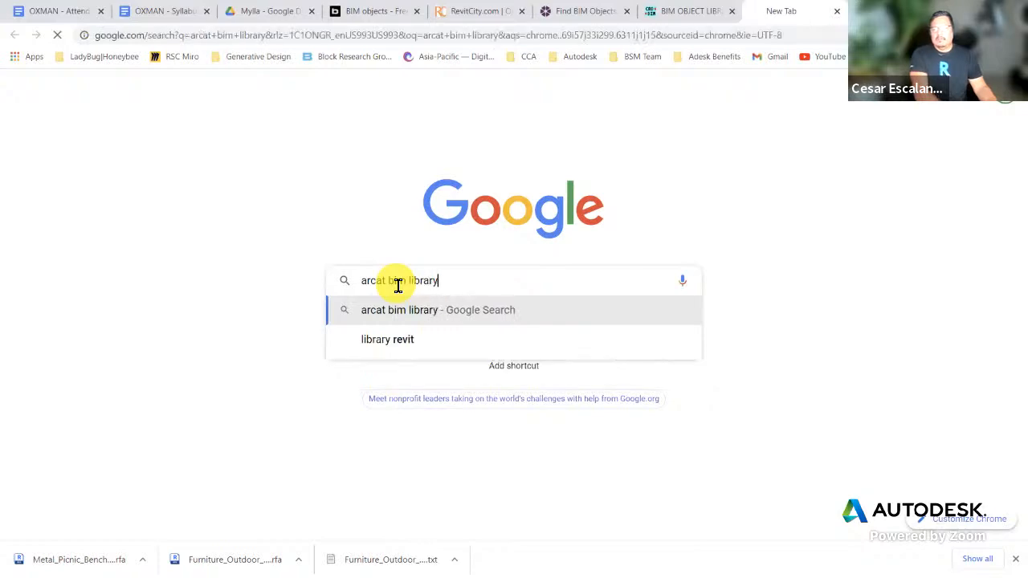
key(Return)
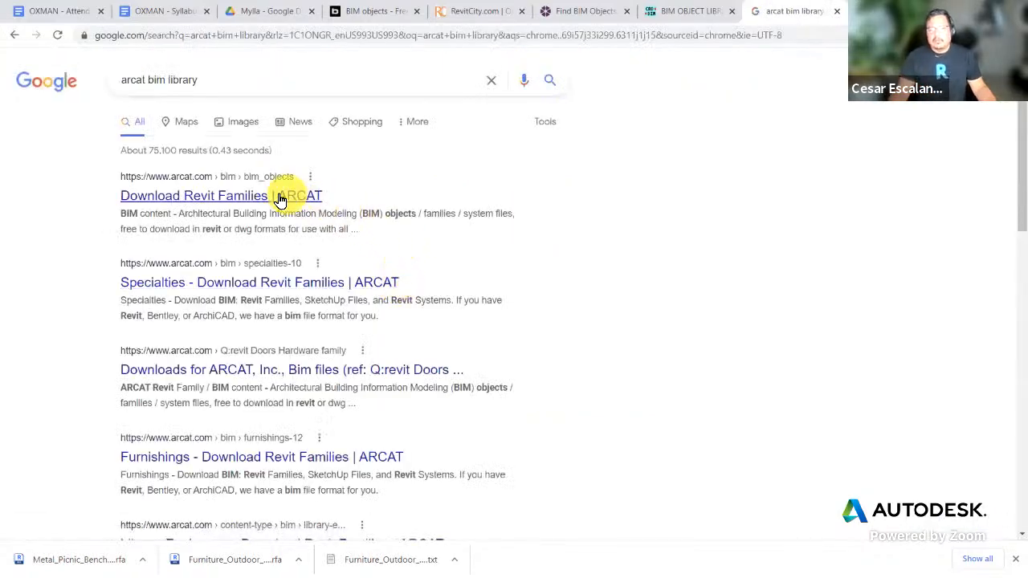
Step: Open ARCAT's Download Revit Families page and copy its web address
click(277, 200)
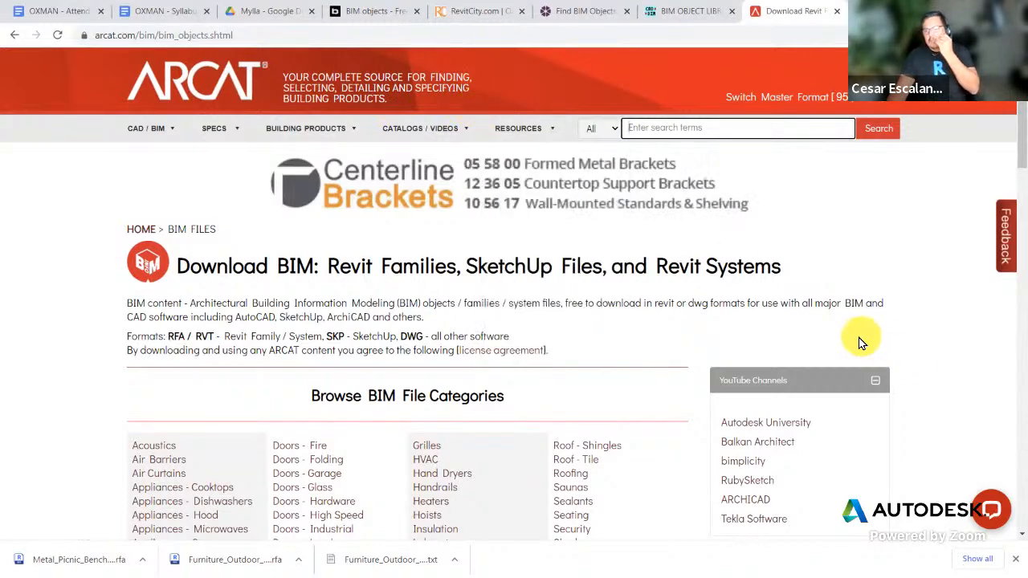
scroll(859, 339, down, 2)
scroll(856, 337, up, 2)
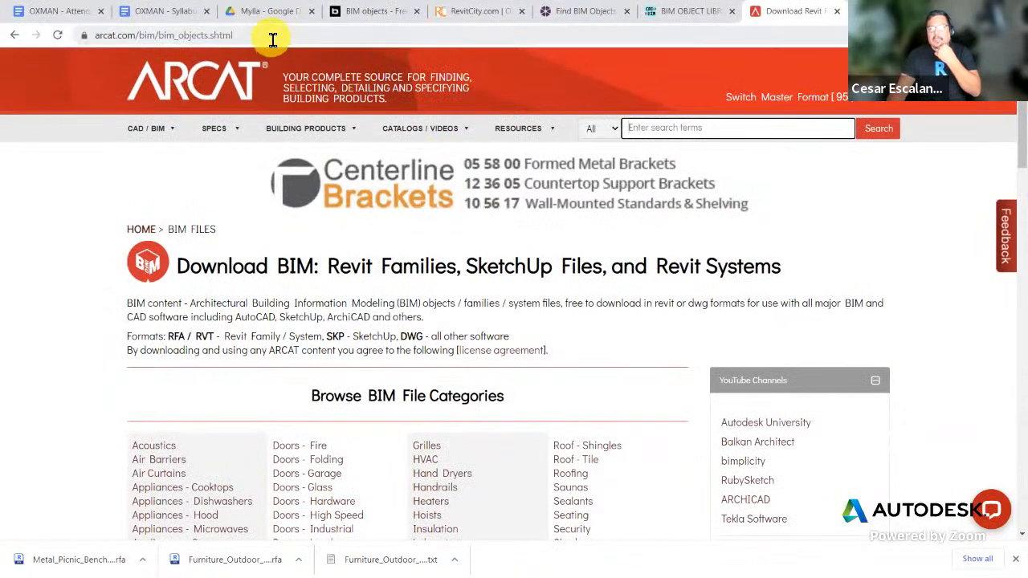
click(271, 37)
right_click(273, 37)
click(309, 111)
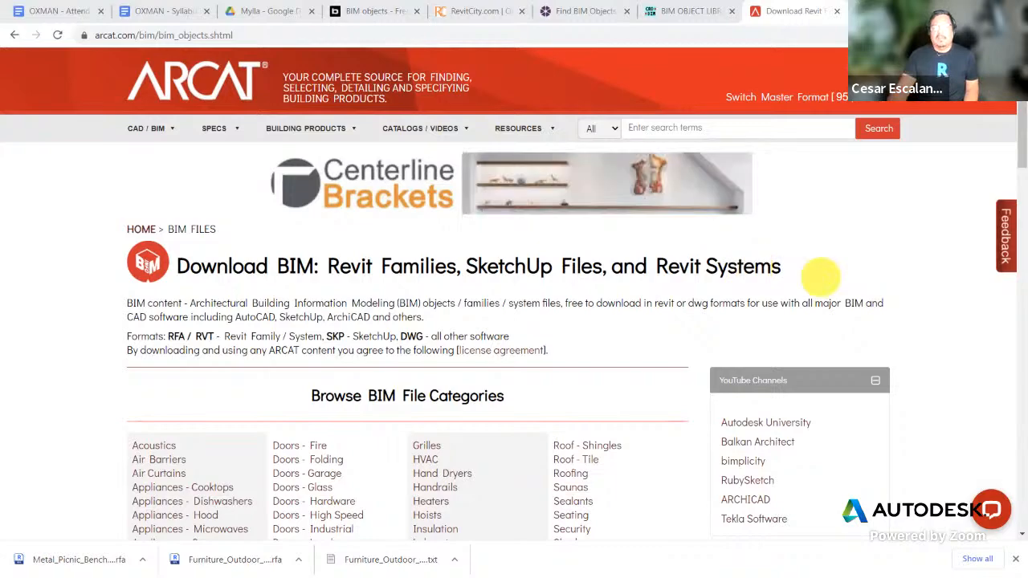
Step: Scroll through ARCAT's Revit family, SketchUp and Revit system category lists
scroll(682, 407, down, 1)
scroll(682, 407, down, 3)
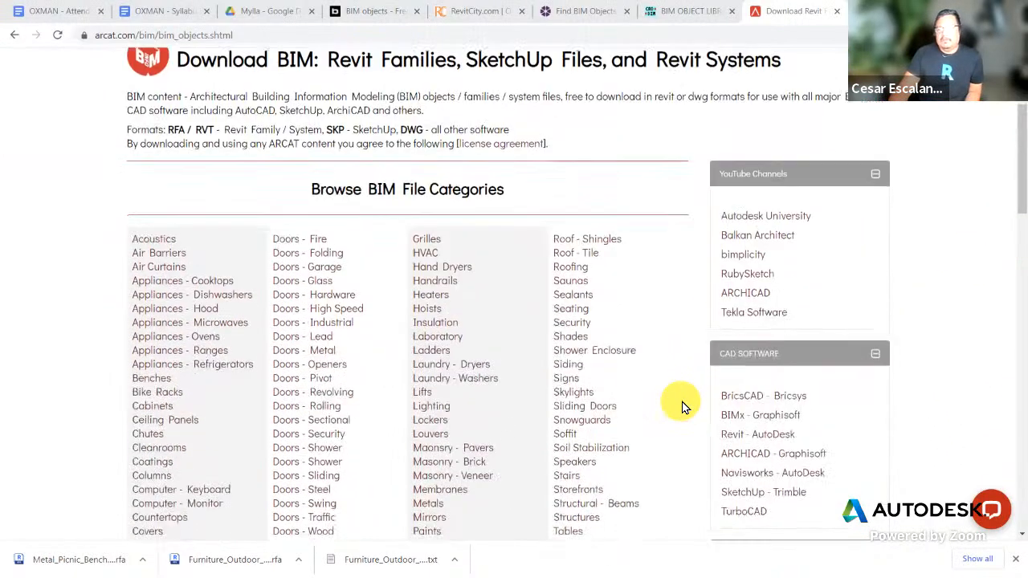
scroll(680, 405, up, 1)
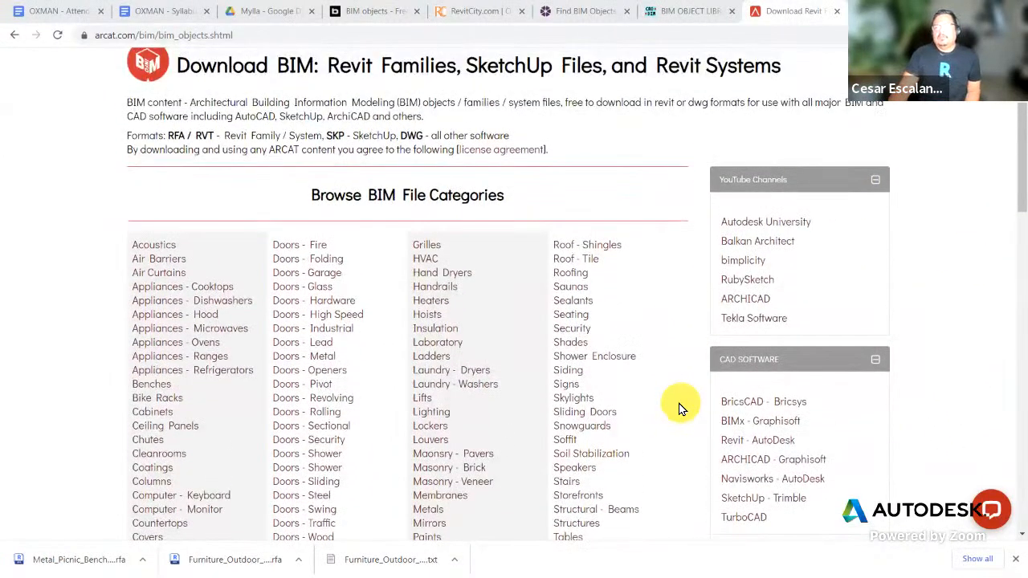
scroll(674, 407, down, 3)
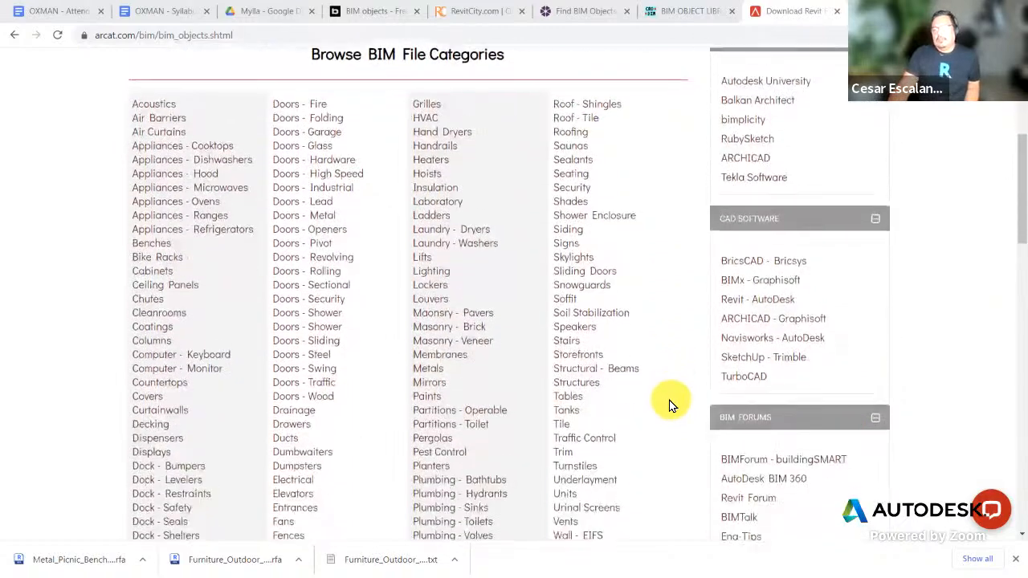
scroll(671, 405, down, 8)
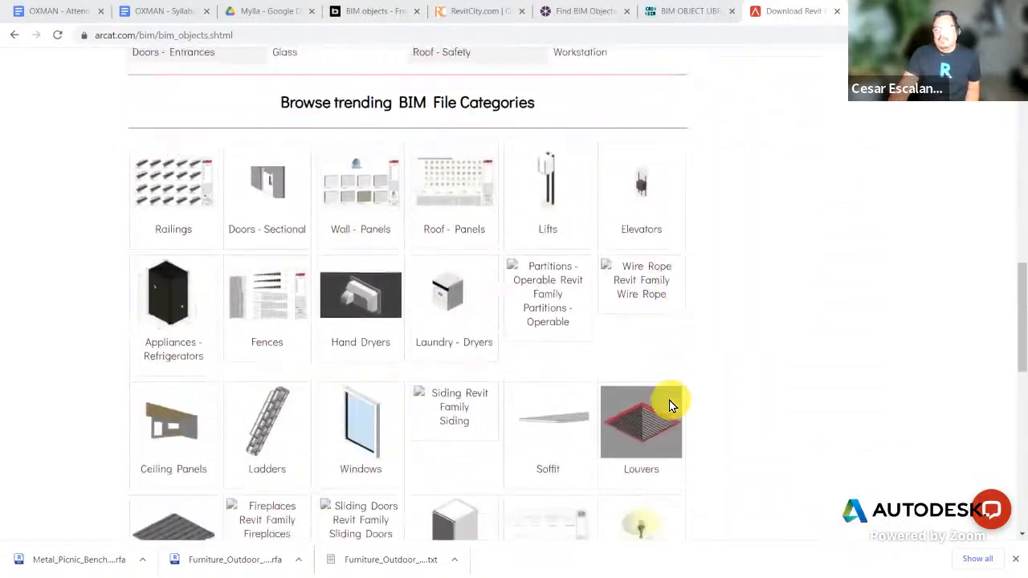
scroll(671, 406, down, 1)
scroll(667, 404, up, 6)
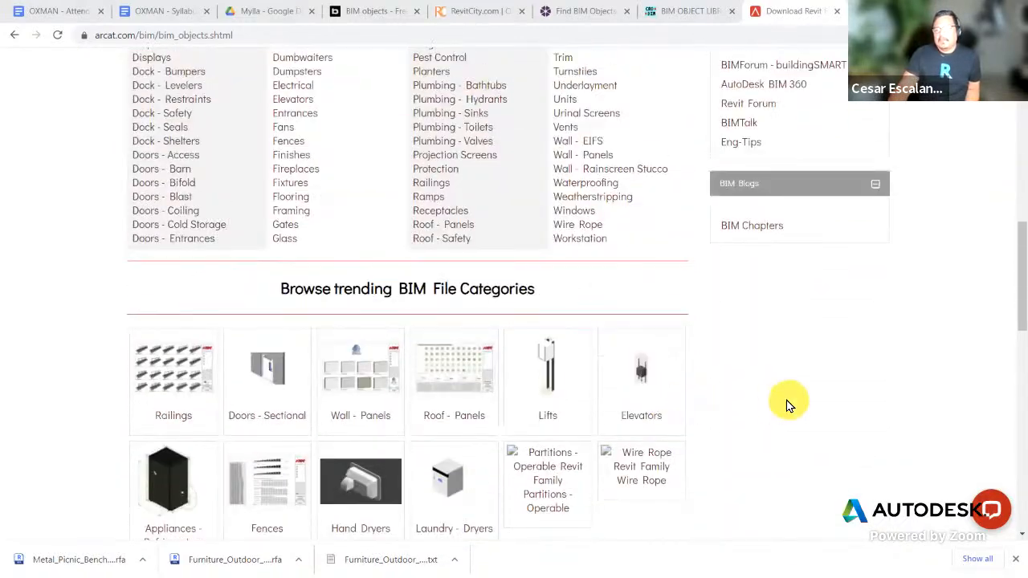
scroll(786, 405, up, 6)
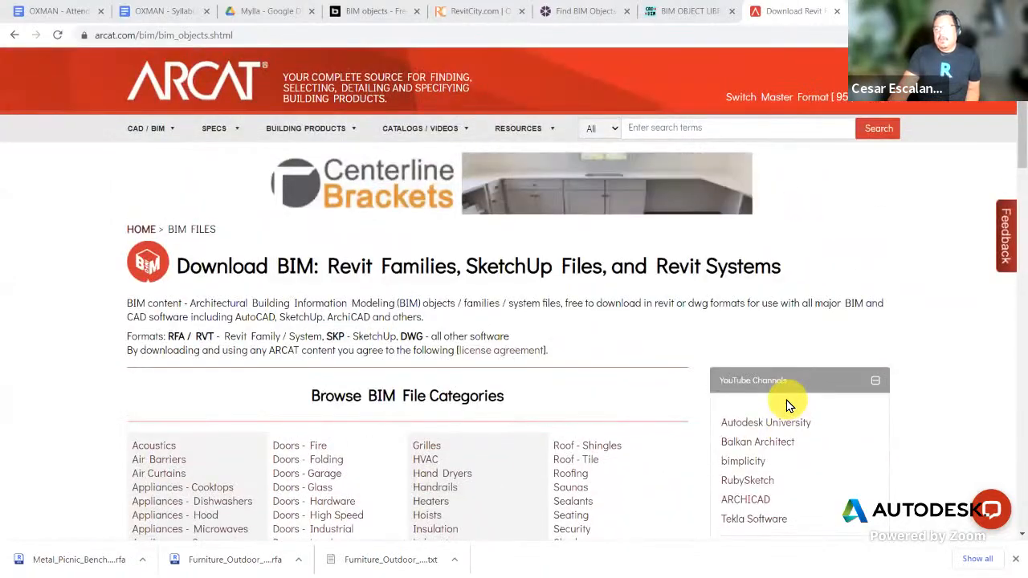
scroll(786, 406, down, 1)
scroll(552, 390, down, 3)
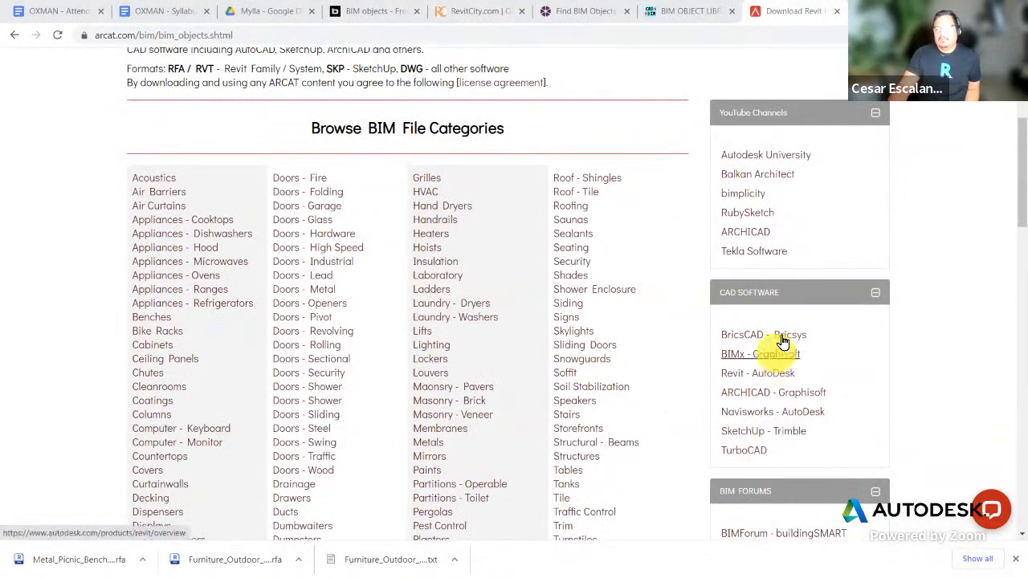
scroll(578, 369, up, 3)
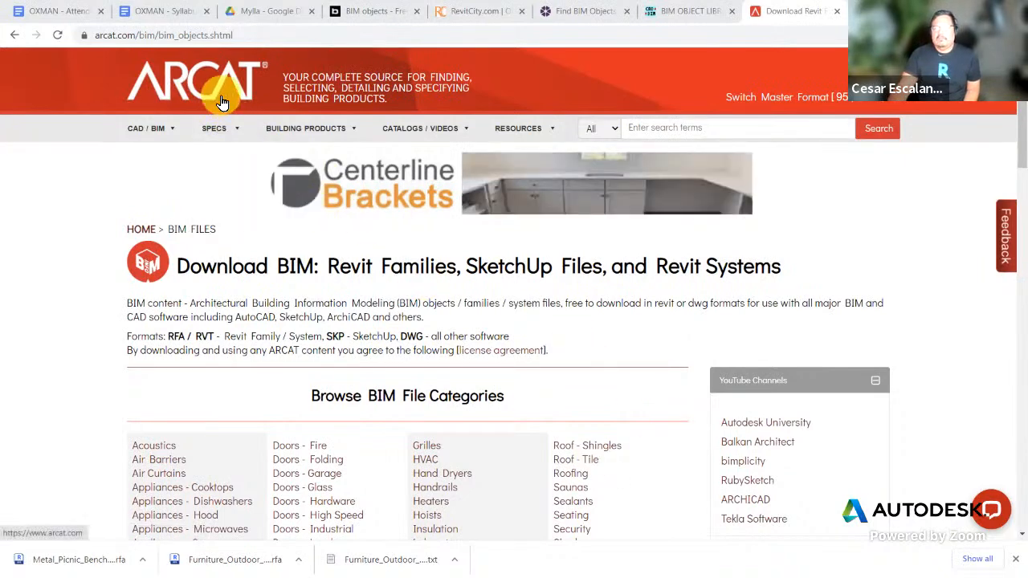
mouse_move(309, 129)
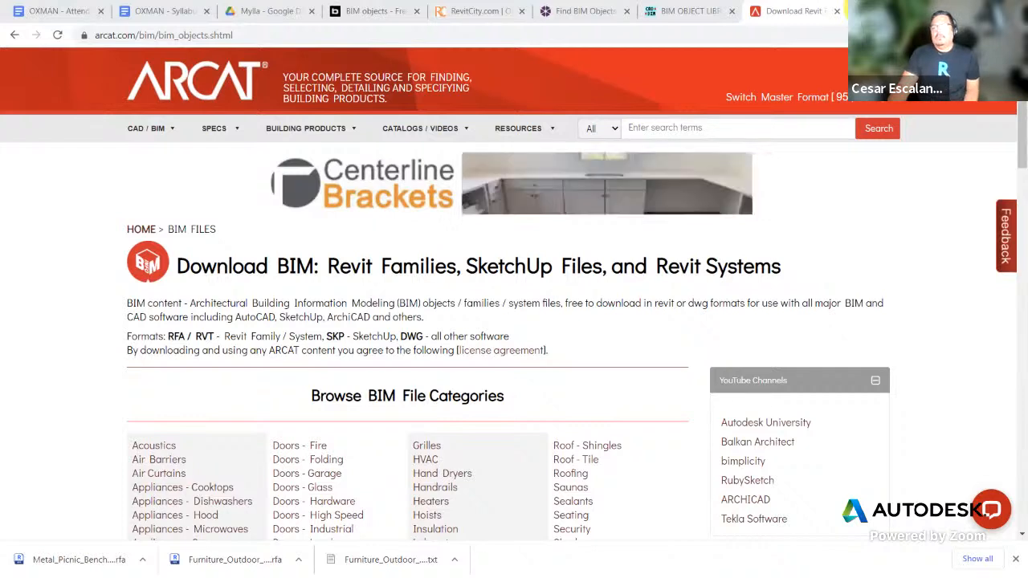
key(ctrl+t)
Step: Search Google for 'herman miller revit download'
click(426, 283)
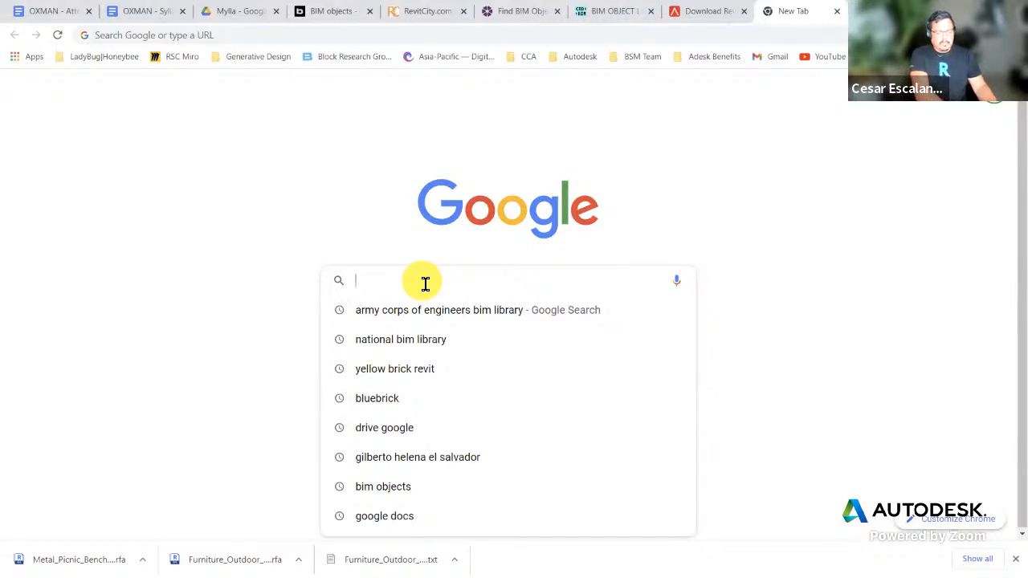
text(herman)
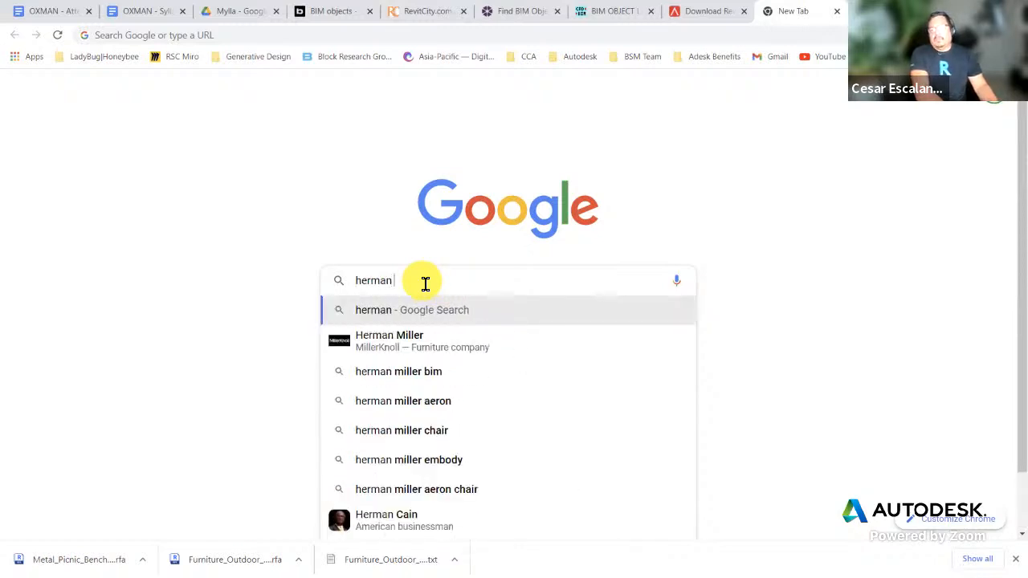
text( miller re)
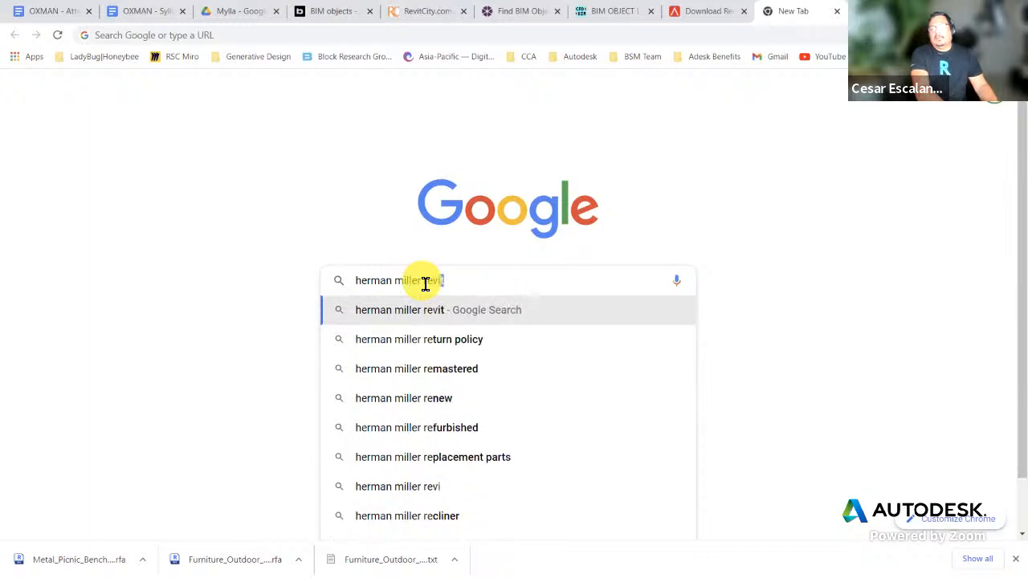
text(vit download)
key(BackSpace)
key(Return)
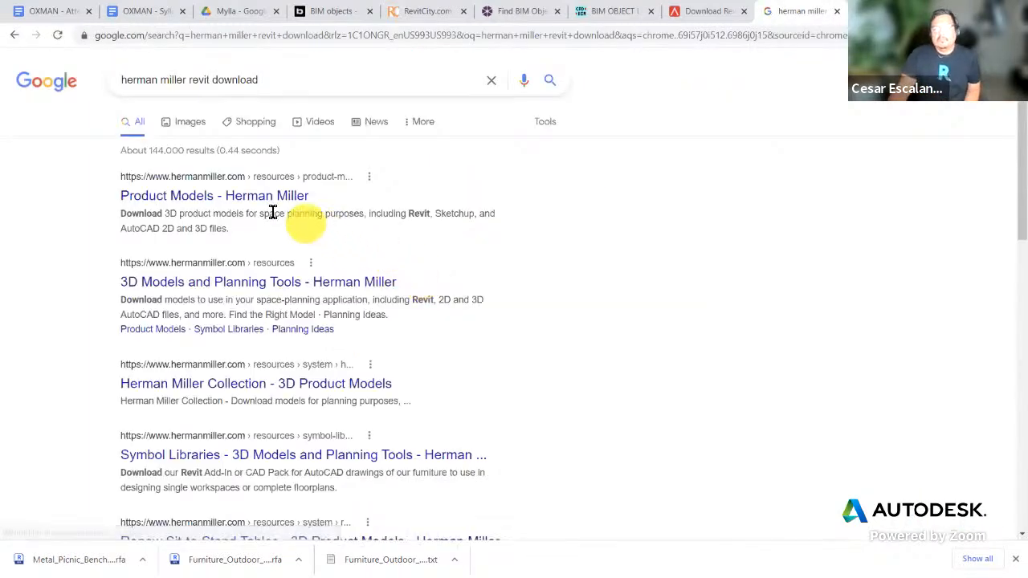
Step: Open Herman Miller's Product Models page and copy its web address
click(261, 196)
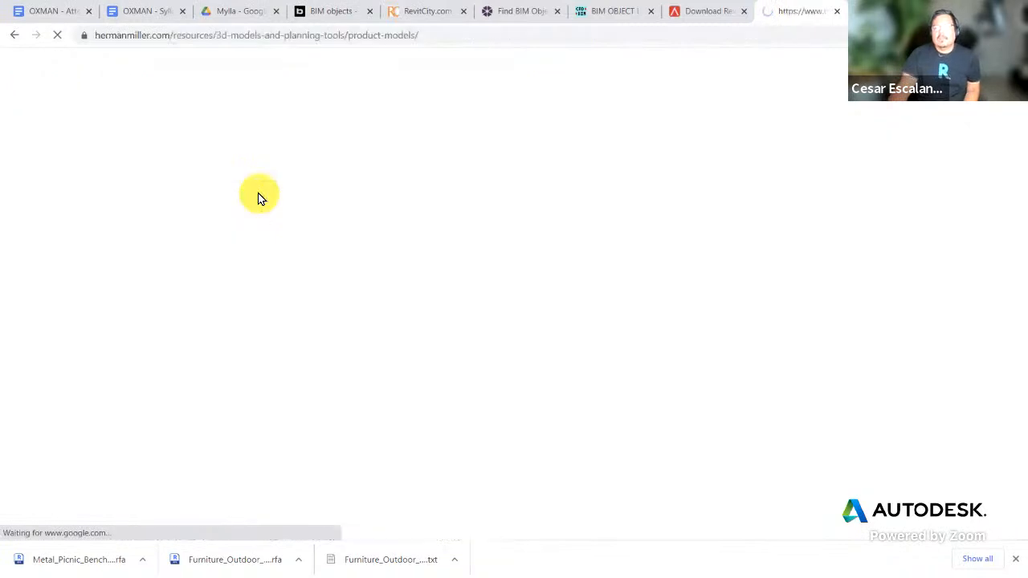
scroll(768, 395, down, 2)
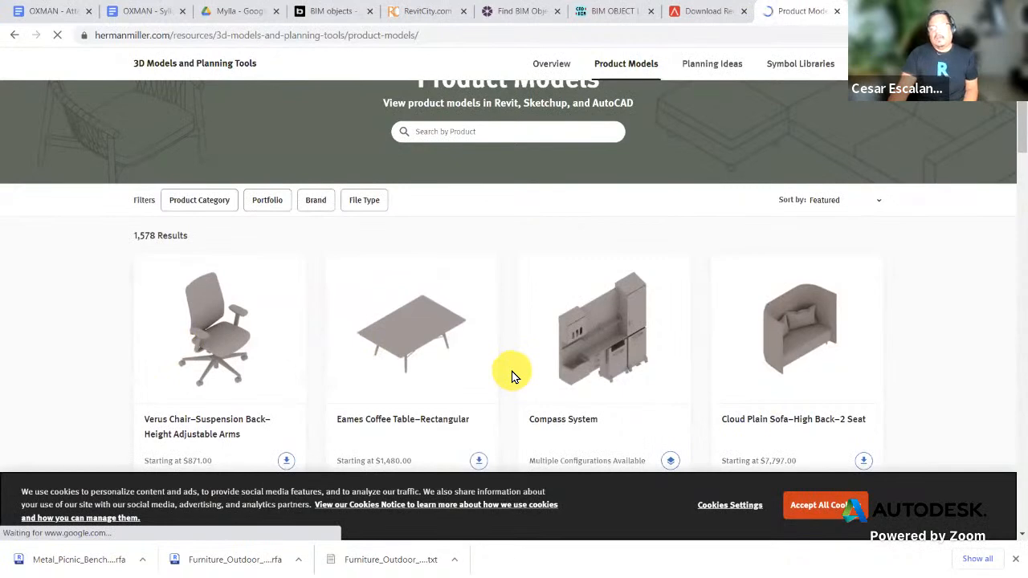
scroll(512, 376, down, 3)
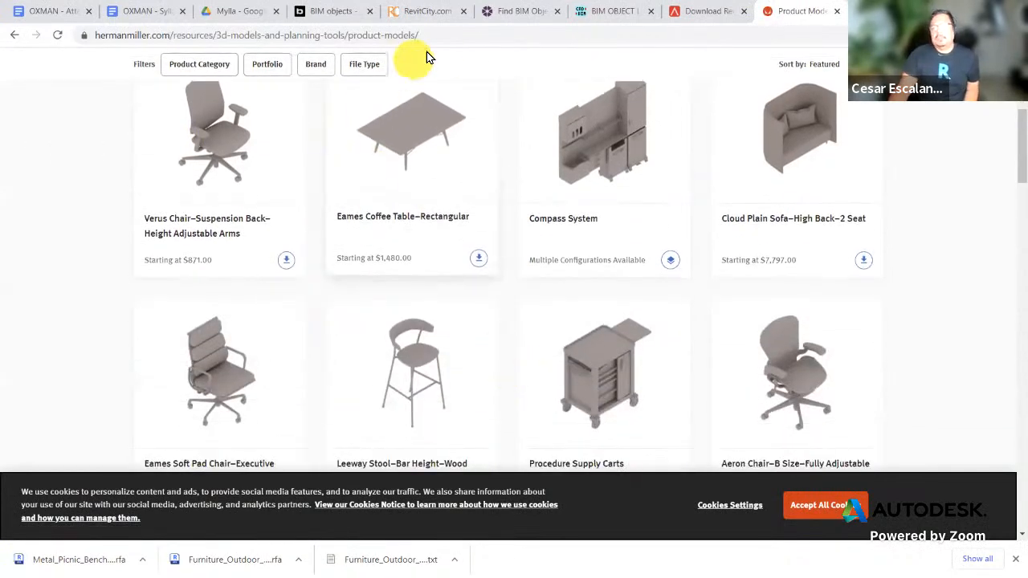
click(442, 35)
right_click(443, 35)
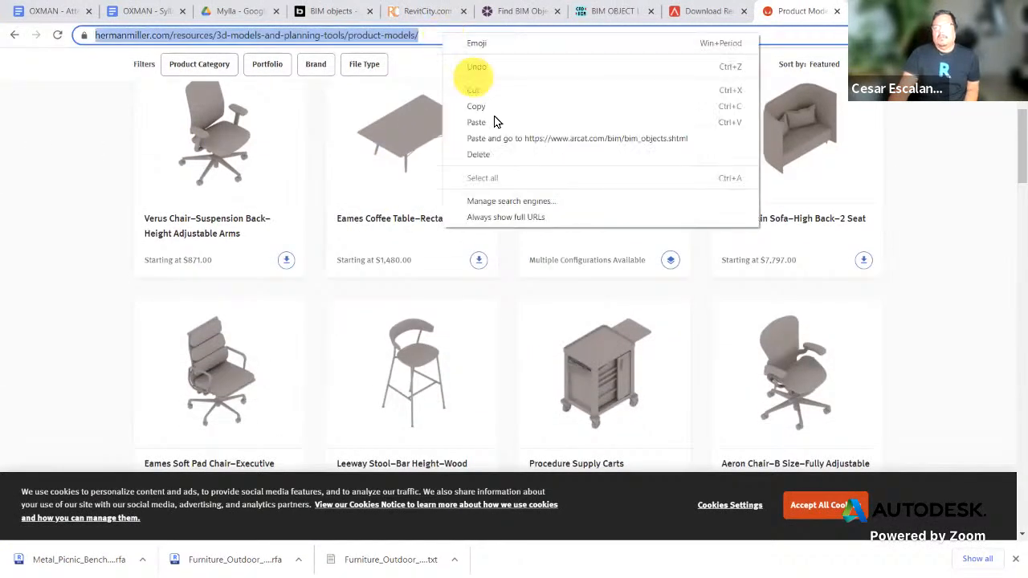
click(484, 106)
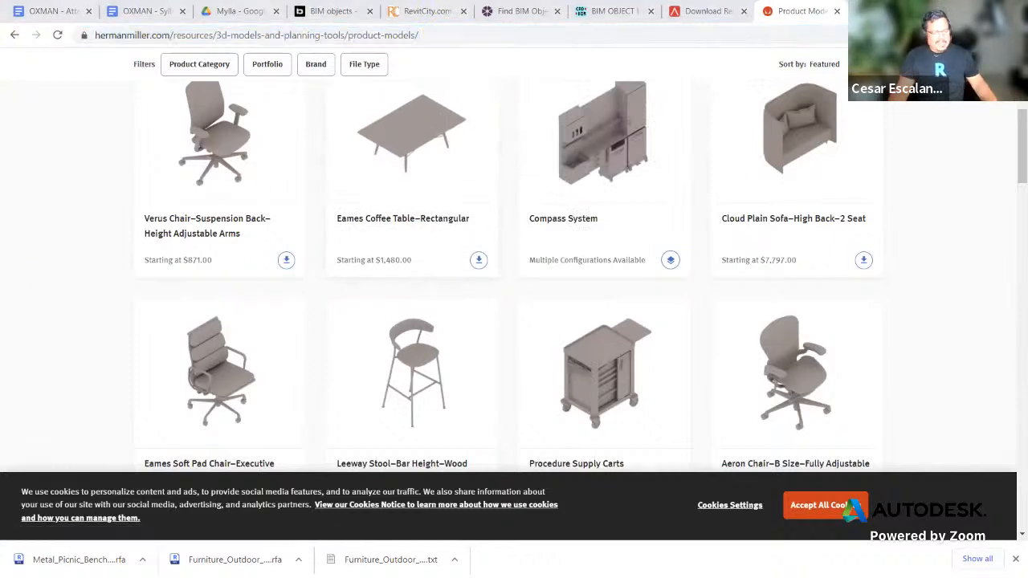
Step: Browse the 1,578 downloadable Herman Miller product models, such as the Eames Lounge Chair
scroll(667, 298, down, 3)
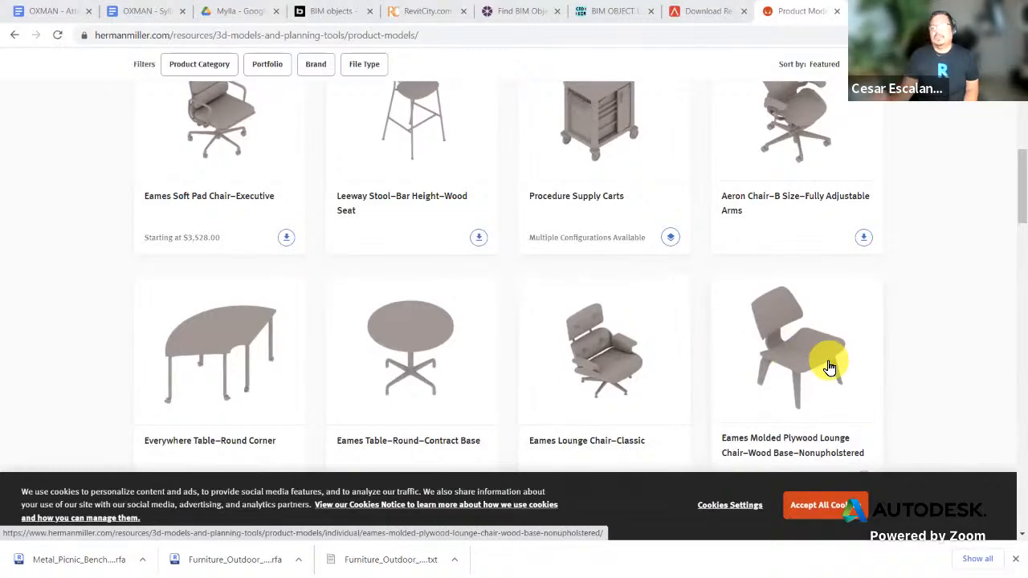
scroll(648, 399, down, 3)
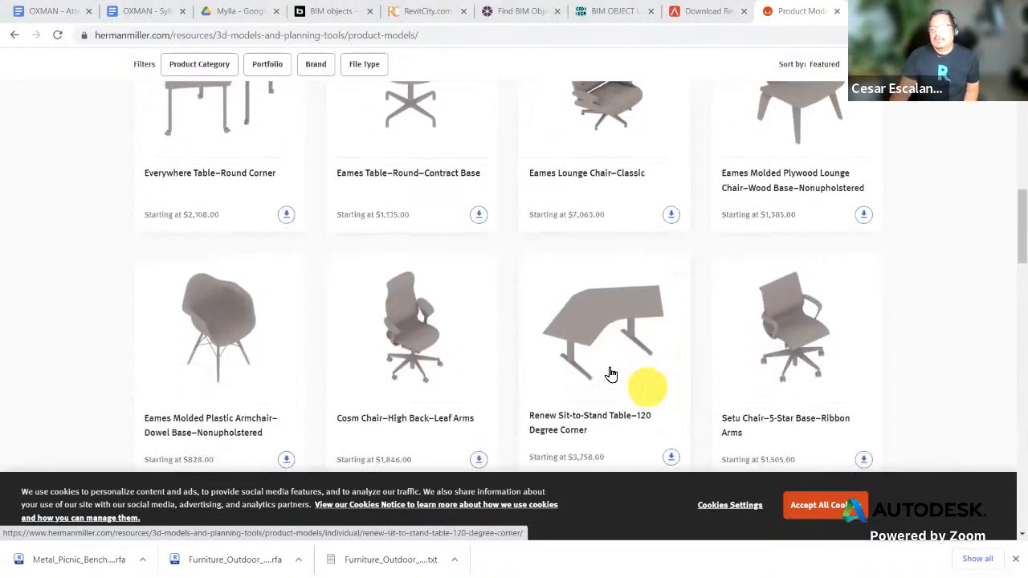
scroll(786, 364, down, 2)
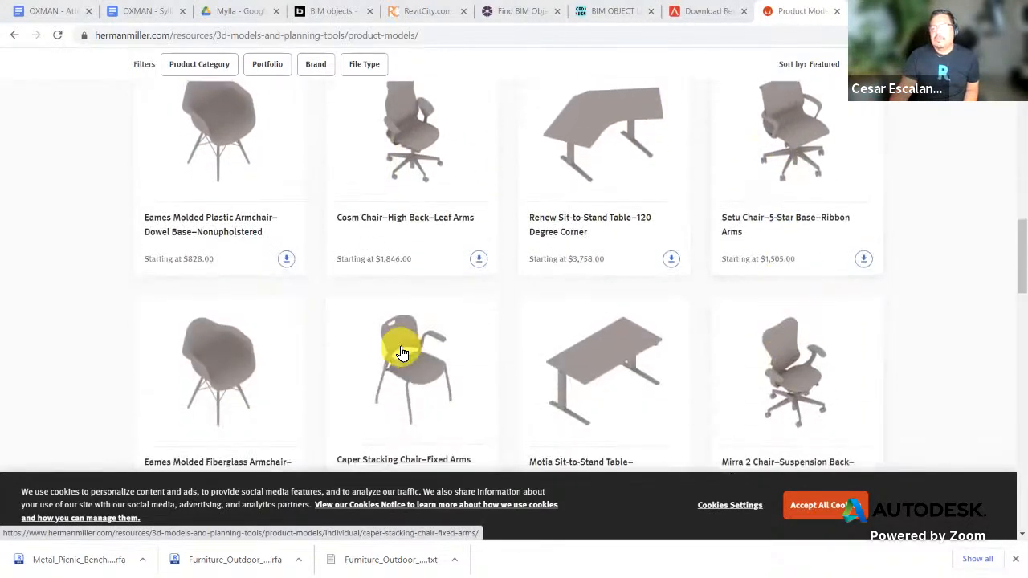
scroll(406, 358, down, 2)
scroll(405, 360, down, 2)
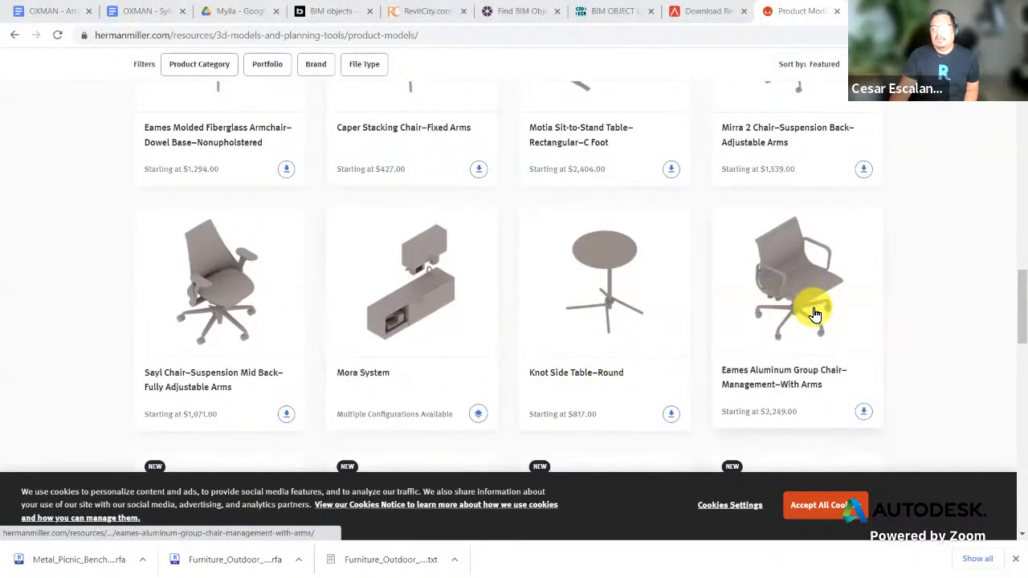
scroll(814, 311, down, 3)
scroll(807, 321, down, 3)
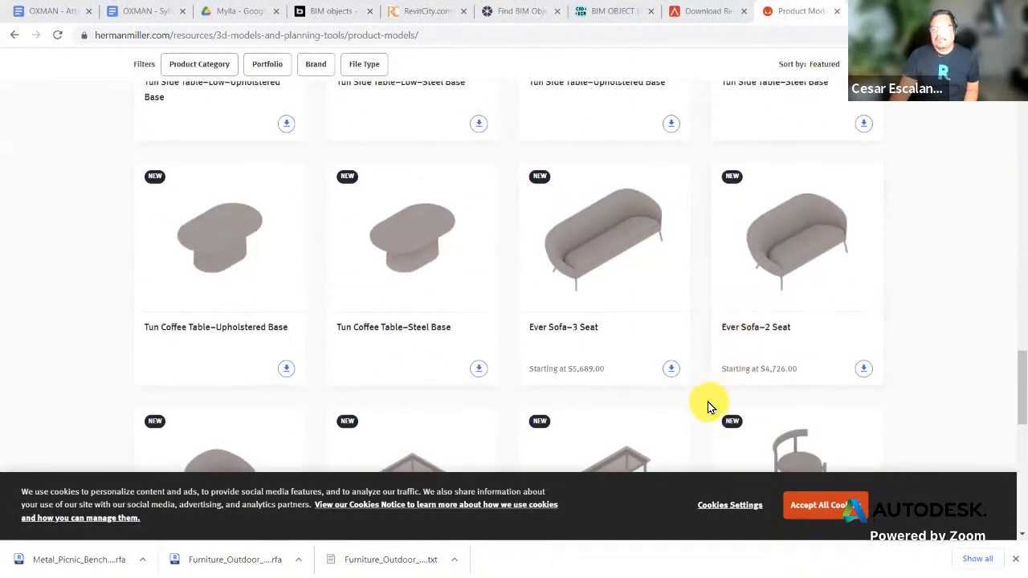
scroll(710, 406, up, 10)
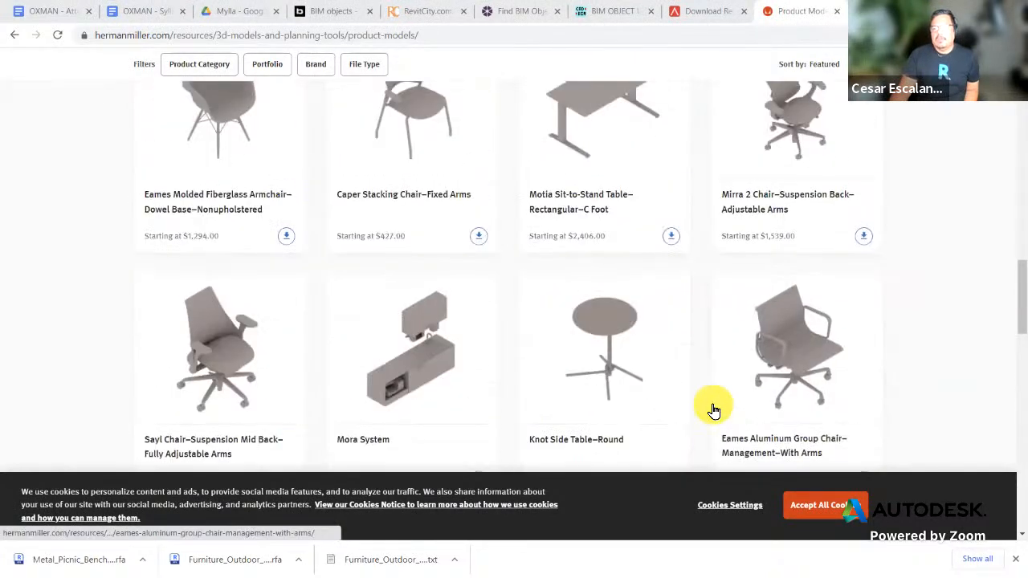
scroll(714, 411, up, 6)
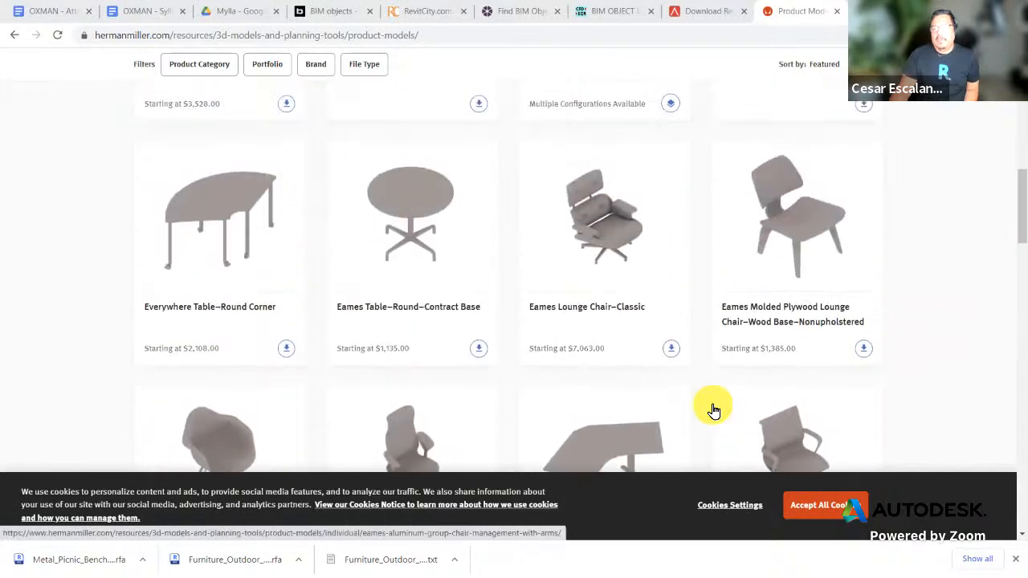
scroll(714, 410, down, 3)
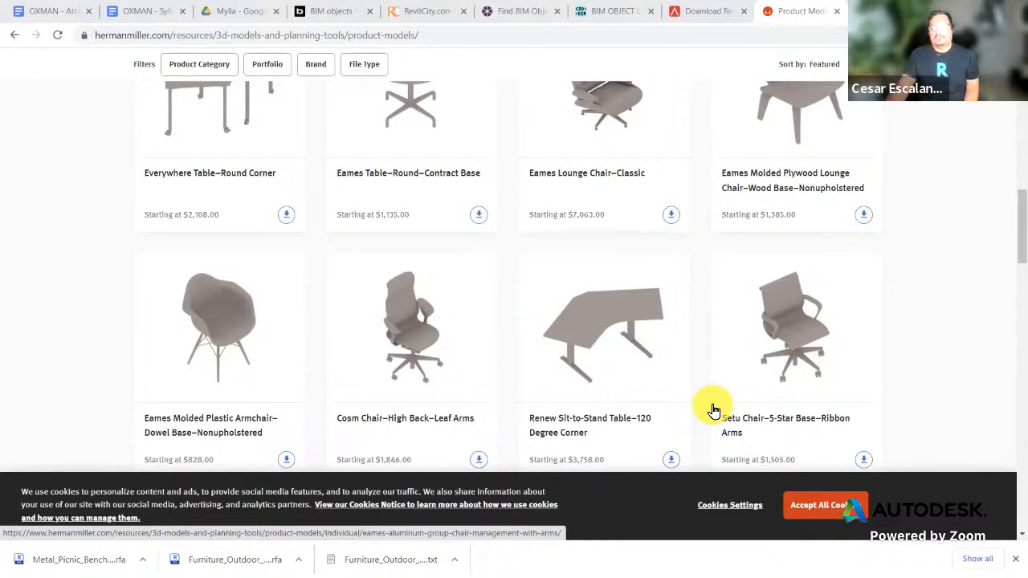
scroll(757, 371, down, 8)
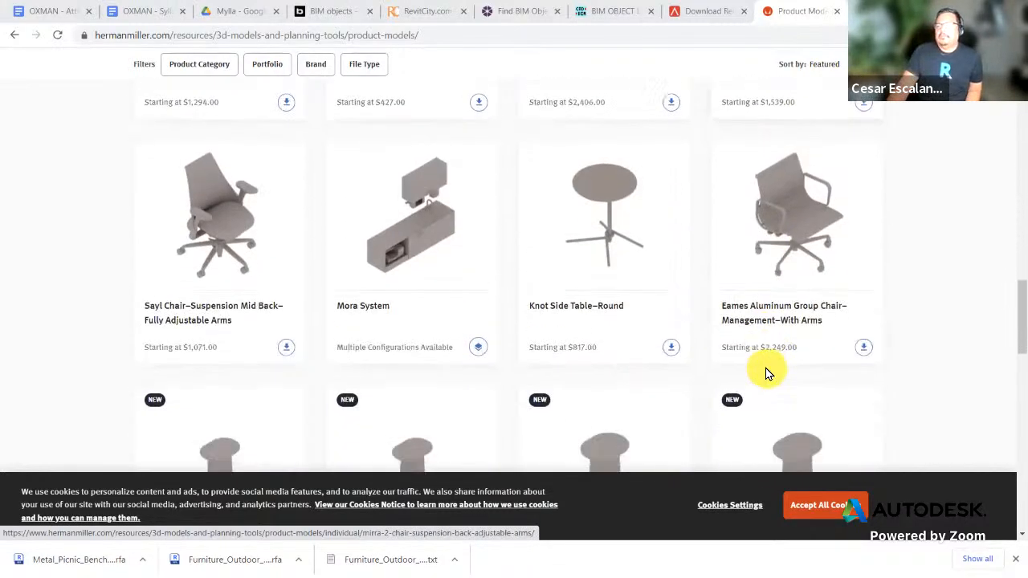
scroll(765, 372, down, 8)
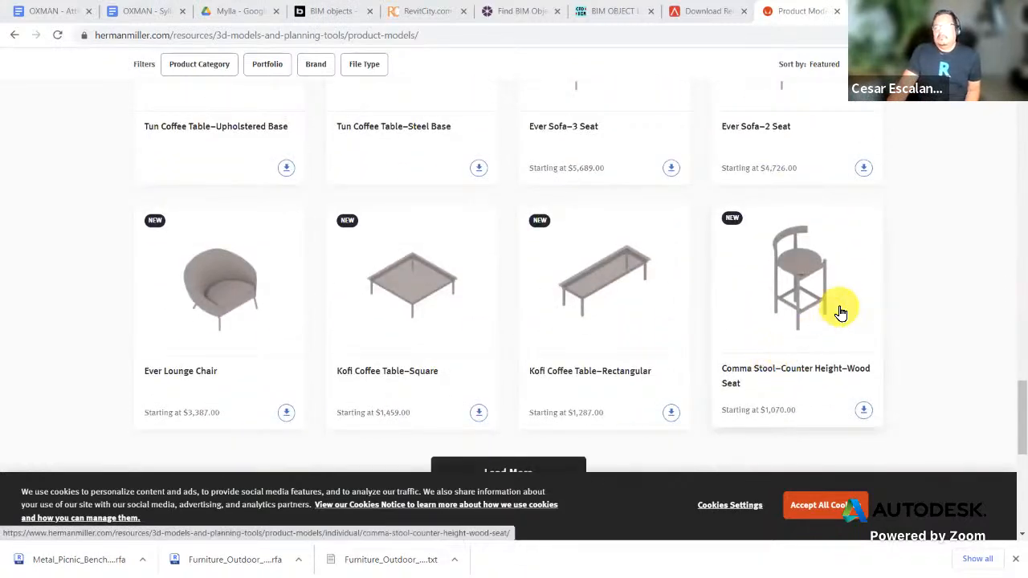
scroll(839, 315, down, 2)
scroll(843, 317, up, 4)
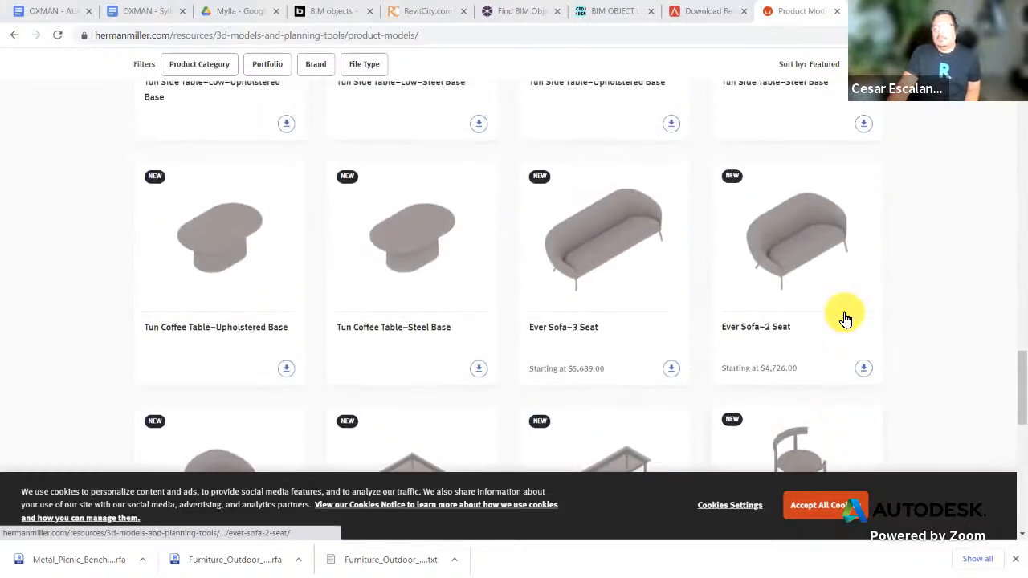
scroll(844, 318, up, 15)
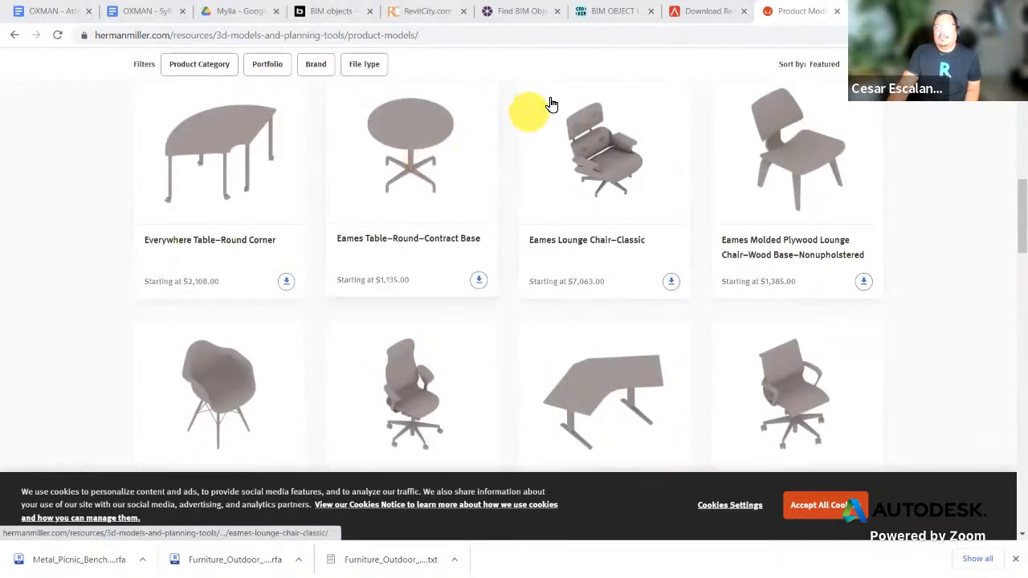
click(443, 34)
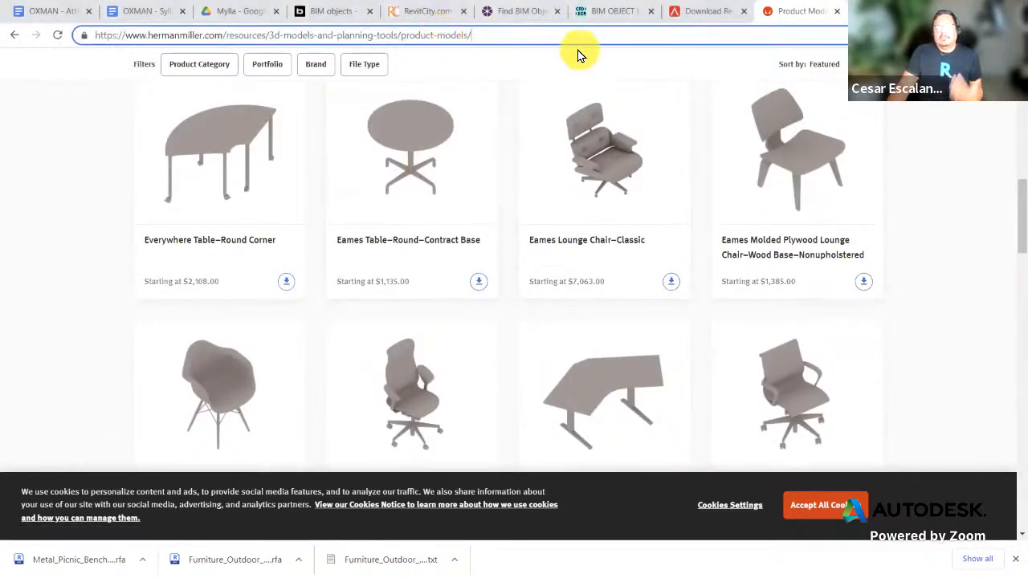
drag(1014, 227, 1018, 109)
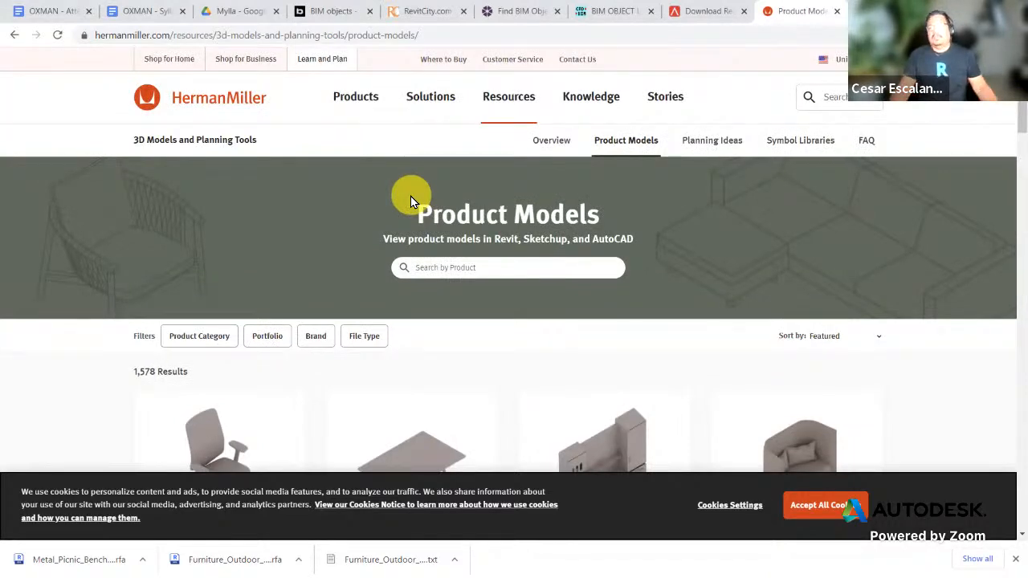
click(450, 36)
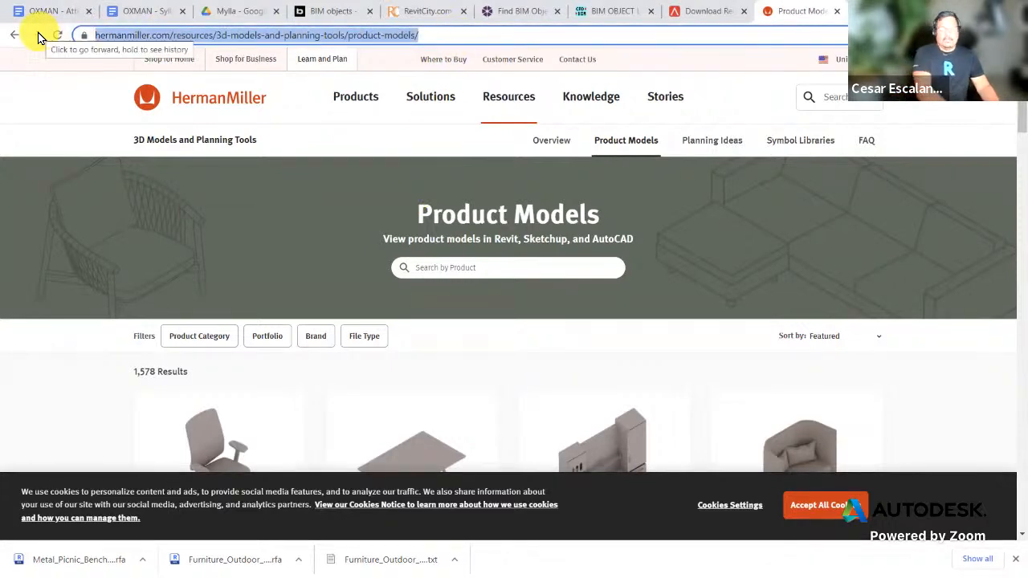
Step: Search Google for 'steelcase bim revit download'
text(sle)
key(BackSpace)
key(BackSpace)
text(t)
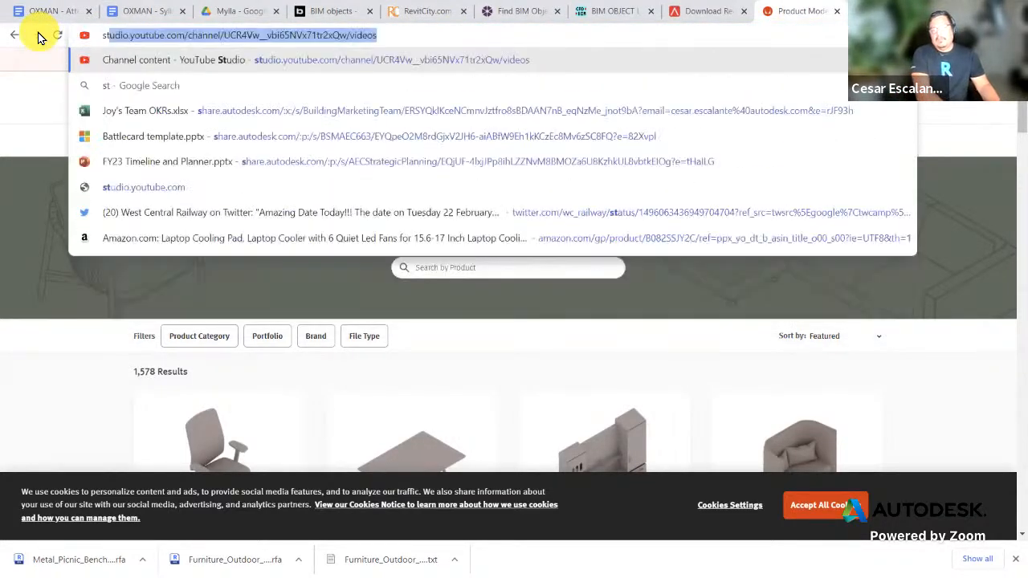
text(eelcase )
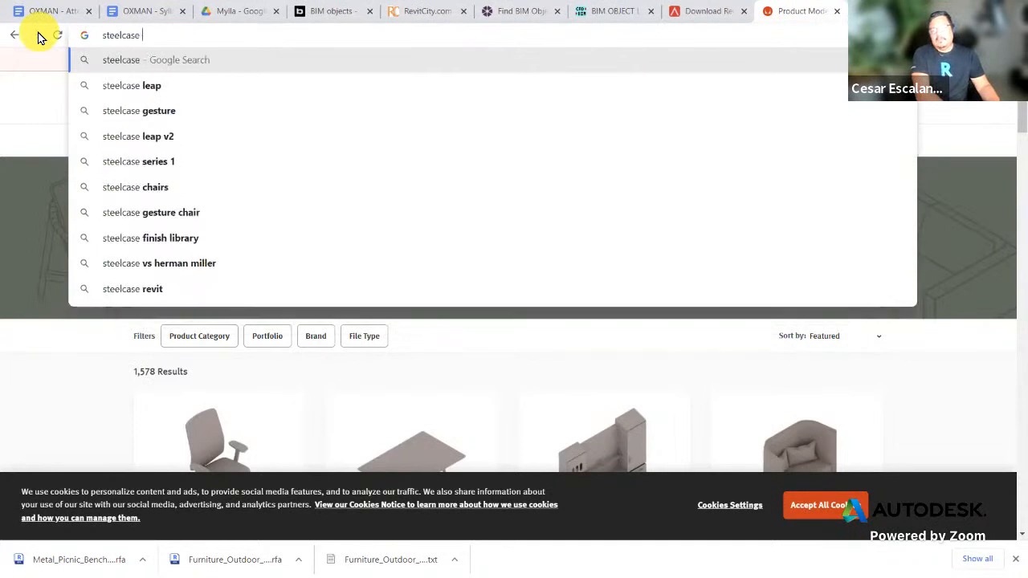
text(bim l)
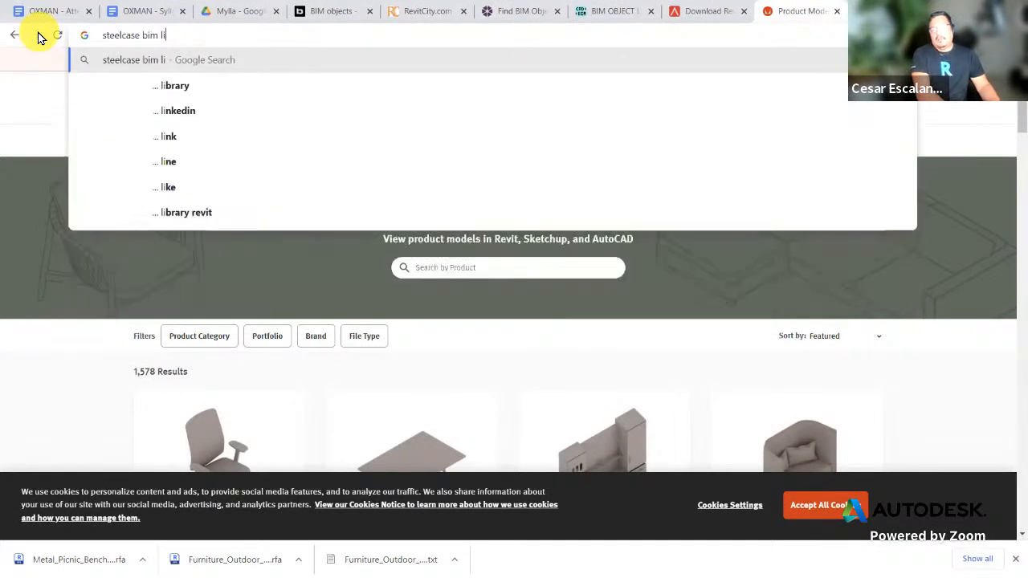
key(BackSpace)
text(li)
key(BackSpace)
key(BackSpace)
text(revit download)
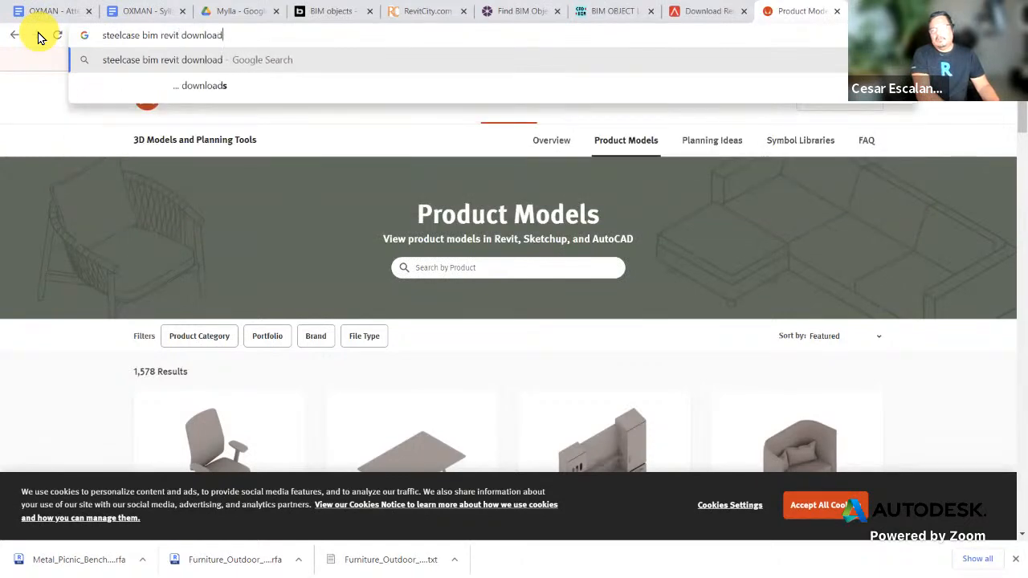
key(Return)
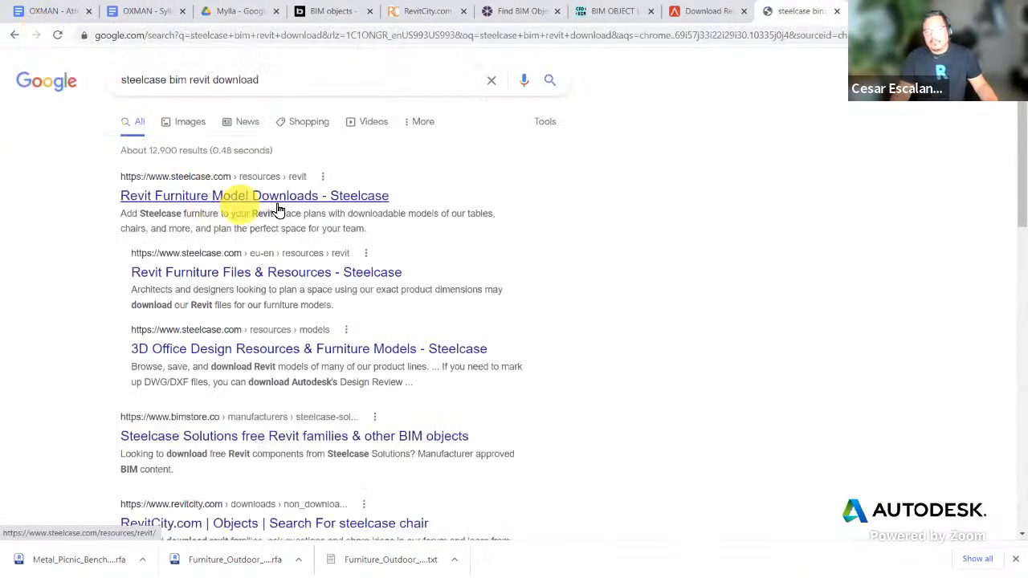
Step: Open the Steelcase Revit Furniture Model Downloads result and select its web address
click(275, 205)
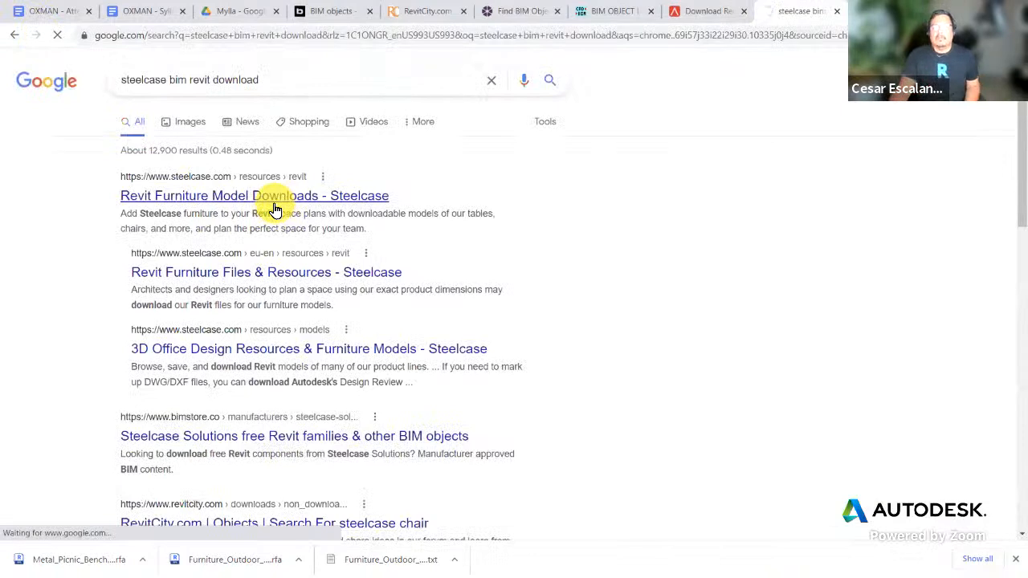
click(253, 36)
right_click(251, 37)
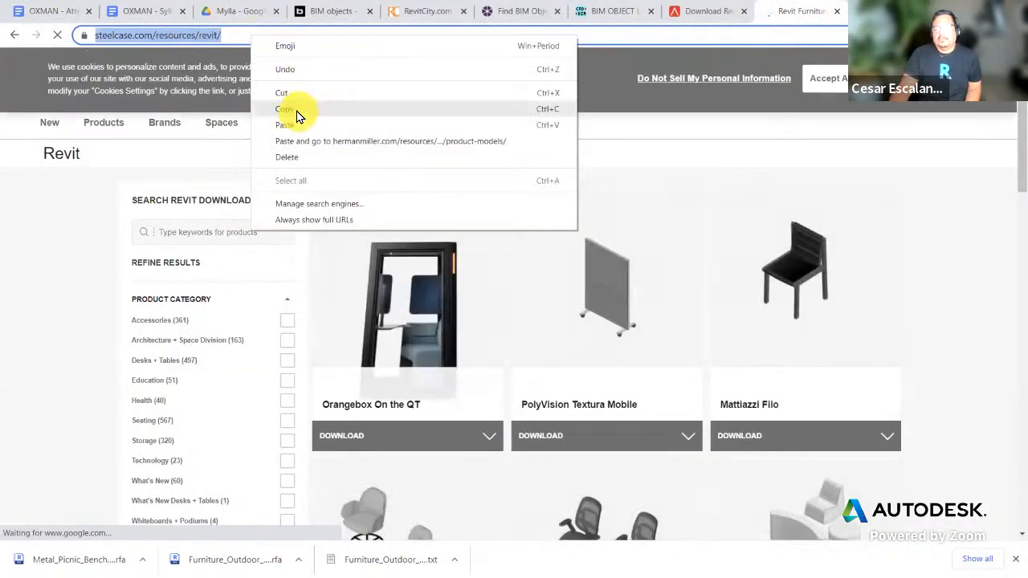
click(296, 116)
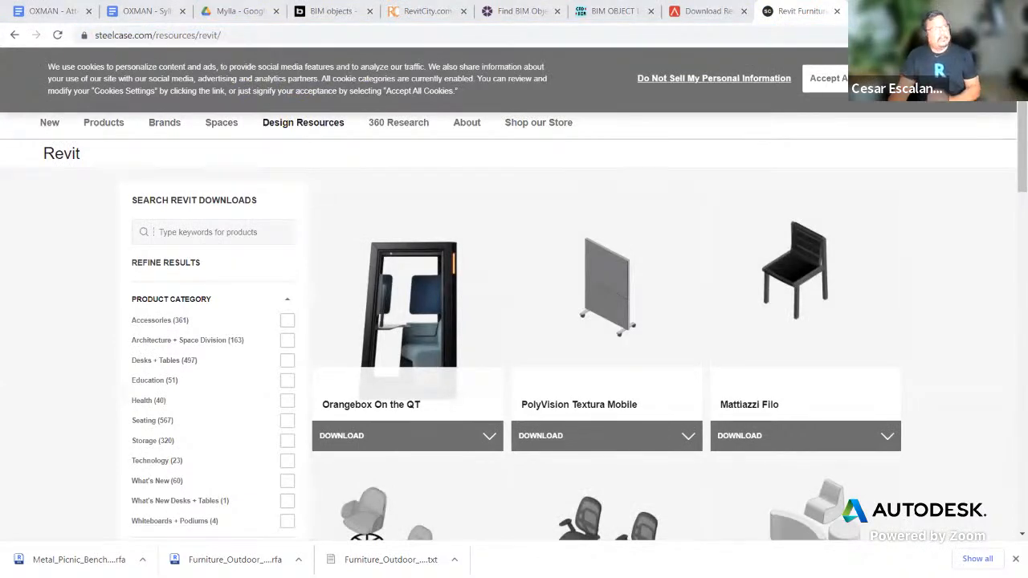
scroll(759, 406, down, 7)
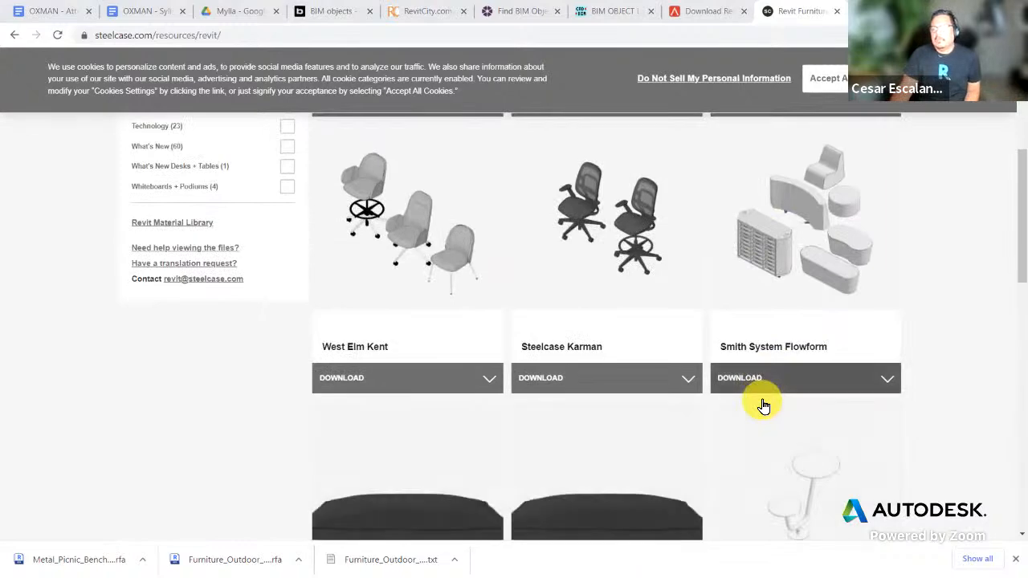
scroll(761, 405, down, 5)
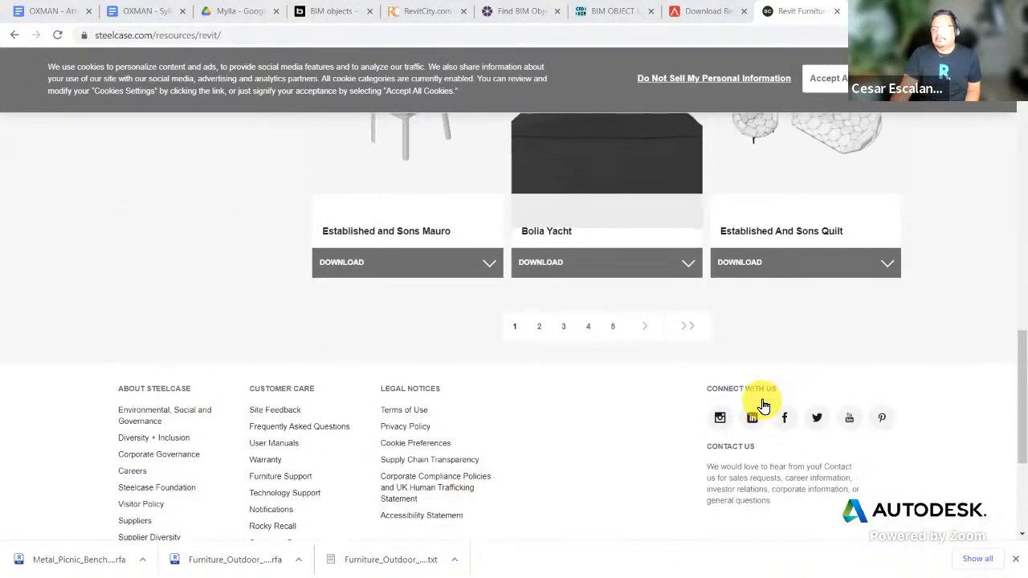
scroll(760, 405, up, 5)
scroll(758, 406, up, 6)
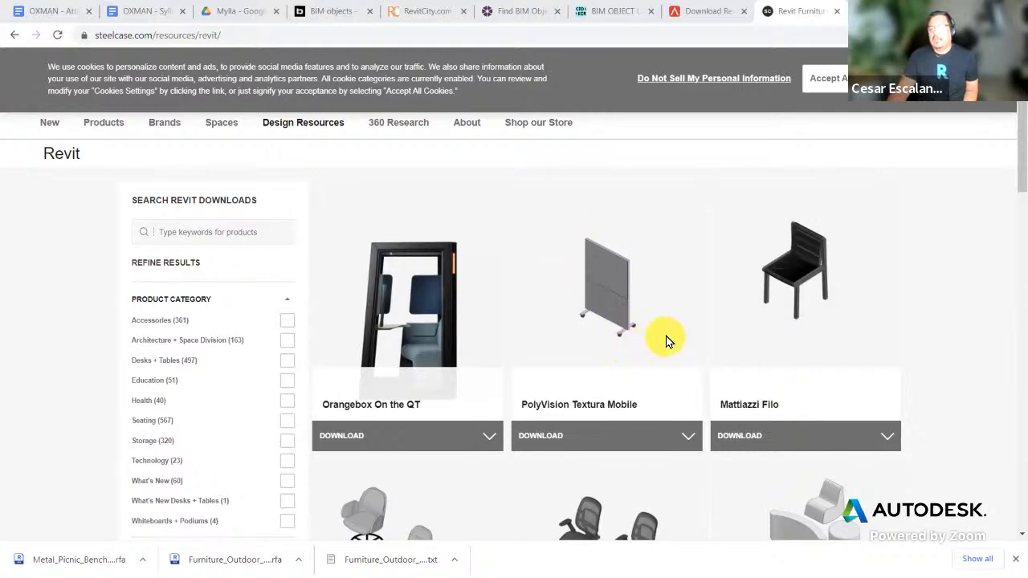
scroll(665, 342, down, 12)
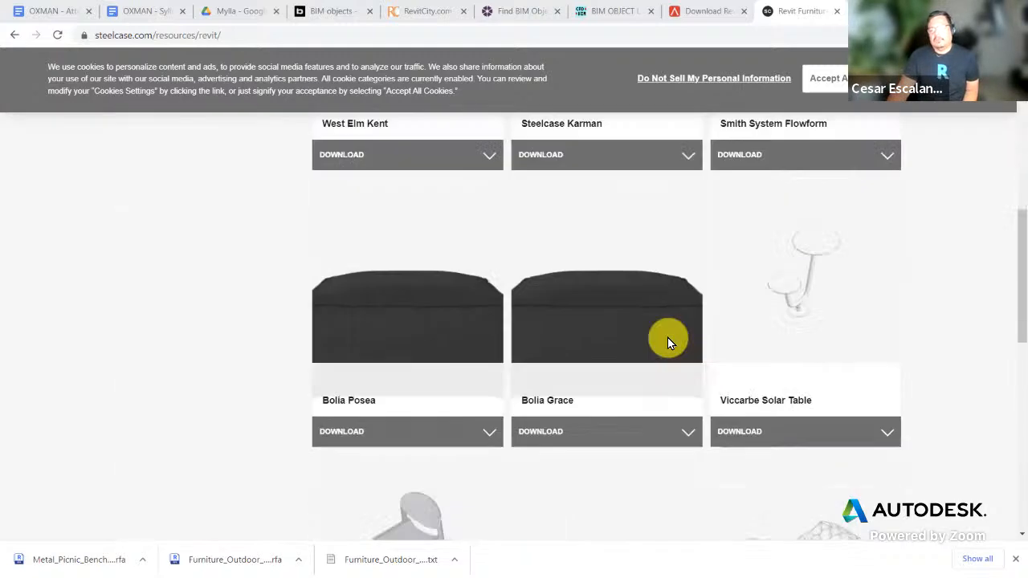
scroll(666, 340, up, 4)
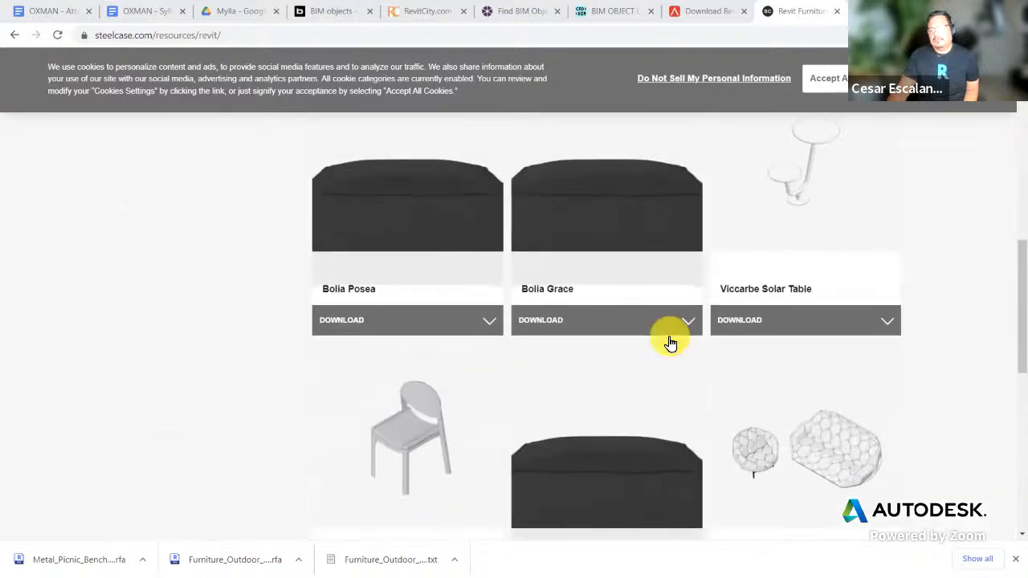
scroll(668, 342, down, 4)
scroll(668, 342, up, 5)
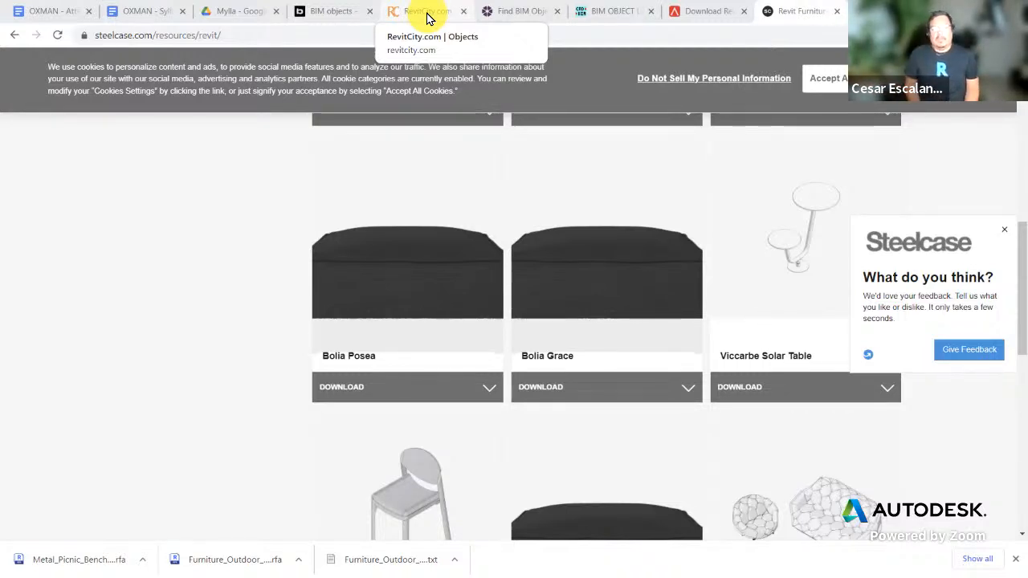
Step: Close the Steelcase, ARCAT, CAD-BIM, NBS, RevitCity and BIMobject tabs, leaving the Mylla Drive folder
click(836, 11)
click(835, 11)
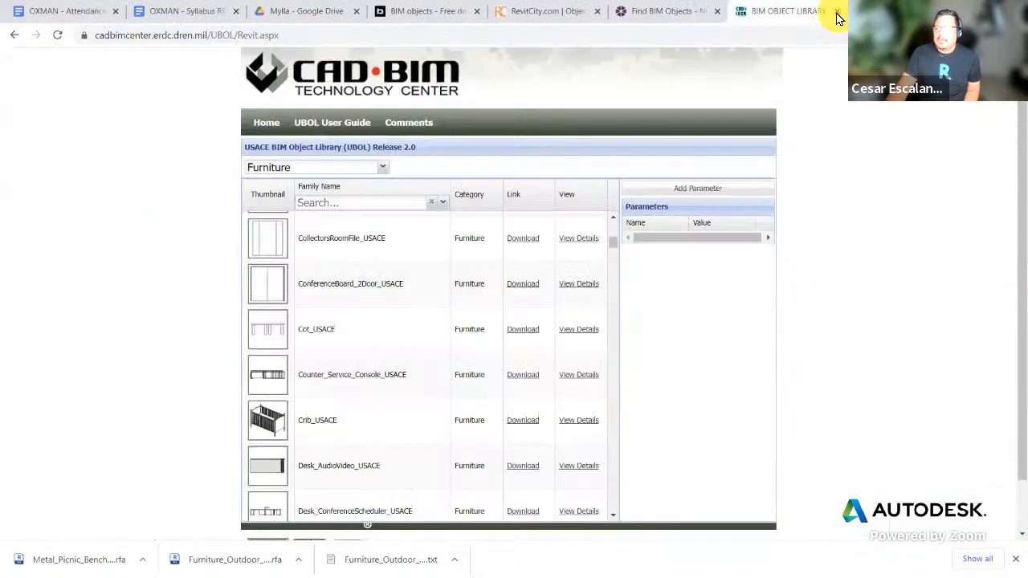
click(837, 12)
click(834, 12)
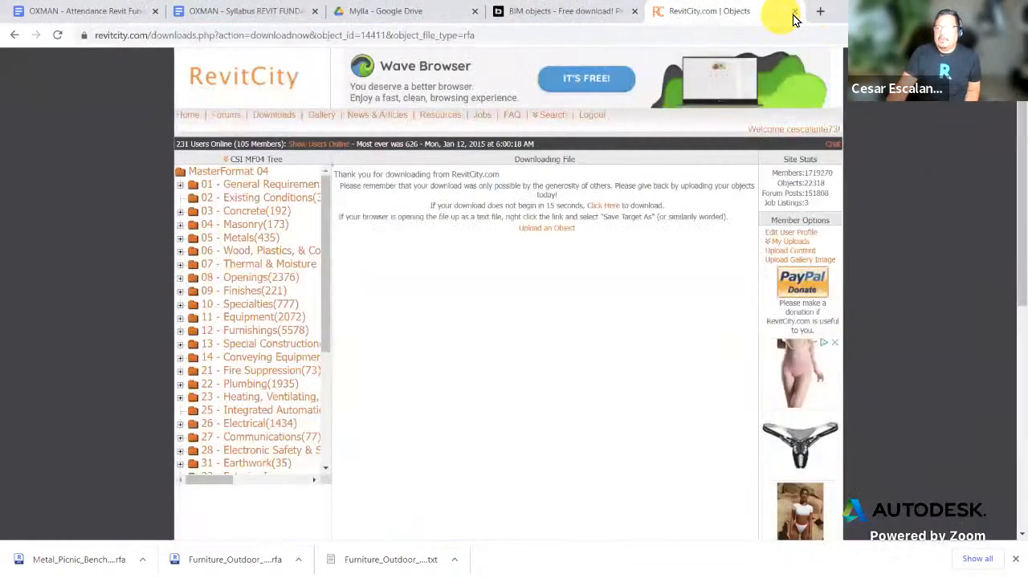
click(794, 11)
click(634, 11)
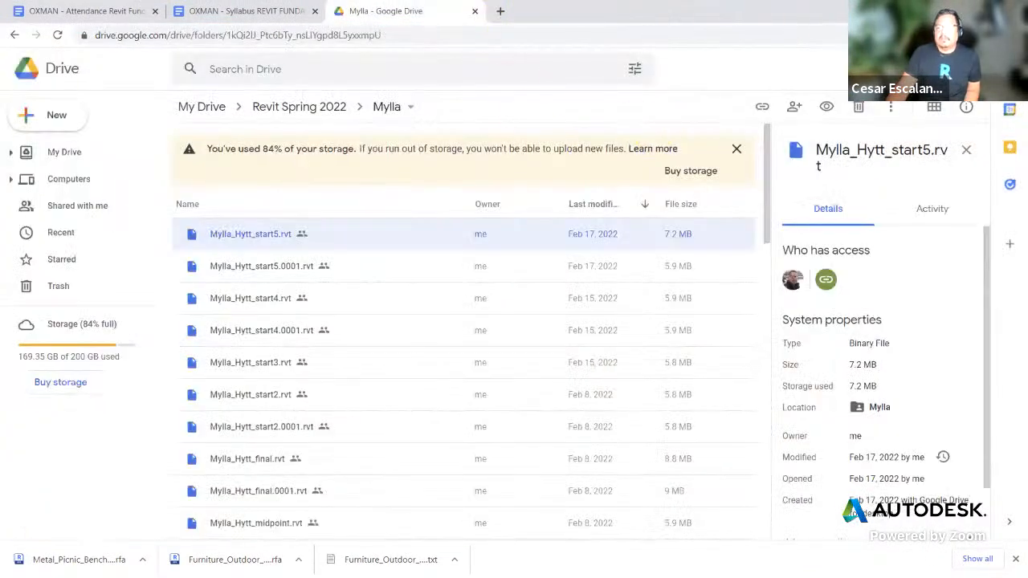
Step: Back in Revit, recentre the Level 1 - Furniture plan, then bring the PowerPoint deck forward
key(alt+Tab)
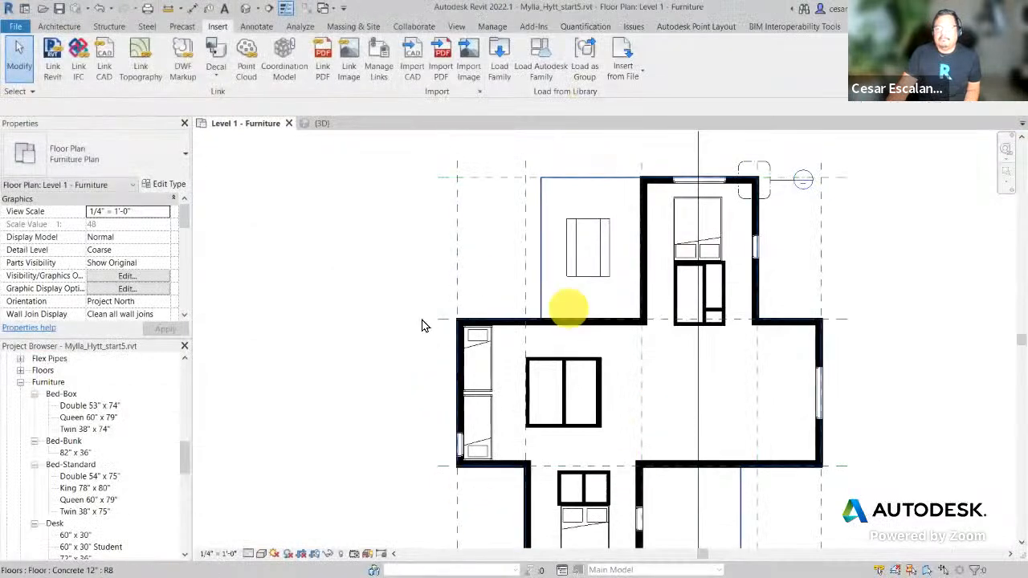
middle_drag(816, 450, 834, 417)
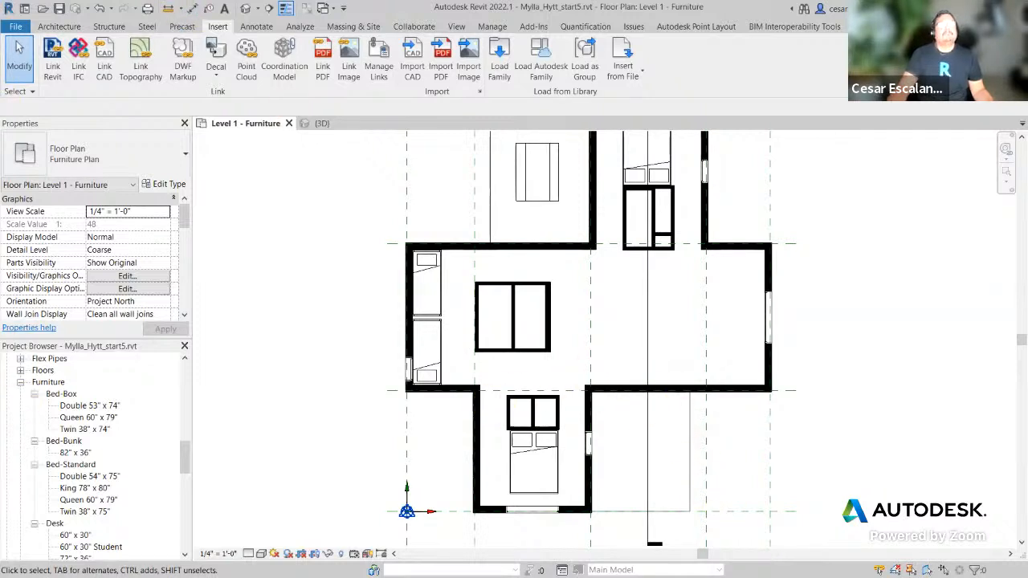
scroll(671, 364, up, 2)
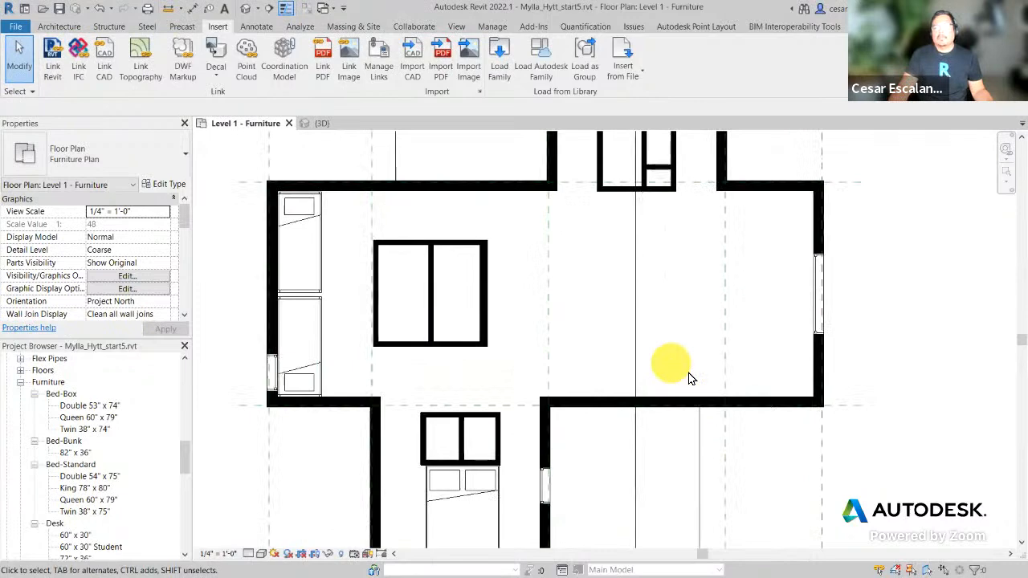
scroll(833, 471, down, 2)
middle_drag(853, 477, 715, 461)
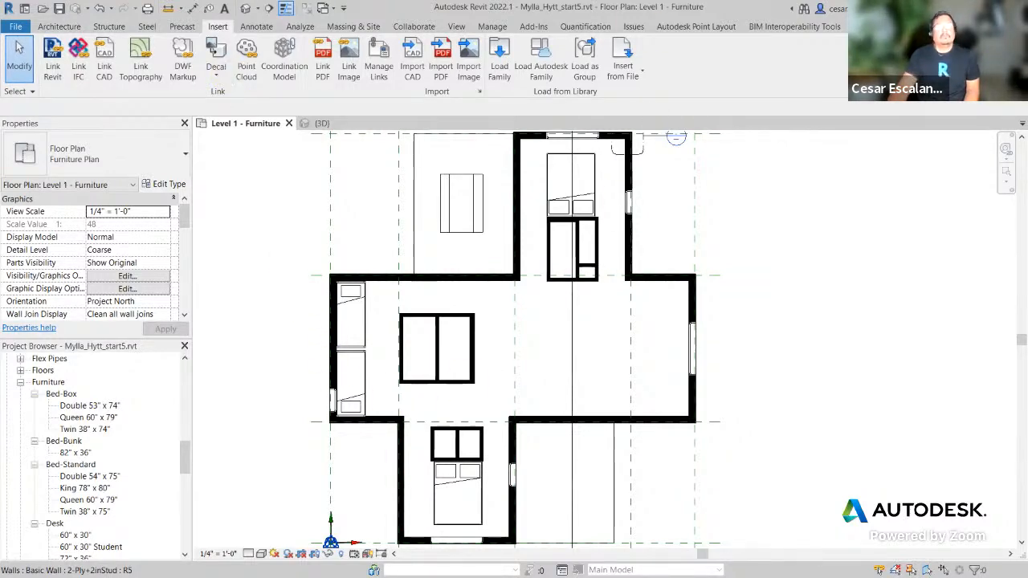
click(454, 265)
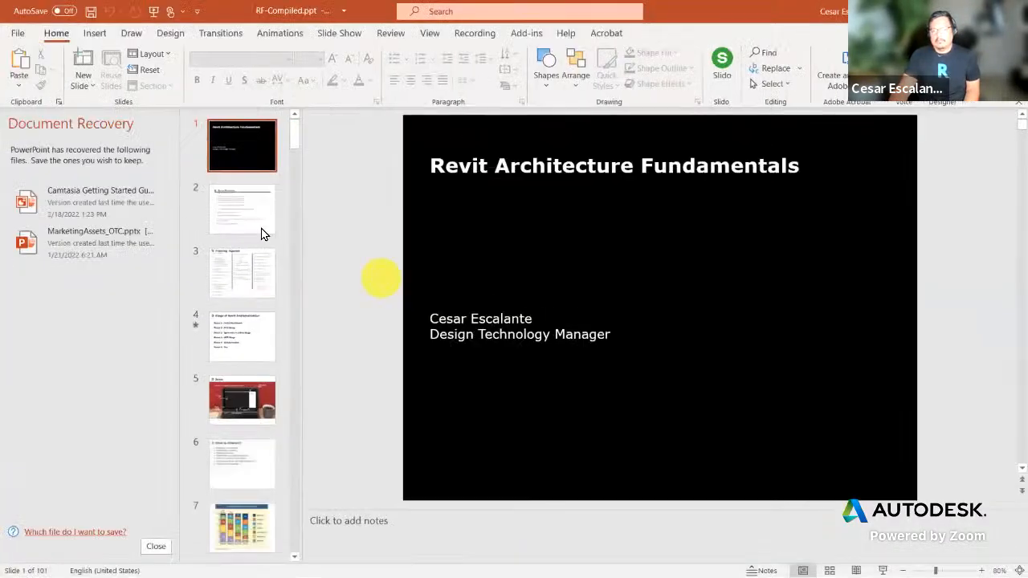
Step: Go to slide 50, Curtain Walls, and briefly run the slide show from it
drag(294, 137, 288, 338)
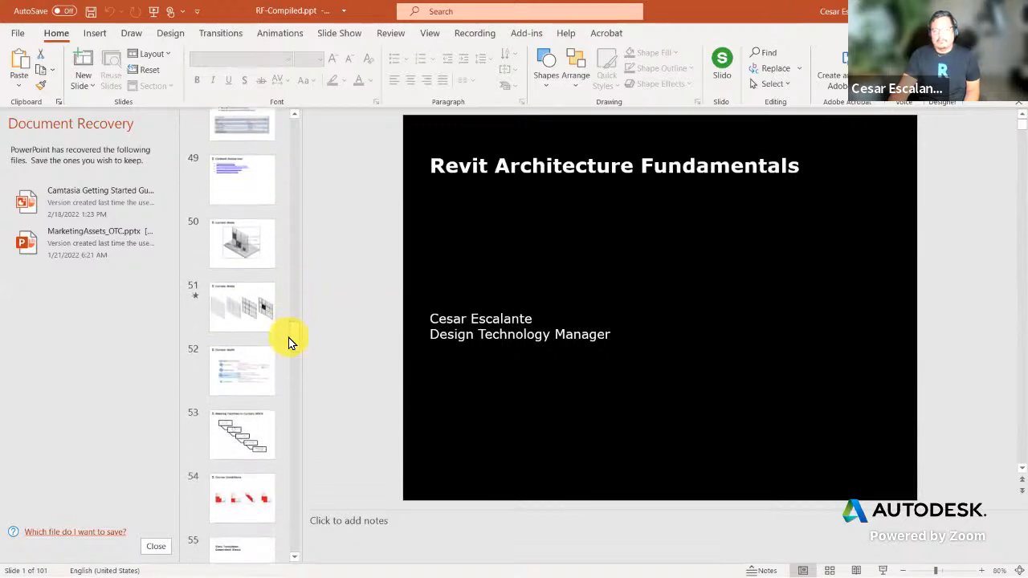
click(259, 251)
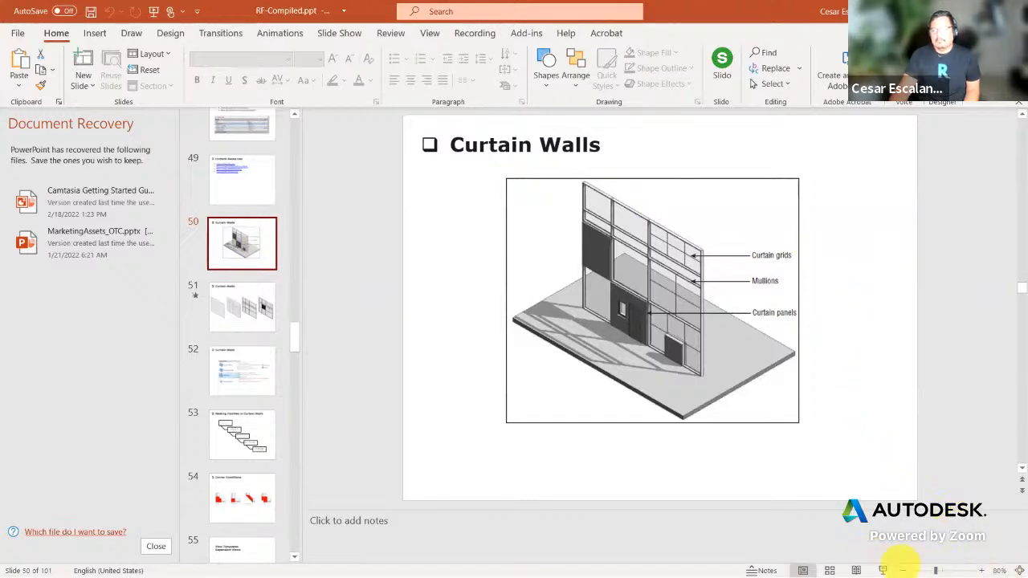
click(883, 570)
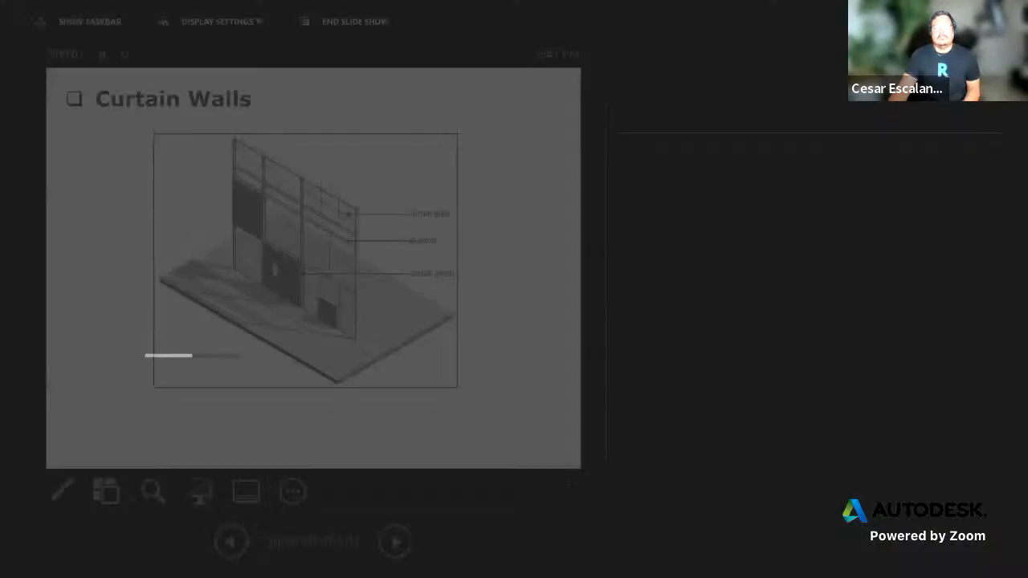
click(346, 21)
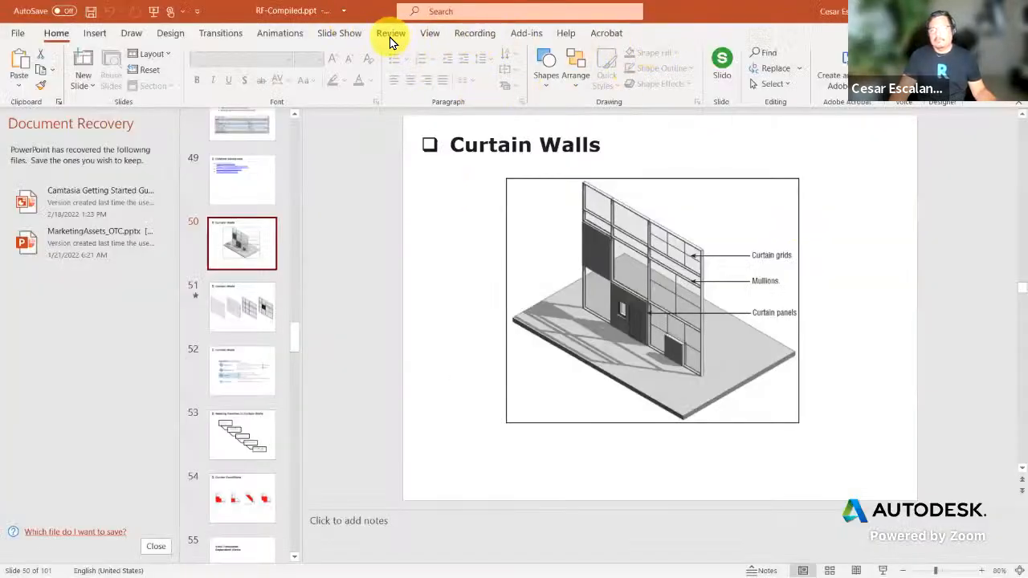
Step: Set the slide show monitor to Monitor 1 Internal Display
click(339, 34)
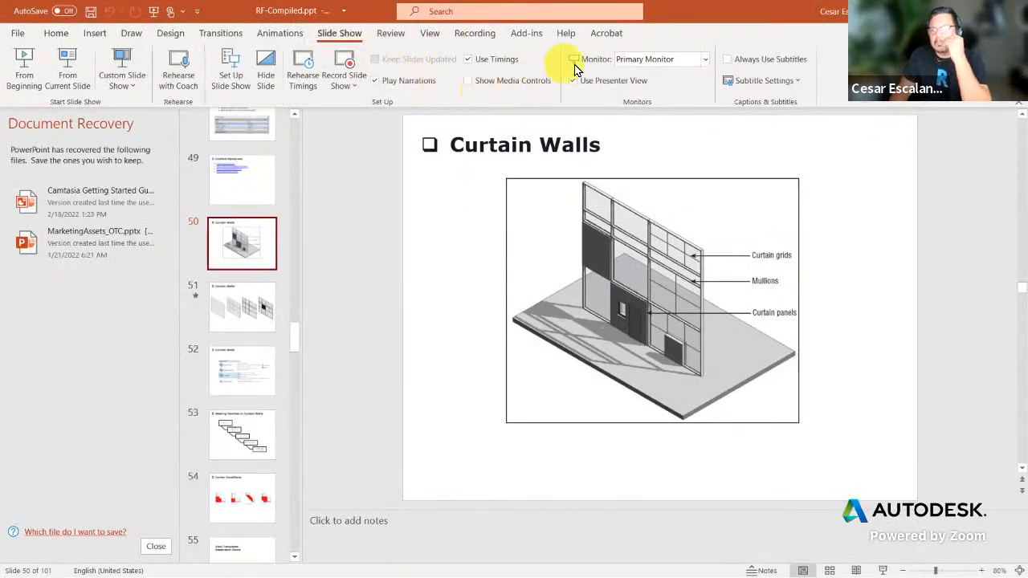
click(705, 60)
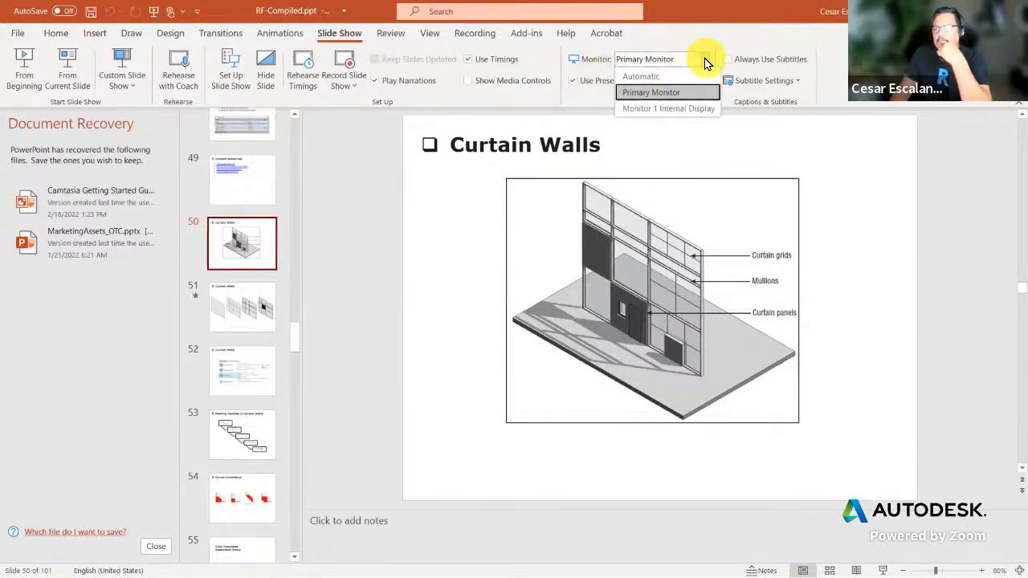
click(691, 106)
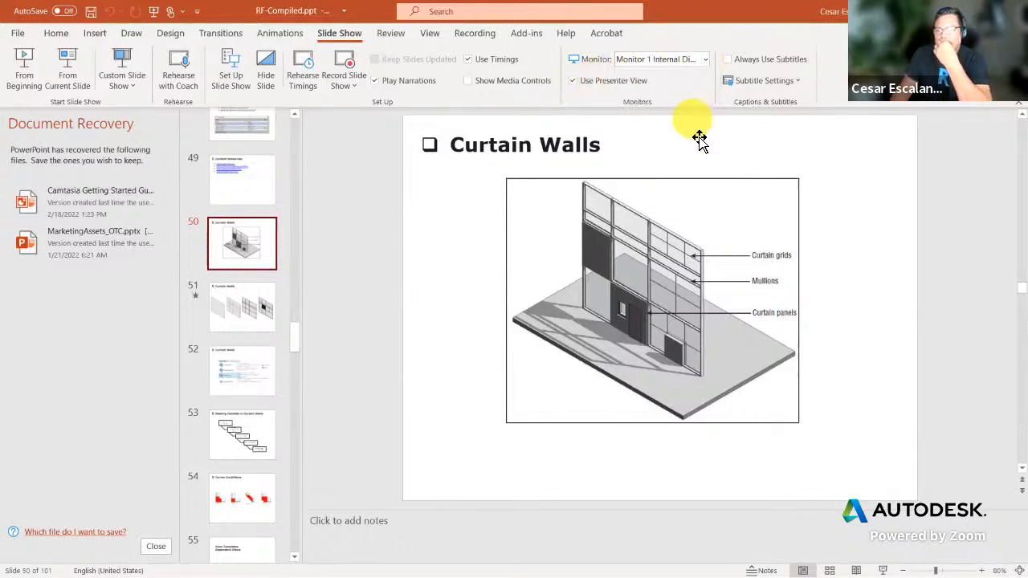
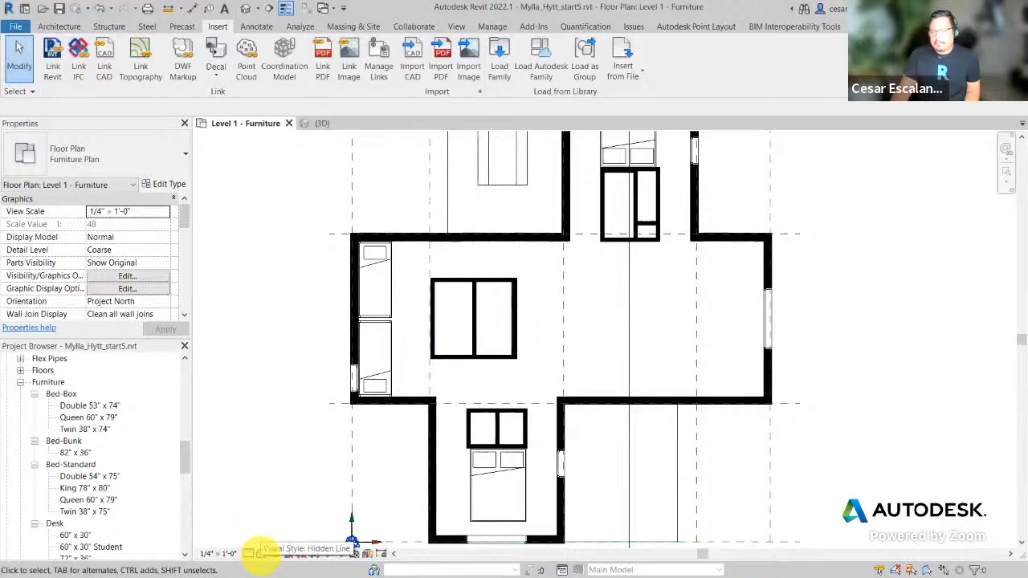
Step: Display the Level 1 - Furniture plan as Wireframe at Fine detail level
click(261, 553)
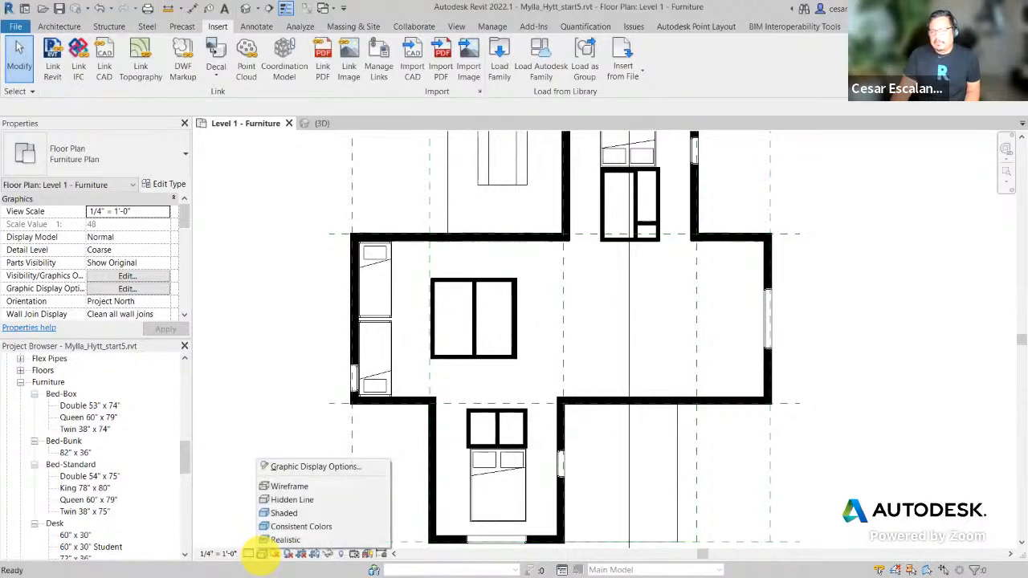
click(301, 490)
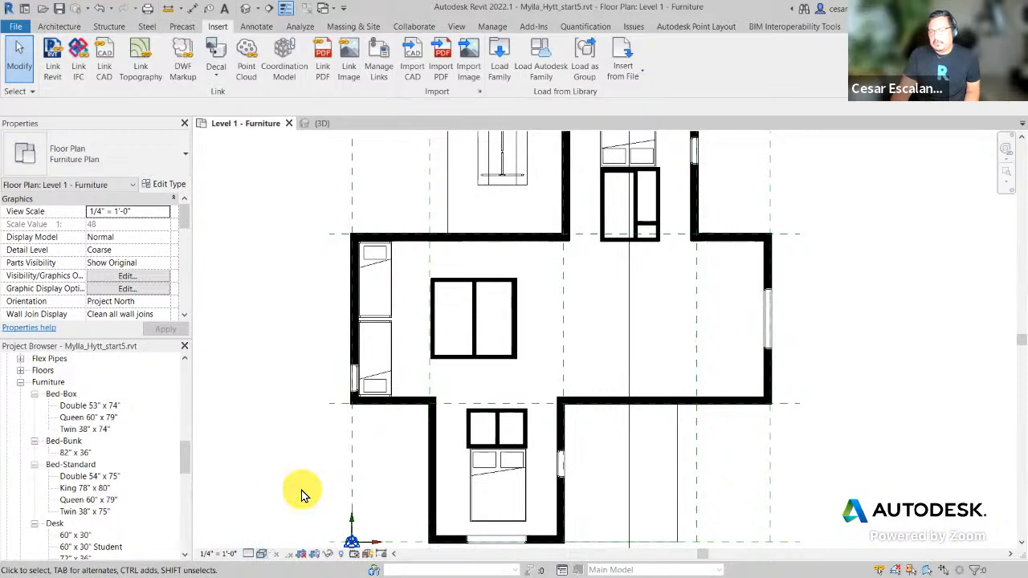
click(249, 553)
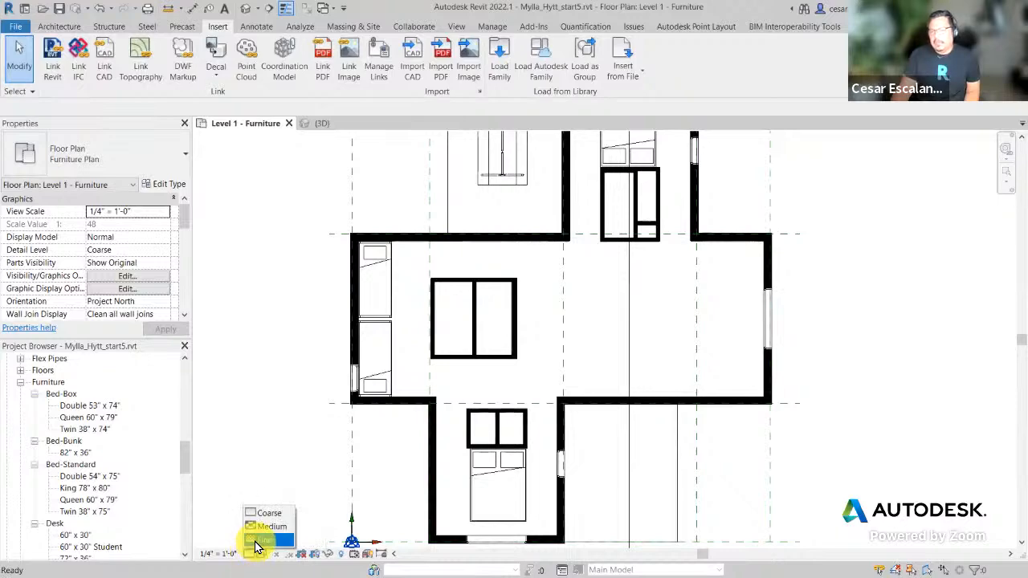
click(265, 540)
Step: Bring the whole floor plan back into view and open Visibility/Graphic Overrides with VG
scroll(608, 264, up, 5)
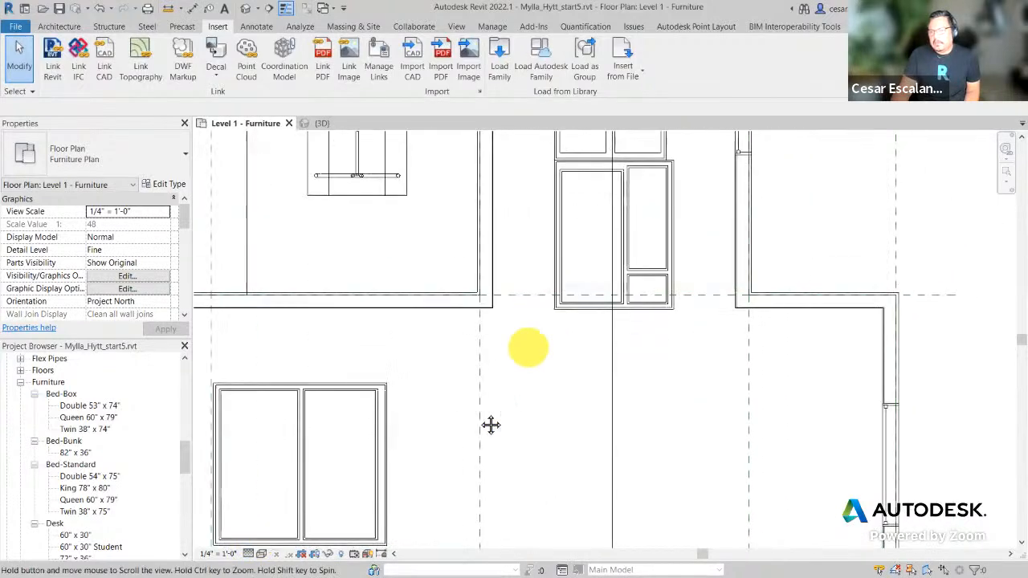
scroll(490, 427, down, 3)
middle_drag(545, 332, 658, 324)
scroll(658, 323, down, 2)
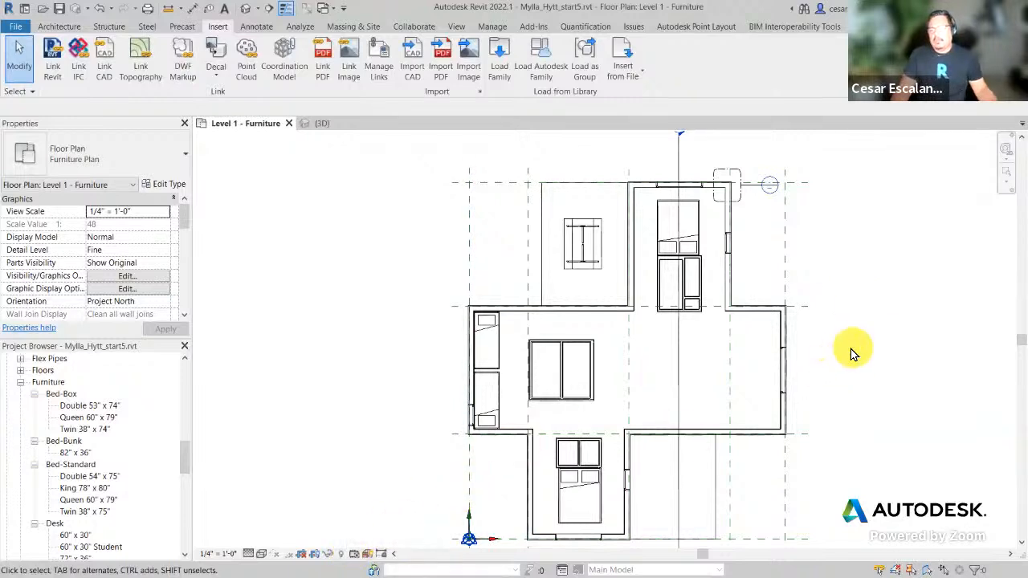
key(v)
key(v)
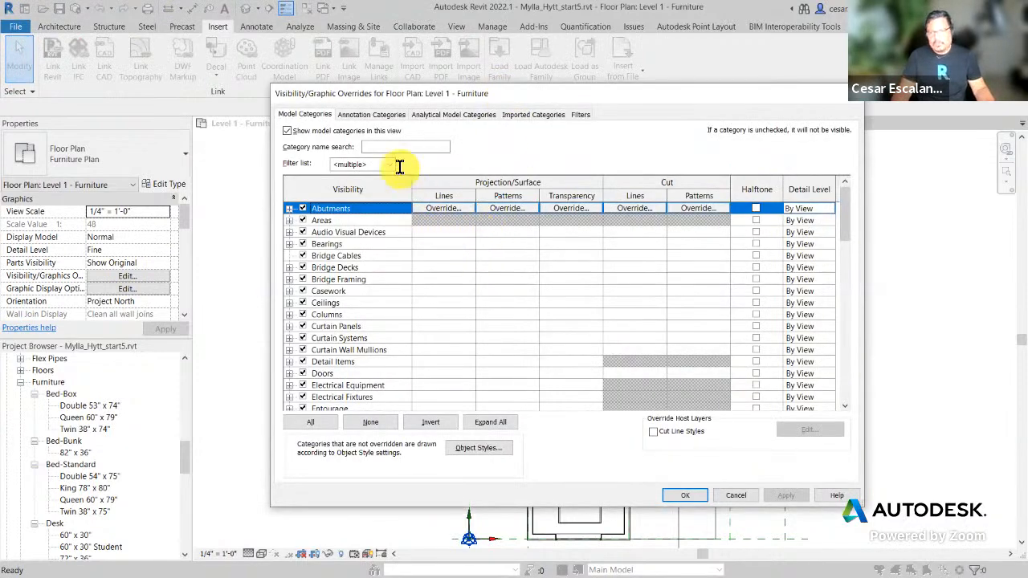
Step: Browse the Annotation and Model category lists, inspecting Columns, then close the overrides with OK
click(386, 117)
scroll(409, 267, down, 10)
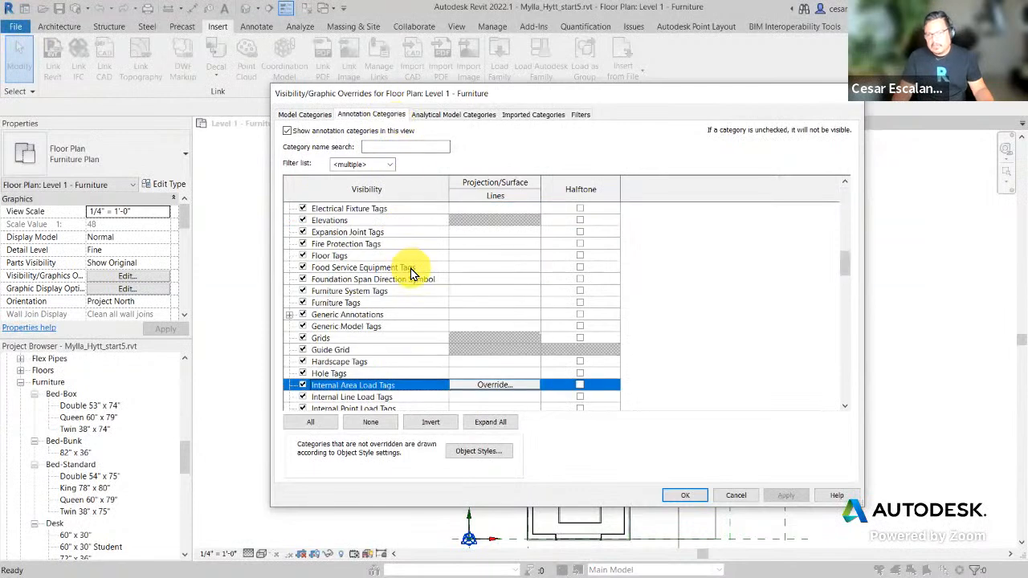
scroll(409, 273, down, 3)
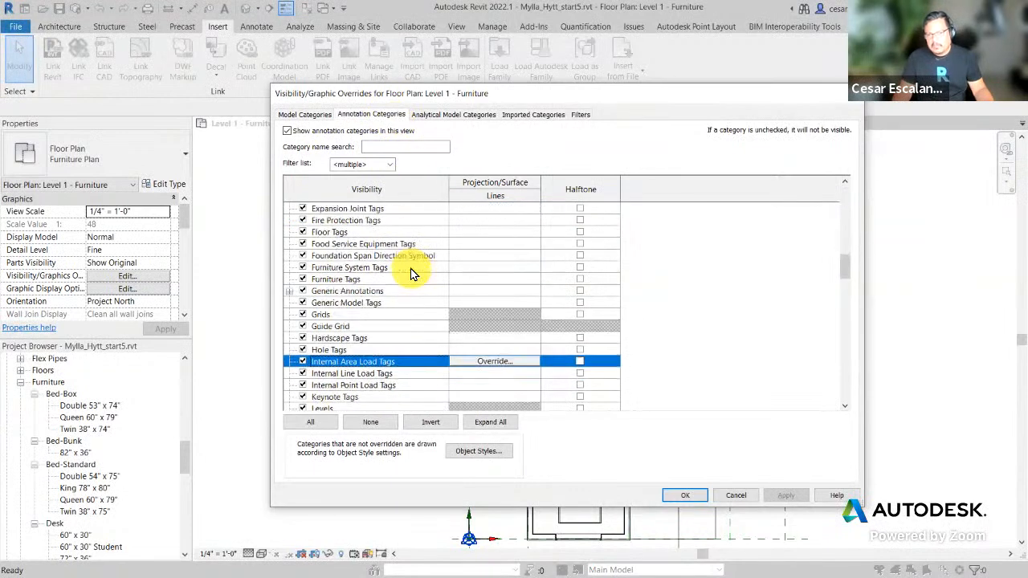
click(305, 114)
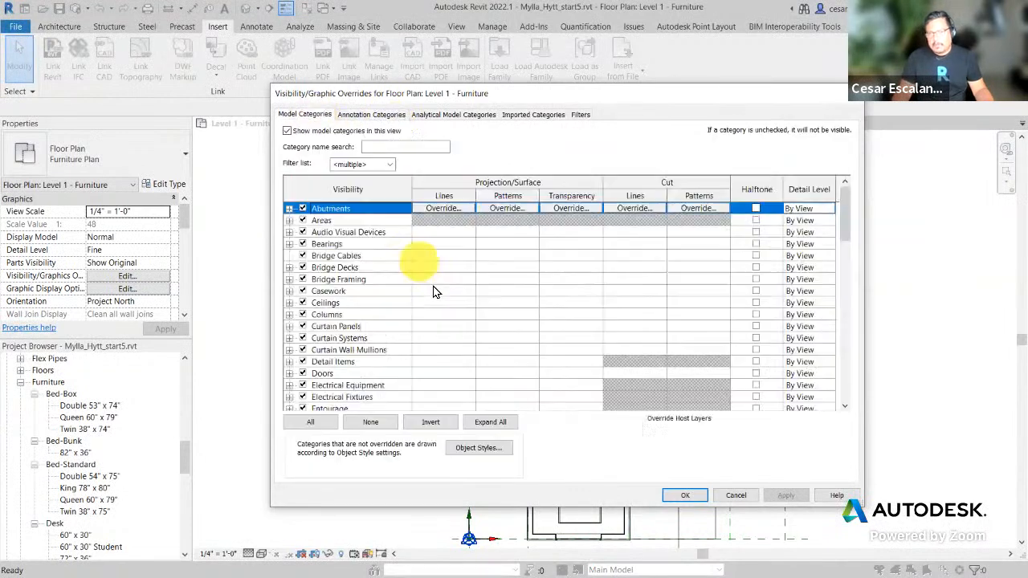
click(359, 315)
scroll(365, 318, down, 4)
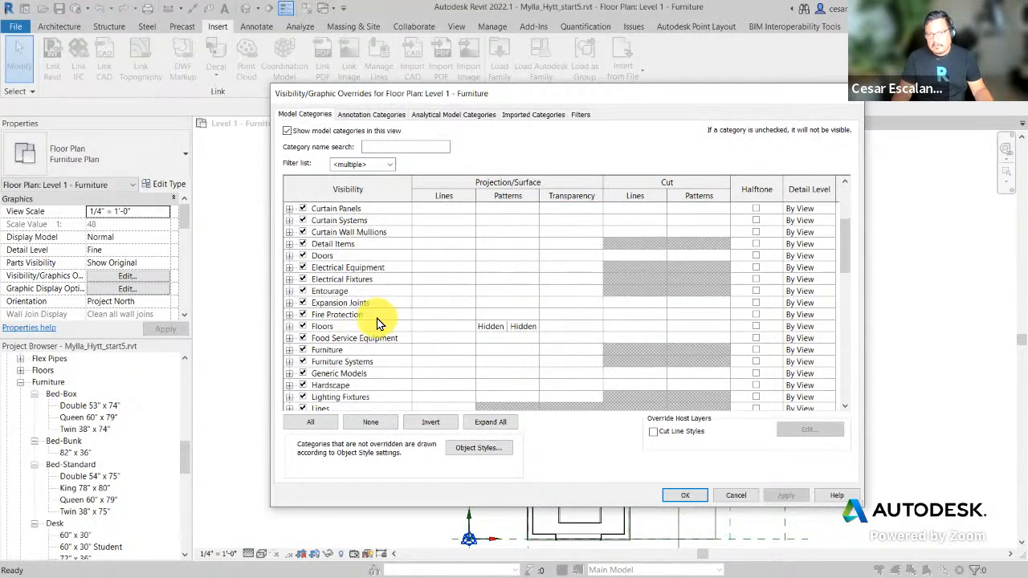
scroll(375, 318, down, 2)
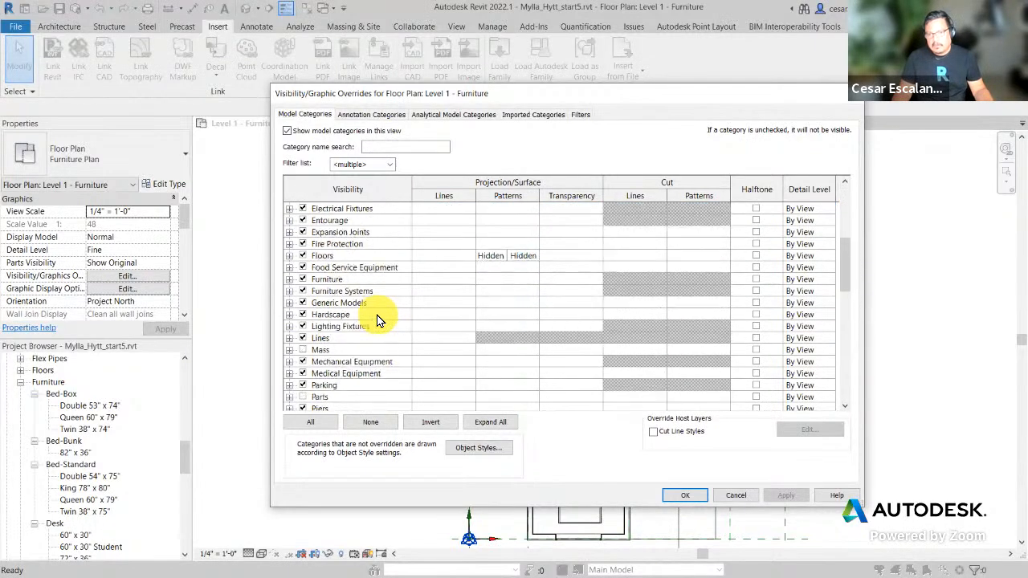
scroll(387, 304, up, 3)
scroll(405, 275, up, 2)
click(373, 113)
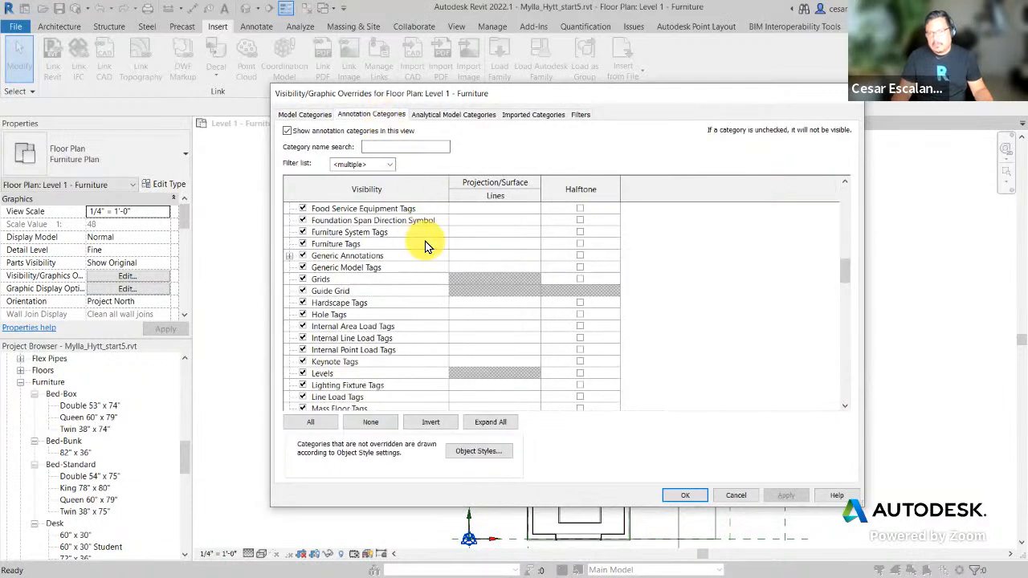
click(311, 115)
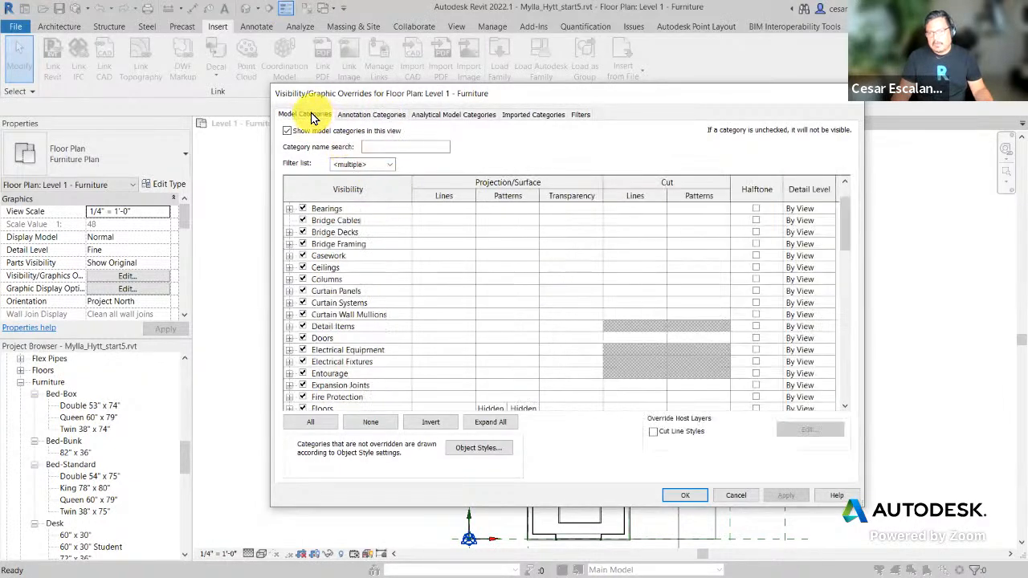
click(685, 495)
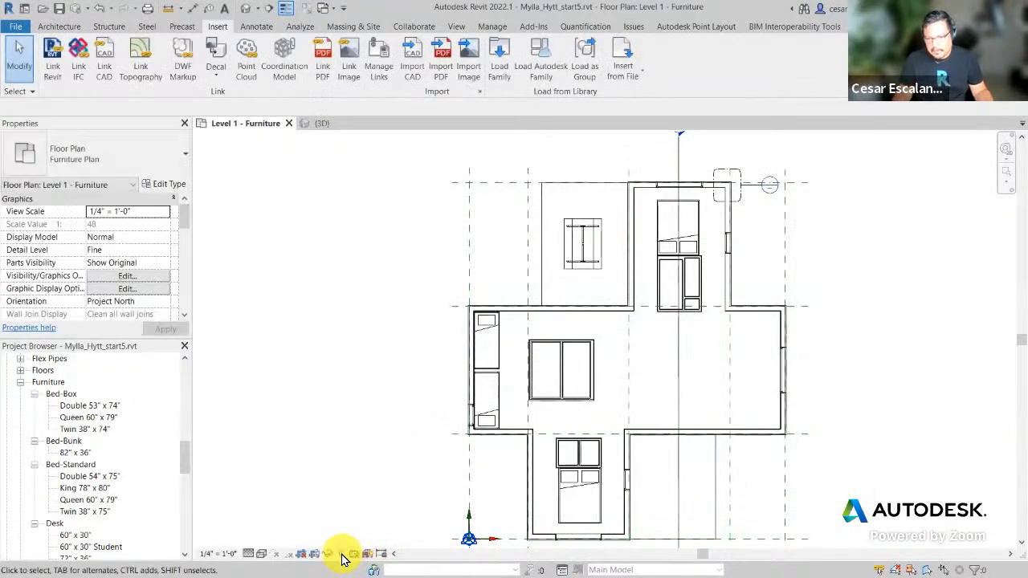
Step: Toggle Reveal Hidden Elements on and then off again in the furniture plan
click(341, 554)
scroll(544, 448, down, 1)
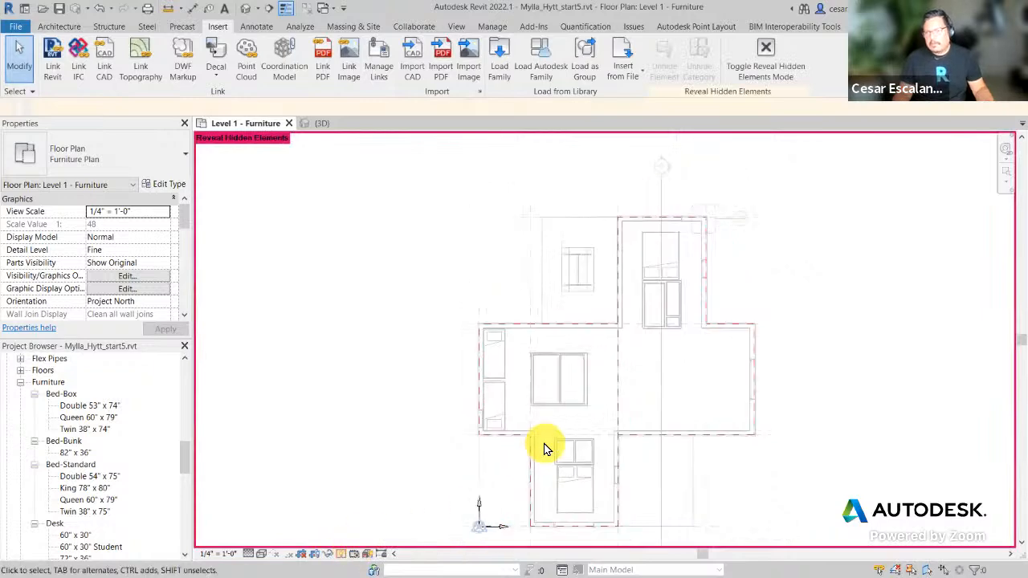
scroll(544, 448, up, 2)
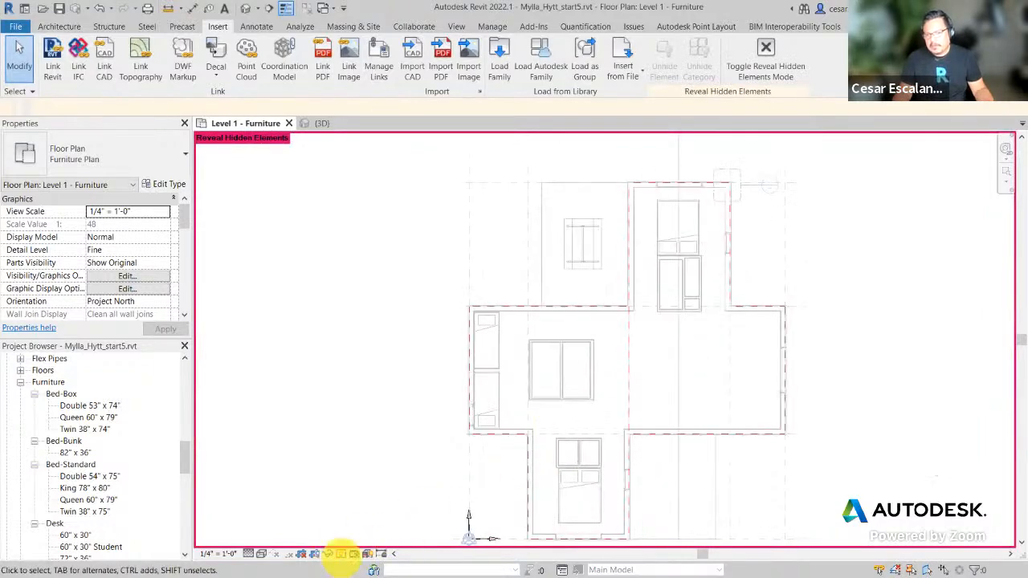
click(341, 554)
Step: Try the Shaded visual style, then return to Hidden Line and check the Fine detail level
click(260, 554)
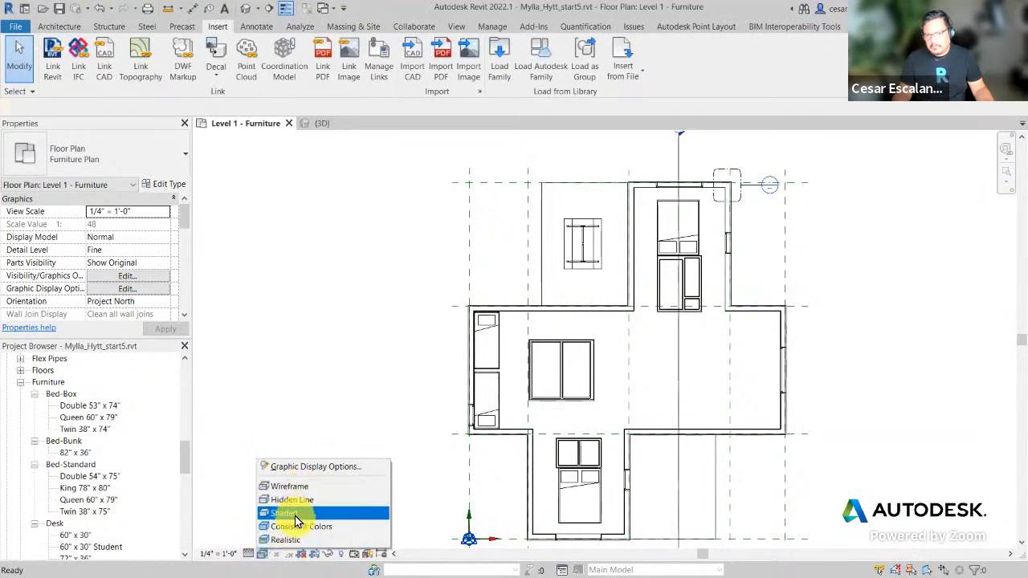
click(296, 514)
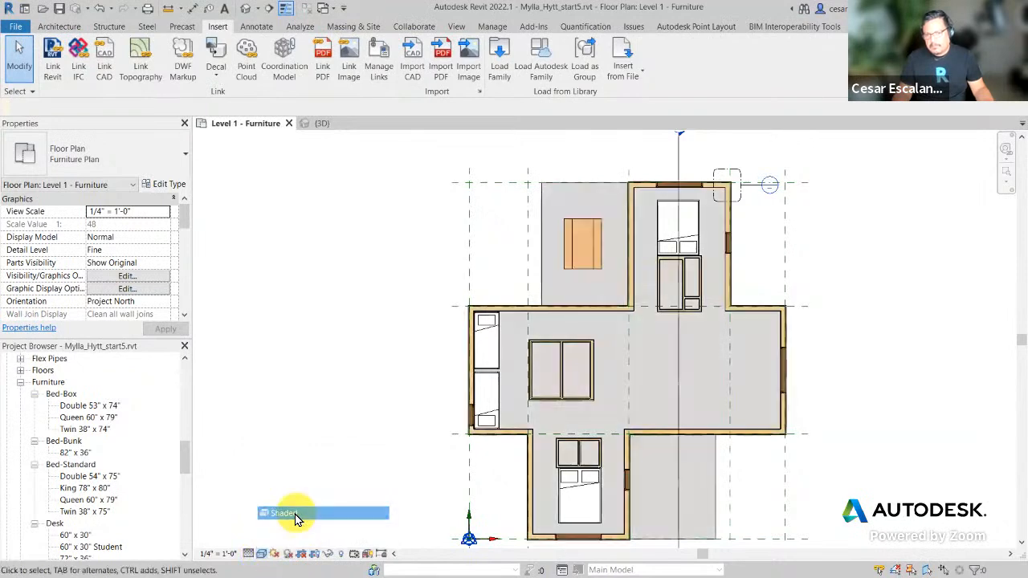
click(262, 554)
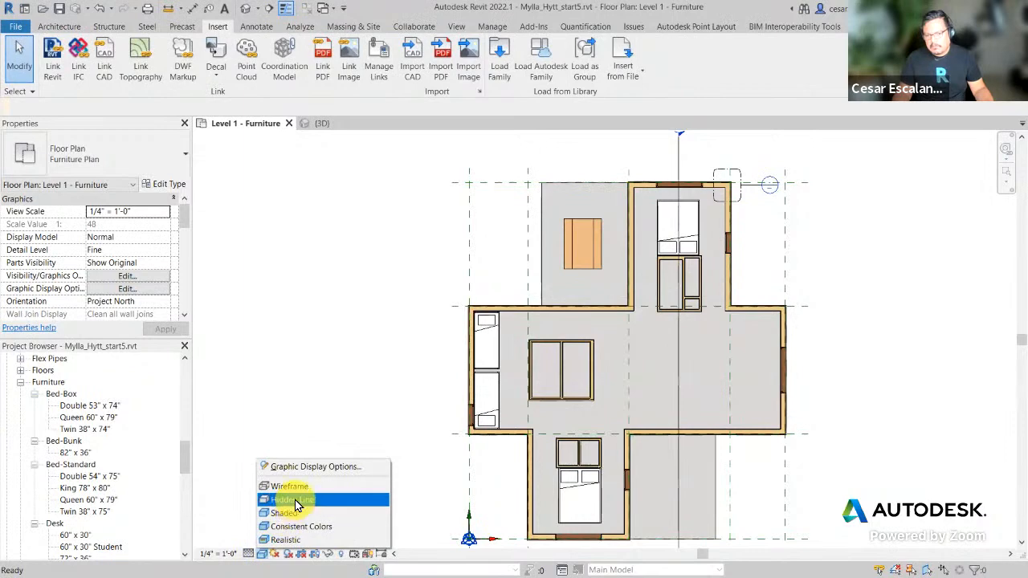
click(295, 500)
click(248, 556)
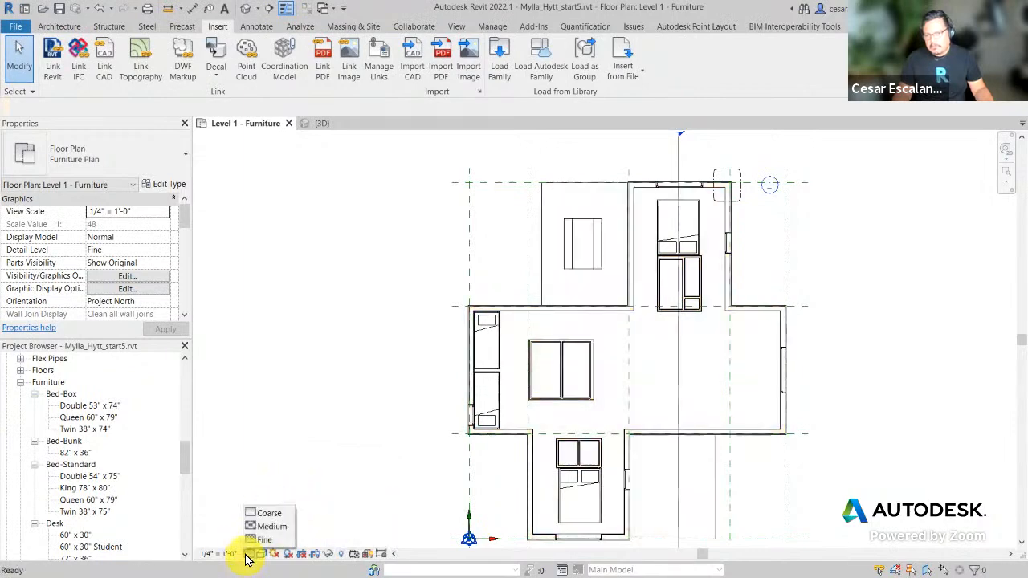
scroll(409, 417, down, 3)
middle_drag(650, 437, 723, 385)
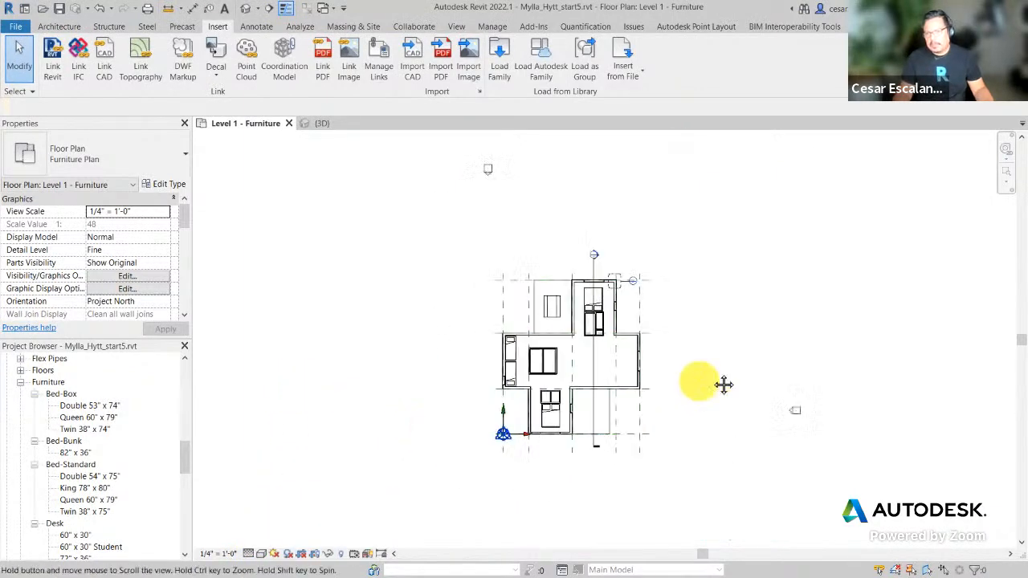
drag(184, 454, 202, 361)
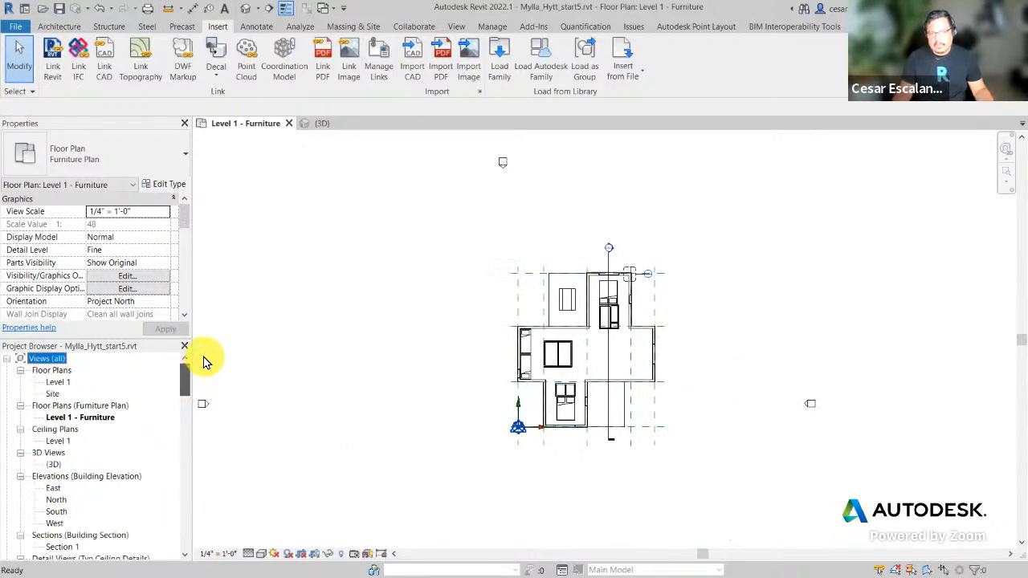
double_click(63, 384)
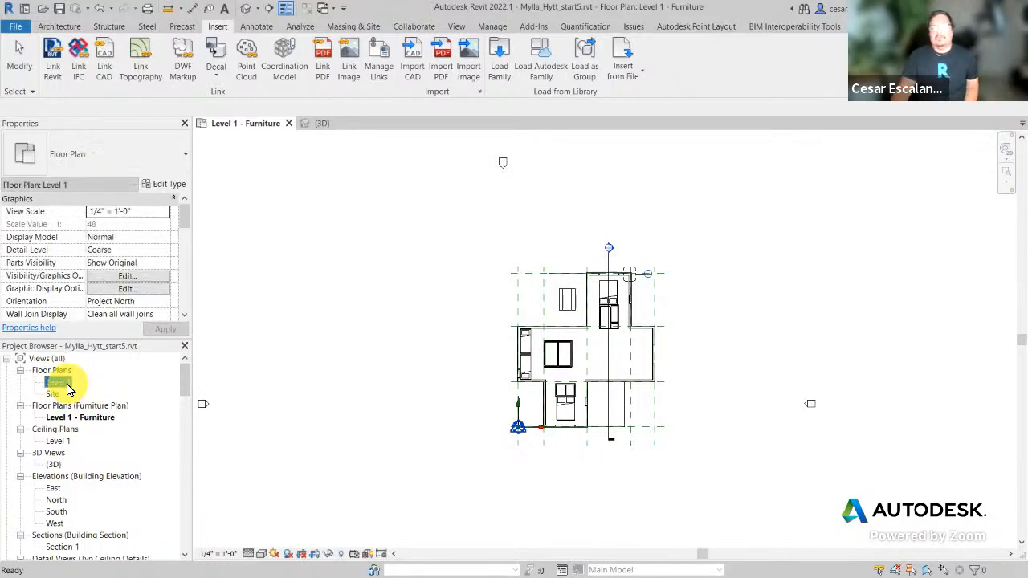
scroll(707, 357, up, 3)
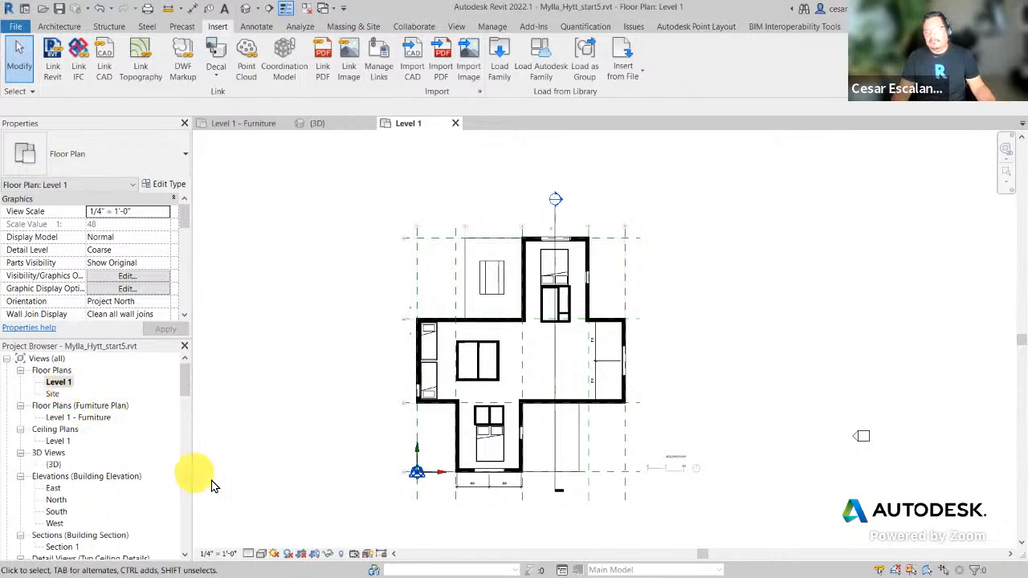
click(263, 557)
click(292, 489)
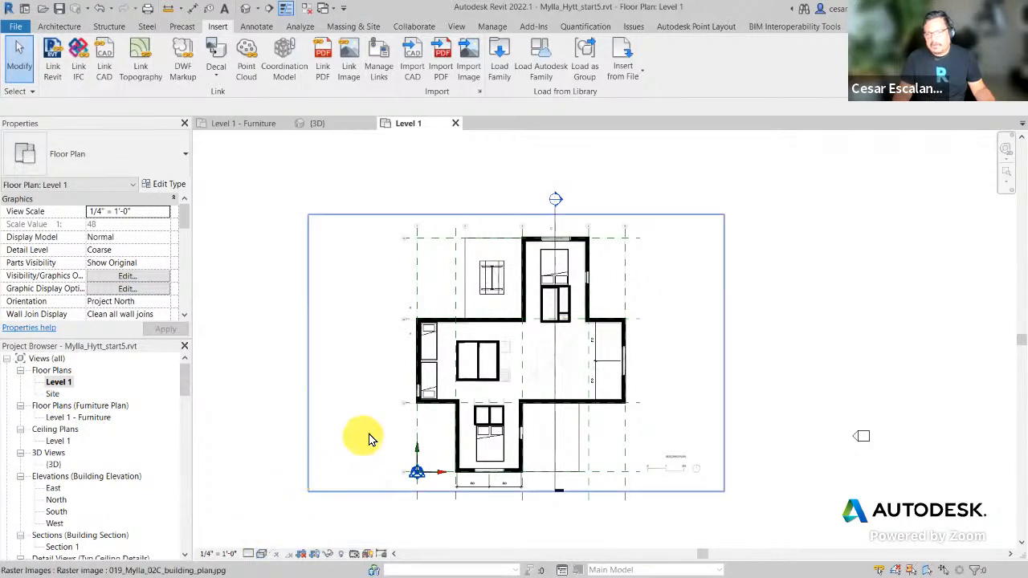
scroll(491, 392, up, 2)
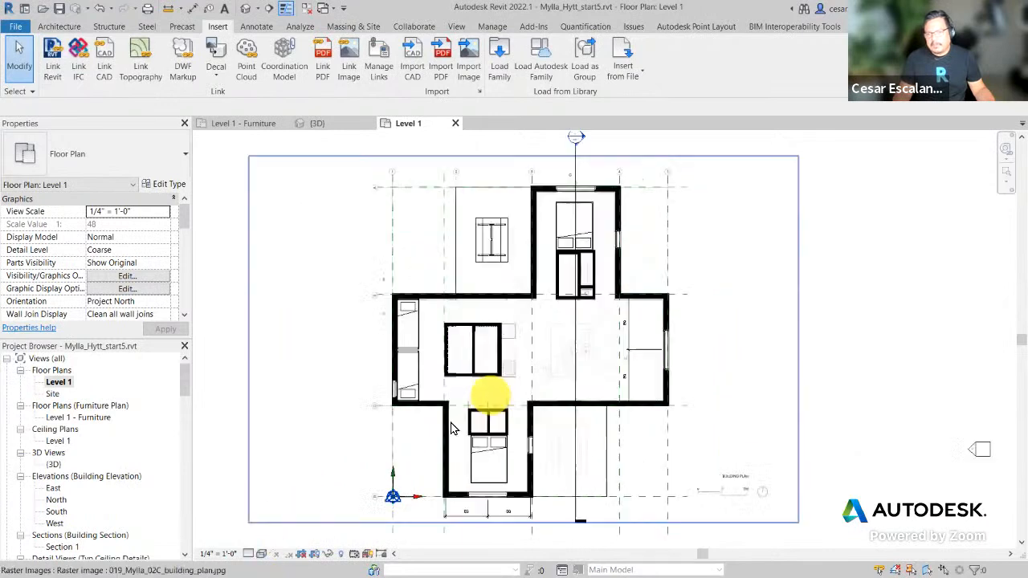
click(250, 554)
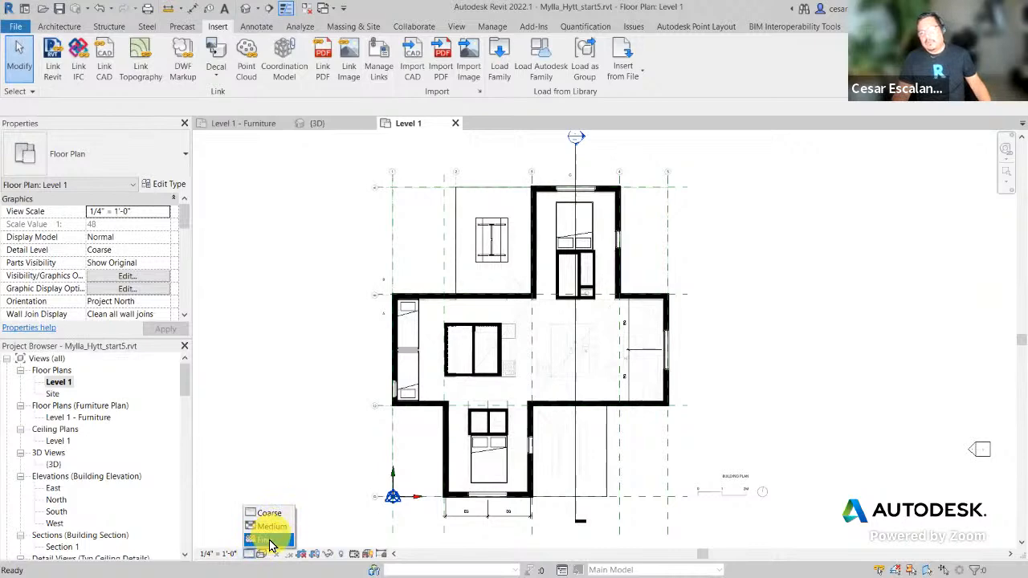
click(268, 546)
scroll(672, 241, up, 4)
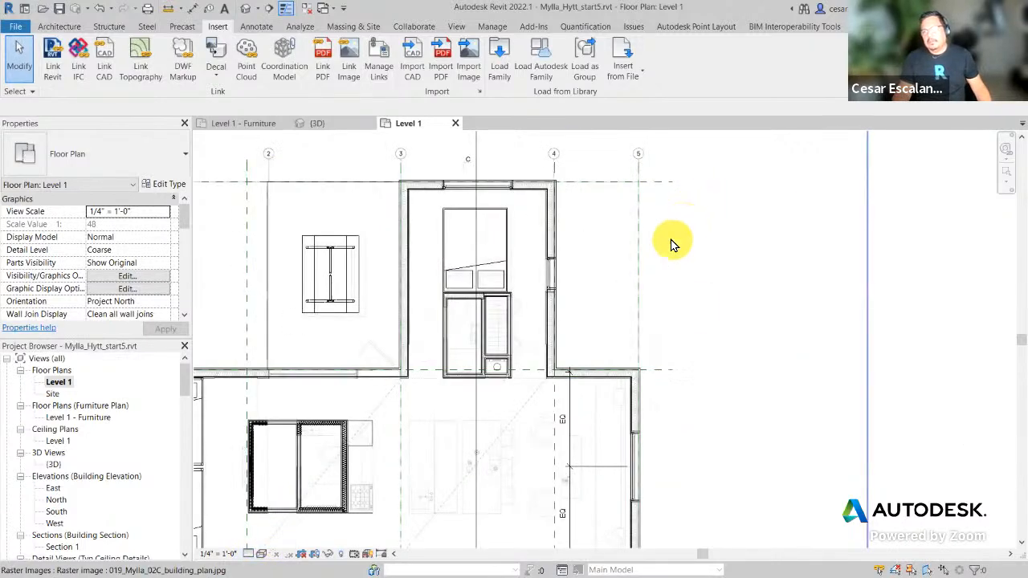
middle_drag(652, 281, 787, 238)
scroll(780, 233, down, 3)
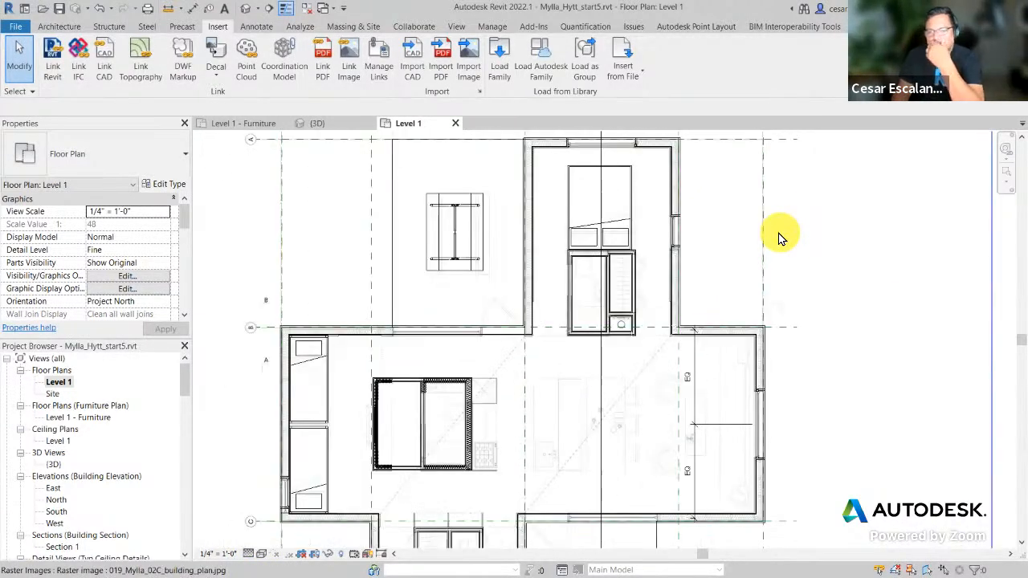
scroll(754, 251, up, 5)
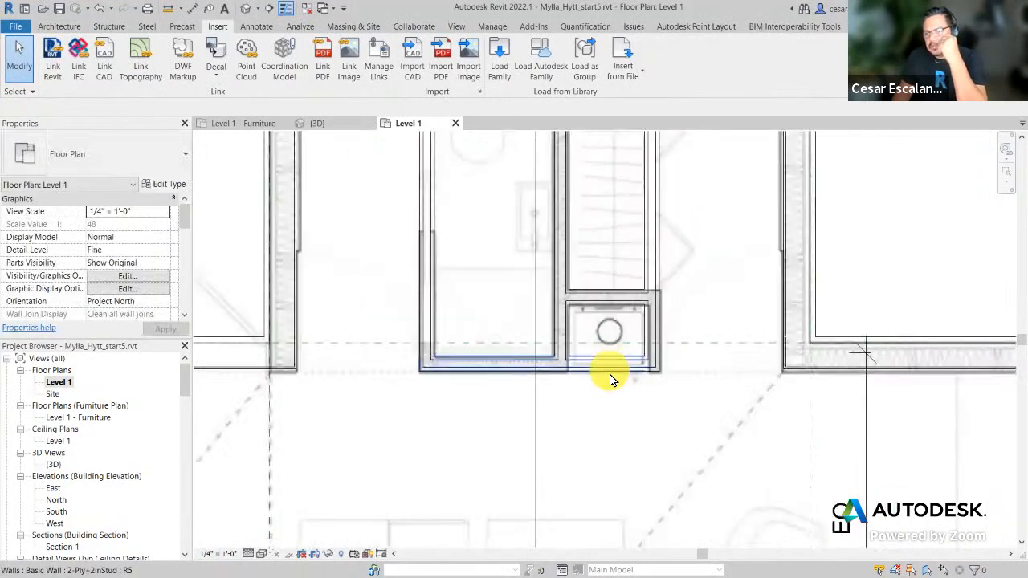
scroll(634, 410, down, 2)
middle_drag(635, 408, 825, 226)
scroll(811, 257, down, 2)
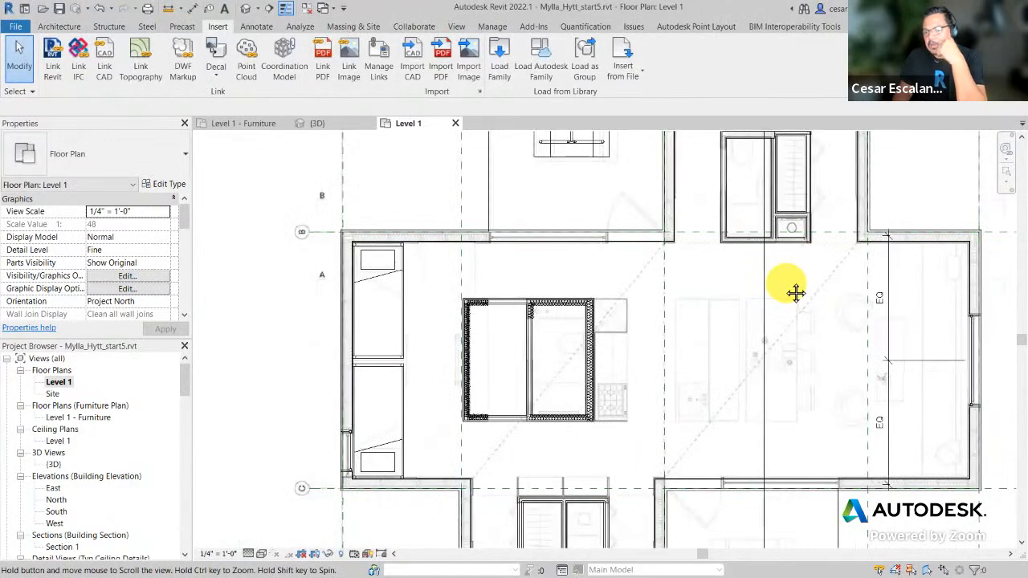
scroll(585, 402, up, 4)
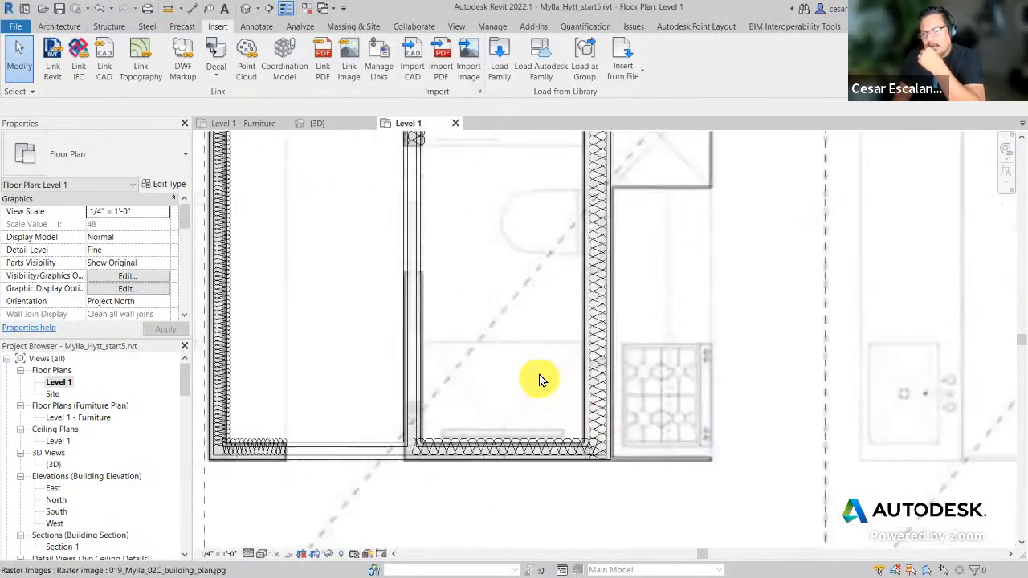
middle_drag(569, 356, 557, 394)
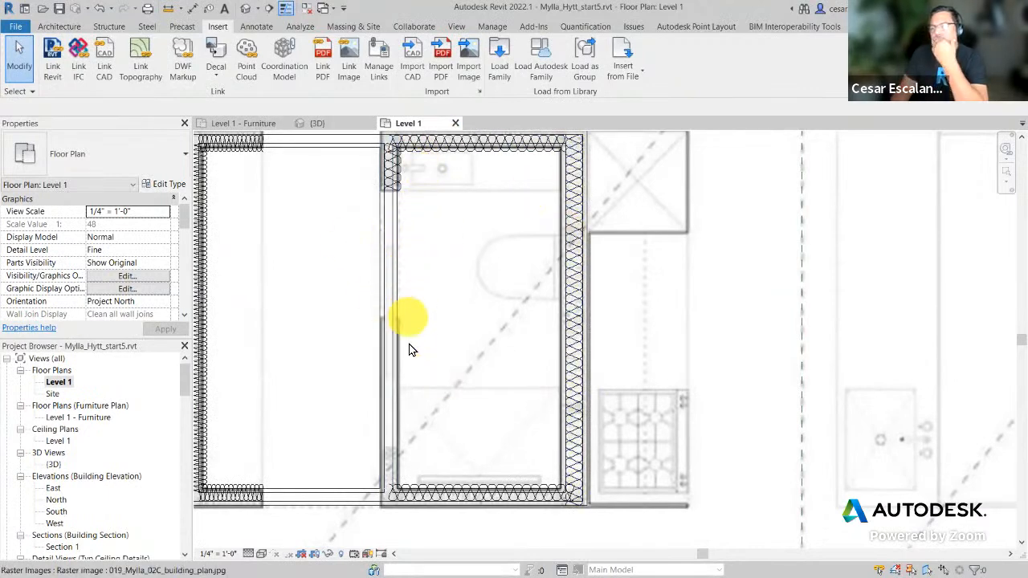
scroll(652, 337, down, 2)
middle_drag(818, 338, 463, 563)
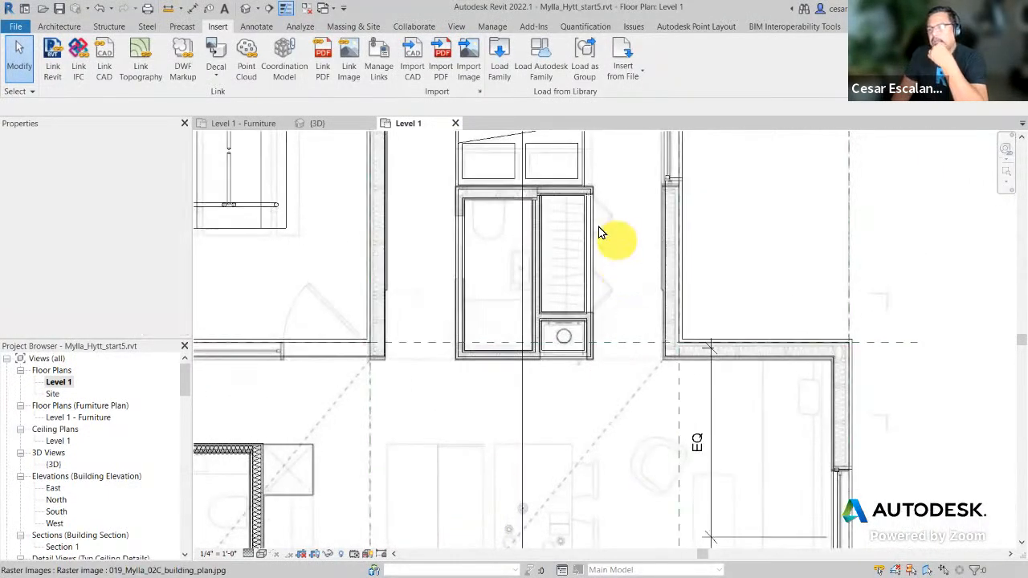
scroll(532, 254, up, 3)
scroll(436, 328, up, 2)
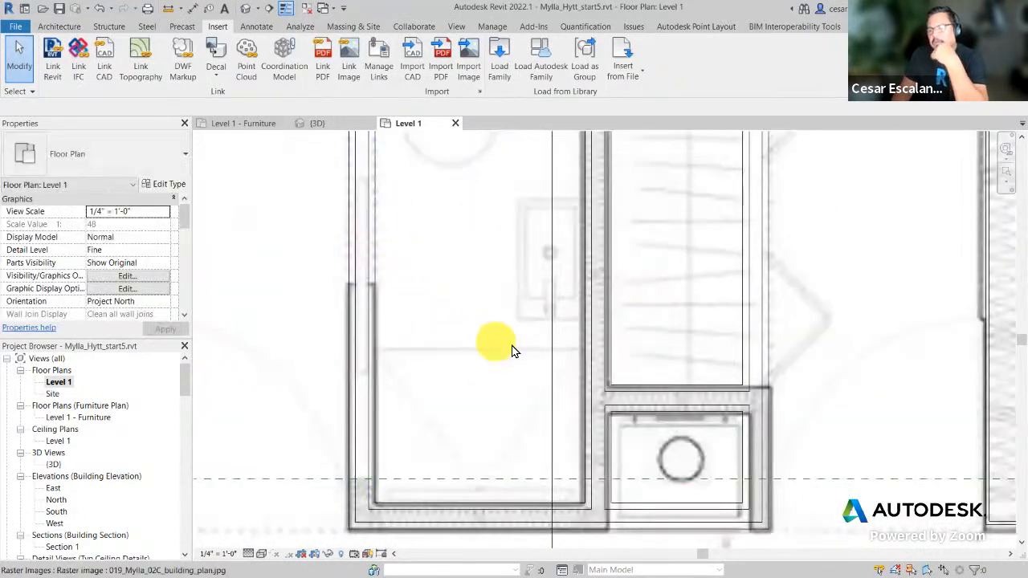
scroll(522, 353, down, 3)
middle_drag(543, 362, 634, 273)
scroll(637, 273, down, 2)
middle_drag(541, 363, 566, 256)
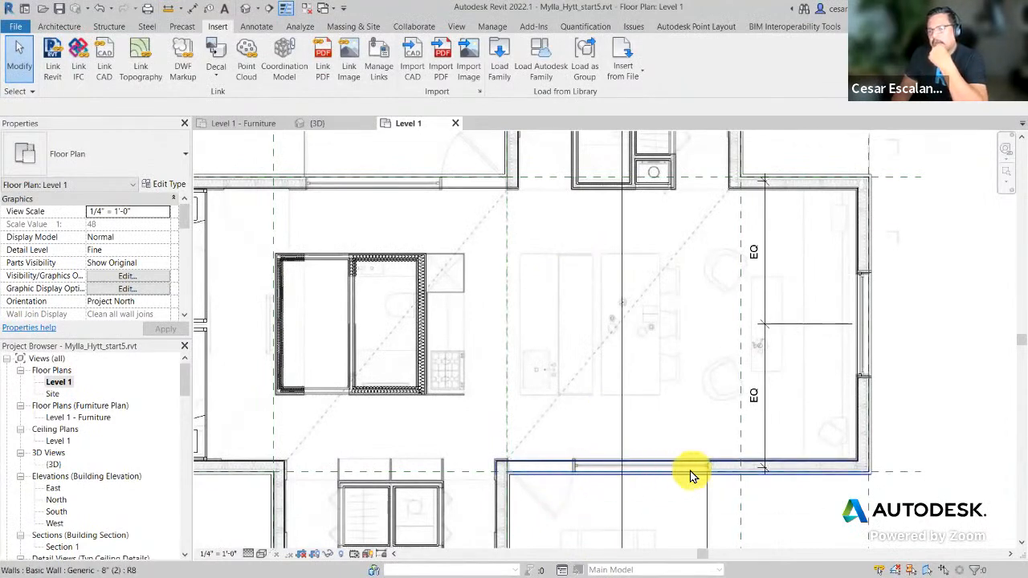
scroll(687, 473, up, 1)
middle_drag(631, 473, 686, 413)
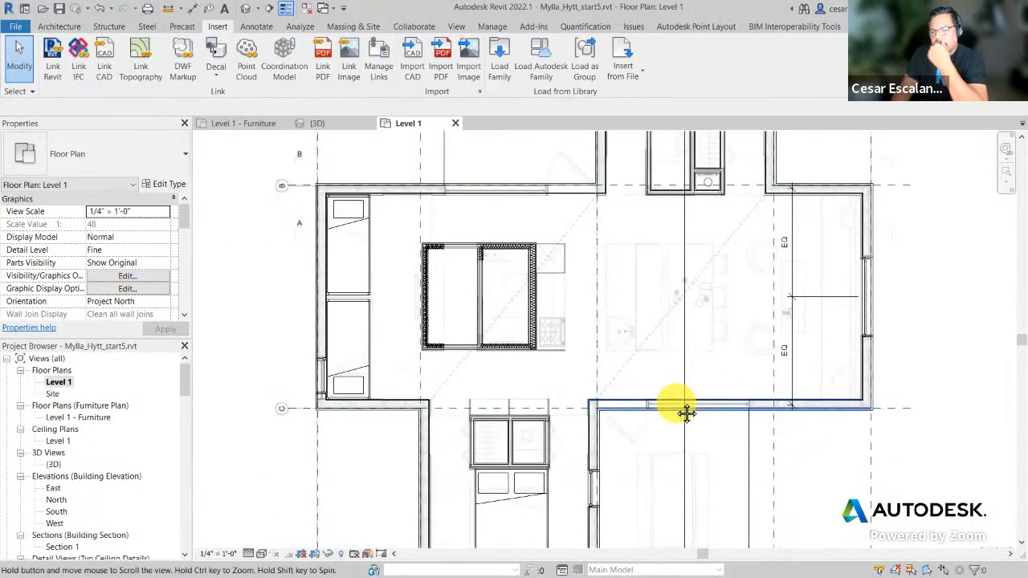
scroll(607, 459, up, 2)
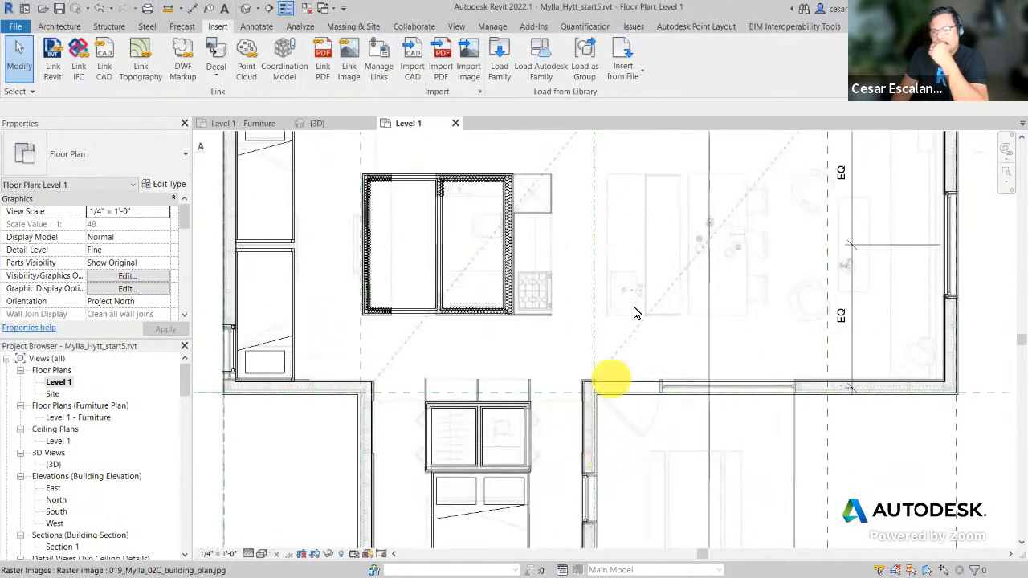
middle_drag(668, 358, 688, 490)
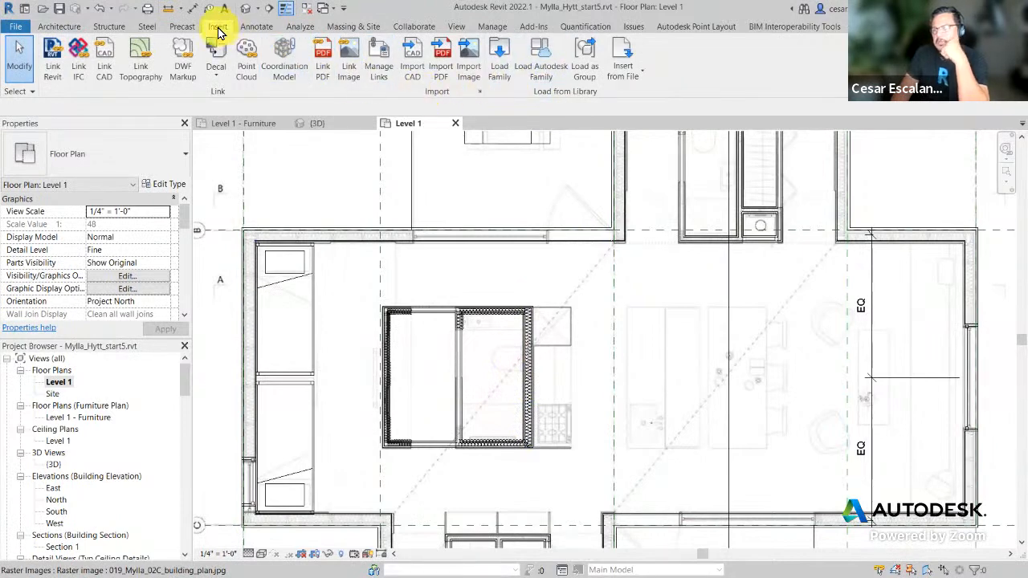
Step: Search the Autodesk family library for 'pocket' and load Door-Interior-Single-Pocket
click(542, 61)
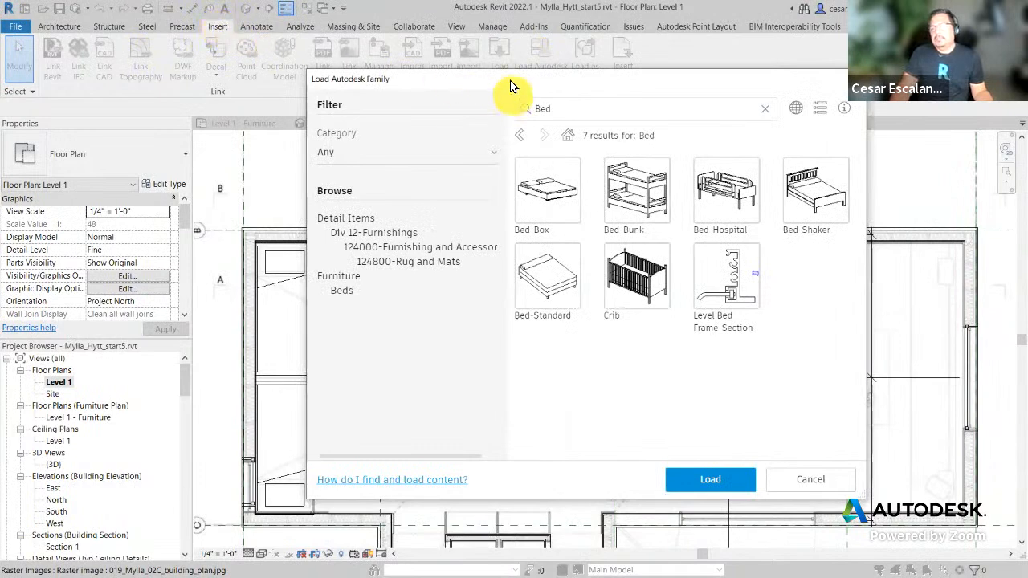
drag(510, 80, 494, 171)
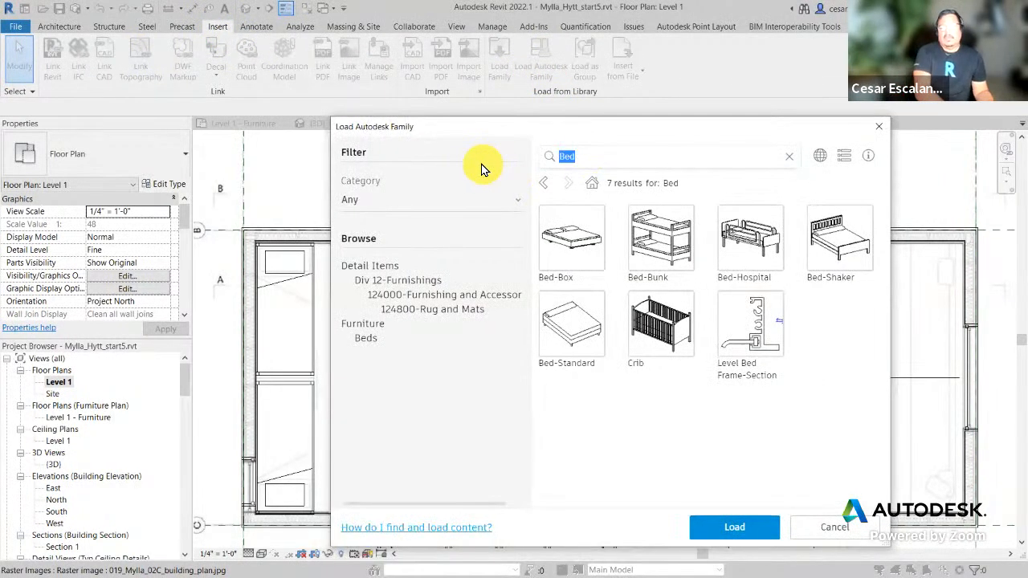
text(pocket)
key(Return)
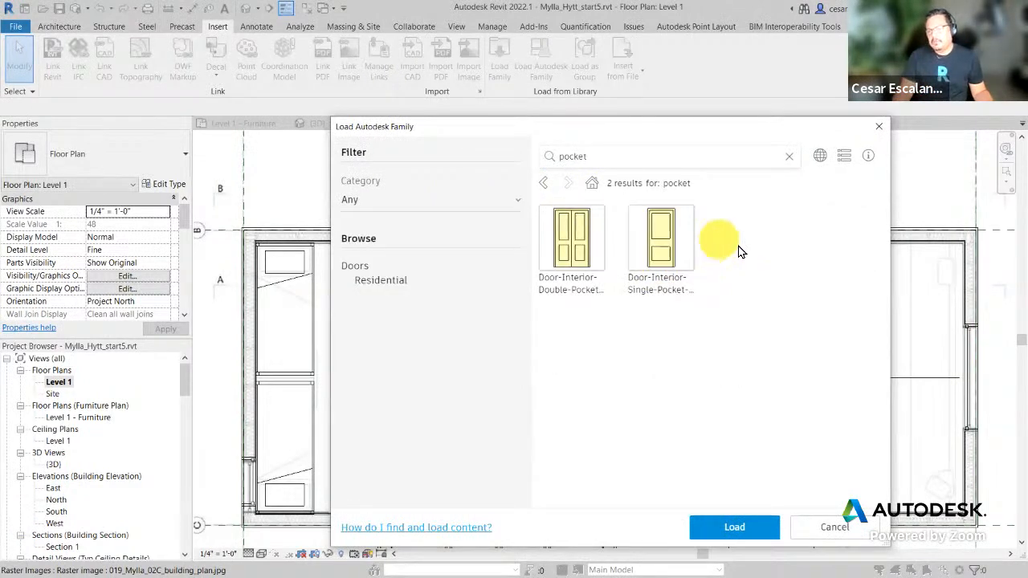
click(673, 251)
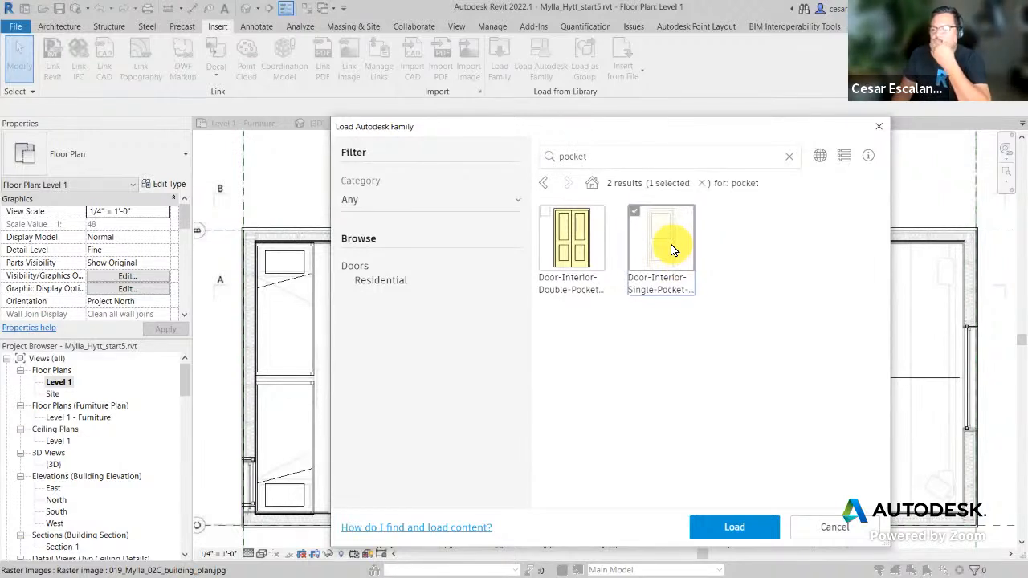
click(737, 537)
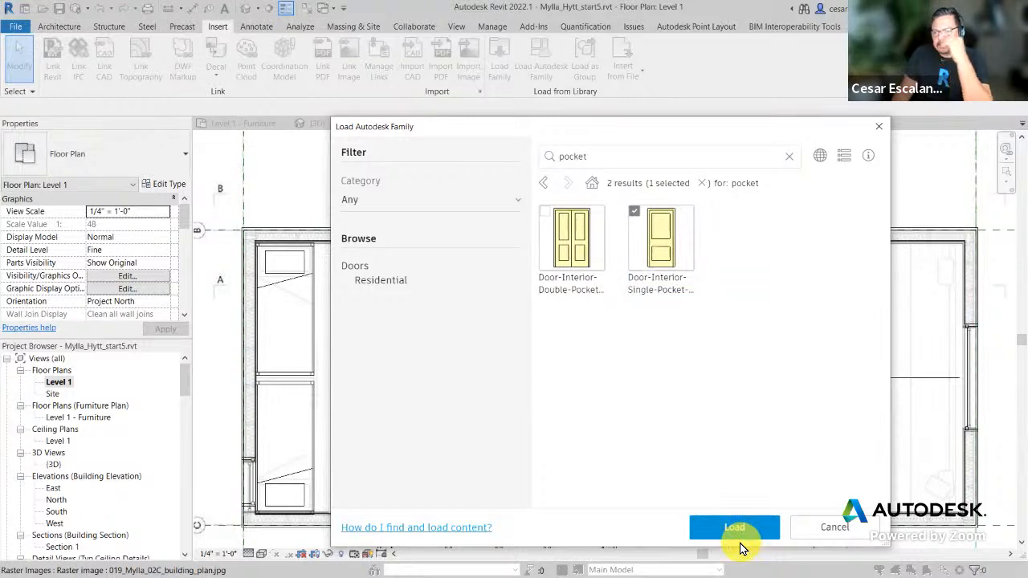
click(742, 533)
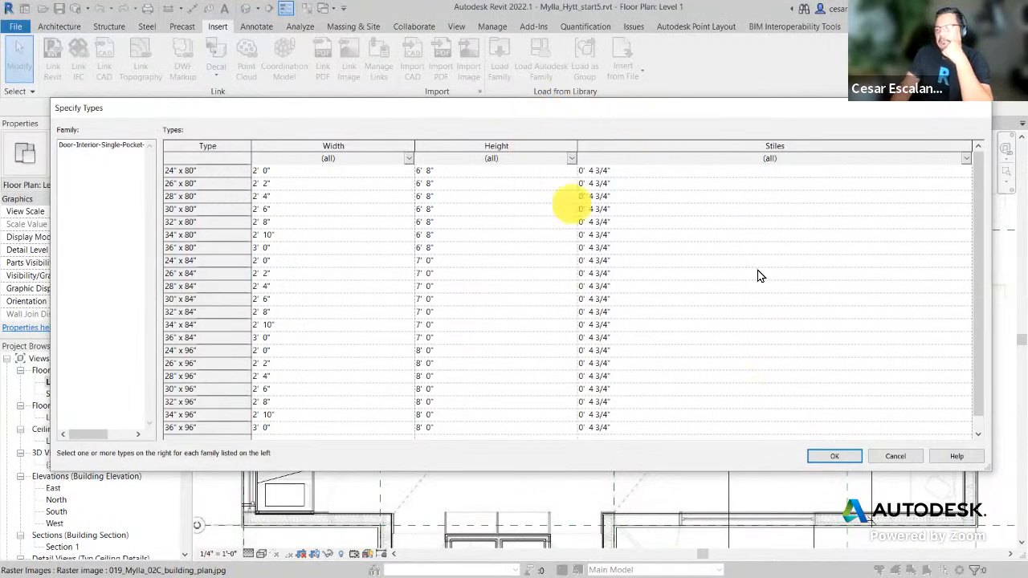
Step: In Specify Types, select only the 28" x 80" pocket door size and confirm with OK
scroll(855, 314, down, 1)
scroll(252, 236, up, 1)
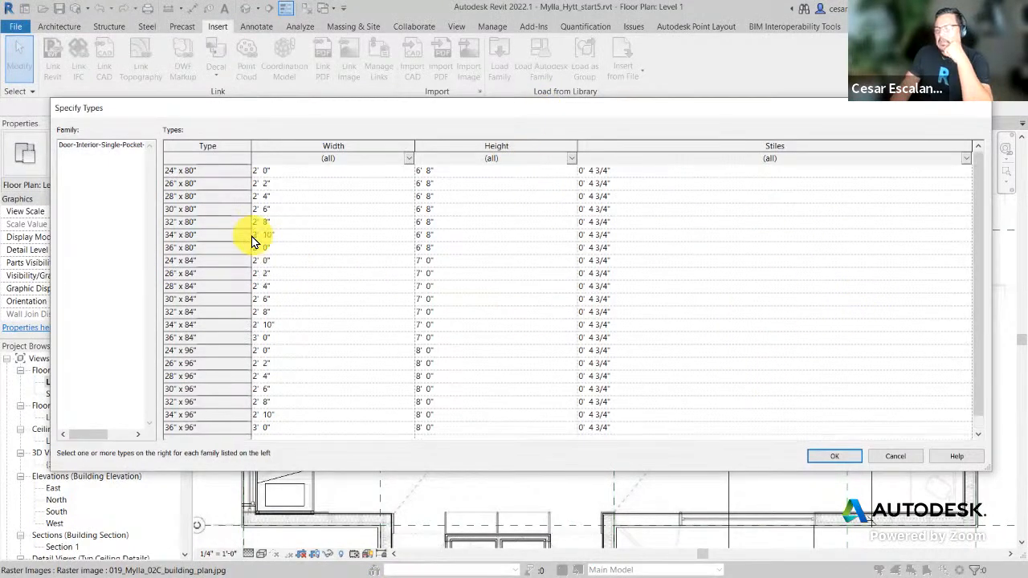
drag(347, 114, 367, 138)
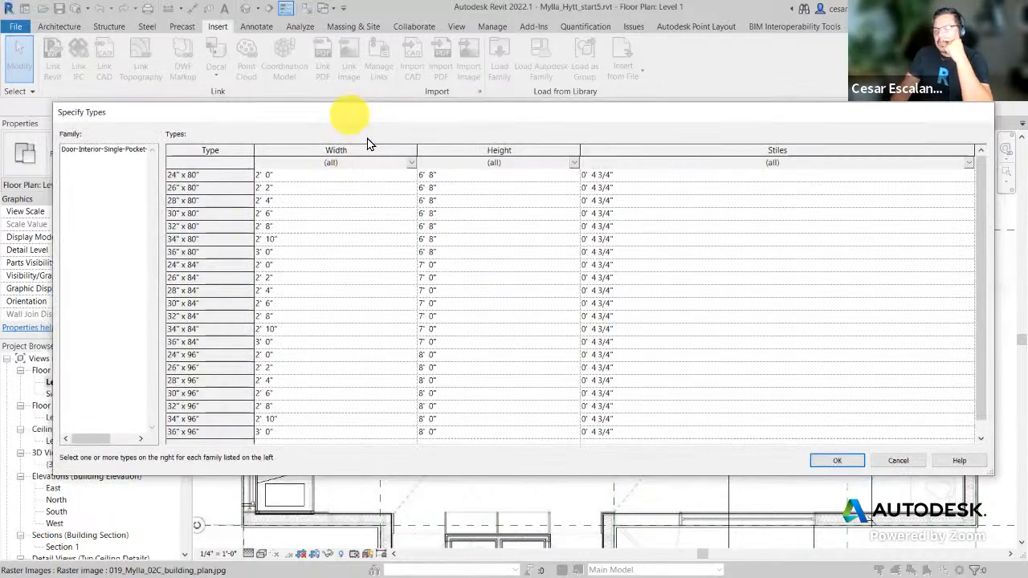
drag(367, 143, 539, 140)
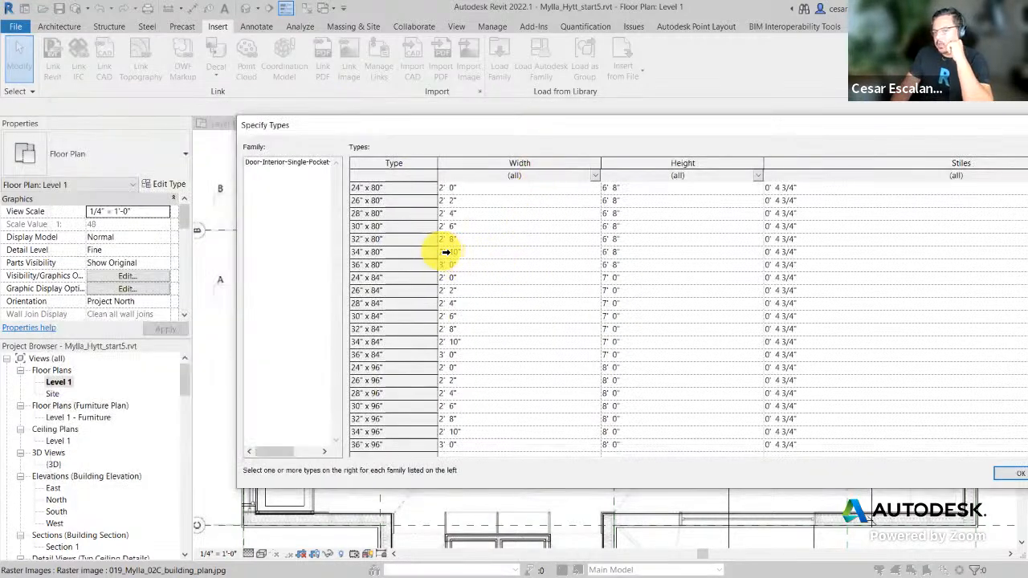
click(401, 213)
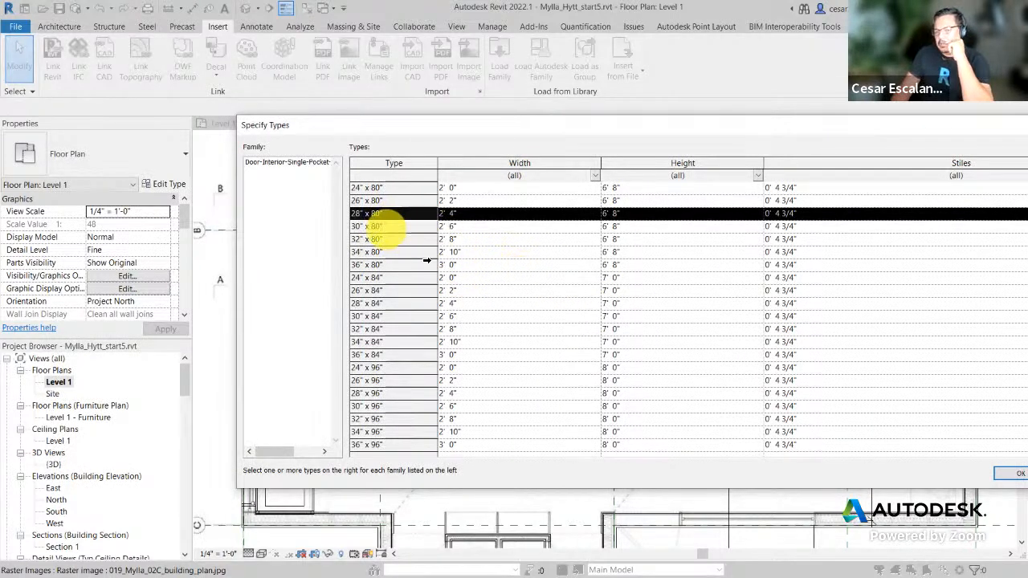
drag(725, 133, 544, 102)
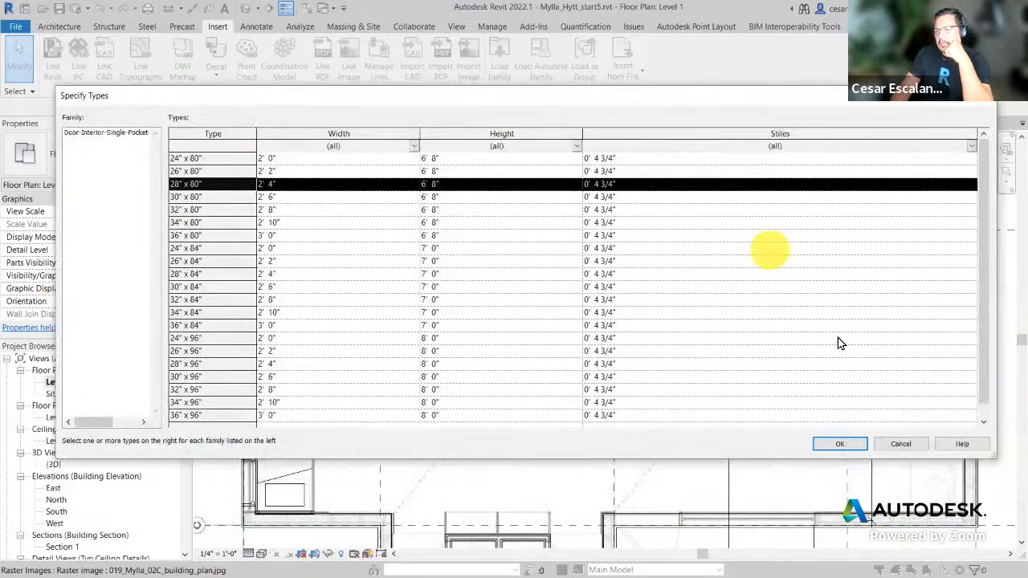
click(850, 450)
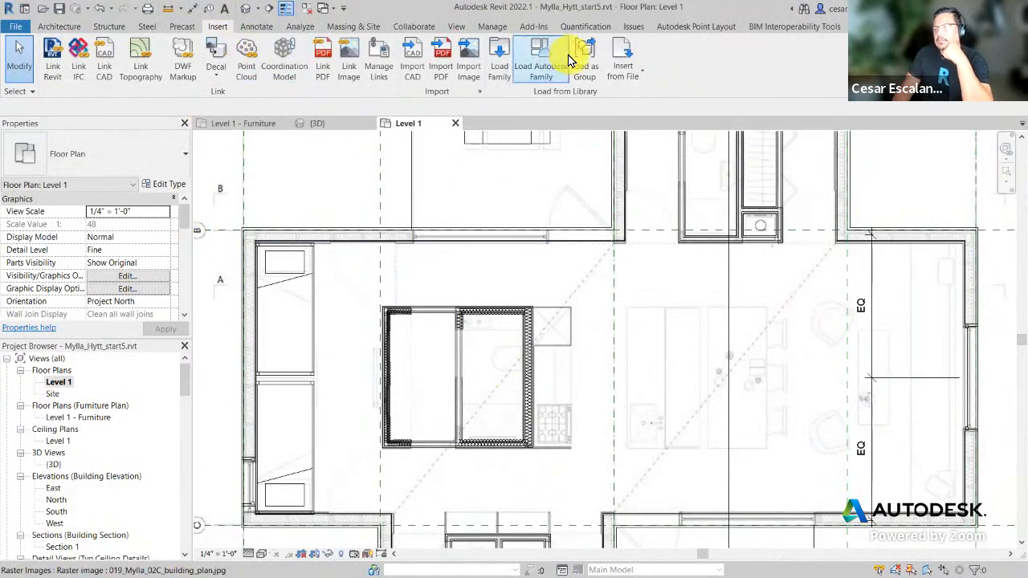
Step: Reopen and cancel the Autodesk family library, then scroll the Project Browser to Families > Doors
click(542, 56)
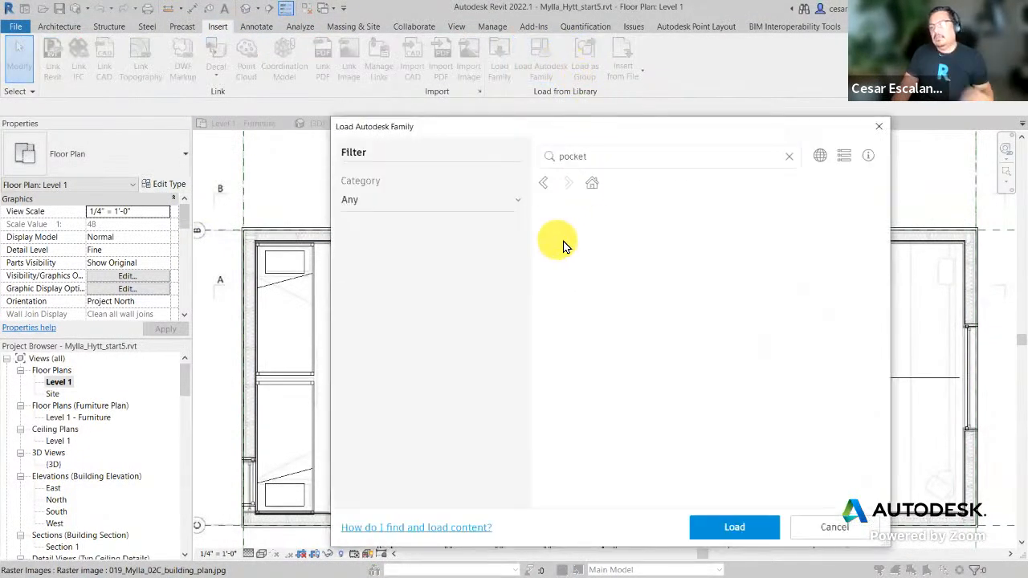
drag(596, 162, 477, 156)
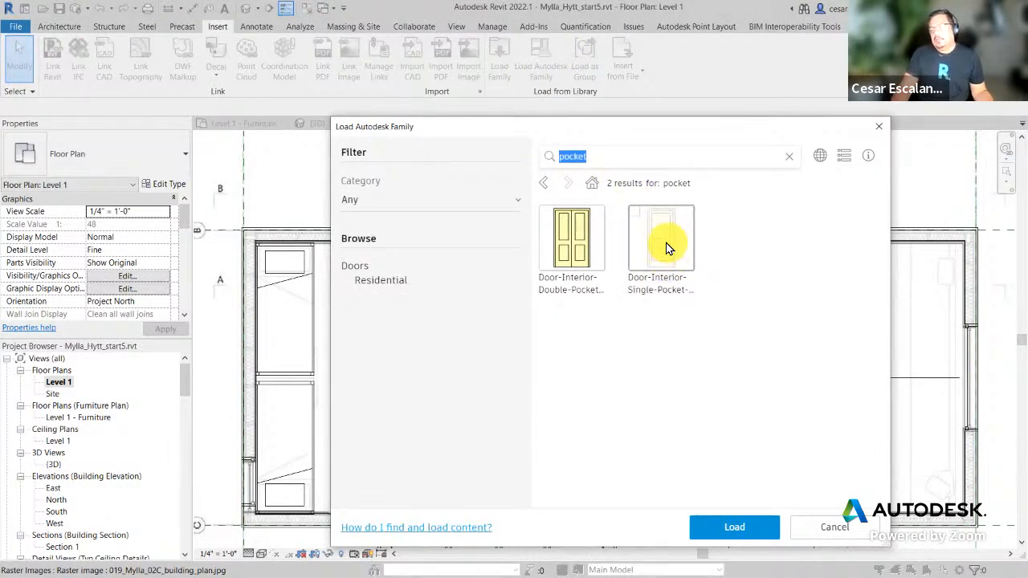
click(837, 537)
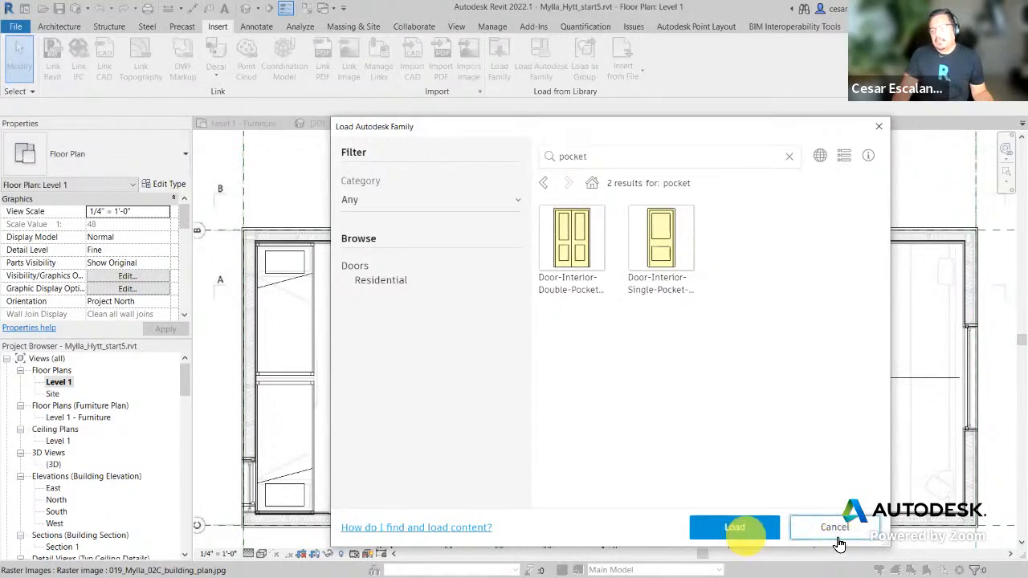
click(325, 470)
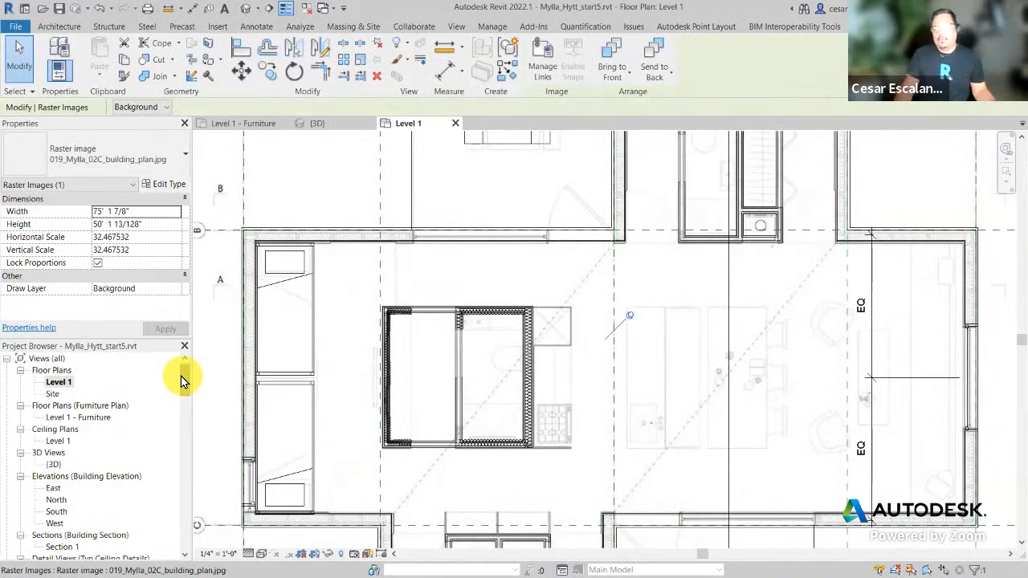
drag(183, 375, 178, 434)
Step: Pick the 28" x 80" pocket door type from the Project Browser and place it in the bathroom wall
click(21, 477)
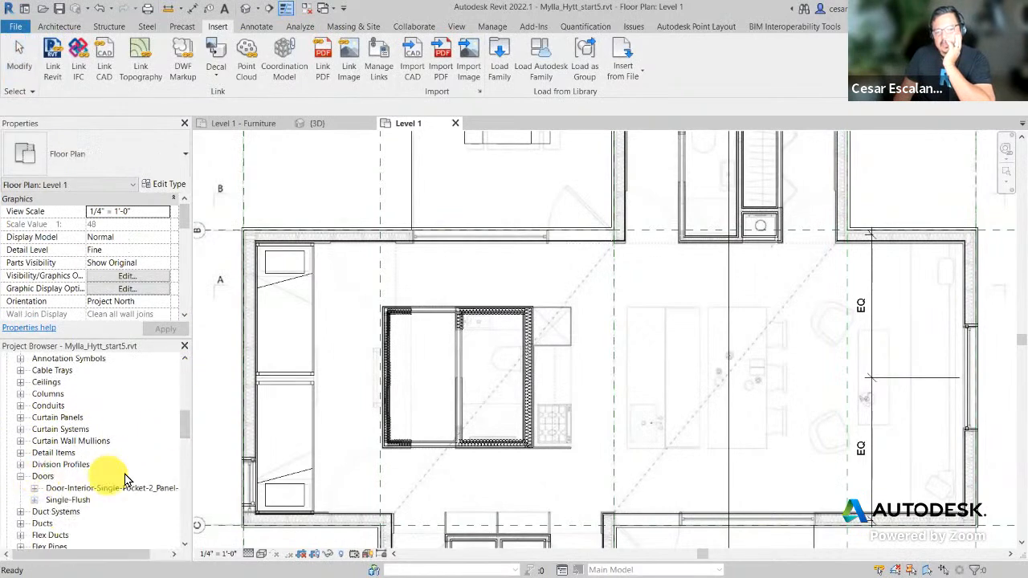
click(35, 489)
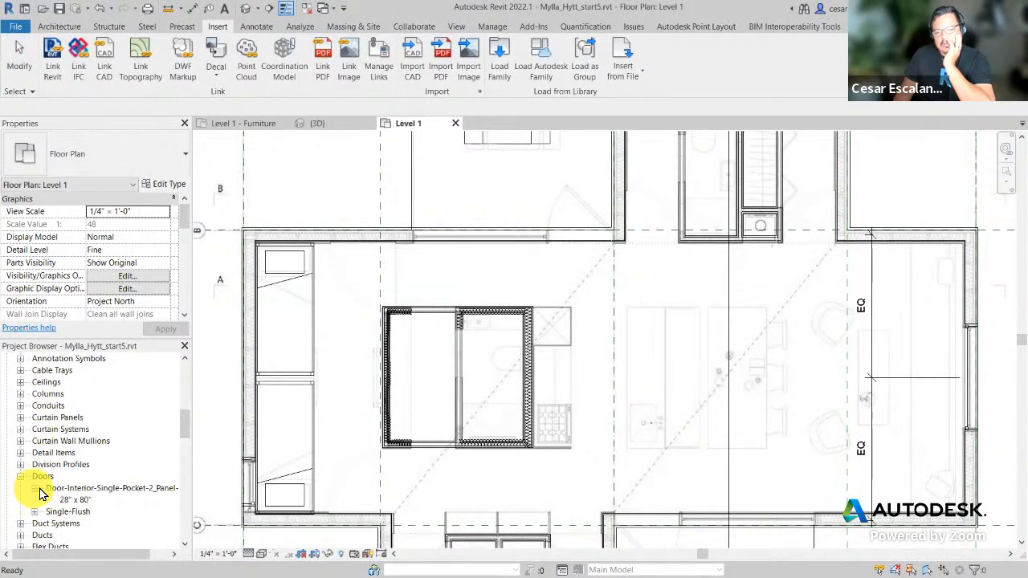
click(75, 499)
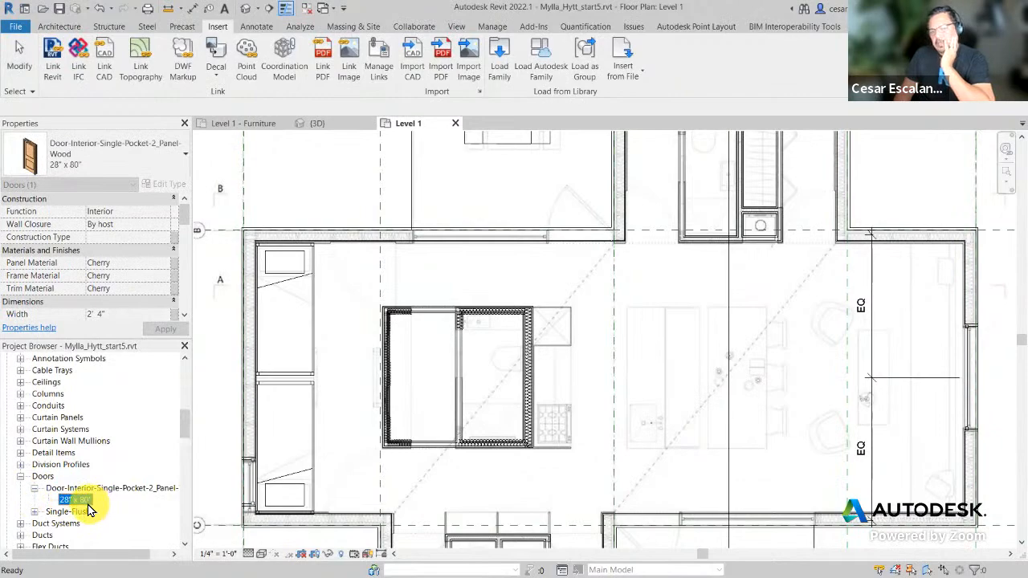
drag(84, 506, 477, 356)
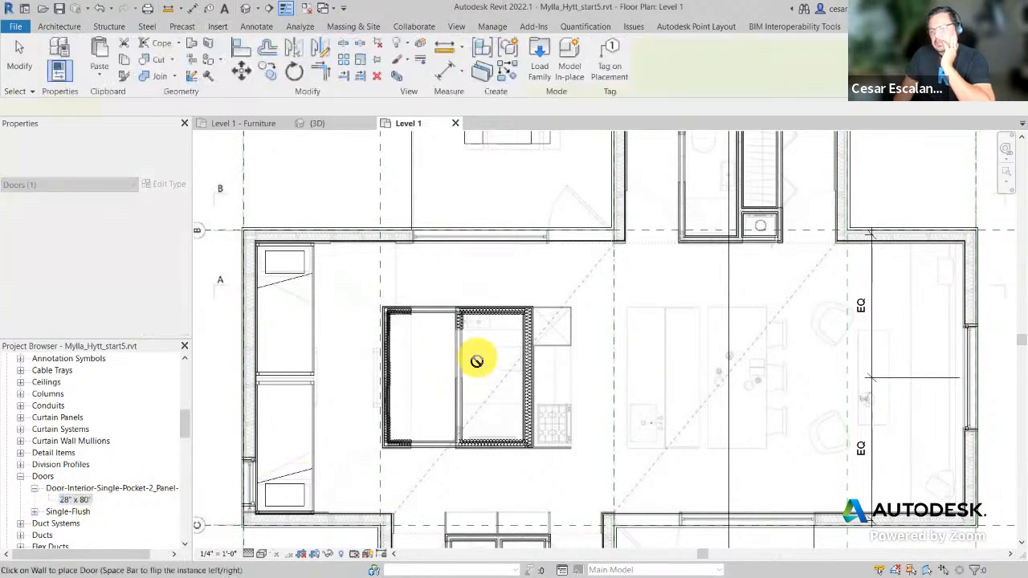
scroll(457, 357, up, 1)
scroll(458, 358, up, 3)
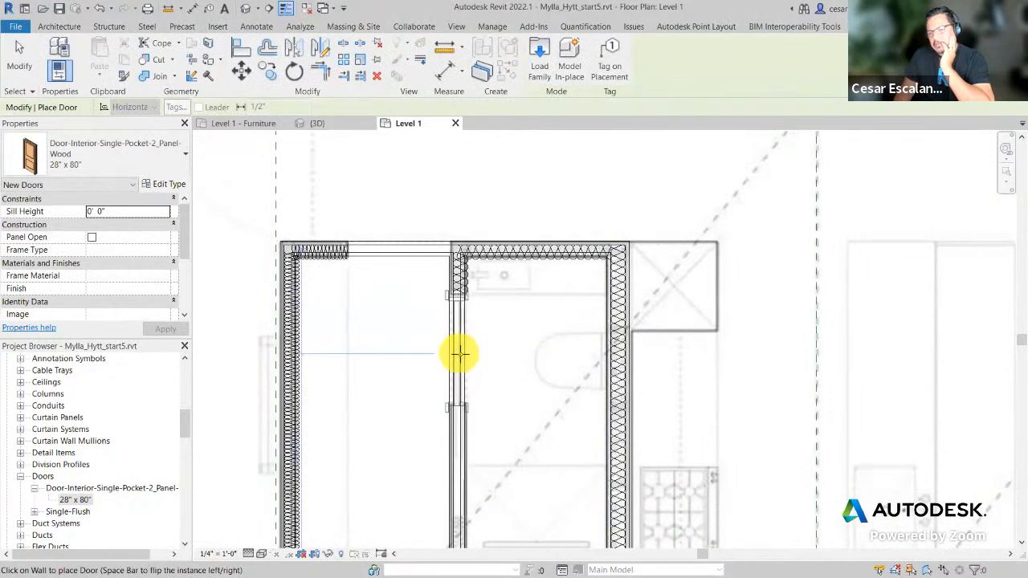
click(460, 353)
Step: Place another 28" x 80" pocket door in the closet wall and finish door placement
scroll(505, 363, down, 2)
middle_drag(867, 345, 462, 526)
scroll(409, 245, up, 1)
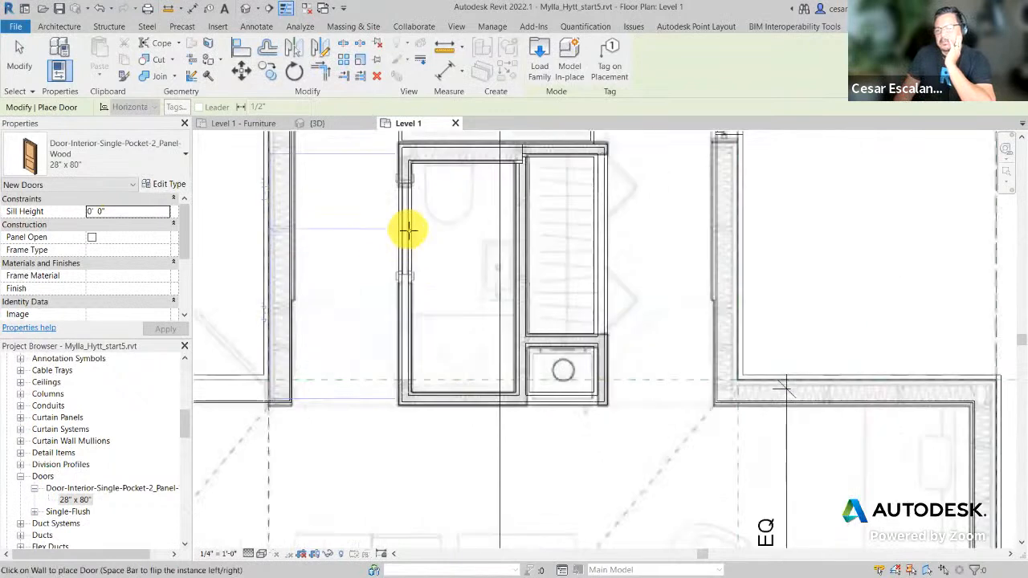
click(409, 239)
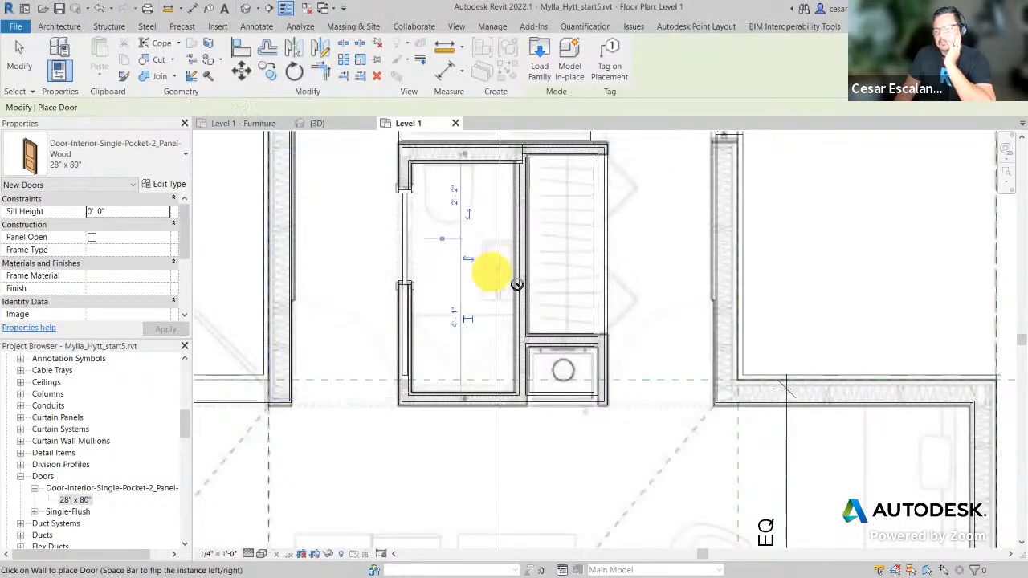
scroll(533, 289, down, 2)
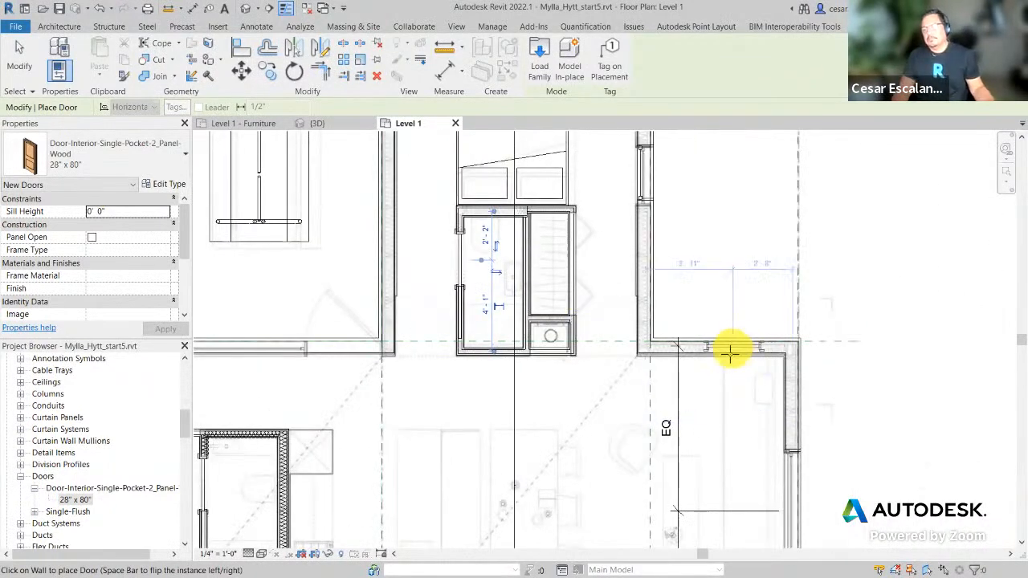
key(Escape)
scroll(714, 372, down, 2)
middle_drag(701, 418, 753, 321)
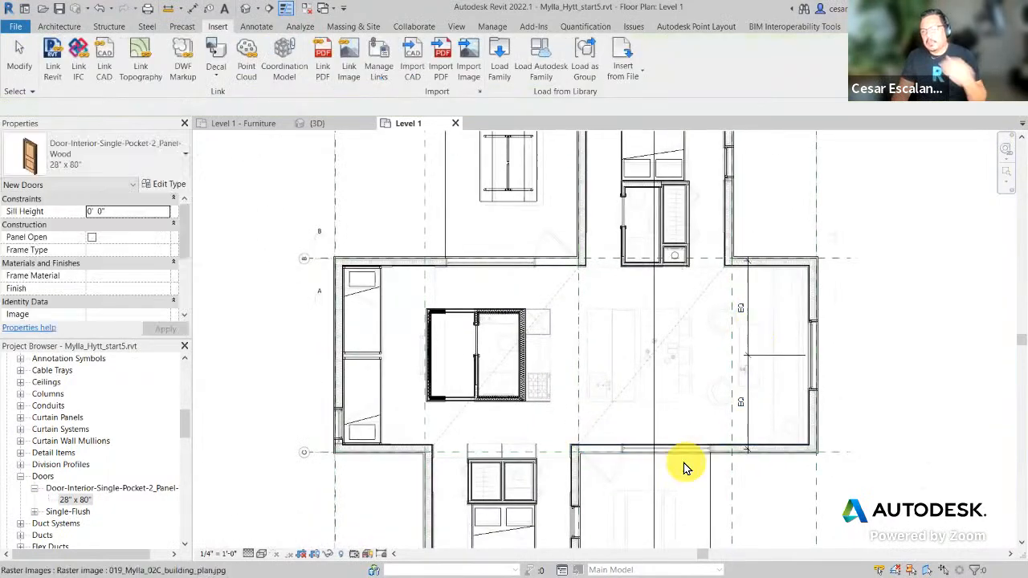
middle_drag(803, 298, 814, 243)
scroll(521, 485, up, 2)
scroll(562, 418, up, 1)
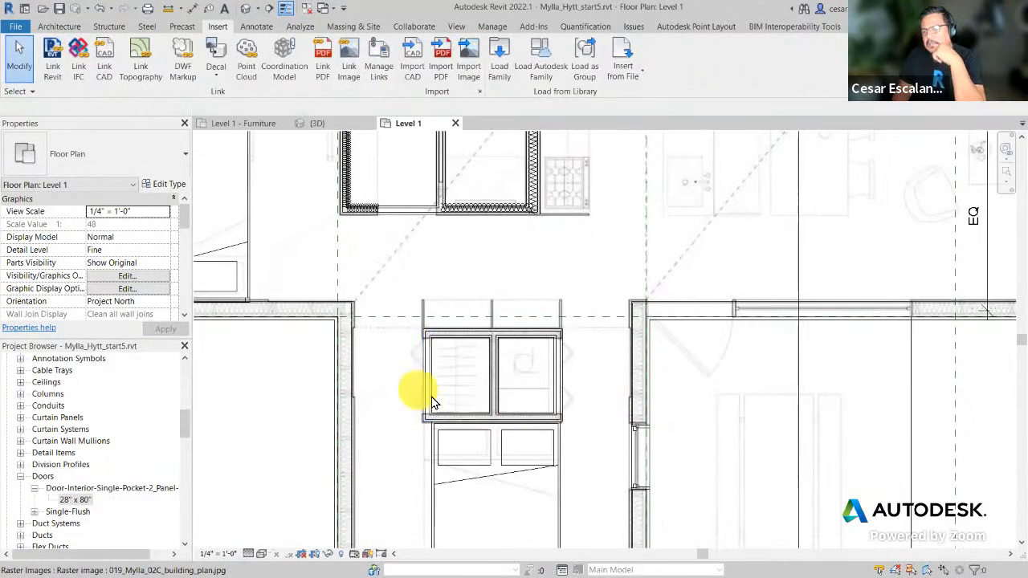
middle_drag(608, 383, 571, 454)
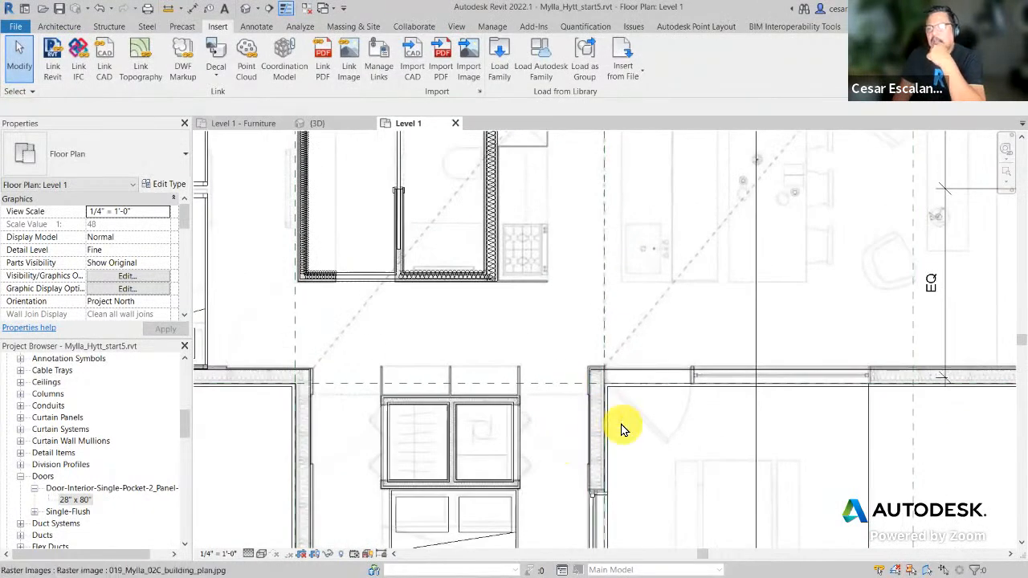
scroll(611, 405, down, 2)
scroll(612, 405, down, 1)
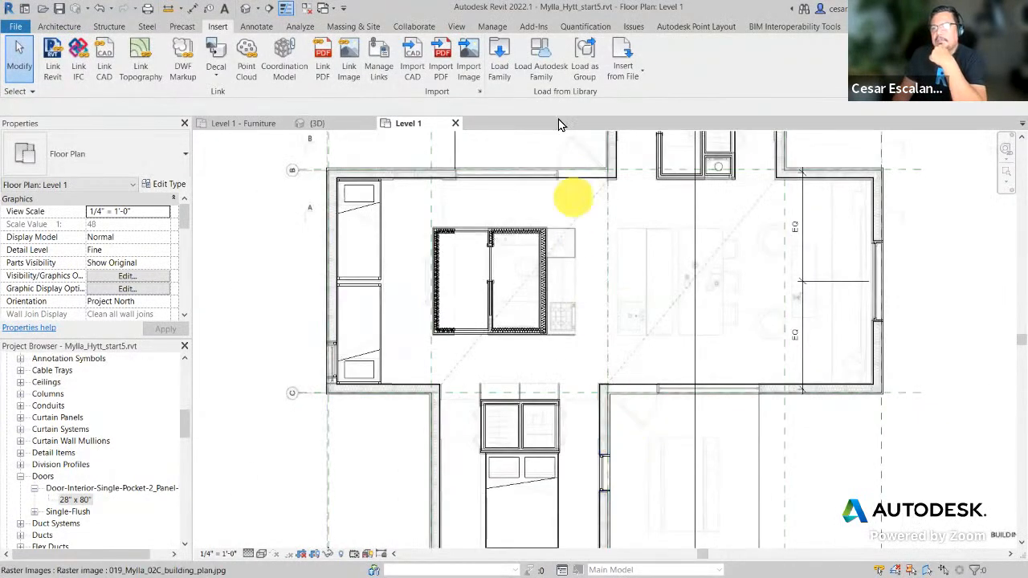
click(549, 72)
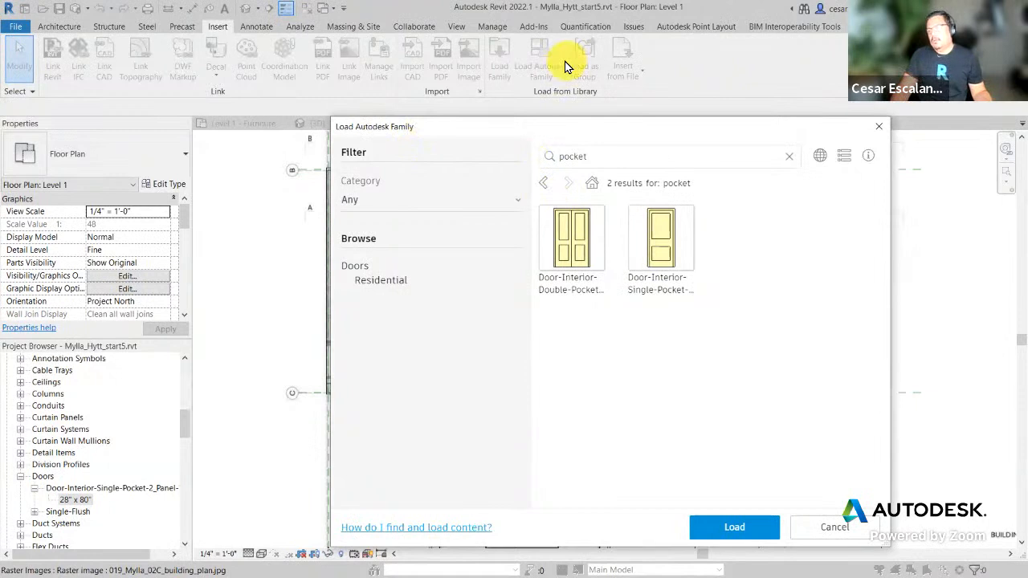
click(613, 158)
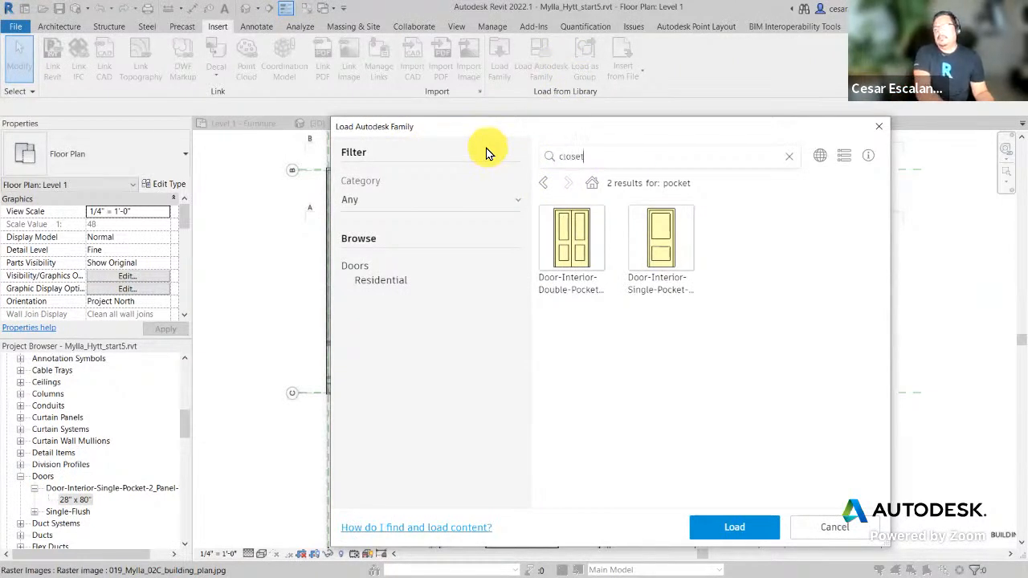
key(Return)
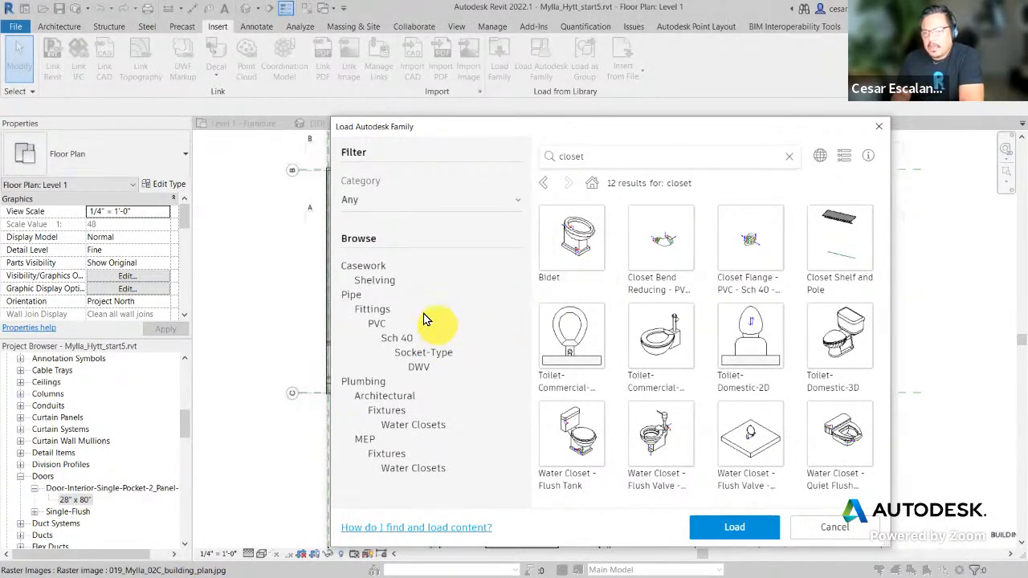
click(387, 281)
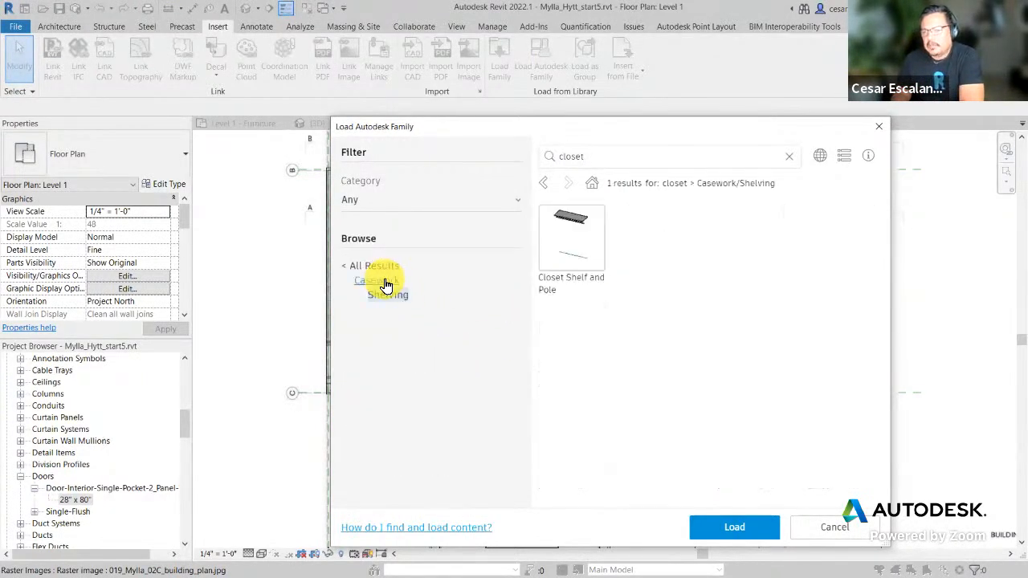
drag(600, 155, 471, 153)
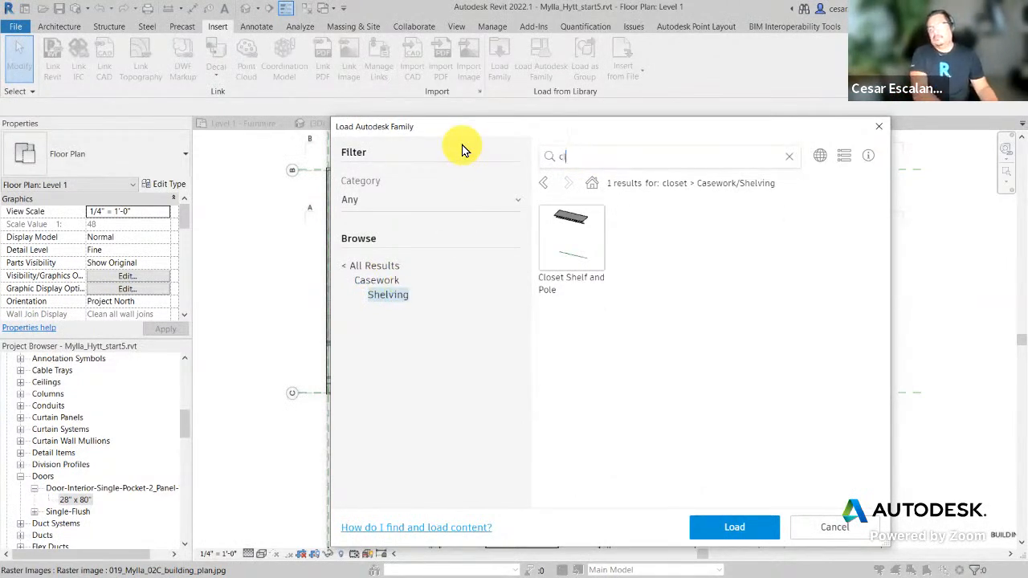
key(Return)
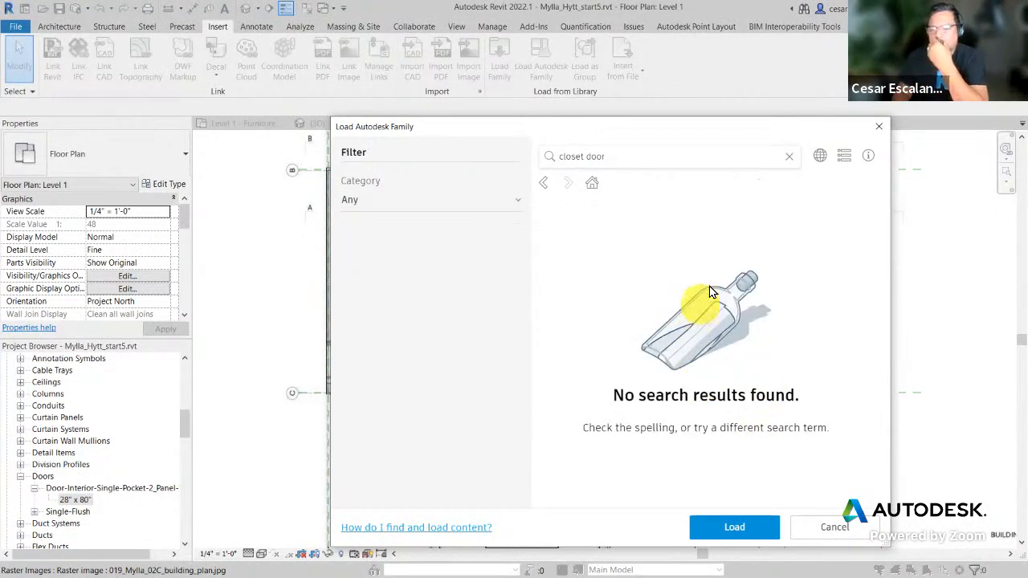
click(877, 126)
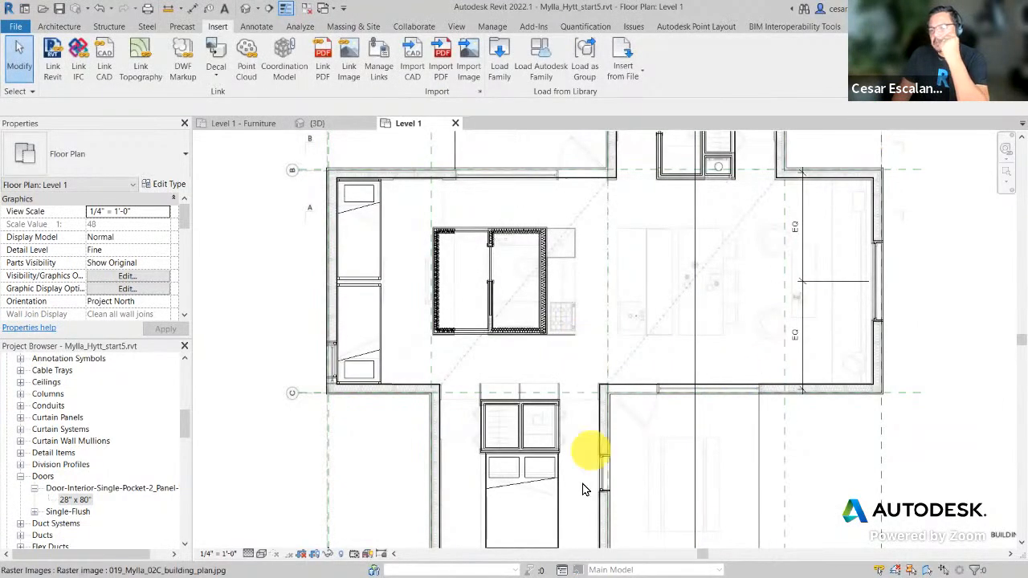
Step: Pan and zoom out over the whole Level 1 plan, then switch to the default 3D view
scroll(584, 489, up, 4)
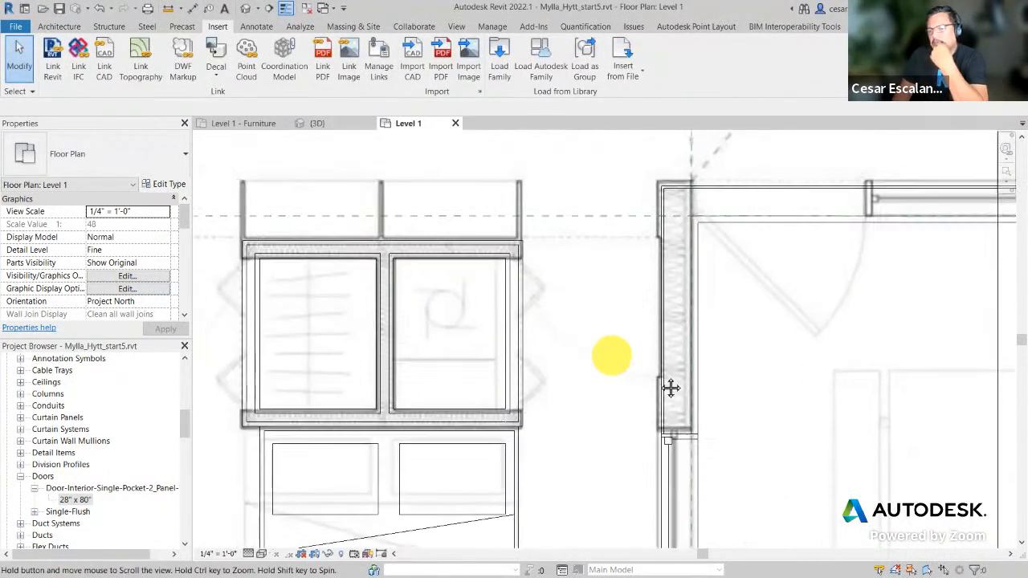
middle_drag(670, 387, 693, 393)
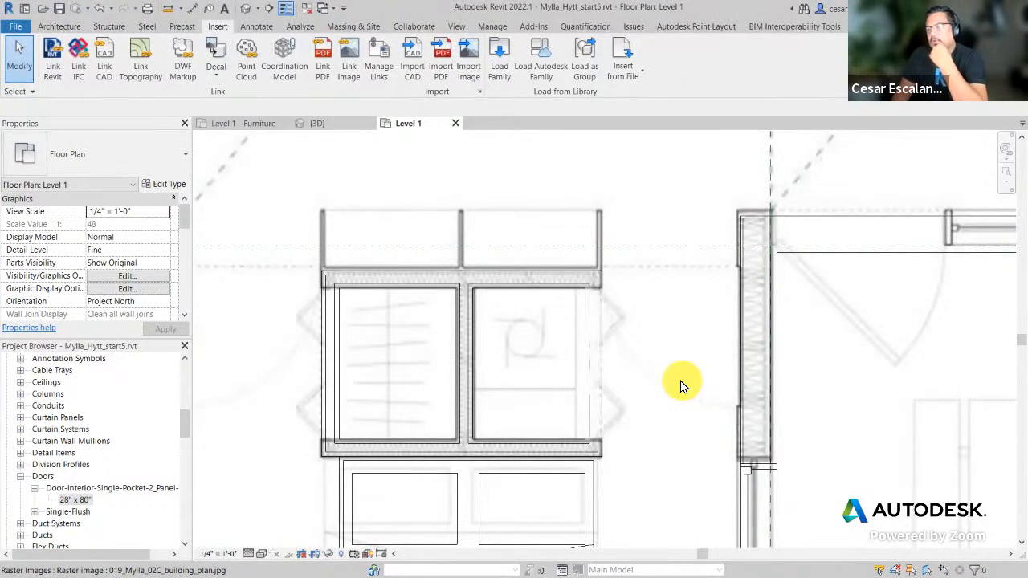
scroll(505, 394, down, 3)
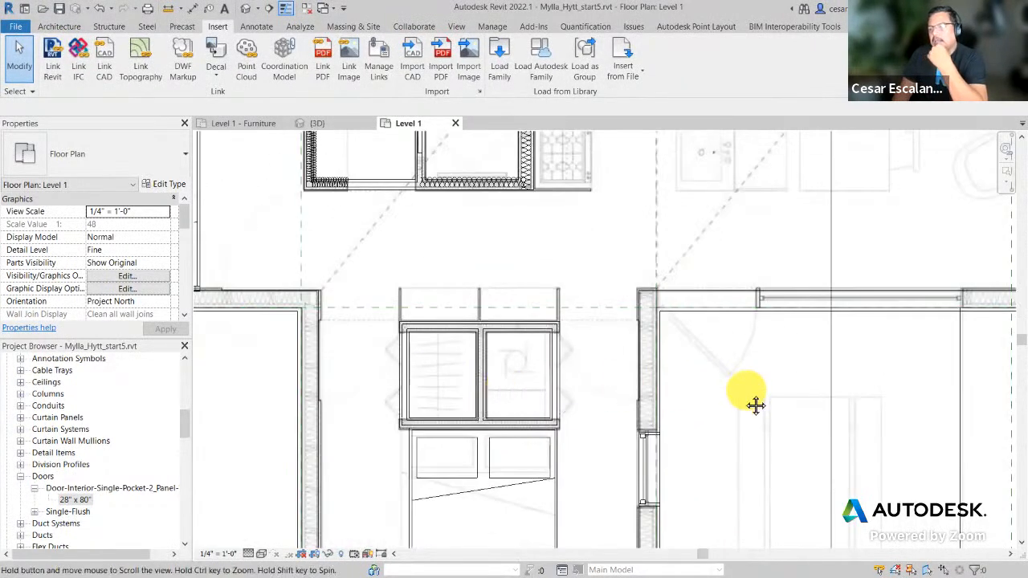
middle_drag(756, 405, 575, 417)
scroll(576, 417, down, 3)
middle_drag(710, 371, 652, 457)
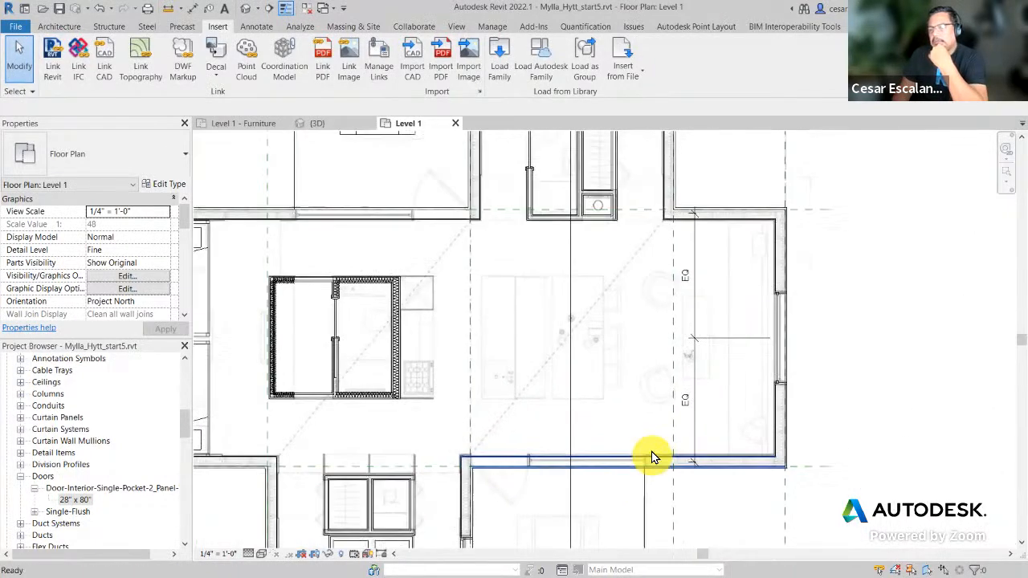
middle_drag(631, 379, 655, 458)
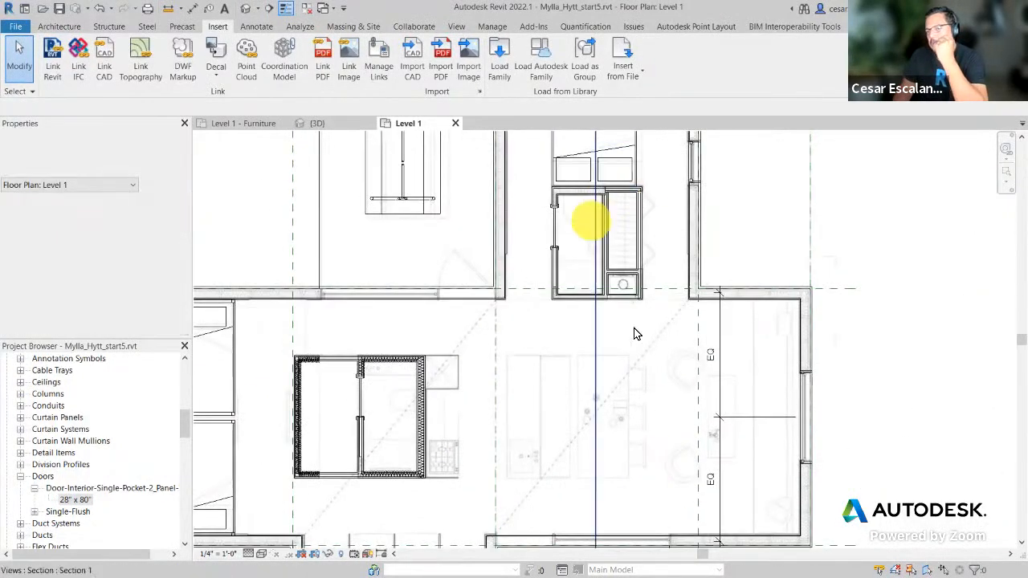
middle_drag(722, 379, 803, 257)
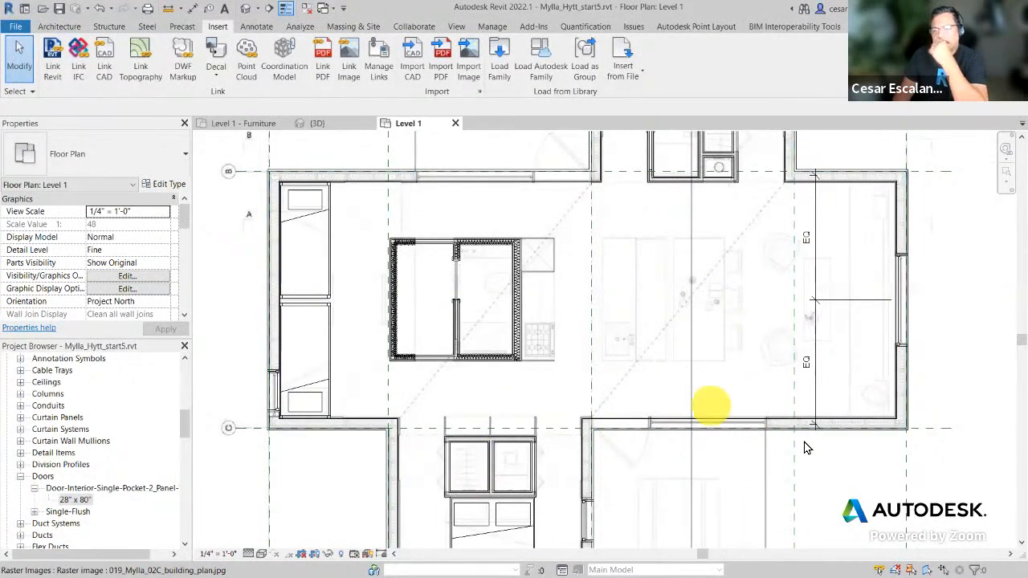
middle_drag(806, 448, 711, 487)
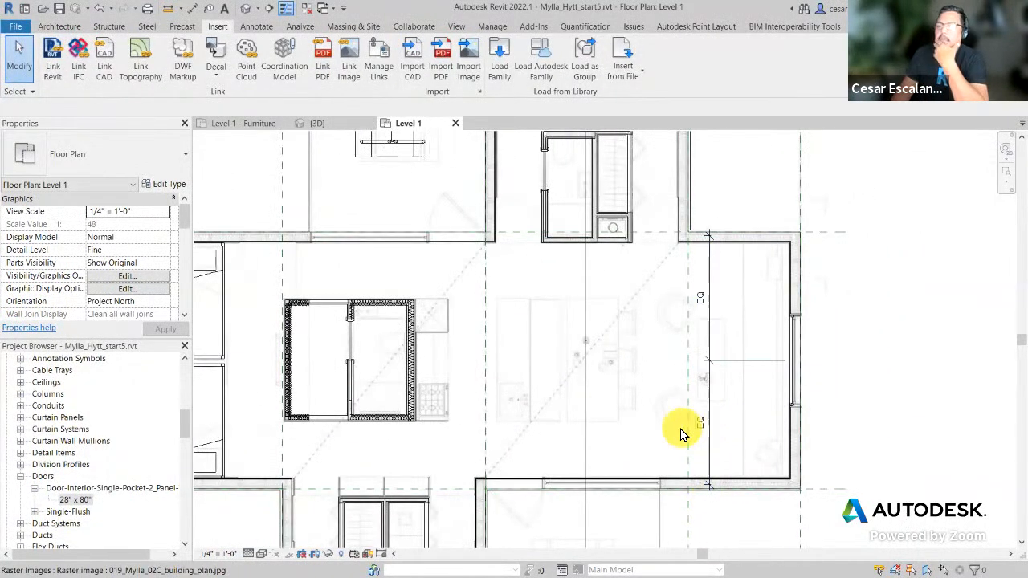
scroll(803, 373, down, 3)
middle_drag(774, 394, 643, 402)
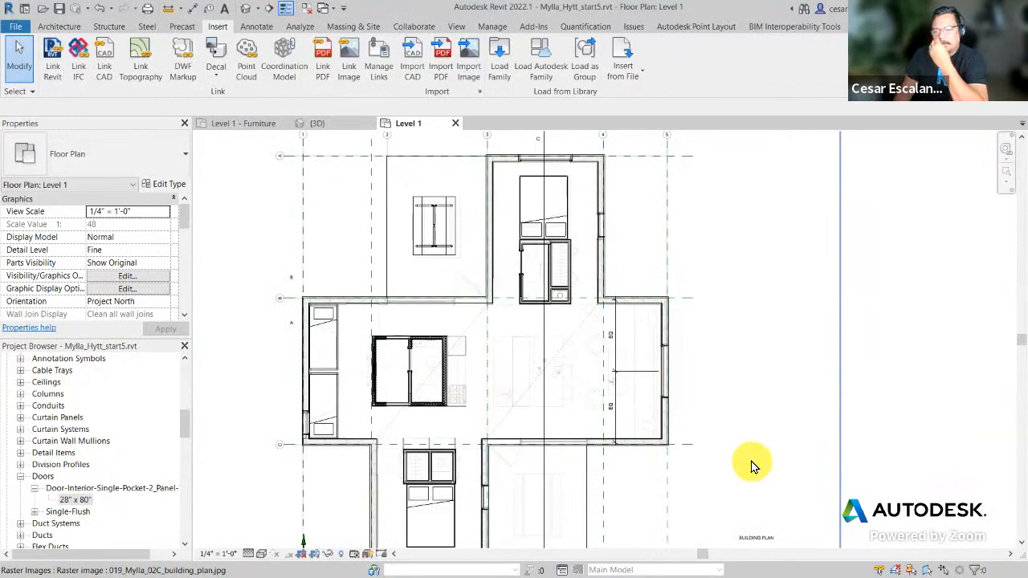
middle_drag(772, 434, 640, 424)
scroll(619, 414, down, 2)
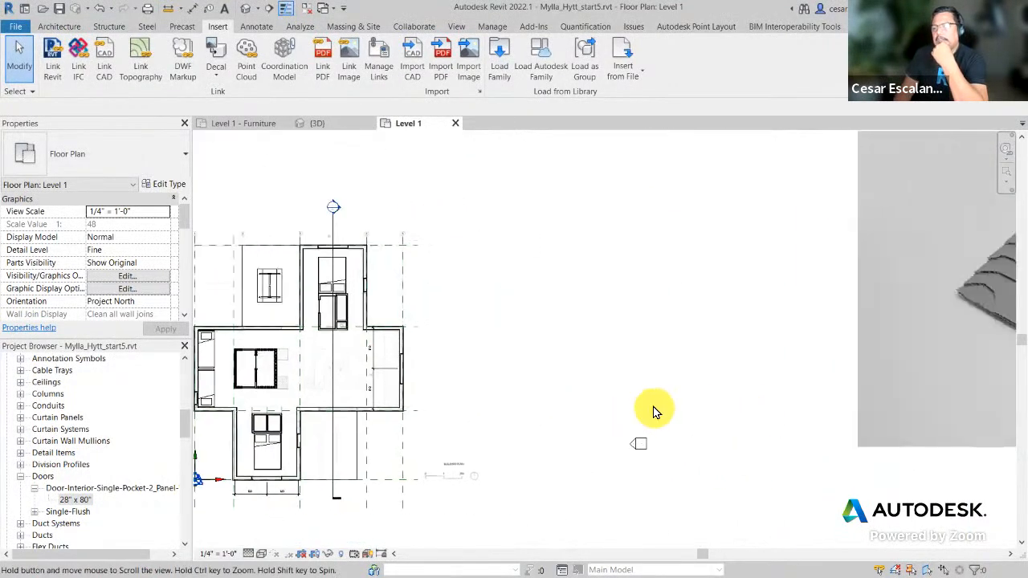
click(245, 15)
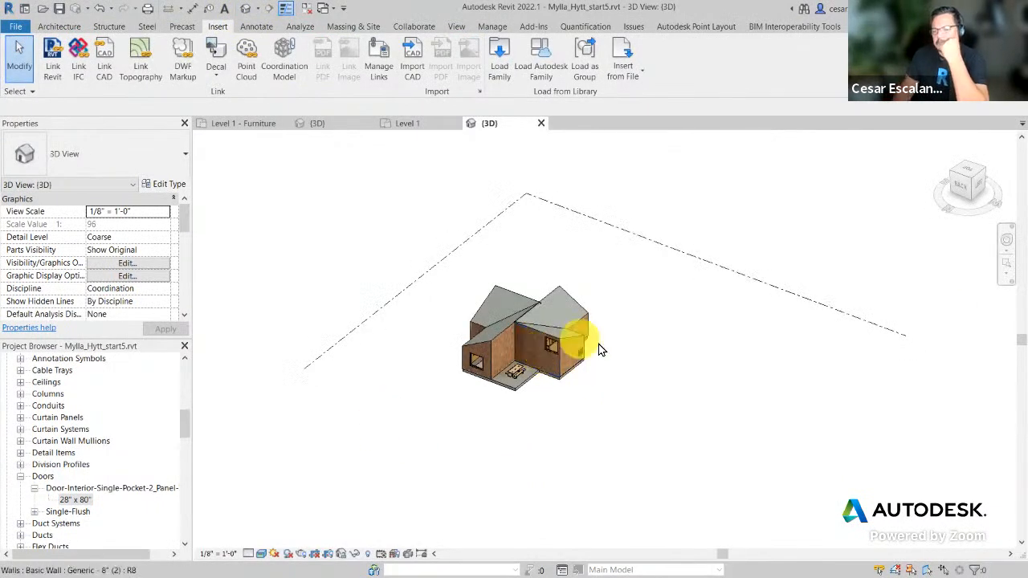
Step: Zoom into the 3D cabin model and start the Wall tool from the Architecture tab
scroll(554, 413, up, 2)
scroll(549, 445, up, 1)
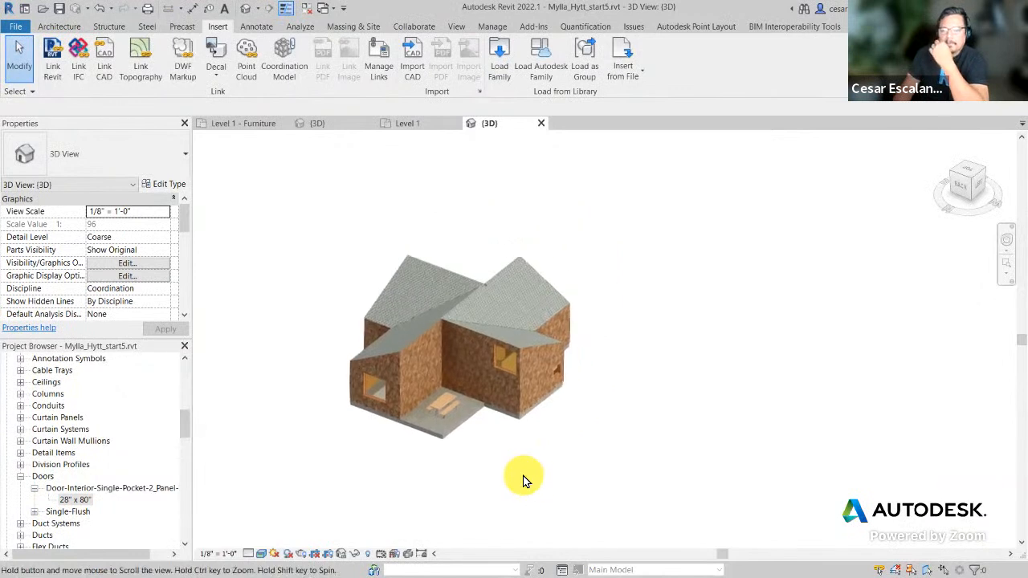
scroll(610, 506, up, 1)
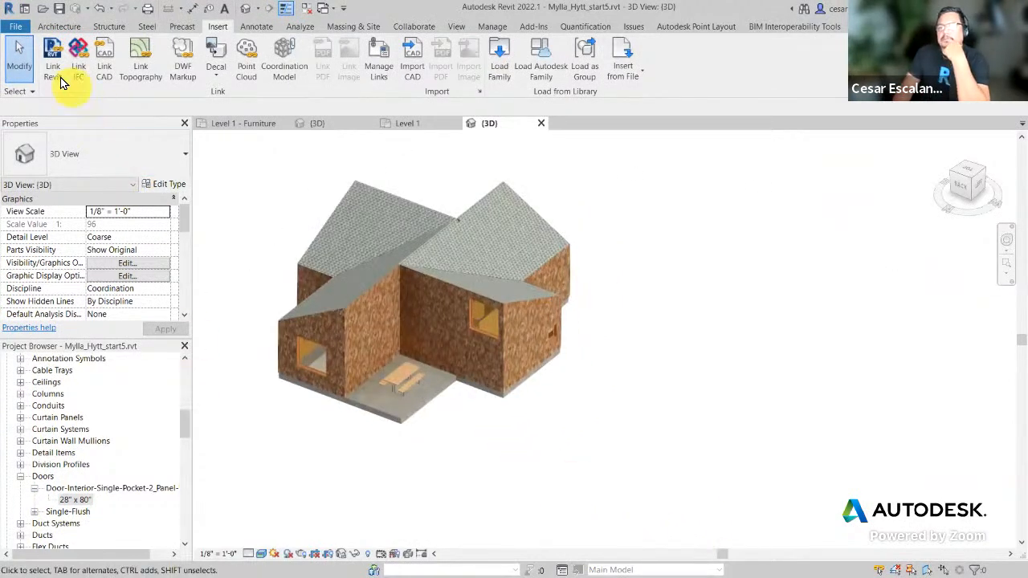
click(52, 47)
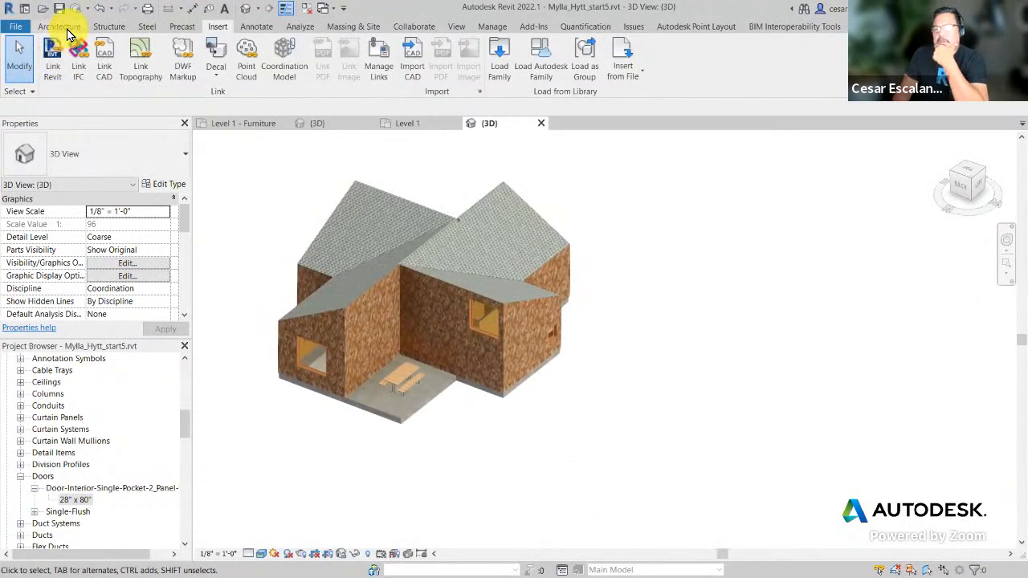
click(68, 29)
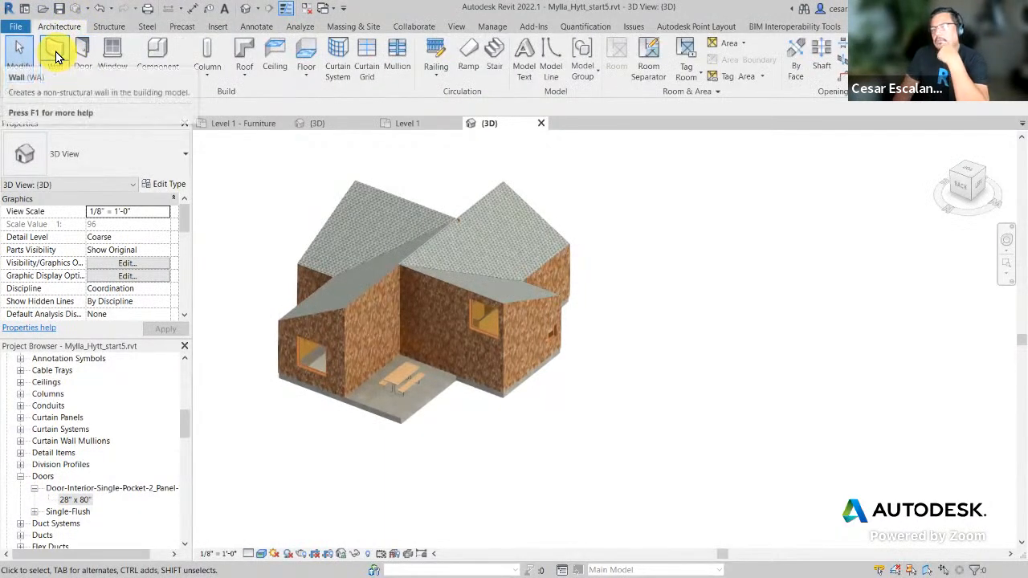
click(55, 51)
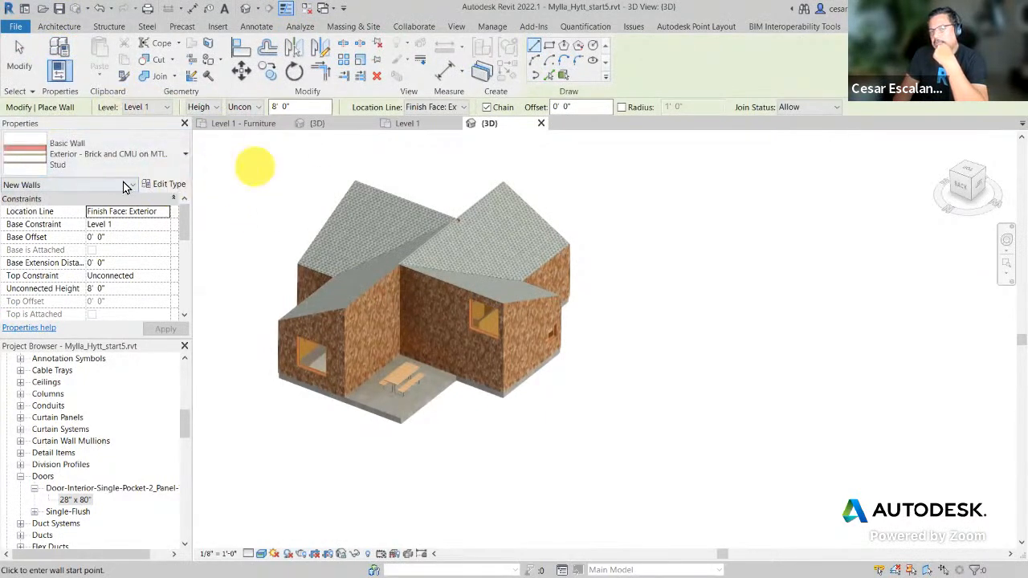
click(187, 154)
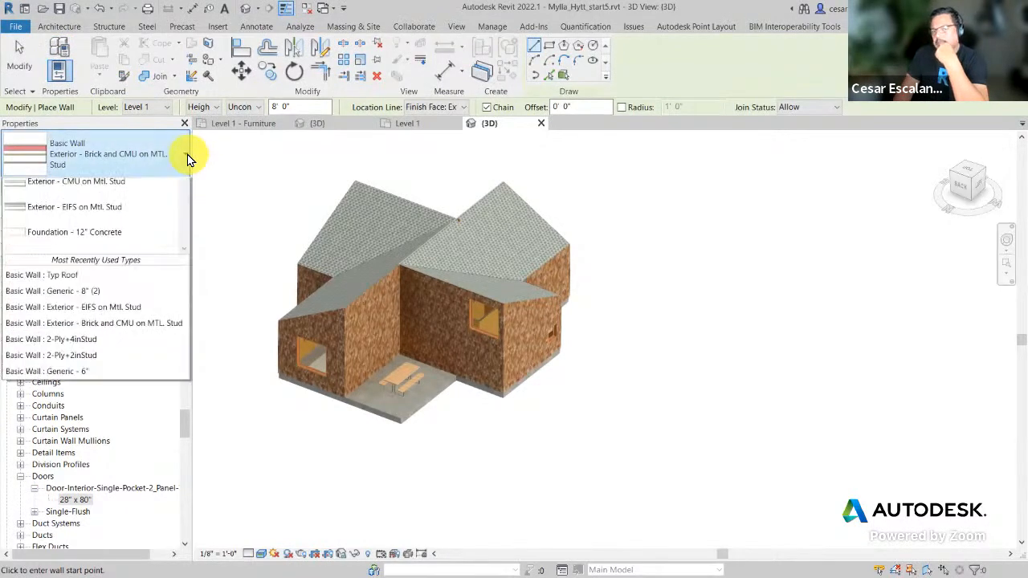
drag(184, 230, 177, 415)
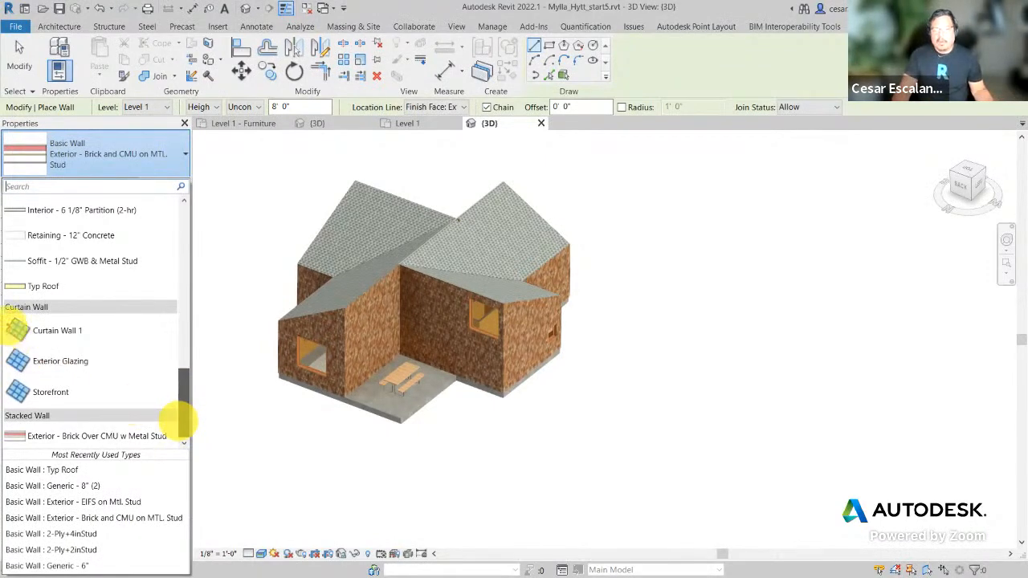
mouse_move(1, 299)
ctrl+mouse_down()
mouse_move(113, 382)
mouse_move(192, 416)
ctrl+mouse_up()
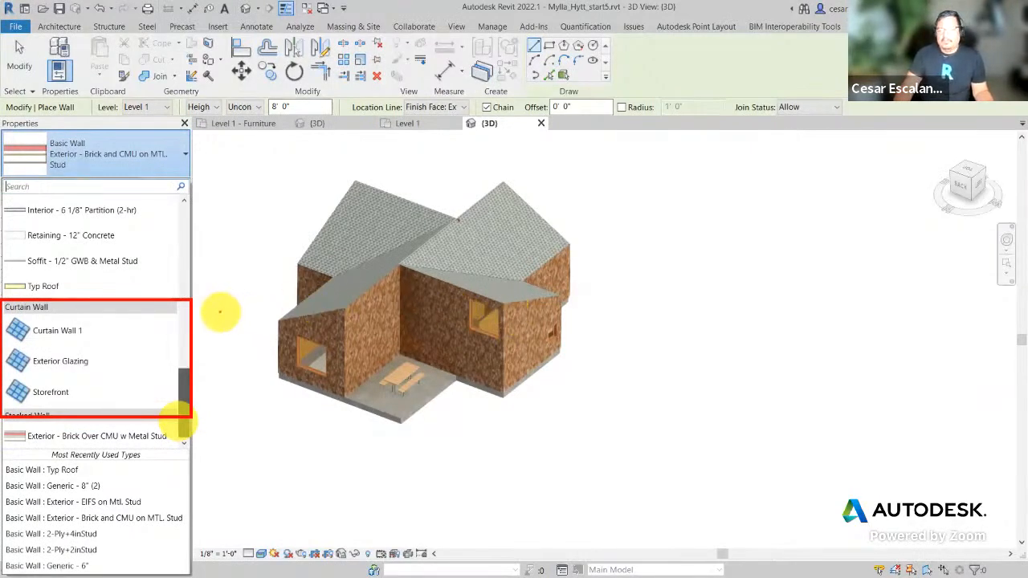
drag(202, 340, 202, 295)
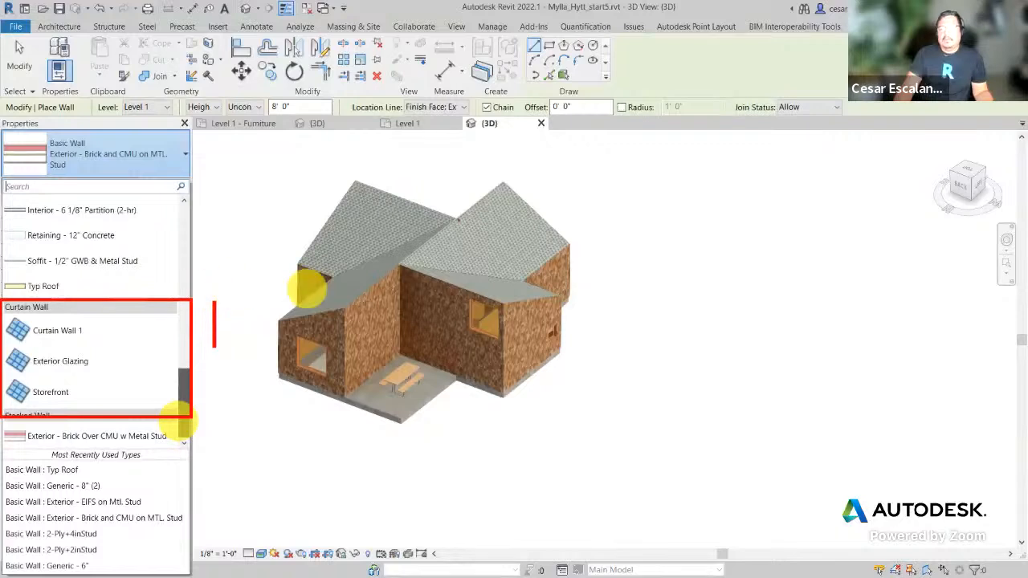
text(1)
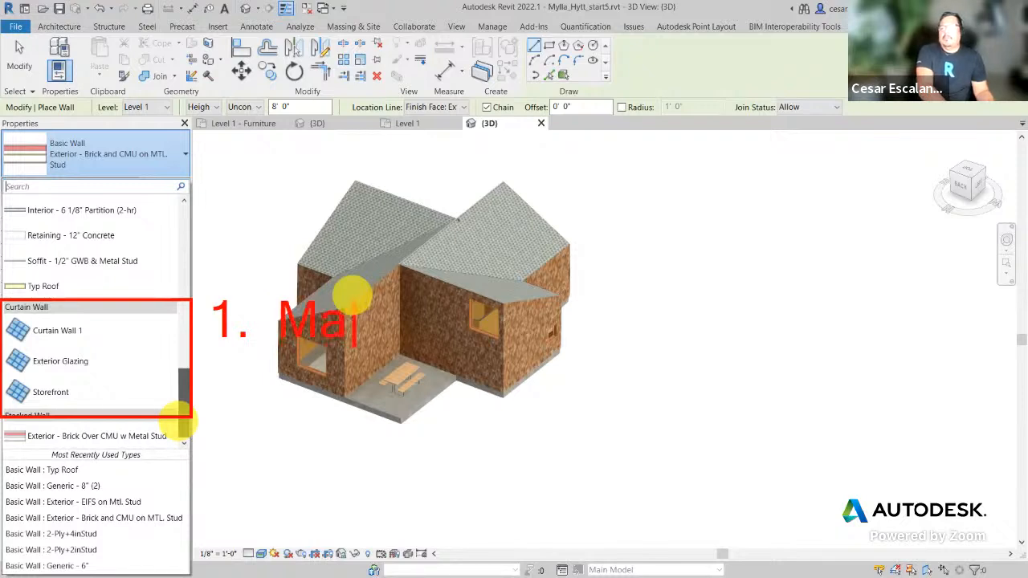
text(.  Manual metho)
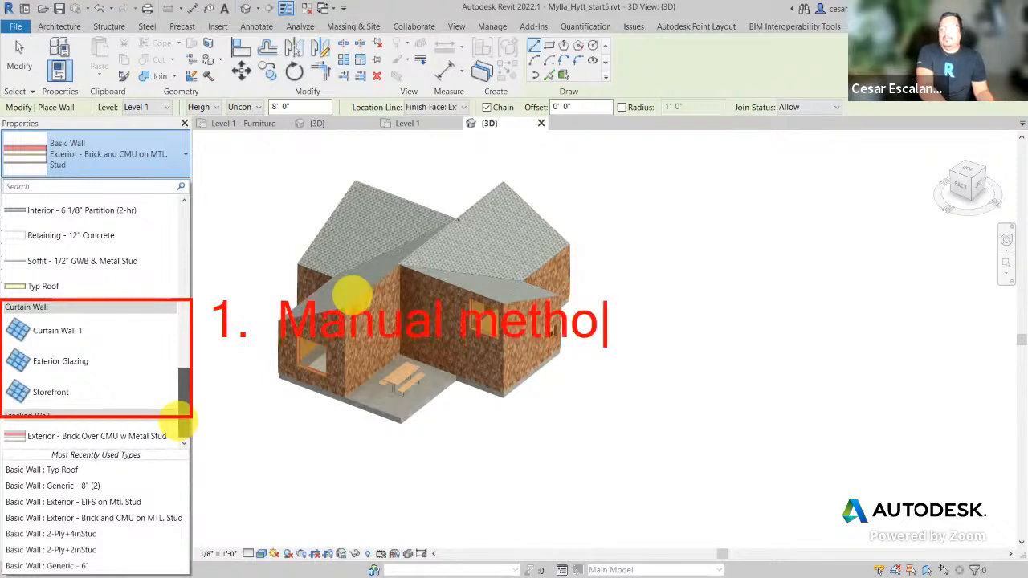
text(d of creating CW@)
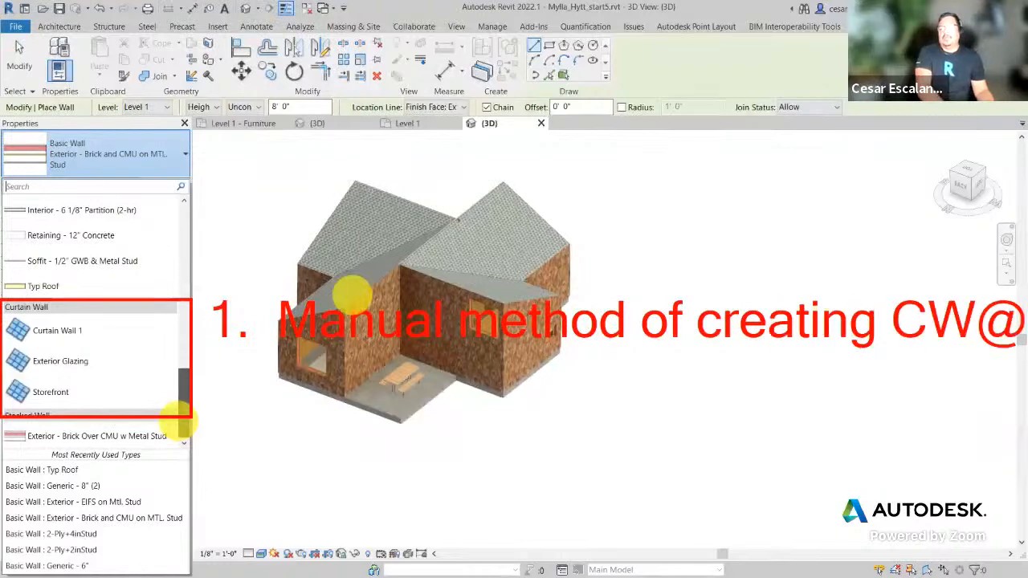
key(BackSpace)
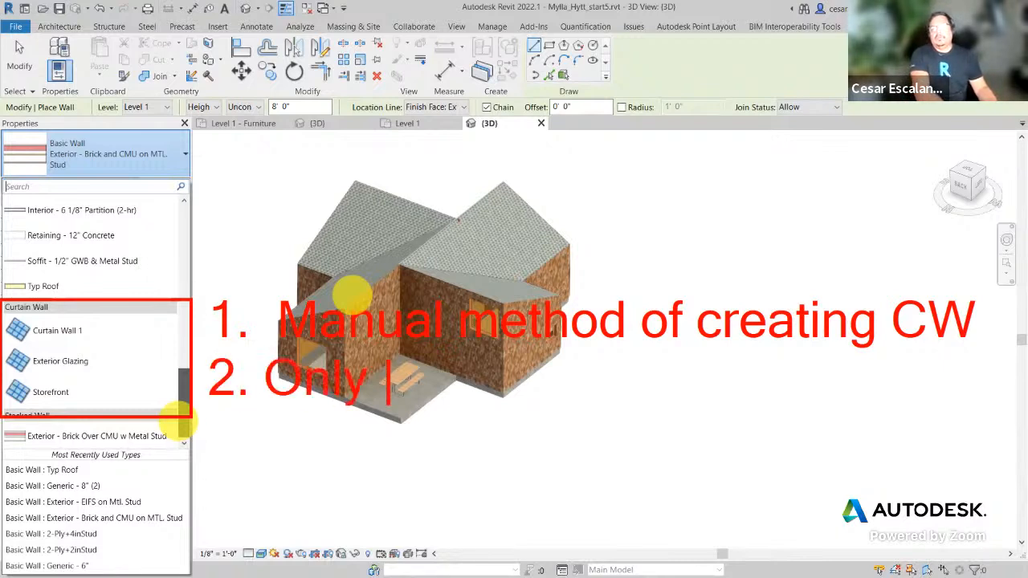
text(used for )
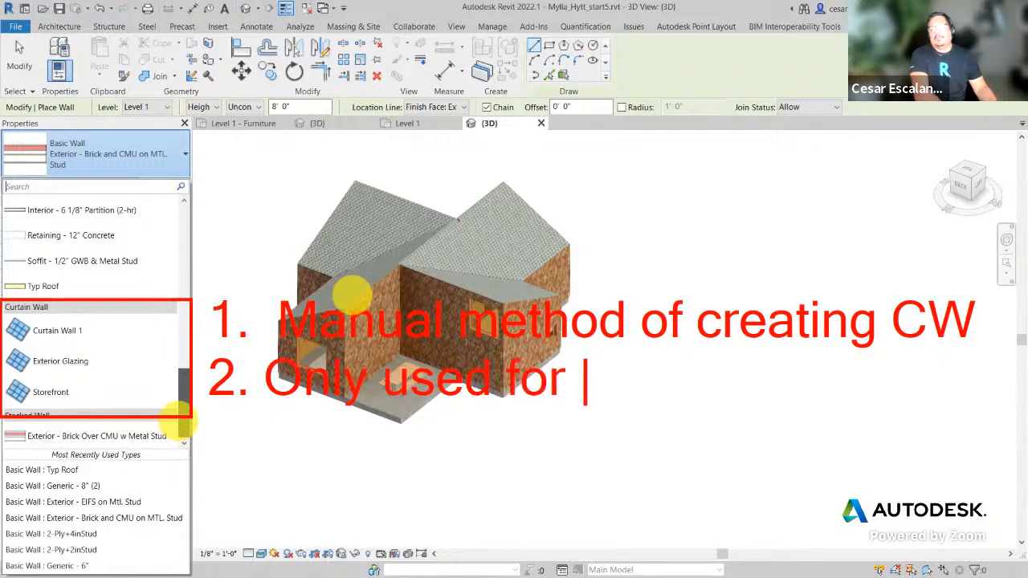
text(roofing)
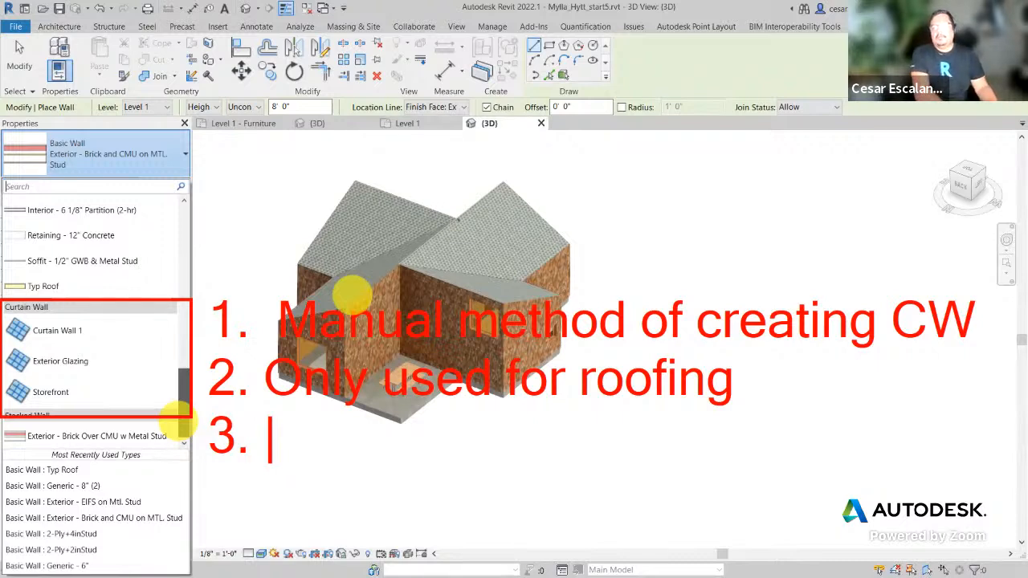
text(Automa)
text(tic )
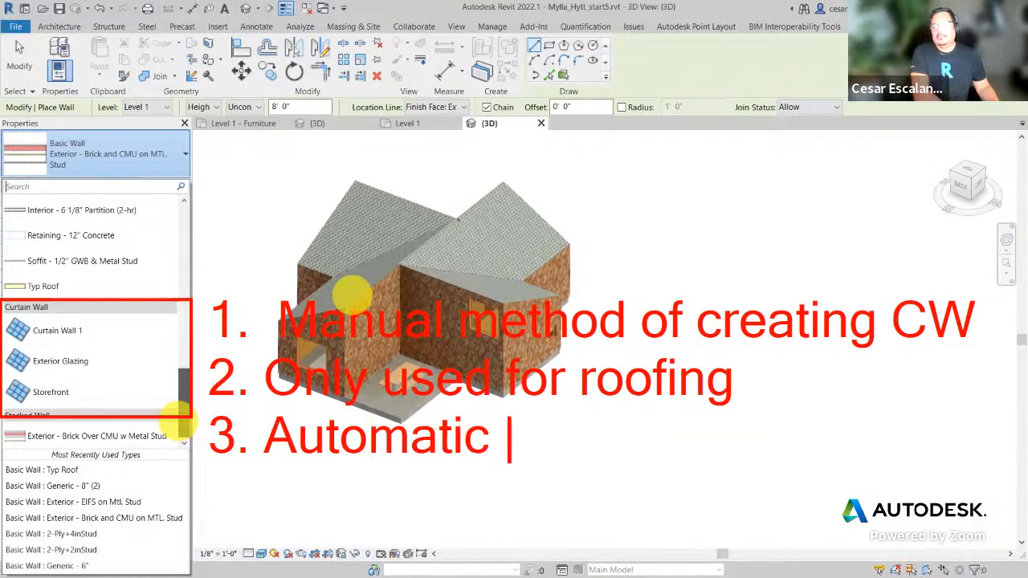
text(method of c)
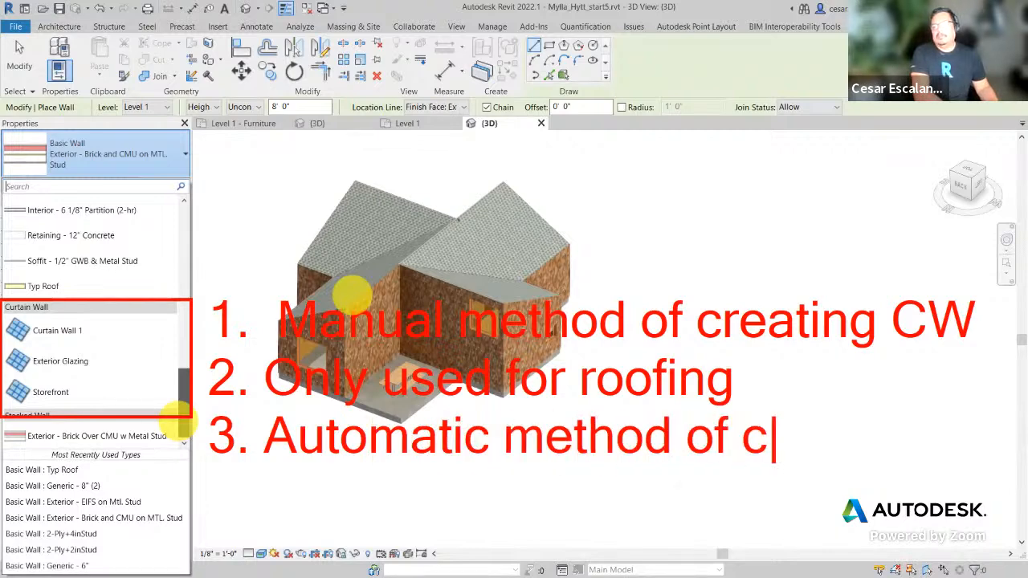
text(reating C@)
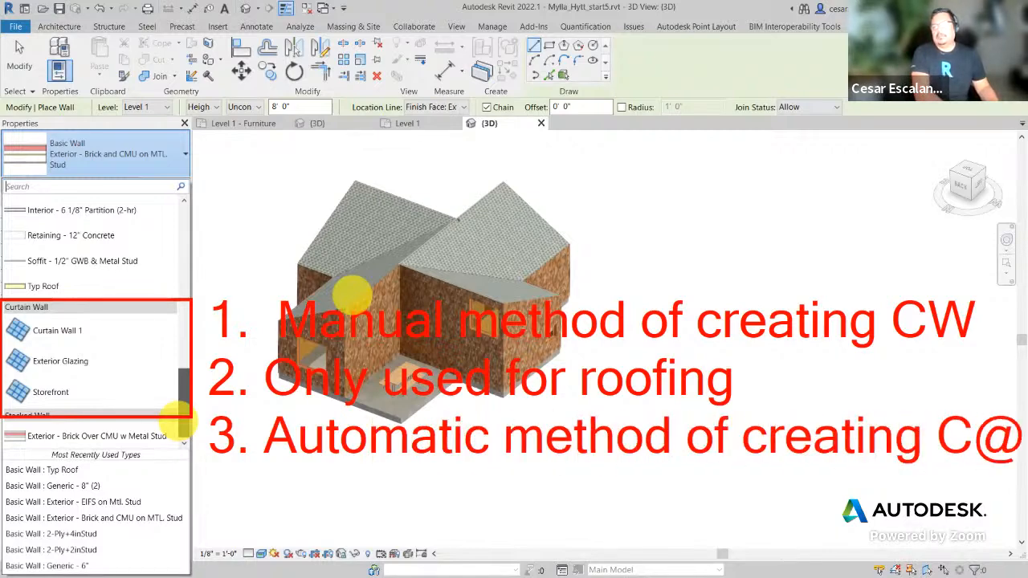
key(BackSpace)
text(W)
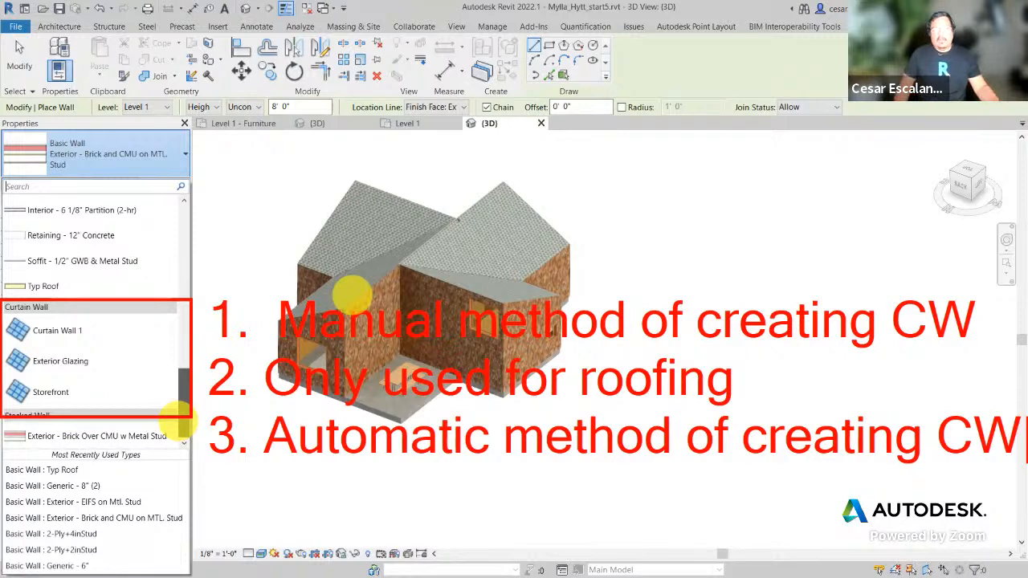
Step: Start a new wall and select the Curtain Wall: Storefront type
key(Escape)
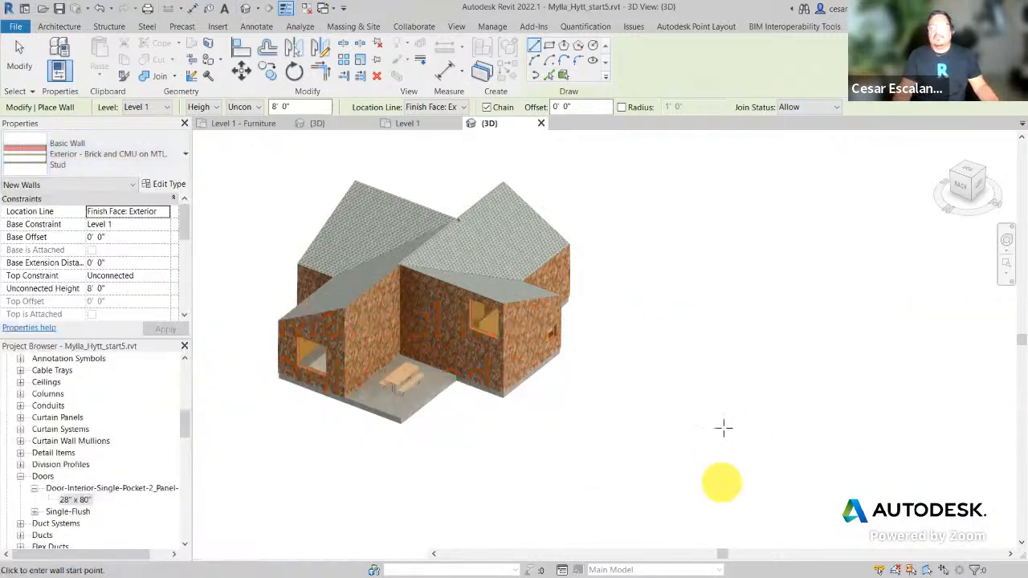
click(59, 28)
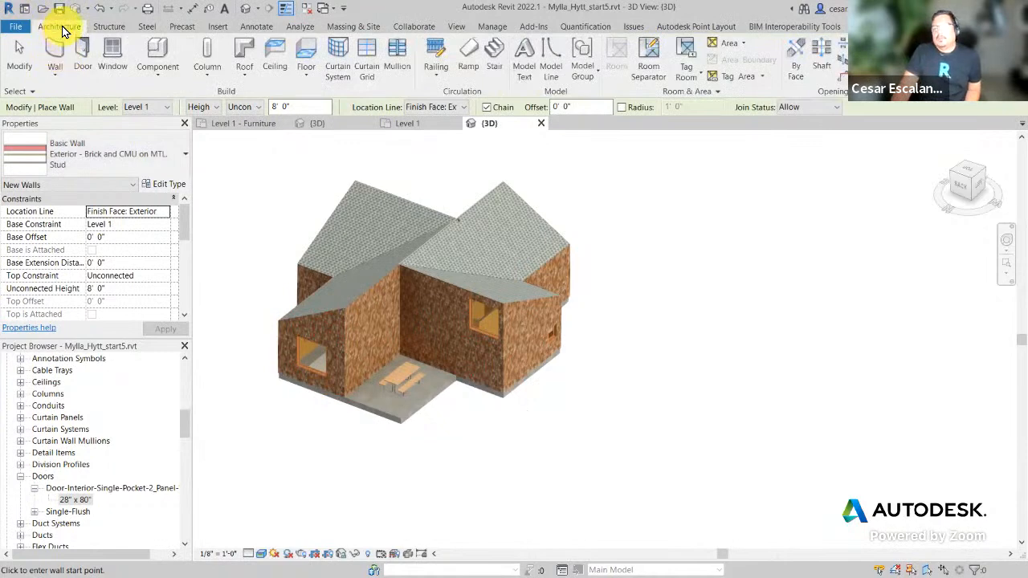
click(55, 53)
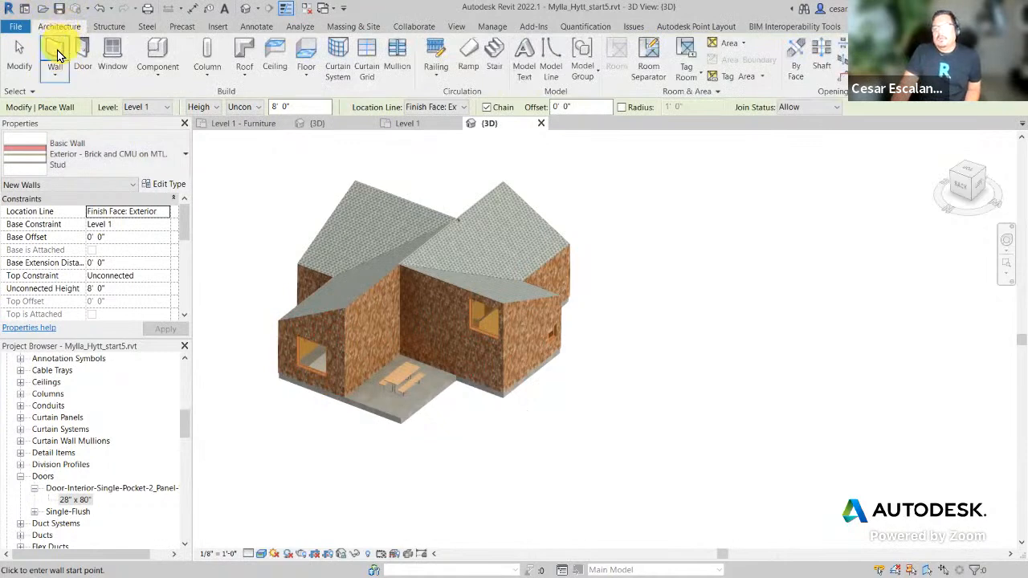
click(180, 158)
drag(183, 251, 184, 436)
mouse_move(47, 399)
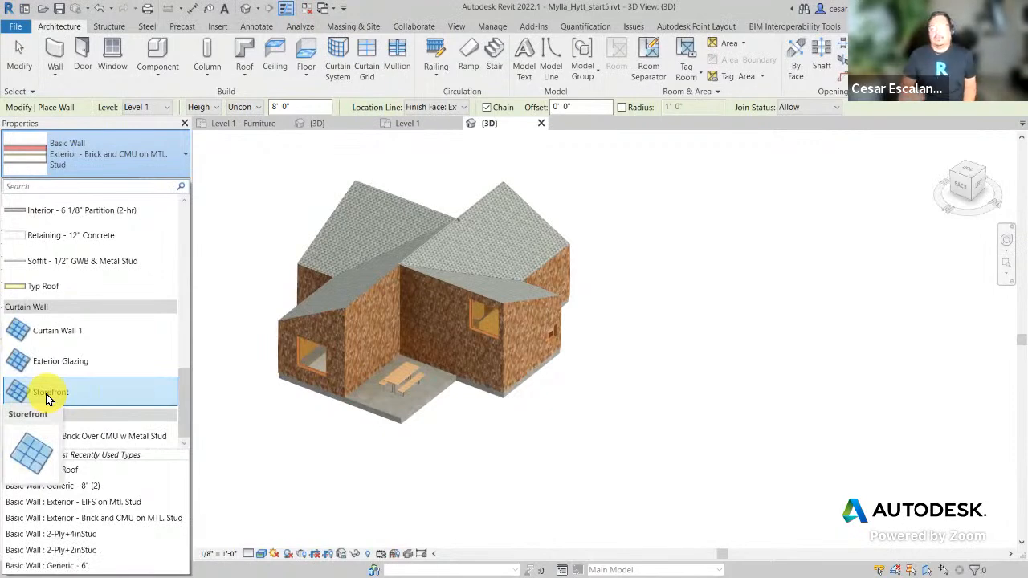
click(62, 397)
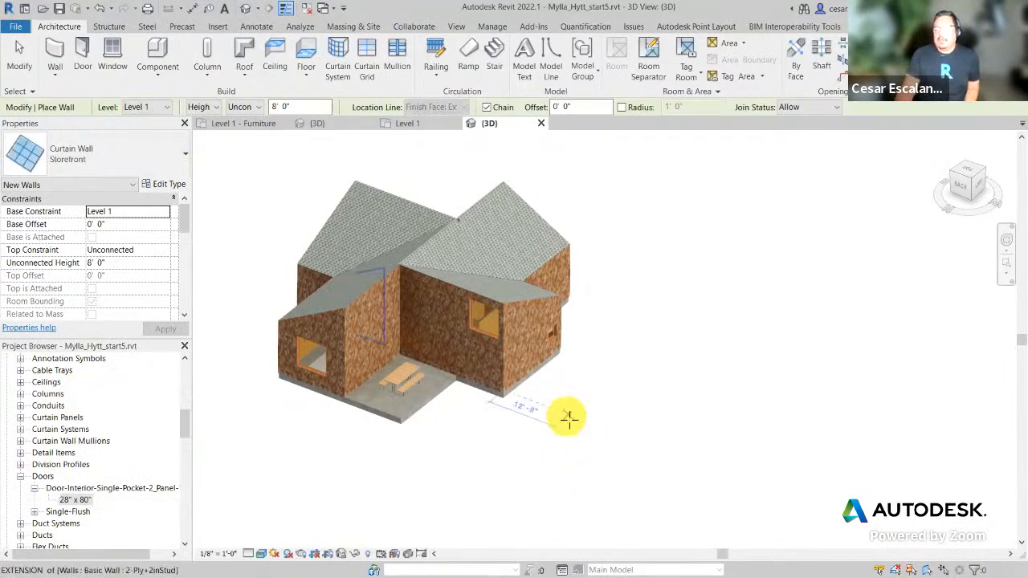
Step: Draw the Storefront curtain wall between two points beside the house and exit the wall tool
click(567, 417)
click(720, 475)
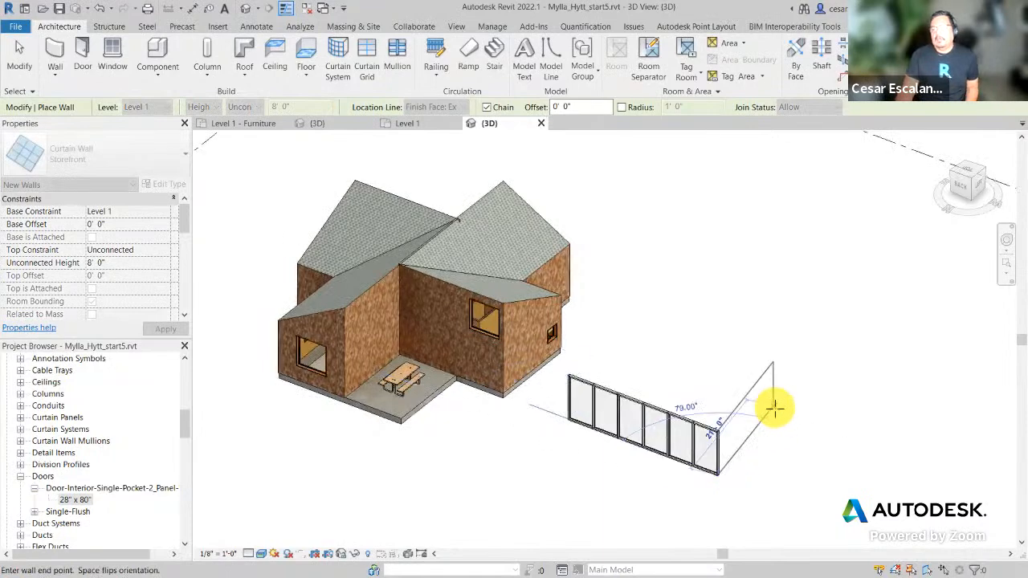
key(Escape)
scroll(643, 502, up, 3)
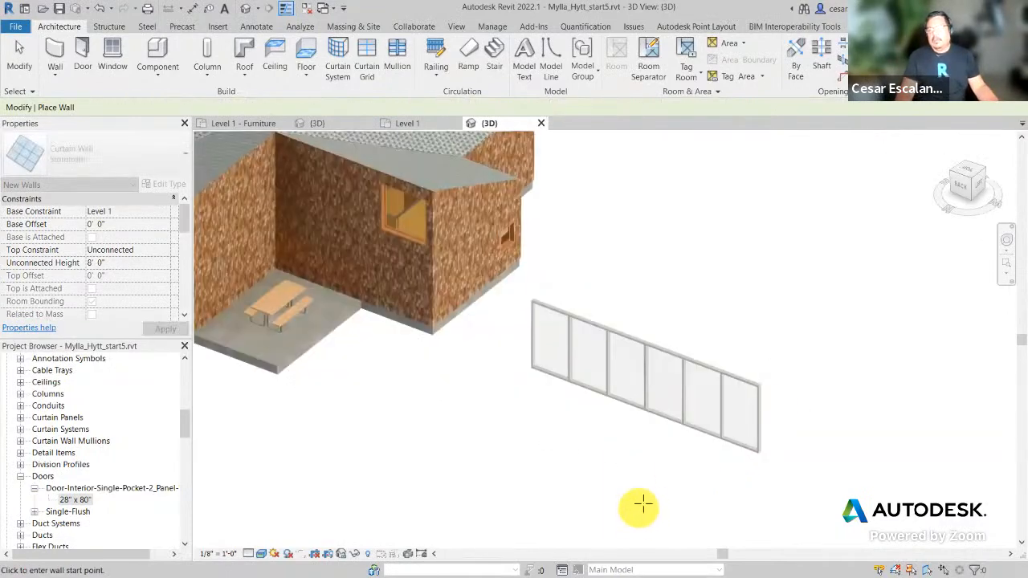
scroll(682, 474, up, 3)
scroll(681, 476, up, 1)
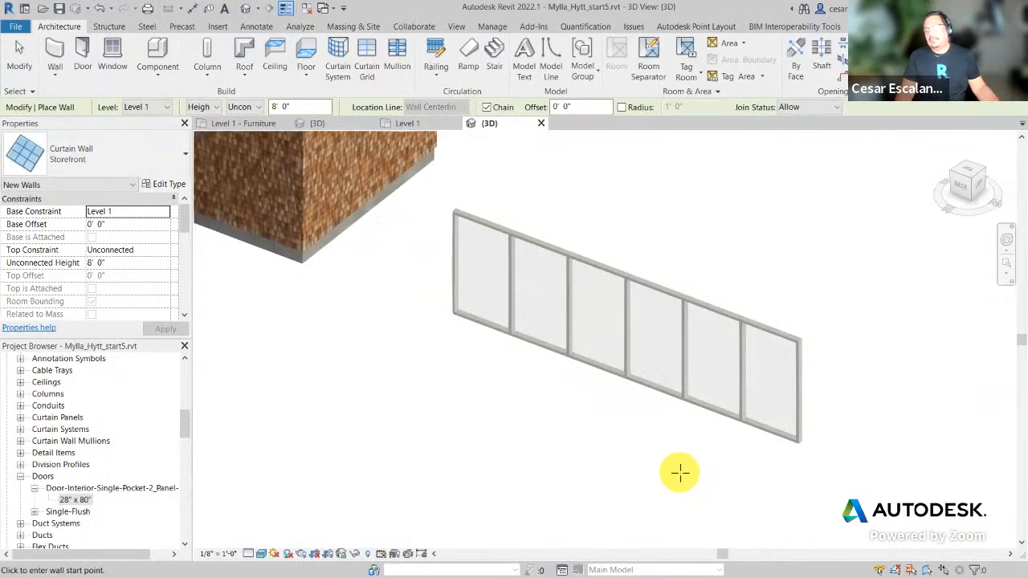
key(Escape)
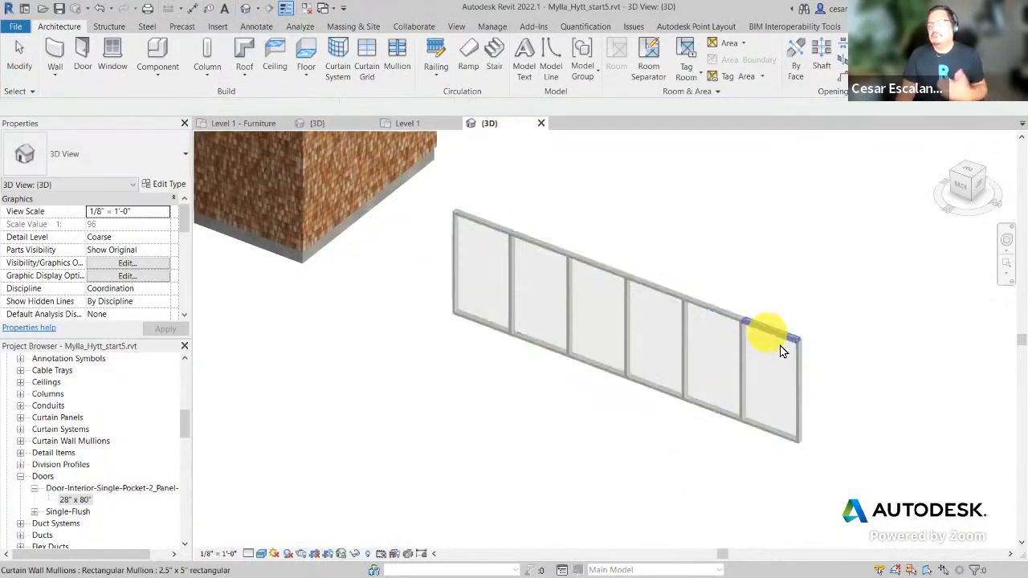
middle_drag(588, 480, 551, 506)
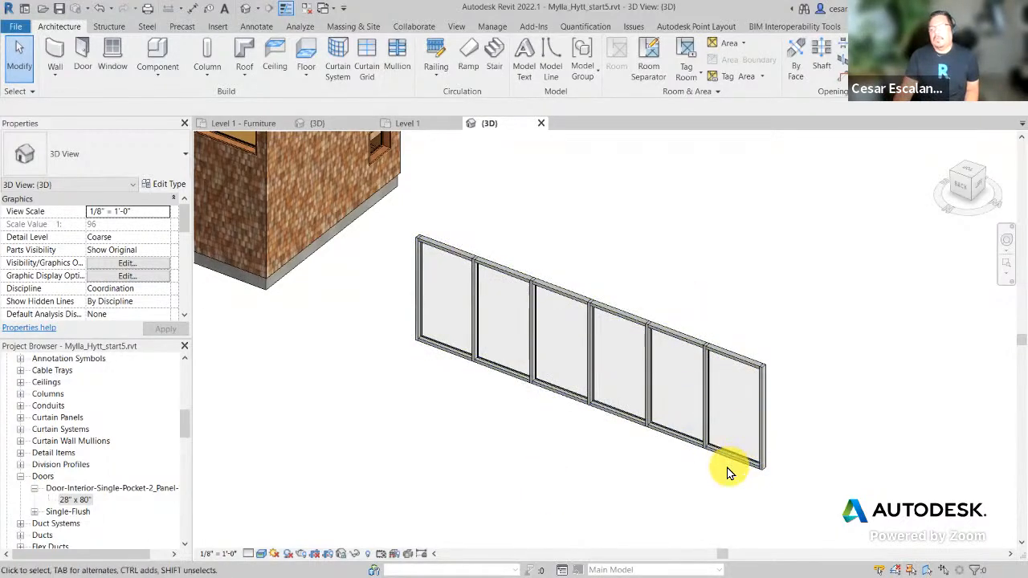
Step: Draw another 30'-0" Storefront-type curtain wall in front of the first one
scroll(826, 441, up, 2)
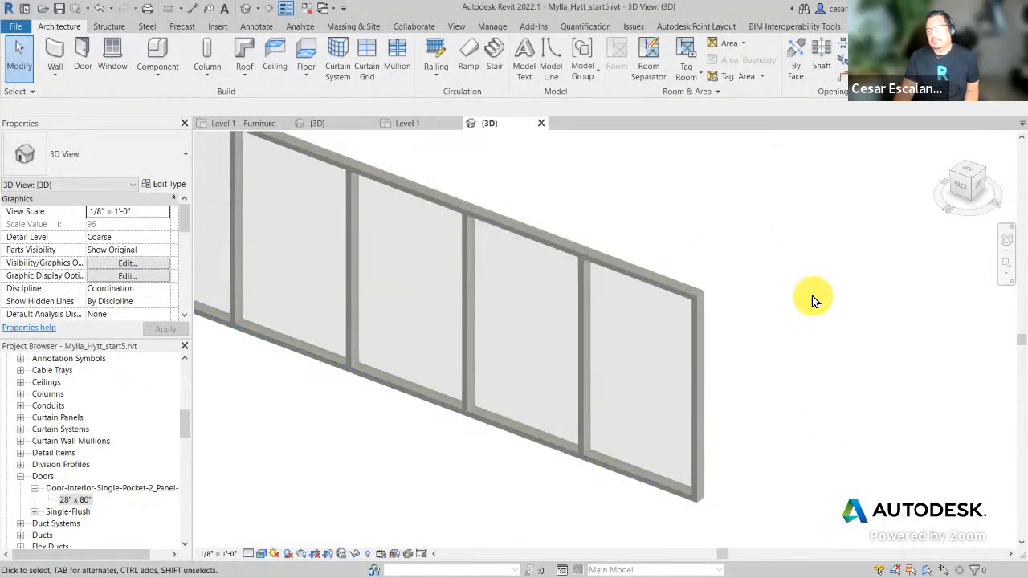
scroll(811, 299, down, 3)
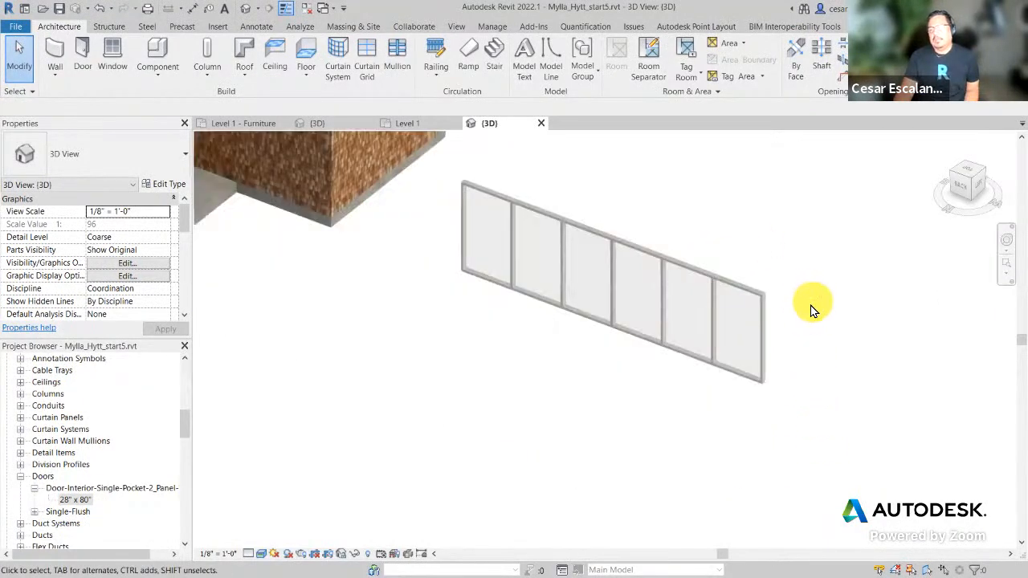
click(55, 53)
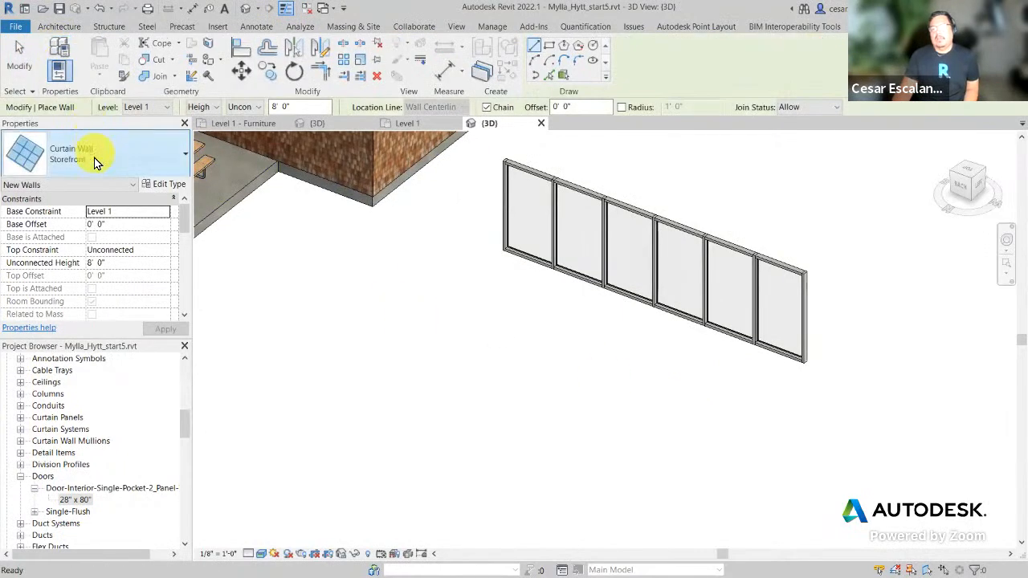
click(93, 160)
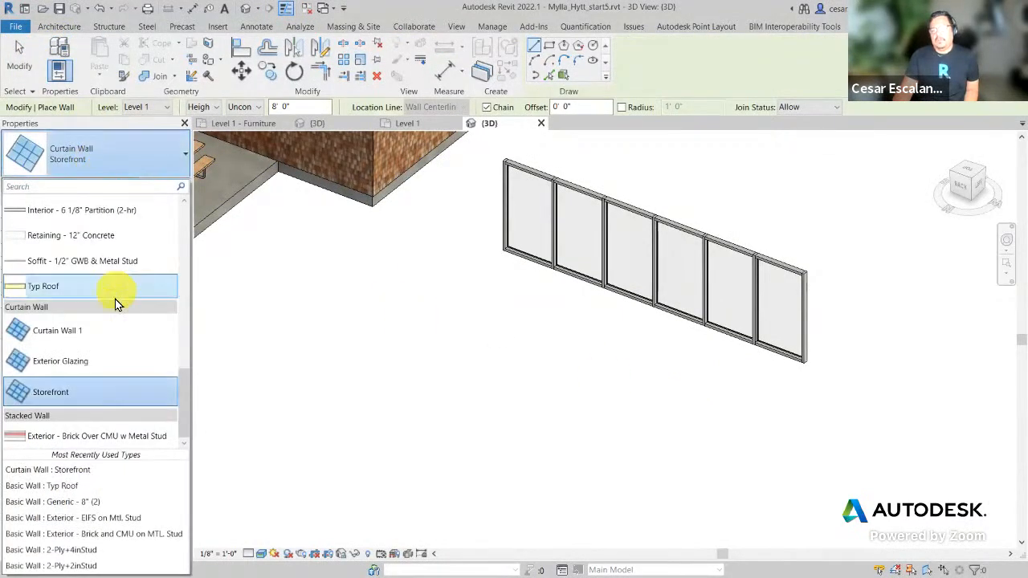
click(62, 394)
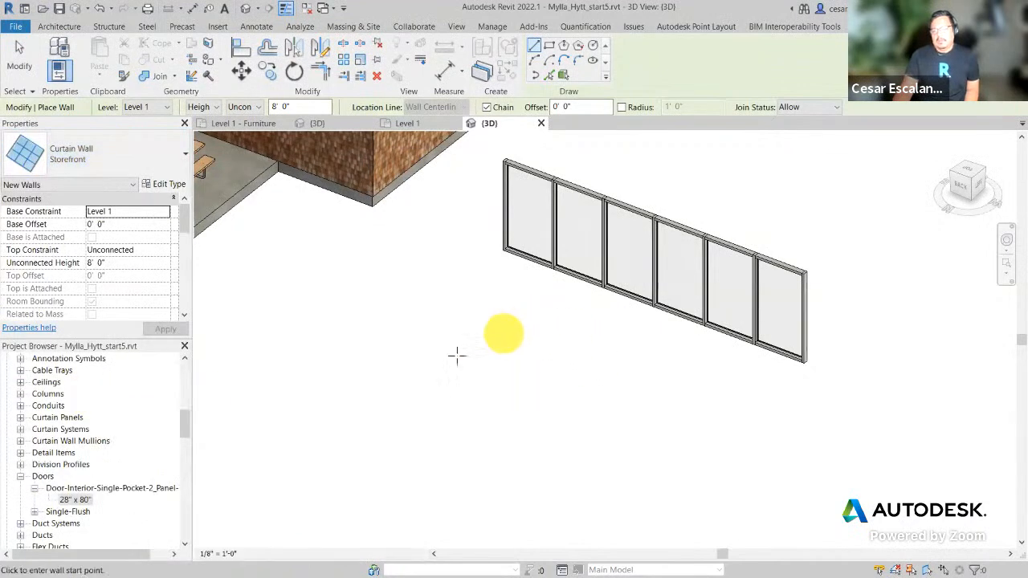
click(441, 361)
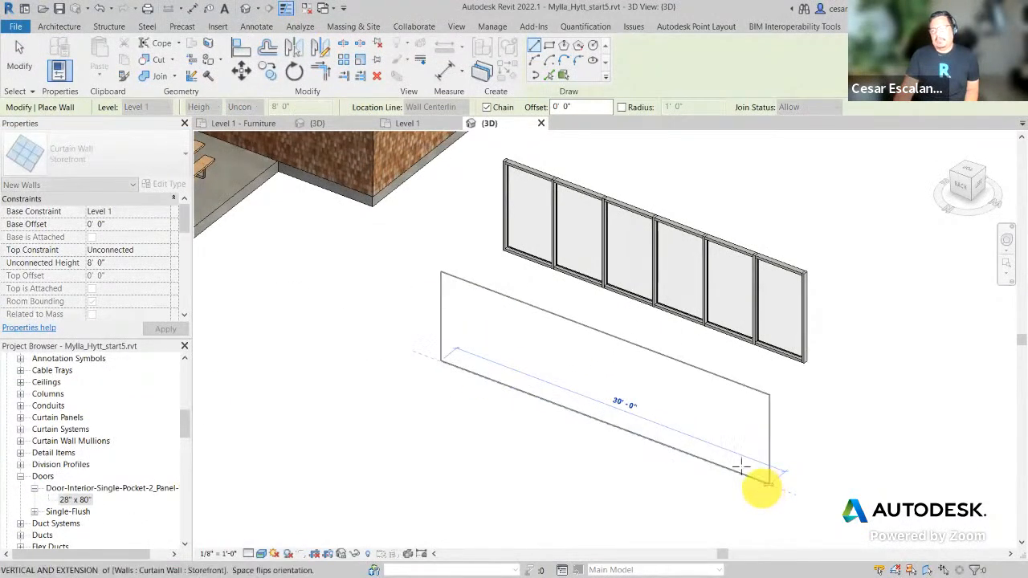
click(767, 476)
key(Escape)
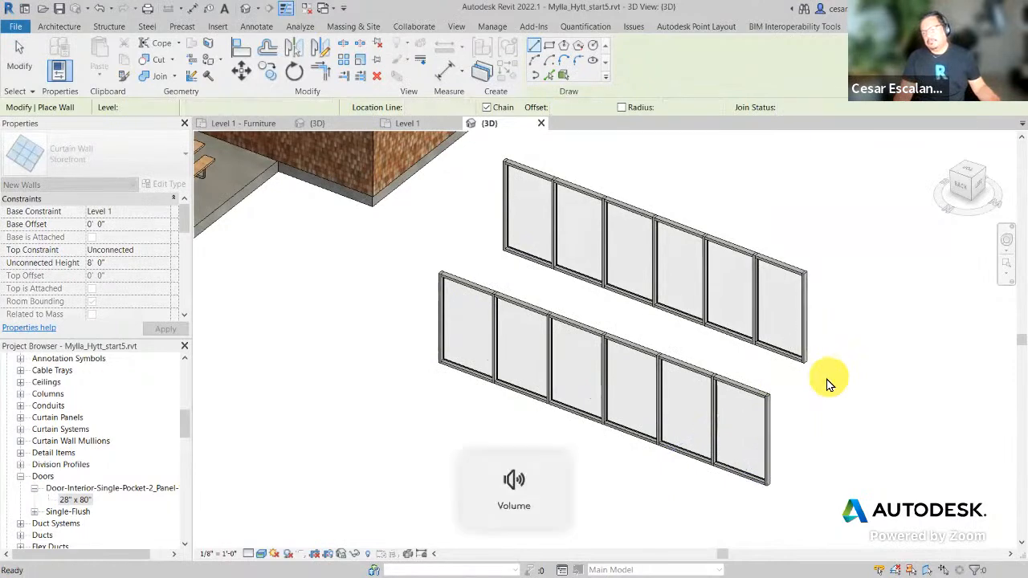
key(Escape)
scroll(754, 469, up, 3)
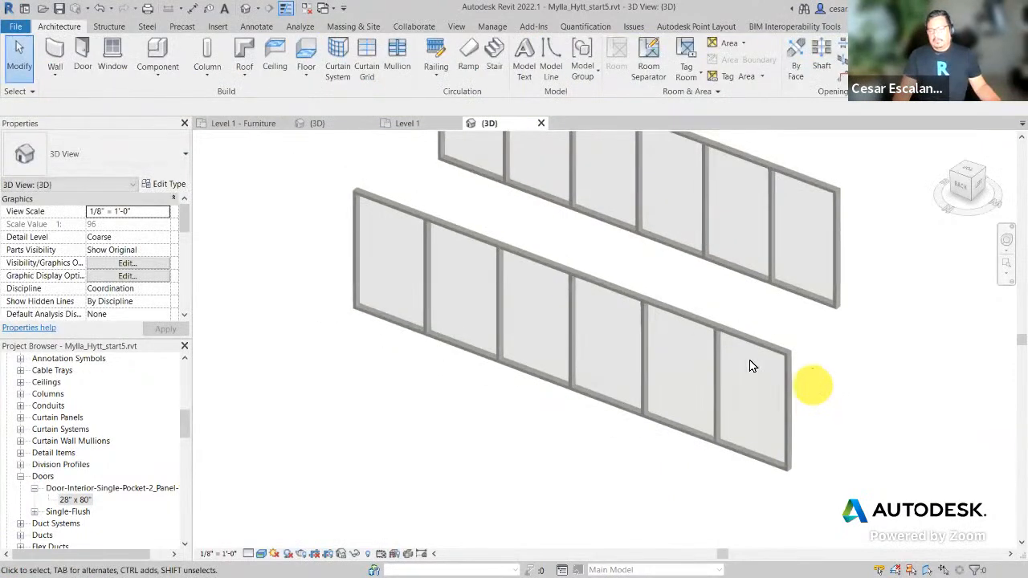
Step: Inspect the new Storefront wall's vertical and horizontal grid layout and spacing, leaving the type unchanged
click(797, 418)
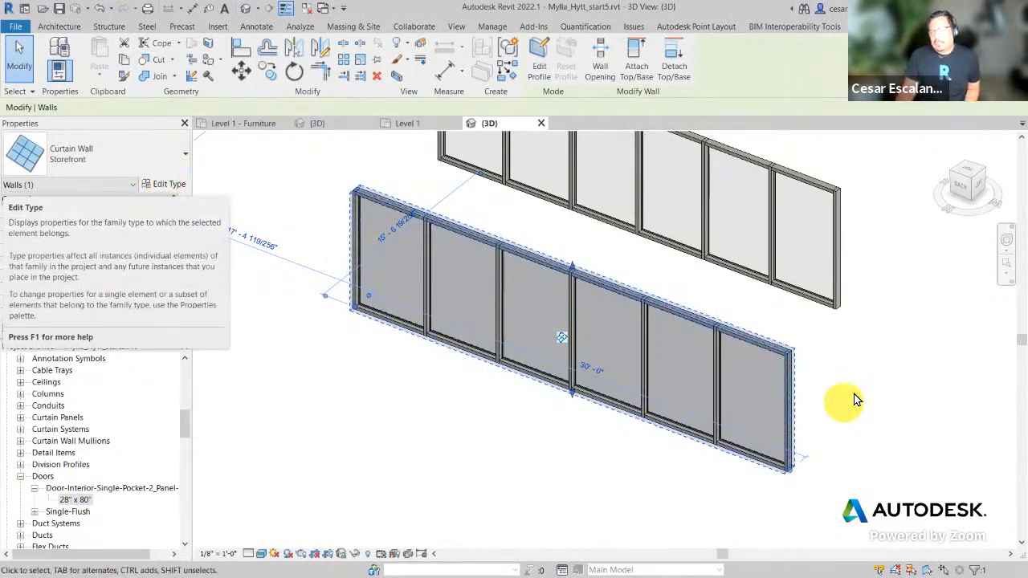
click(169, 186)
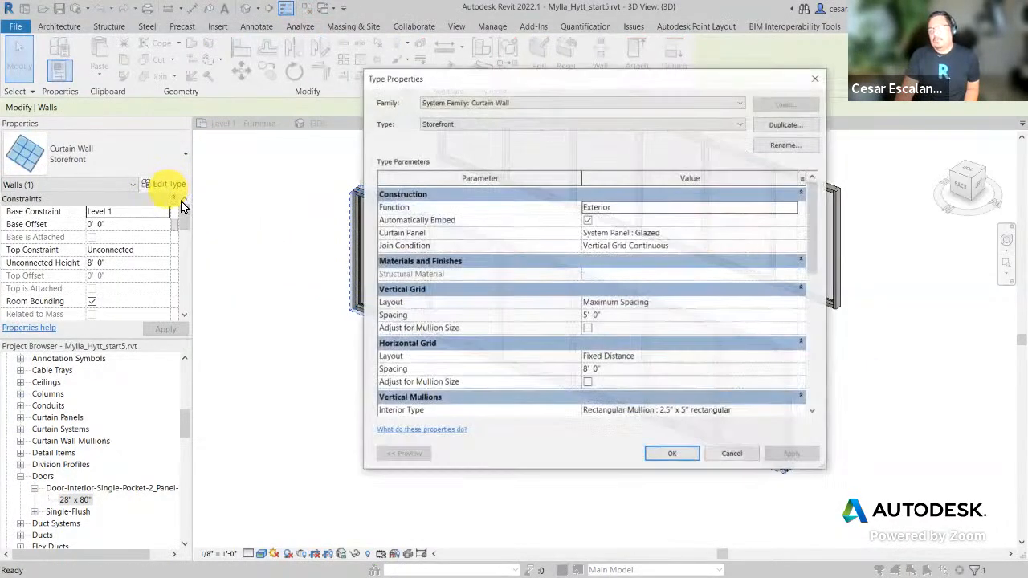
drag(606, 86, 277, 38)
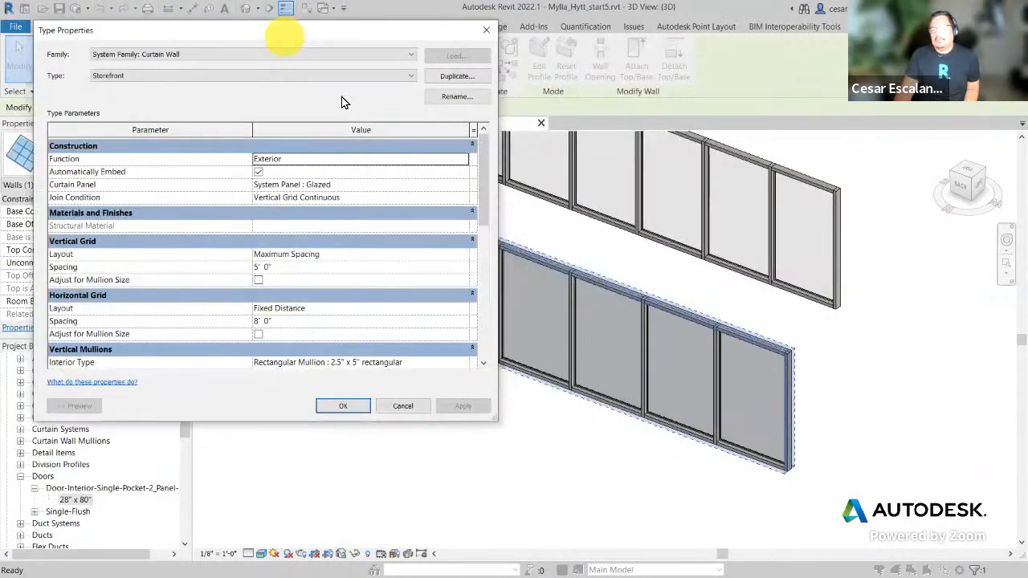
drag(484, 176, 501, 196)
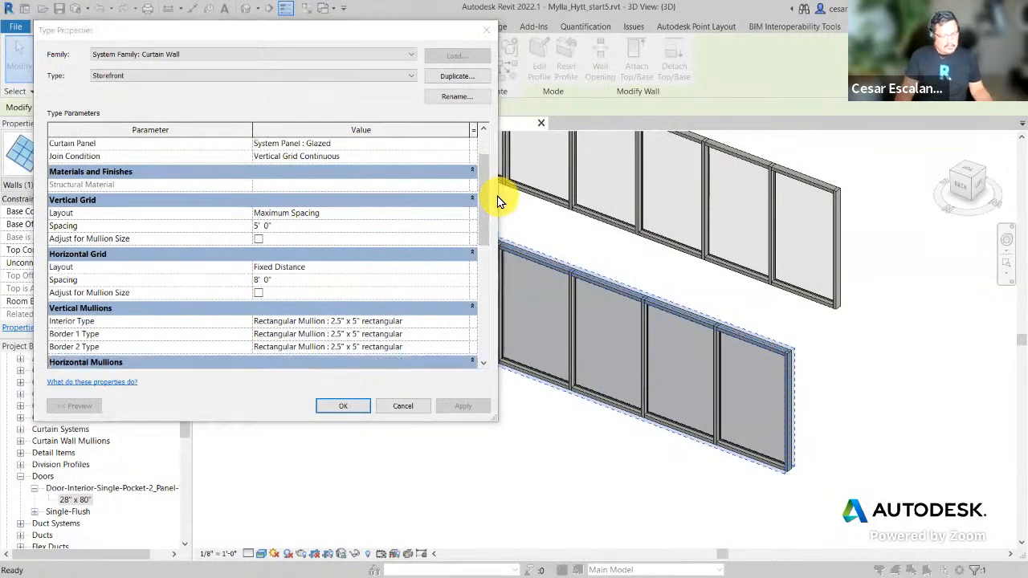
mouse_move(49, 193)
mouse_down()
mouse_move(89, 231)
mouse_move(432, 306)
mouse_move(390, 304)
mouse_up()
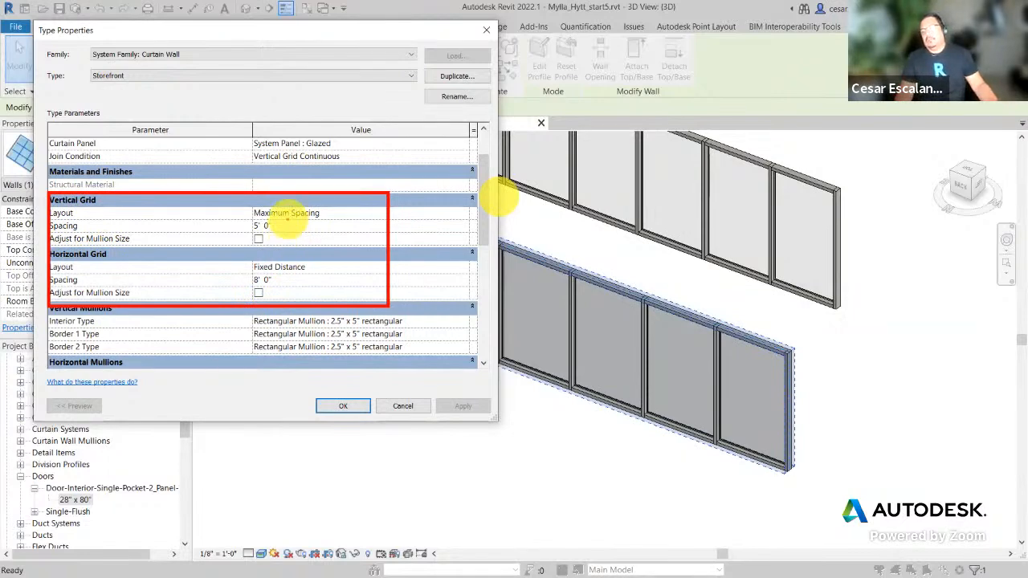
key(Escape)
key(Escape)
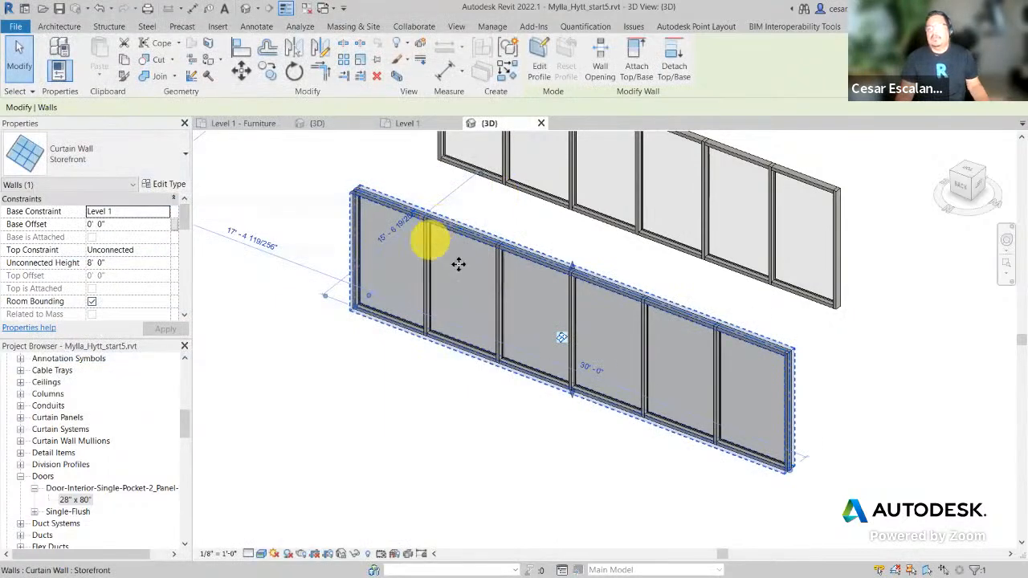
click(166, 183)
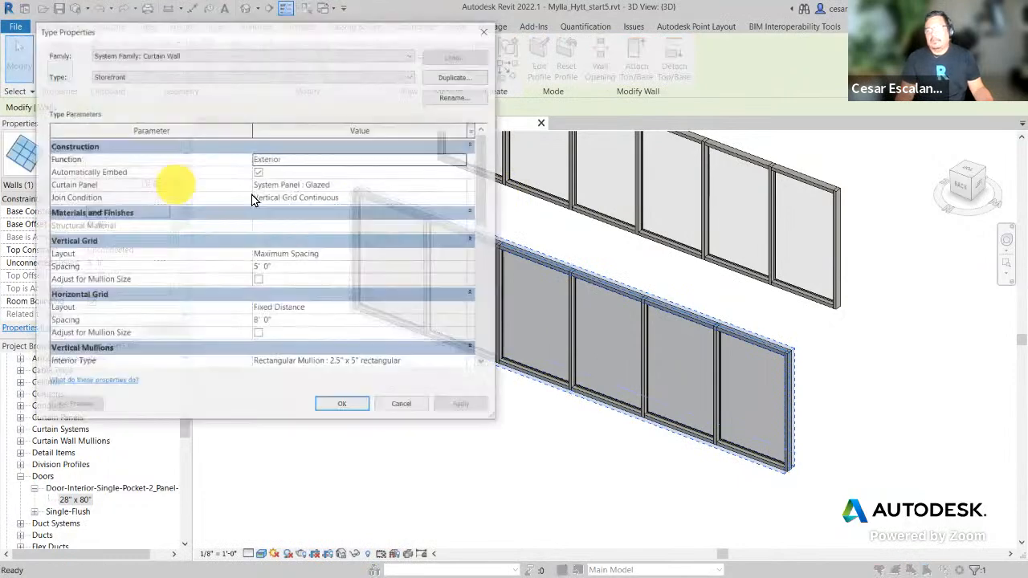
click(464, 256)
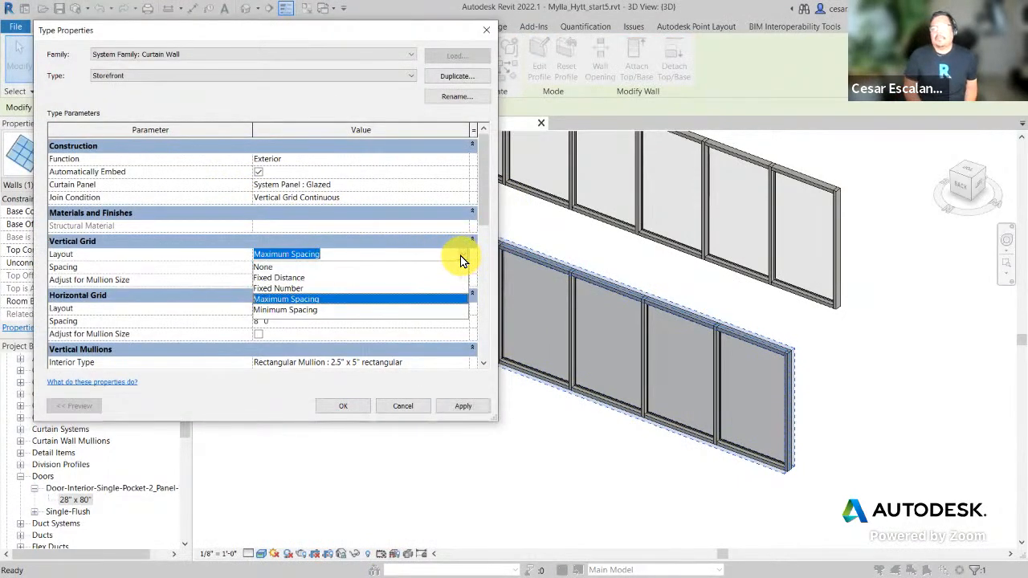
click(296, 277)
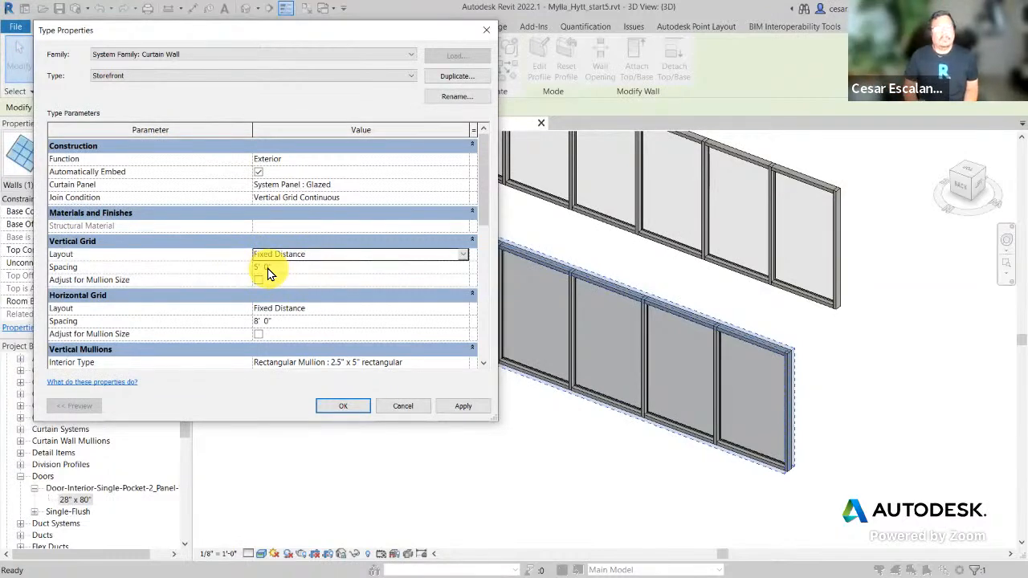
click(463, 255)
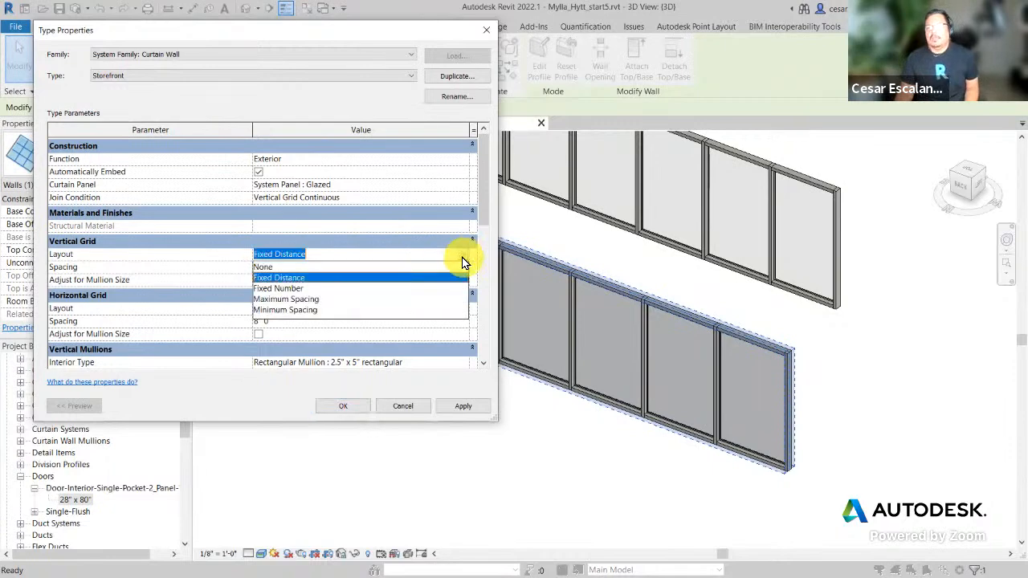
click(300, 288)
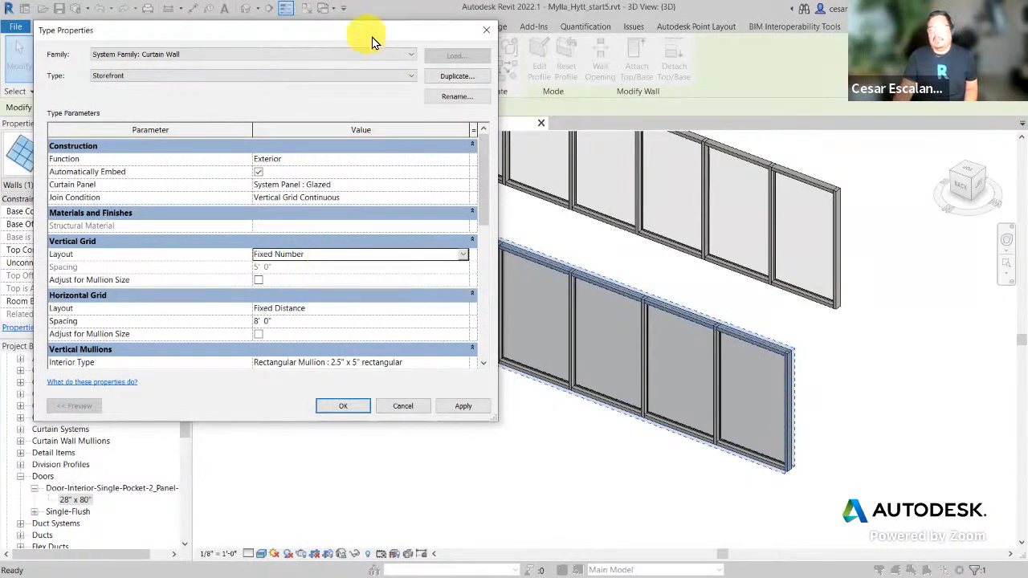
drag(367, 33, 665, 104)
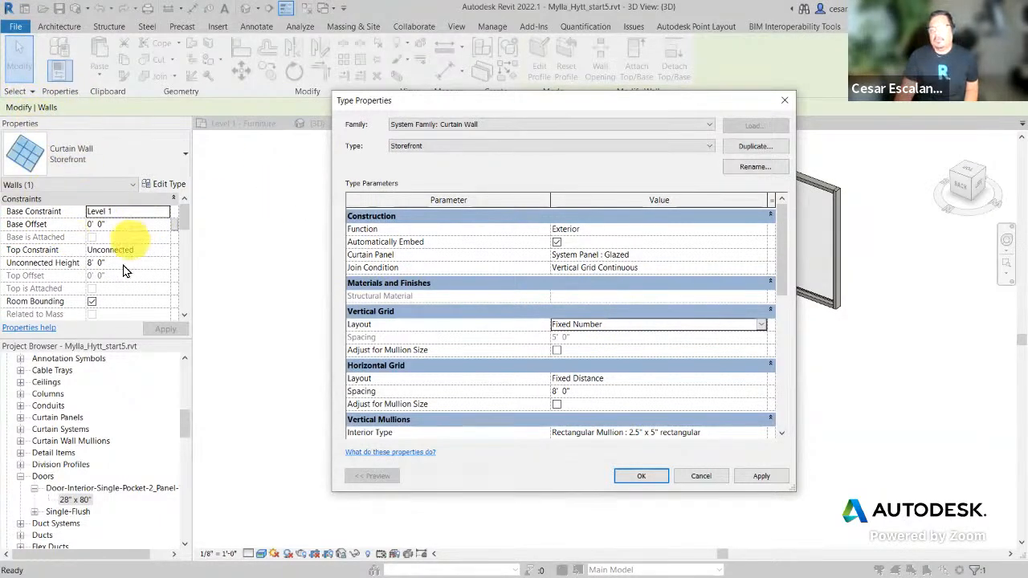
click(701, 479)
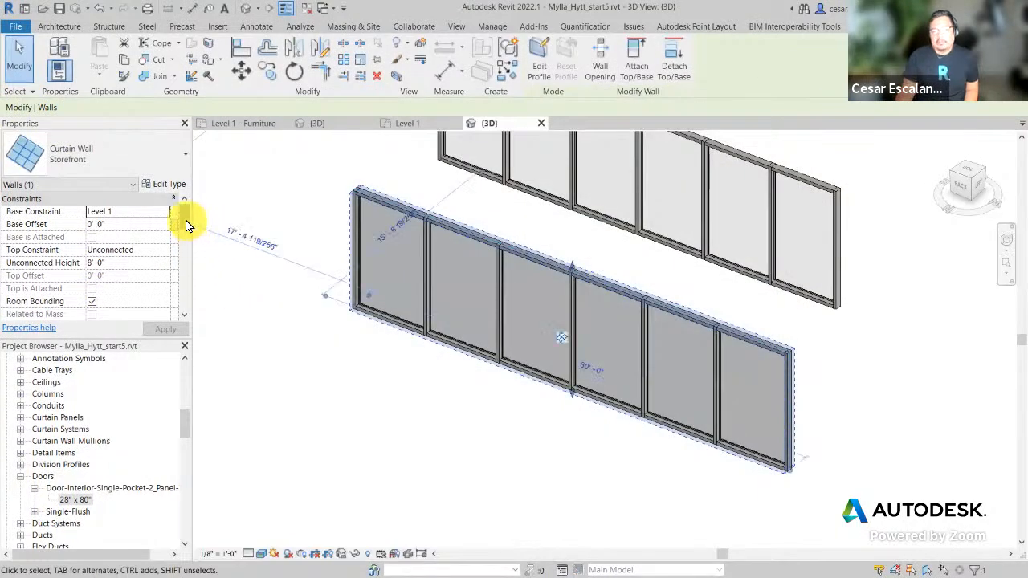
Step: Open the Storefront type properties and try a Fixed Number vertical grid before restoring Maximum Spacing
drag(185, 224, 182, 249)
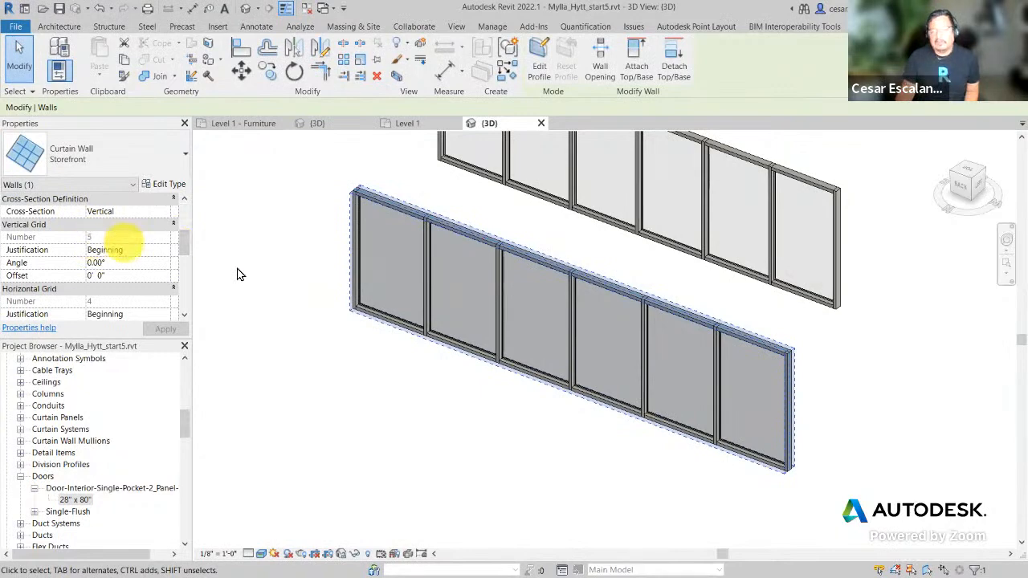
click(526, 252)
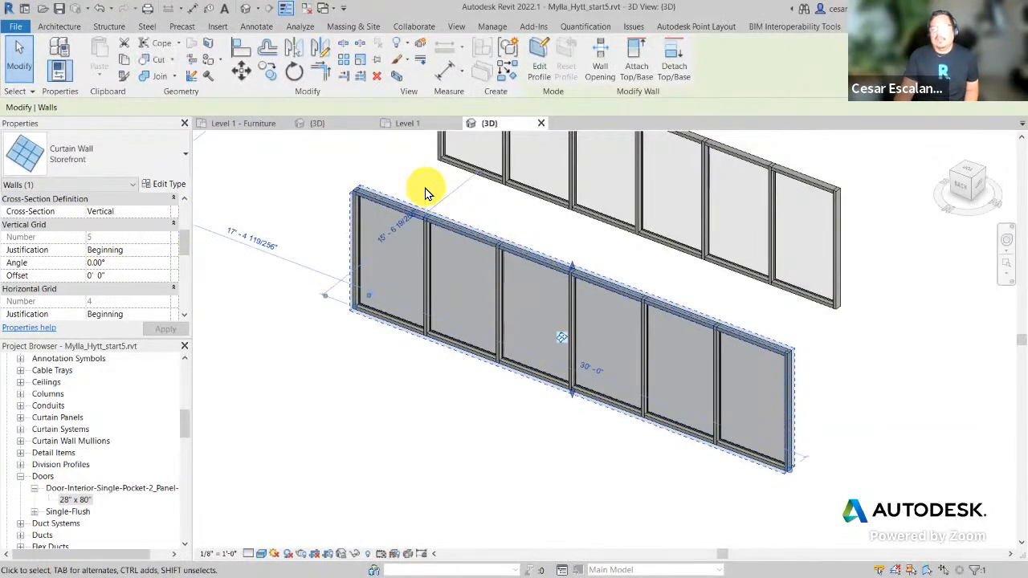
click(169, 187)
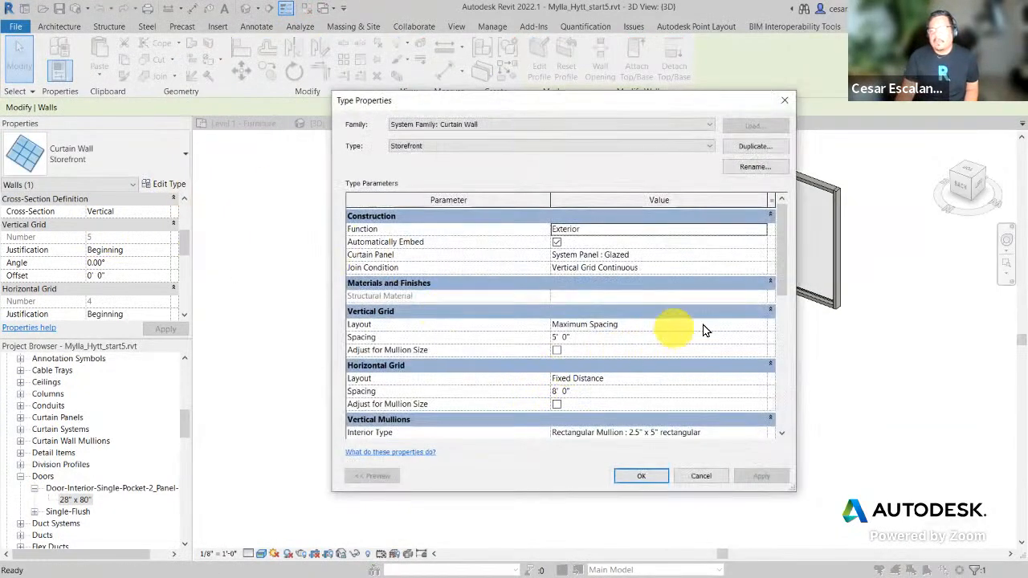
click(761, 325)
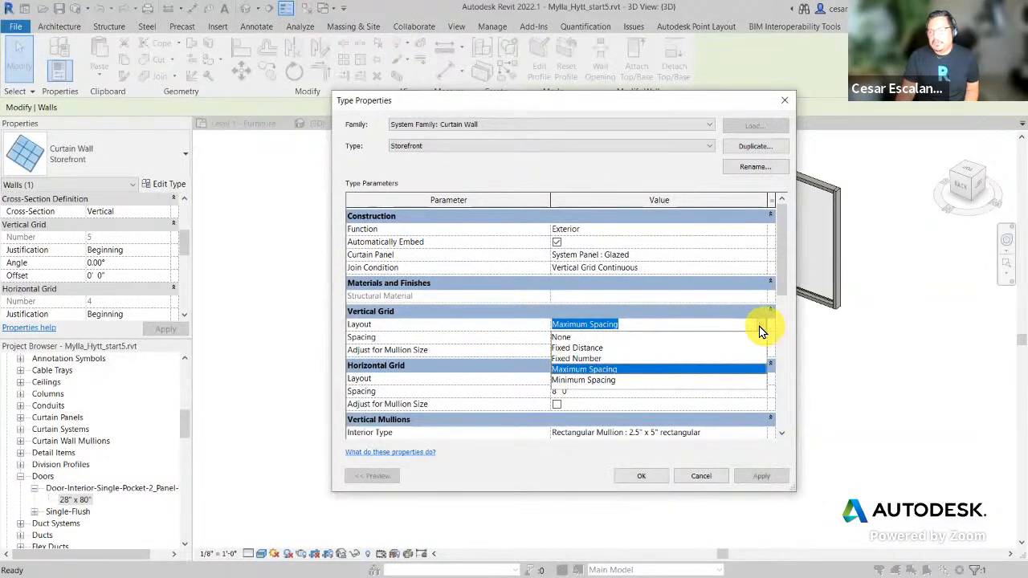
click(596, 358)
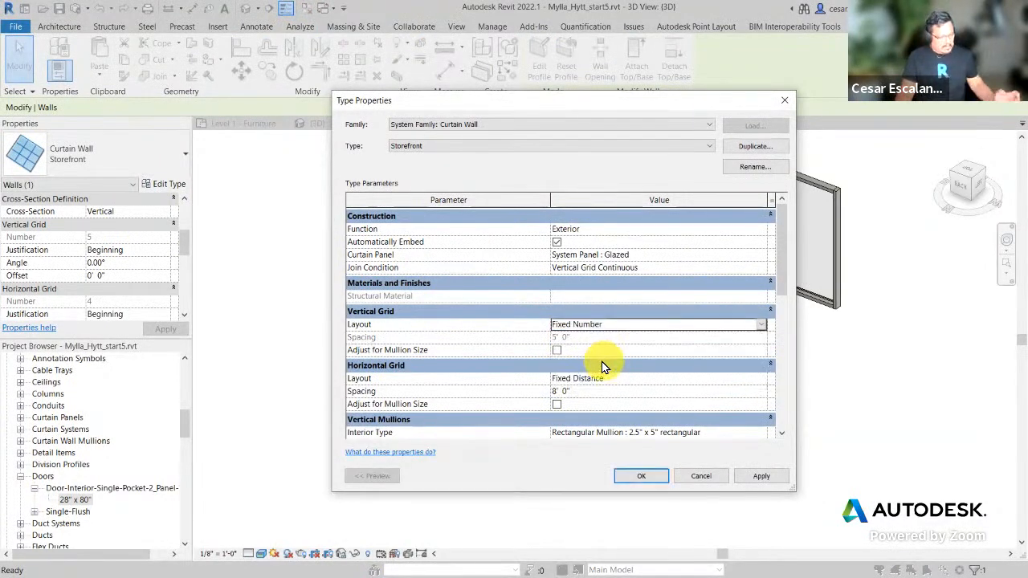
drag(536, 316, 622, 352)
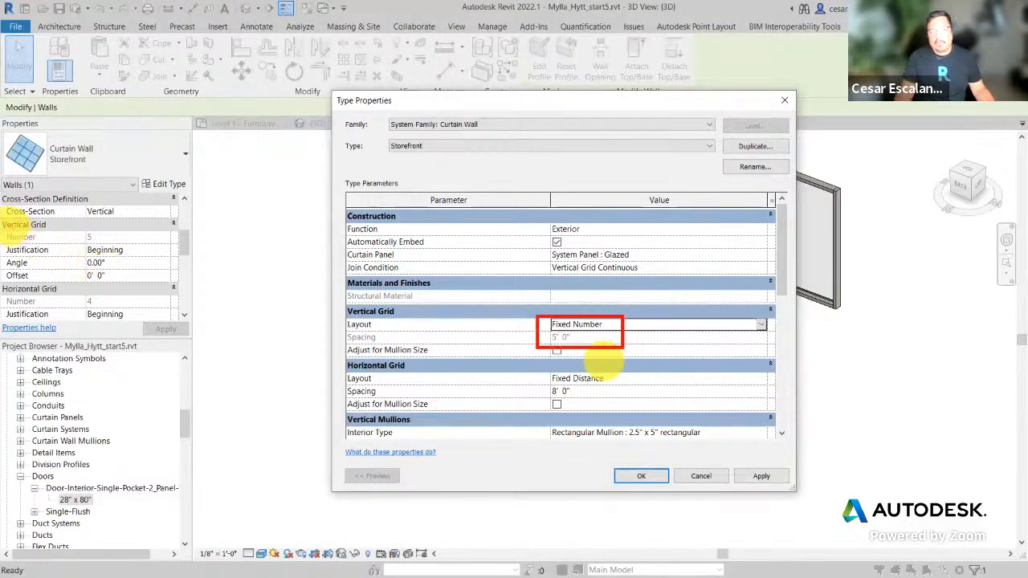
drag(6, 224, 123, 248)
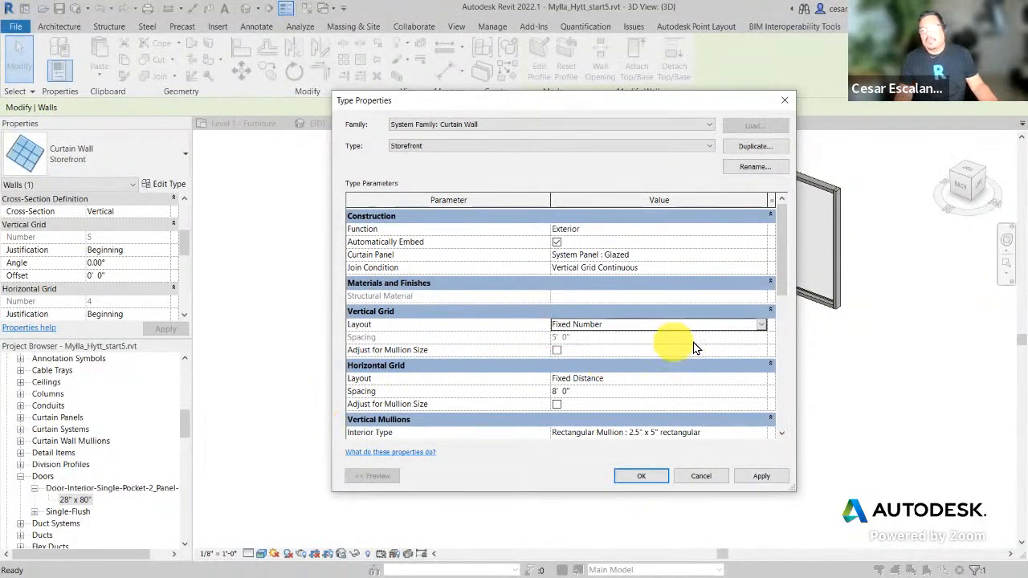
click(763, 327)
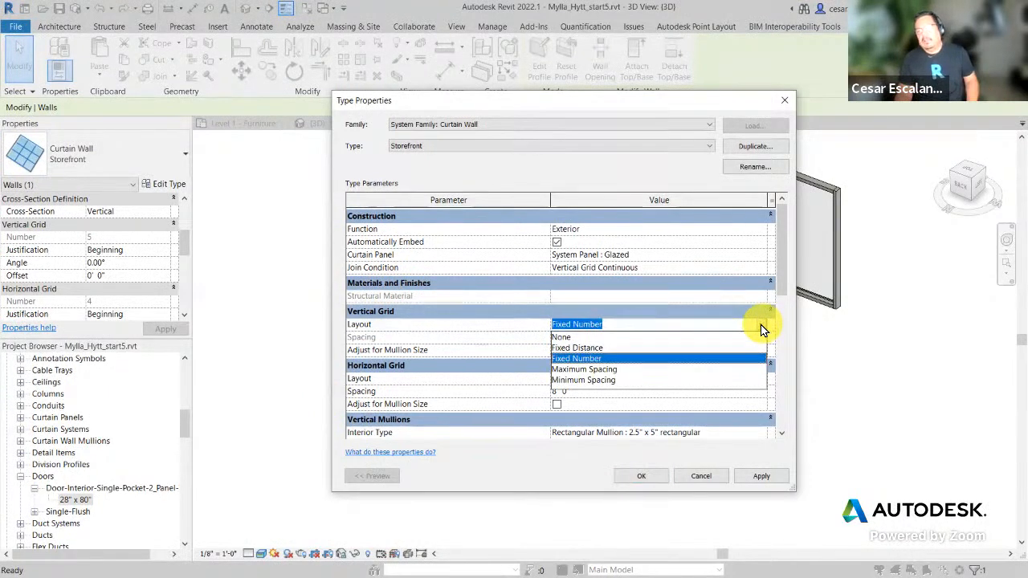
click(601, 370)
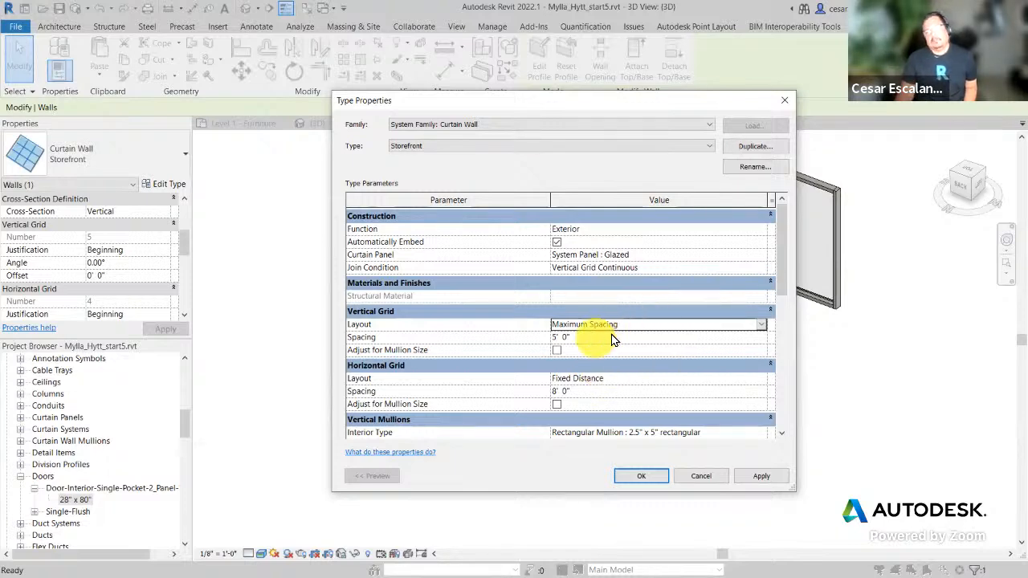
Step: Switch the Storefront vertical grid layout to Minimum Spacing and reposition the dialog to see the wall
click(760, 324)
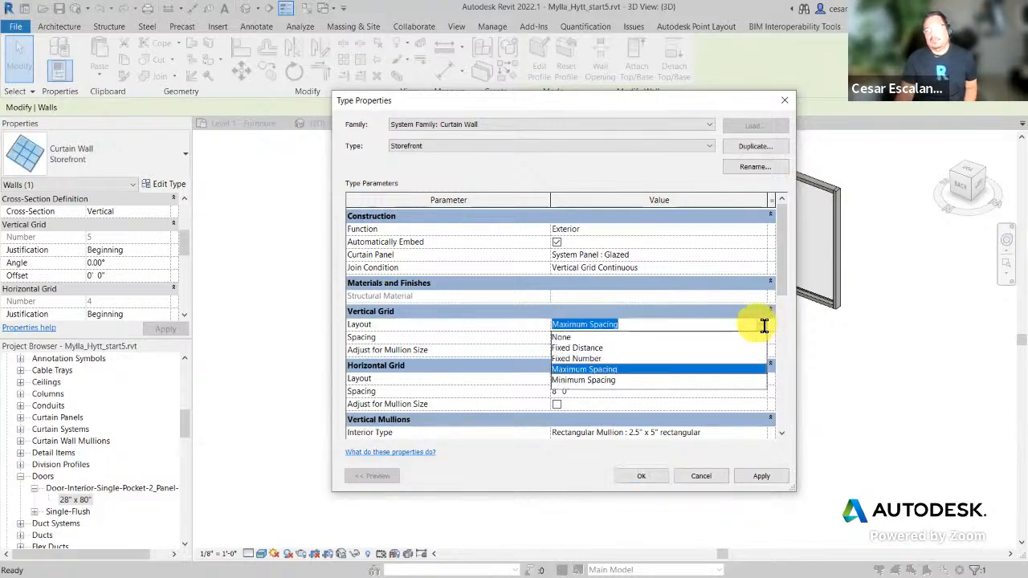
click(608, 381)
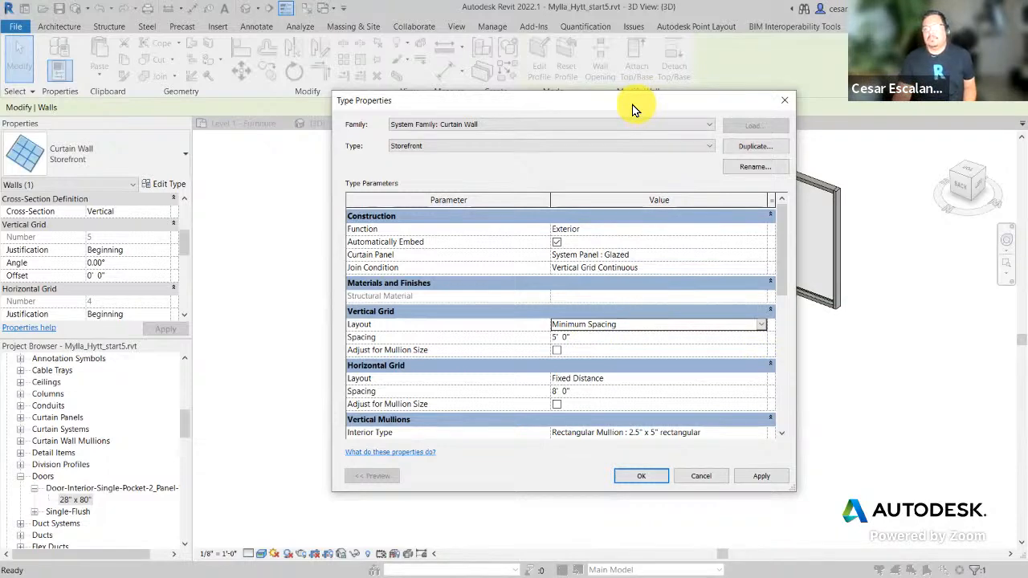
drag(631, 108, 392, 108)
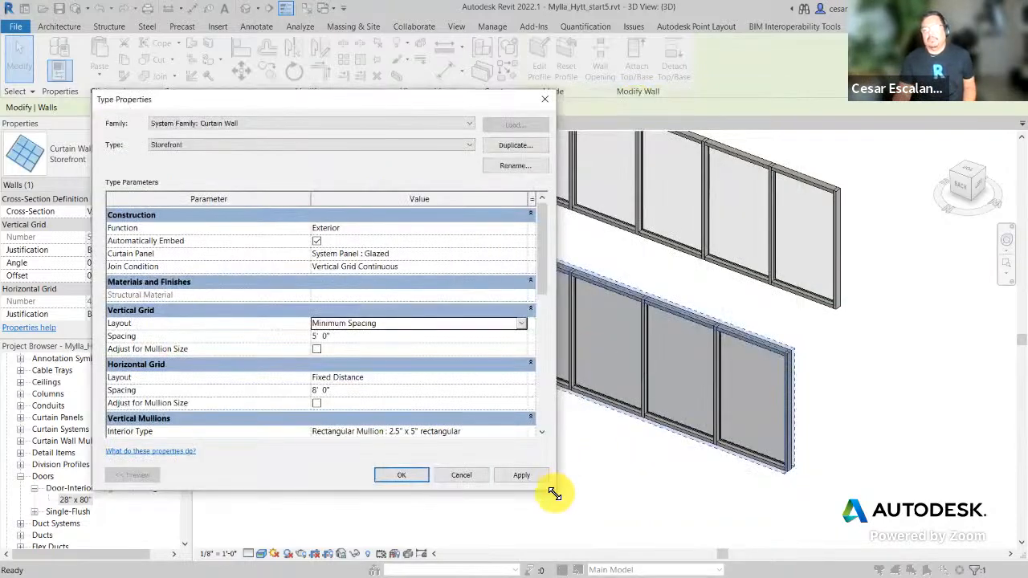
drag(554, 493, 362, 489)
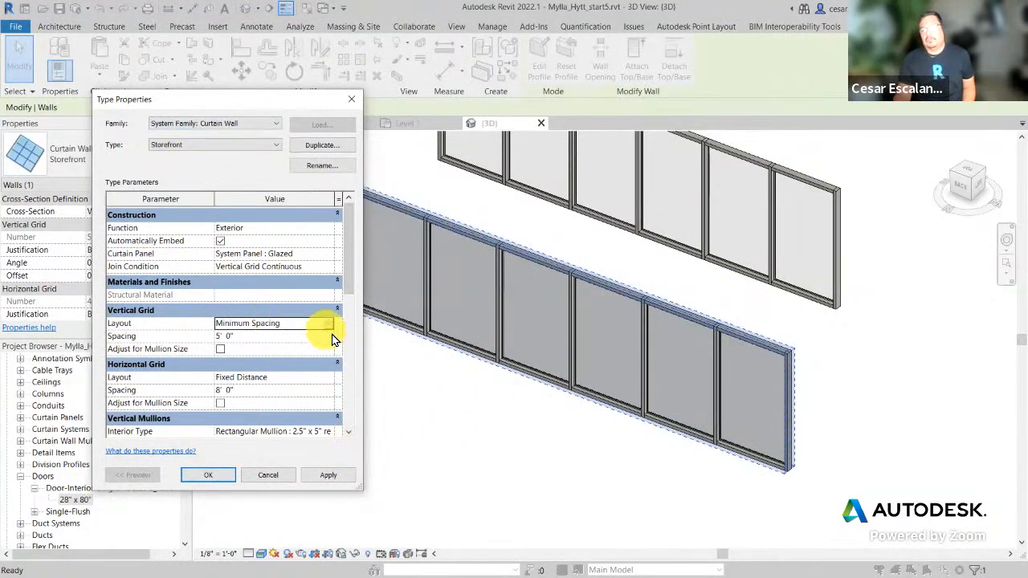
Step: Apply a 3' 0" vertical grid spacing, then change it to 6' 0" and apply again
click(265, 323)
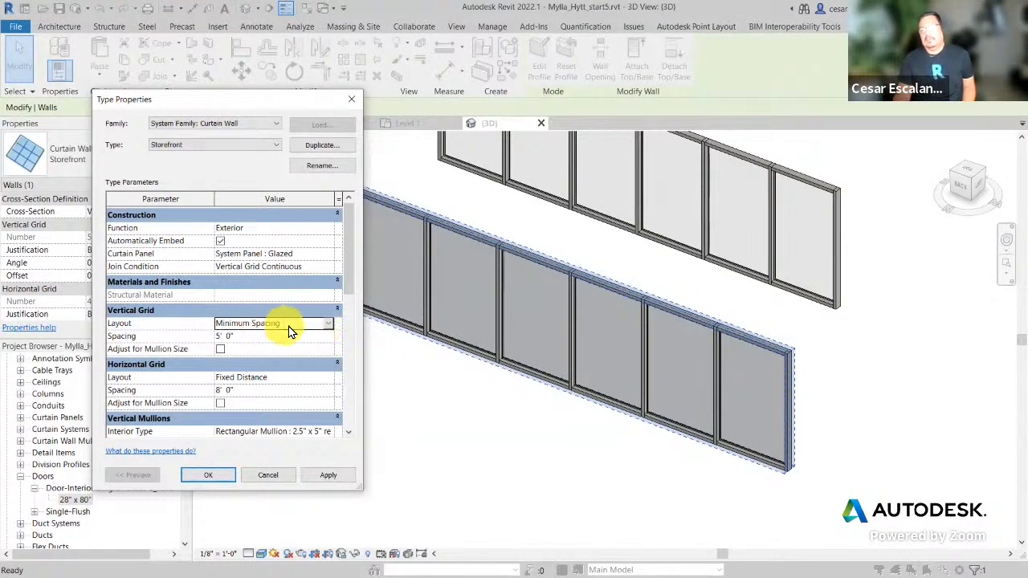
click(258, 340)
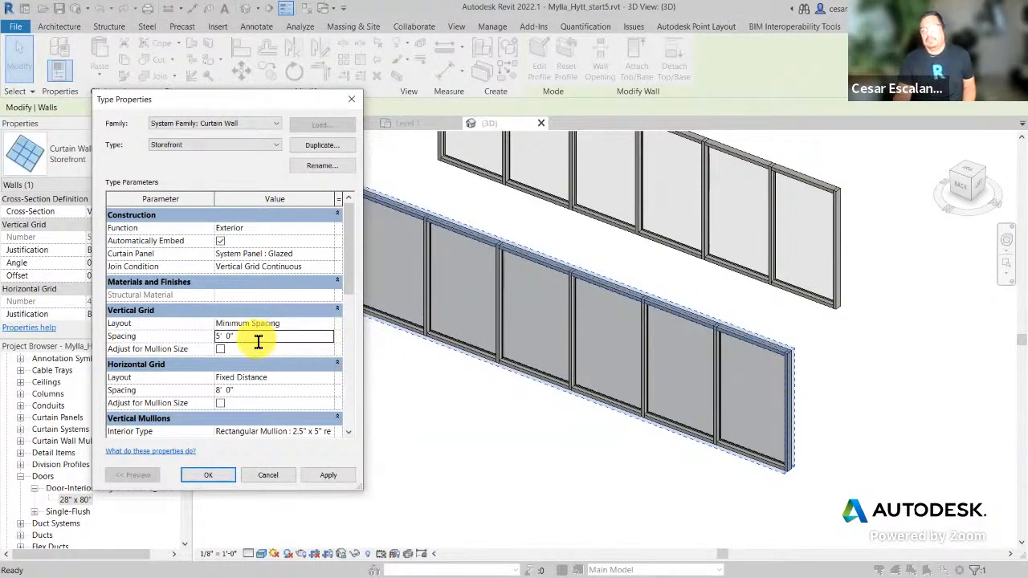
text(3)
click(328, 474)
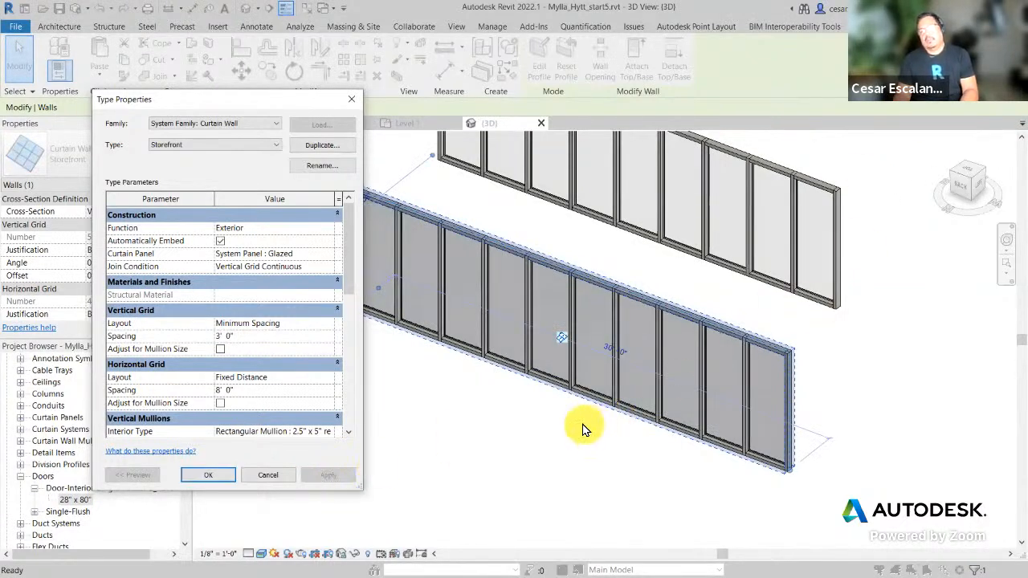
click(249, 338)
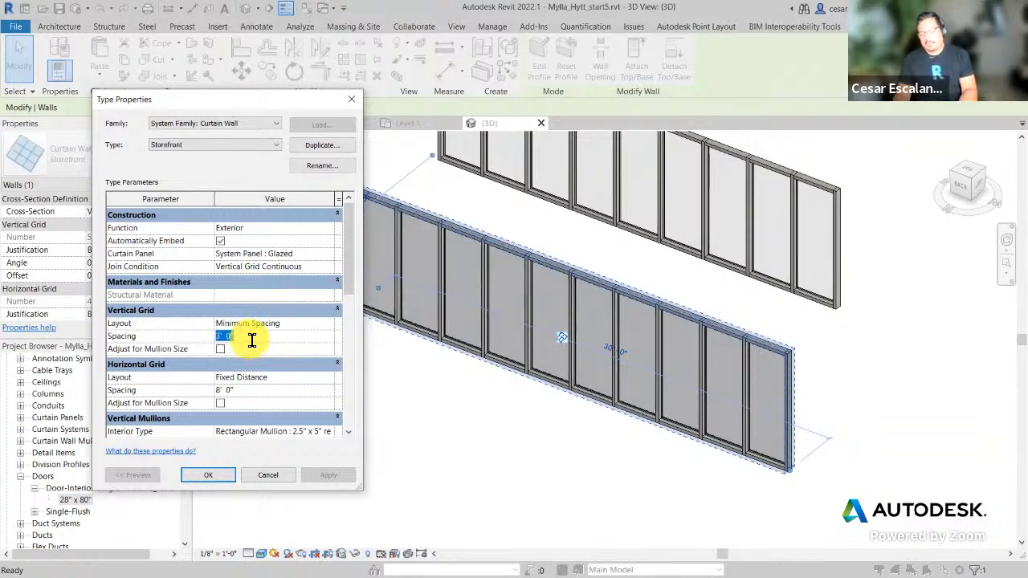
text(6)
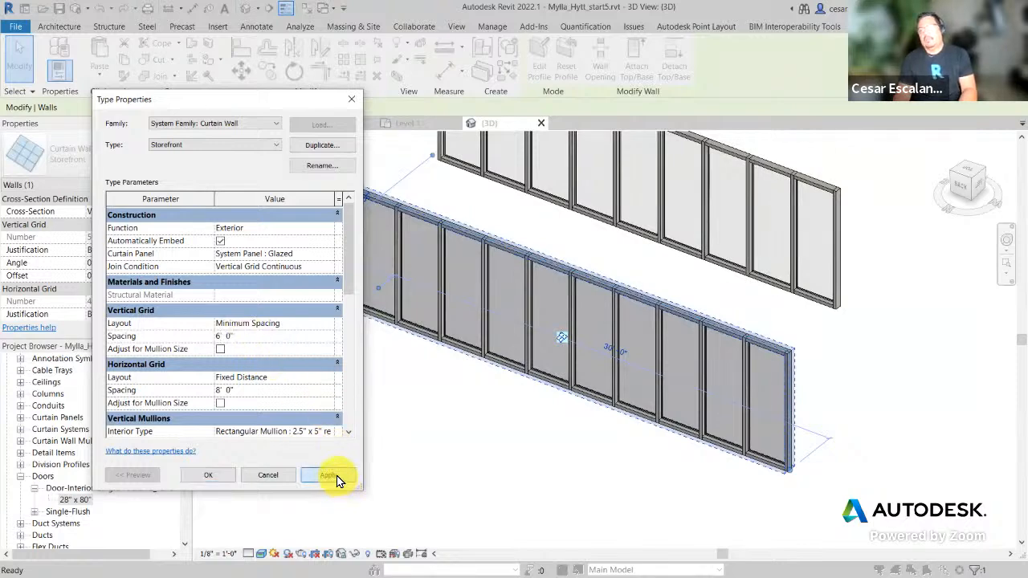
click(336, 475)
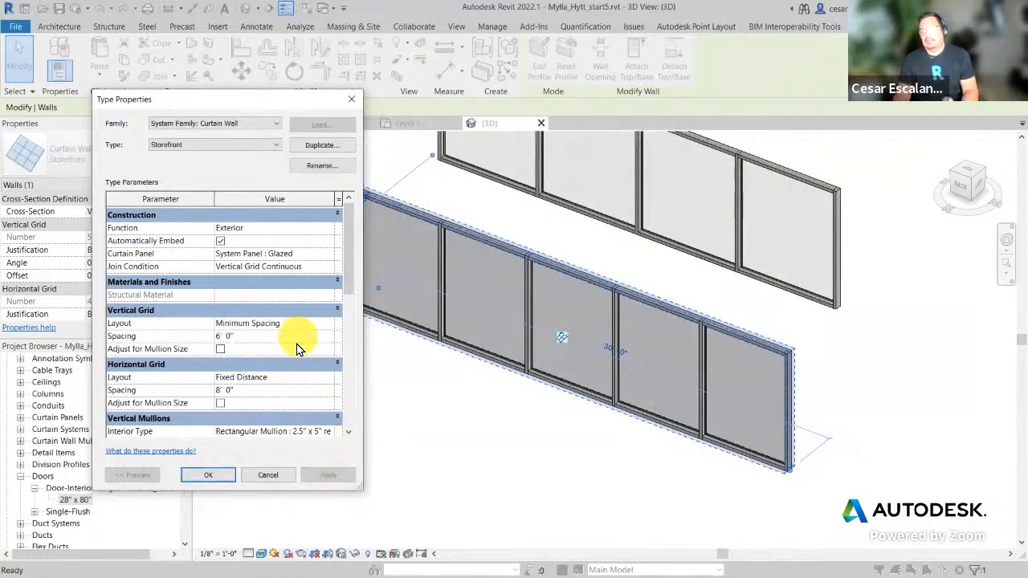
click(328, 323)
Step: Set the vertical grid layout to Fixed Distance with 2' 0" spacing and apply it
click(329, 324)
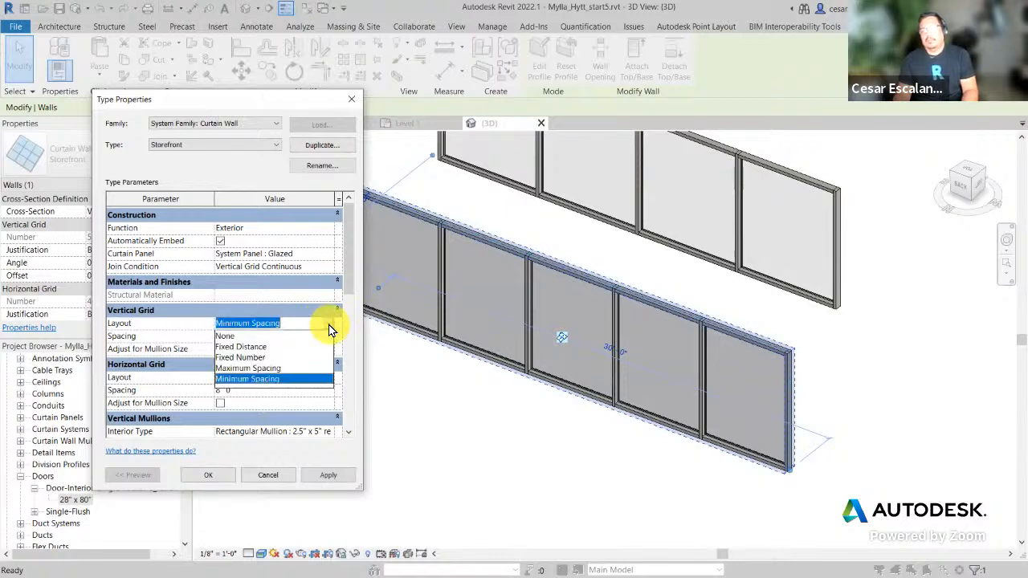
click(256, 348)
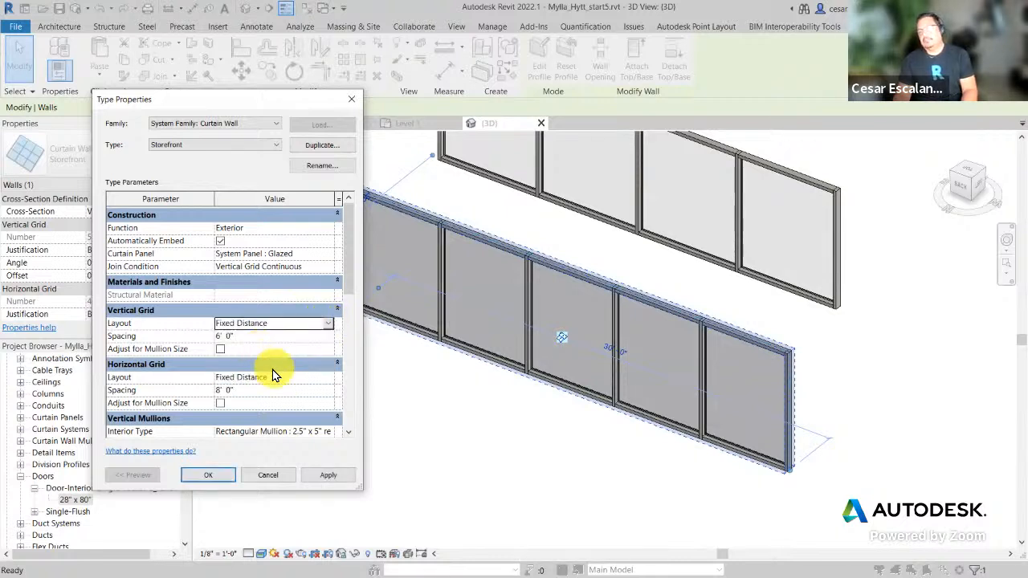
click(235, 339)
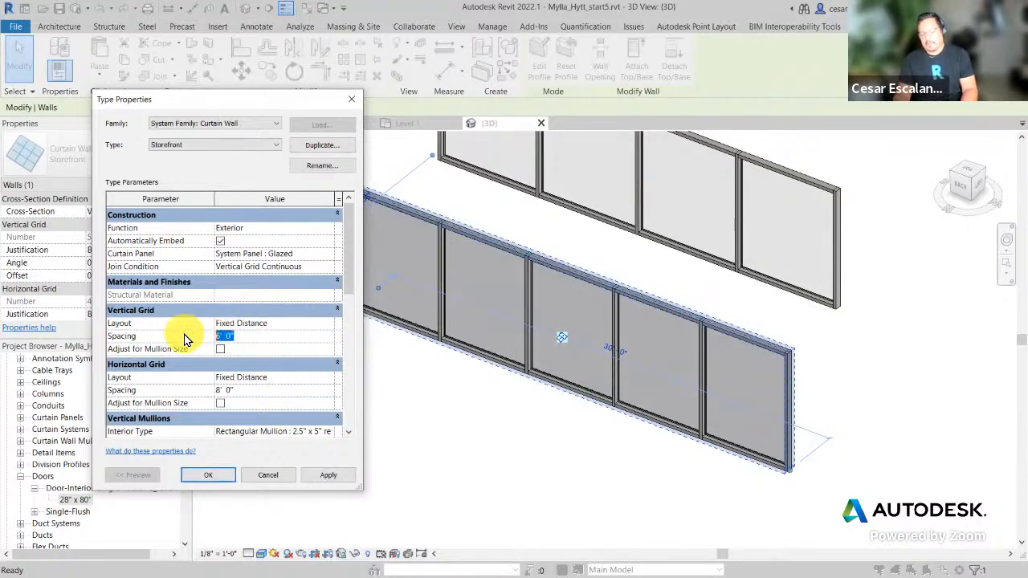
text(2)
click(331, 477)
click(338, 477)
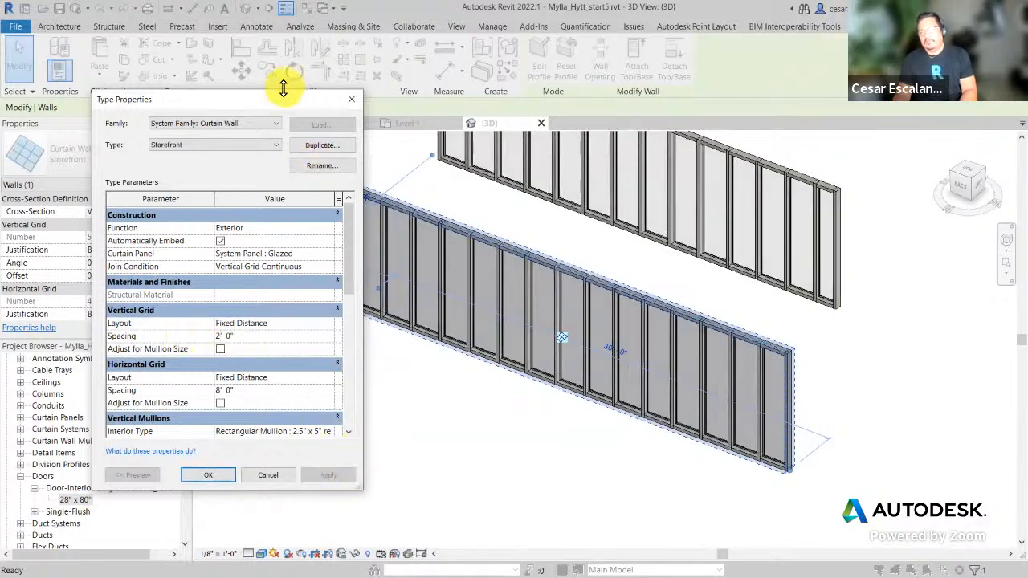
drag(273, 108, 249, 142)
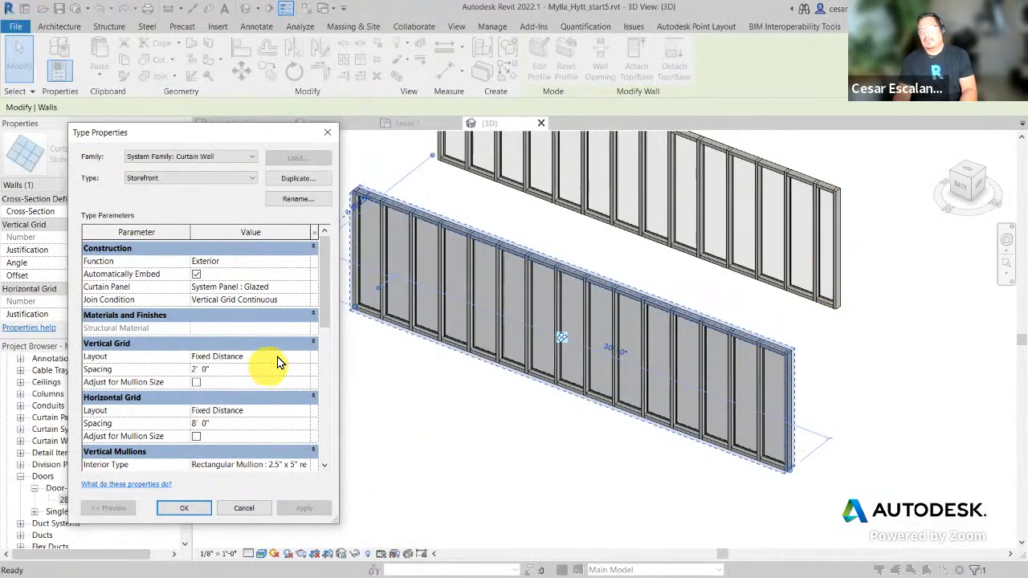
Step: Change the spacing to 4' 0", switch to Maximum Spacing, apply, and accept the type changes
click(251, 372)
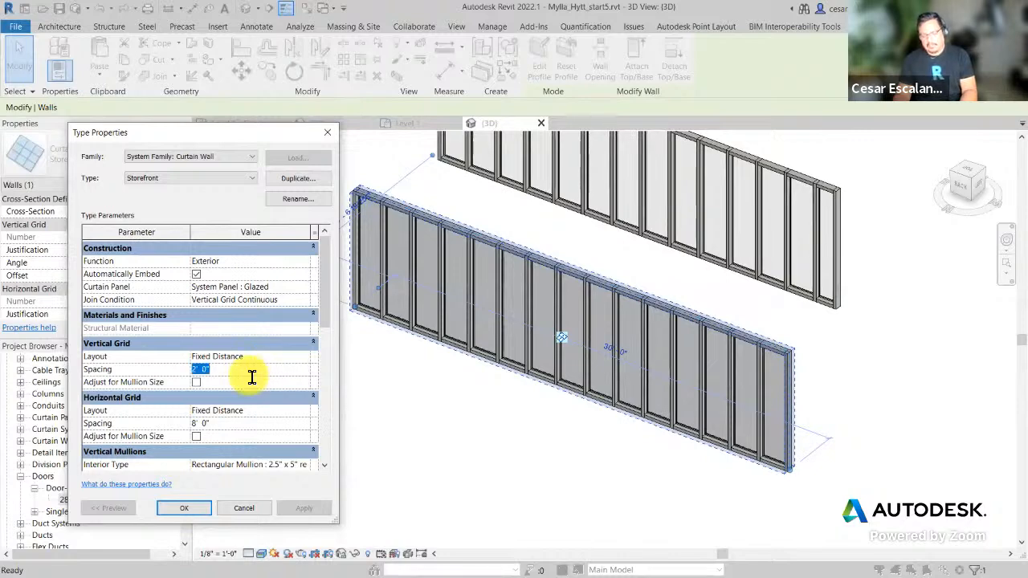
text(4)
click(302, 508)
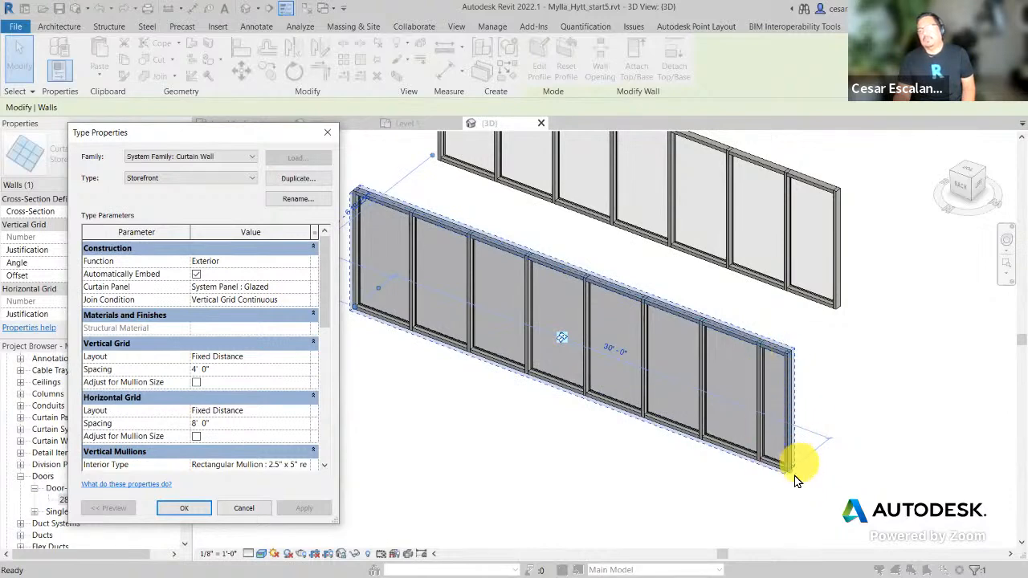
click(305, 357)
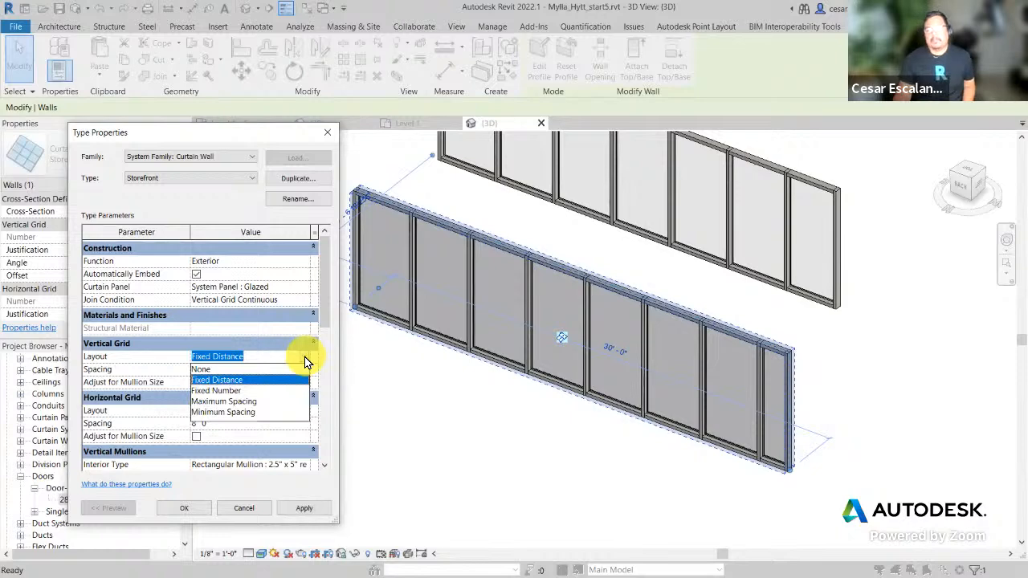
click(249, 402)
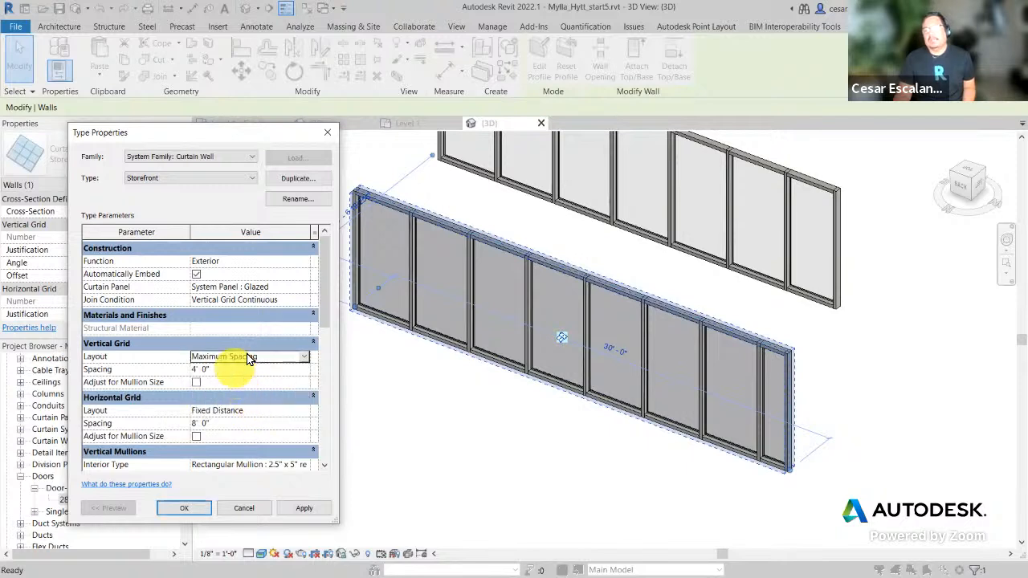
click(220, 369)
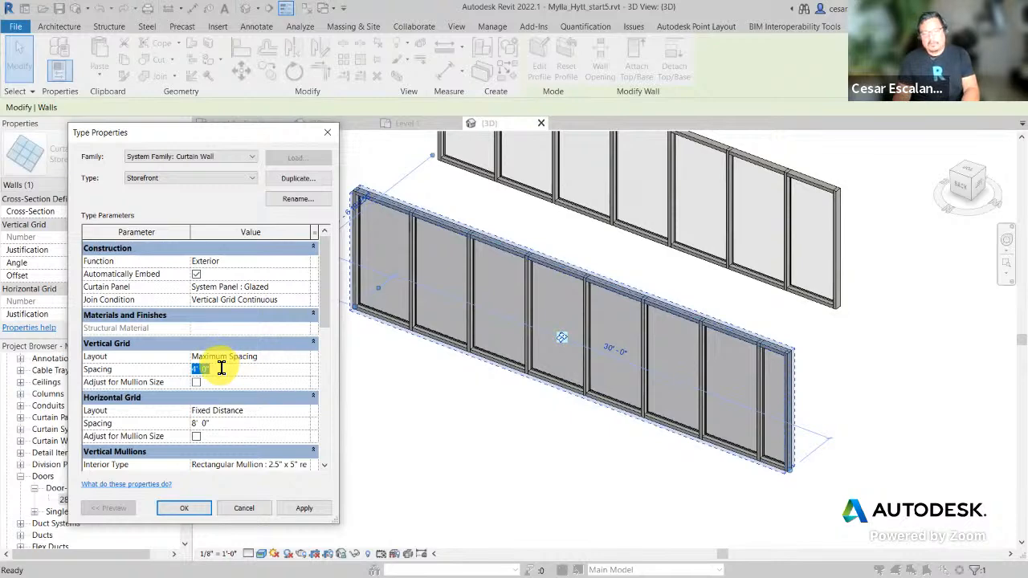
click(321, 513)
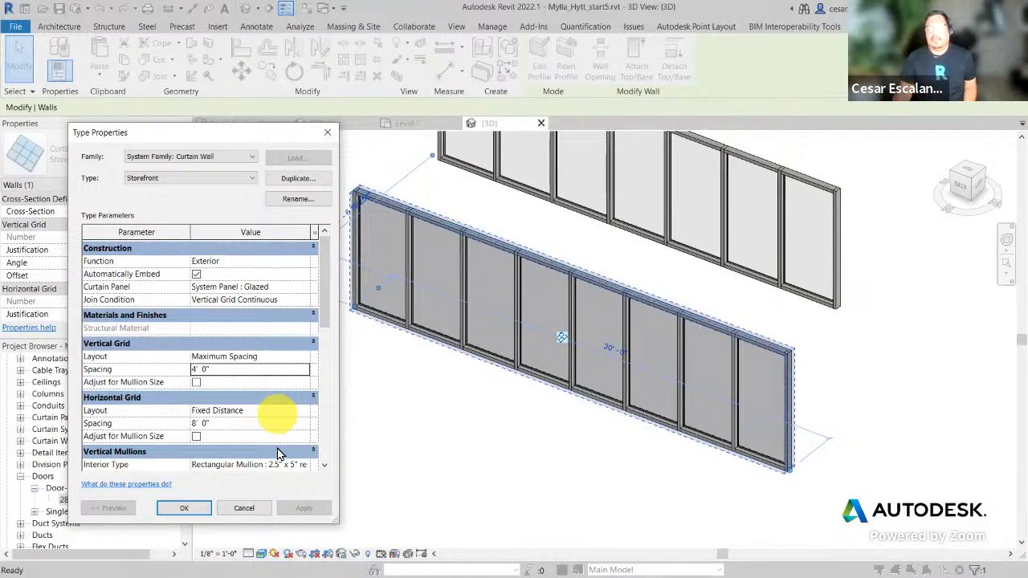
click(184, 508)
Step: Deselect the wall and start a new wall without saving, bringing up the wall type list
click(523, 463)
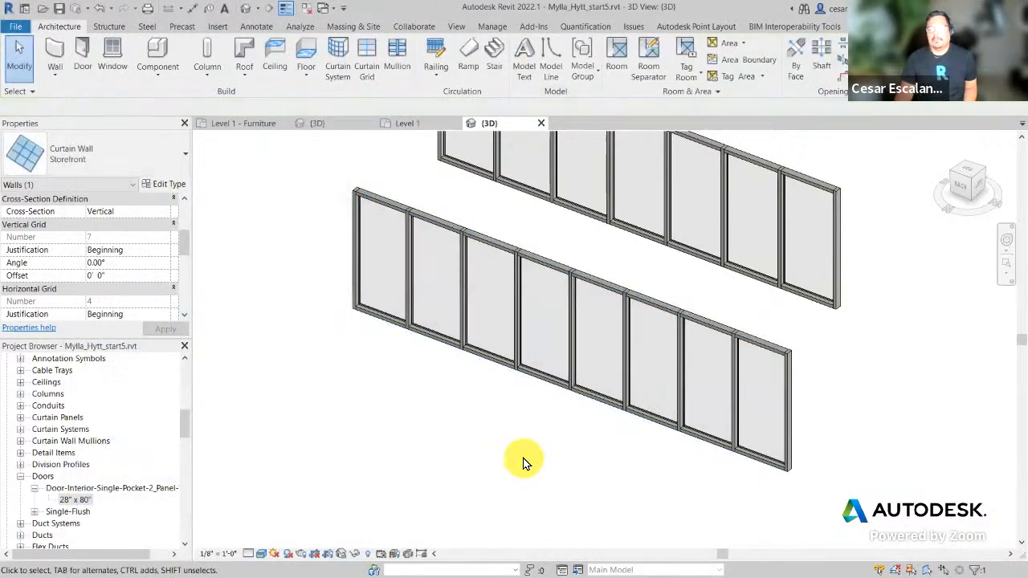
scroll(530, 462, down, 3)
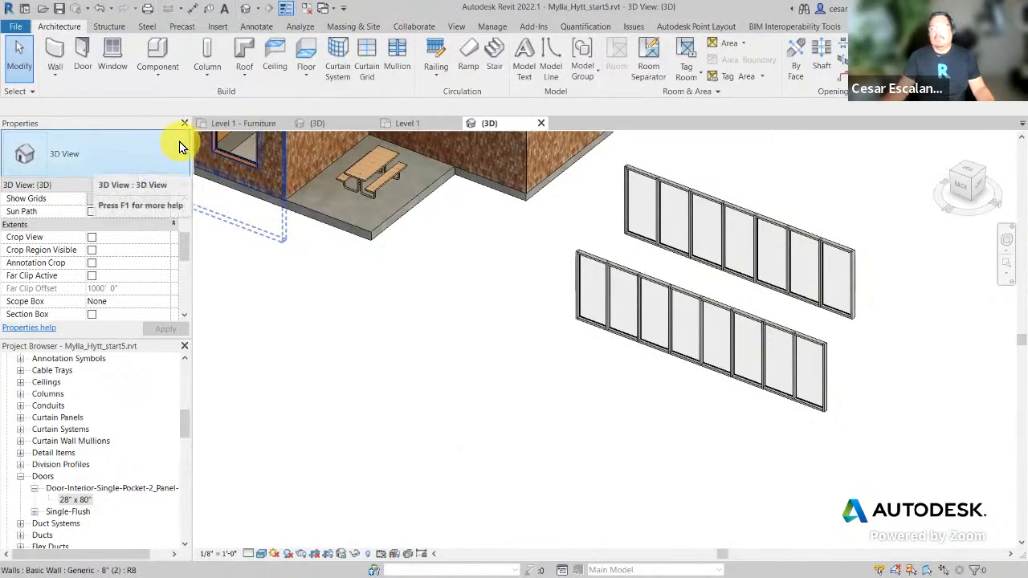
click(62, 50)
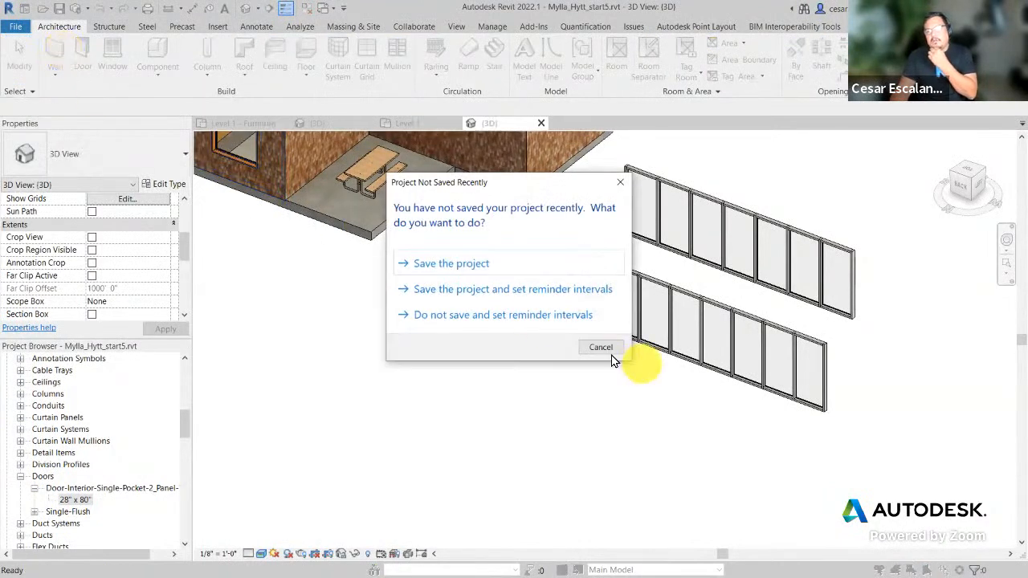
click(602, 347)
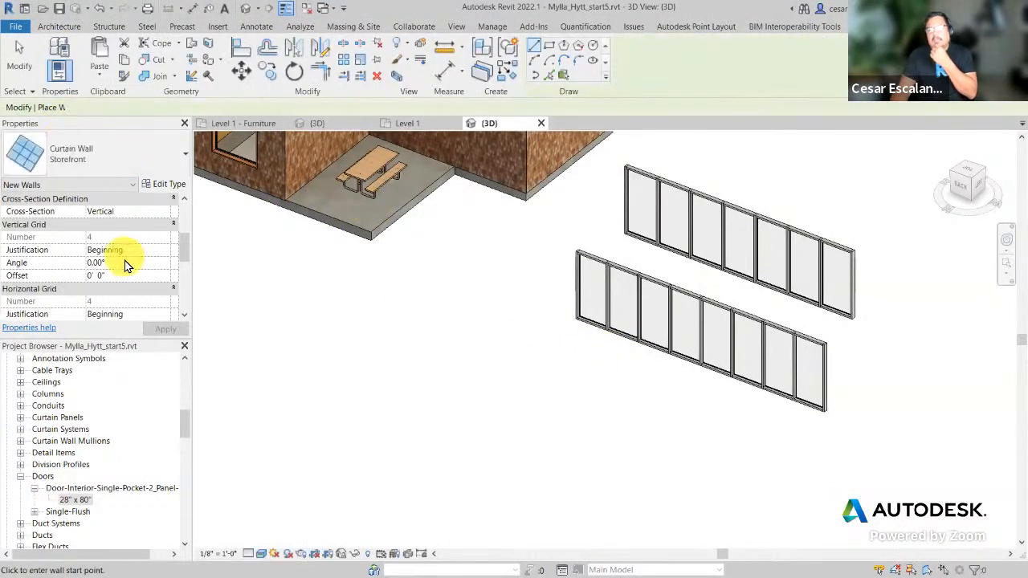
click(122, 152)
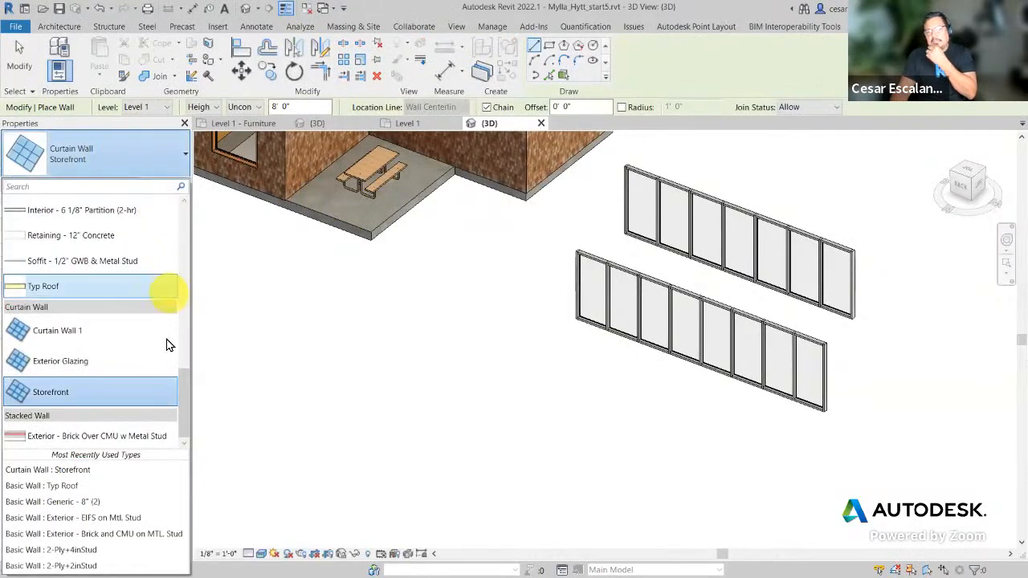
Step: Choose Curtain Wall 1, note 'W1 = Manual method of creating CW', and restart wall placement
click(91, 336)
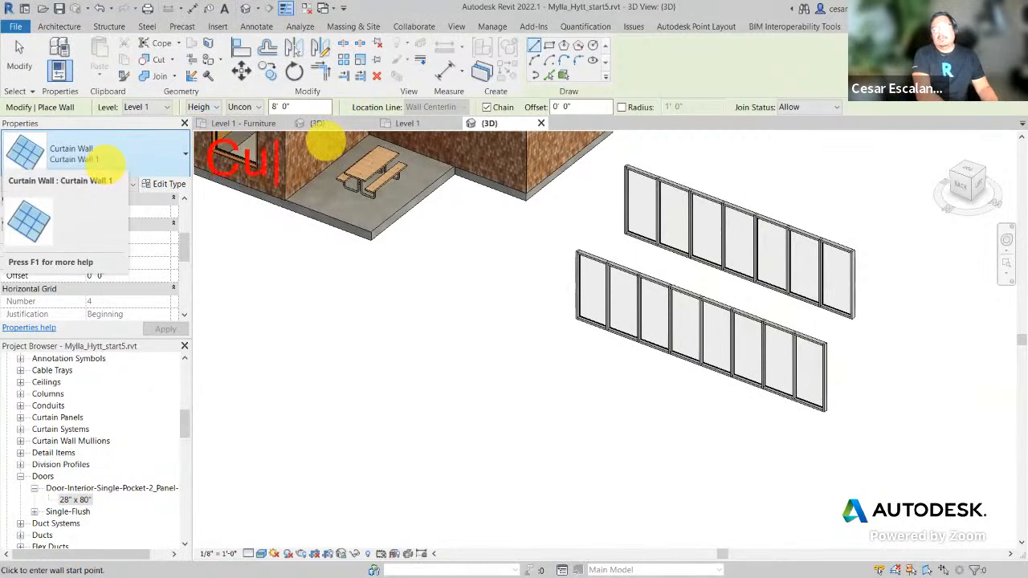
key(BackSpace)
text(W1 = )
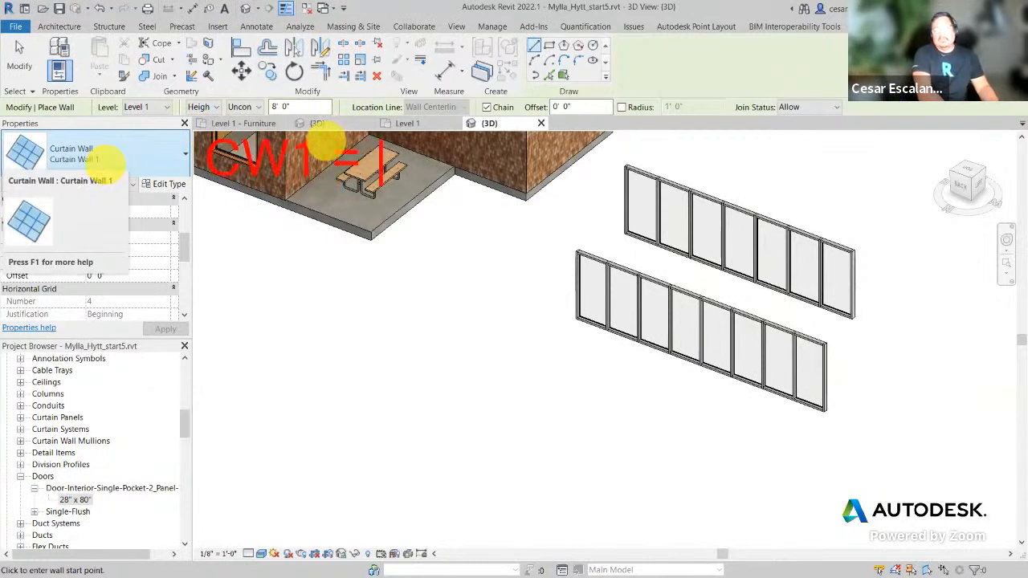
text(Manual method of)
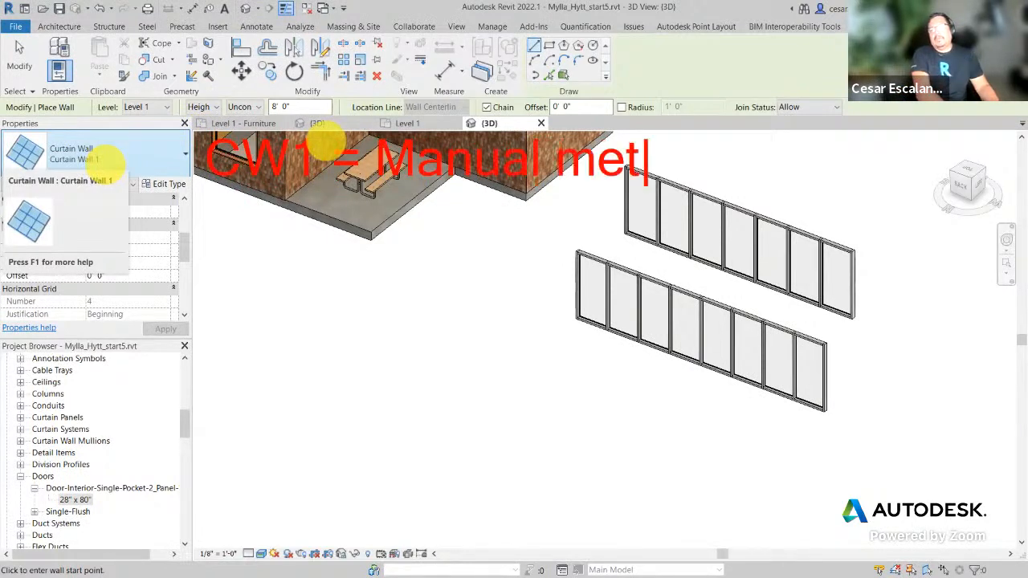
key(Return)
text(creating CW)
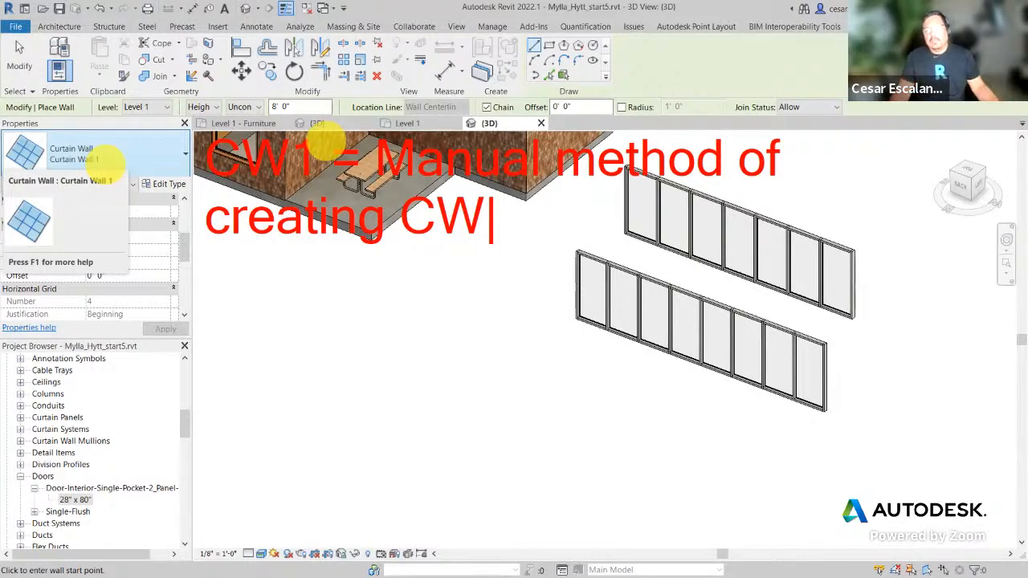
key(Escape)
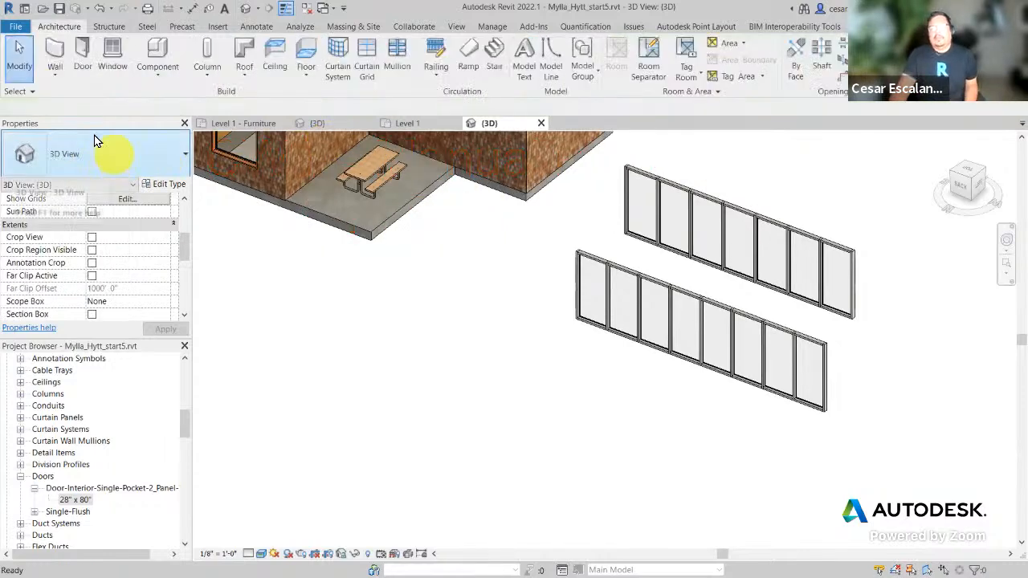
click(59, 50)
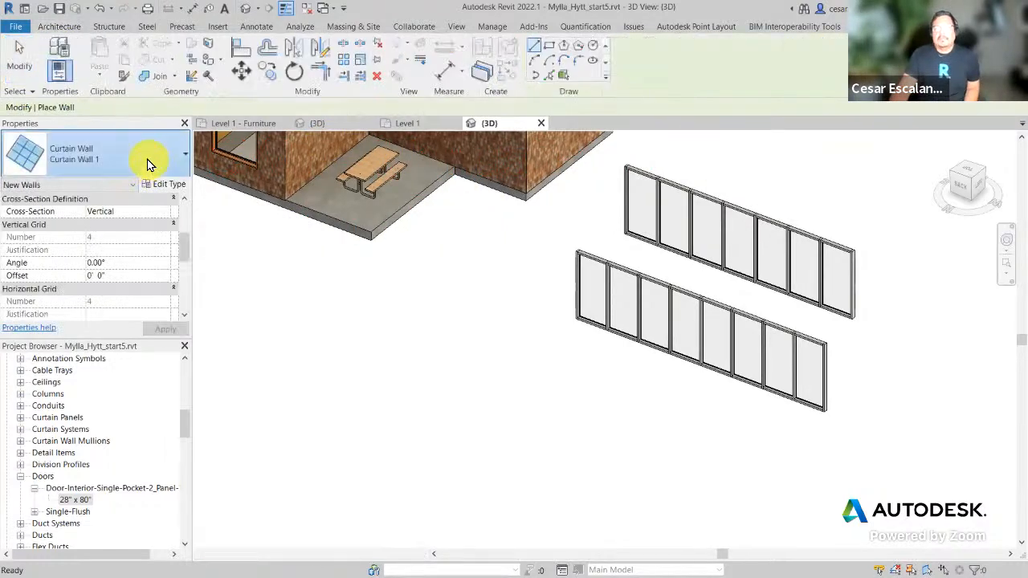
Step: Draw a 22'-0" wall of the Curtain Wall 1 type
click(147, 158)
click(147, 158)
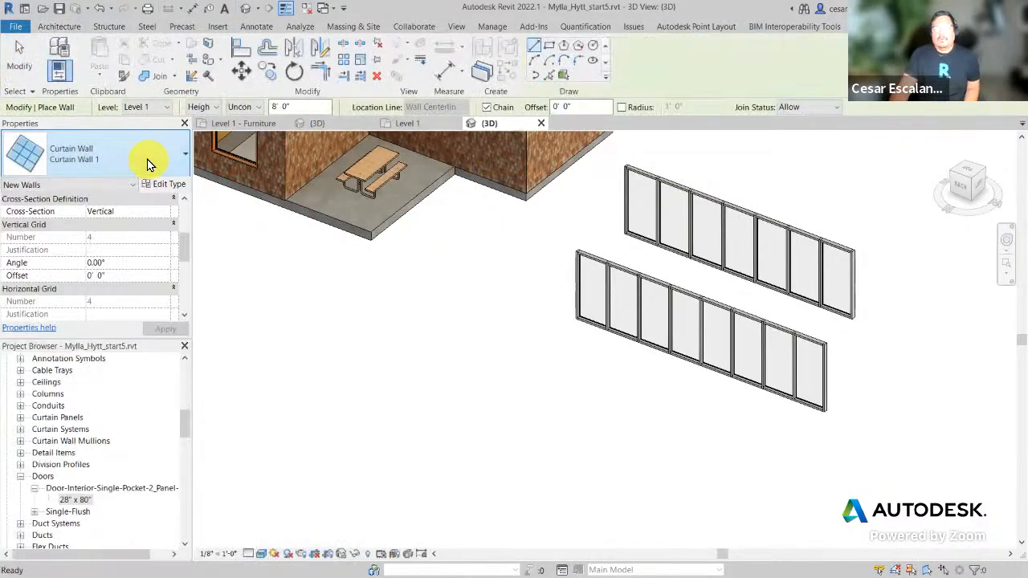
click(452, 401)
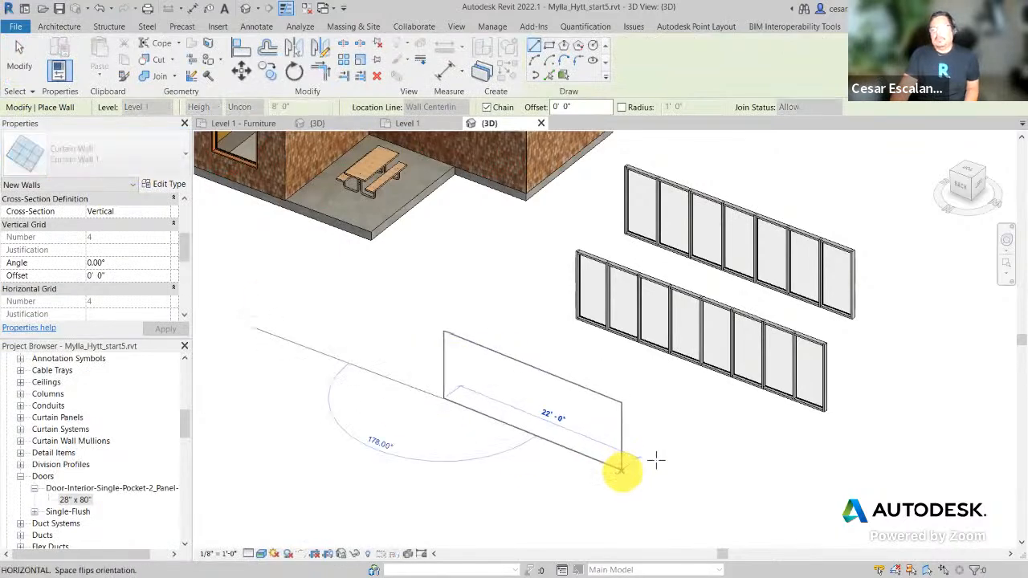
click(621, 468)
key(Escape)
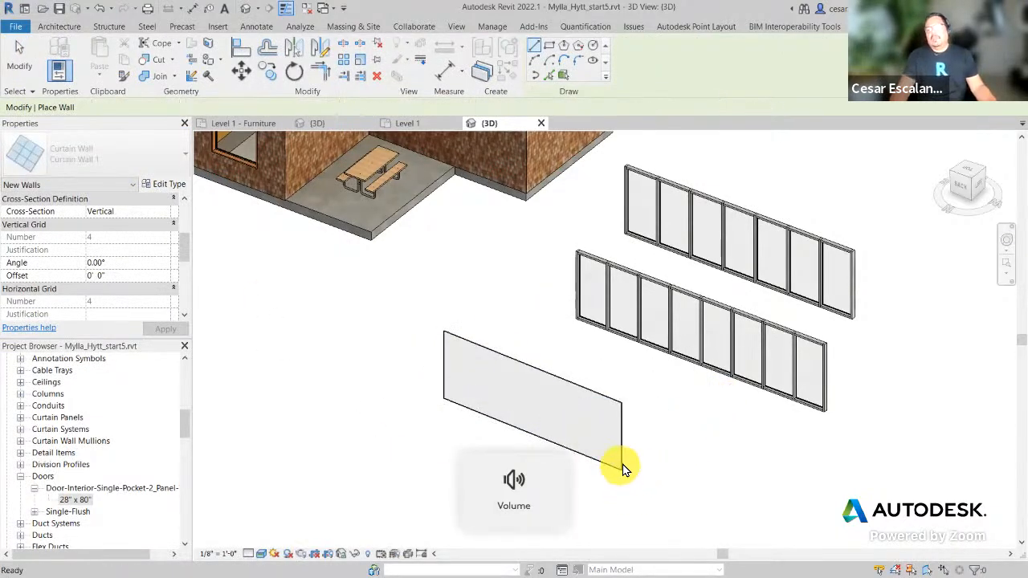
scroll(624, 468, up, 2)
key(Escape)
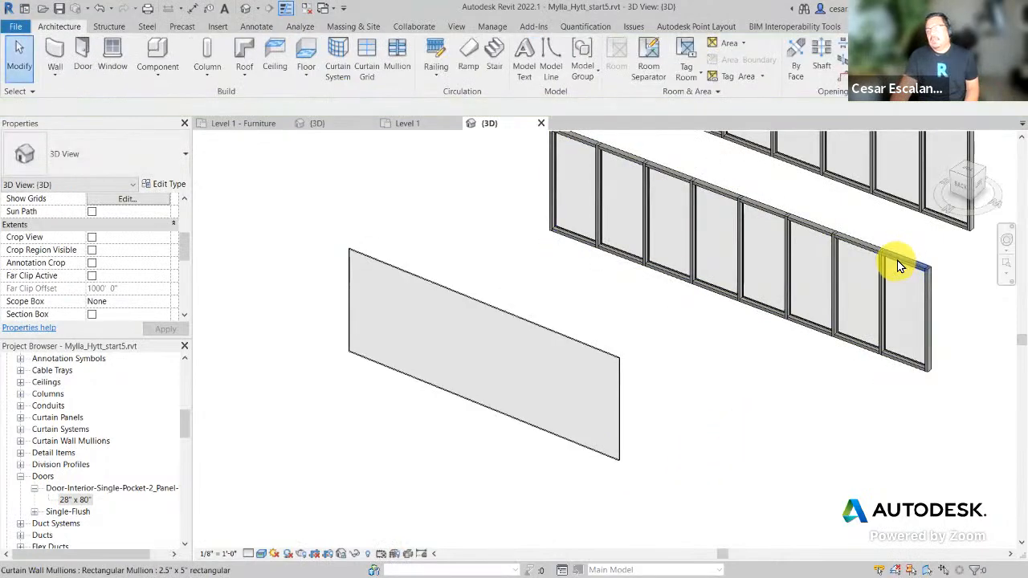
Step: Frame both walls, review Curtain Wall 1's type settings unchanged, then zoom in on its end
click(931, 312)
shift+middle_drag(931, 313, 601, 310)
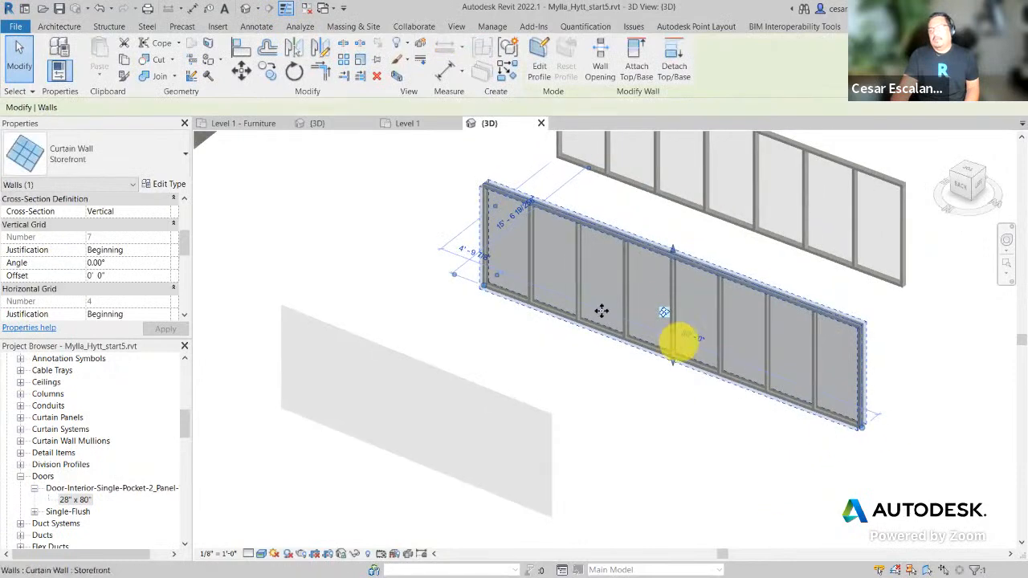
middle_drag(647, 458, 725, 401)
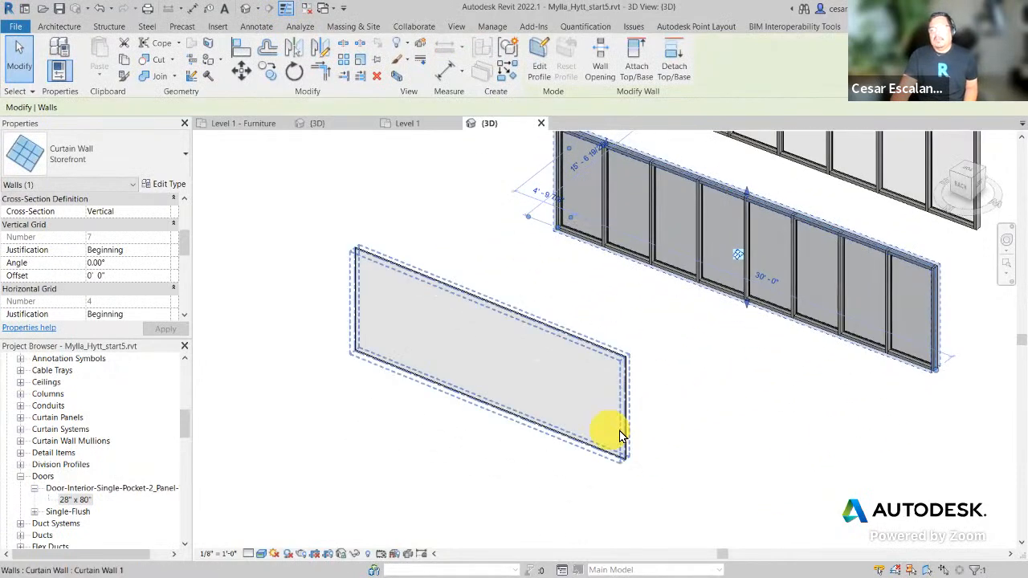
click(620, 434)
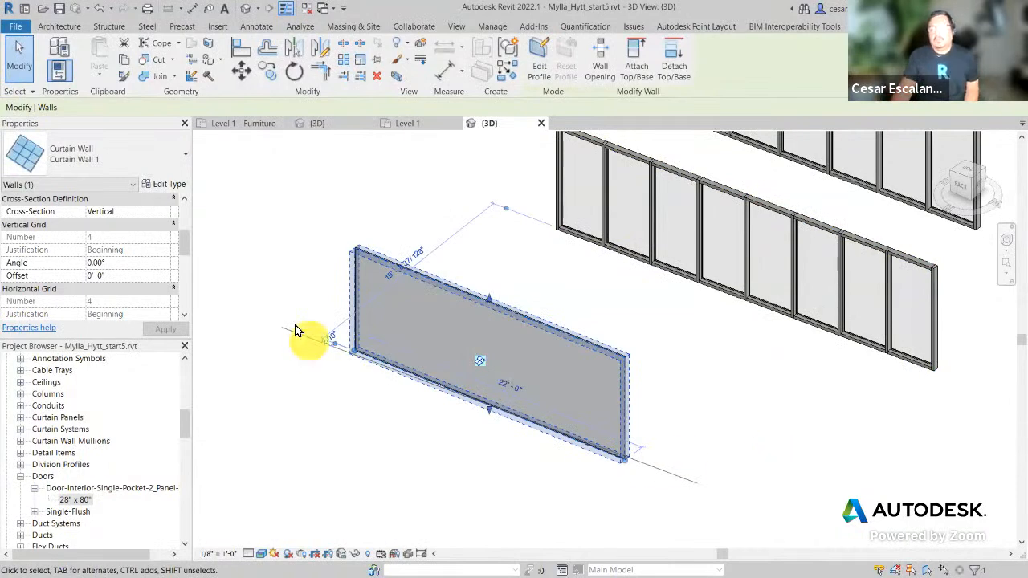
click(178, 191)
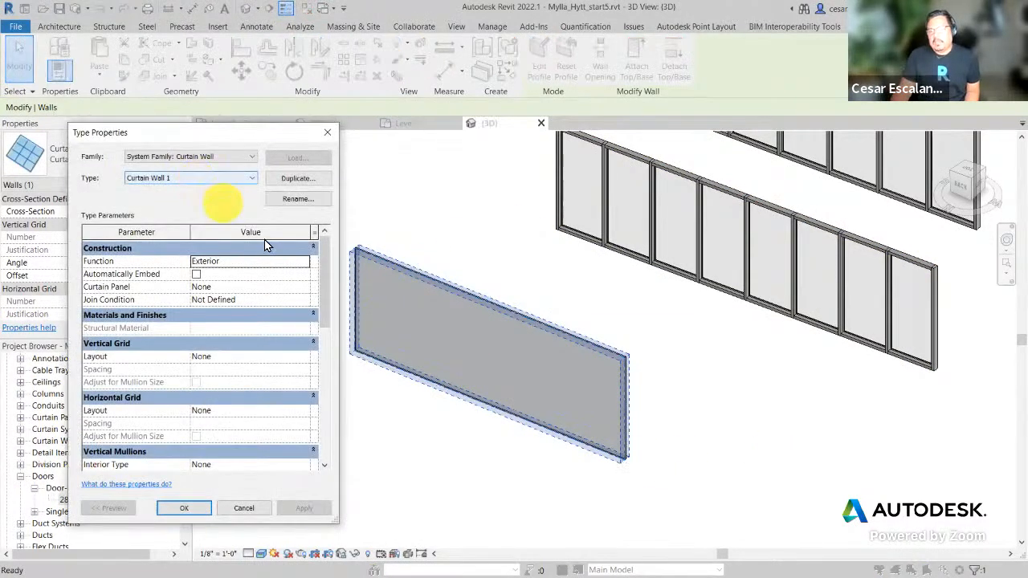
drag(323, 312, 338, 291)
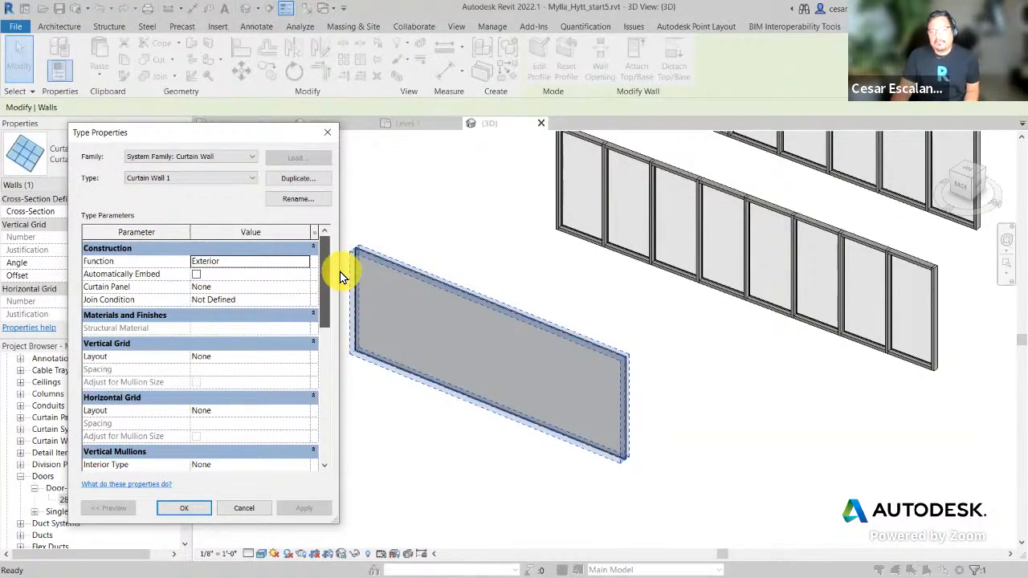
click(328, 132)
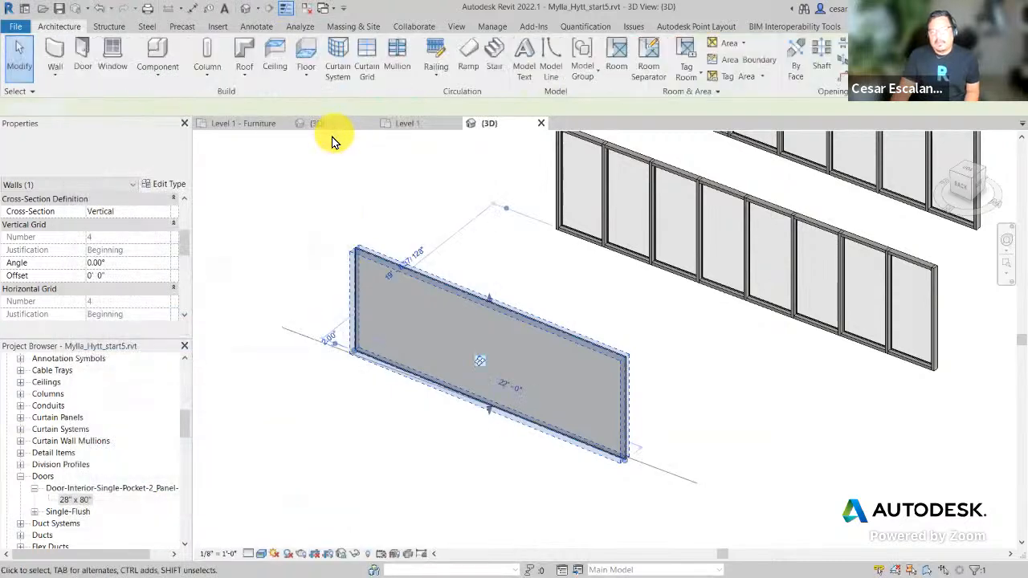
click(426, 296)
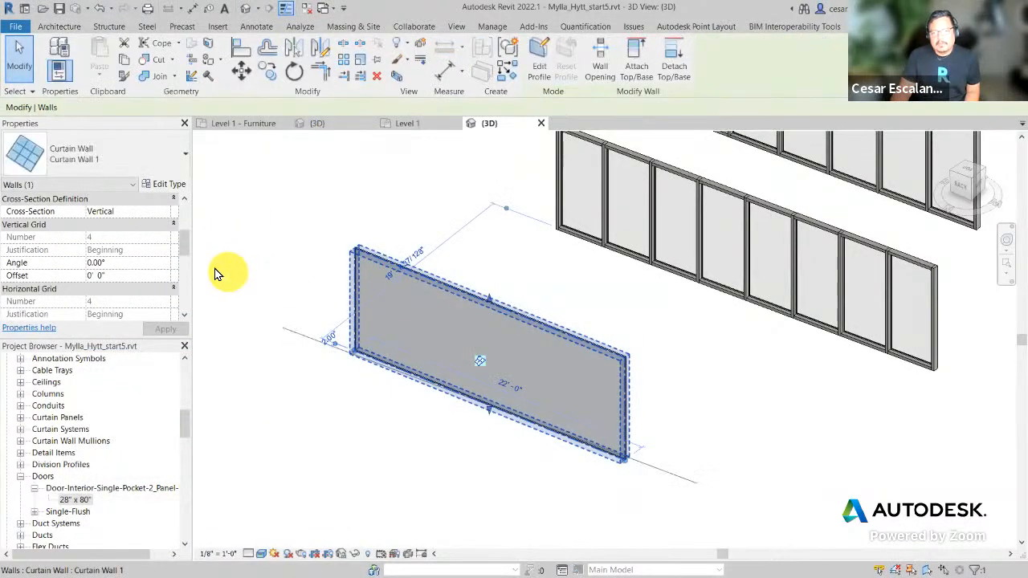
click(573, 516)
scroll(646, 367, up, 5)
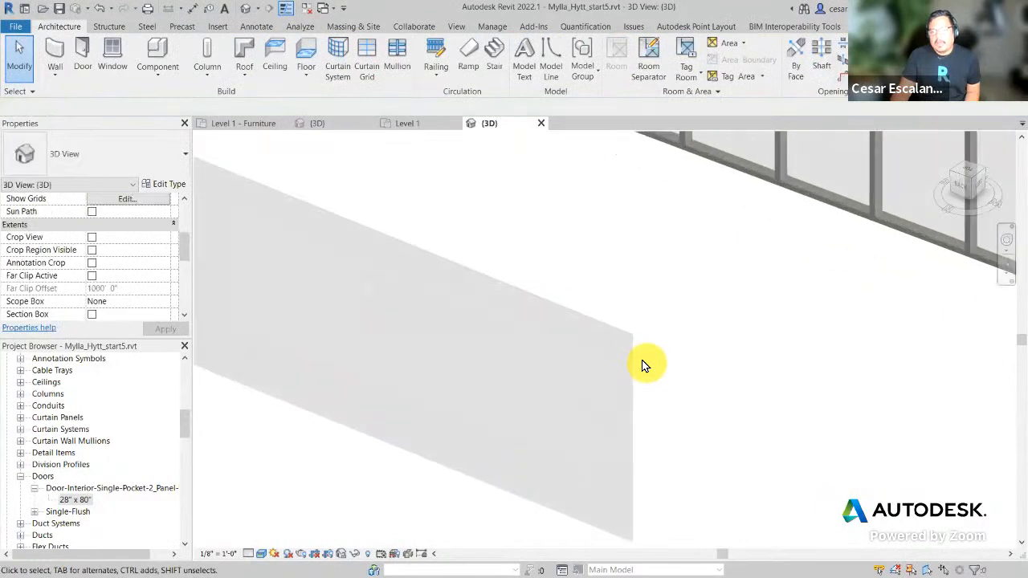
key(Tab)
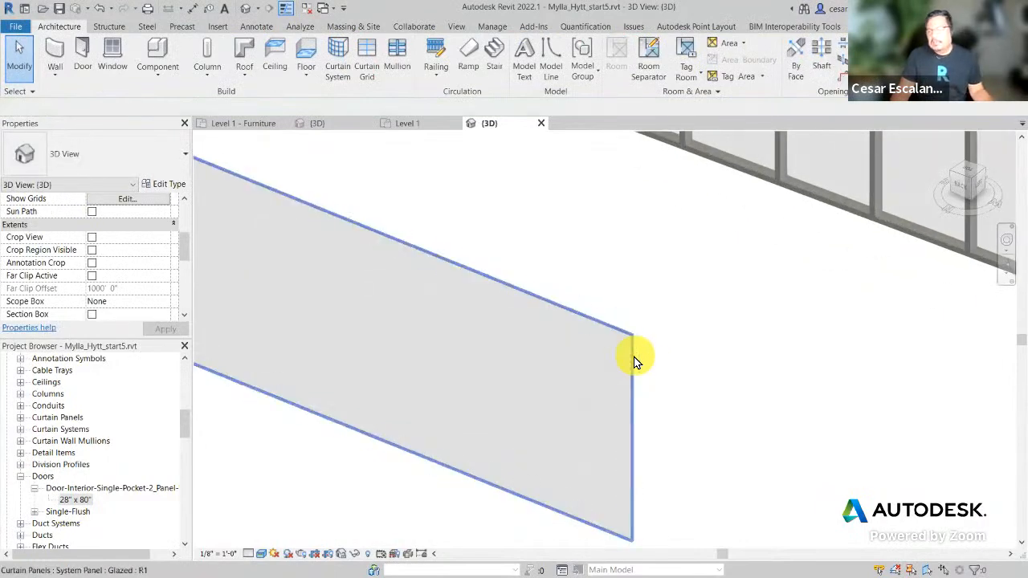
click(634, 356)
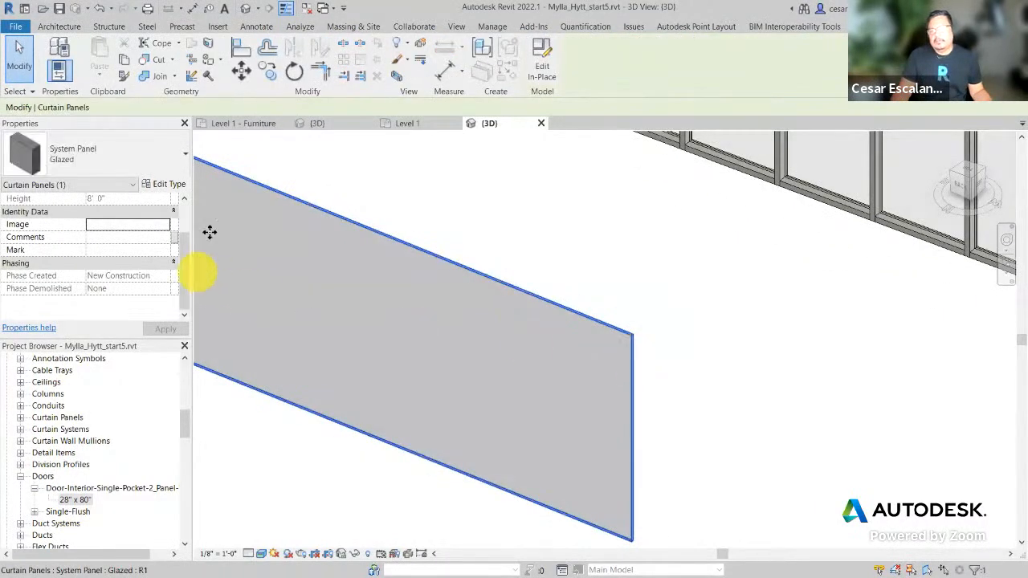
click(166, 185)
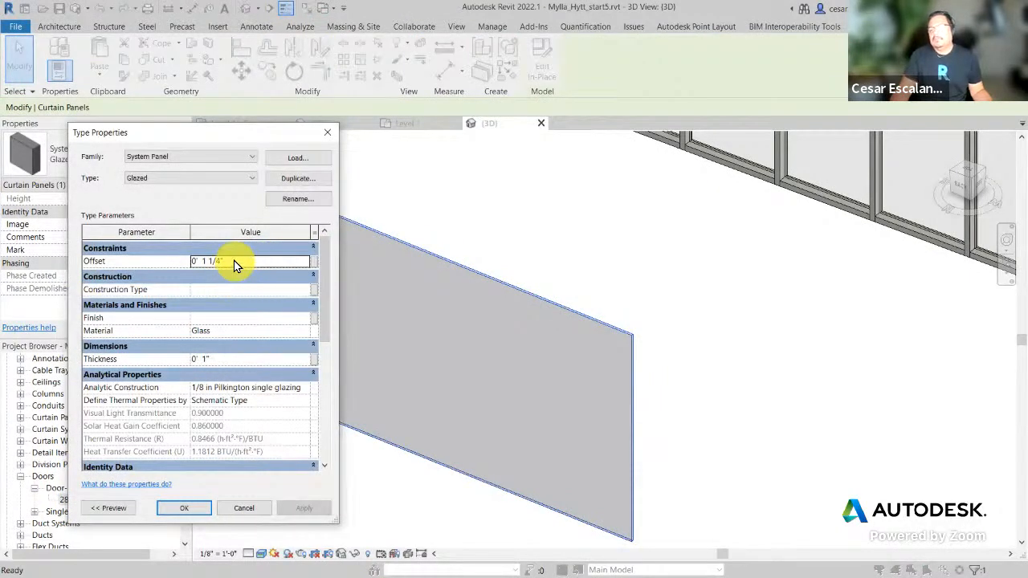
click(244, 507)
click(790, 413)
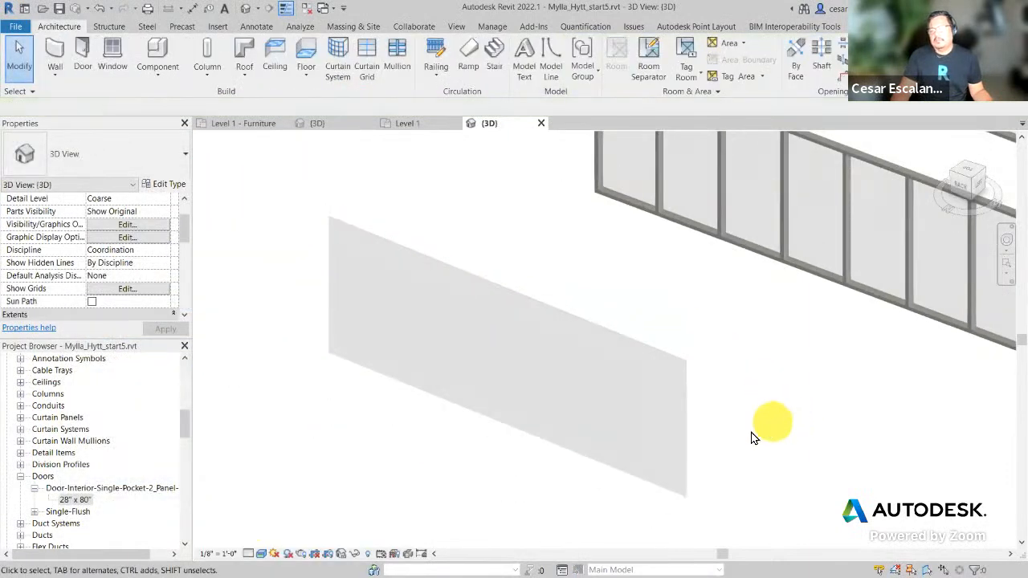
Step: Review Curtain Wall 1's properties, then launch the Curtain Grid tool on it
click(683, 371)
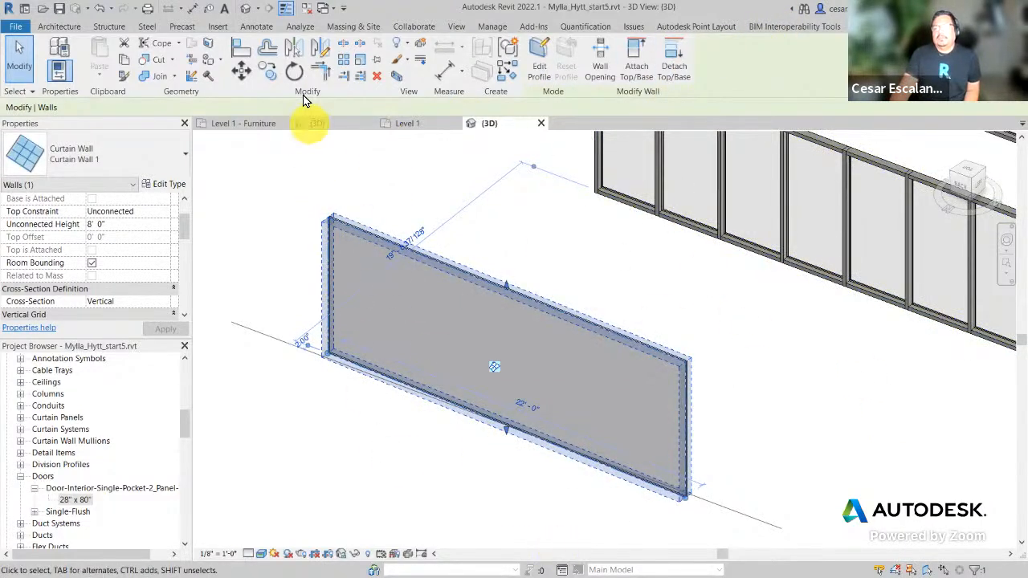
click(522, 240)
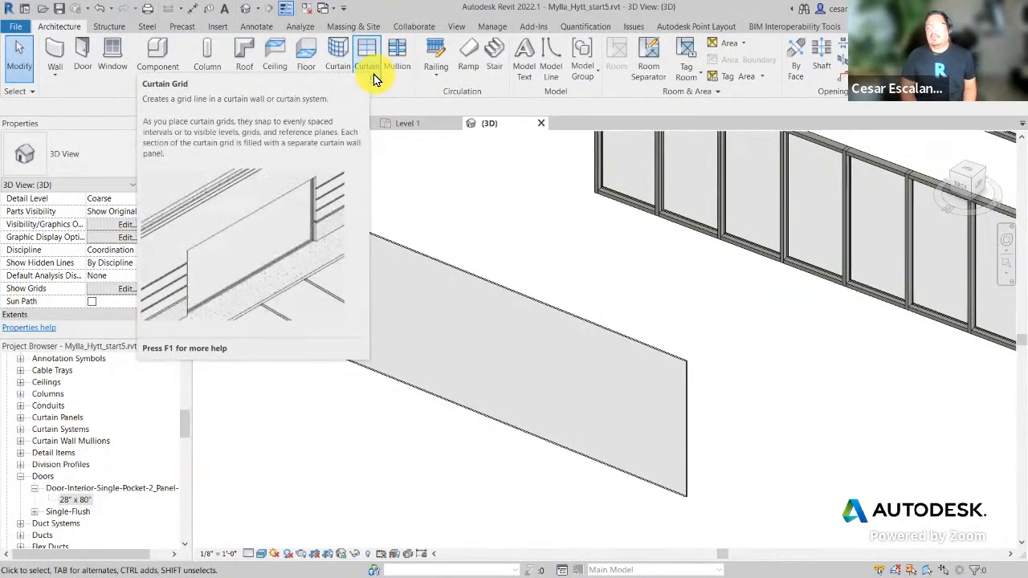
click(373, 77)
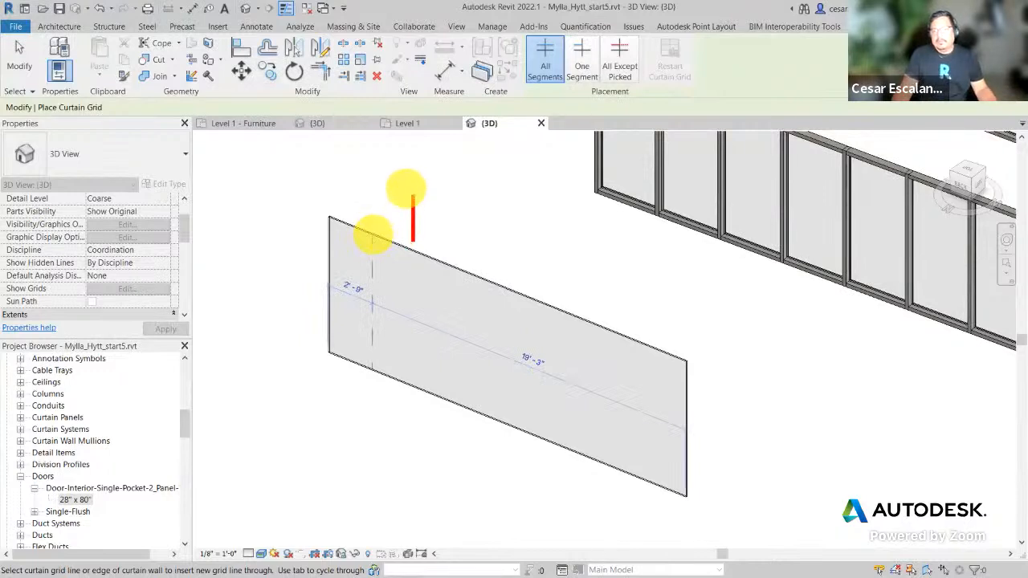
Step: Note 'To create a VG touch a horizontal edge' and cancel curtain grid placement without adding lines
text(T)
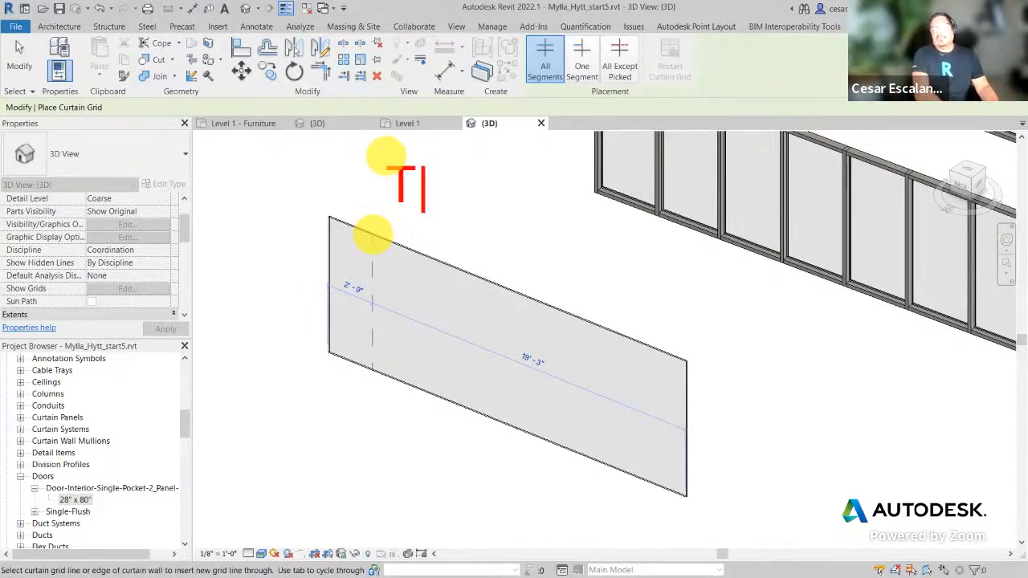
text(o create a )
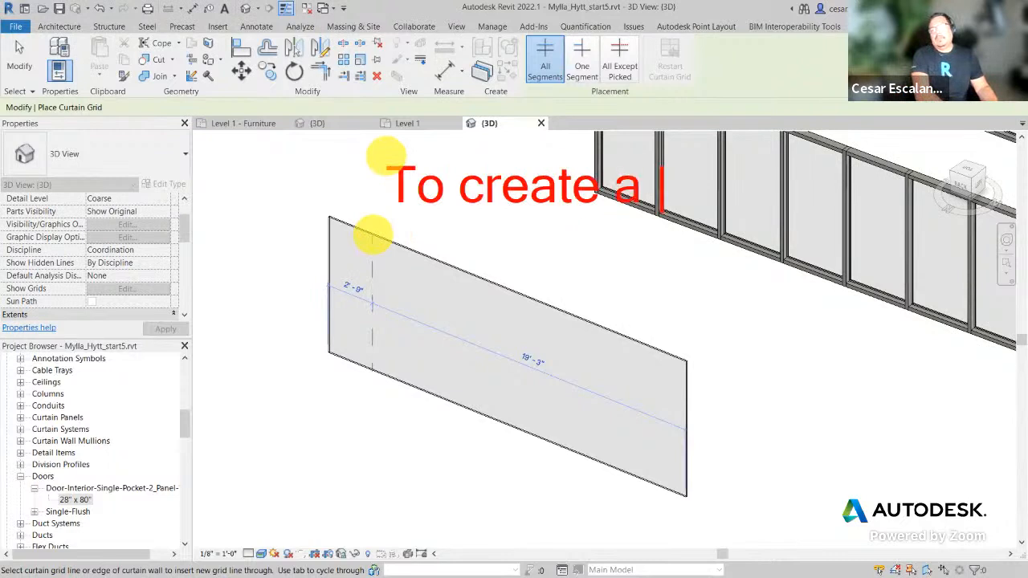
text(VG)
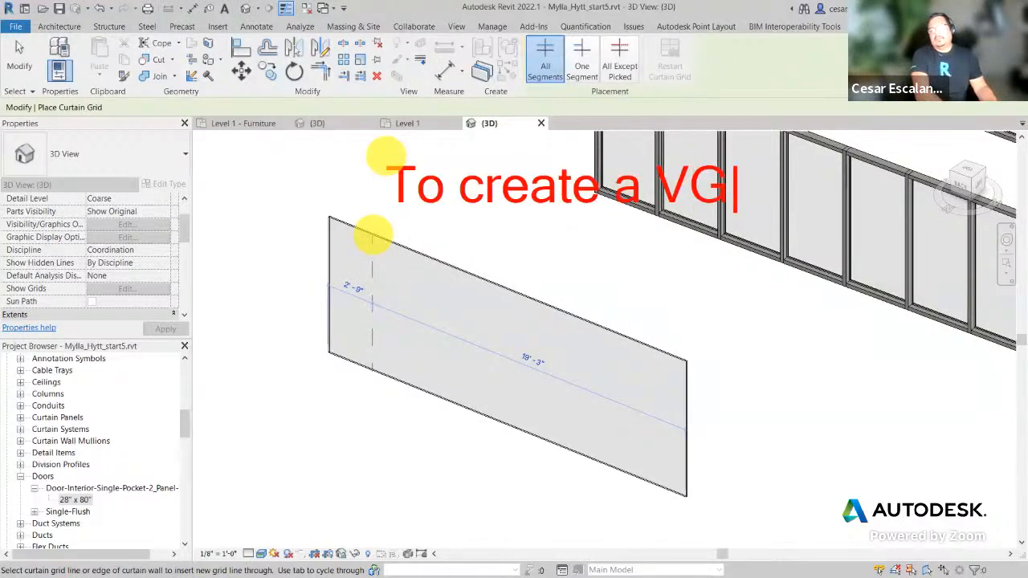
key(Return)
text(touch )
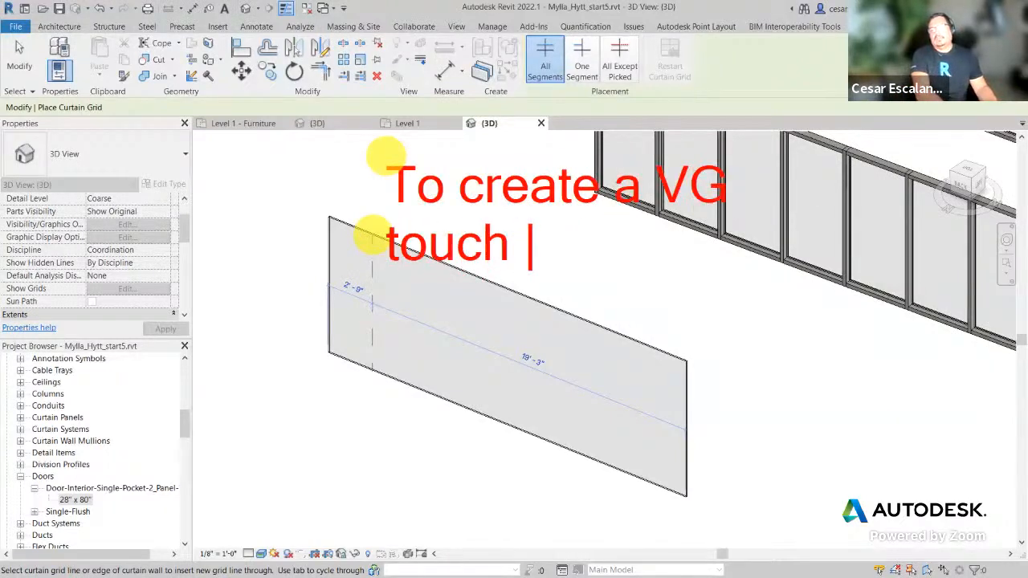
text(a hori)
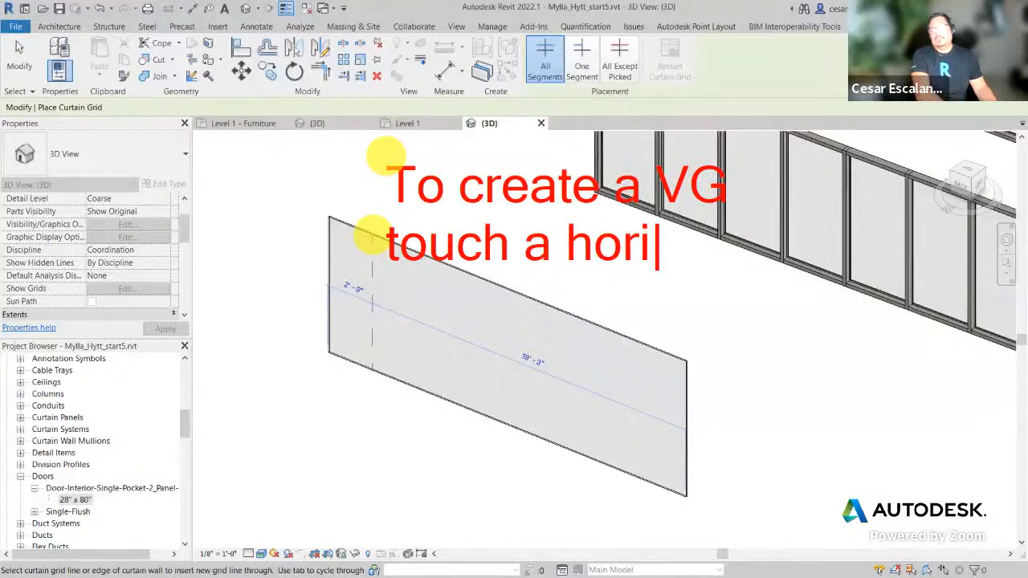
text(zontal edge)
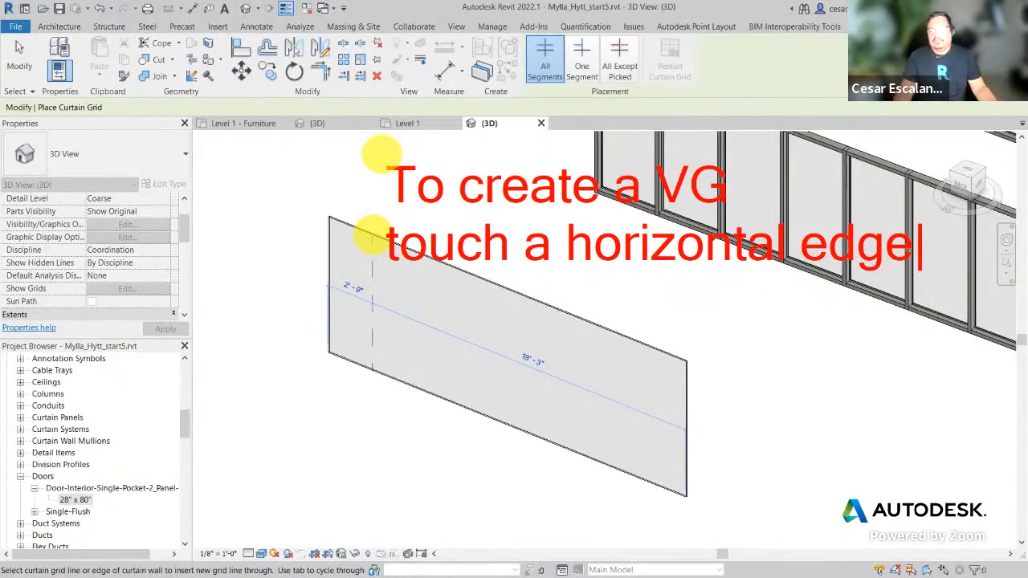
key(Escape)
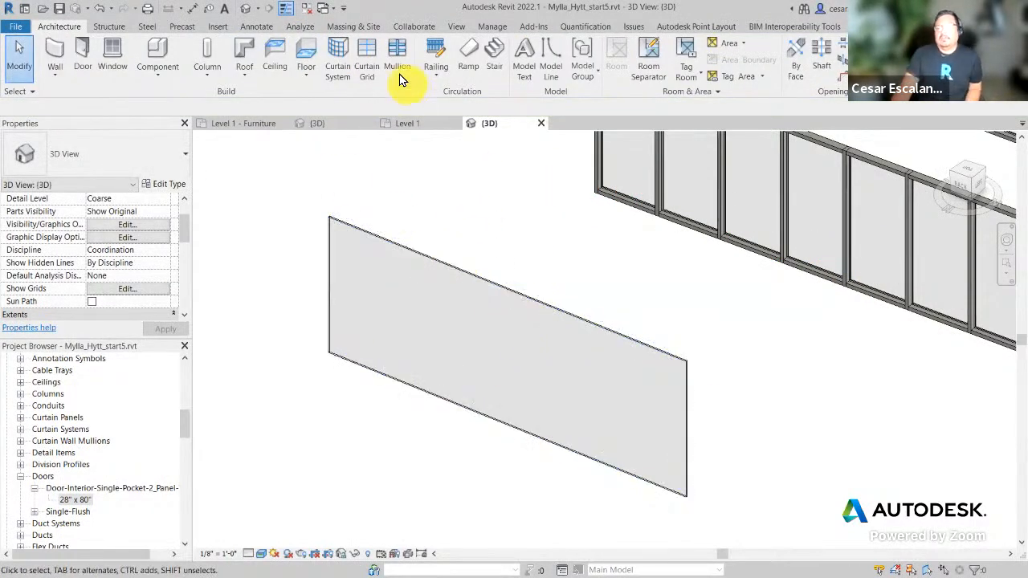
Step: Place five vertical grid lines across Curtain Wall 1 and two horizontal ones, creating eighteen panels
click(372, 68)
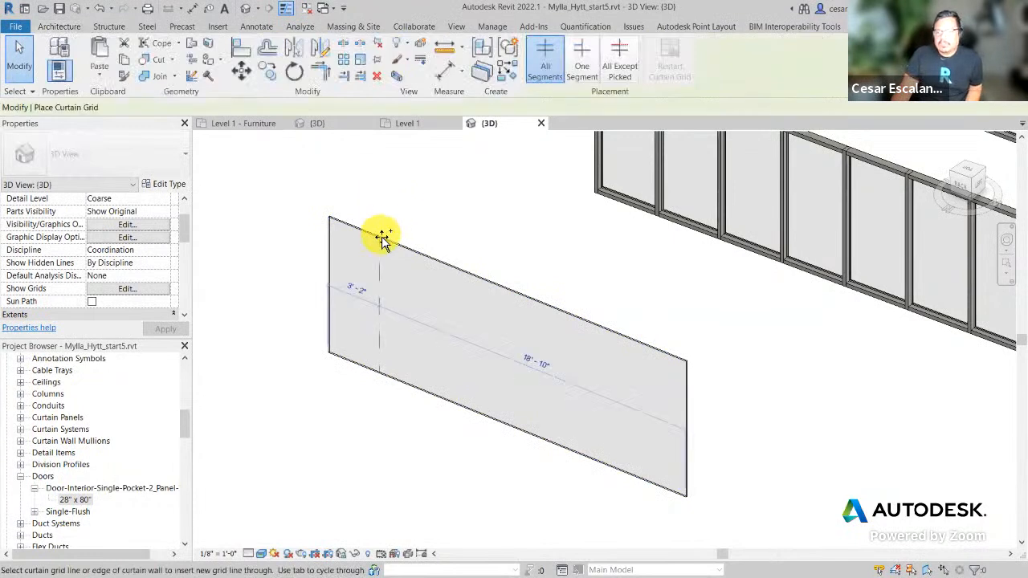
click(383, 238)
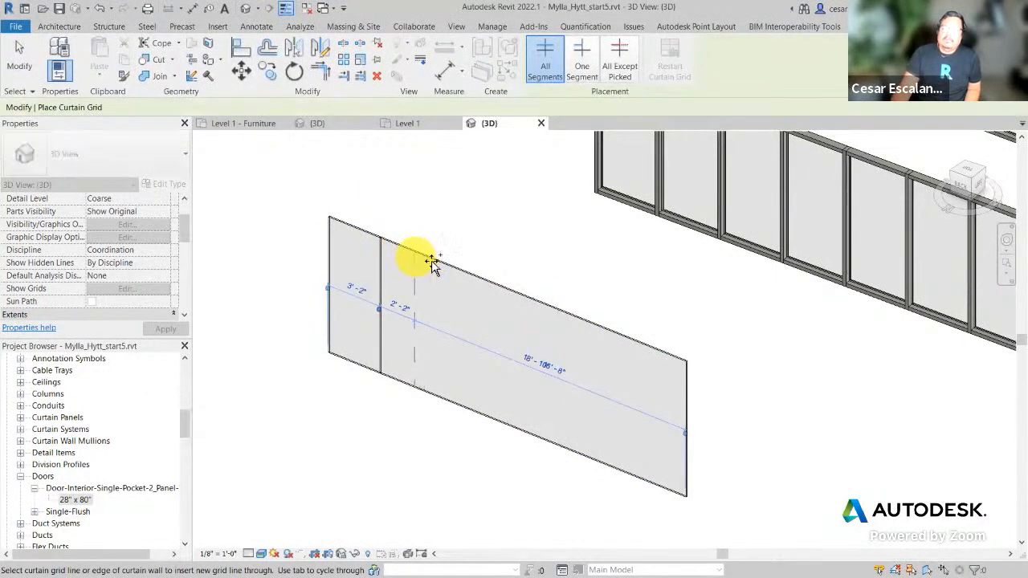
click(418, 263)
click(498, 287)
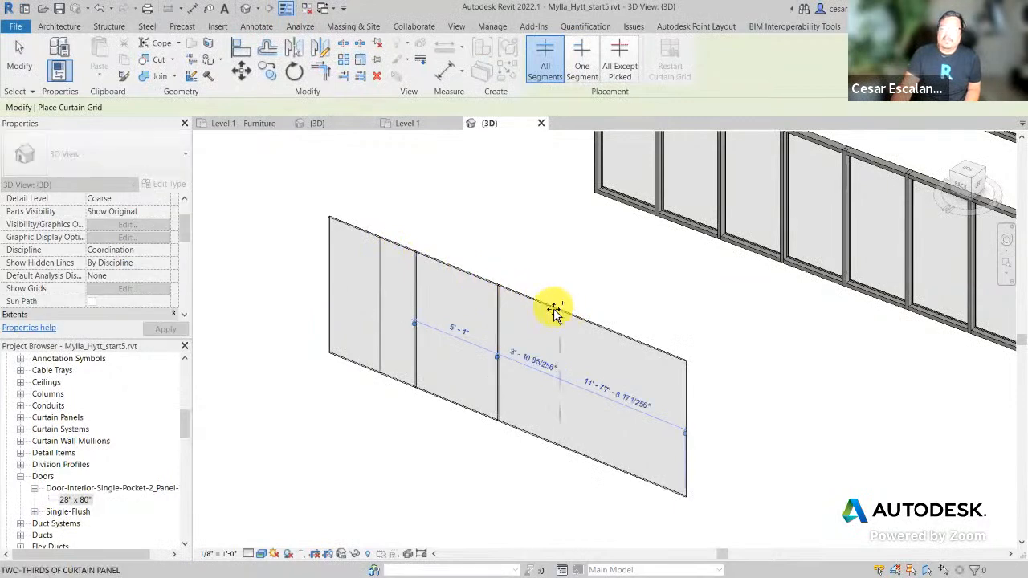
click(551, 306)
click(630, 337)
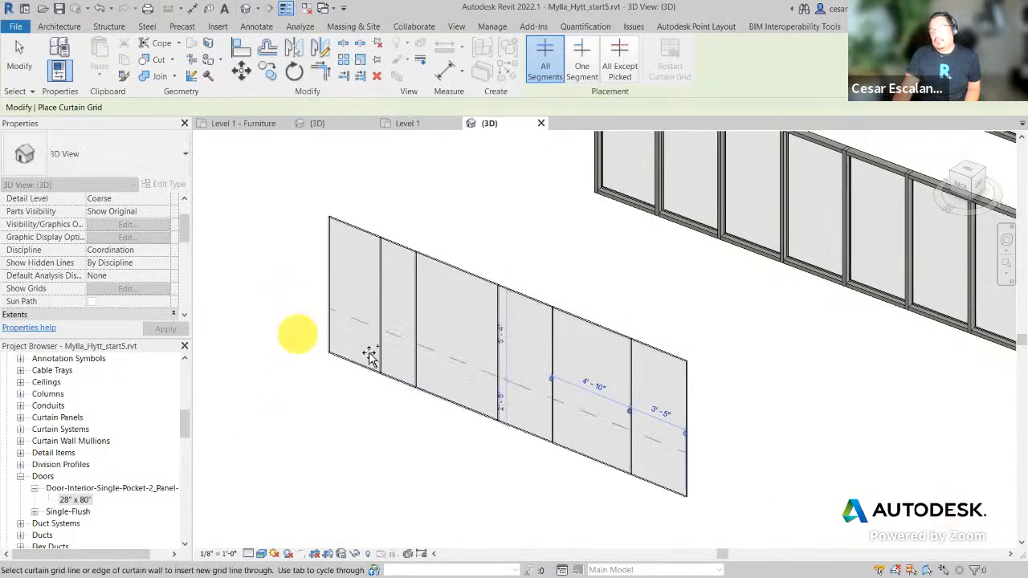
click(327, 306)
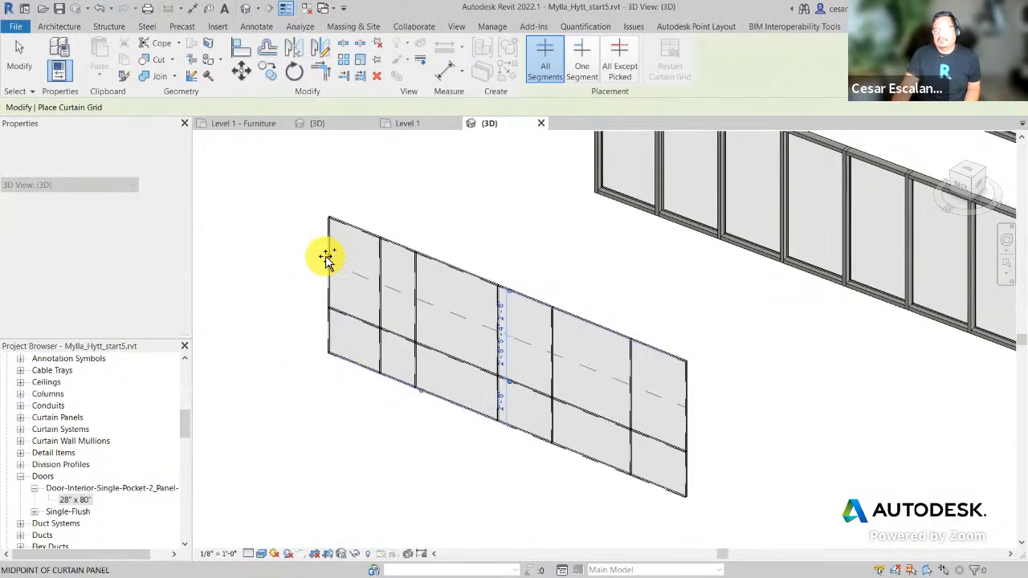
click(327, 252)
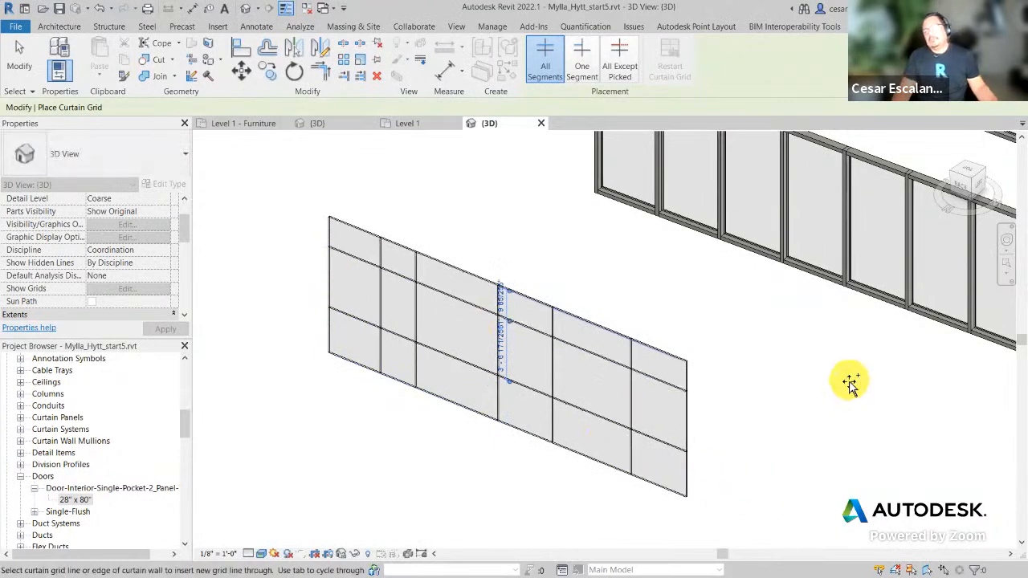
key(Escape)
key(Escape)
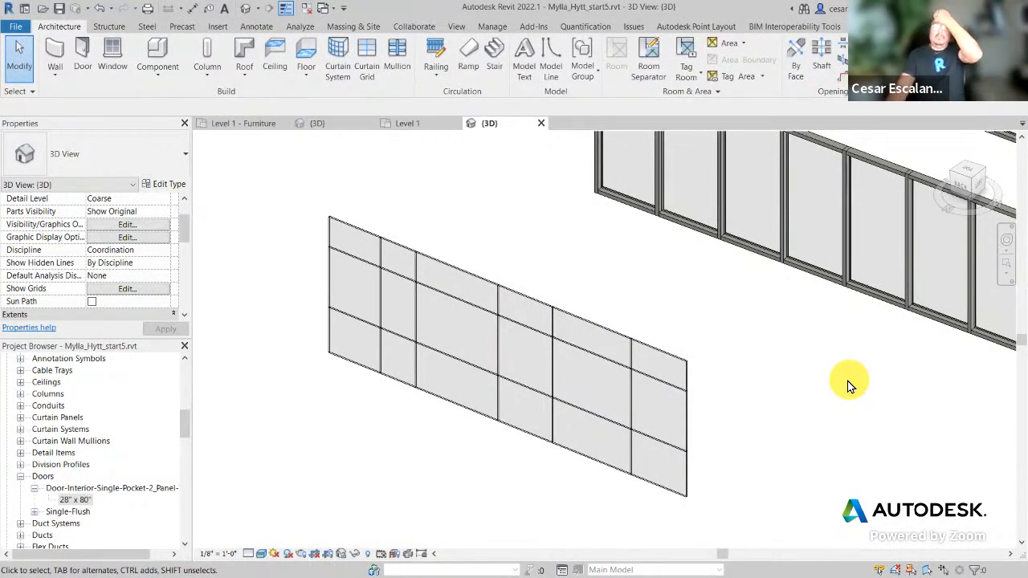
Step: Move the first vertical grid line to 3' 0" from the wall end
click(380, 325)
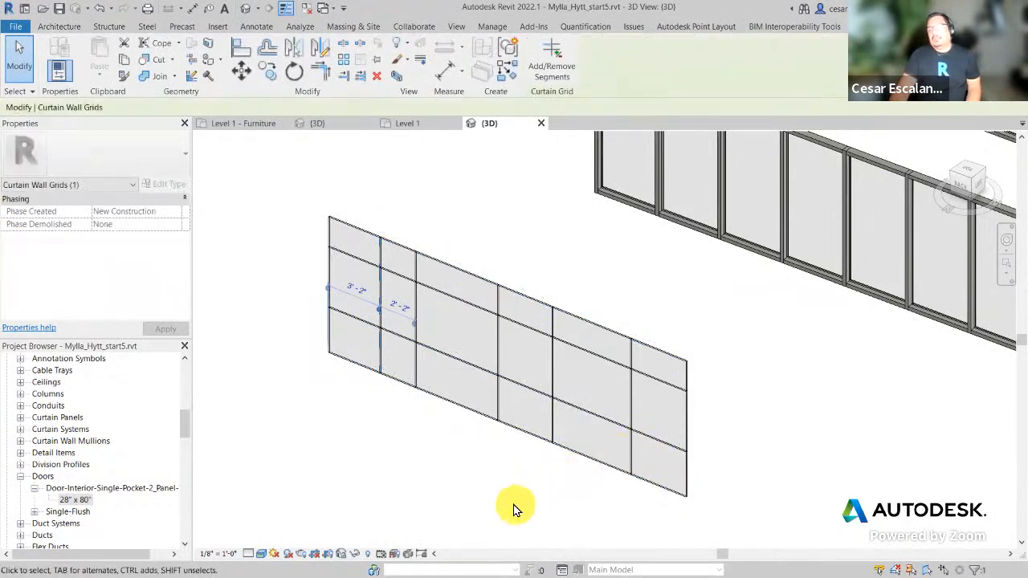
click(357, 289)
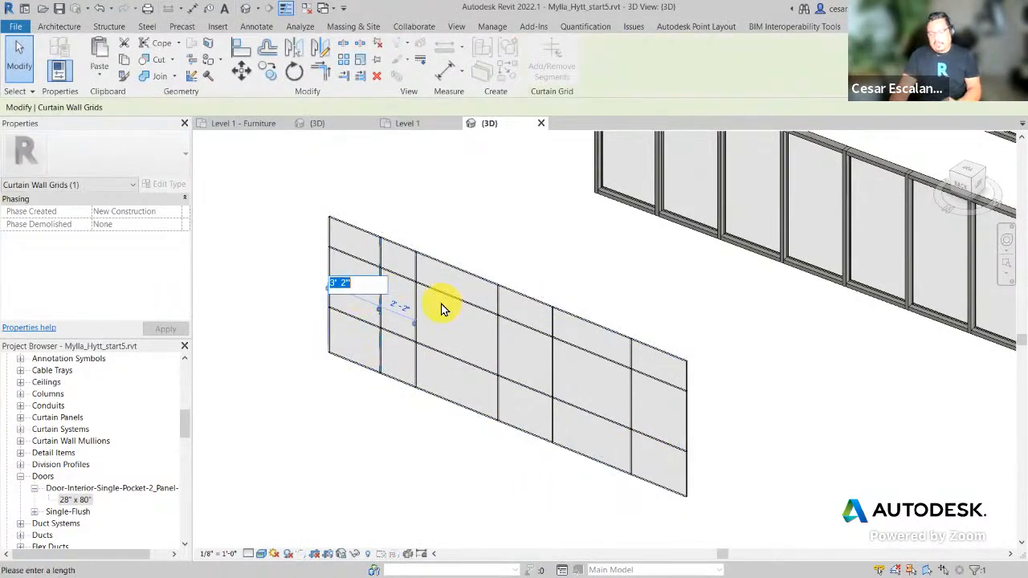
text(3)
key(Return)
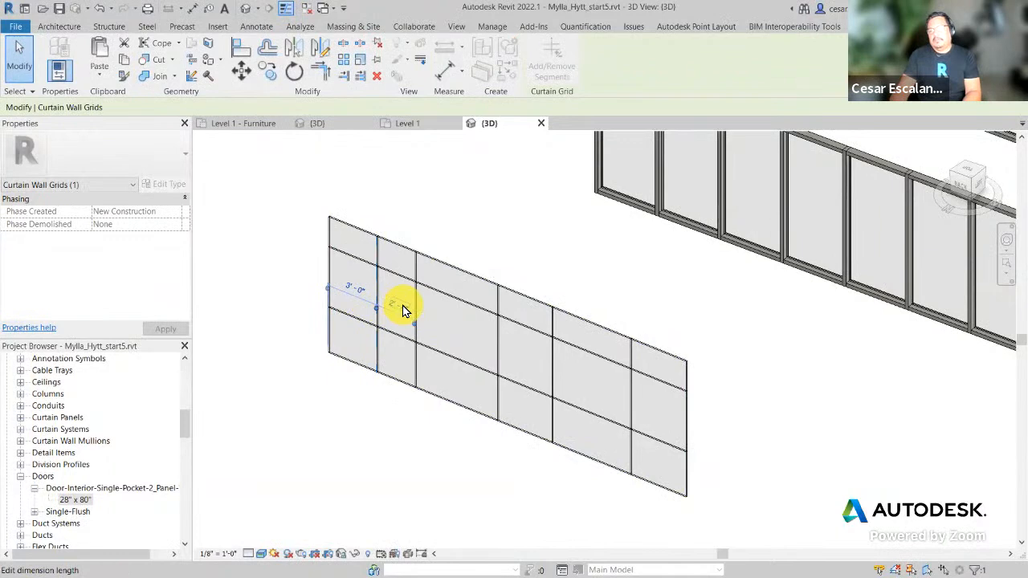
click(371, 447)
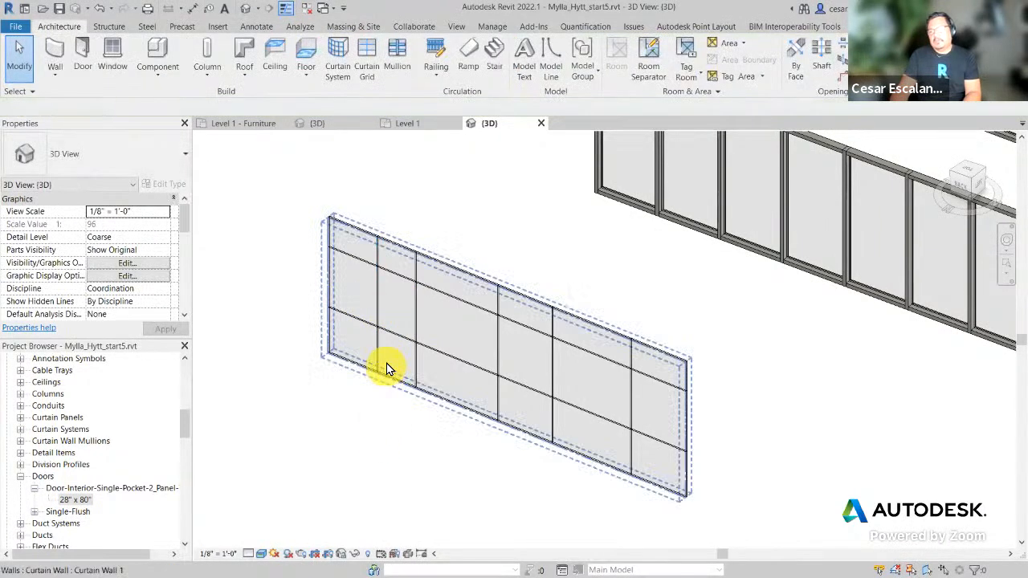
scroll(386, 367, up, 3)
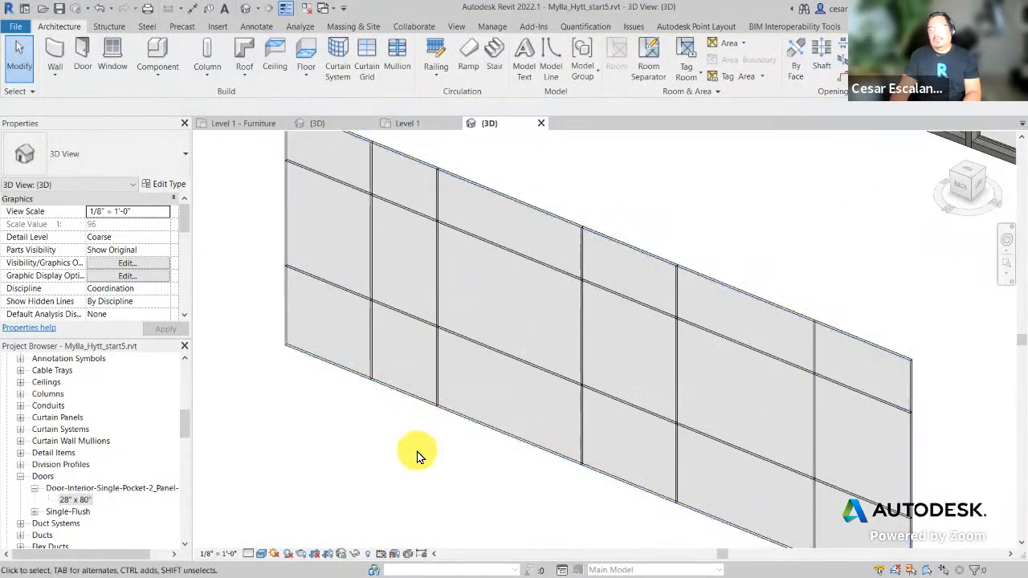
scroll(417, 456, down, 3)
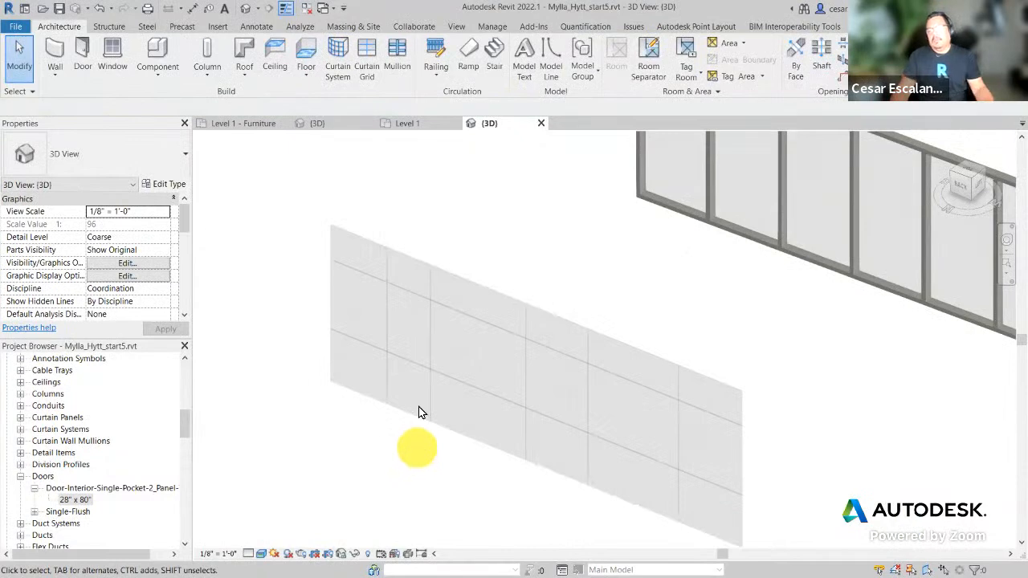
Step: Set the second vertical grid line 6' 0" from its neighbour
click(431, 342)
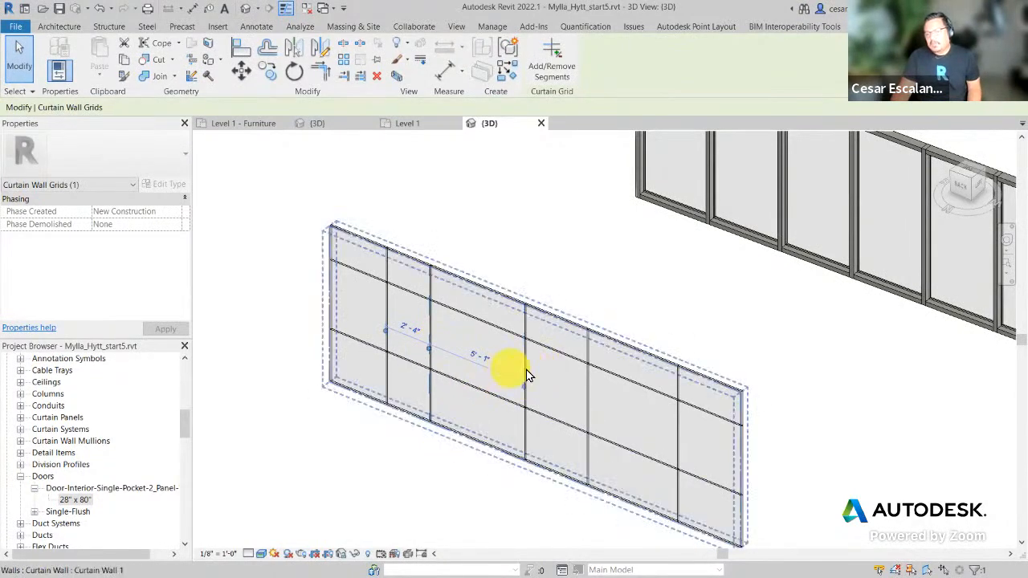
click(418, 338)
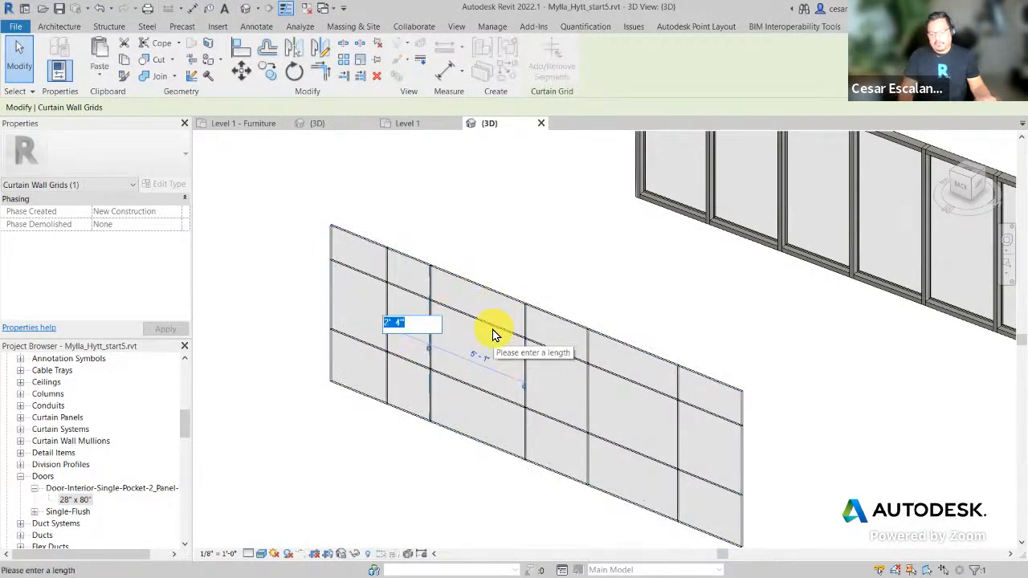
text(6)
key(Return)
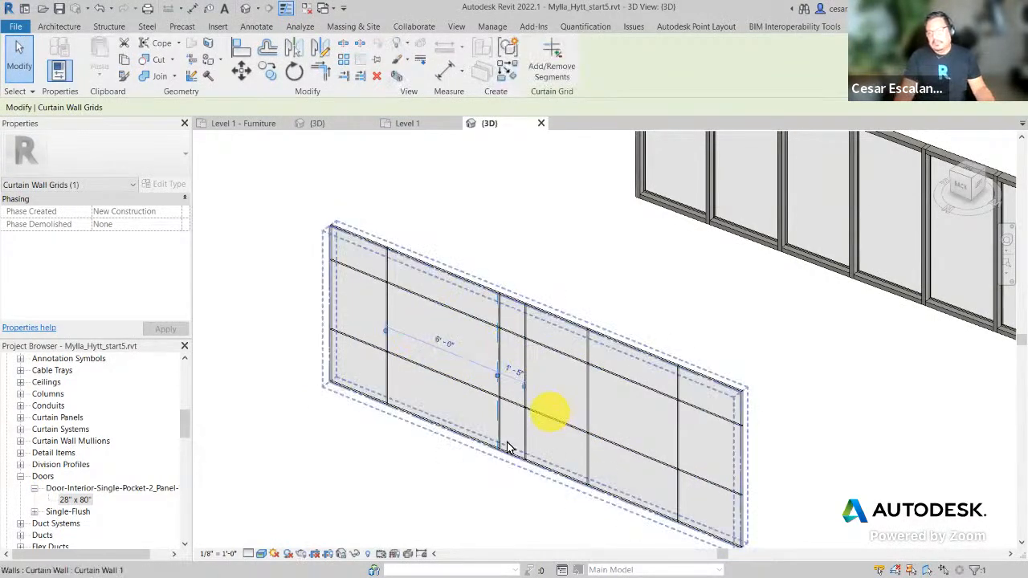
click(470, 484)
Step: Space the third vertical grid line at 3' 0", undoing an unwanted right-hand 3' change
click(523, 384)
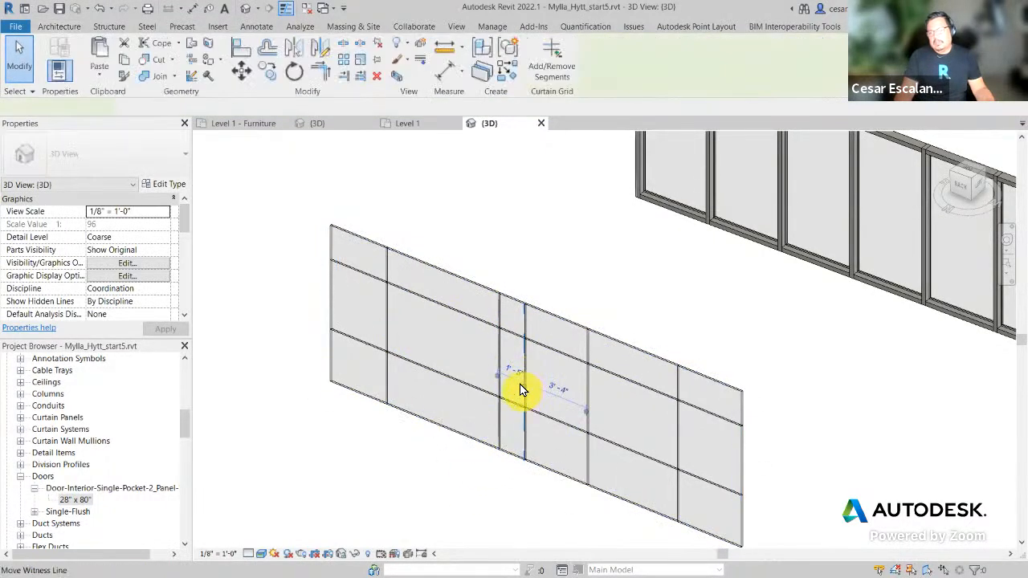
click(520, 373)
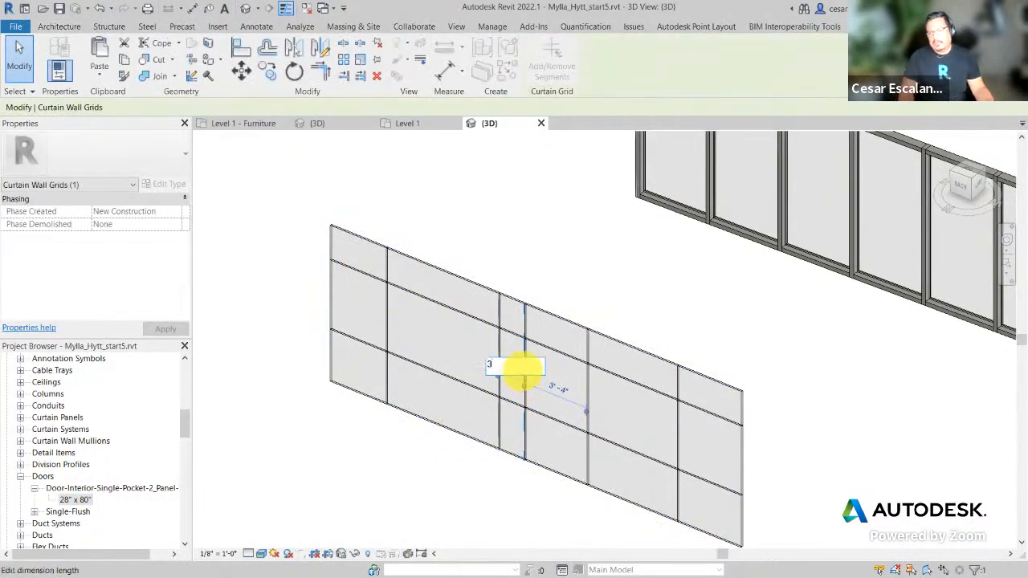
text(3)
key(Return)
click(569, 394)
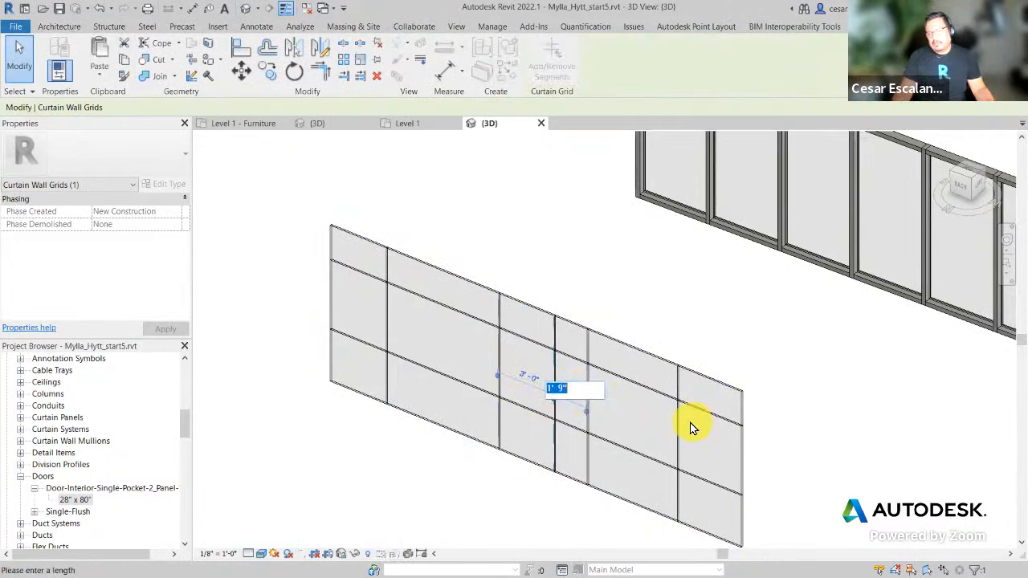
text(3)
key(Return)
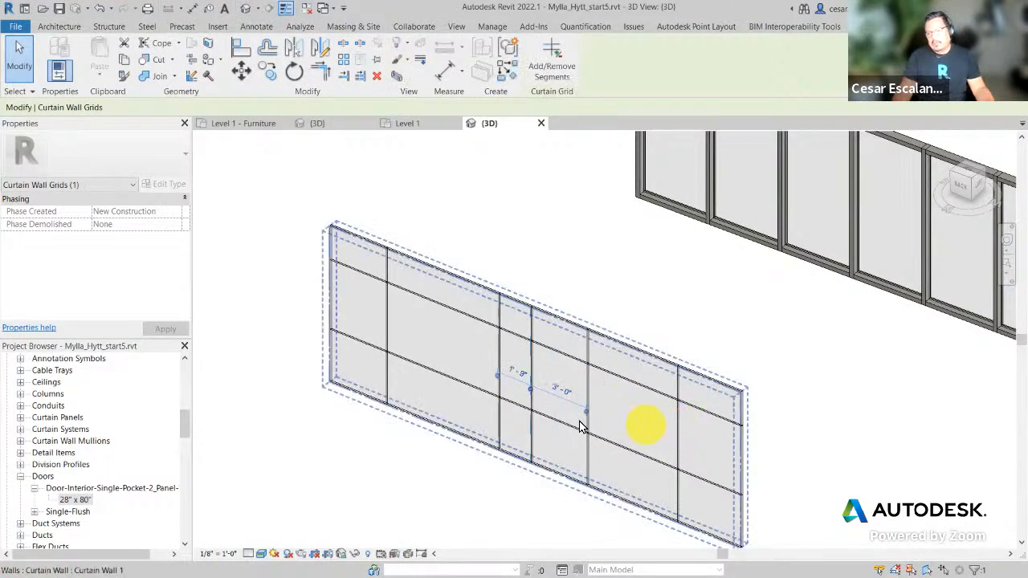
click(99, 9)
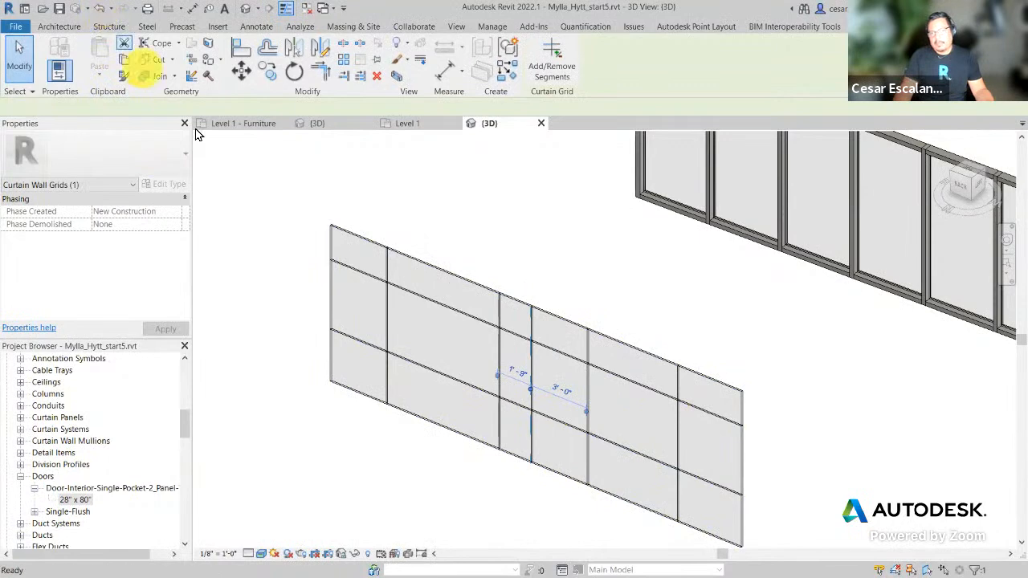
Step: Set the fourth grid line to 3' 0" spacing and the rightmost to 6' 0"
click(584, 408)
click(560, 391)
text(3)
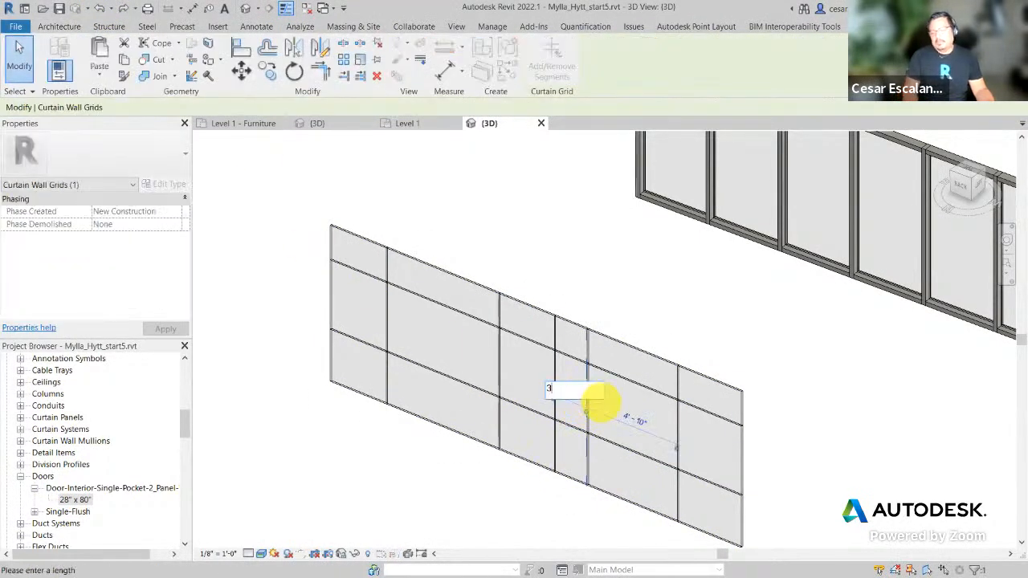
key(Return)
click(475, 487)
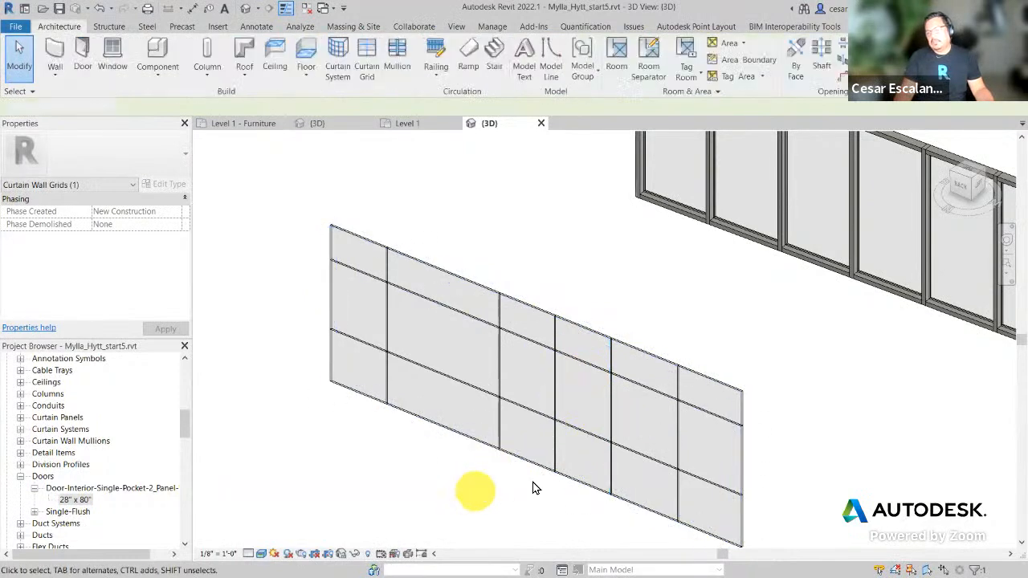
click(678, 440)
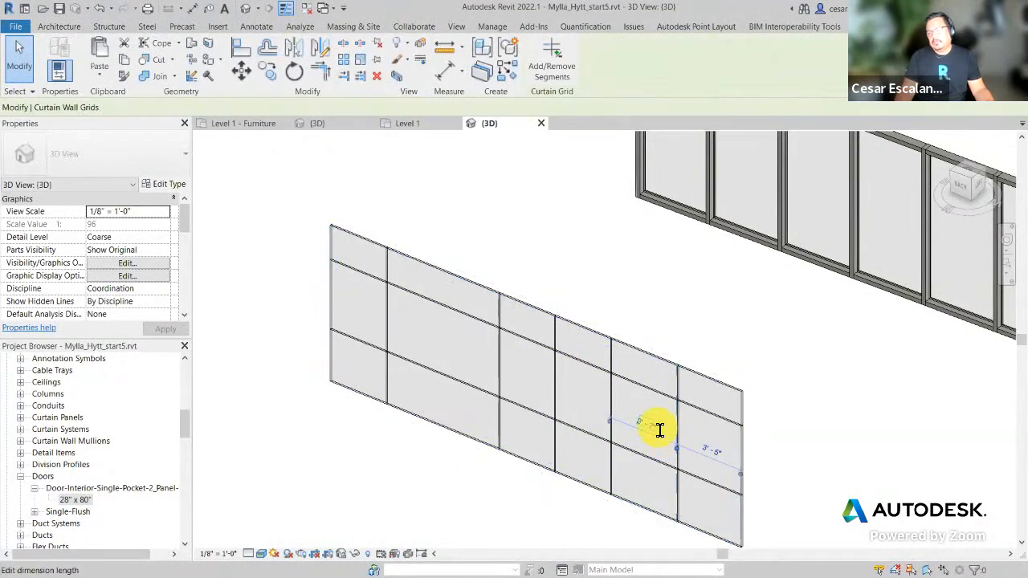
click(658, 427)
key(Return)
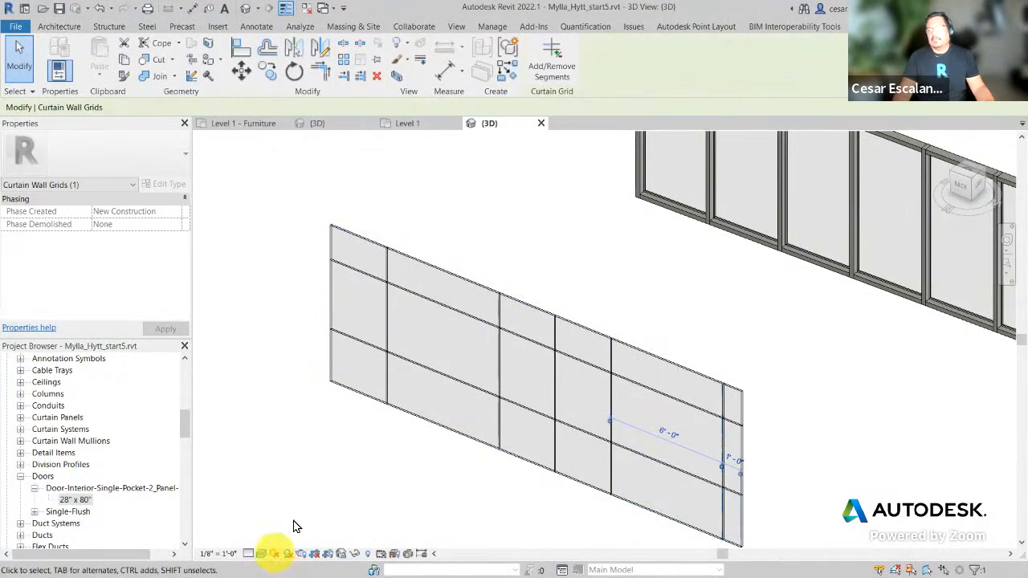
middle_drag(310, 461, 225, 308)
middle_drag(693, 303, 717, 452)
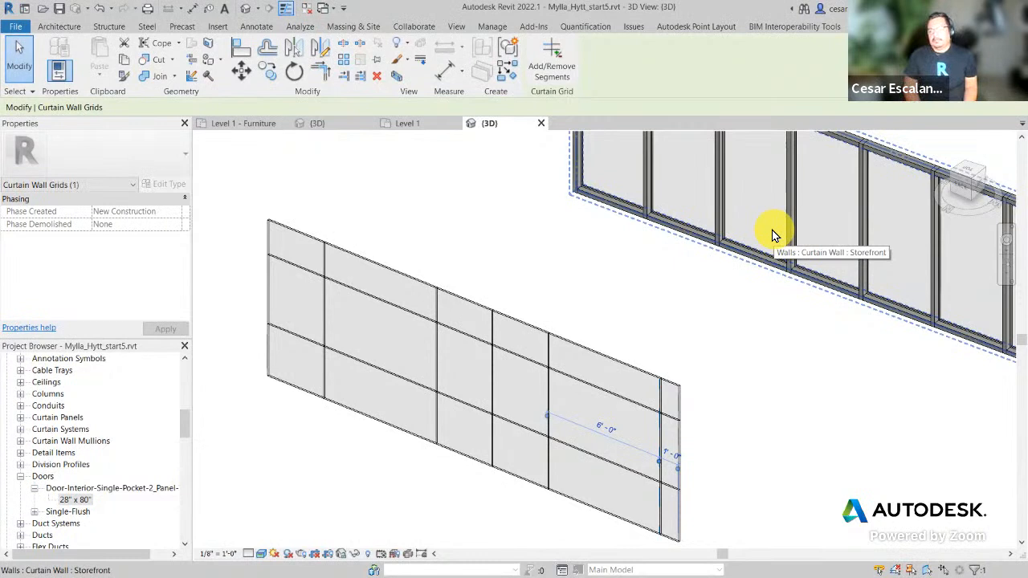
Step: Place 2.5" x 5" rectangular mullions on all five vertical grid lines
key(Escape)
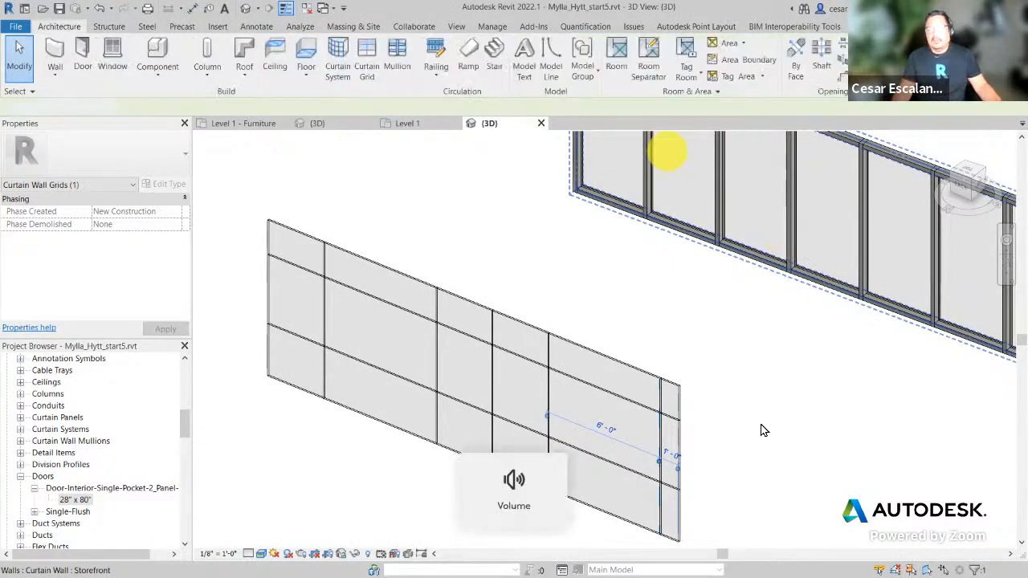
click(399, 61)
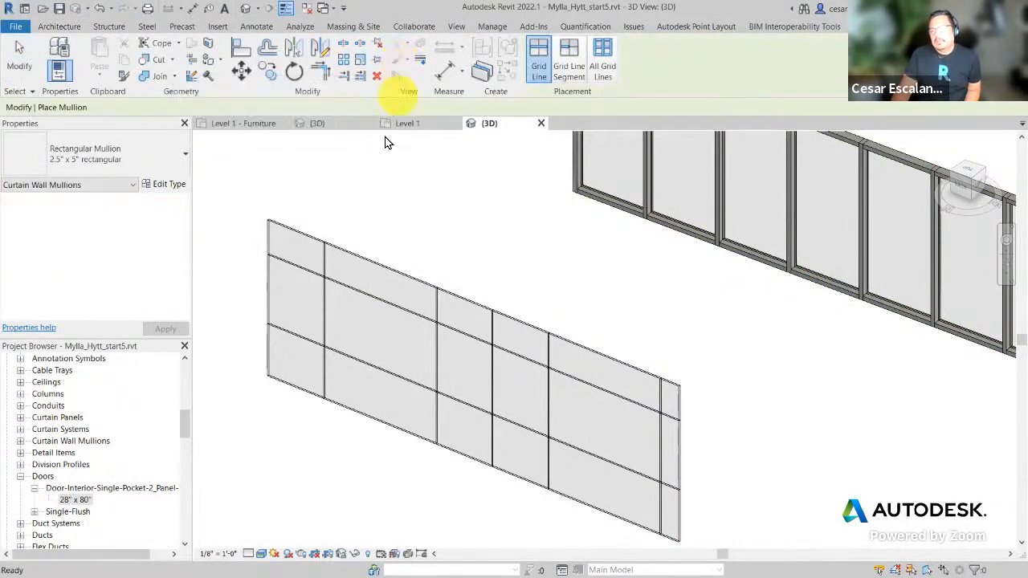
click(325, 265)
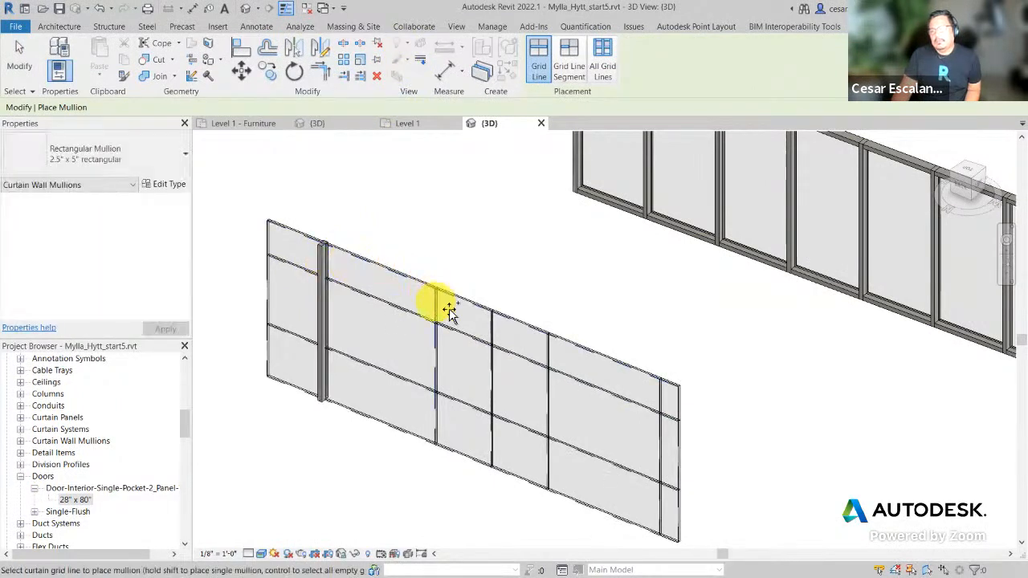
click(450, 311)
click(494, 336)
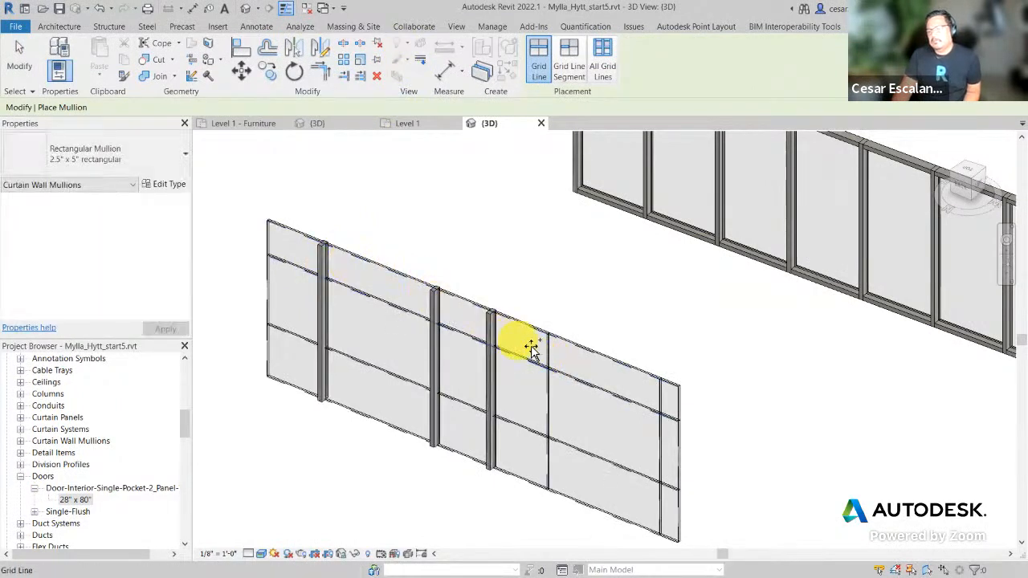
click(552, 355)
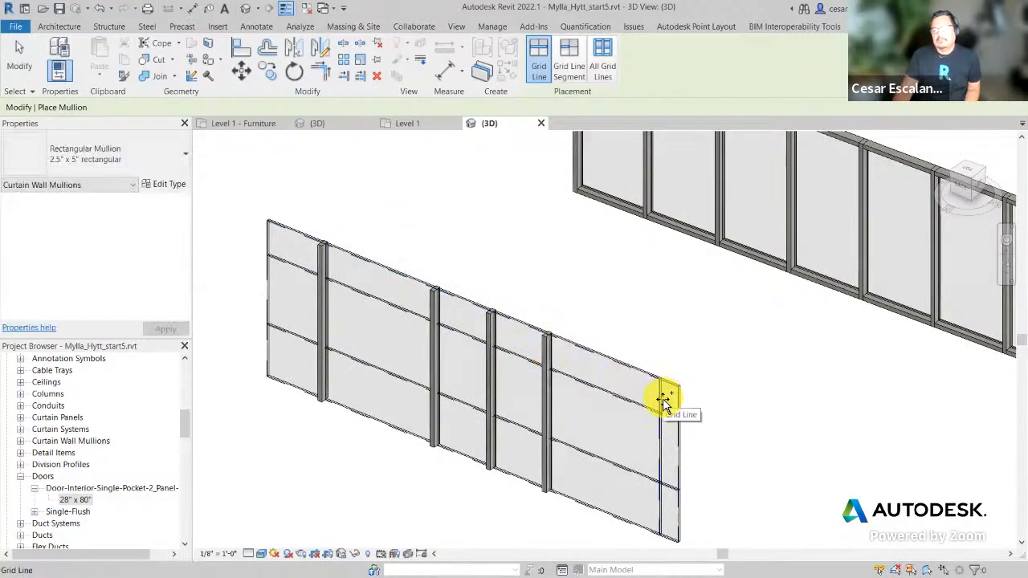
click(663, 400)
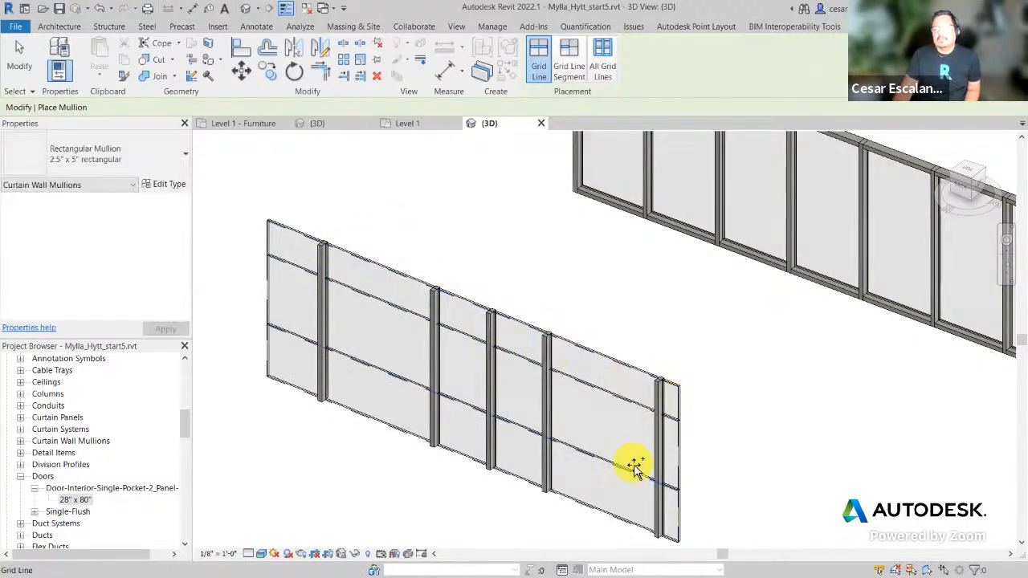
click(112, 160)
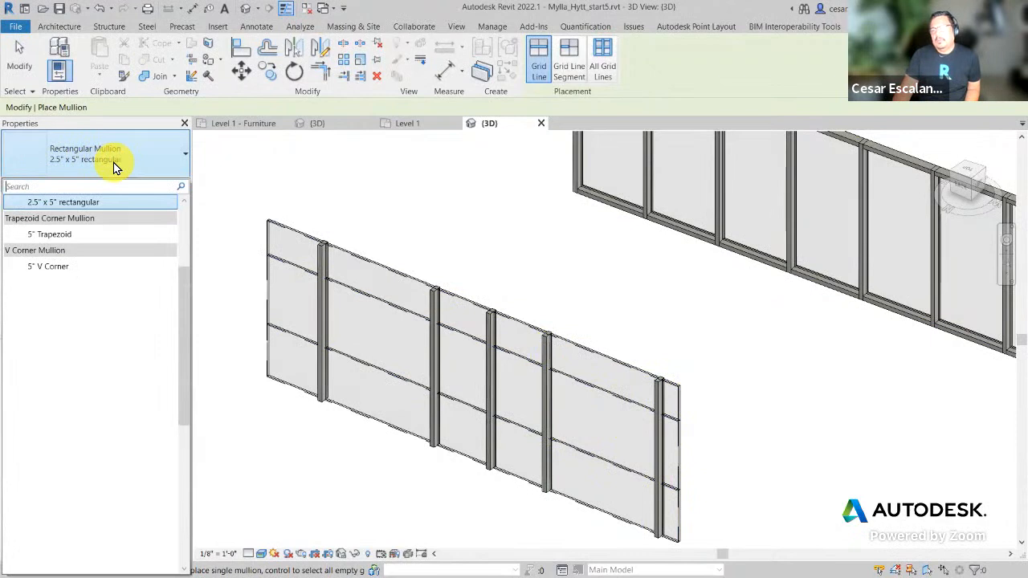
click(114, 164)
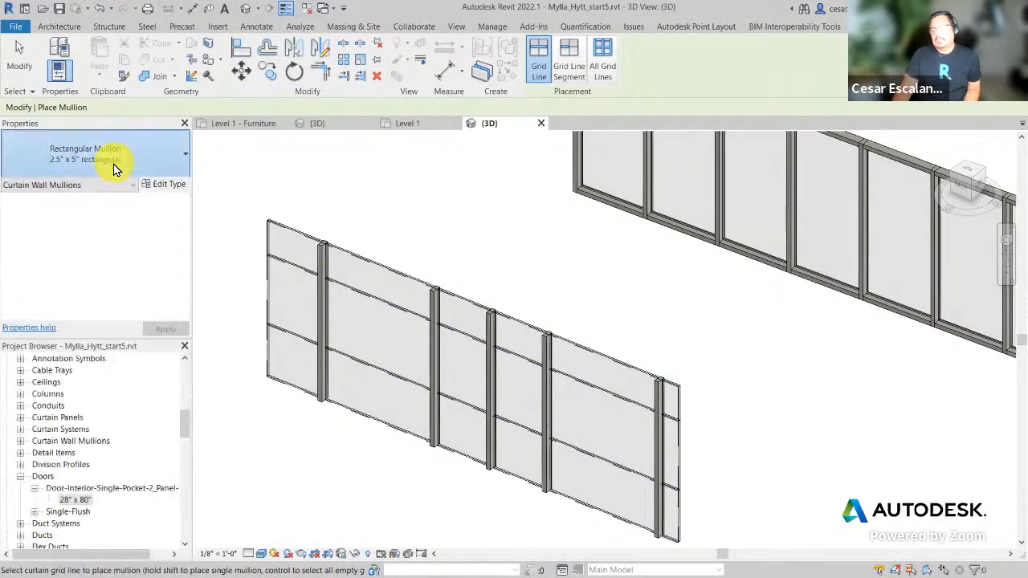
Step: Add mullions on both horizontal grid lines and along the top, left, bottom and right edges
click(367, 302)
click(366, 367)
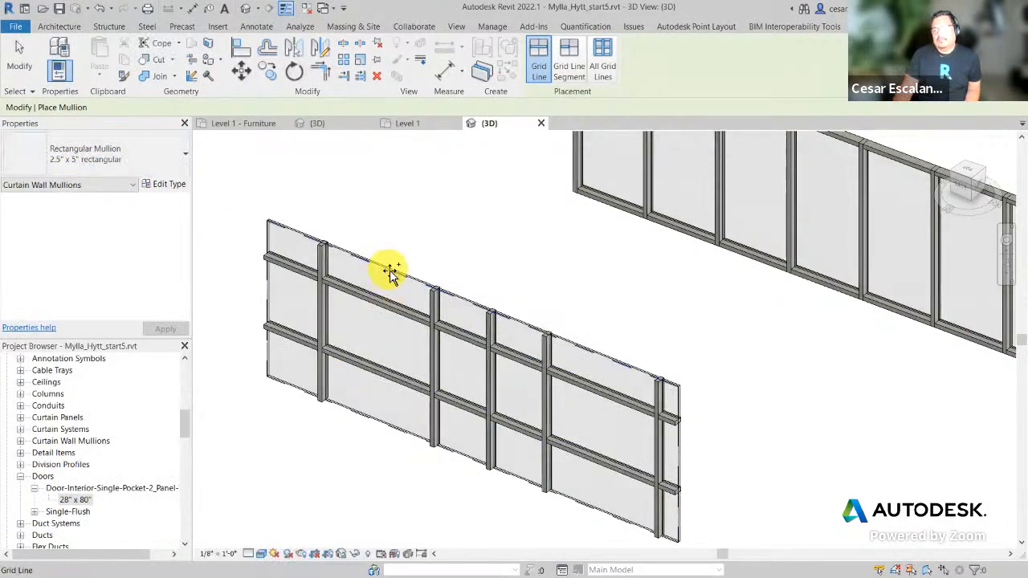
click(386, 265)
click(267, 286)
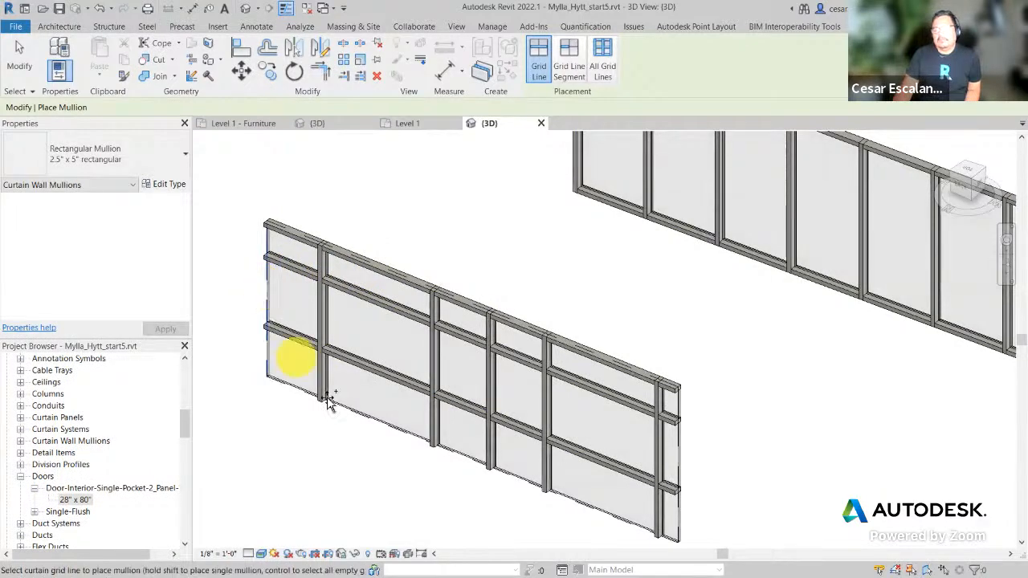
click(380, 422)
click(679, 516)
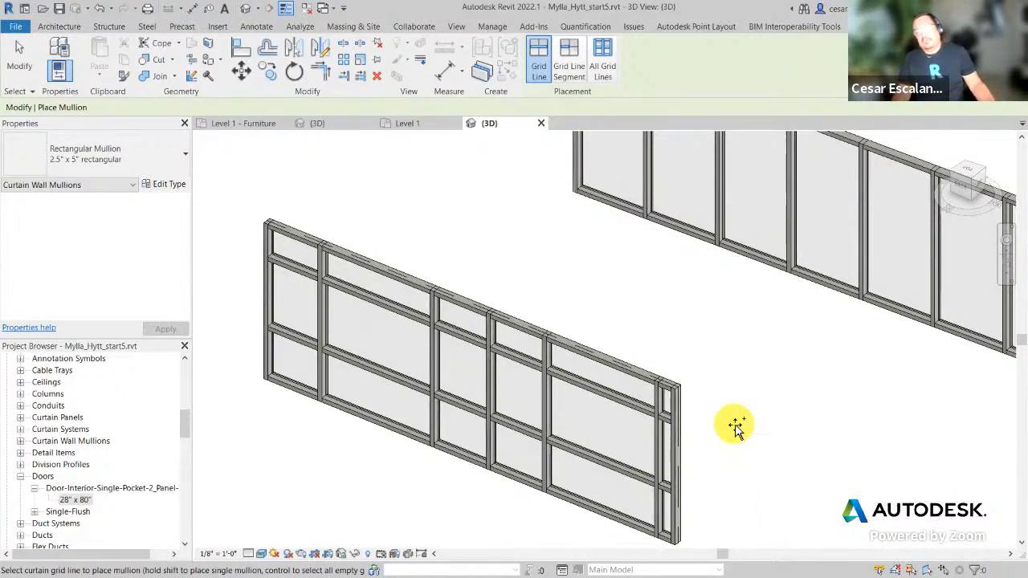
key(Escape)
key(Escape)
scroll(754, 418, down, 2)
middle_drag(785, 415, 640, 383)
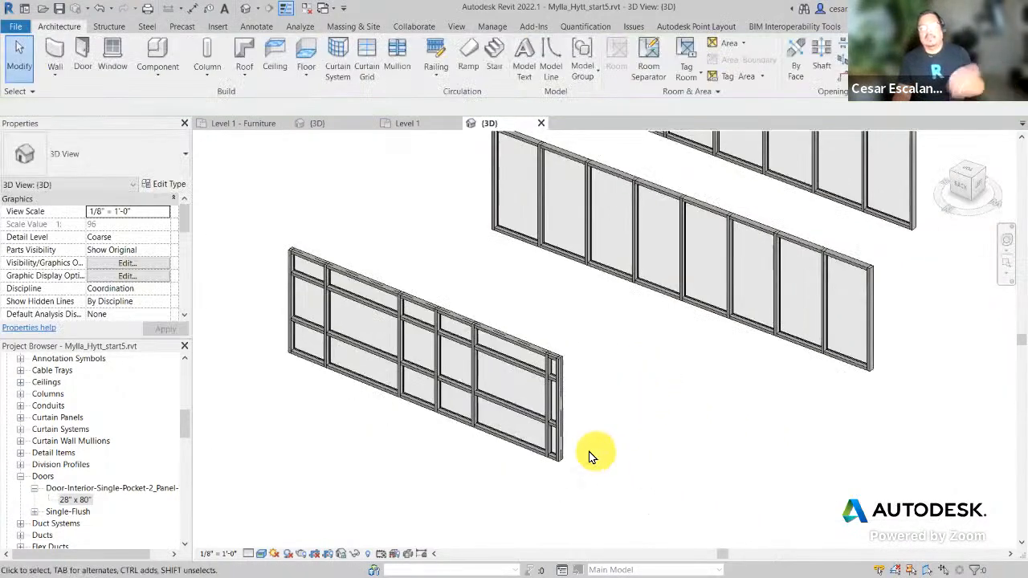
Step: Start the Wall tool and browse the available wall types
scroll(568, 458, up, 3)
scroll(737, 451, down, 4)
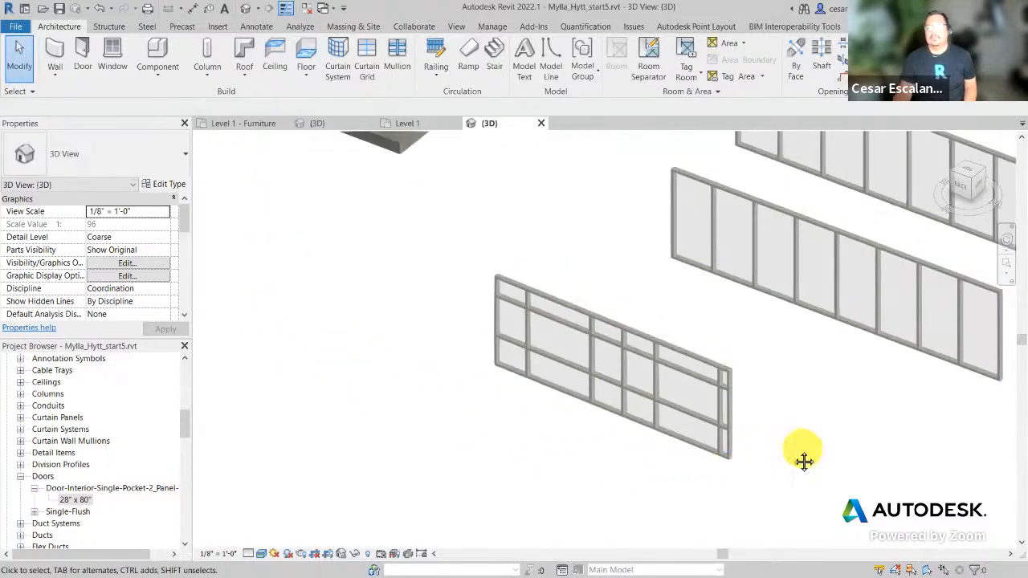
middle_drag(803, 461, 766, 460)
scroll(626, 503, down, 1)
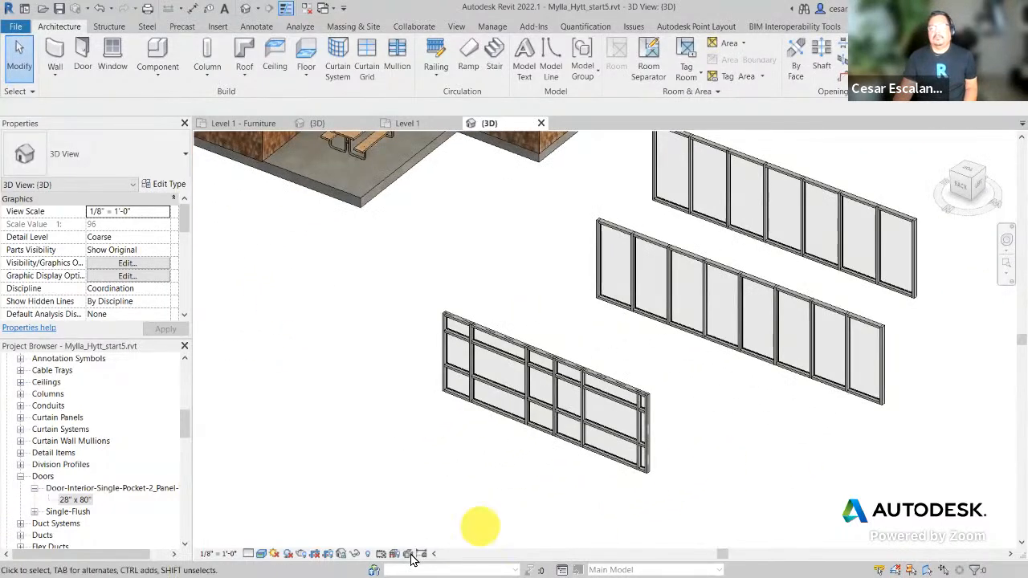
click(53, 50)
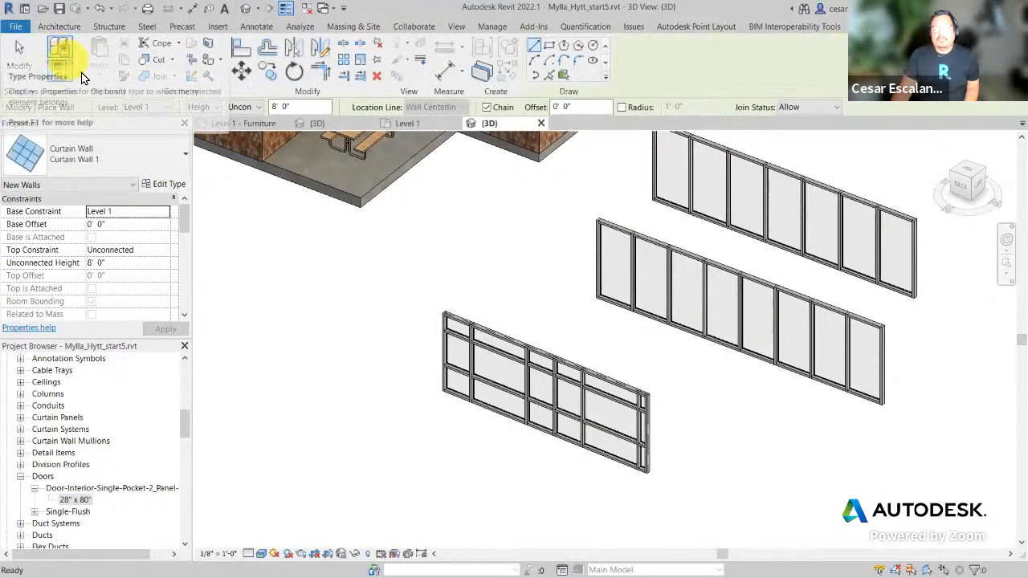
click(160, 160)
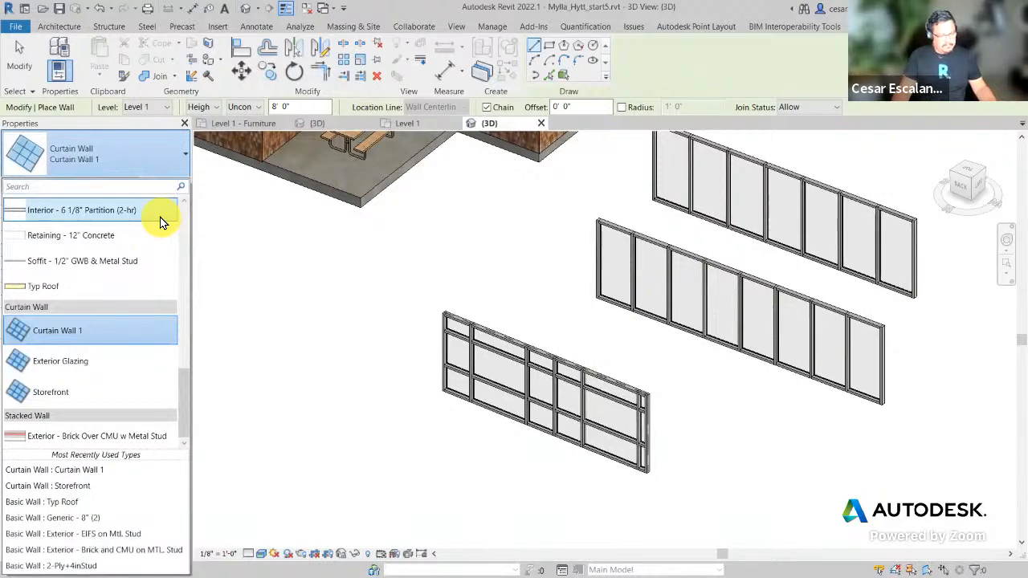
drag(5, 303, 186, 427)
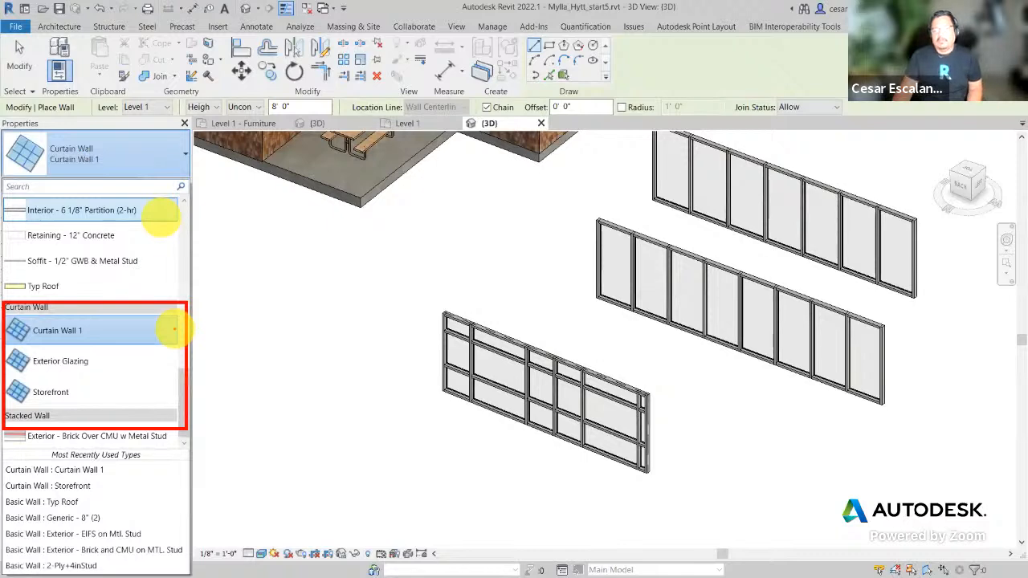
mouse_move(172, 329)
mouse_down()
mouse_move(264, 329)
mouse_move(439, 365)
mouse_up()
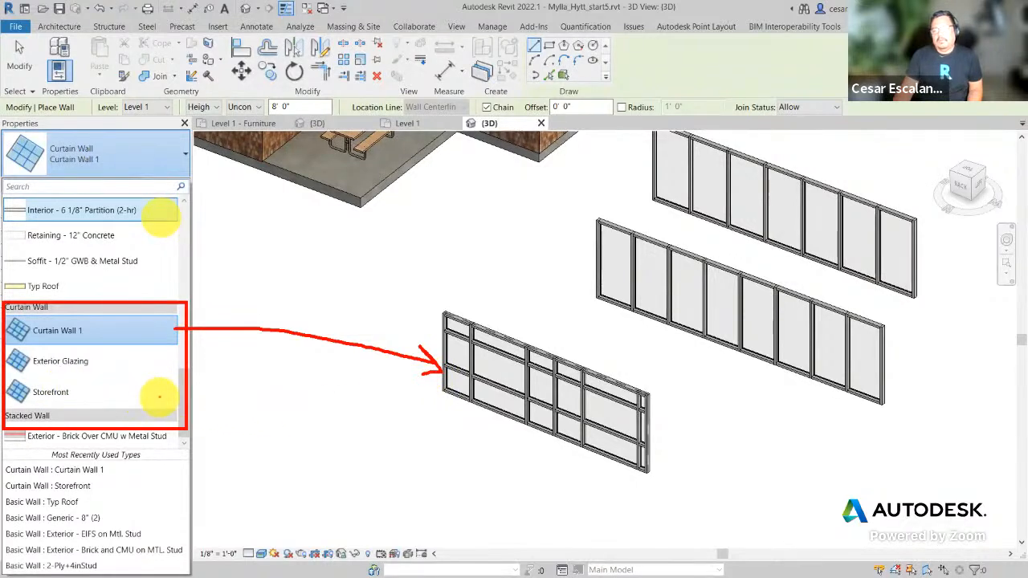
mouse_move(159, 396)
mouse_down()
mouse_move(601, 489)
mouse_move(814, 374)
mouse_move(796, 390)
mouse_move(827, 399)
mouse_up()
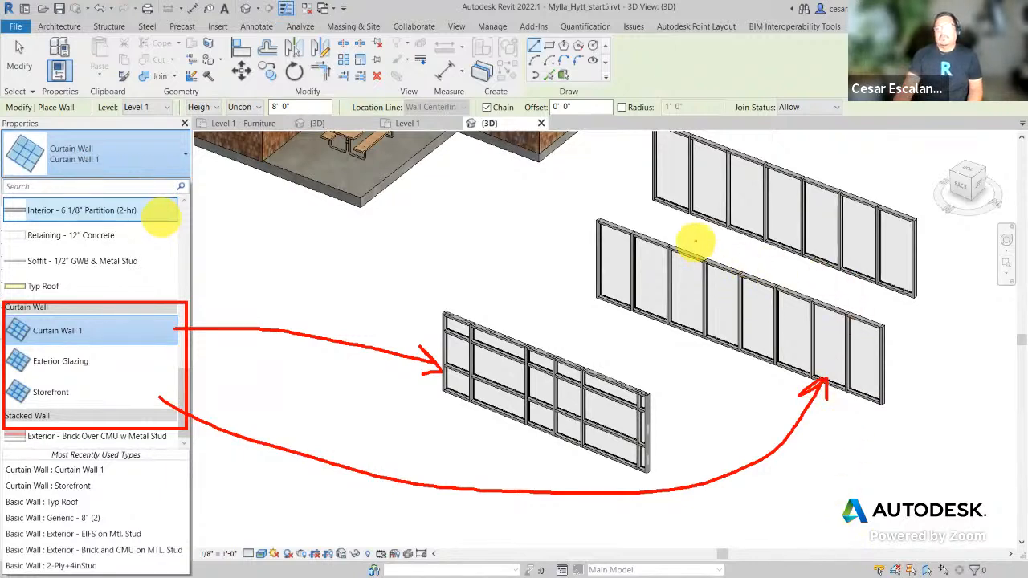
mouse_move(681, 257)
mouse_down()
mouse_move(708, 252)
mouse_move(688, 246)
mouse_up()
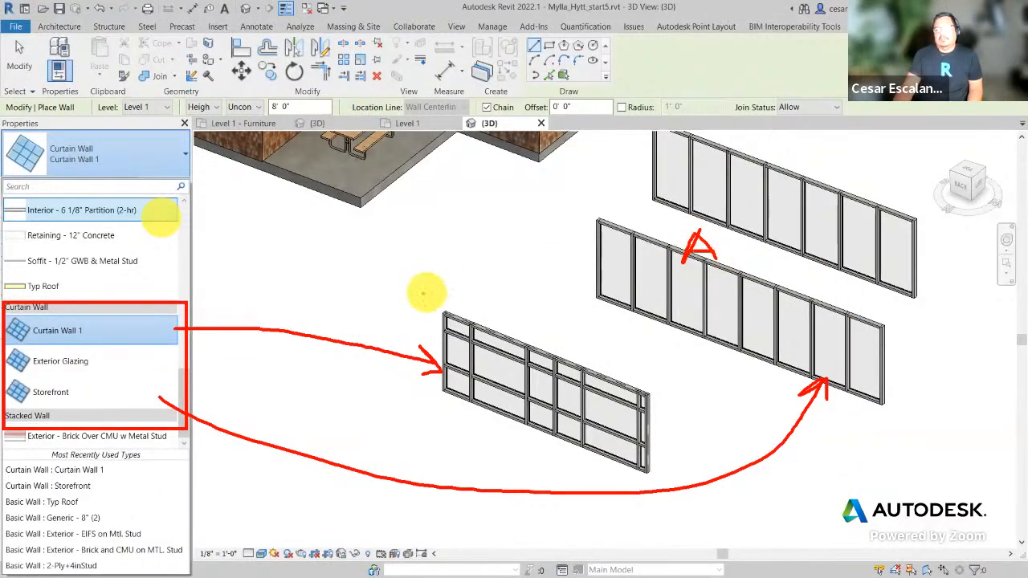
mouse_move(413, 309)
mouse_down()
mouse_move(442, 293)
mouse_move(445, 309)
mouse_up()
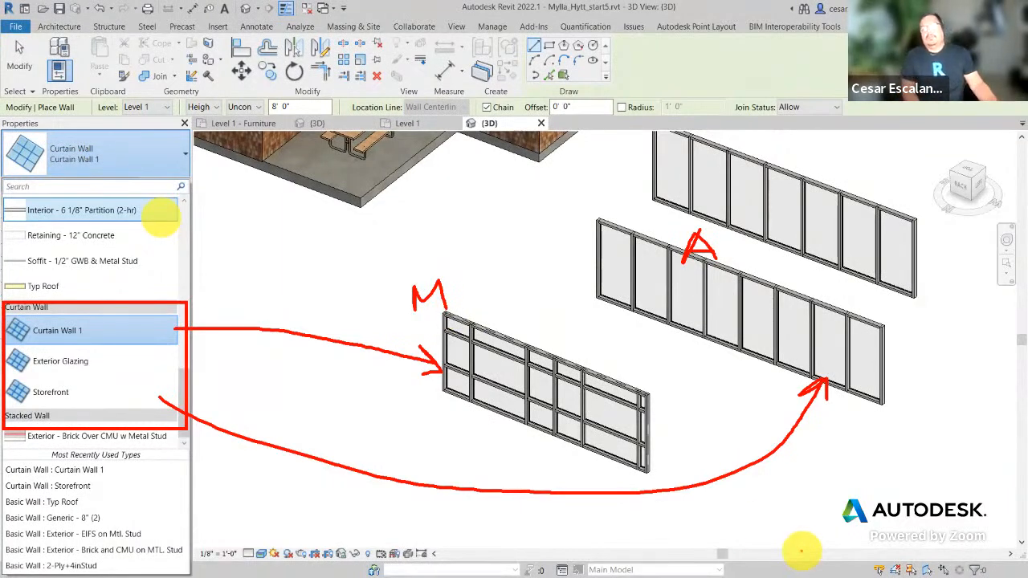
Step: Exit wall placement without a new wall and frame the three curtain walls in 3D
key(Escape)
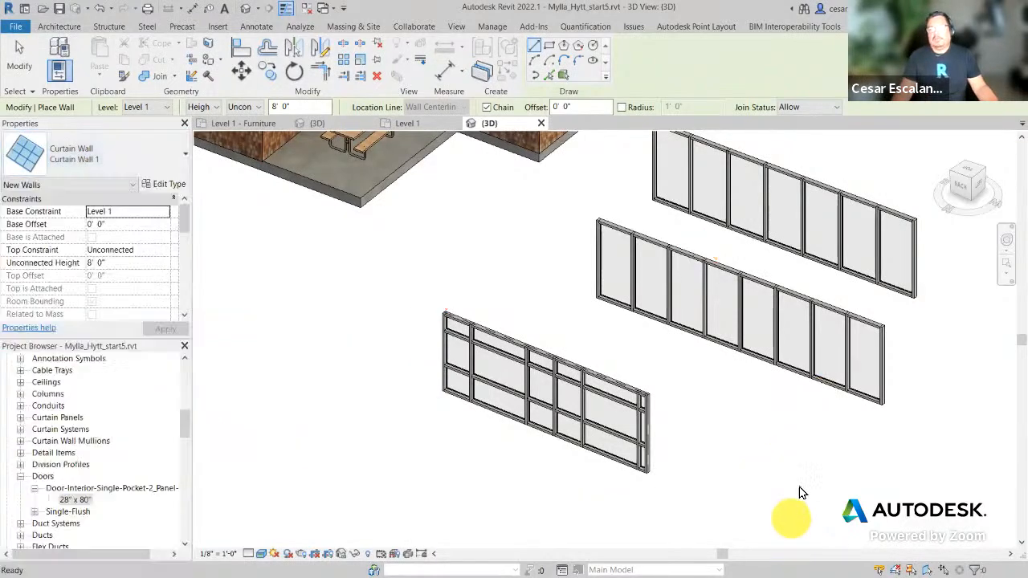
key(Escape)
middle_drag(507, 442, 552, 465)
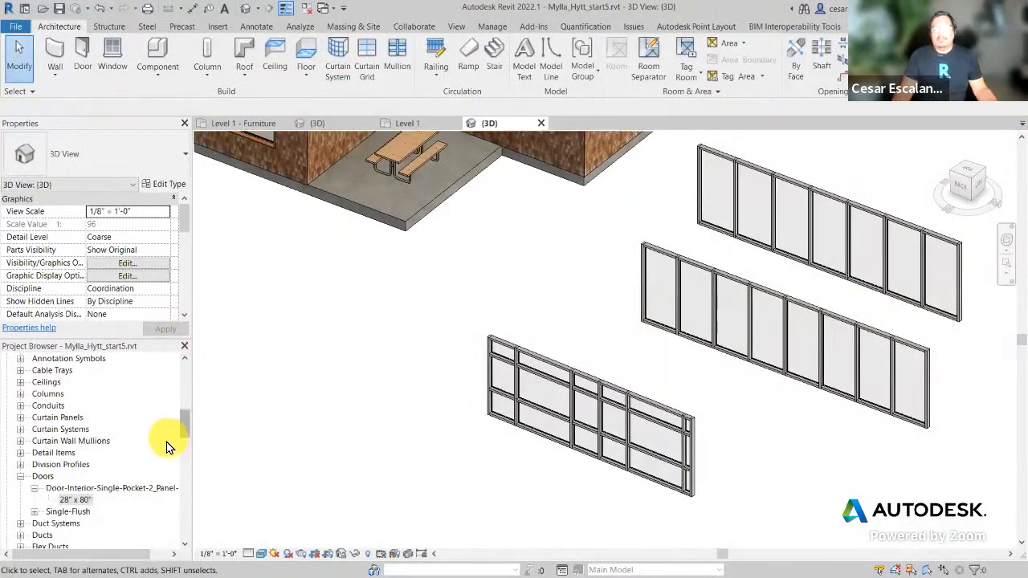
drag(184, 419, 190, 362)
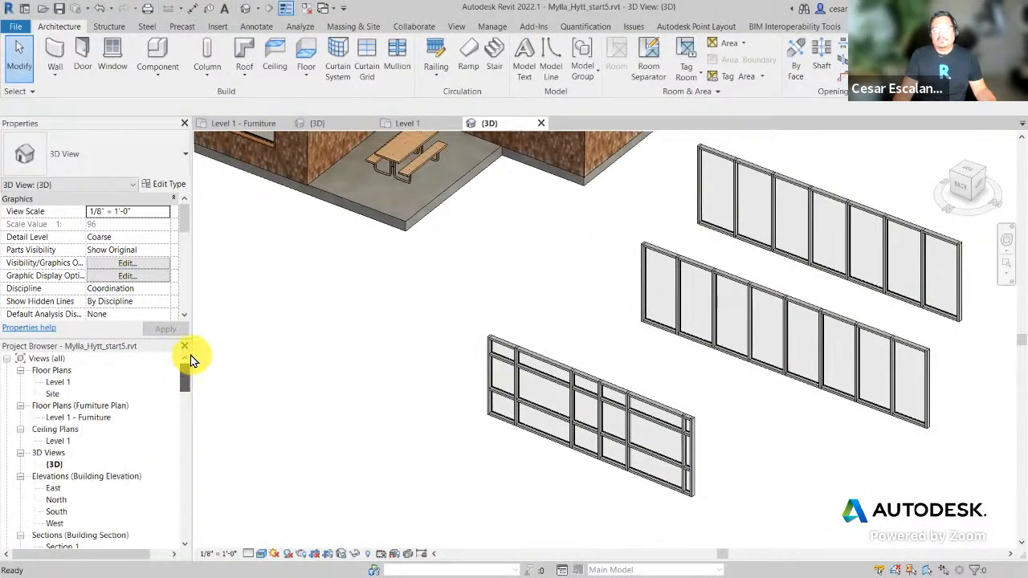
Step: Open the Level 1 plan and zoom to the north elevation's door area
double_click(58, 382)
middle_drag(426, 429, 281, 350)
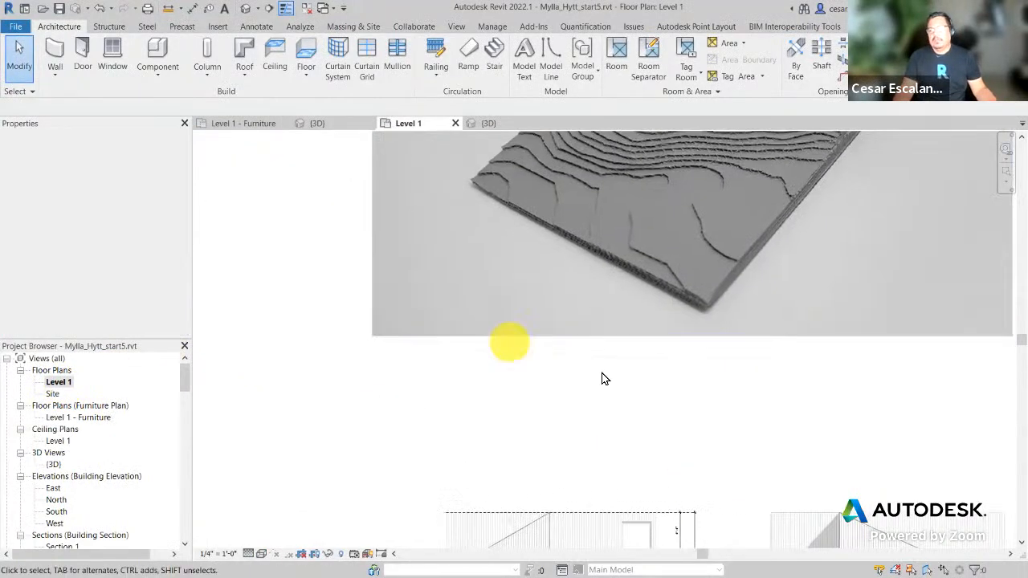
scroll(674, 421, down, 2)
middle_drag(675, 422, 651, 314)
scroll(629, 462, up, 2)
scroll(505, 437, up, 6)
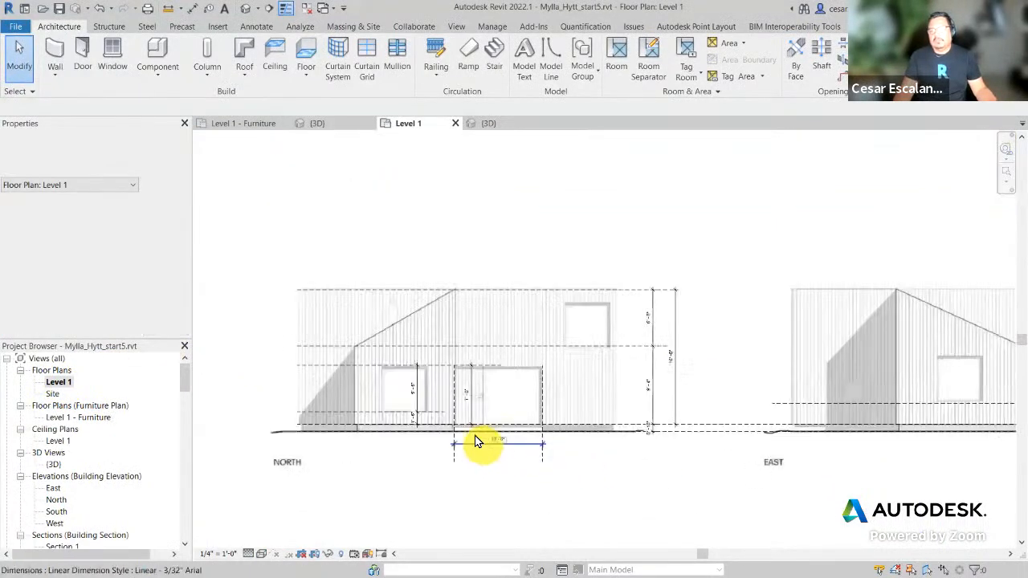
middle_drag(532, 402, 611, 421)
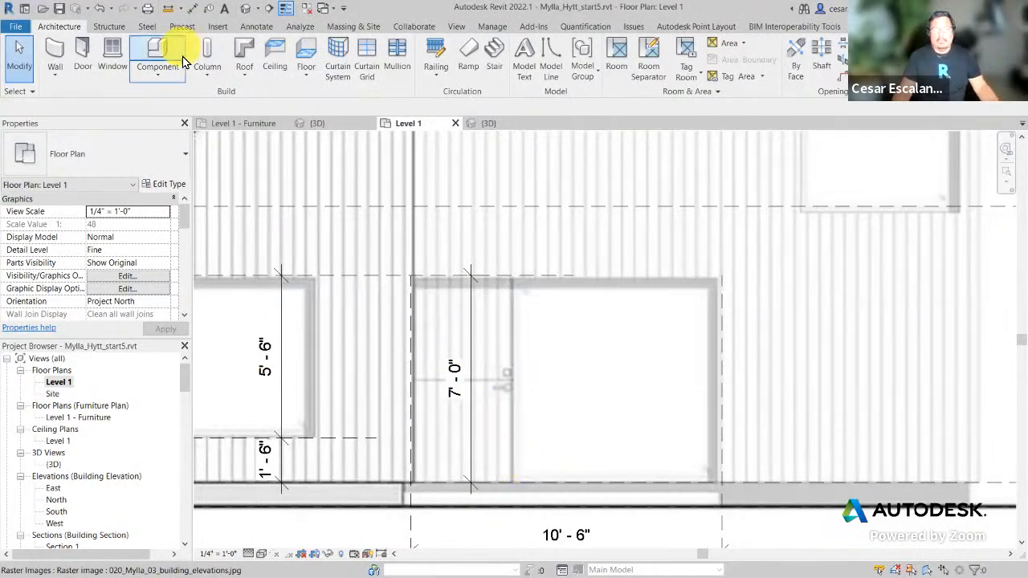
Step: Turn on Thin Lines and measure the north elevation door opening as 10'-6"
click(169, 8)
key(m)
key(e)
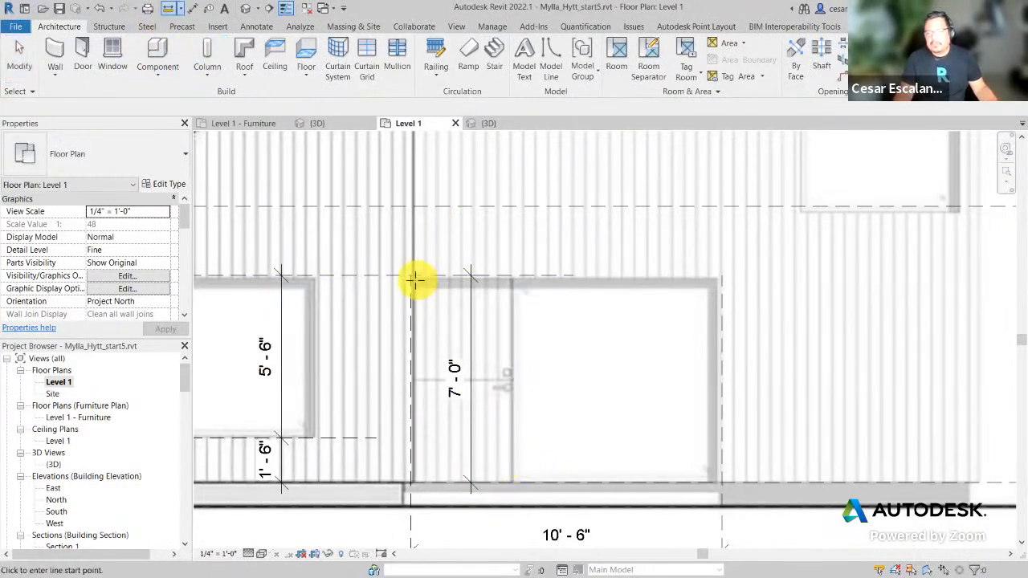
click(411, 277)
click(720, 275)
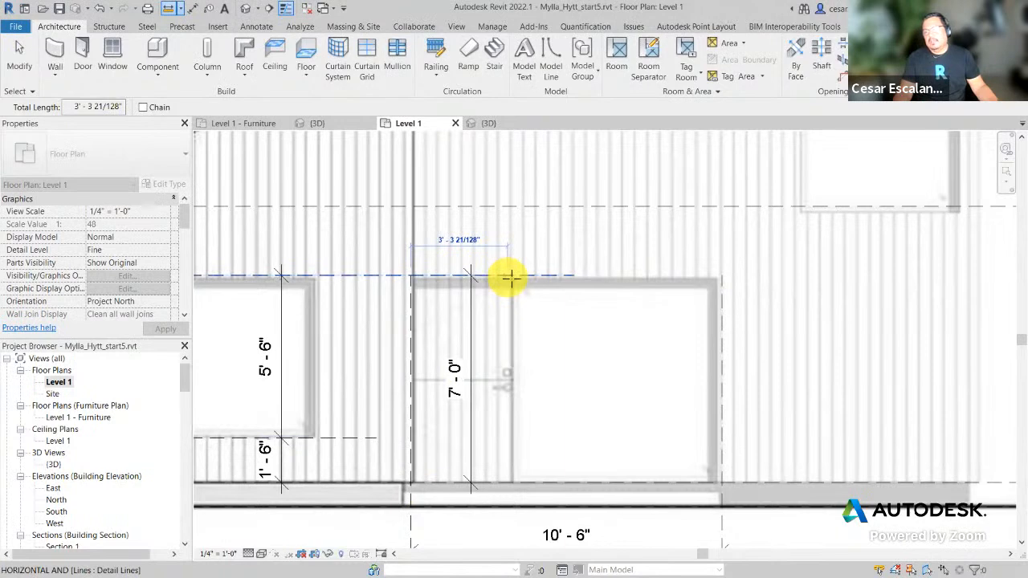
scroll(509, 277, up, 3)
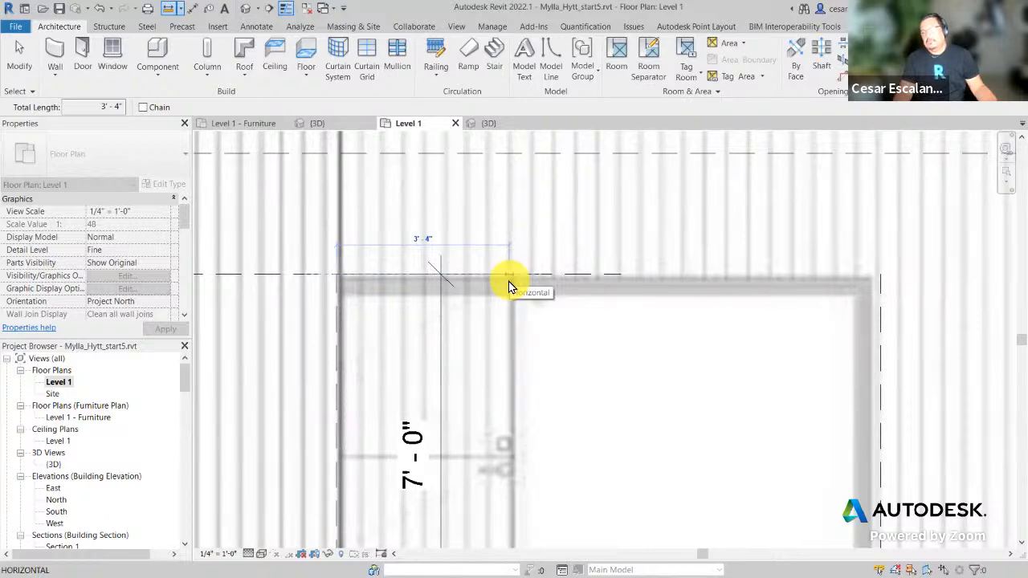
key(Escape)
key(Escape)
scroll(679, 349, down, 2)
scroll(679, 348, down, 2)
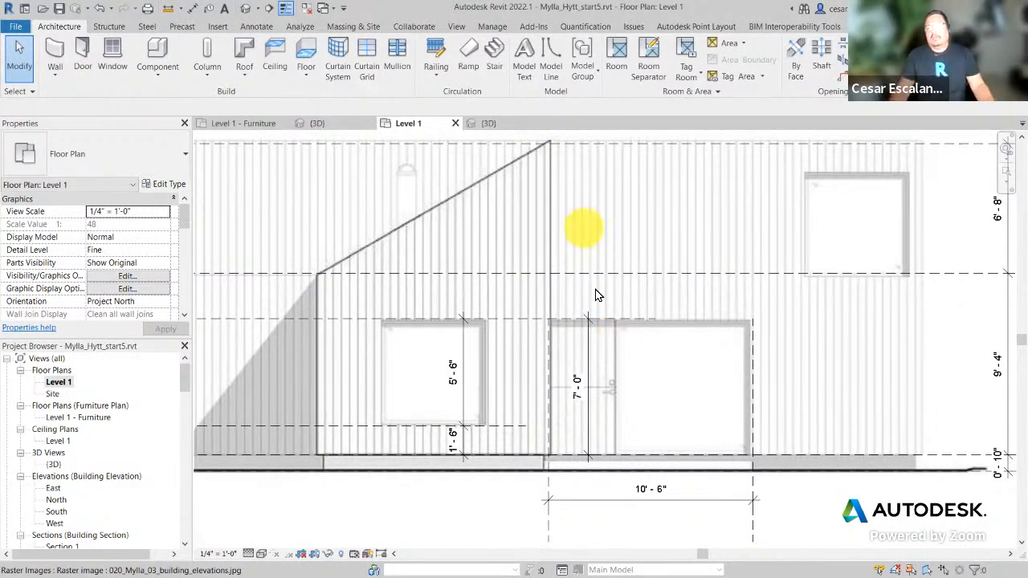
scroll(520, 434, down, 4)
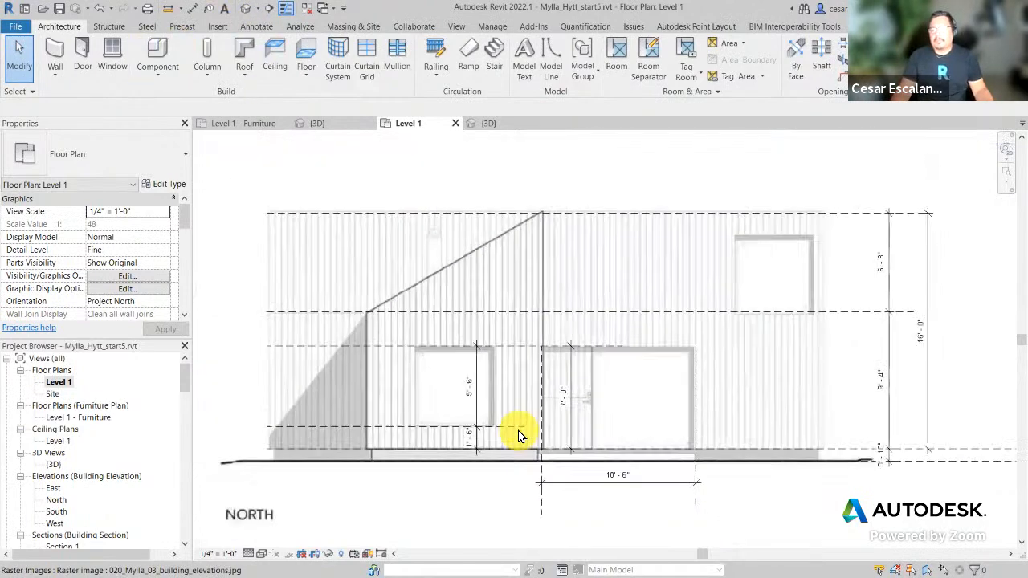
click(780, 514)
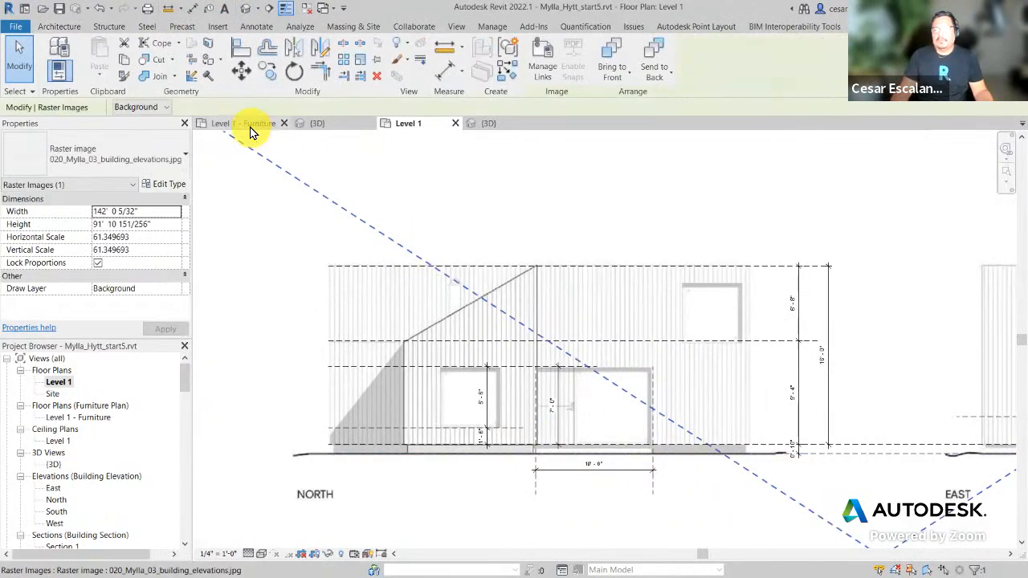
Step: Switch to Level 1 - Furniture, deselect the raster image, and zoom to the lower-right room
click(245, 125)
scroll(791, 426, up, 3)
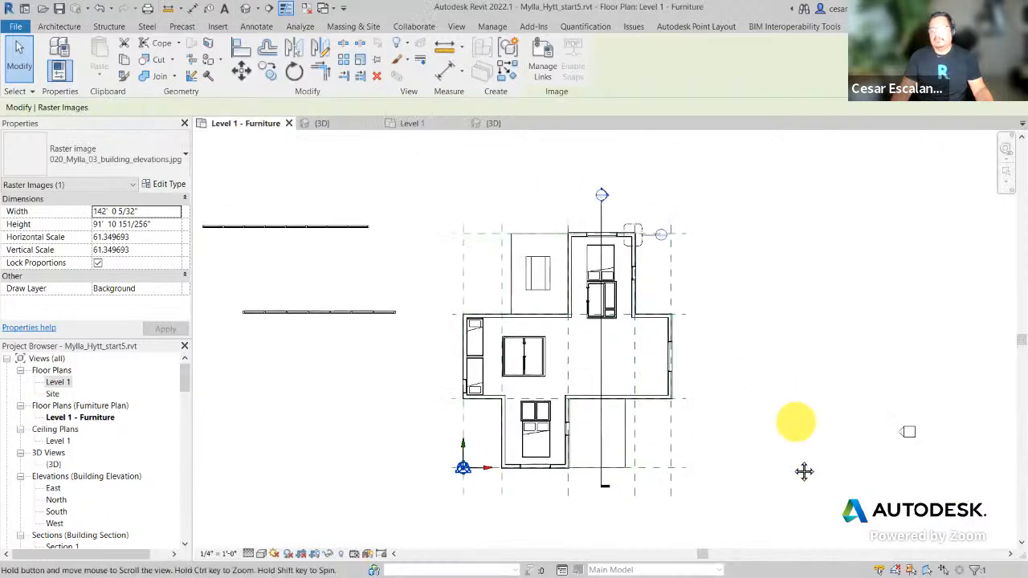
scroll(674, 494, up, 2)
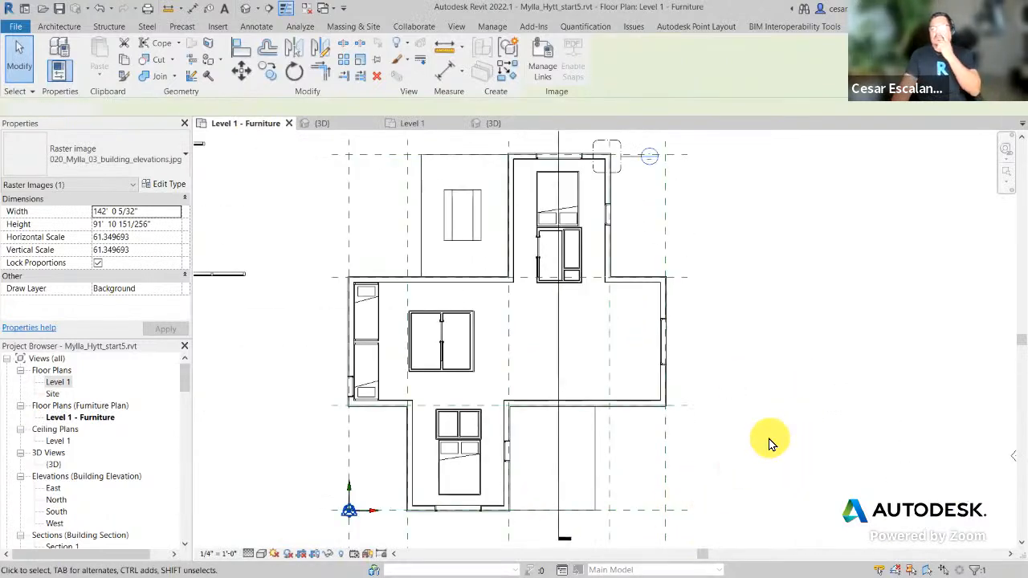
key(Escape)
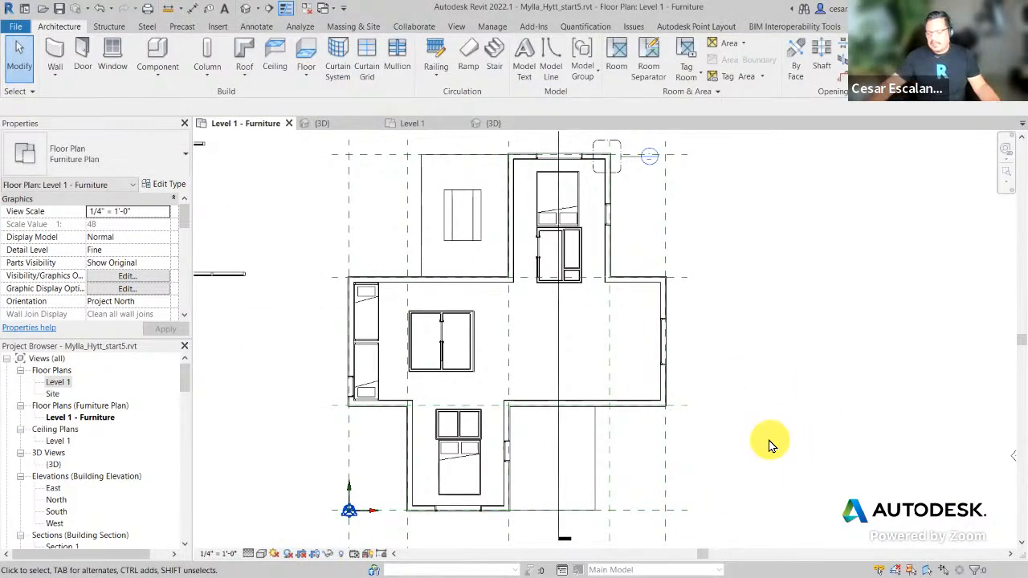
scroll(646, 459, up, 2)
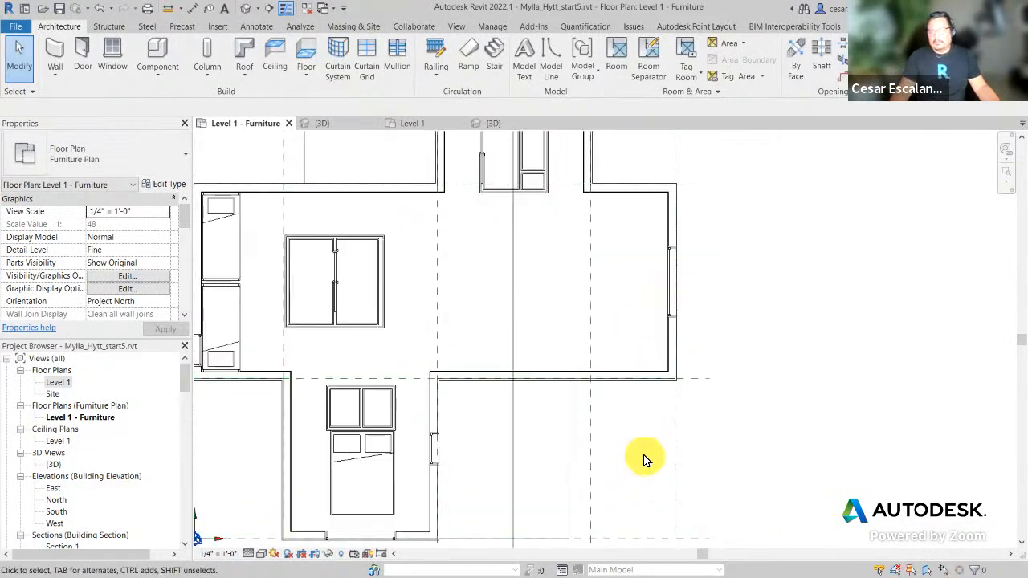
scroll(646, 459, up, 2)
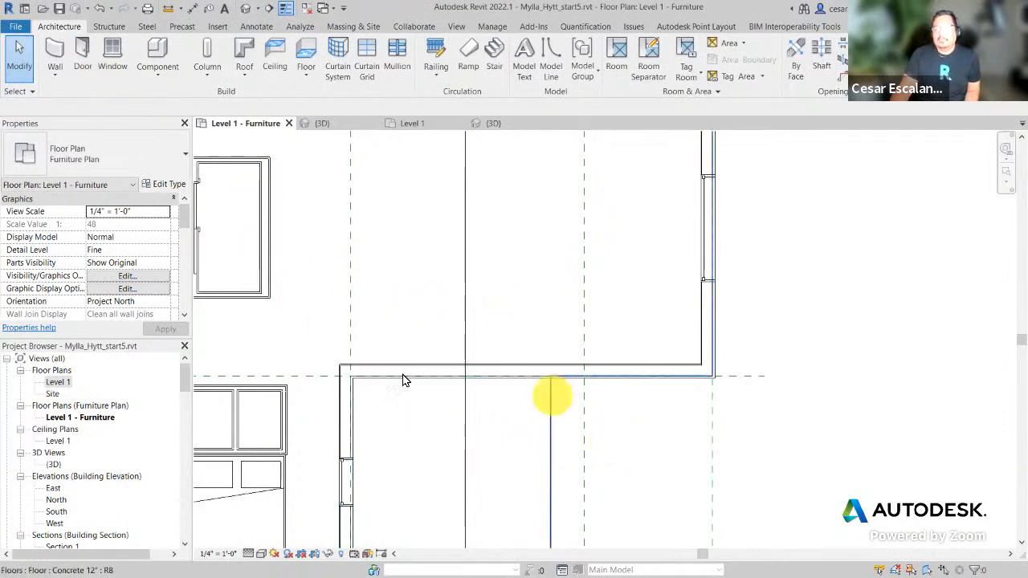
Step: Duplicate the Curtain Wall: Storefront type as a new type named 'Mylla SF'
click(50, 57)
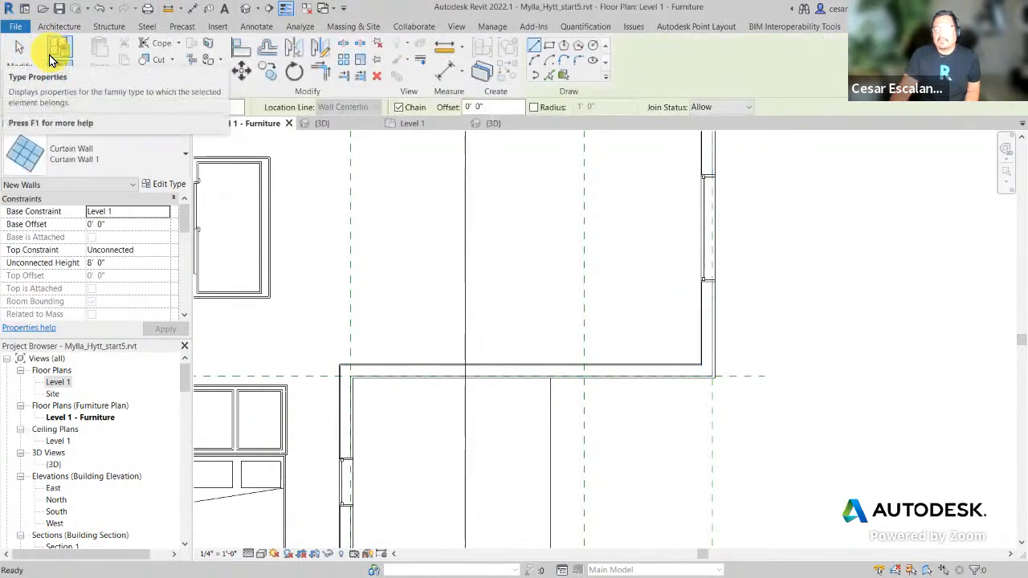
click(156, 164)
click(64, 394)
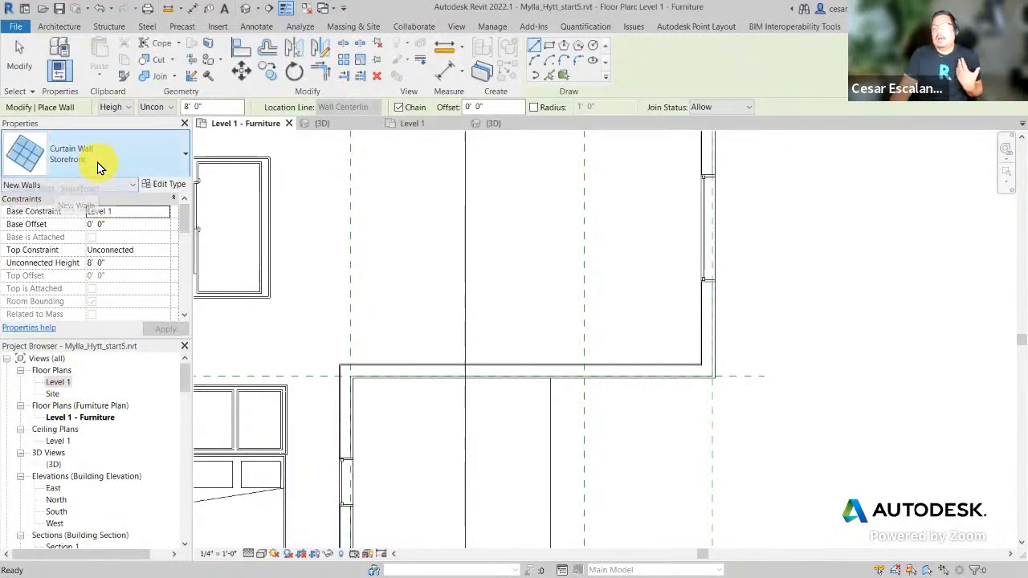
click(166, 187)
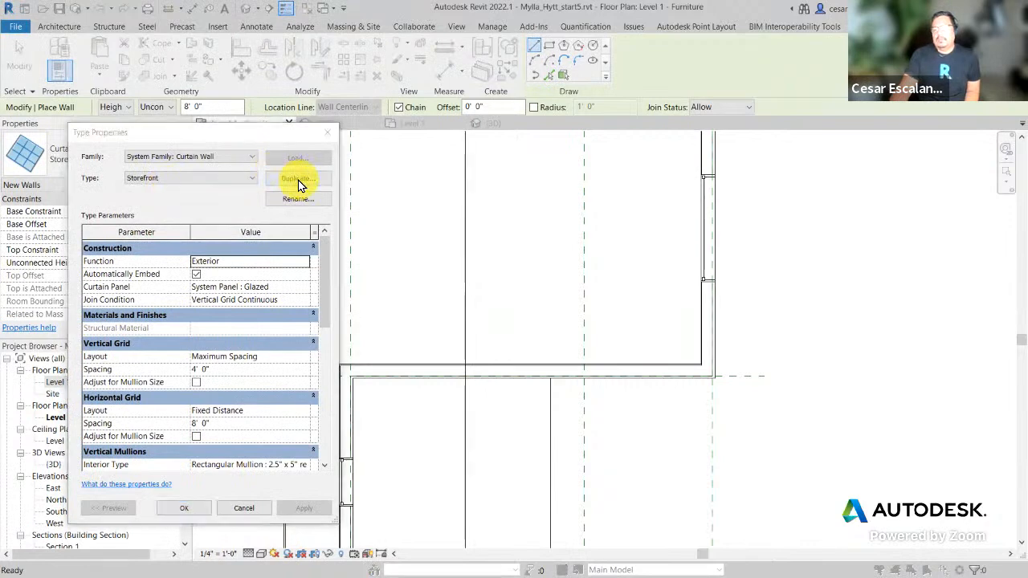
click(298, 180)
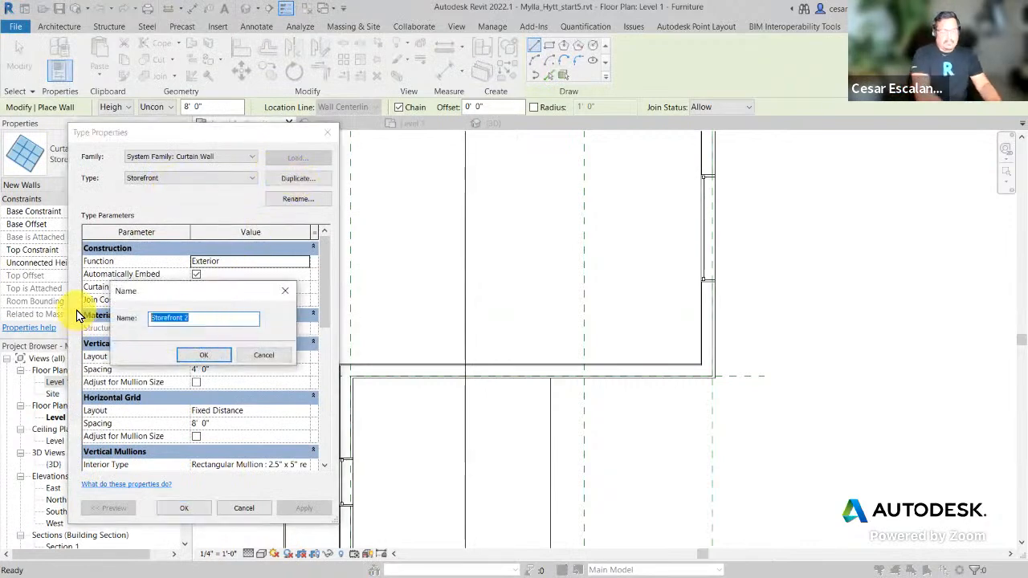
text(Mylla SF)
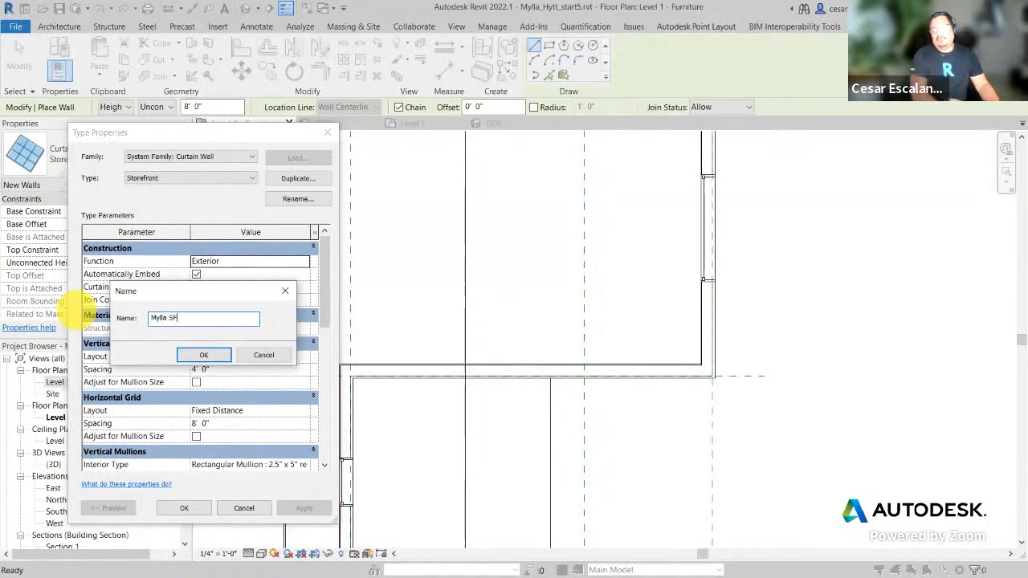
click(205, 358)
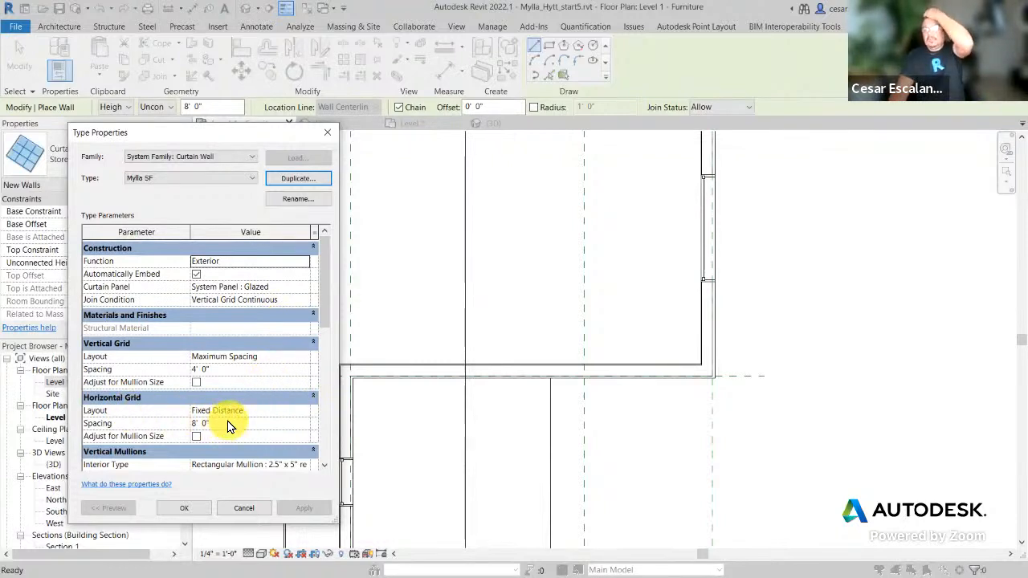
Step: Set both the horizontal and vertical grid layouts of Mylla SF to None
click(309, 416)
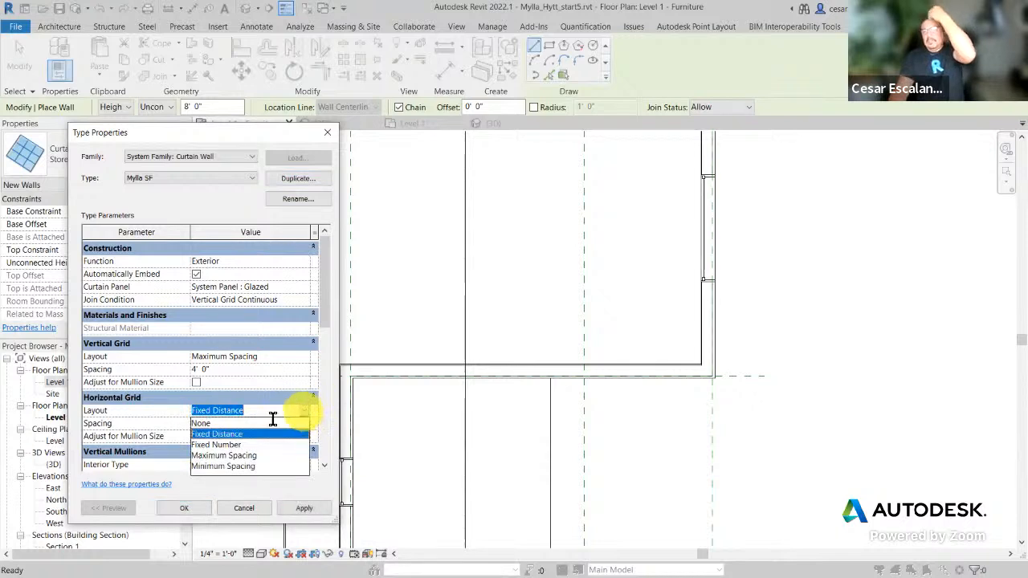
click(214, 424)
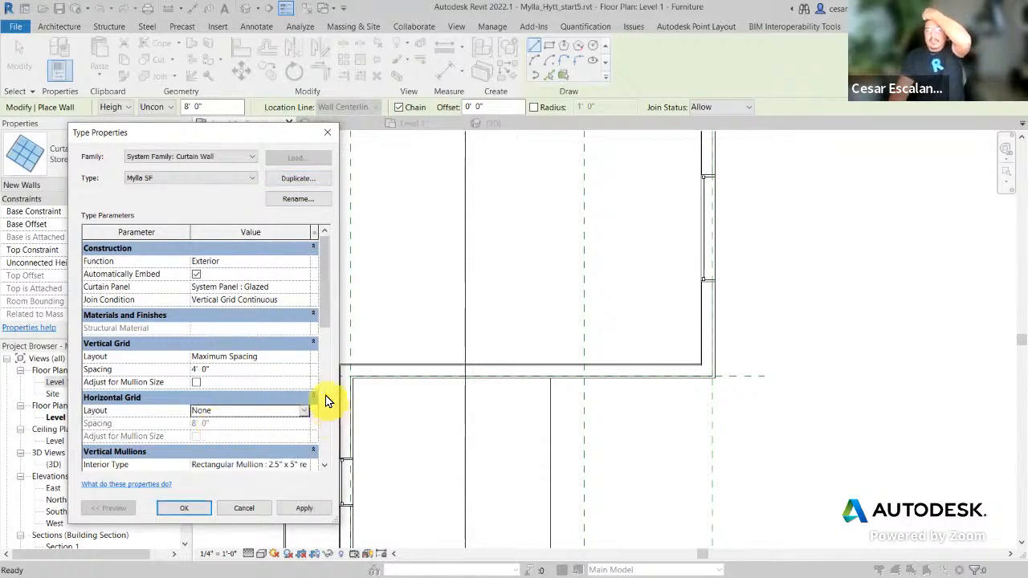
click(305, 358)
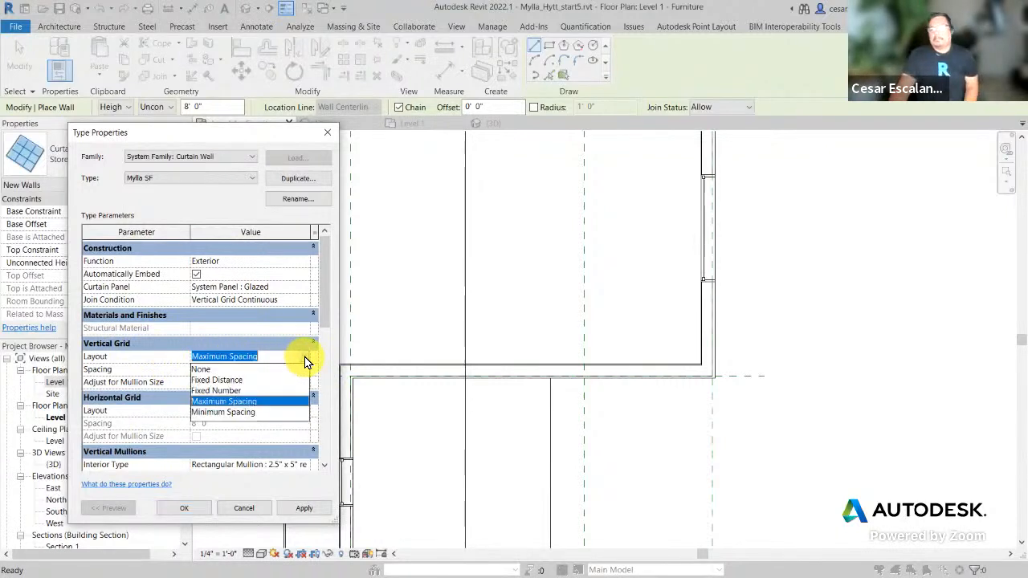
click(199, 370)
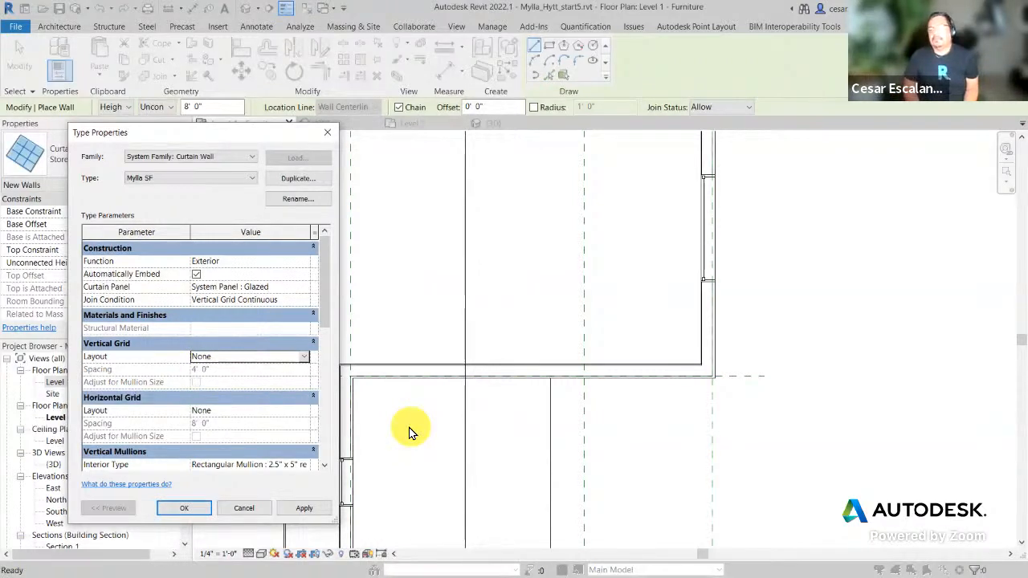
scroll(230, 446, down, 2)
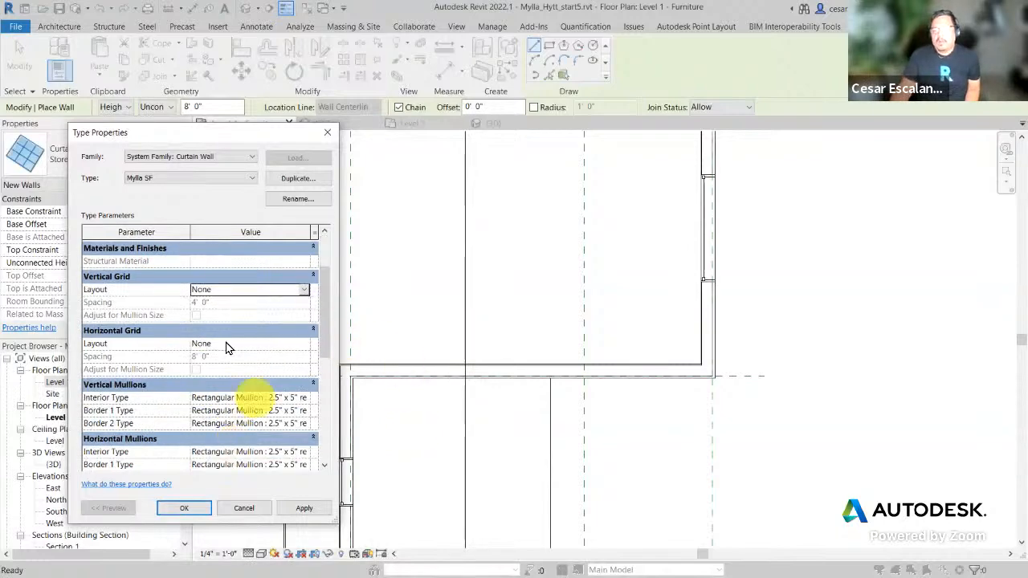
scroll(253, 433, down, 1)
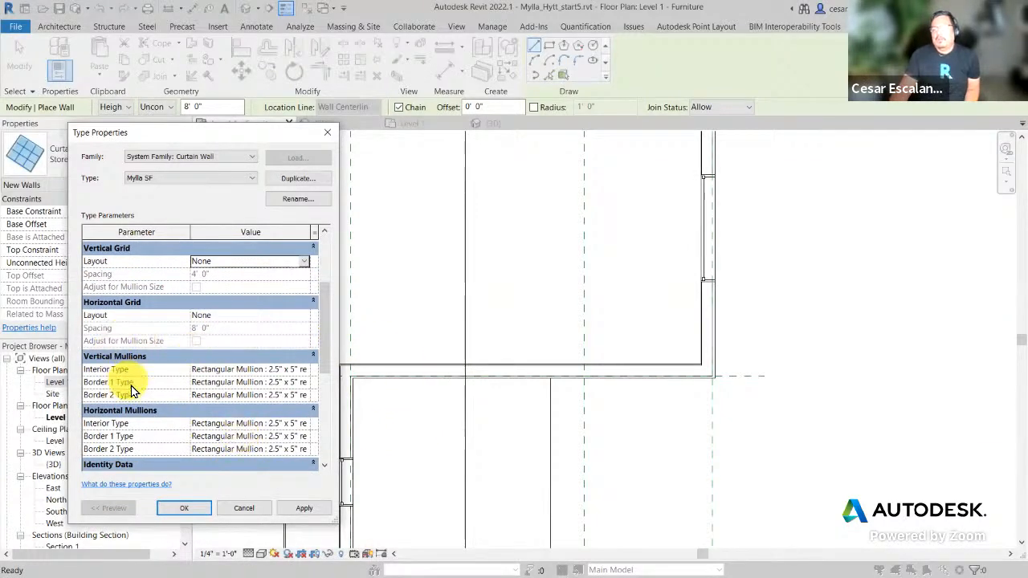
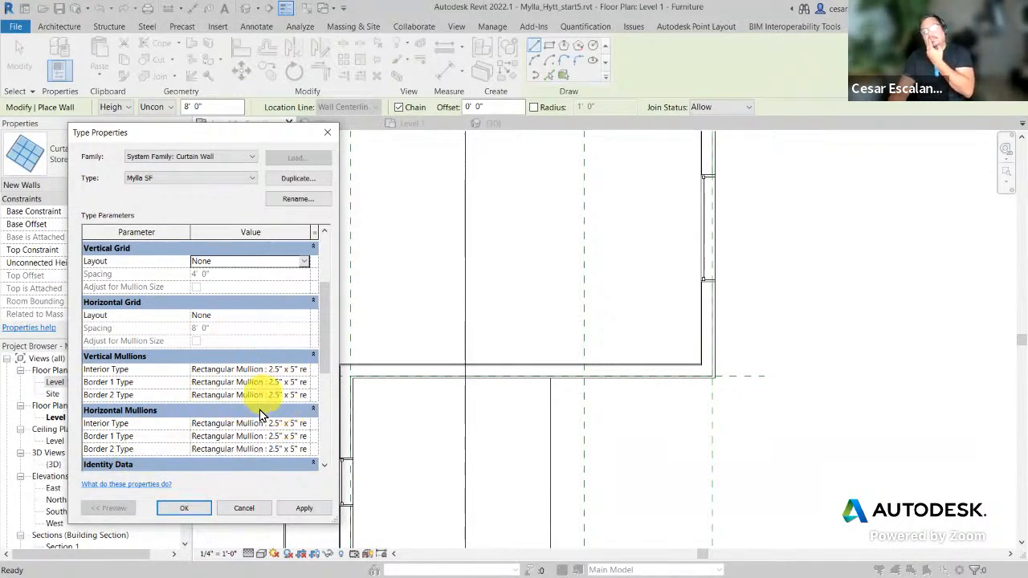
Step: Confirm the Mylla SF type settings and set the wall height to 7' 6"
scroll(273, 393, up, 3)
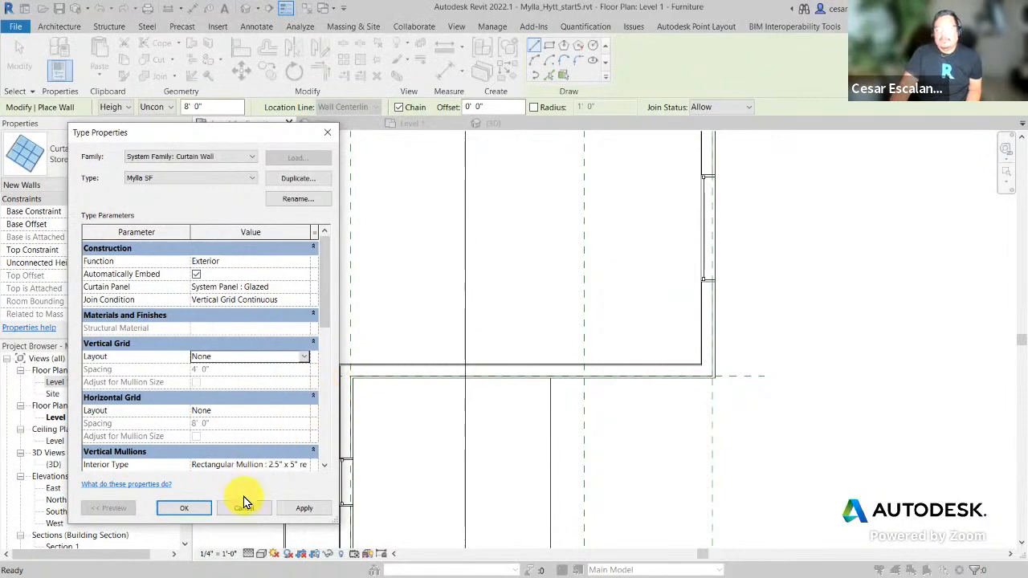
click(186, 508)
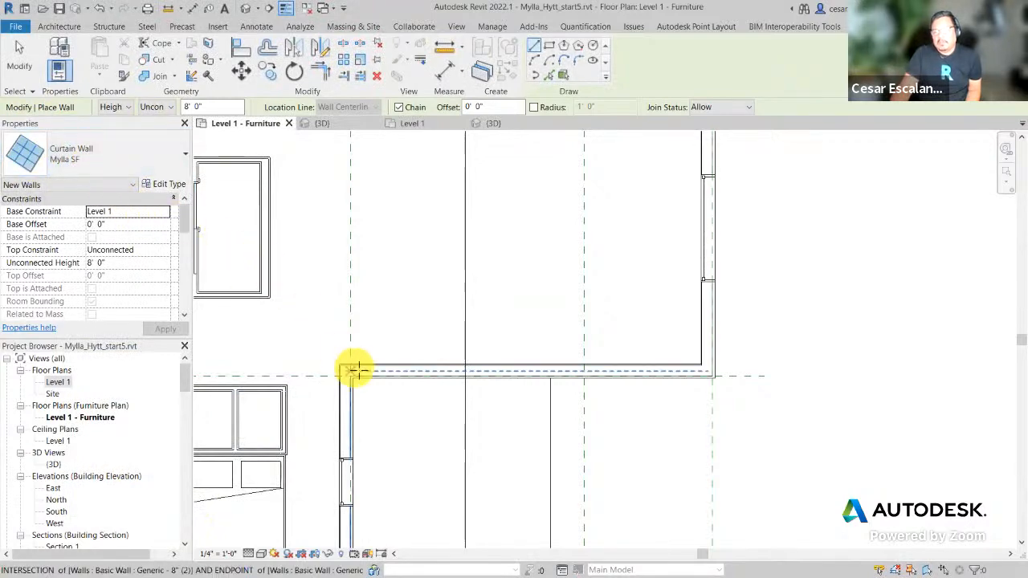
scroll(358, 370, up, 7)
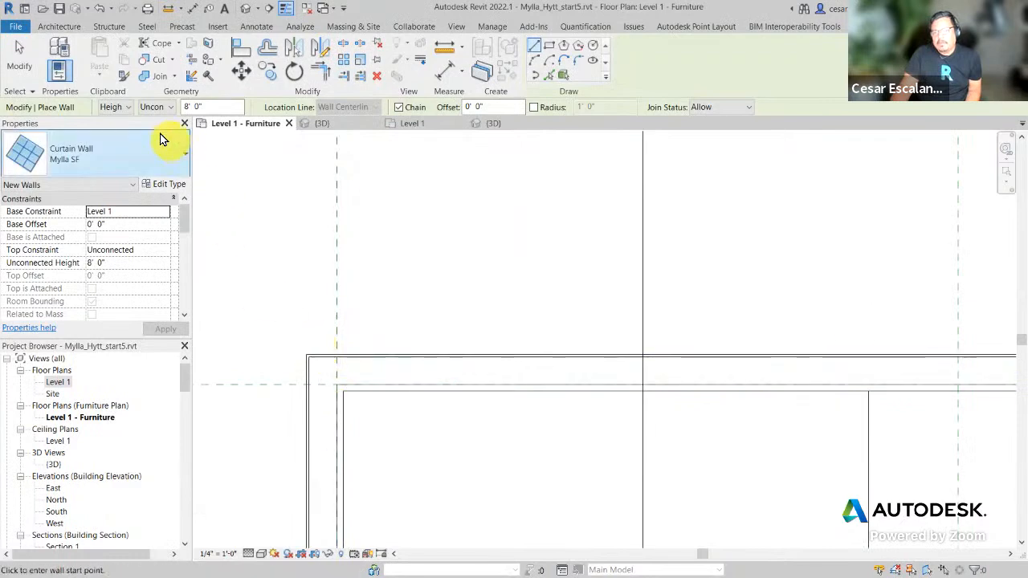
click(215, 107)
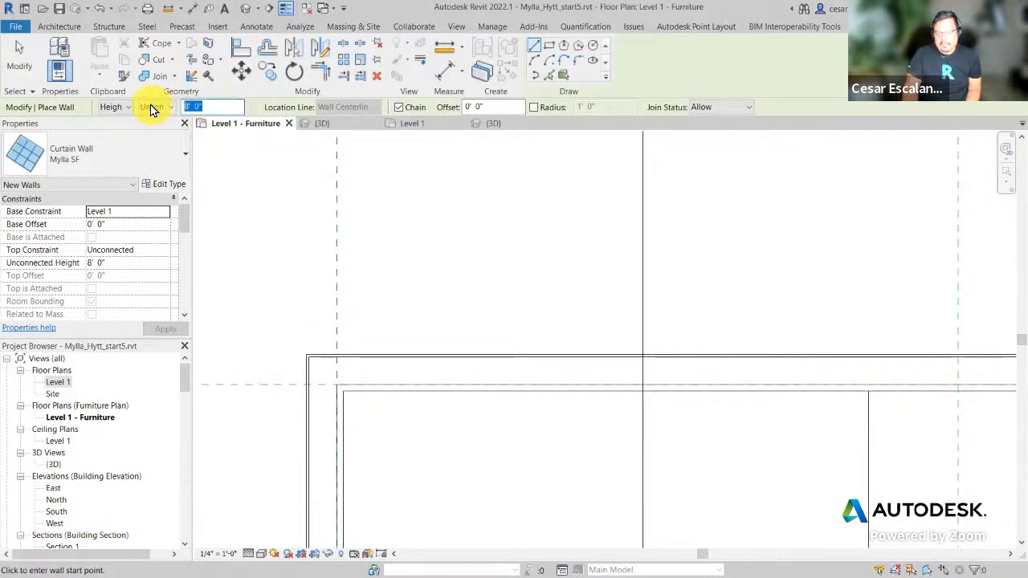
text(7)
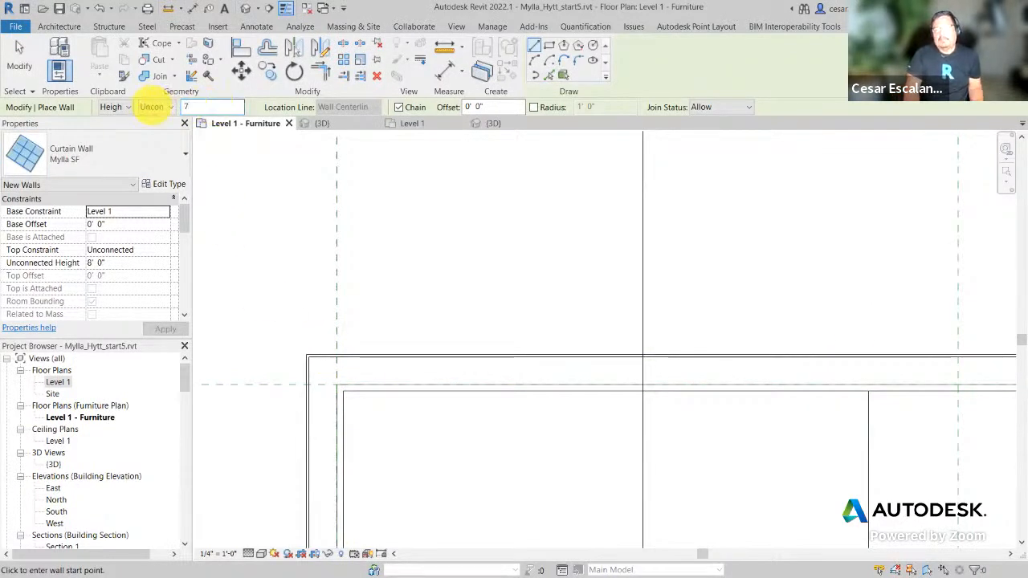
text( 6)
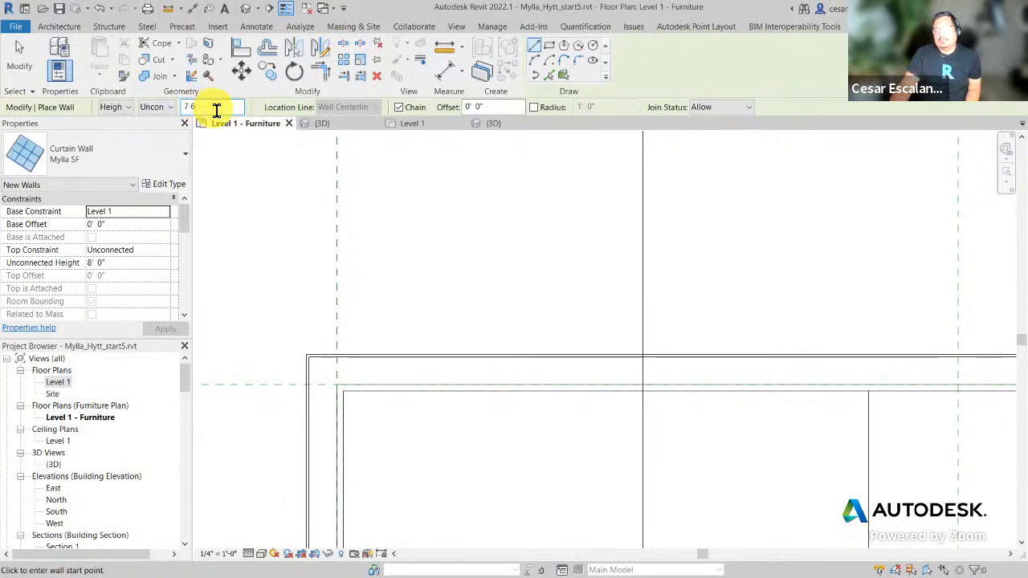
key(Return)
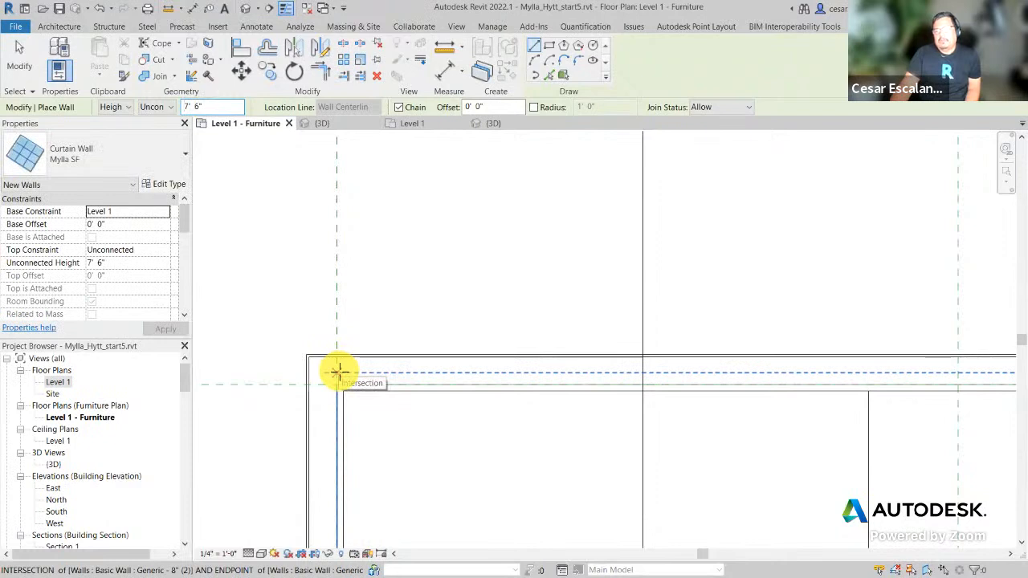
Step: Draw the curtain wall from the wall corner to the far wall, about 10' 6" long
click(338, 371)
middle_drag(567, 374, 422, 374)
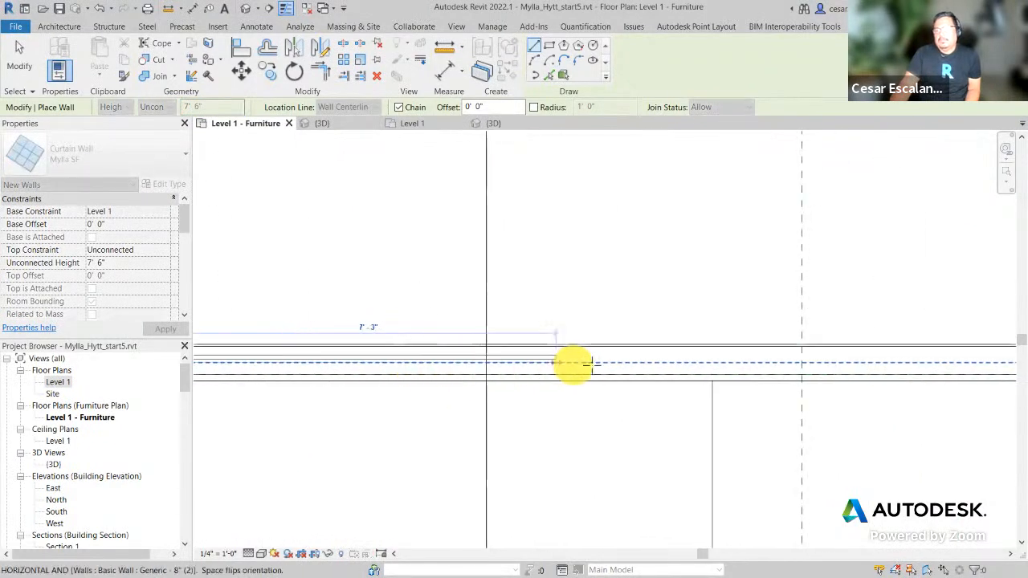
scroll(590, 363, down, 3)
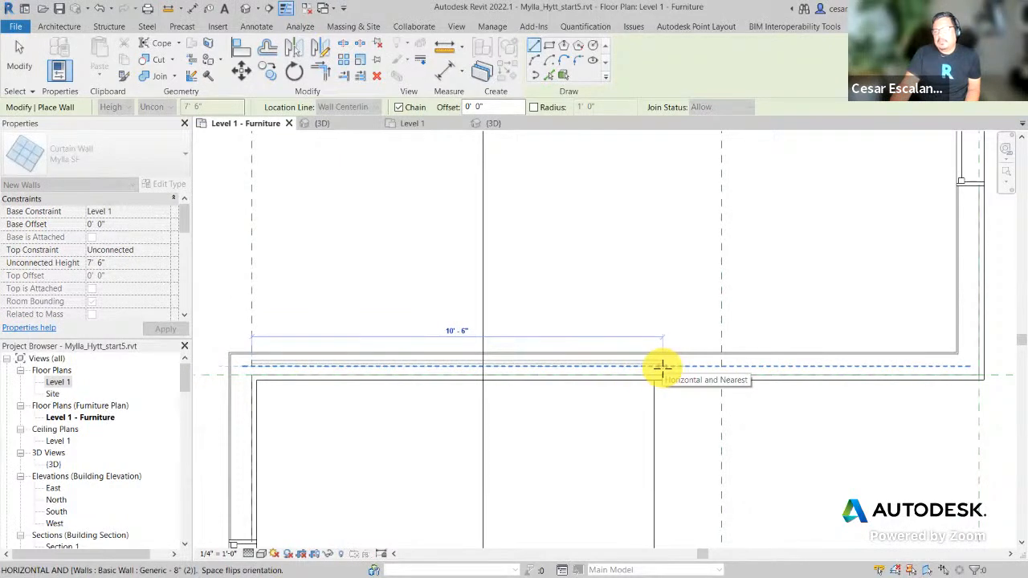
click(660, 367)
key(Escape)
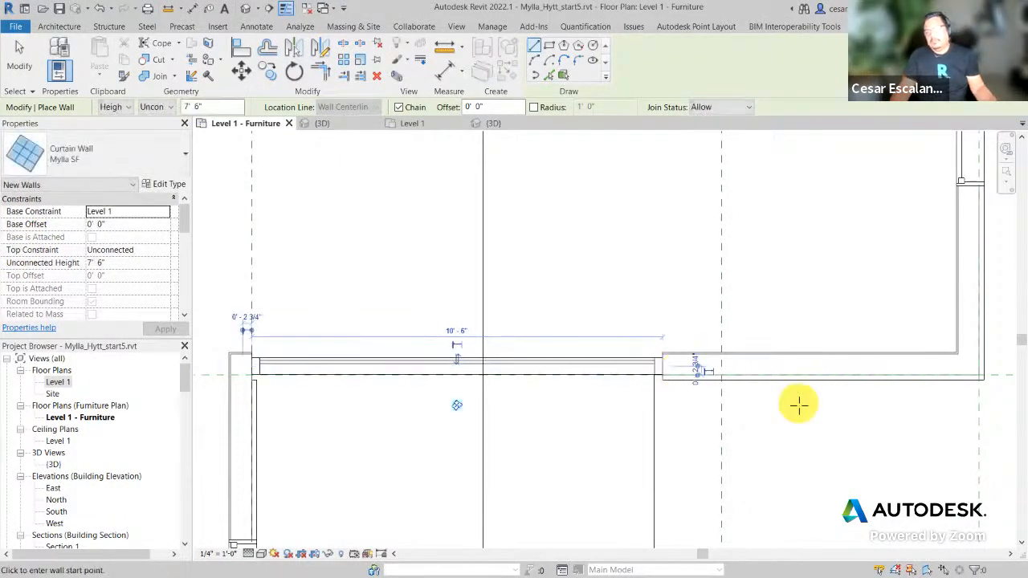
key(Escape)
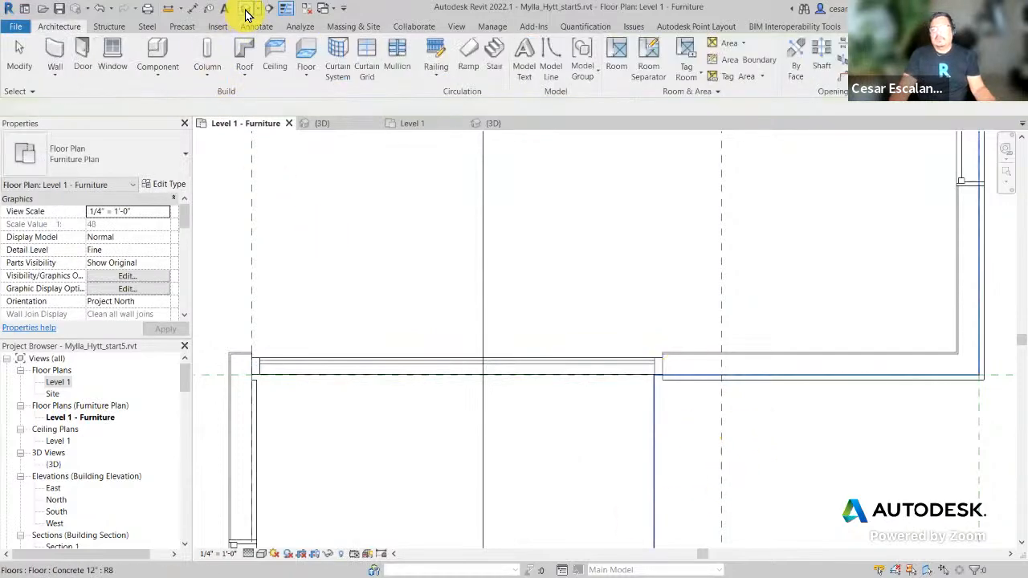
Step: Open the default 3D view and orbit the house to face the door opening
click(246, 14)
scroll(450, 450, up, 3)
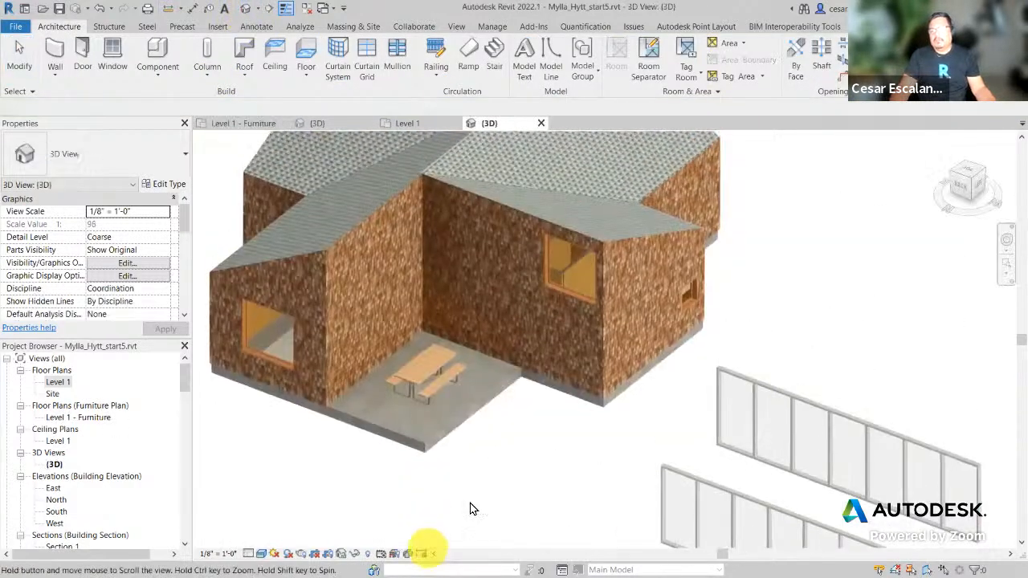
shift+middle_drag(473, 509, 603, 440)
scroll(630, 362, up, 3)
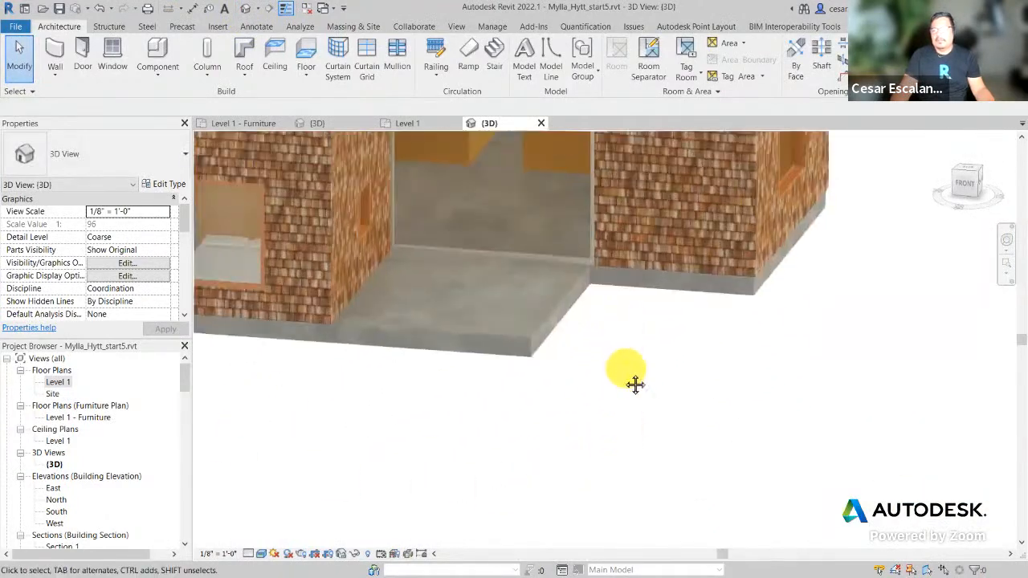
middle_drag(634, 385, 591, 532)
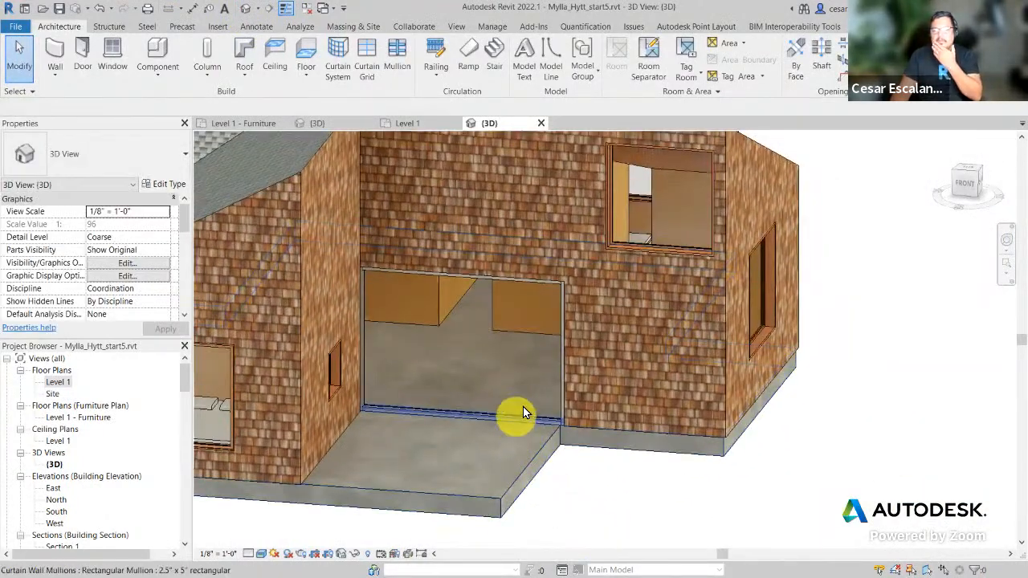
Step: Delete the curtain wall in the door opening and check the Undo history
click(562, 367)
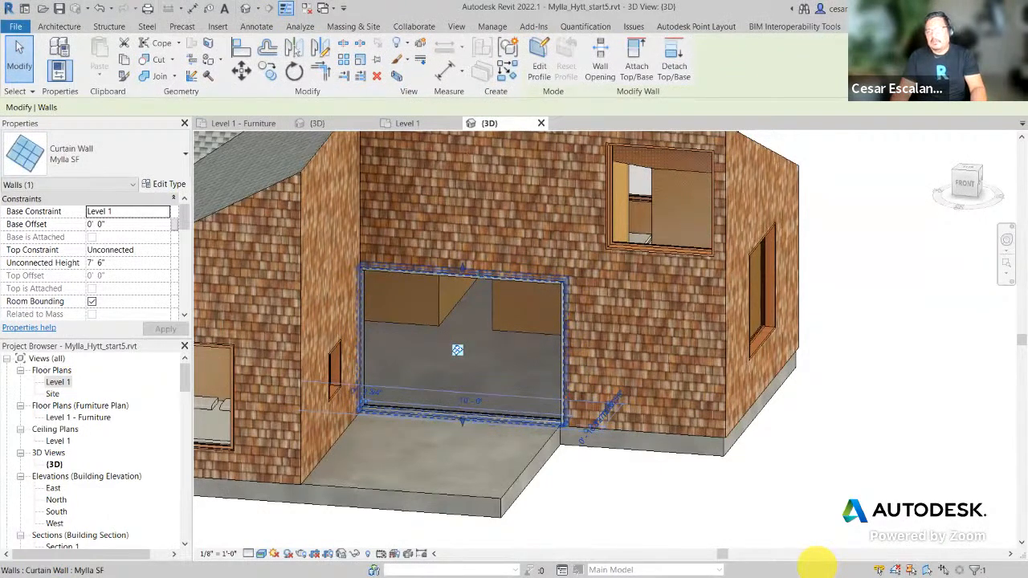
key(Delete)
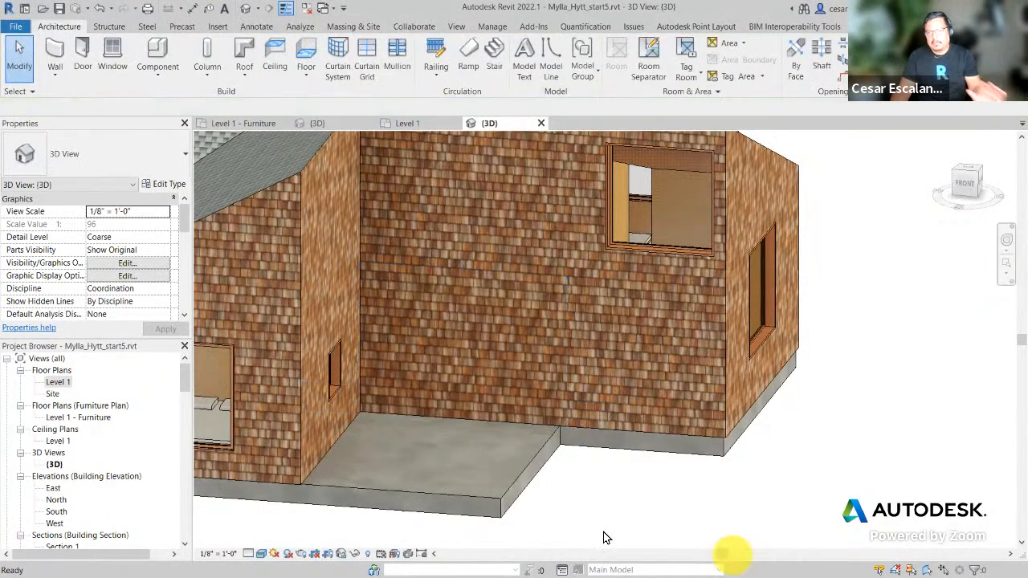
click(109, 9)
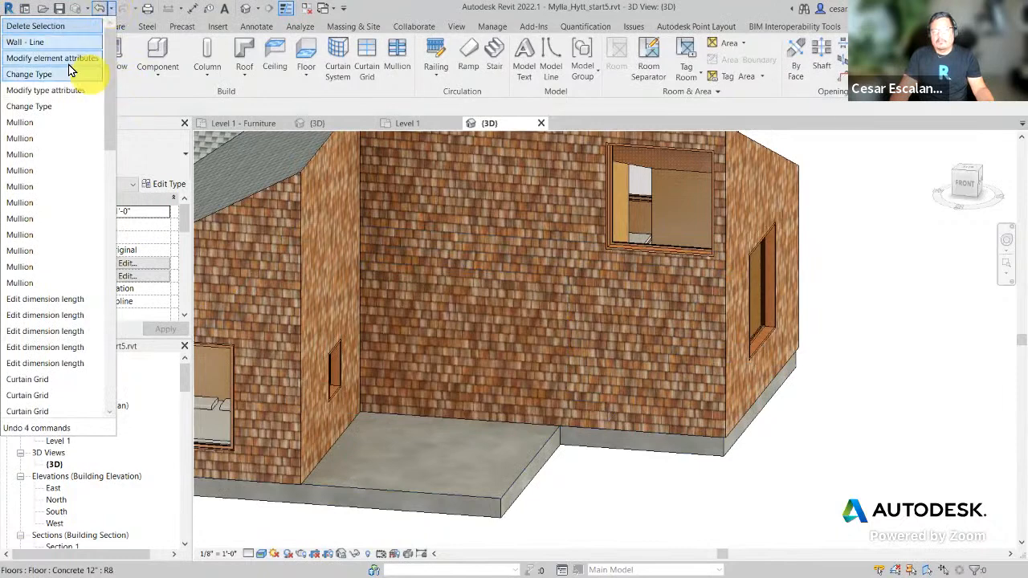
click(707, 544)
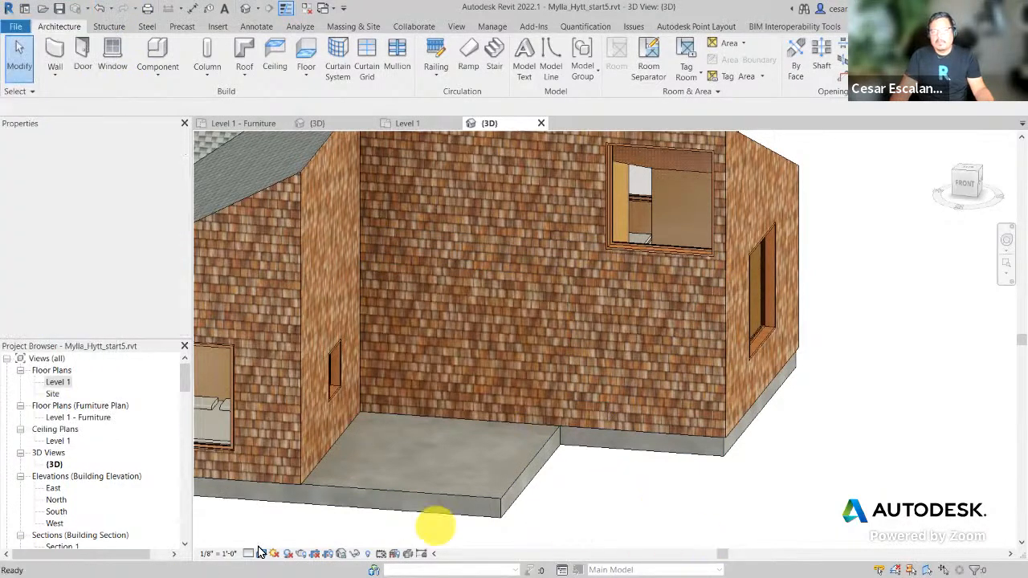
Step: Open the Level 1 floor plan and pan to the house plan
double_click(58, 383)
scroll(511, 447, down, 2)
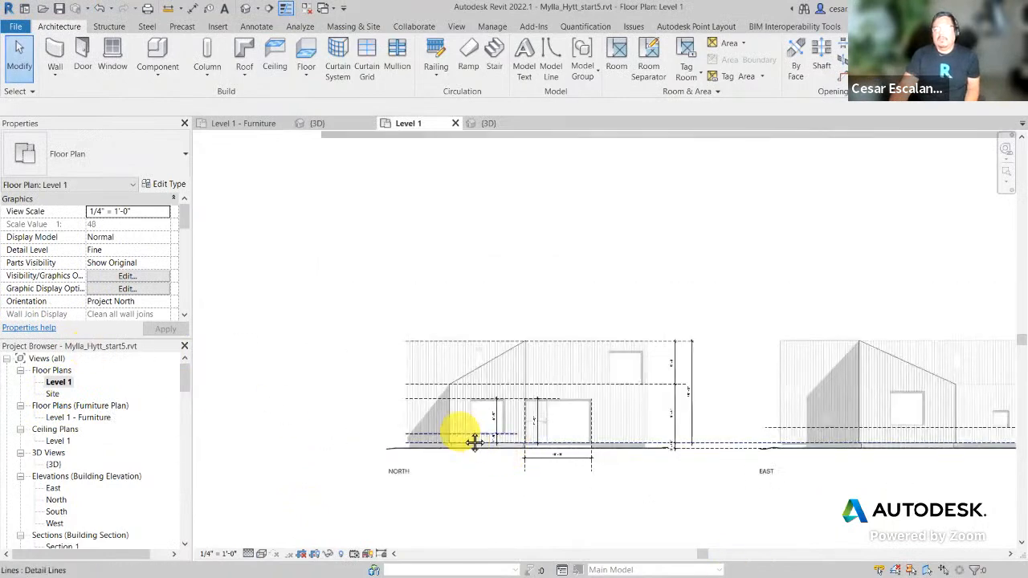
middle_drag(474, 443, 819, 545)
scroll(658, 413, up, 3)
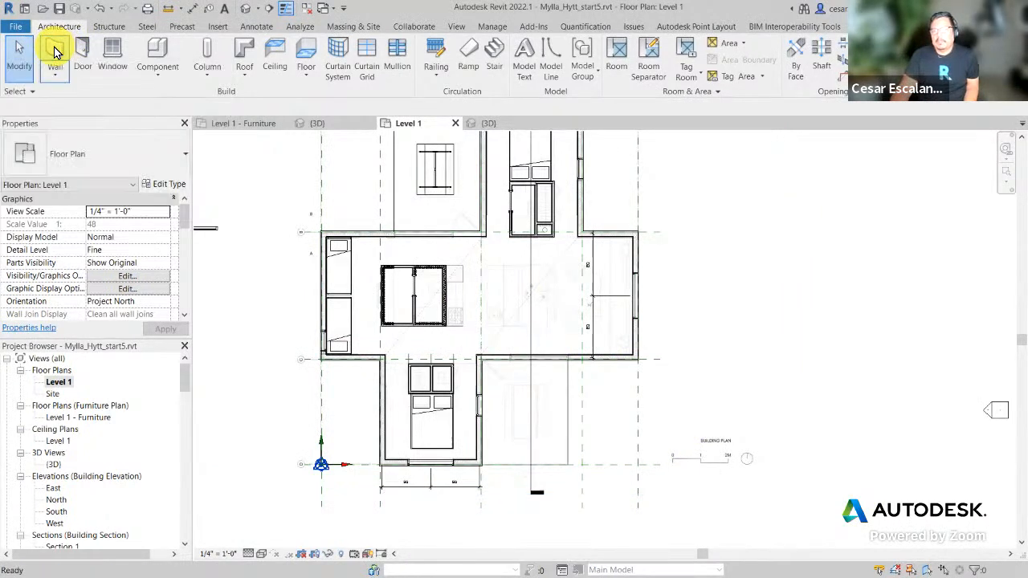
Step: Start a new wall with the Curtain Wall: Storefront type and open its type properties
click(55, 52)
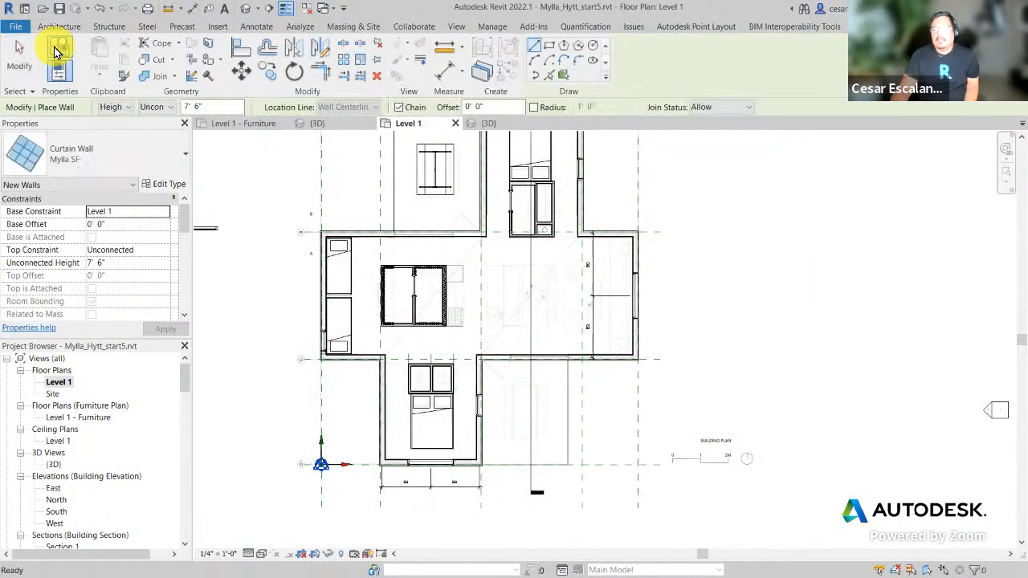
click(101, 163)
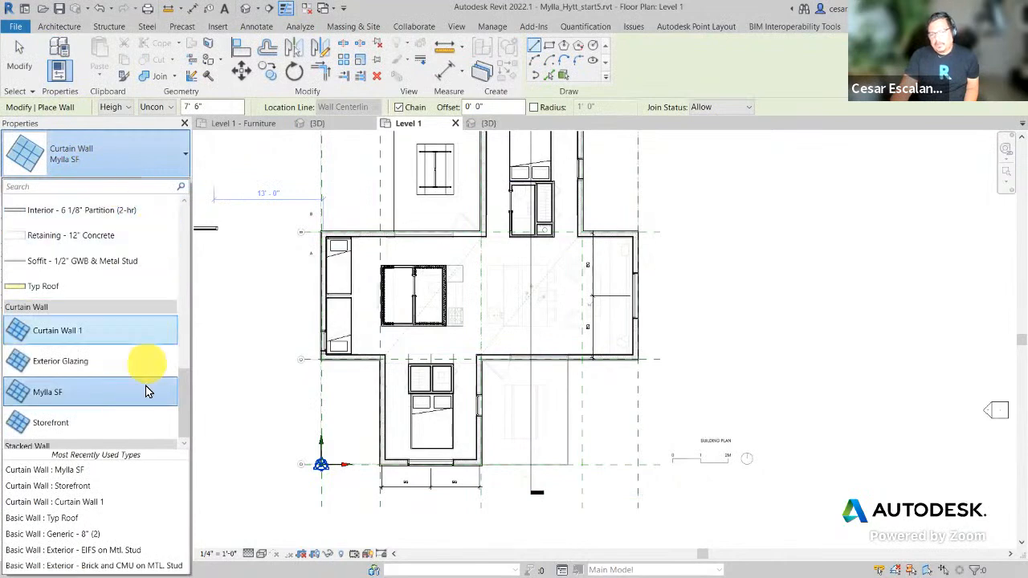
click(75, 431)
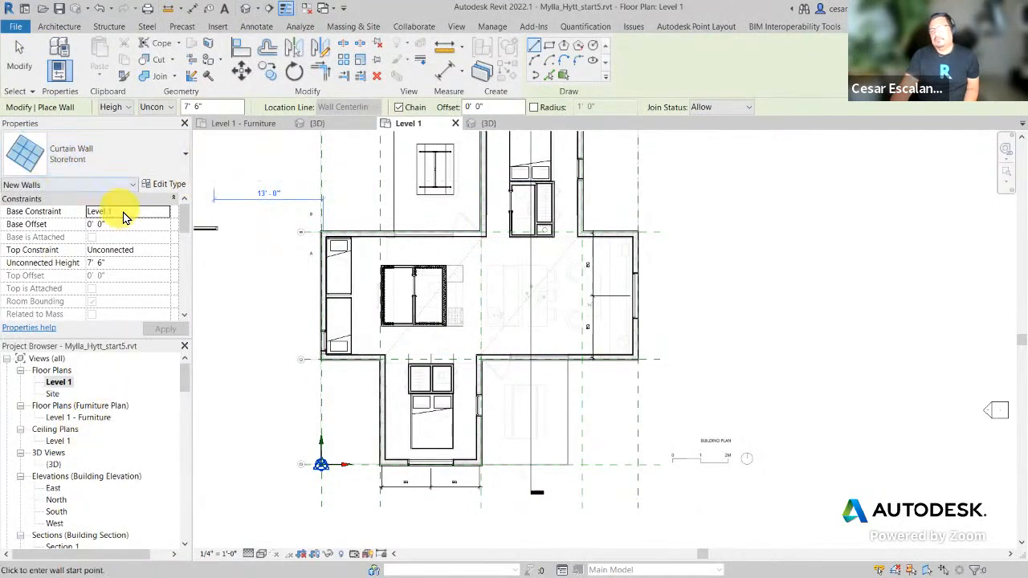
click(163, 185)
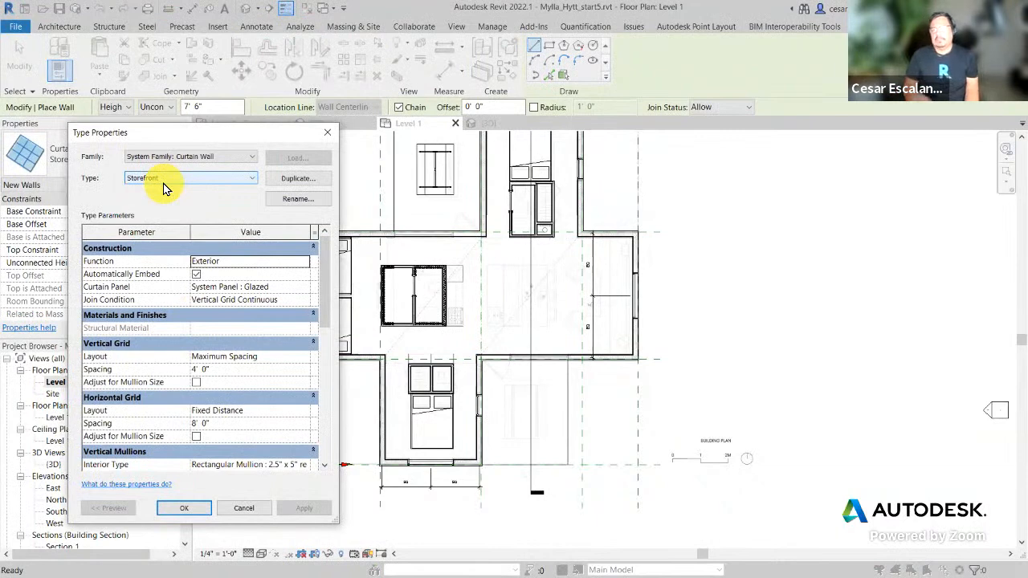
Step: Switch the type in Type Properties to Mylla SF instead of duplicating Storefront
drag(224, 138, 528, 106)
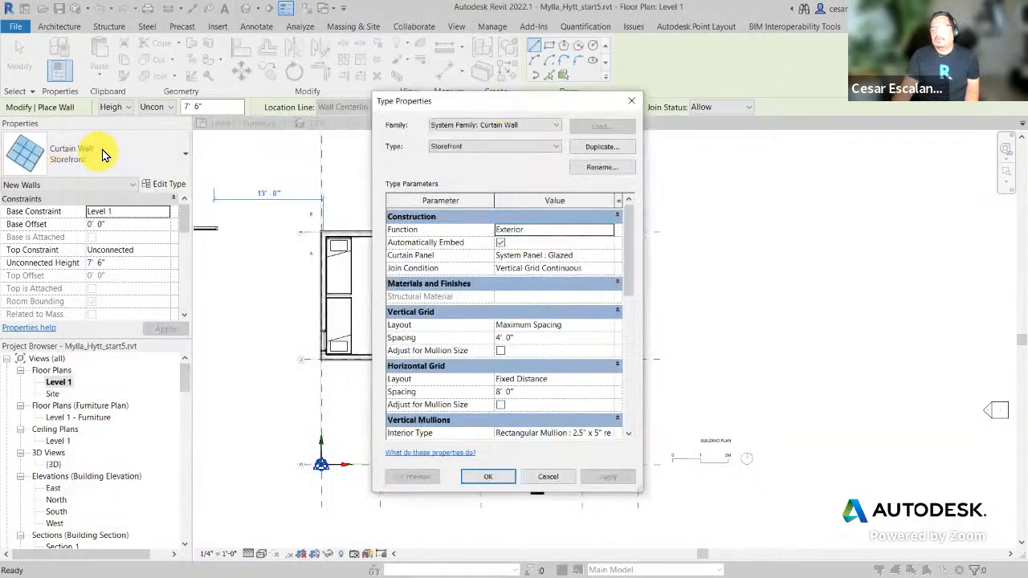
click(598, 153)
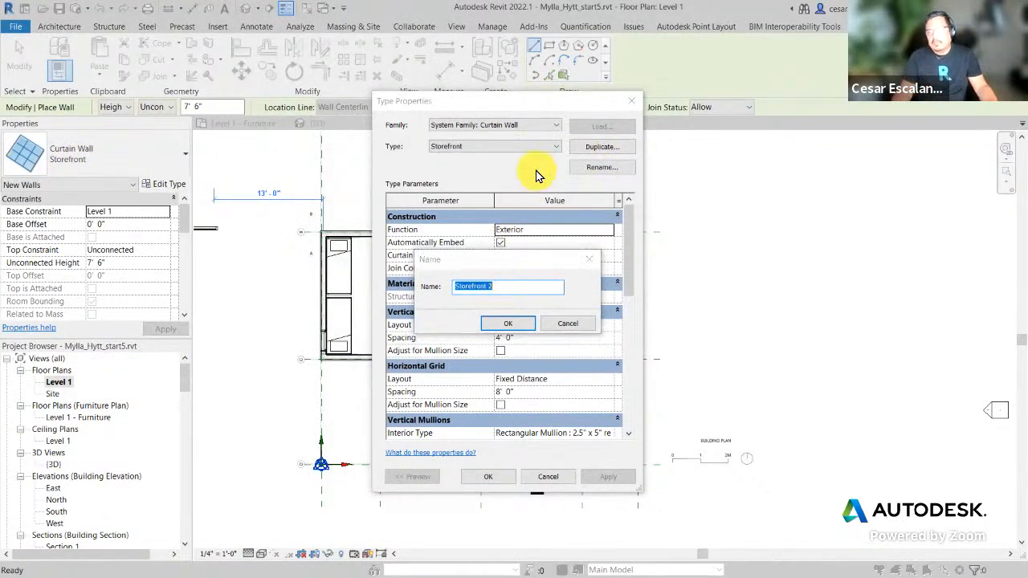
click(566, 324)
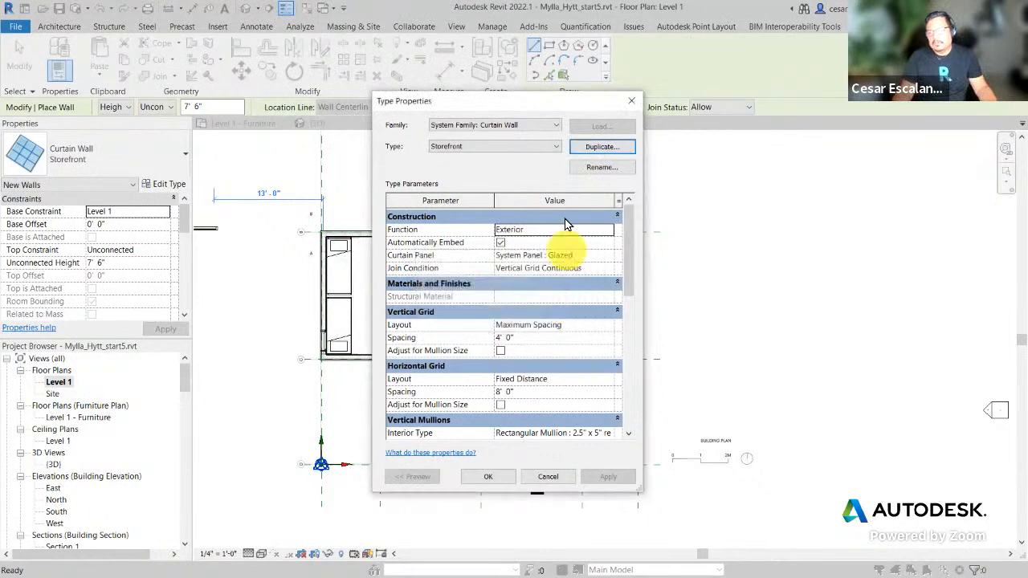
click(557, 148)
click(468, 173)
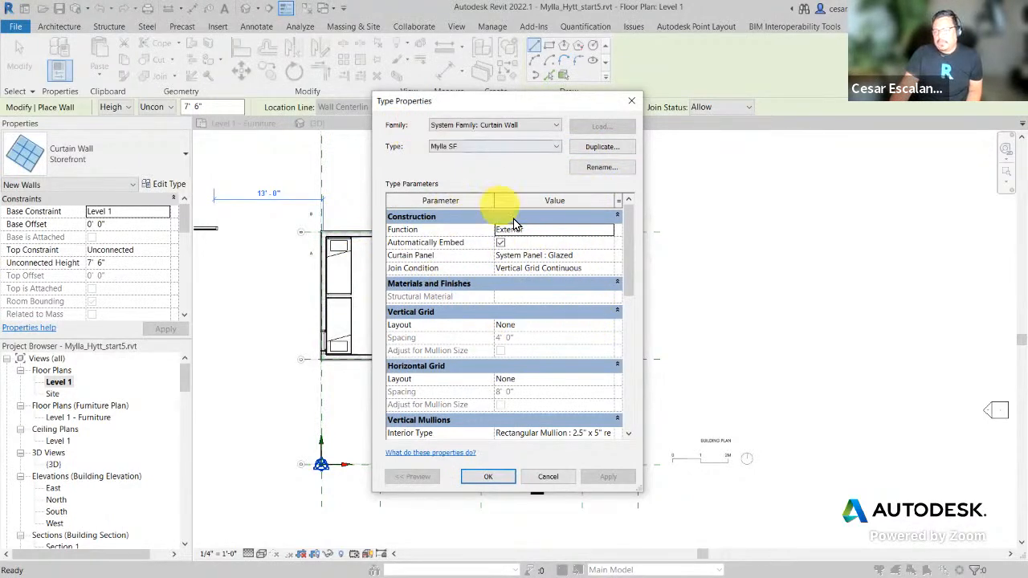
Step: Keep the vertical and horizontal grid layouts at None and confirm the type
scroll(538, 289, down, 1)
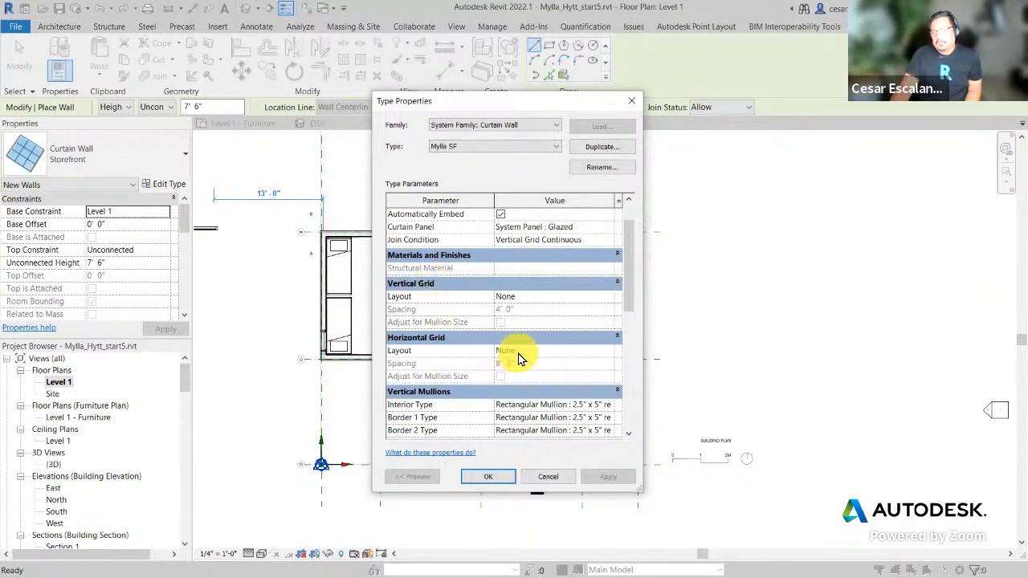
click(609, 296)
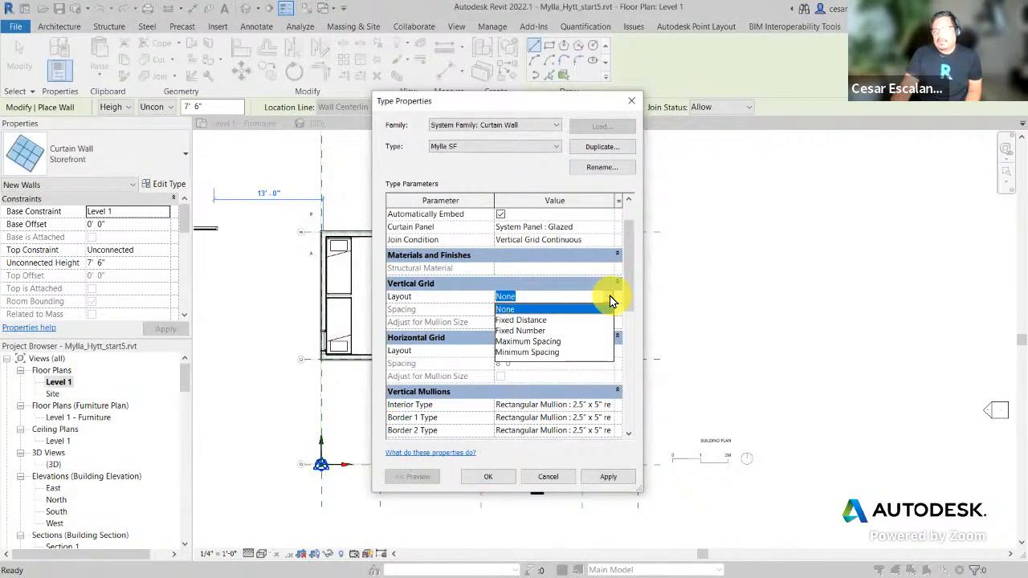
click(609, 297)
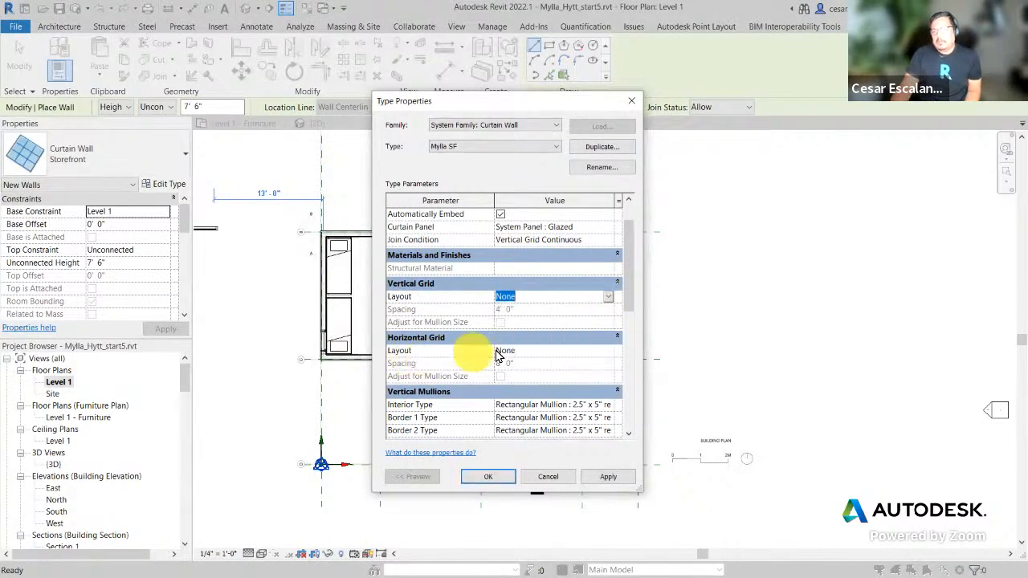
click(608, 351)
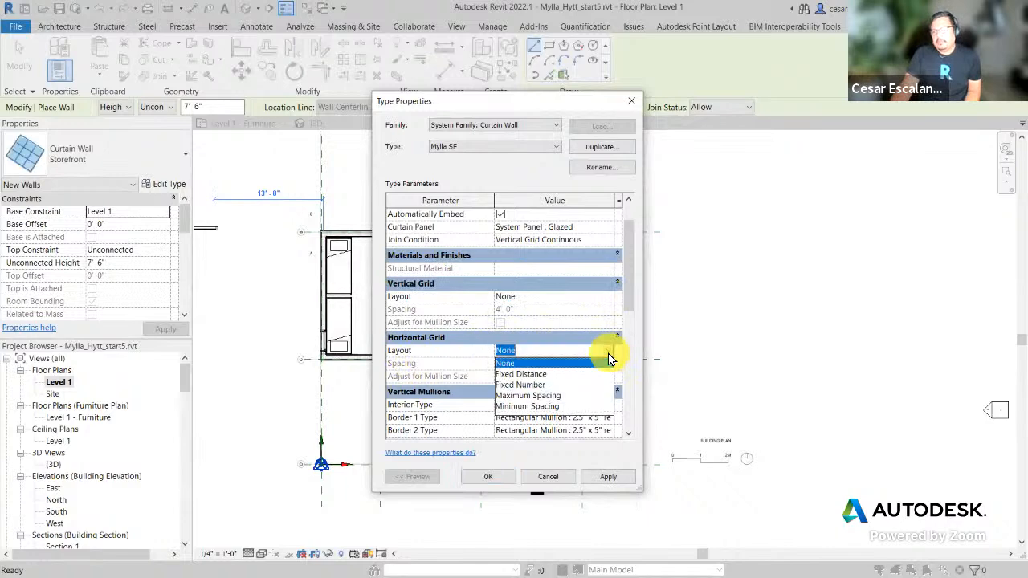
click(609, 359)
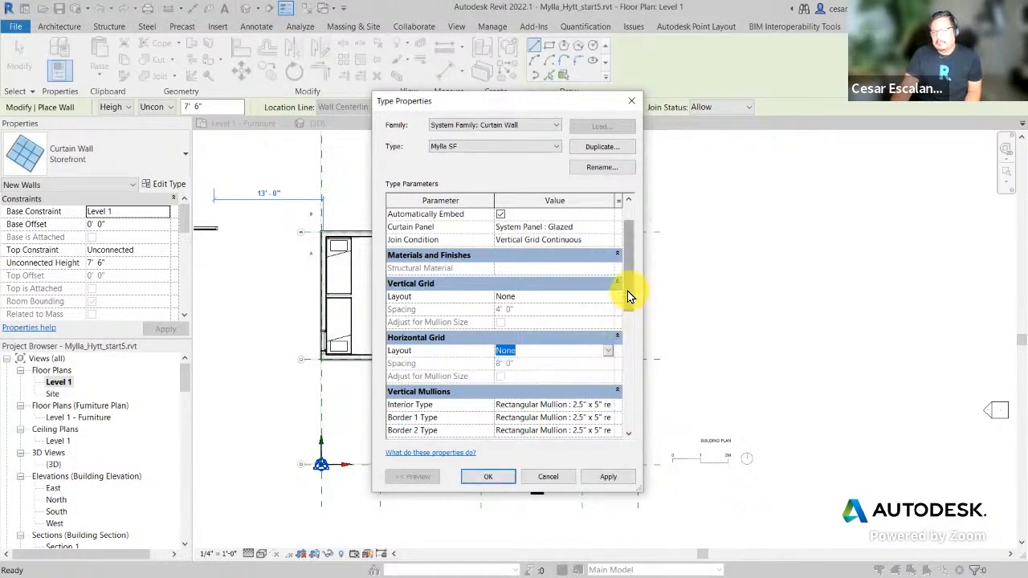
drag(627, 291, 619, 355)
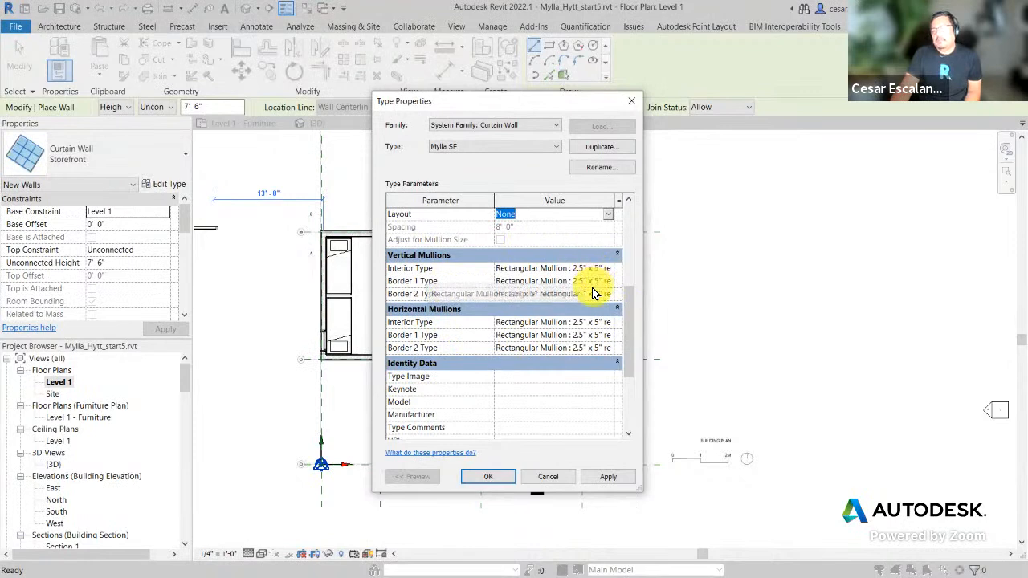
scroll(594, 291, up, 2)
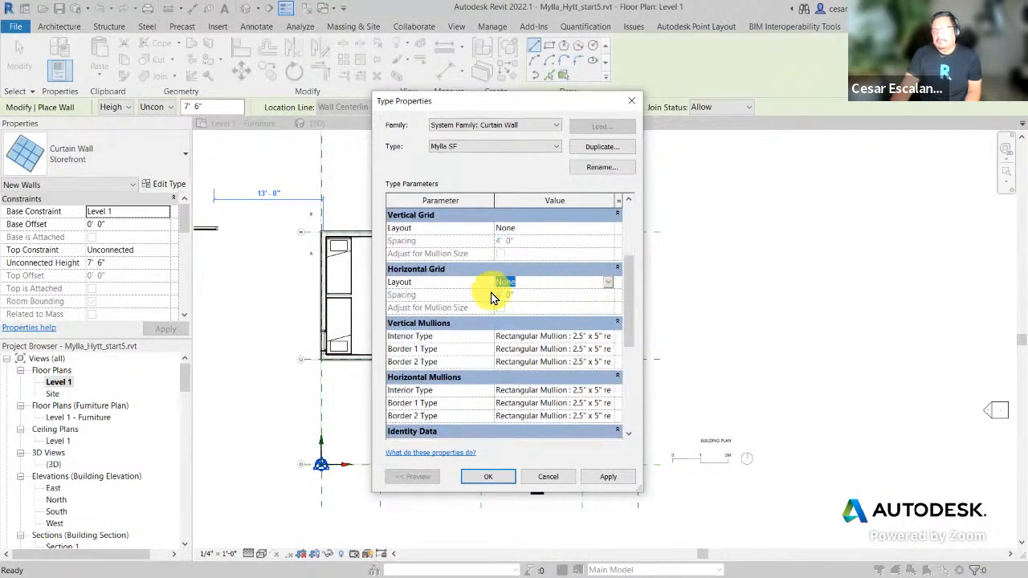
click(488, 476)
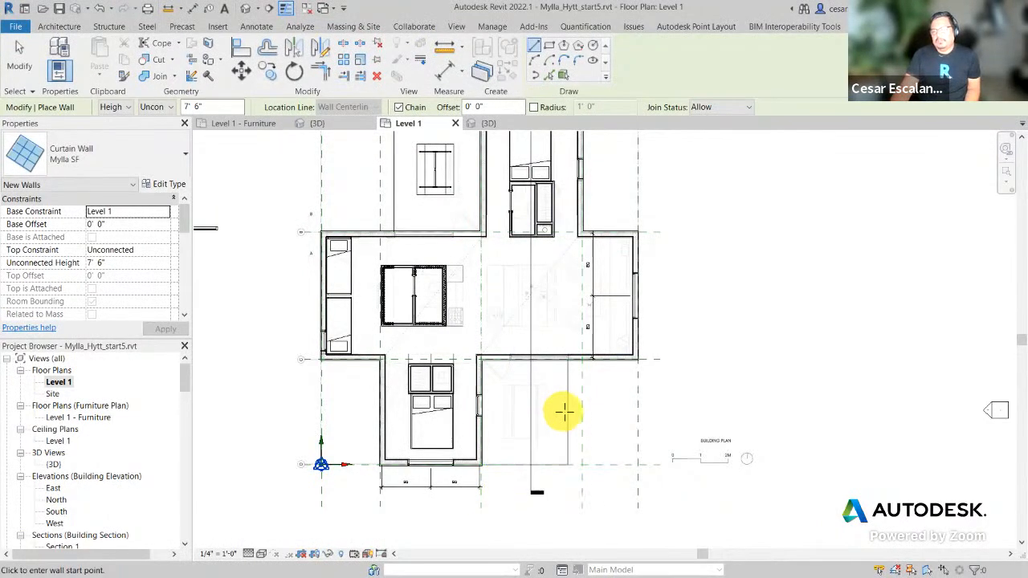
Step: Set the height to 7' 6" and draw a 10' 6" curtain wall from the wall corner
scroll(562, 409, up, 5)
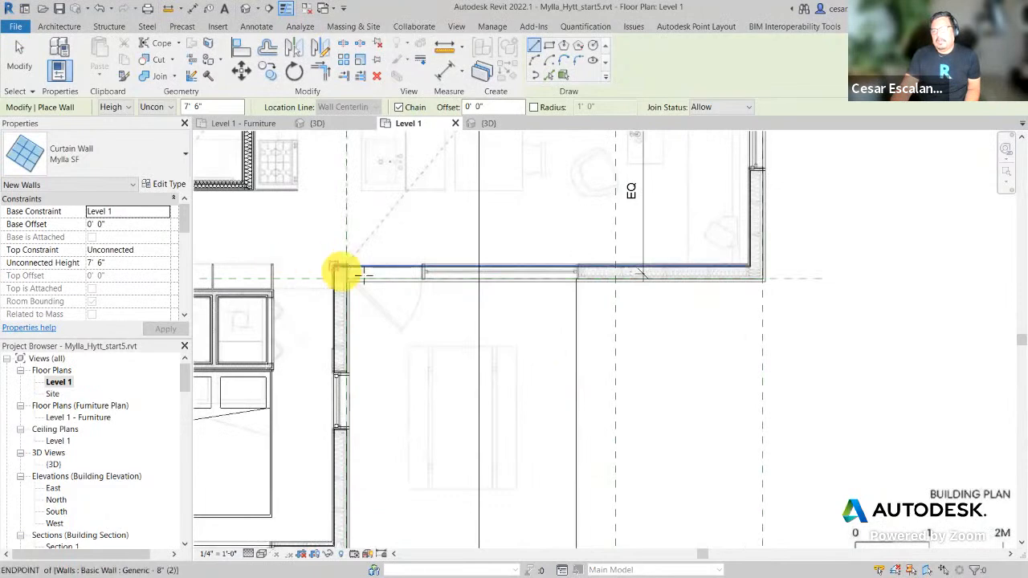
scroll(341, 273, up, 3)
scroll(337, 273, up, 2)
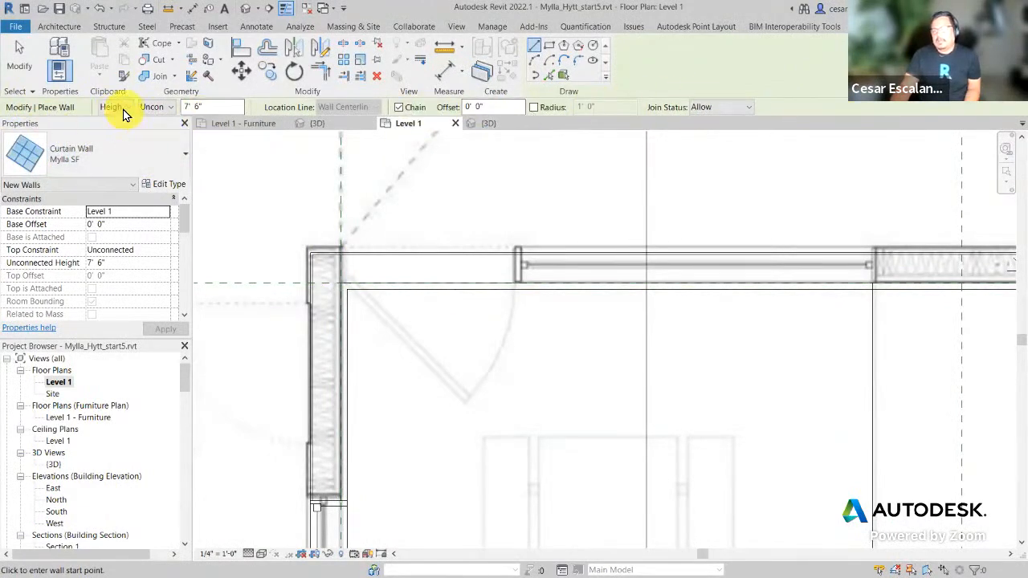
click(231, 108)
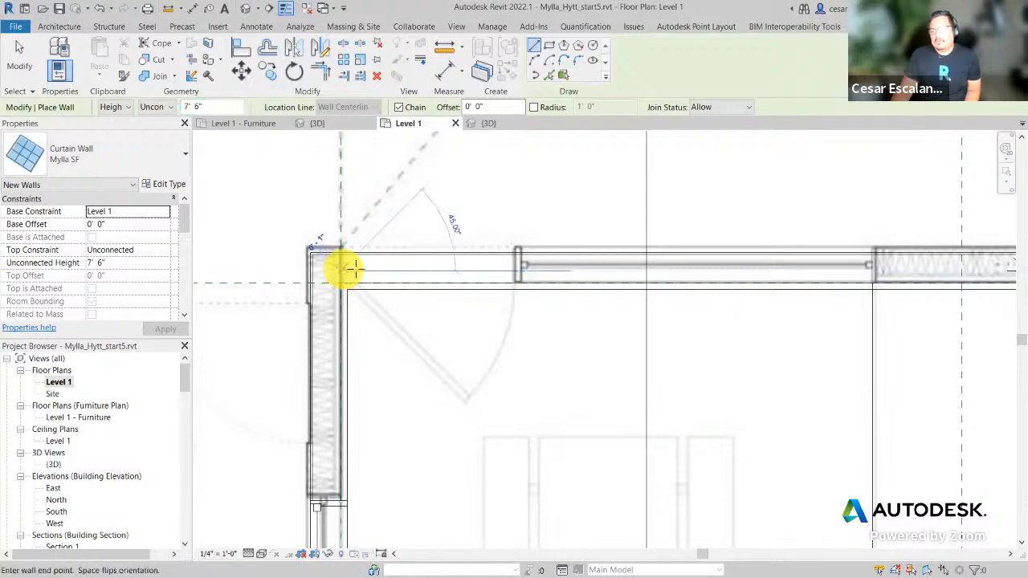
click(343, 272)
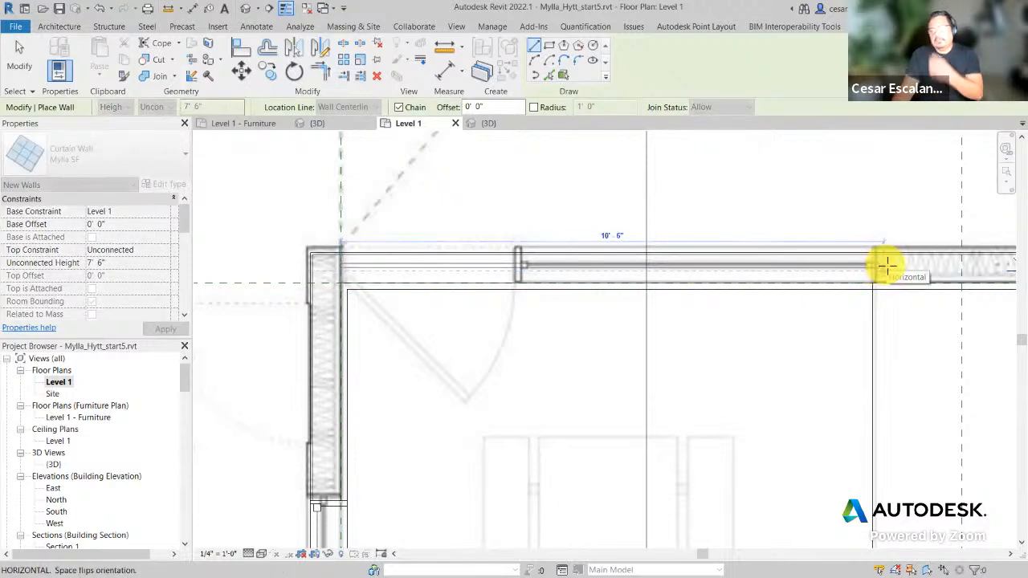
click(887, 265)
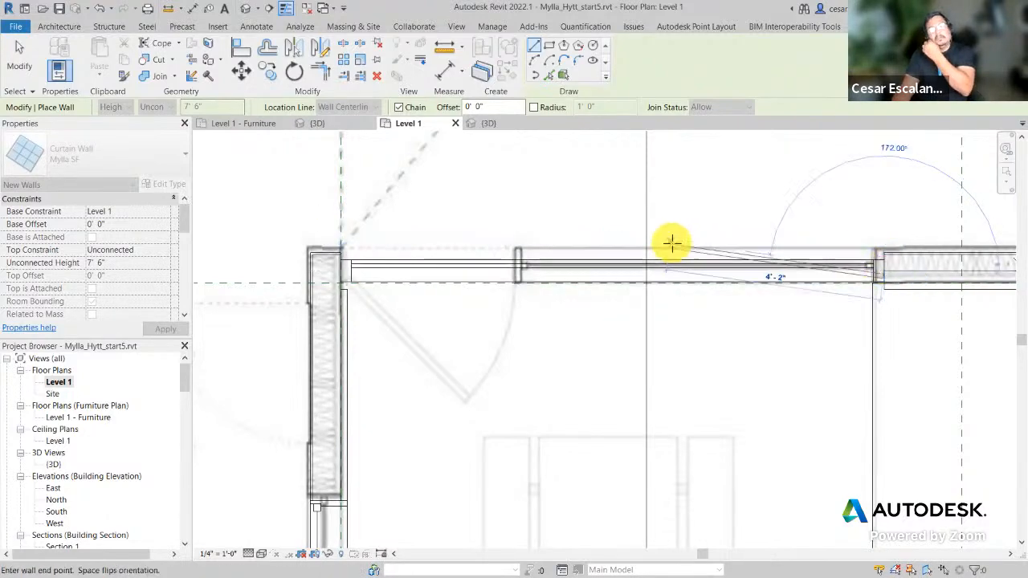
scroll(672, 242, down, 3)
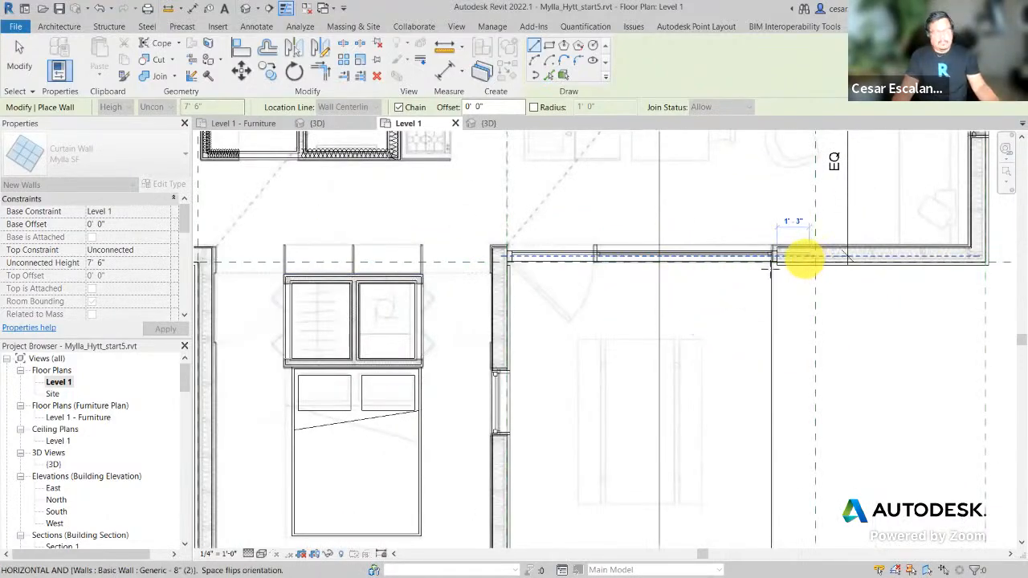
key(Escape)
Step: Draw a second curtain wall from another wall intersection with length 10' 6"
scroll(642, 310, down, 4)
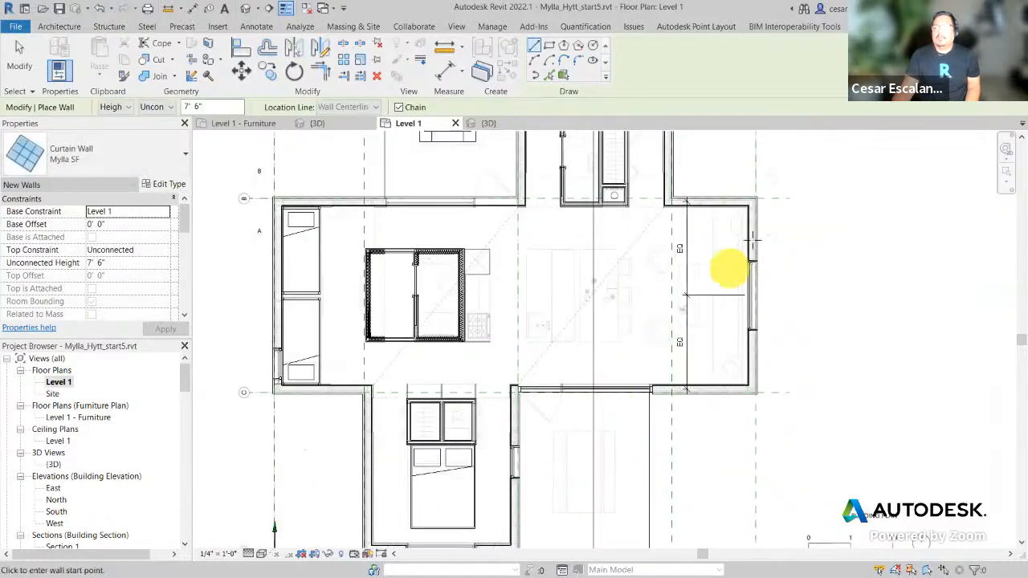
middle_drag(753, 238, 799, 353)
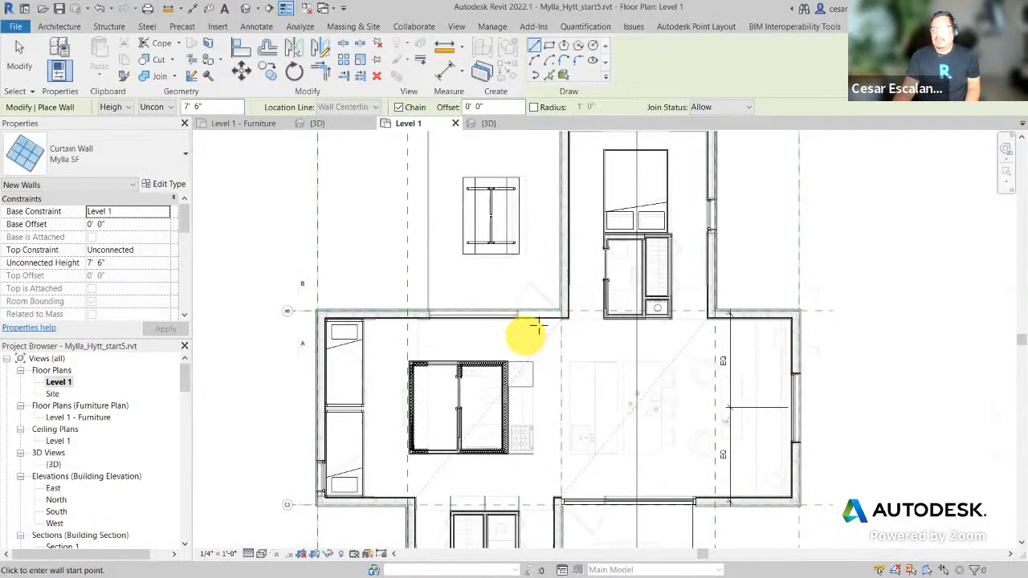
scroll(537, 327, up, 3)
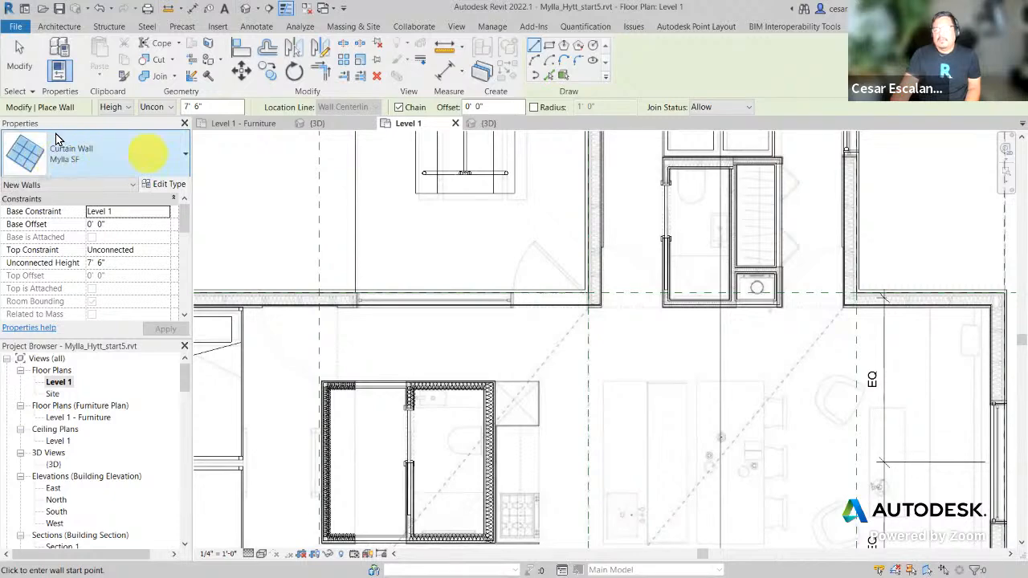
scroll(365, 301, up, 1)
scroll(646, 307, up, 2)
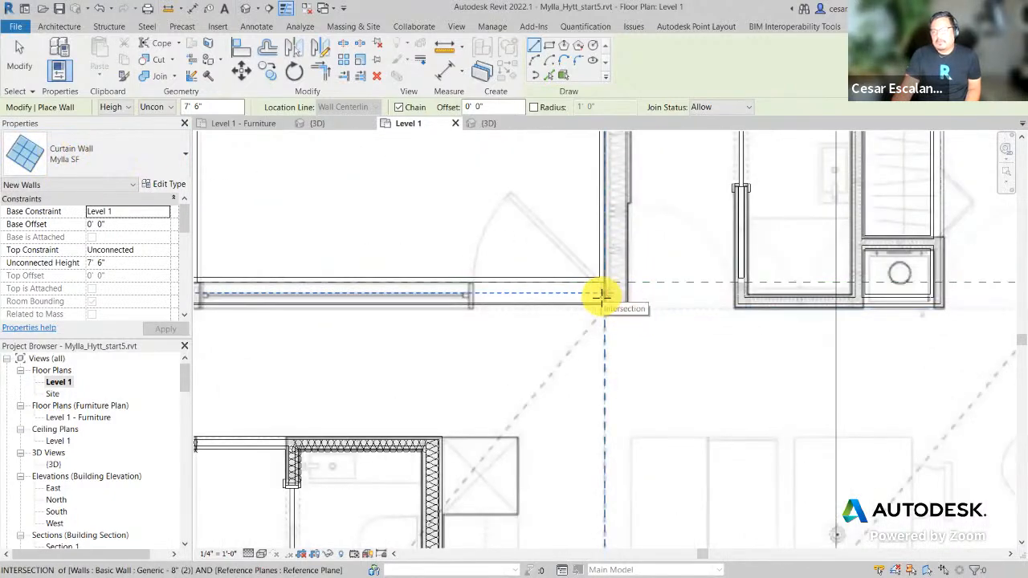
click(602, 295)
middle_drag(366, 287, 544, 287)
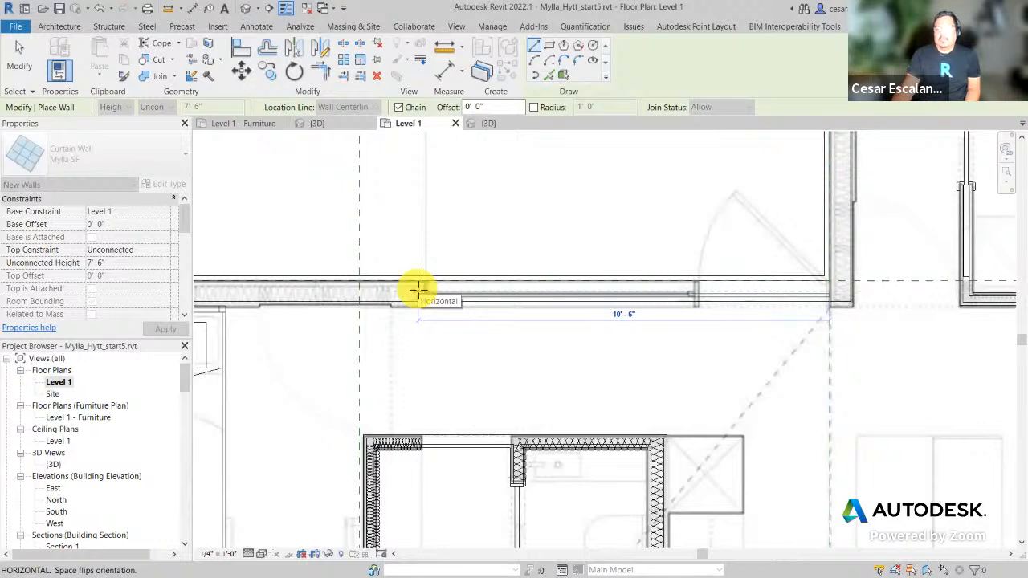
text(10)
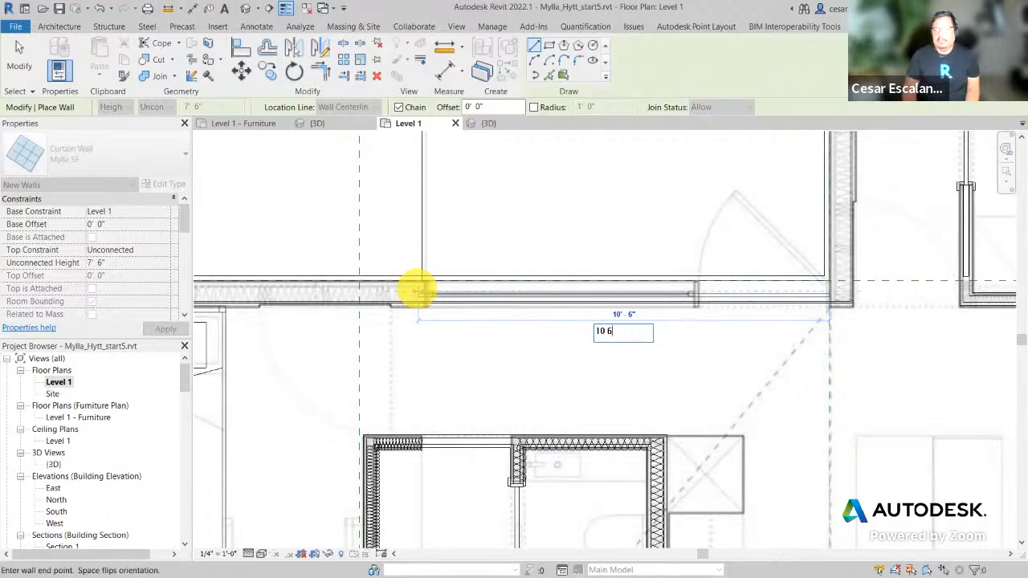
text( 6)
key(Return)
key(Escape)
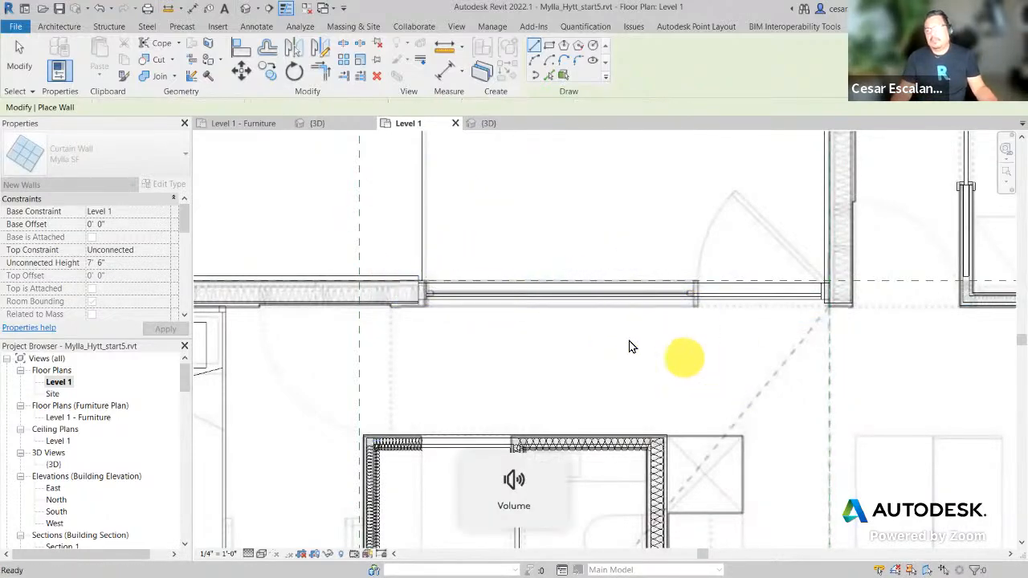
key(Escape)
Step: Open the default 3D view and inspect the curtain wall and mullions in the opening
click(247, 8)
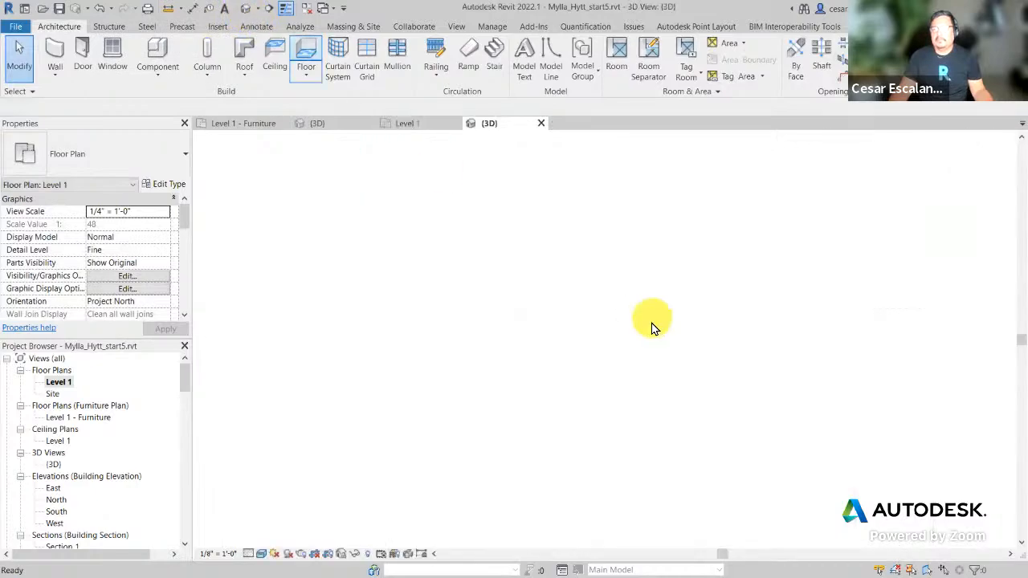
shift+middle_drag(643, 339, 586, 431)
scroll(573, 415, up, 4)
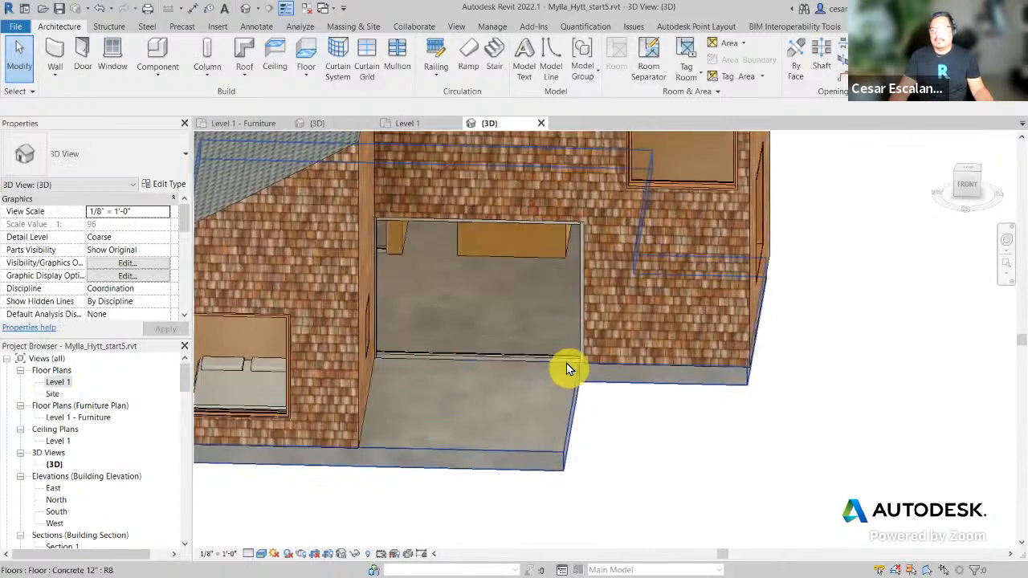
click(575, 328)
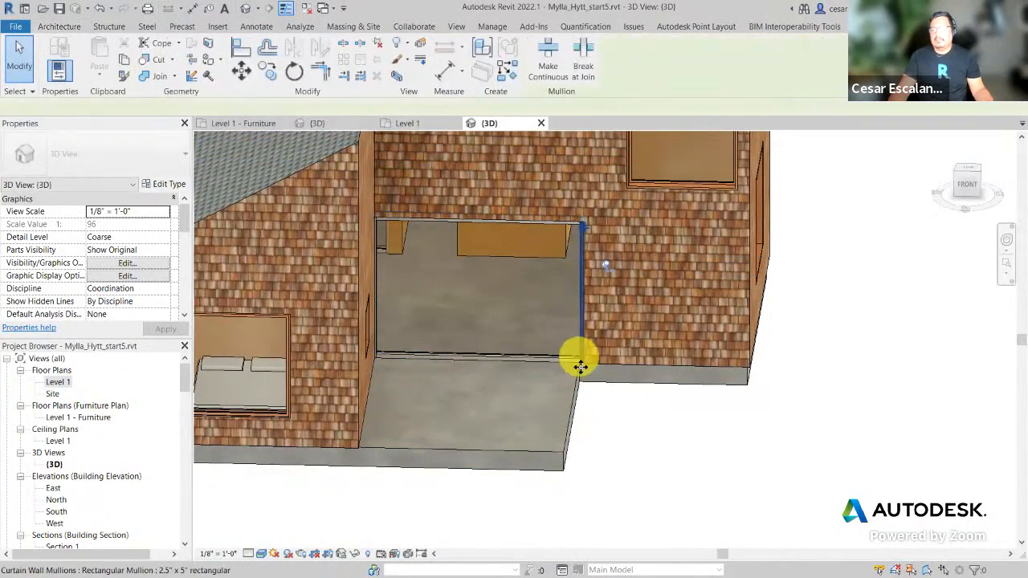
key(Escape)
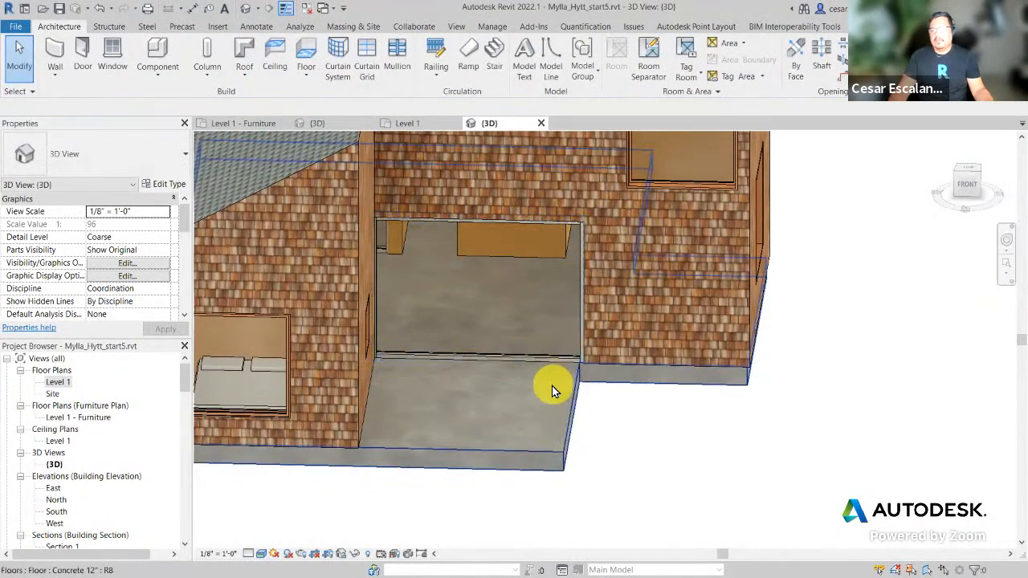
shift+middle_drag(551, 389, 551, 347)
click(551, 346)
shift+middle_drag(589, 380, 551, 406)
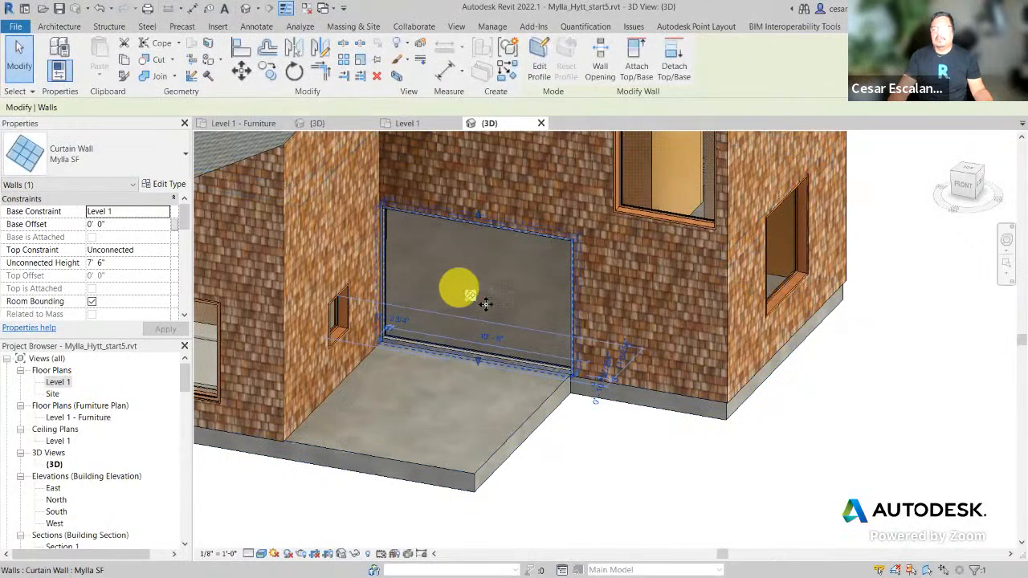
click(644, 506)
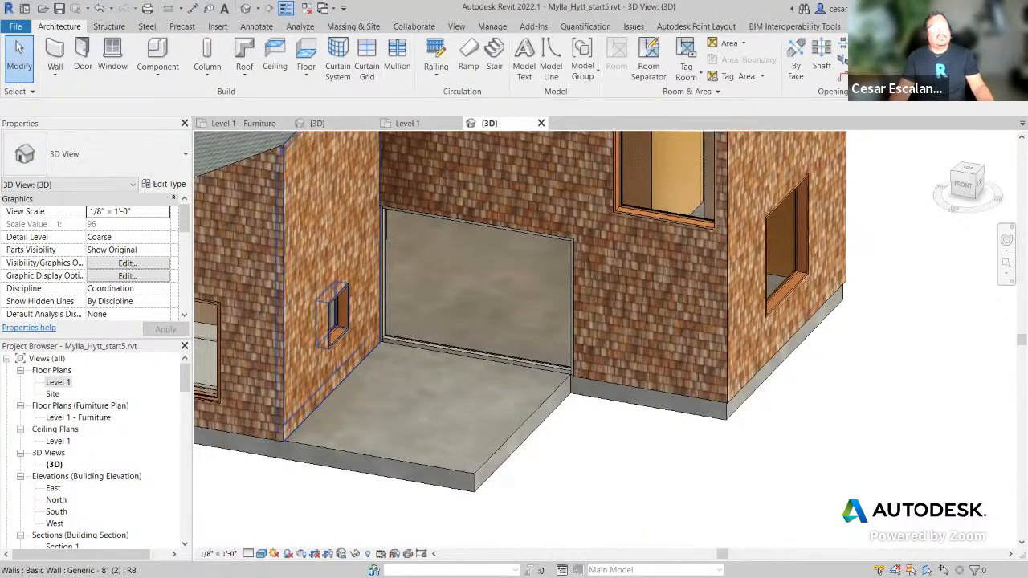
Step: Zoom out around the house and scroll the Project Browser down to Families > Doors
scroll(626, 413, down, 3)
shift+middle_drag(718, 441, 747, 464)
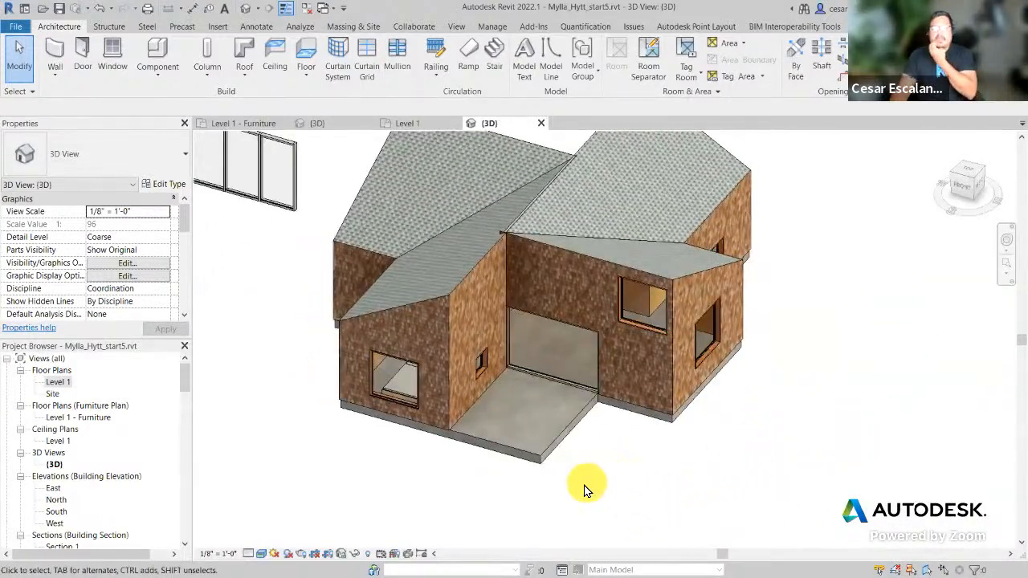
scroll(585, 486, up, 4)
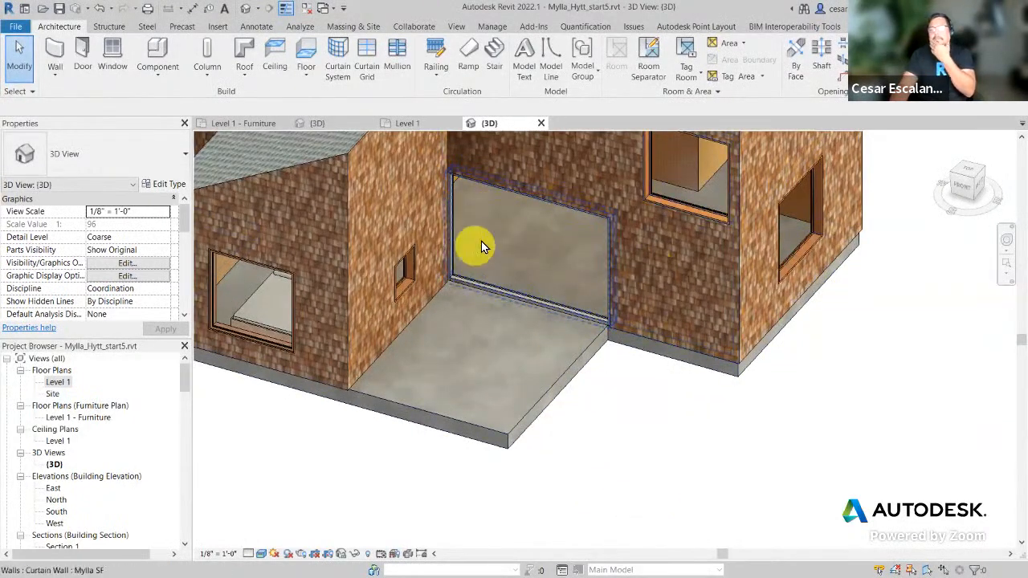
middle_drag(721, 467, 749, 488)
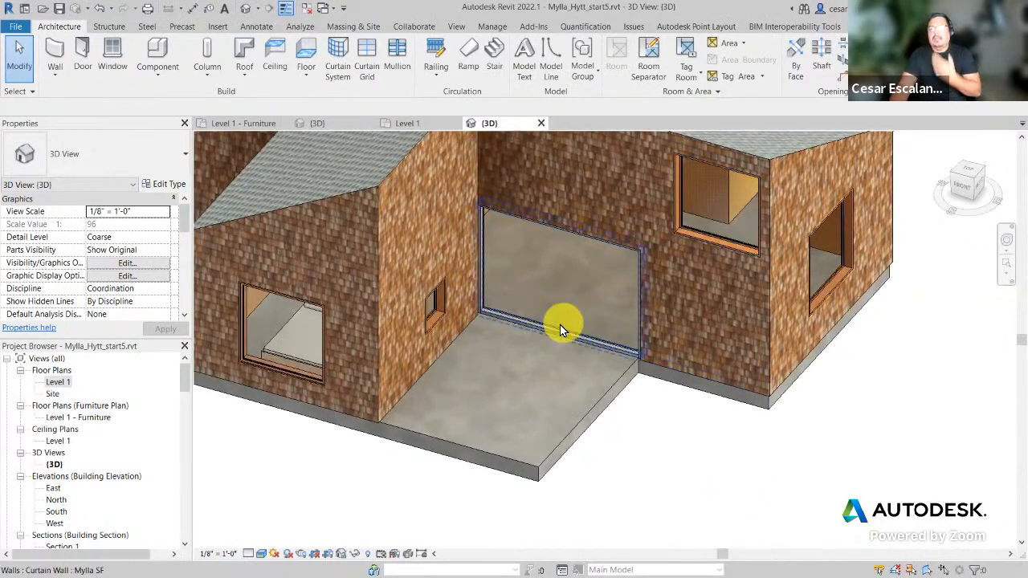
scroll(560, 325, up, 2)
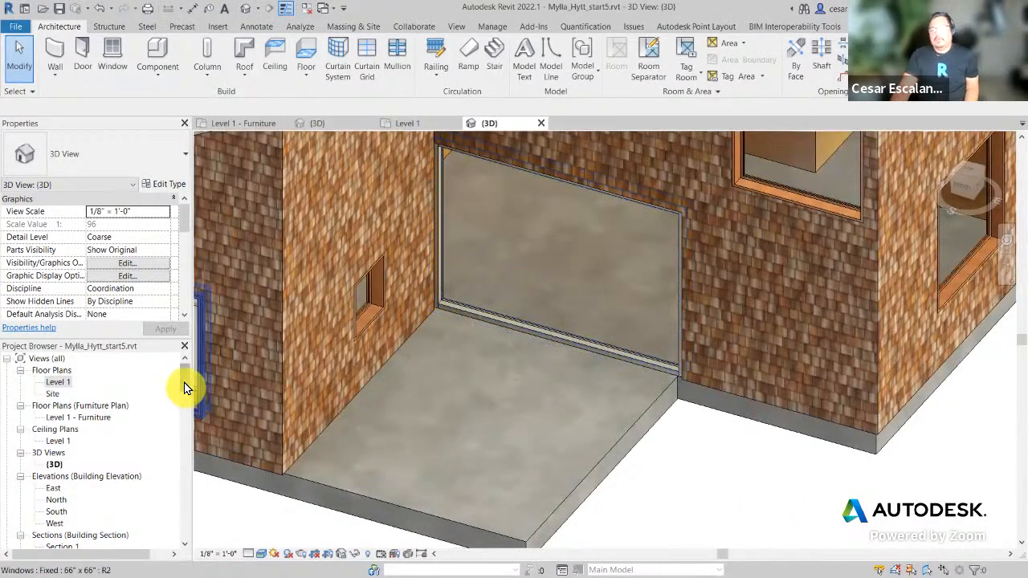
drag(184, 385, 186, 440)
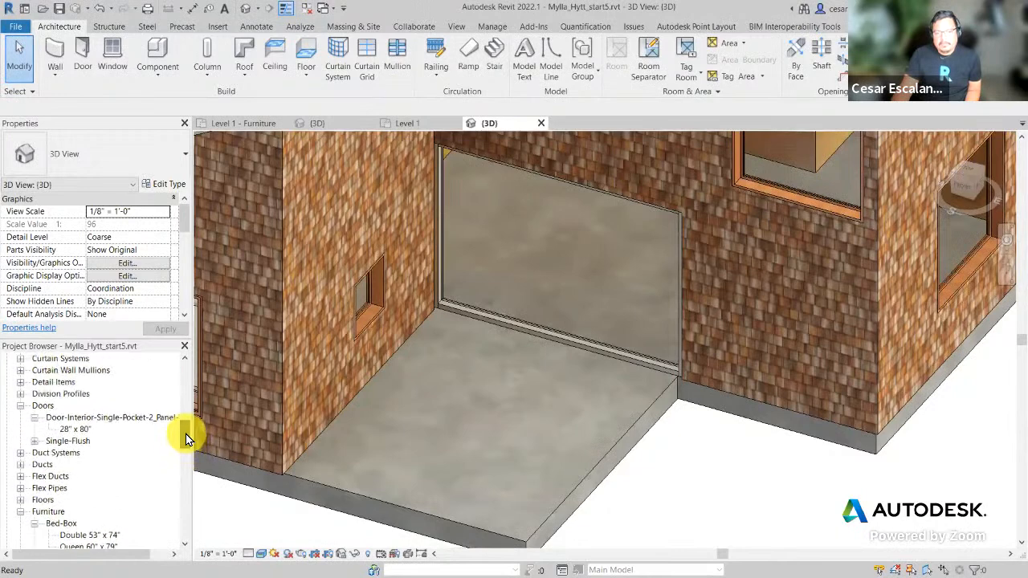
click(35, 440)
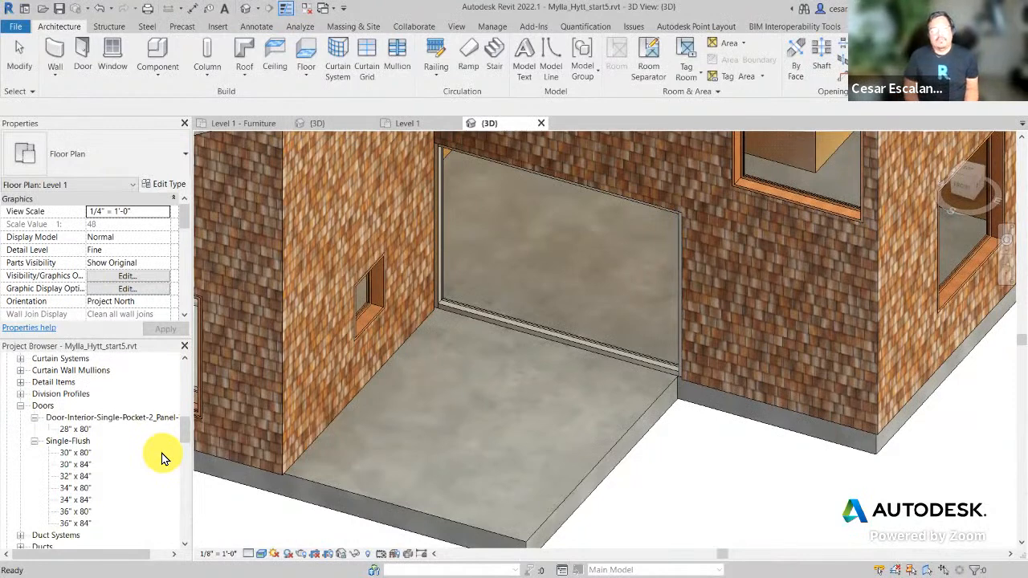
click(78, 453)
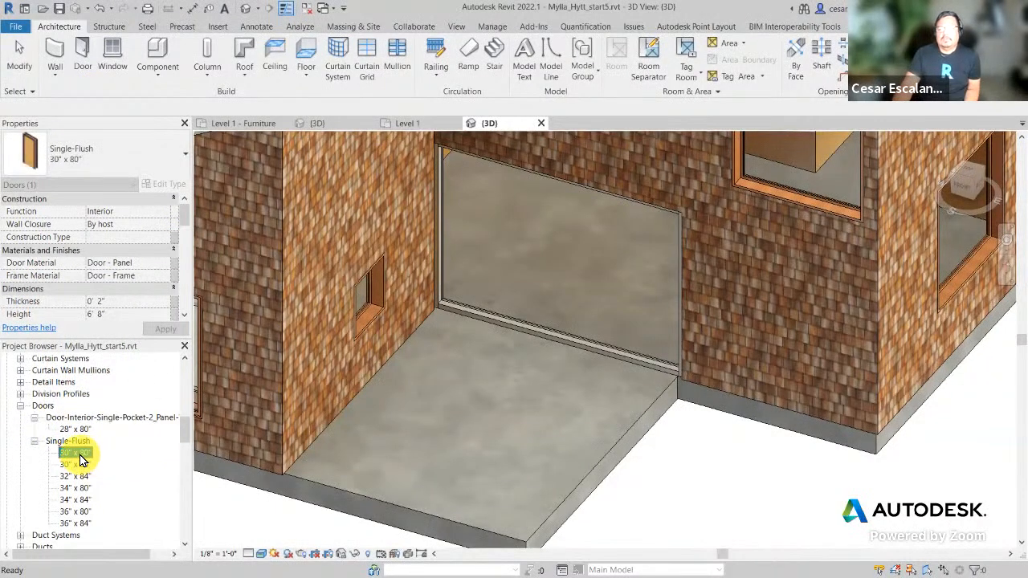
drag(81, 459, 509, 298)
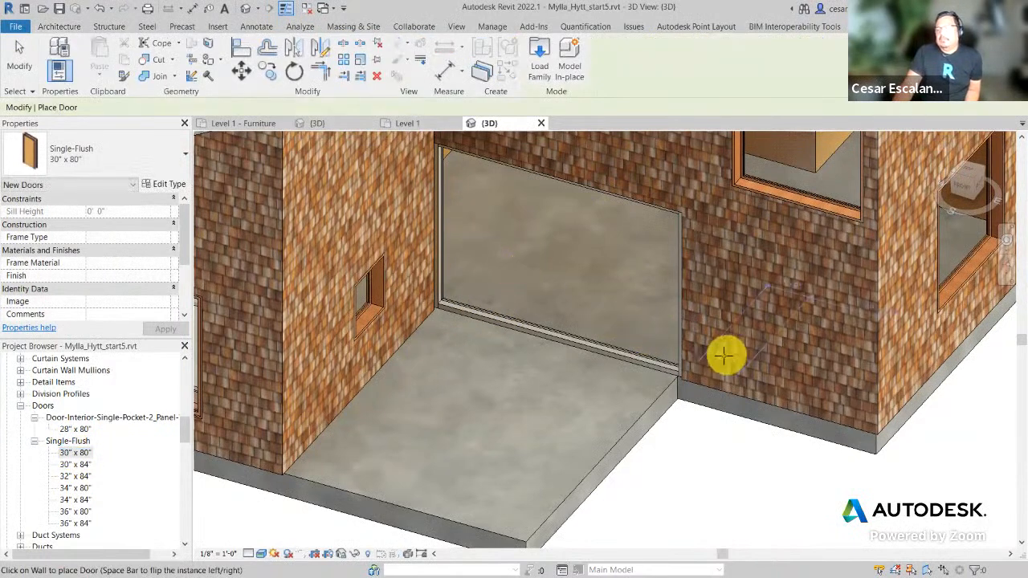
click(771, 347)
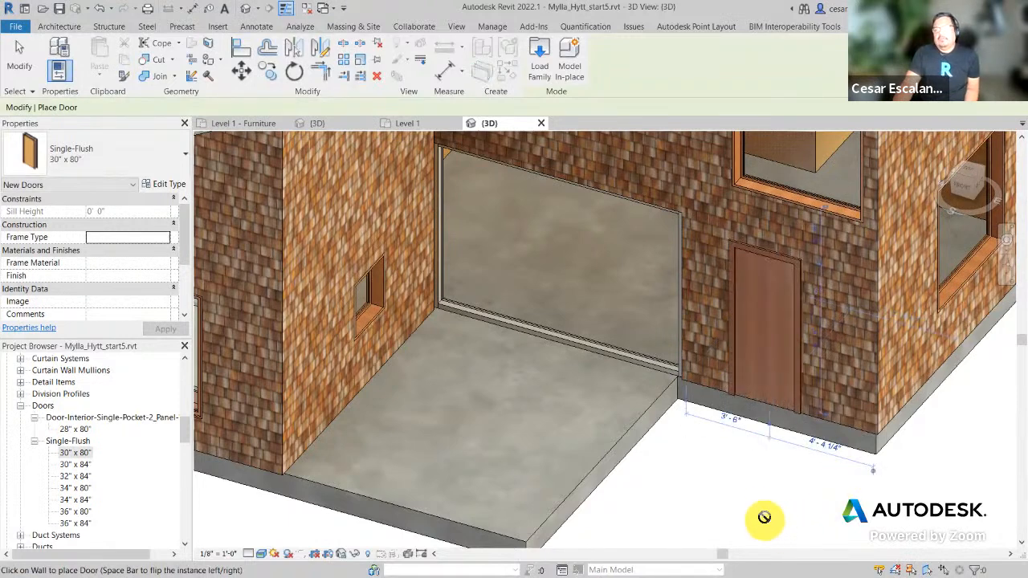
key(Escape)
key(Escape)
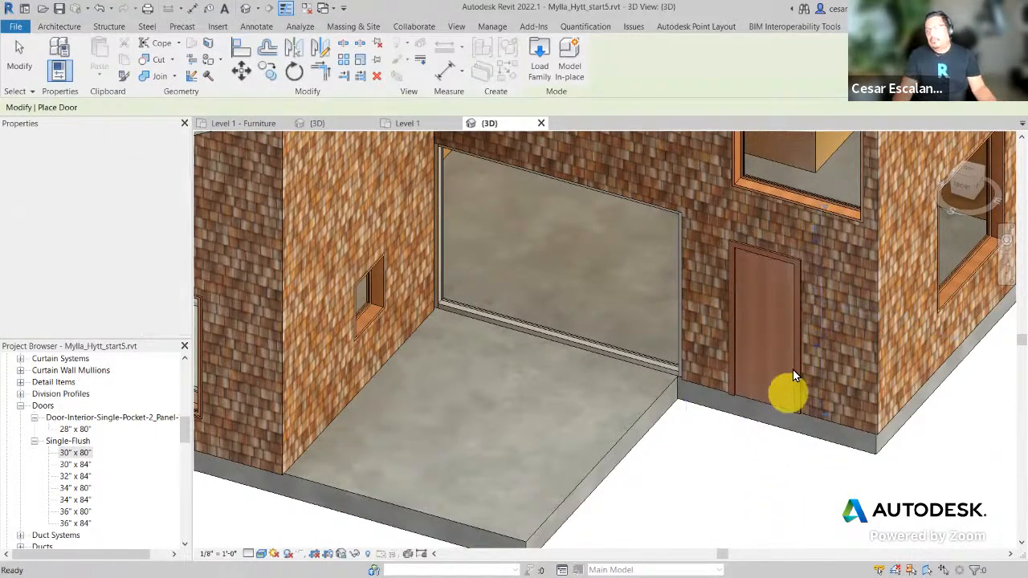
click(796, 346)
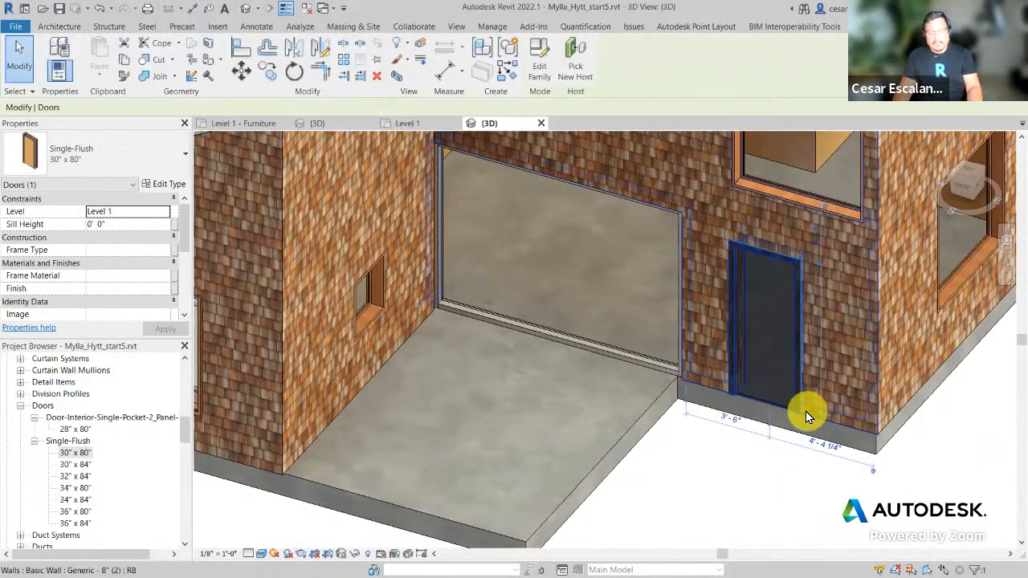
key(Delete)
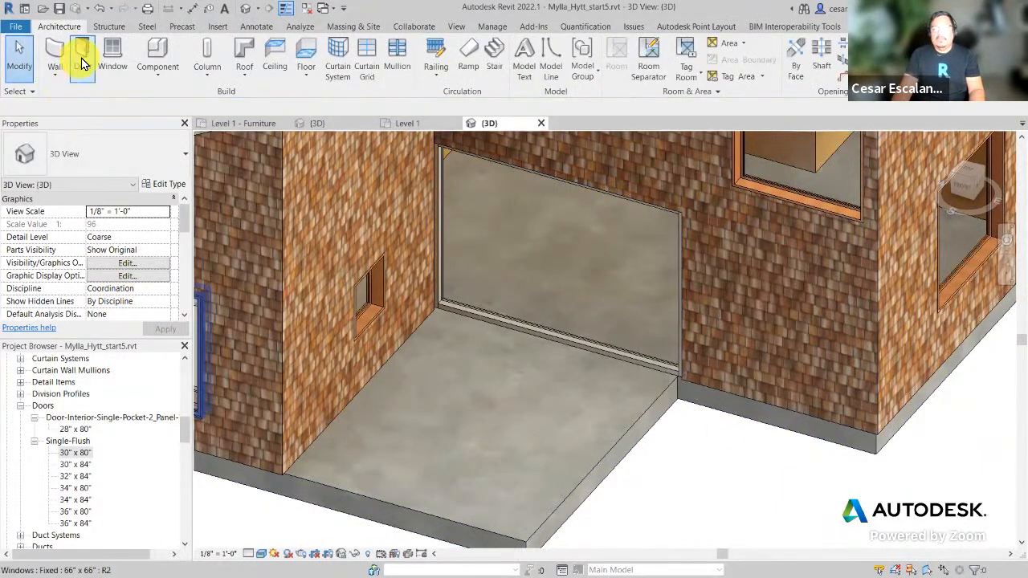
click(81, 56)
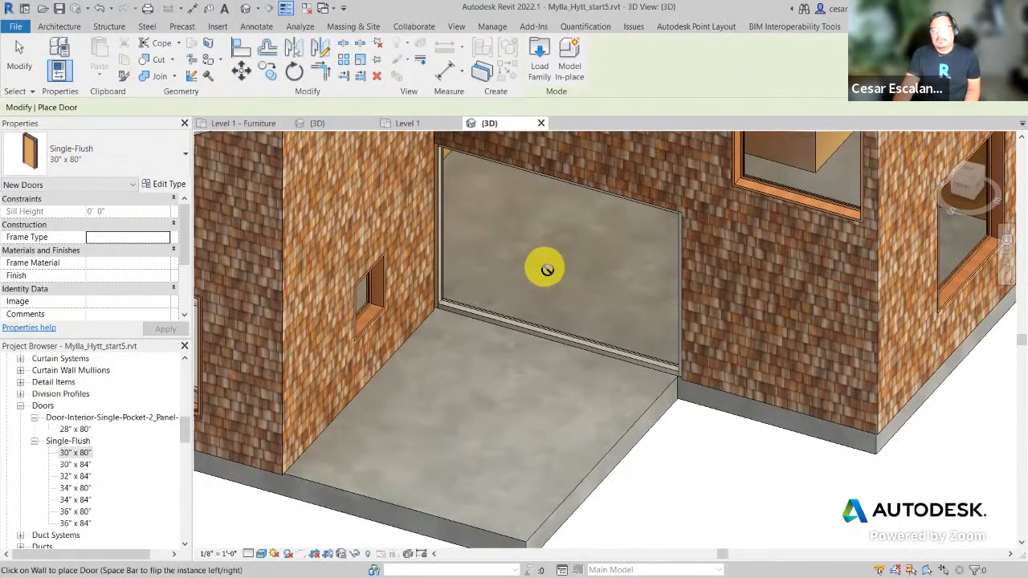
key(Escape)
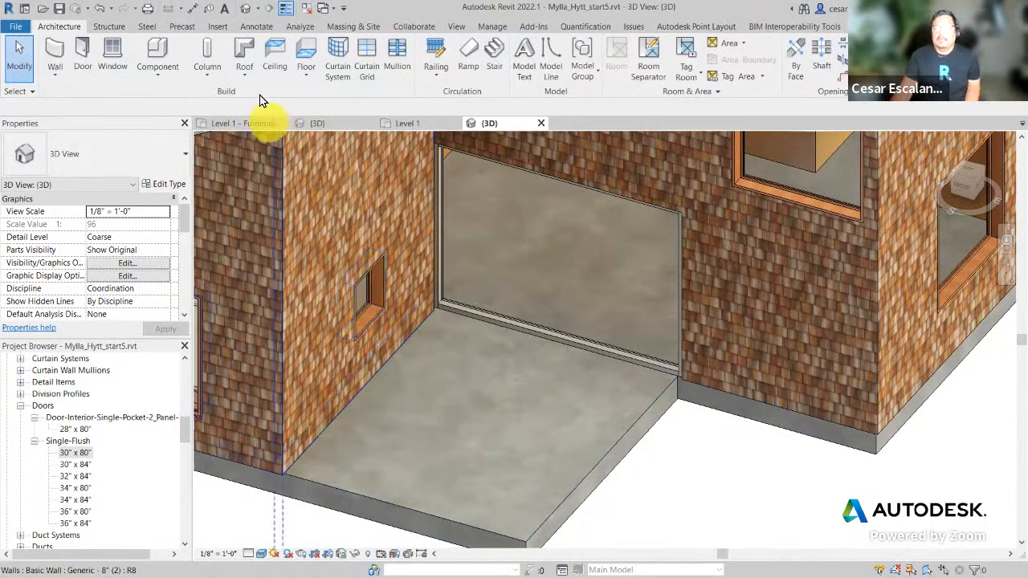
Step: Load Door-Curtain-Wall-Single-Glass.rfa from the library's Doors folder into the project
click(218, 27)
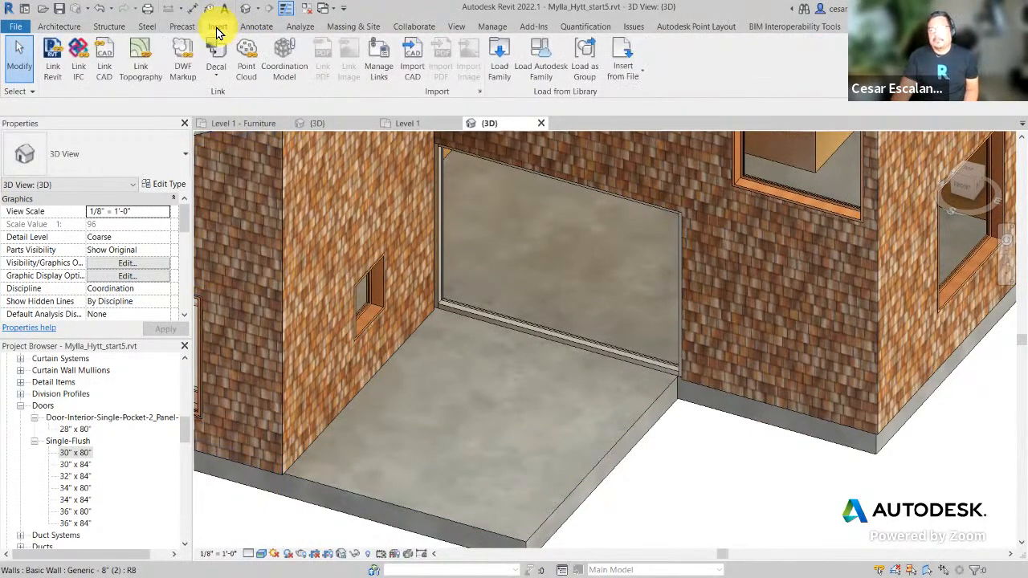
click(502, 71)
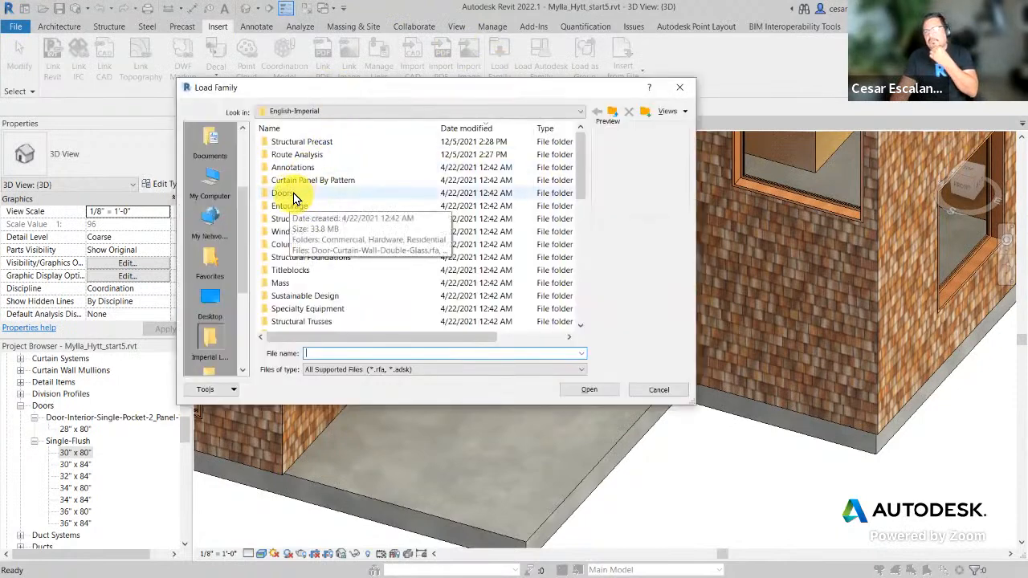
double_click(293, 197)
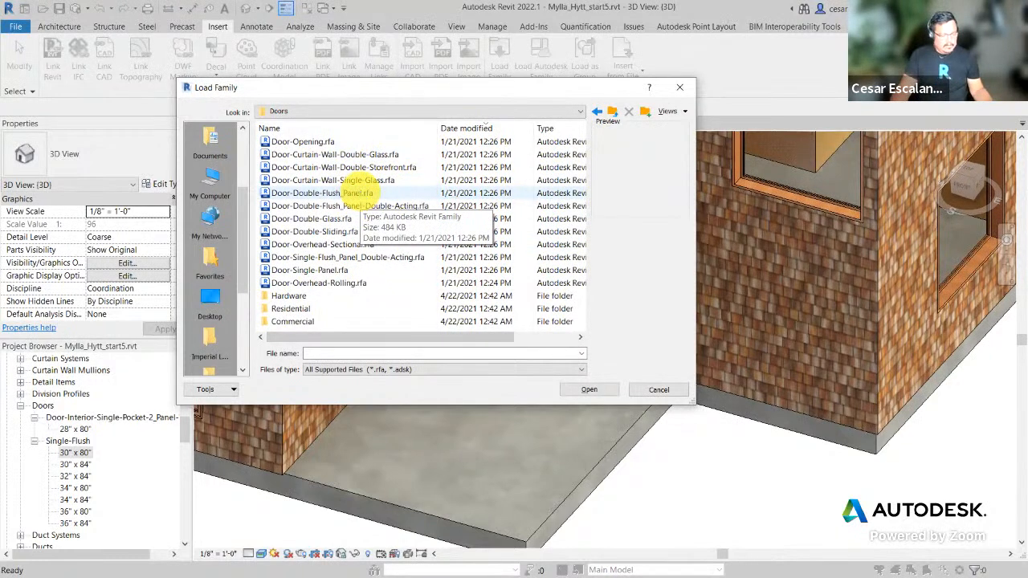
drag(254, 146, 434, 188)
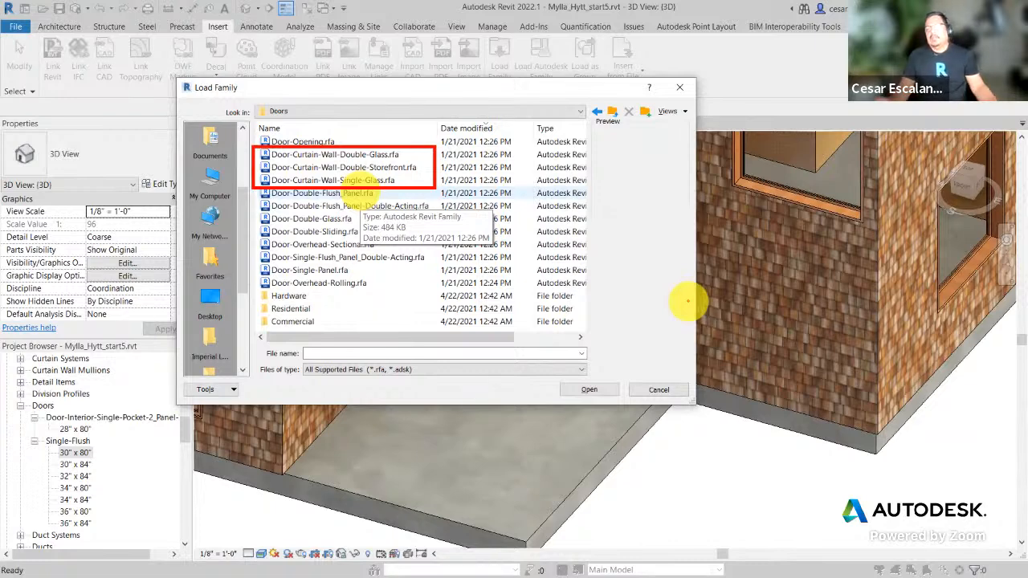
key(Escape)
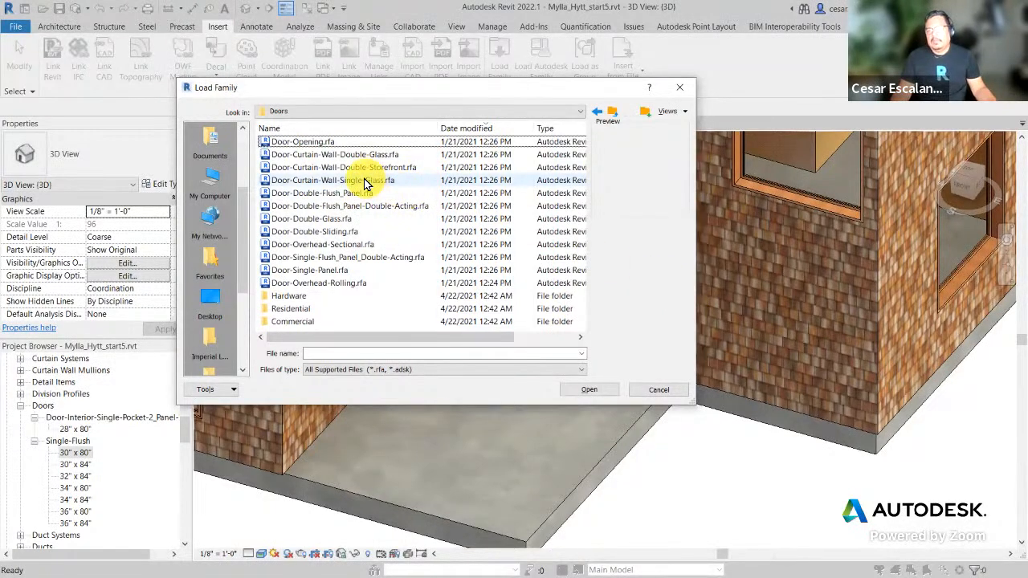
click(364, 181)
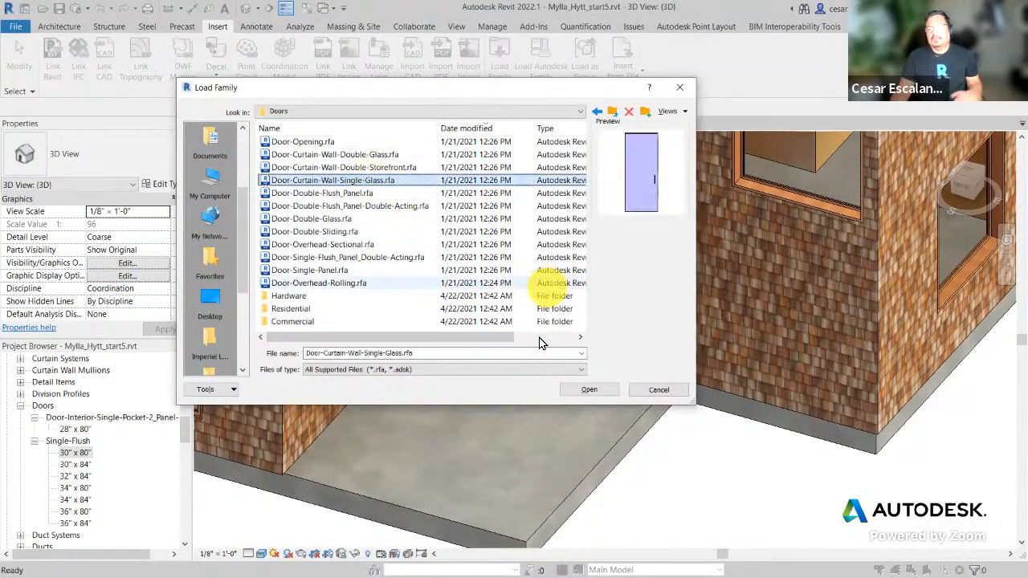
click(596, 391)
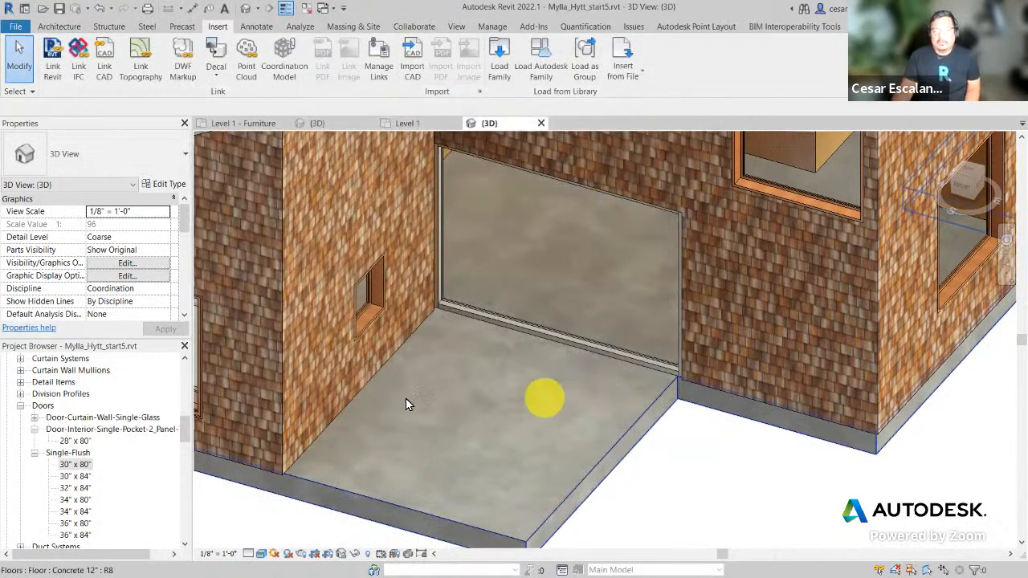
Step: Find the Door-Curtain-Wall-Single-Glass type in the Project Browser and review its type properties
click(34, 418)
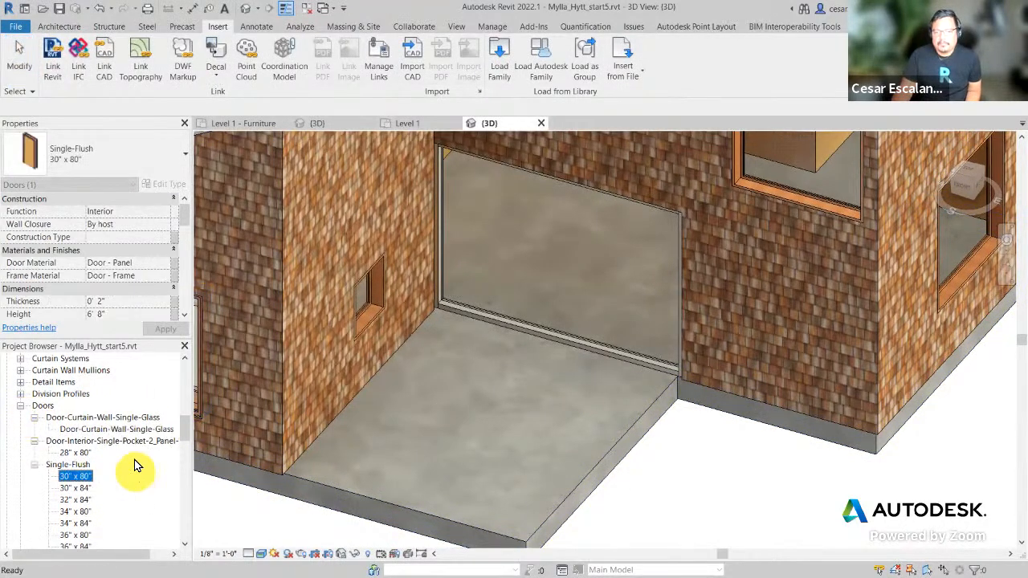
click(135, 434)
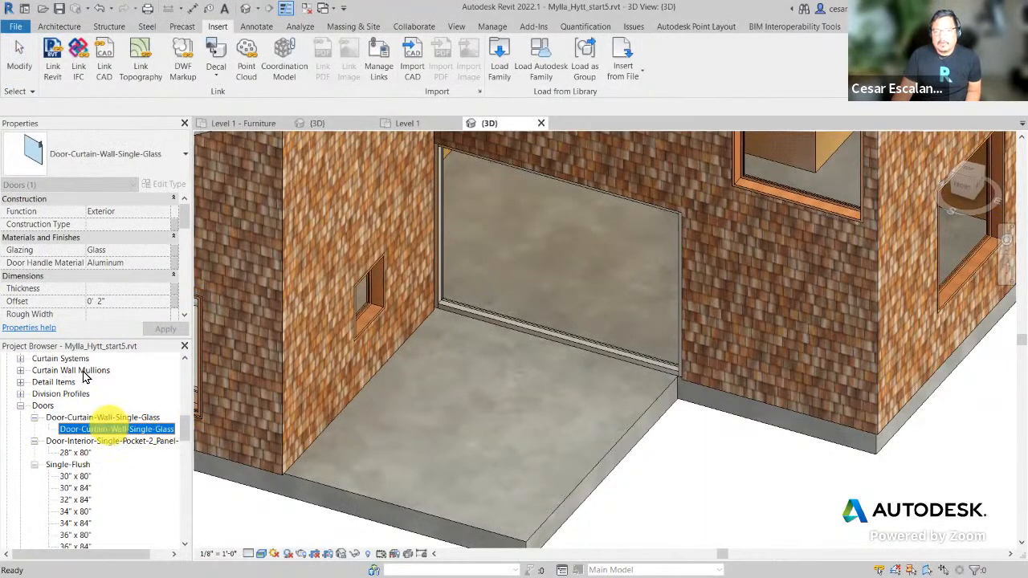
click(130, 254)
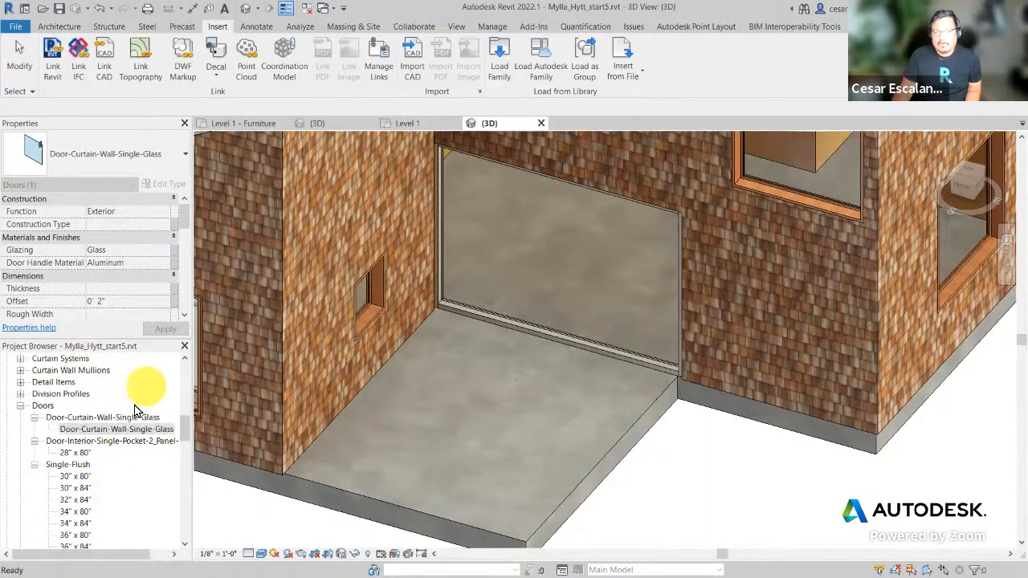
click(108, 417)
scroll(124, 261, down, 1)
scroll(124, 261, down, 2)
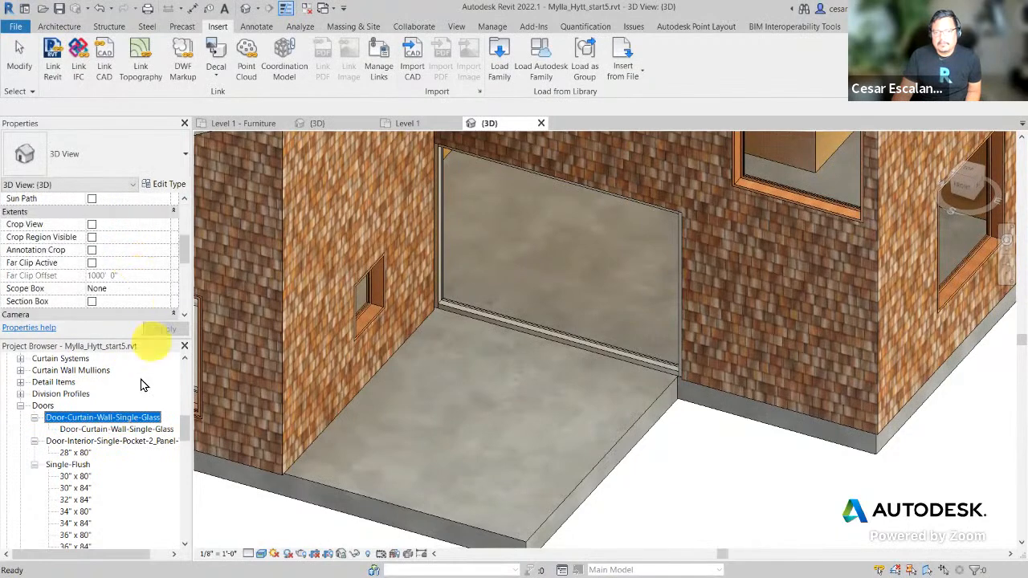
click(110, 429)
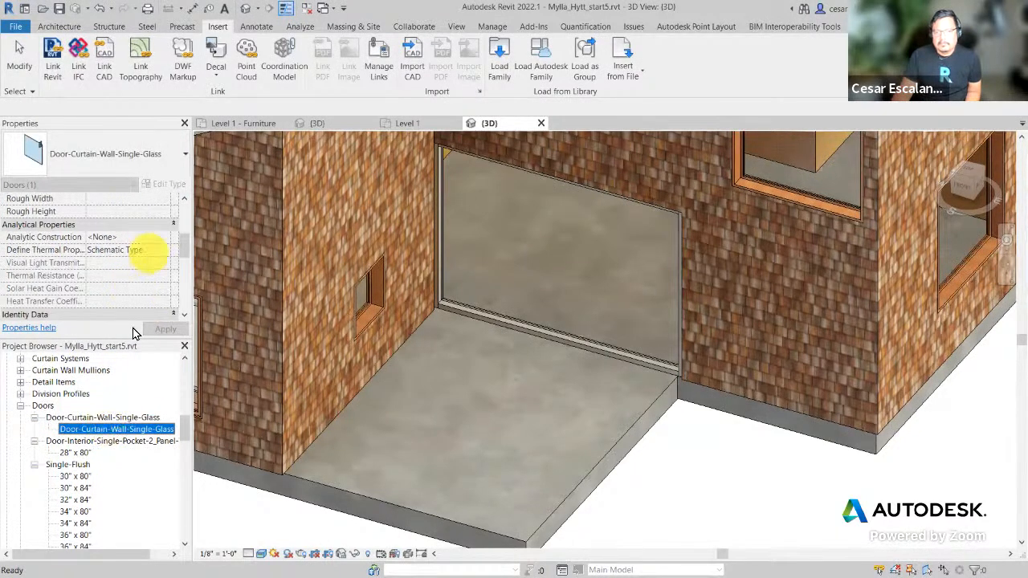
double_click(133, 428)
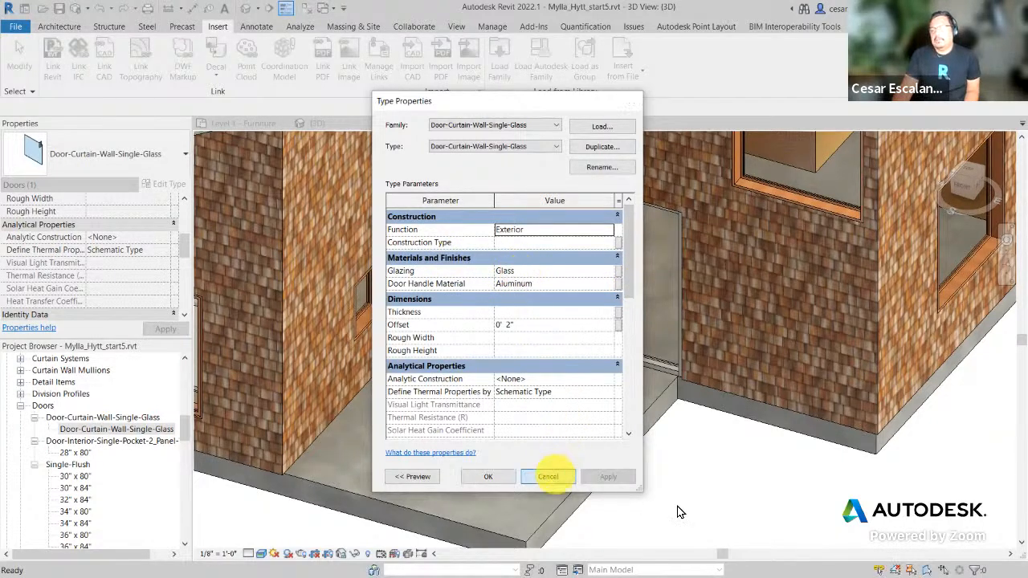
click(547, 476)
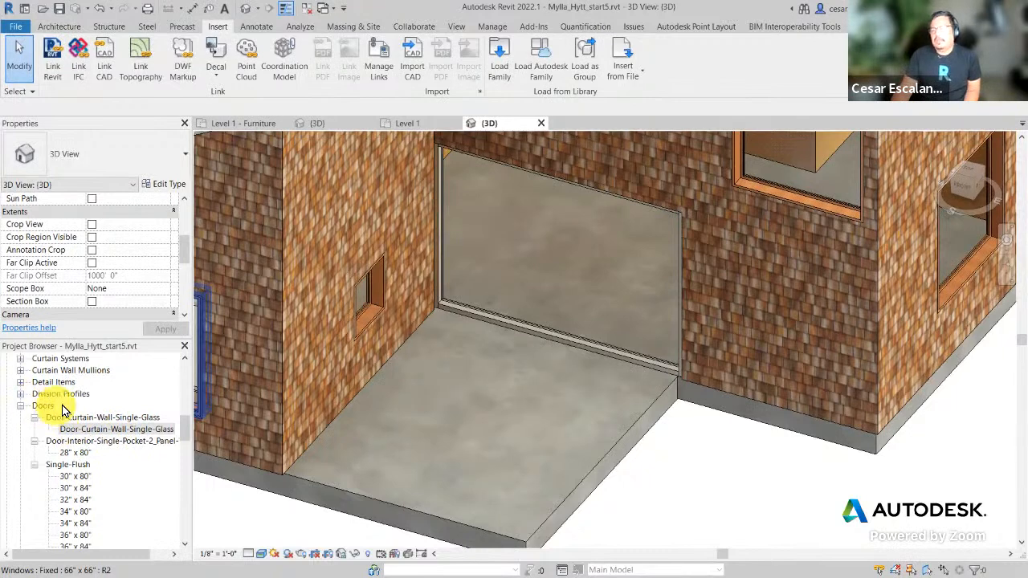
Step: Change the door's glazing material from Glass to the Door - Panel wood material
click(102, 431)
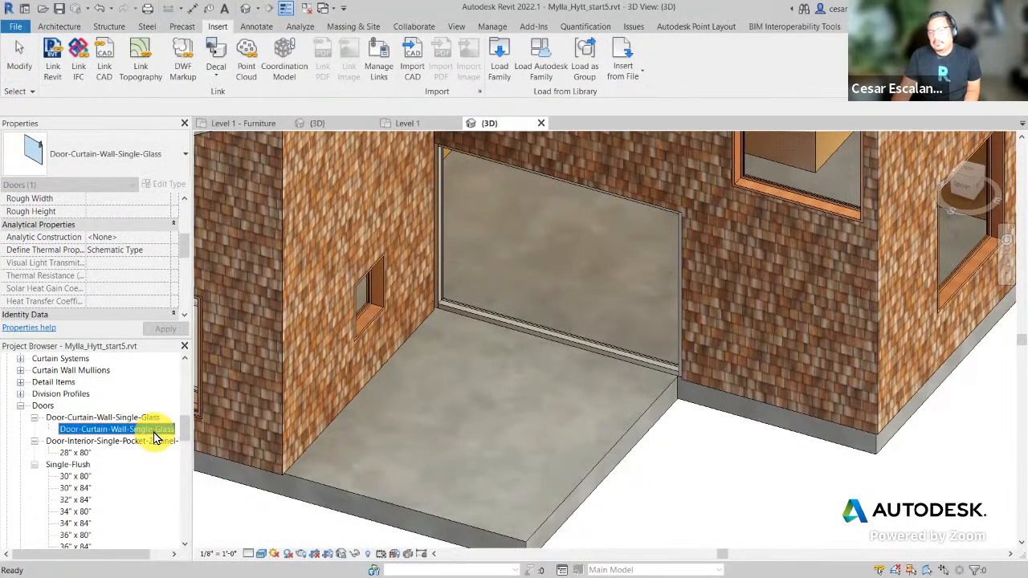
double_click(112, 434)
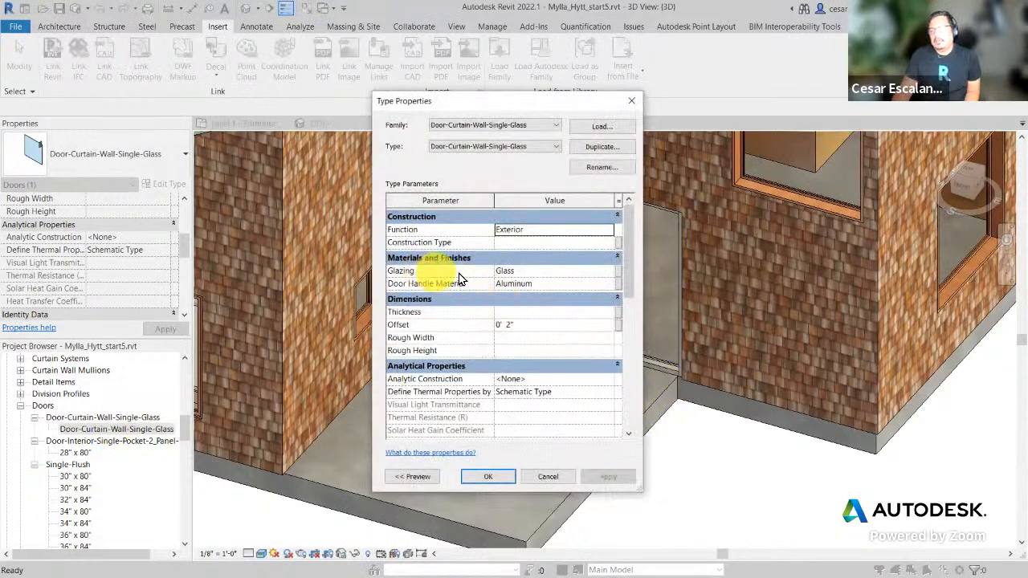
click(514, 271)
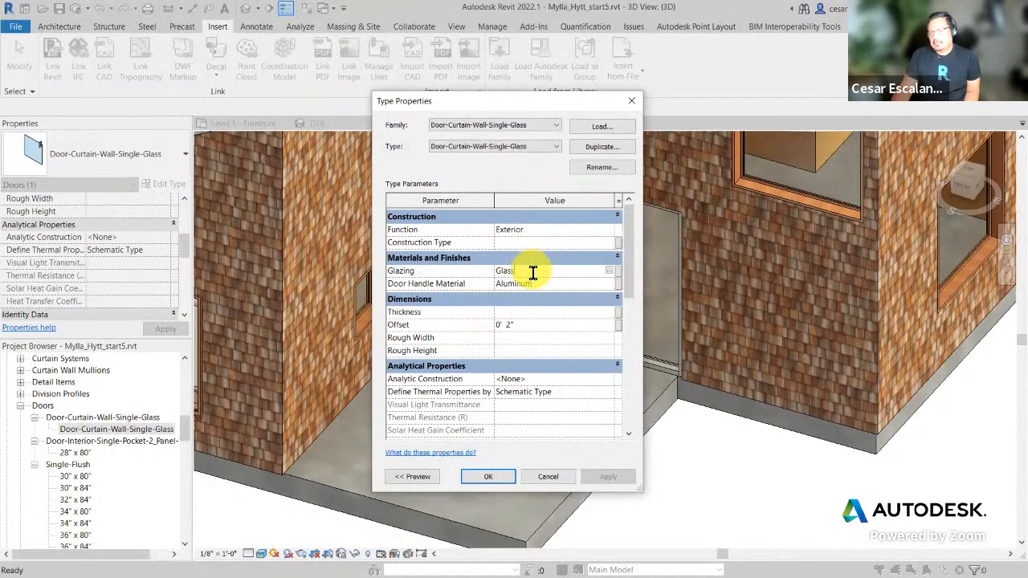
click(610, 273)
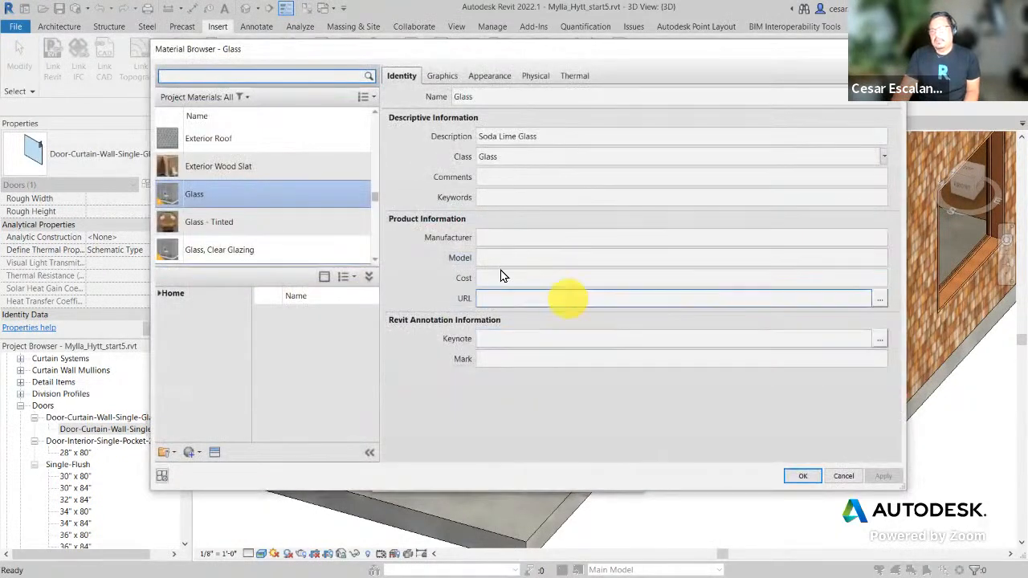
text(W)
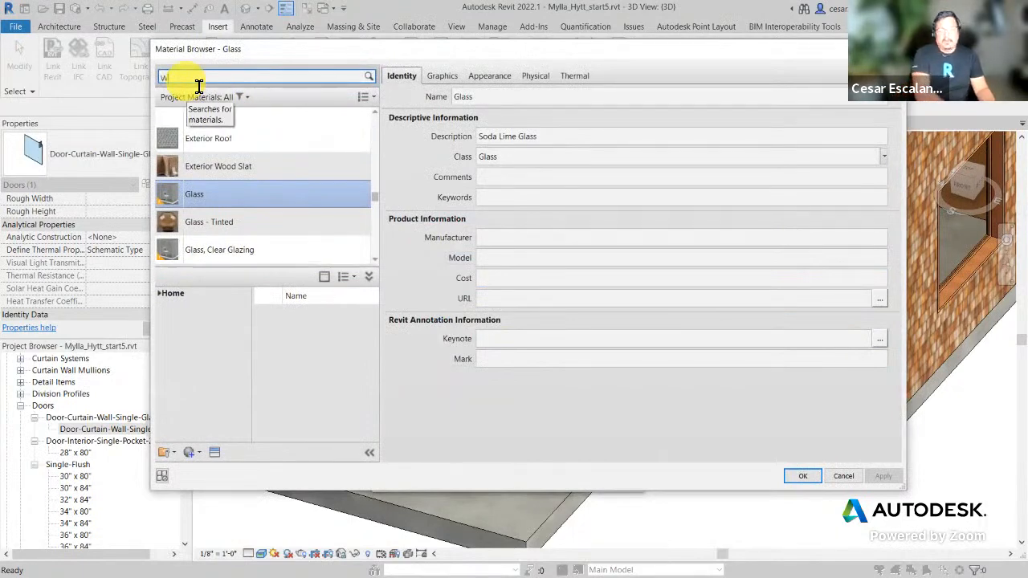
text(ood)
key(Return)
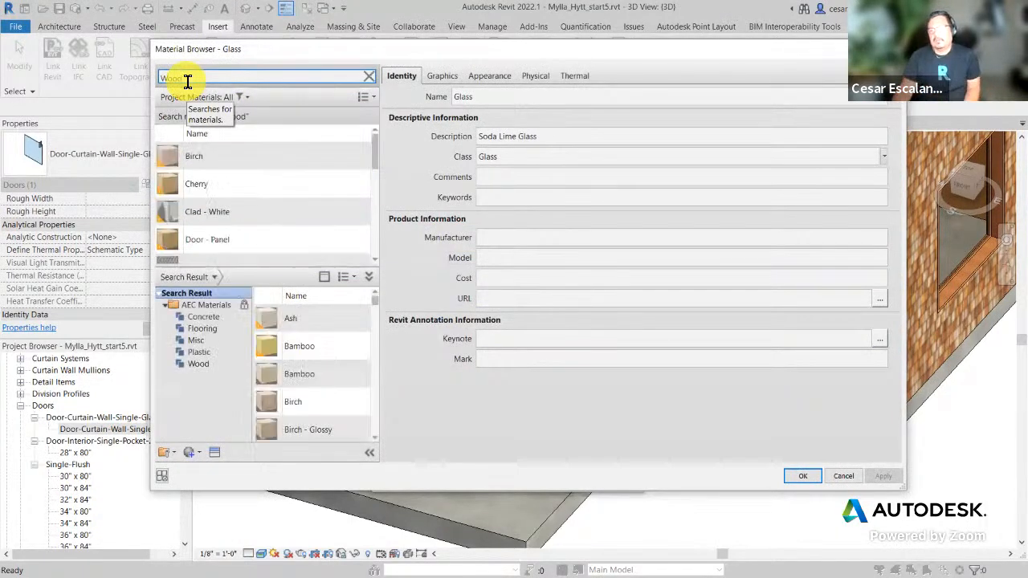
click(323, 244)
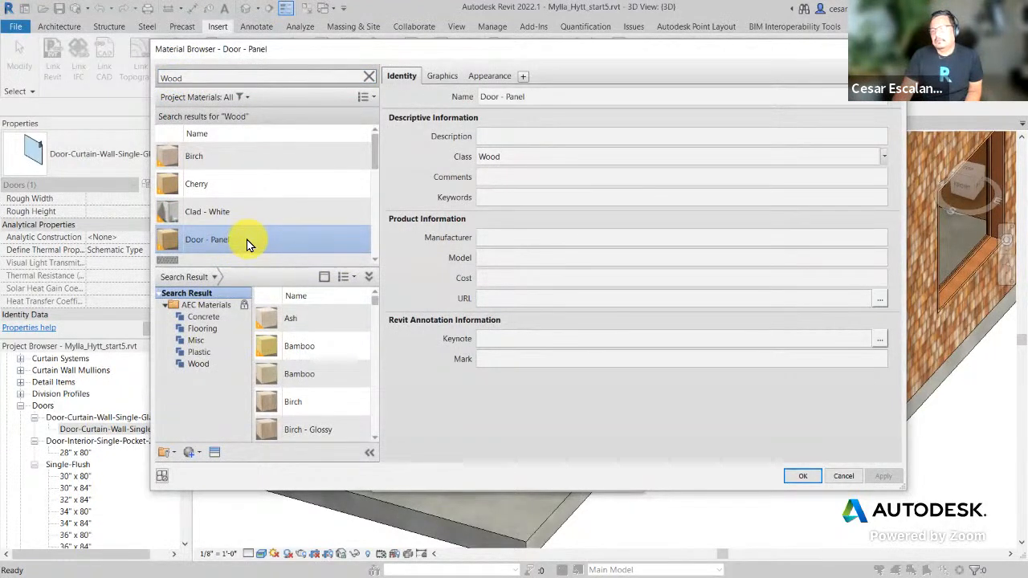
scroll(247, 239, down, 1)
click(802, 475)
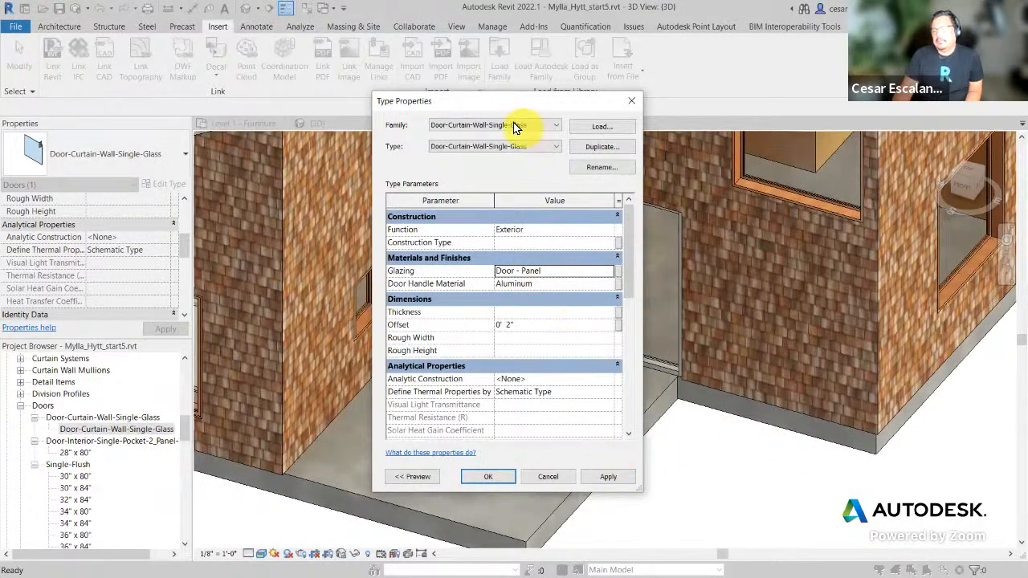
Step: Rename the door type to Door-Curtain-Wall-Single-Wood and apply the changes
click(597, 174)
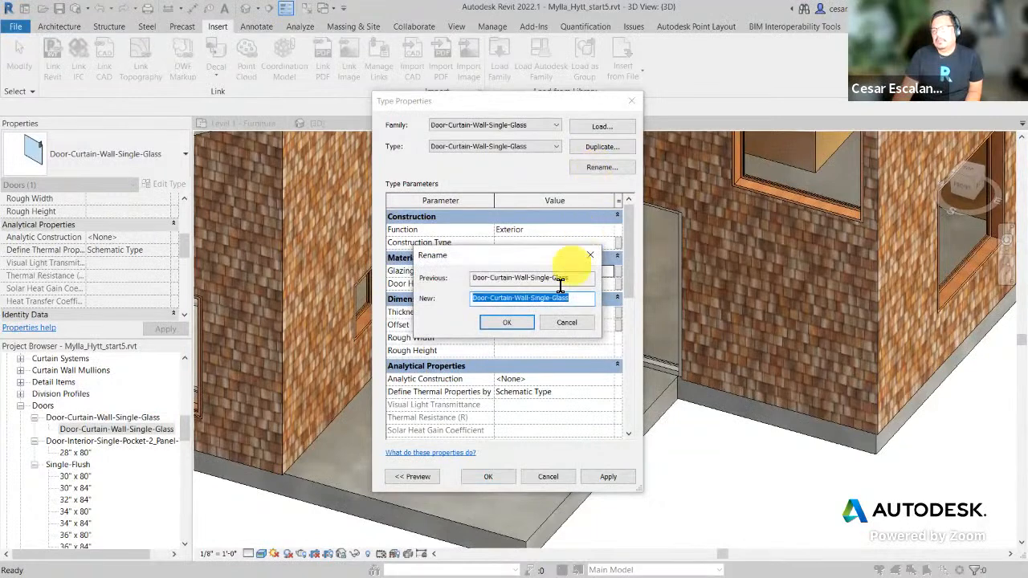
drag(552, 297, 606, 308)
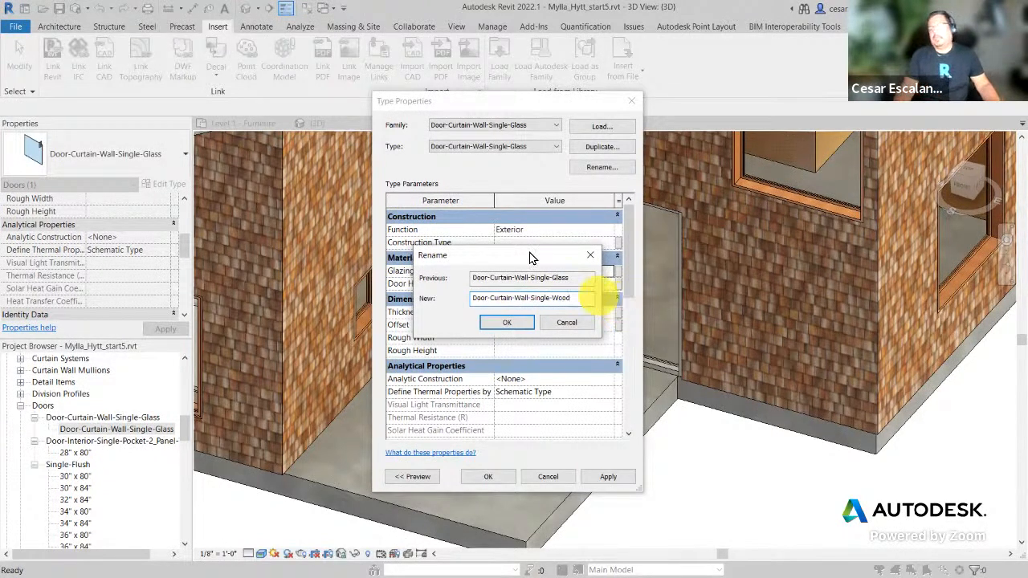
click(507, 322)
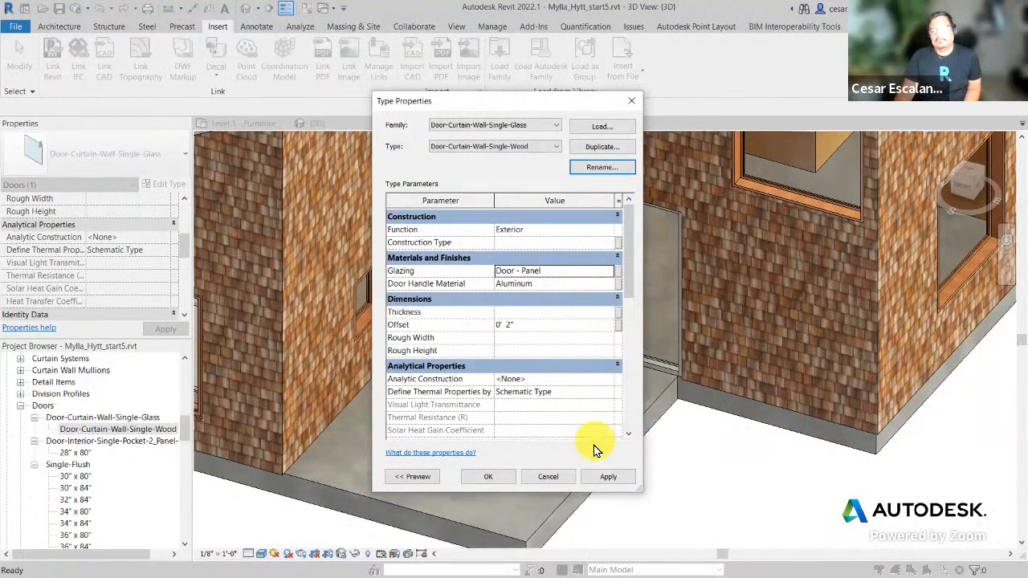
click(487, 476)
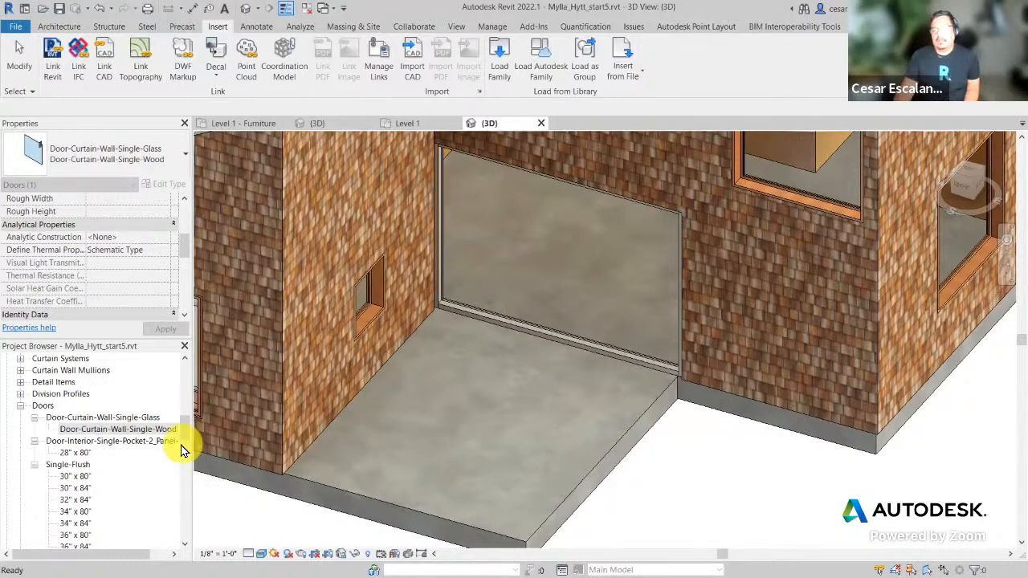
Step: Open the South elevation and zoom in to frame the front door
drag(184, 429, 202, 360)
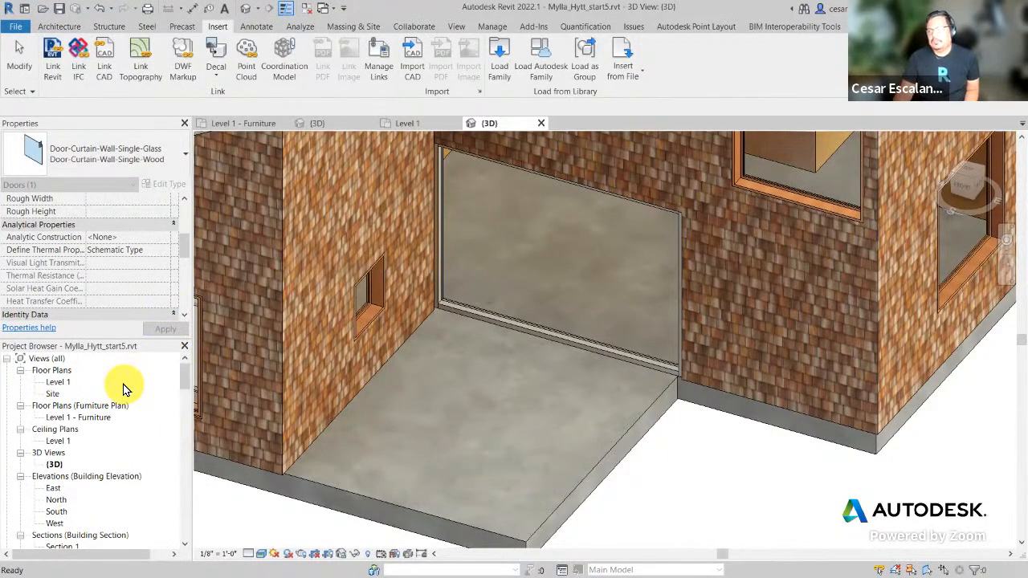
click(57, 514)
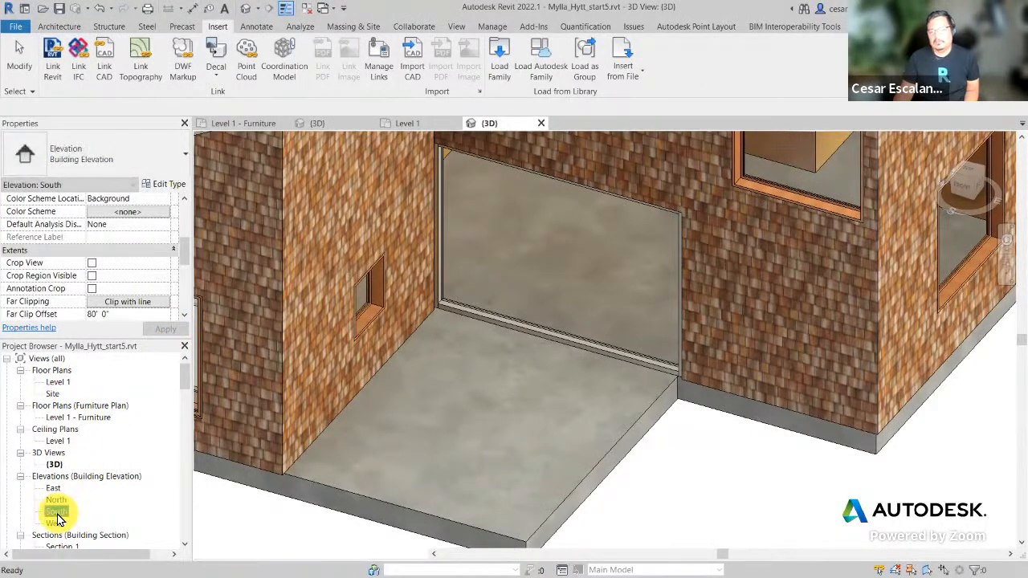
double_click(57, 514)
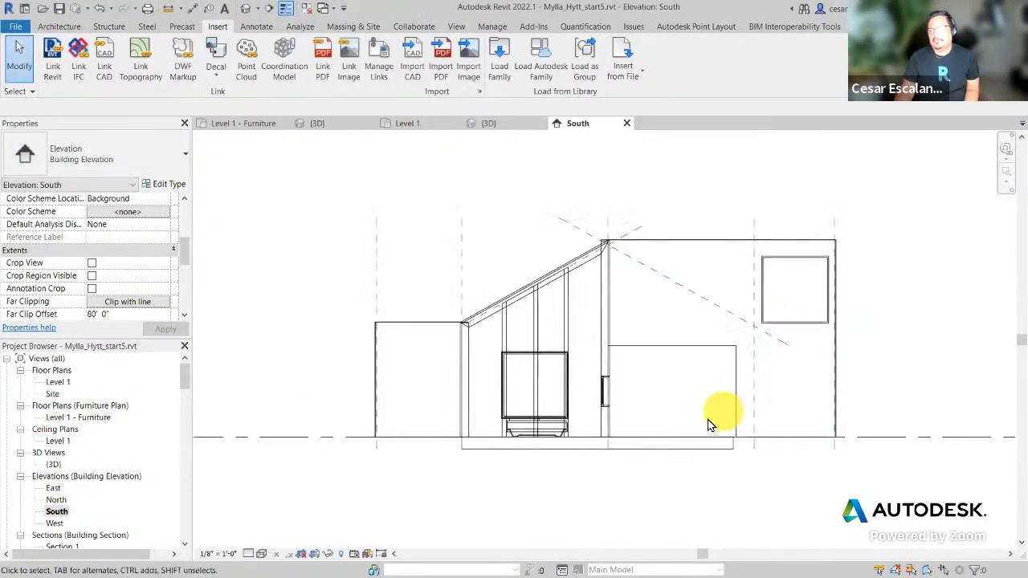
scroll(721, 412, up, 4)
middle_drag(719, 411, 596, 349)
scroll(592, 346, up, 1)
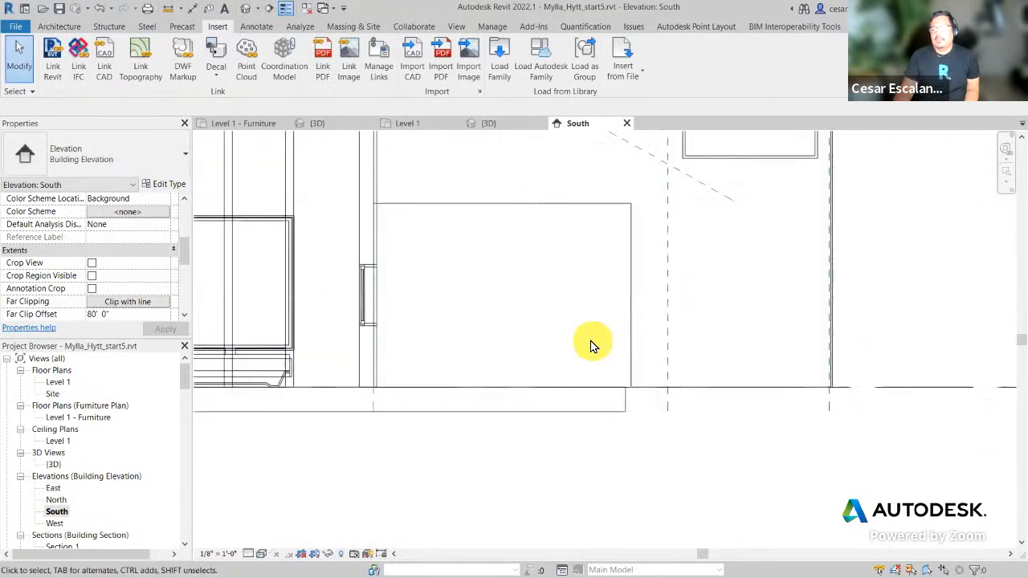
scroll(591, 346, up, 1)
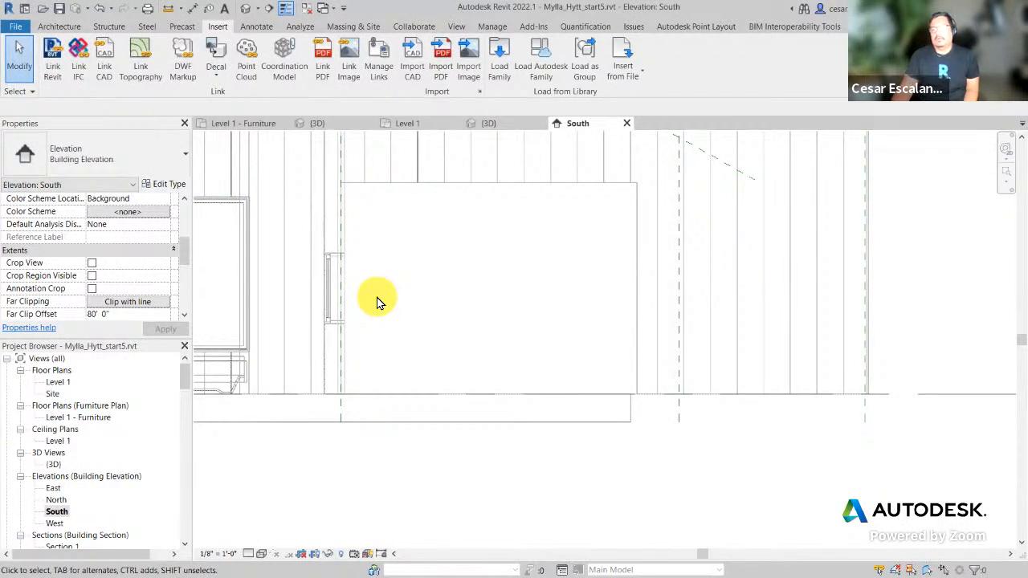
Step: Try the Curtain Grid tool twice, cancelling each time without placing a grid line
click(61, 29)
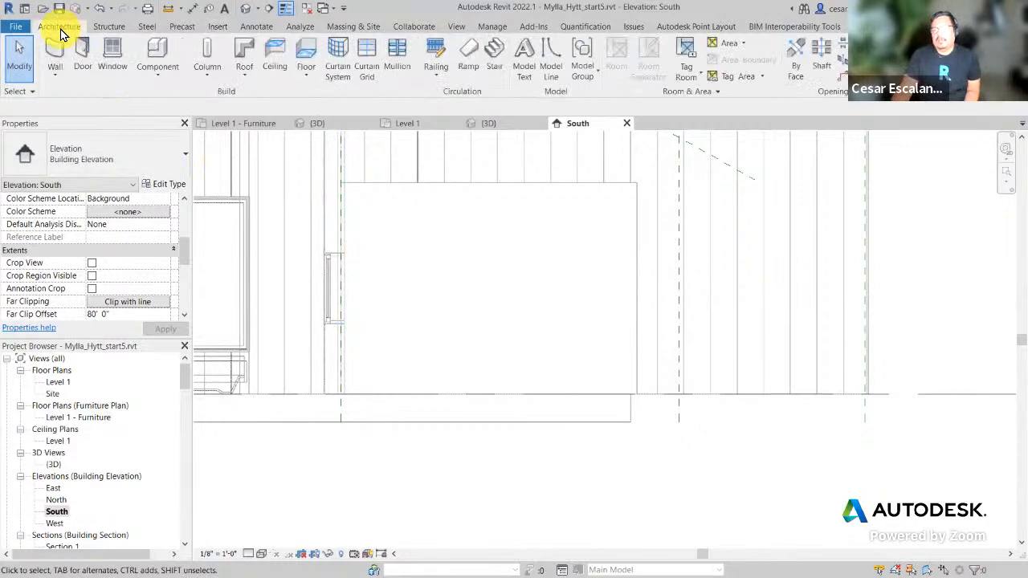
click(367, 64)
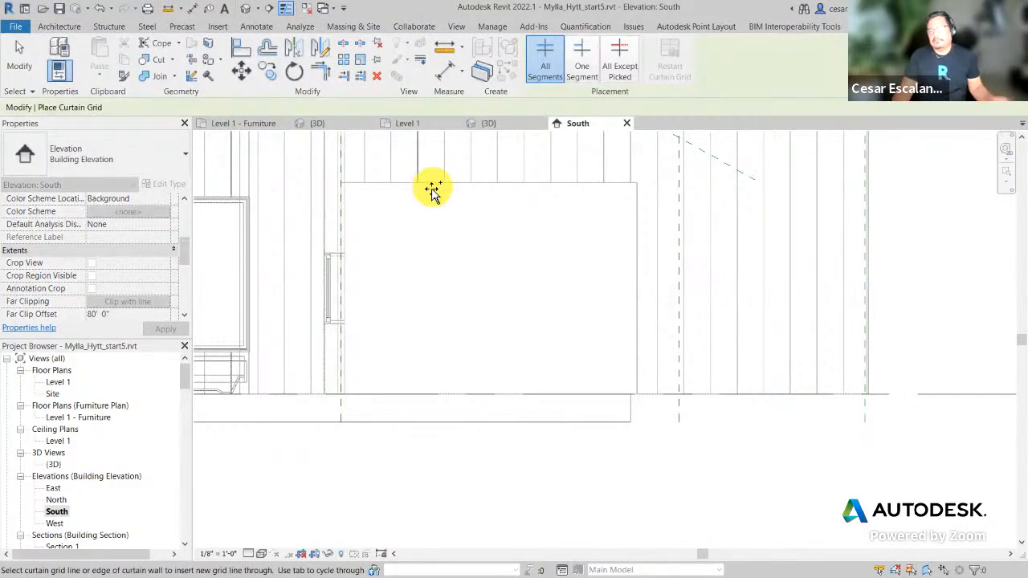
key(Escape)
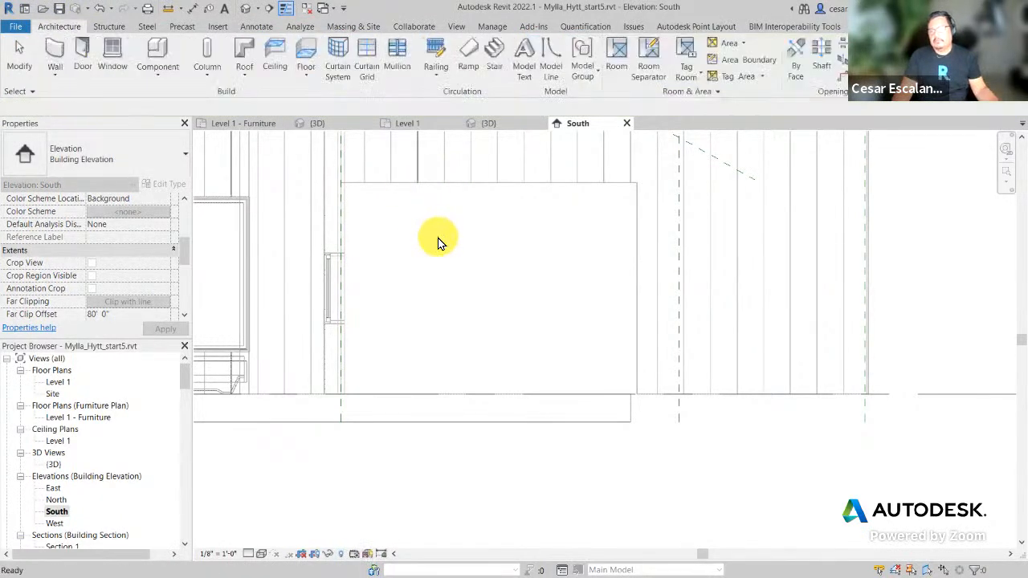
scroll(450, 257, down, 3)
middle_drag(497, 305, 508, 414)
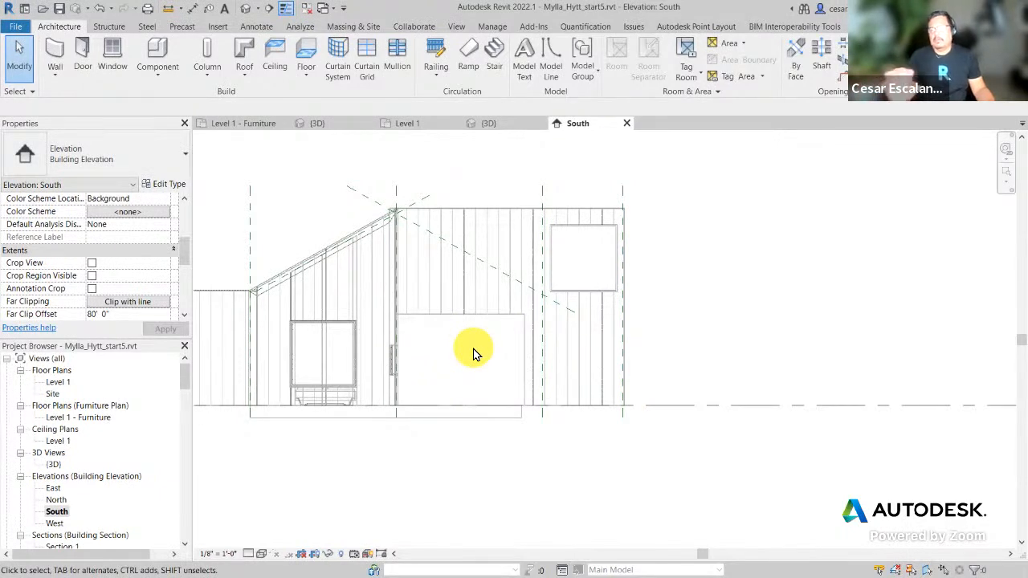
click(366, 60)
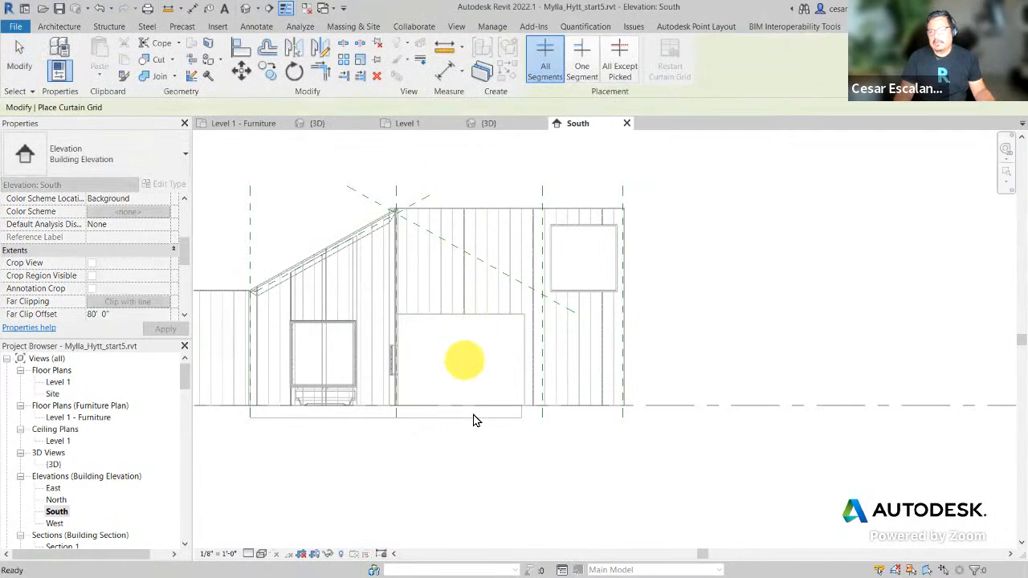
key(Escape)
Step: In the 3D view, add a vertical curtain grid splitting the doorway into 3' 2" and 7' 4" panels
click(244, 8)
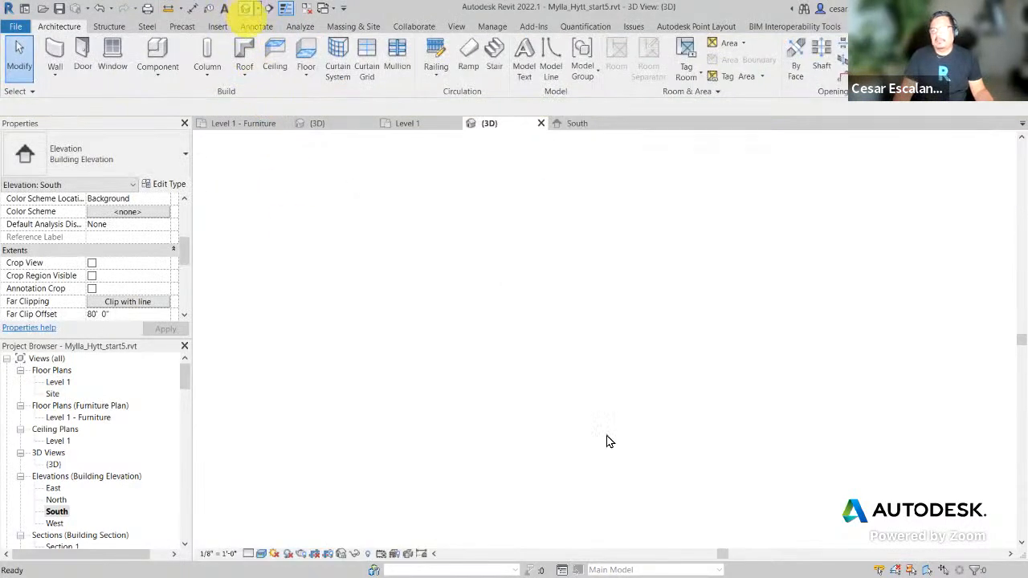
middle_drag(626, 509, 603, 551)
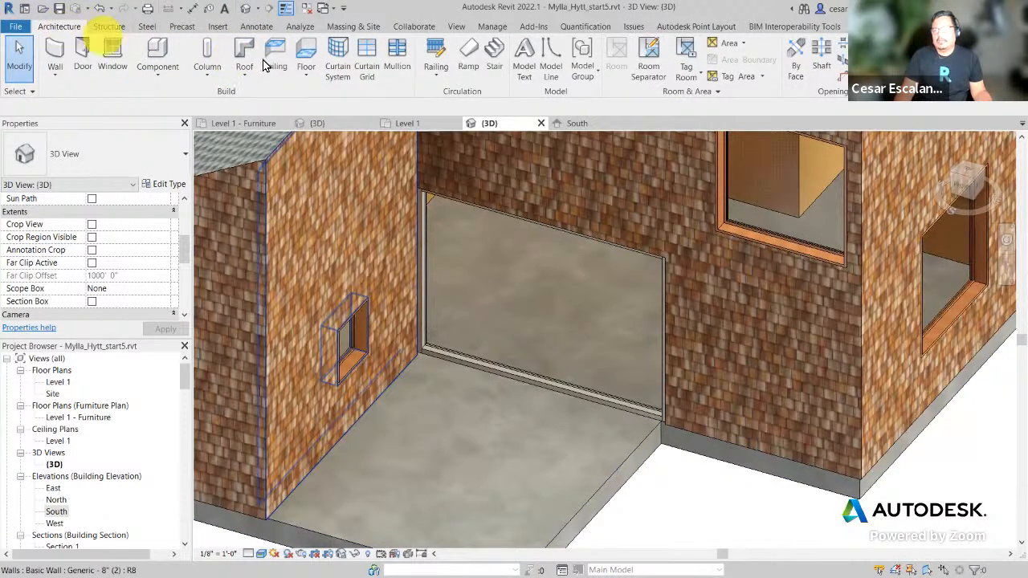
click(365, 69)
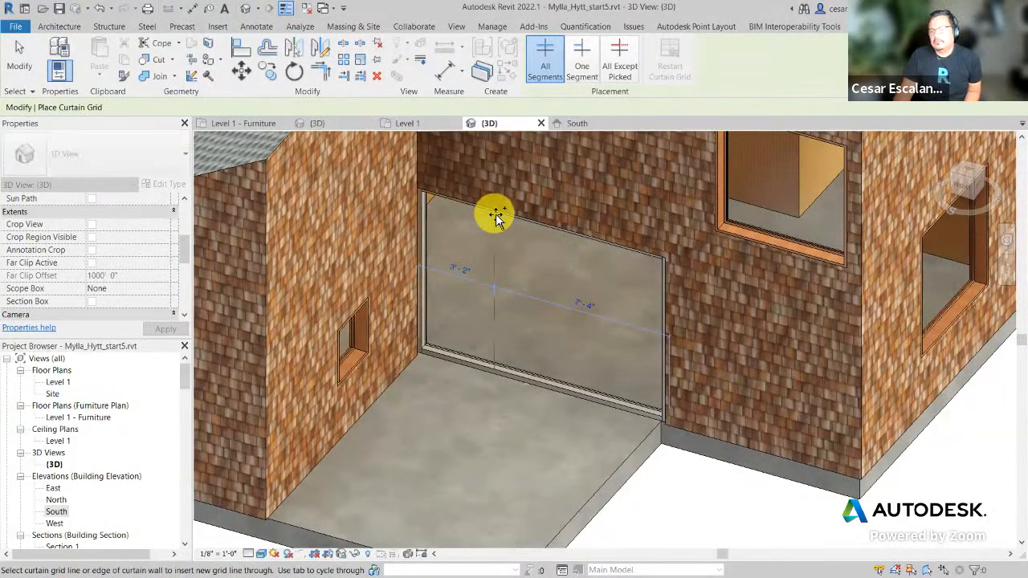
click(496, 216)
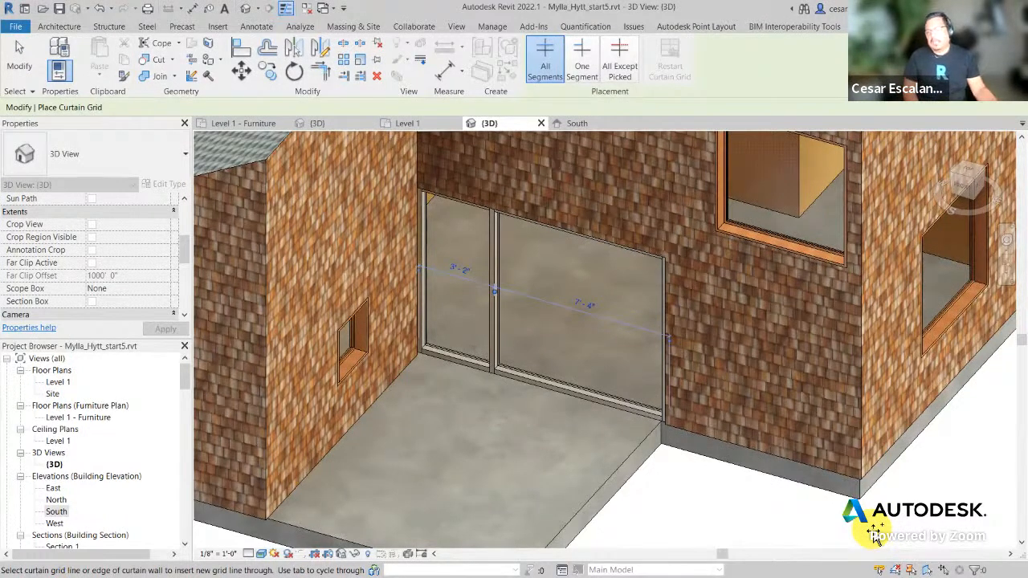
key(Escape)
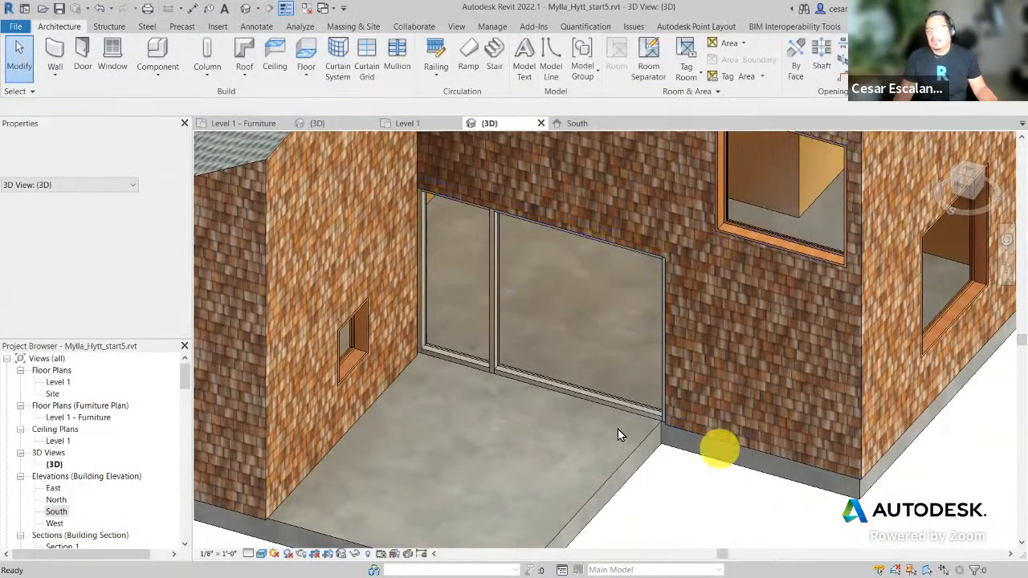
Step: Unpin and delete the short bottom mullion of the left doorway panel
scroll(463, 363, up, 3)
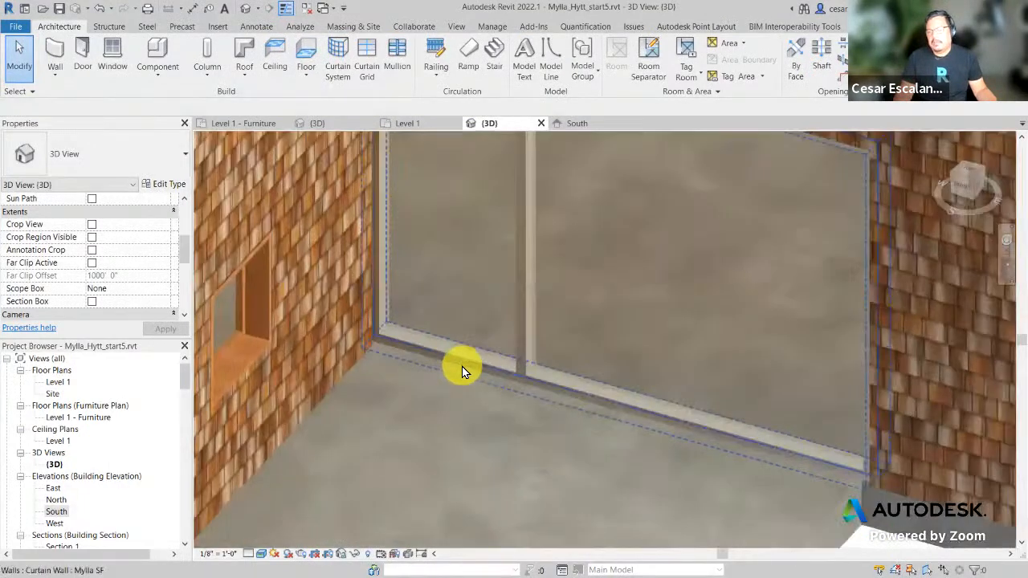
click(471, 370)
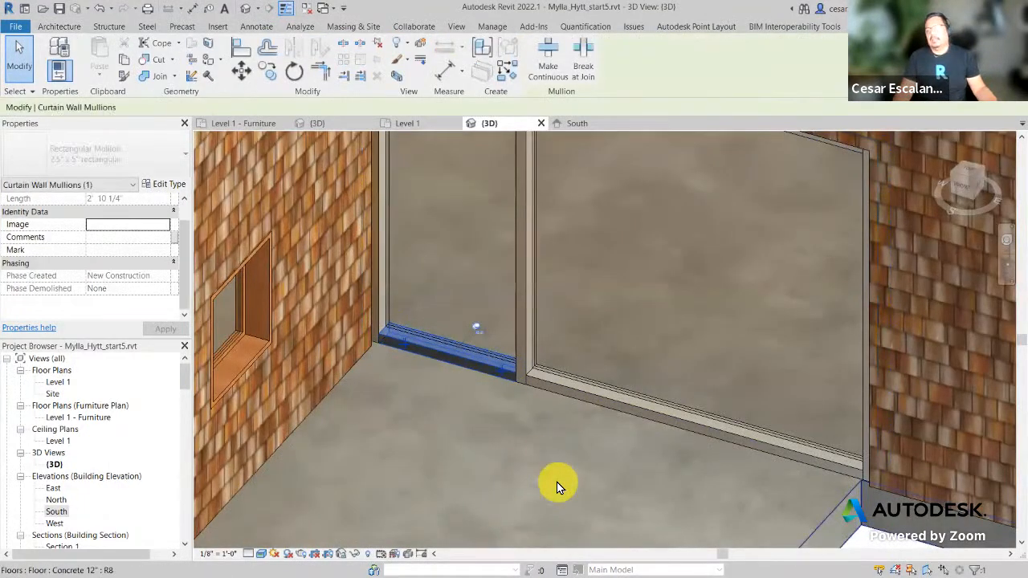
scroll(556, 482, down, 2)
scroll(556, 482, down, 2)
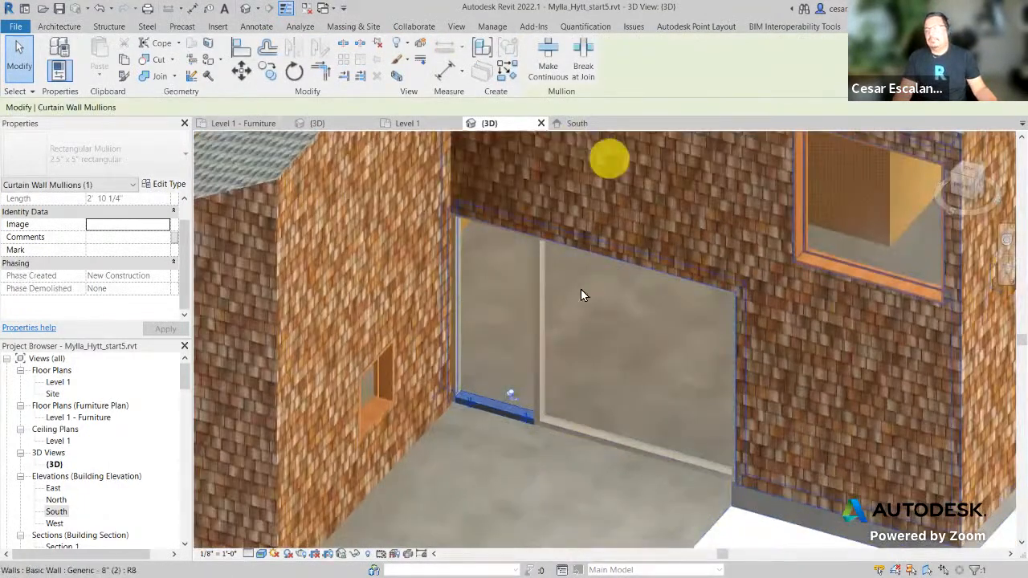
scroll(519, 434, up, 2)
key(Escape)
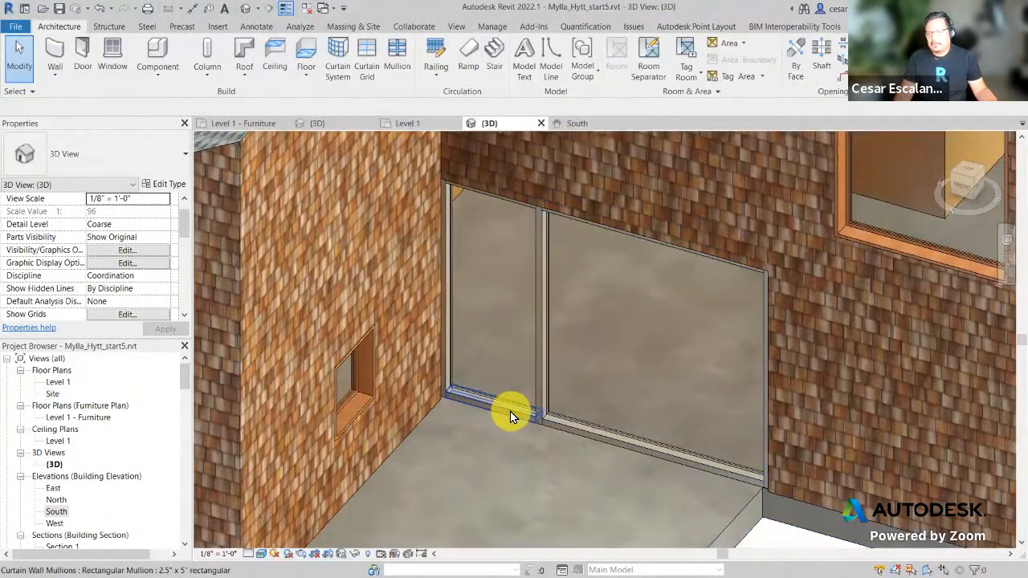
click(511, 410)
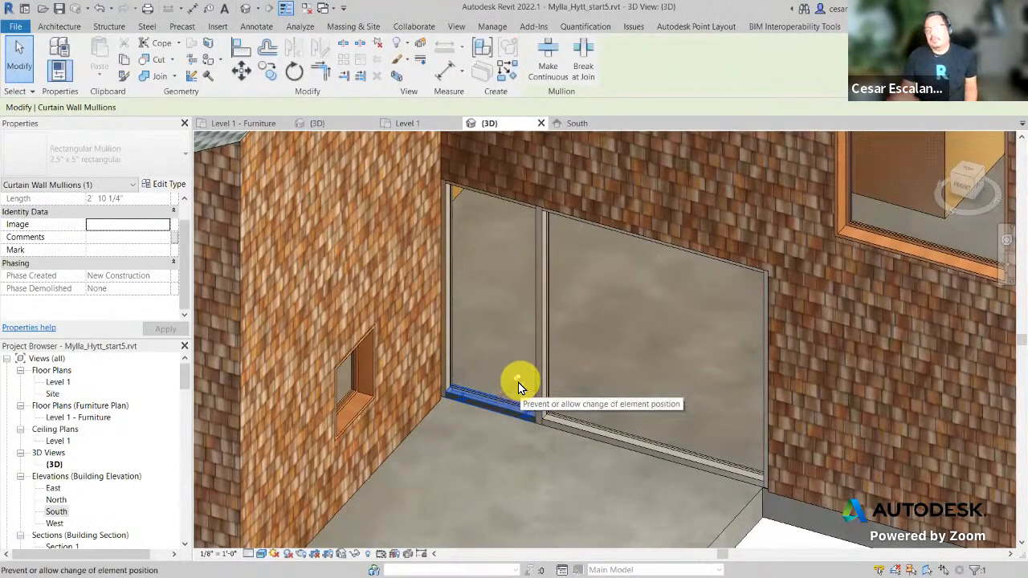
click(519, 380)
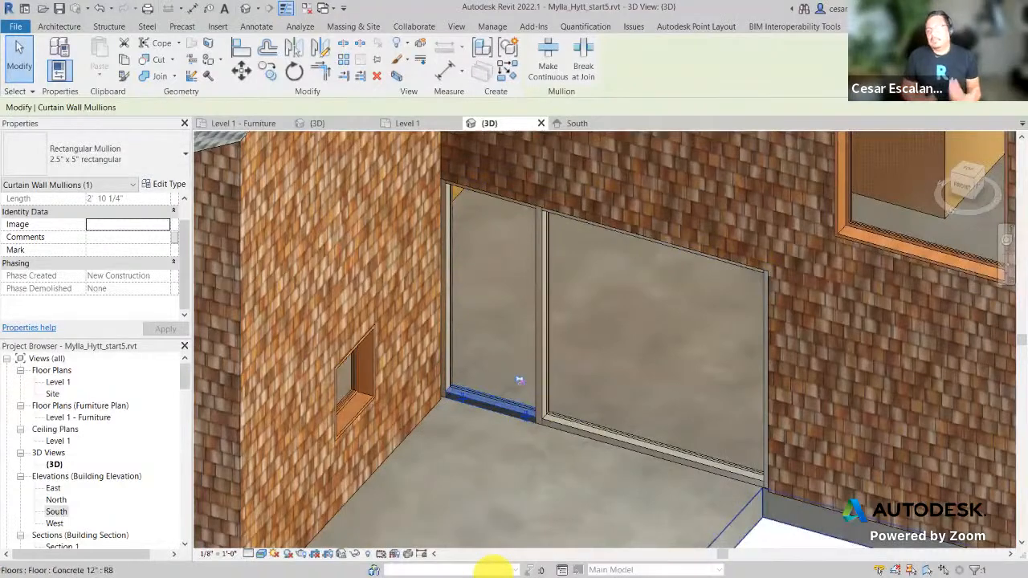
key(Delete)
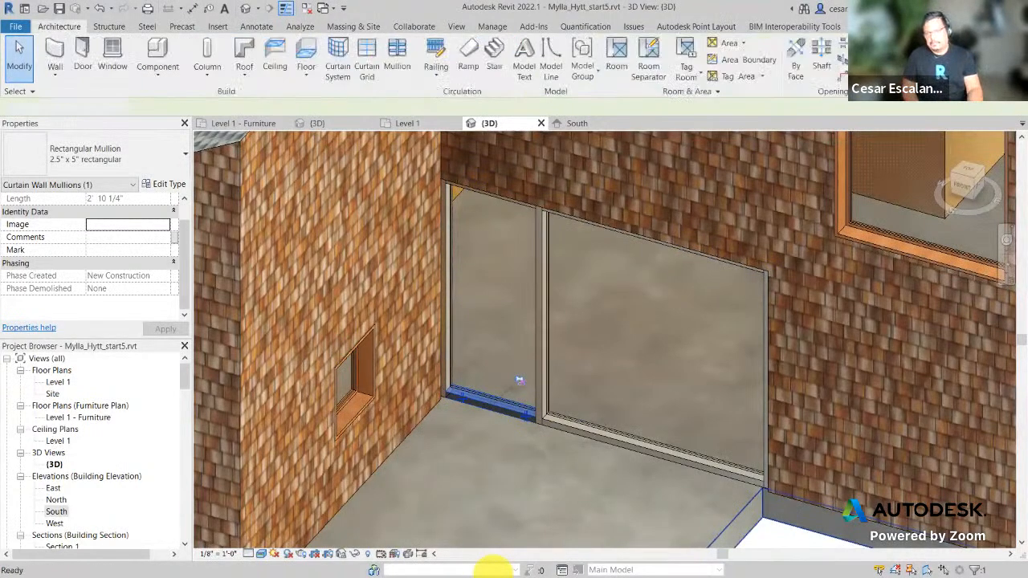
Step: Orbit around the wall opening and cycle the pre-selection onto the left curtain panel
shift+middle_drag(608, 328, 538, 469)
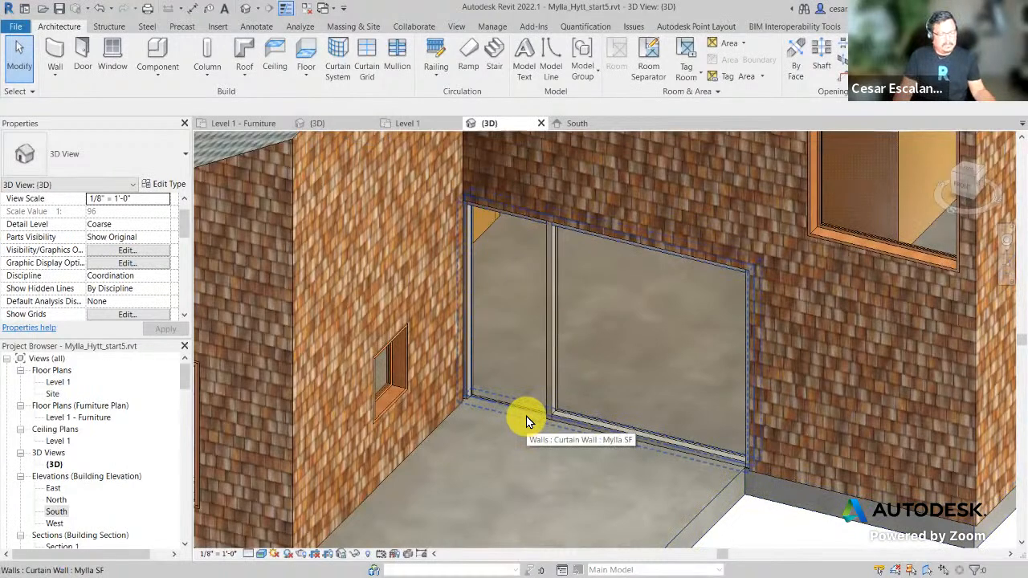
key(Tab)
key(Tab)
key(Tab)
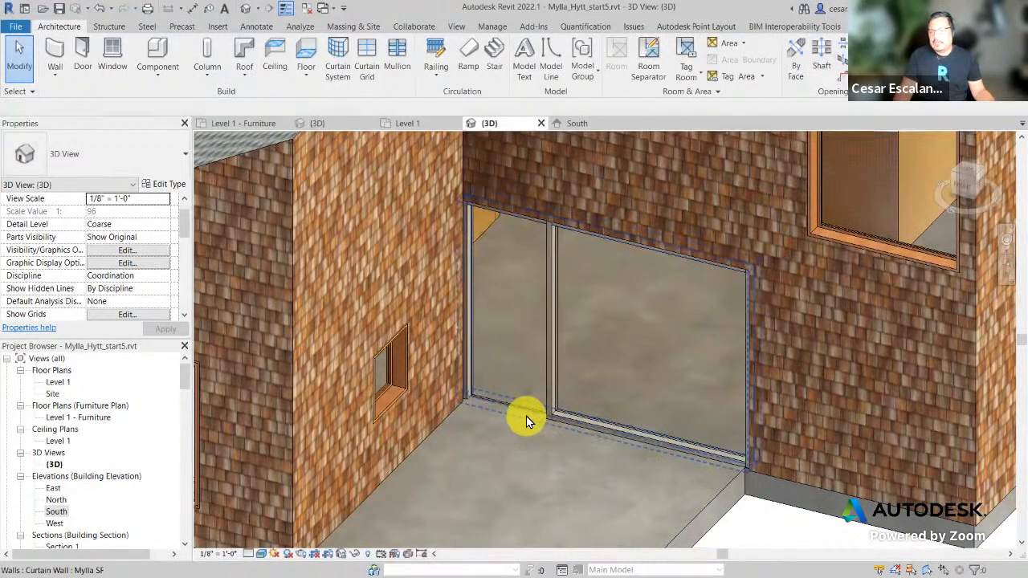
key(Tab)
key(Tab)
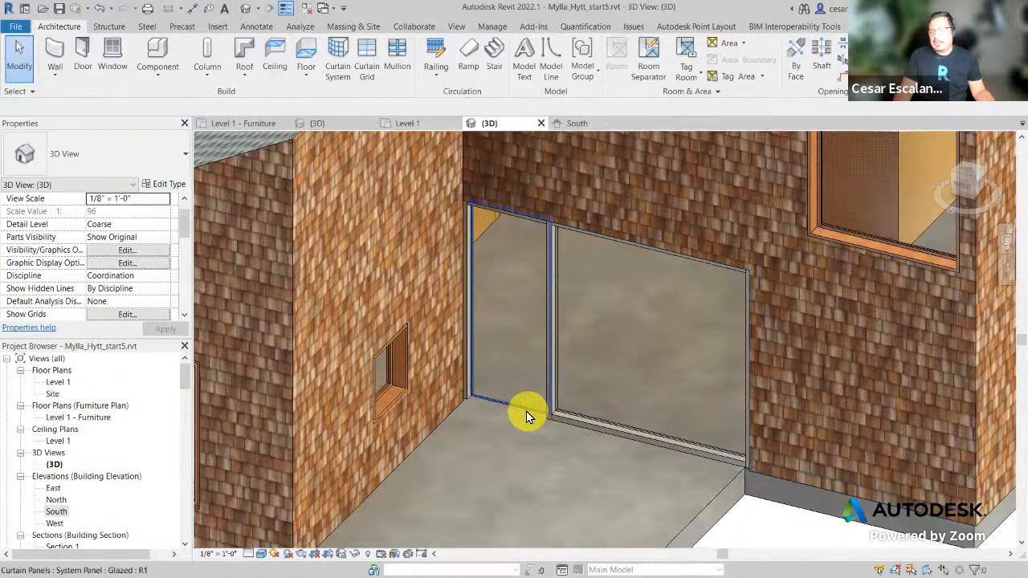
Step: Unpin the left curtain panel and change its type to Door-Curtain-Wall-Single-Wood
click(526, 411)
click(526, 411)
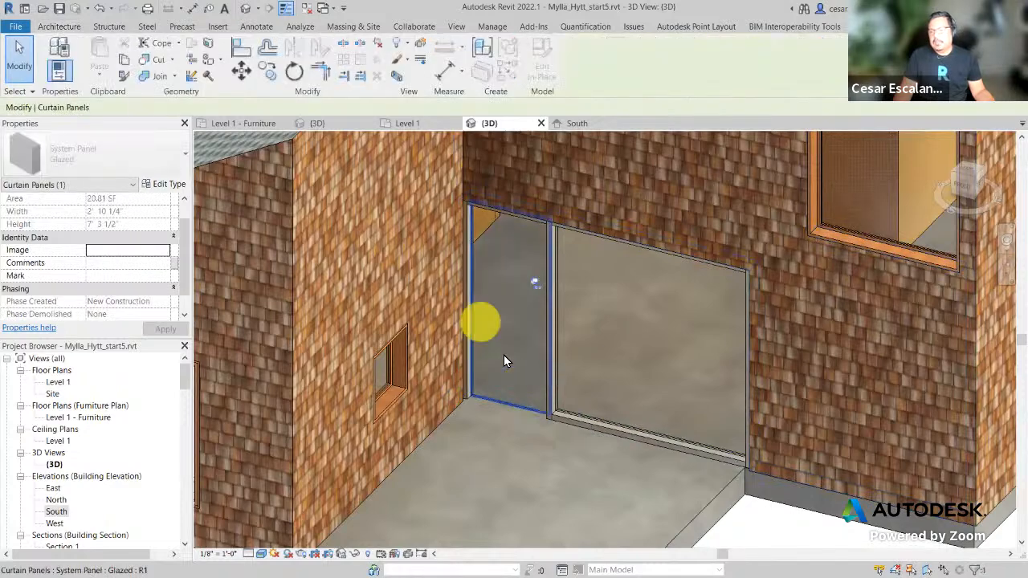
click(534, 284)
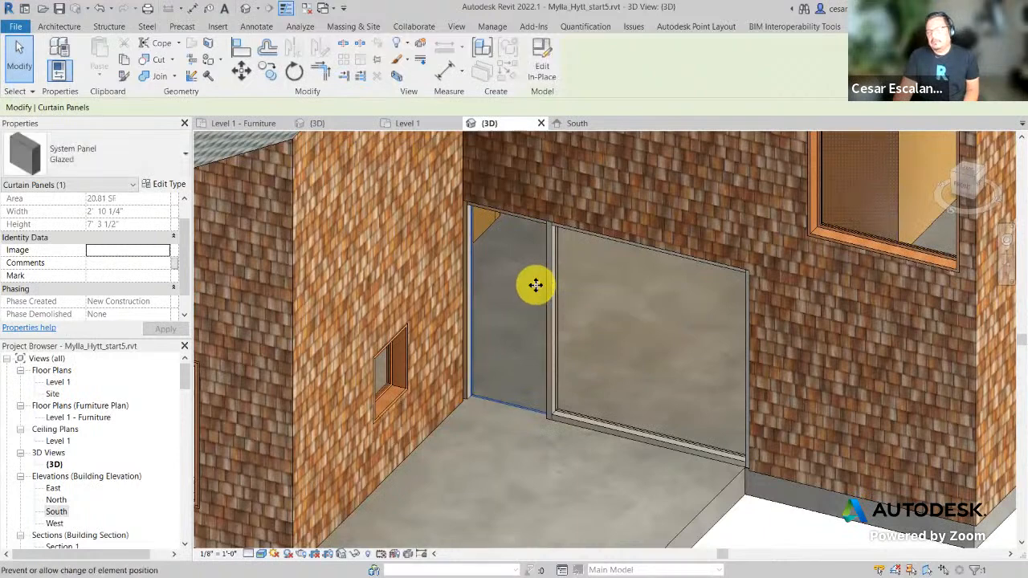
click(140, 159)
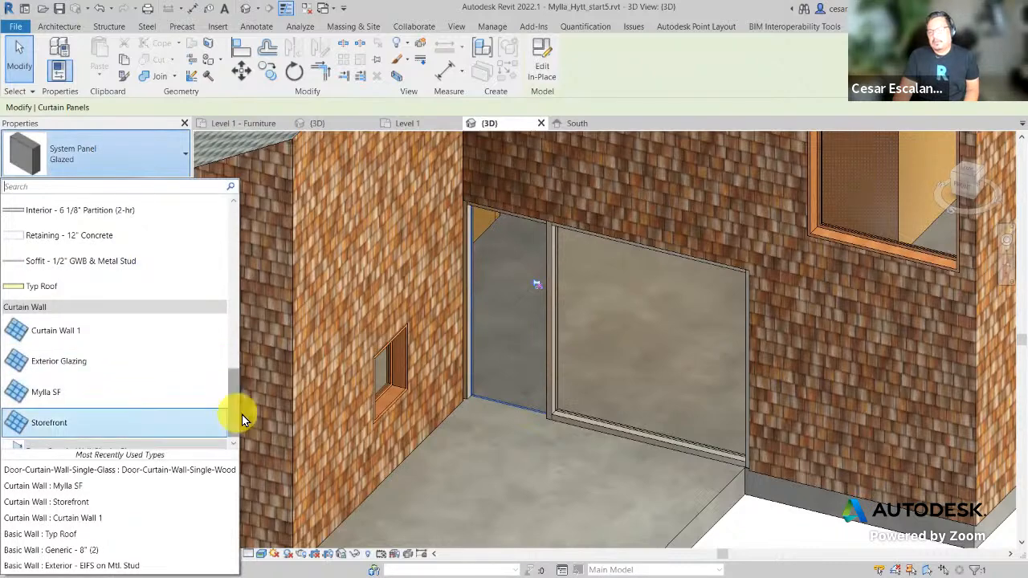
drag(235, 411, 214, 456)
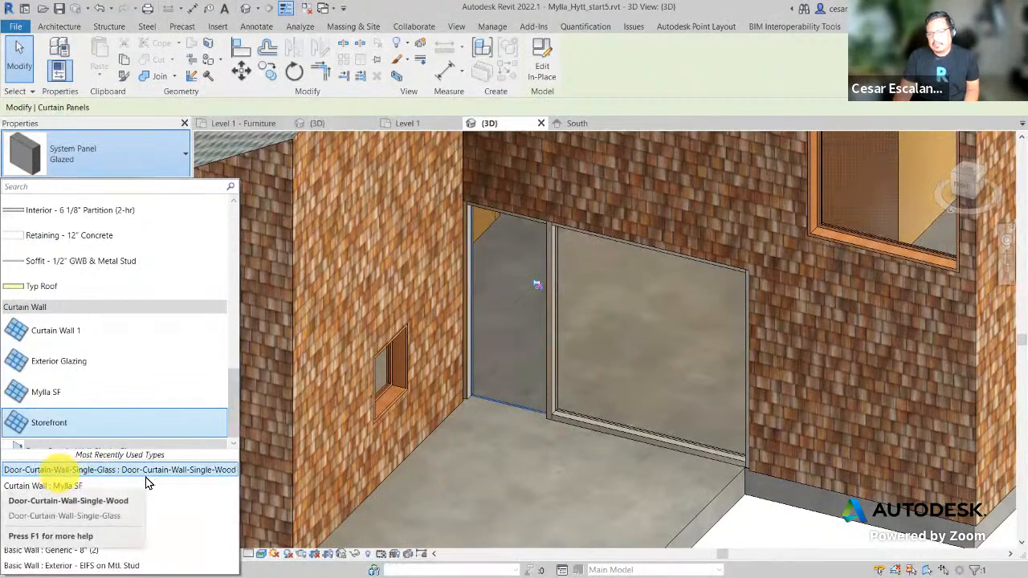
click(223, 474)
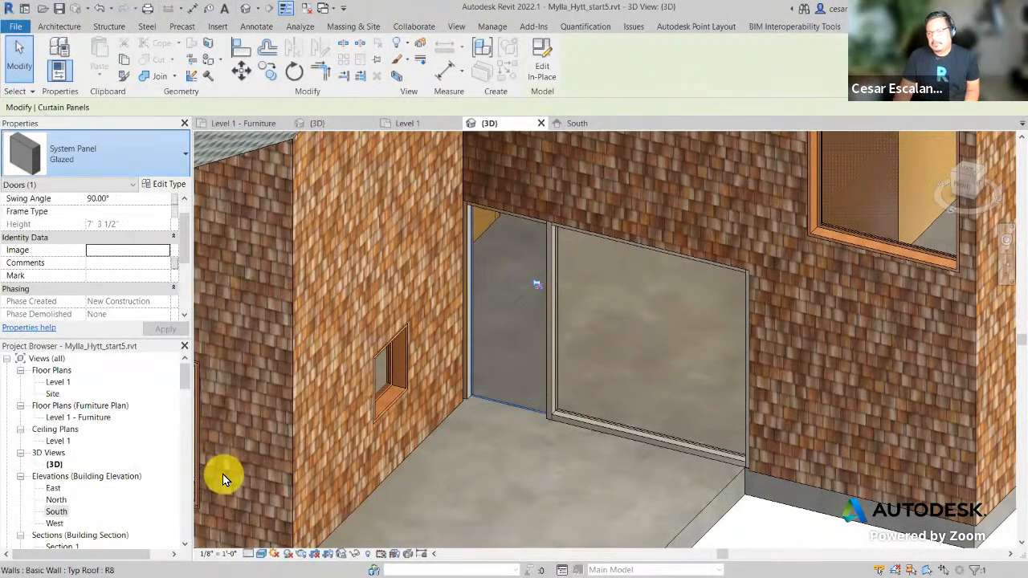
click(792, 536)
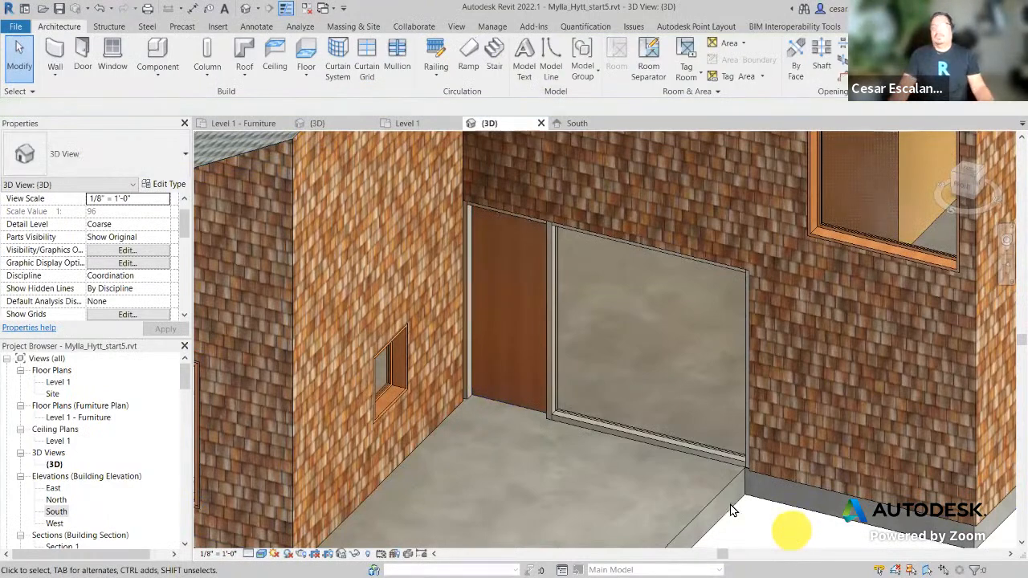
Step: Orbit the house to view the new door opening from the picnic-table side
scroll(602, 372, down, 5)
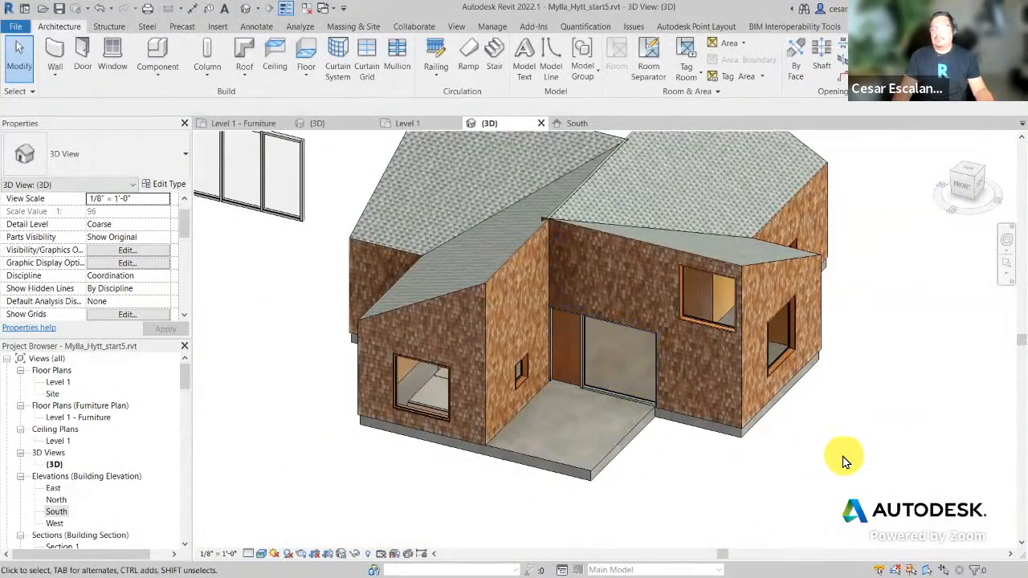
shift+middle_drag(853, 447, 431, 412)
scroll(717, 528, up, 4)
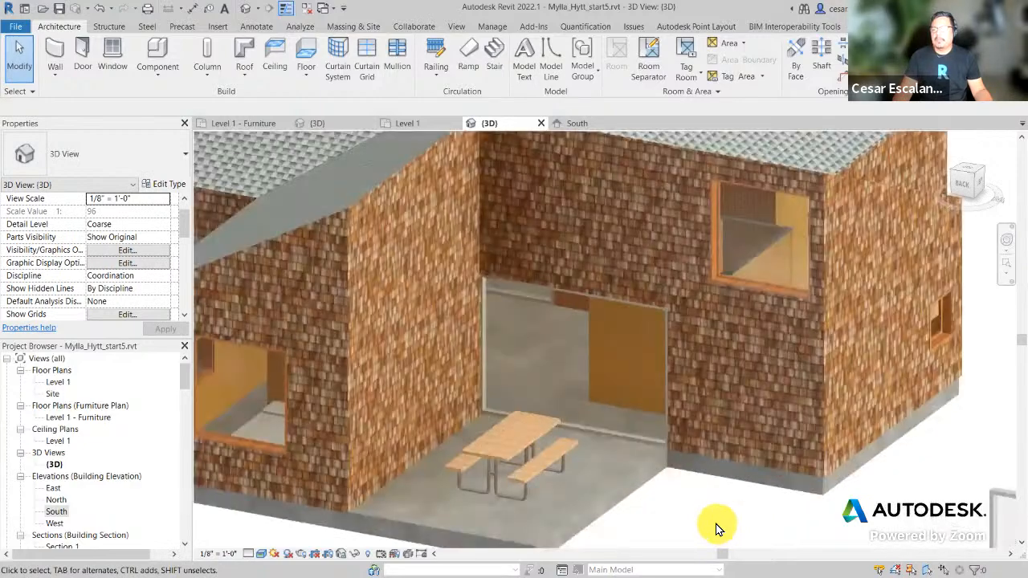
scroll(717, 528, up, 3)
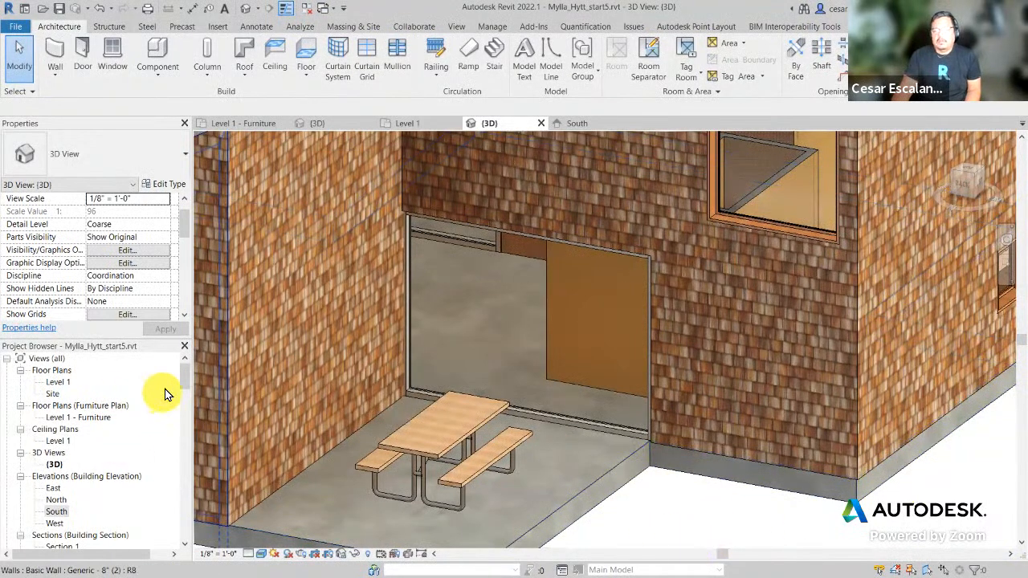
drag(184, 373, 192, 423)
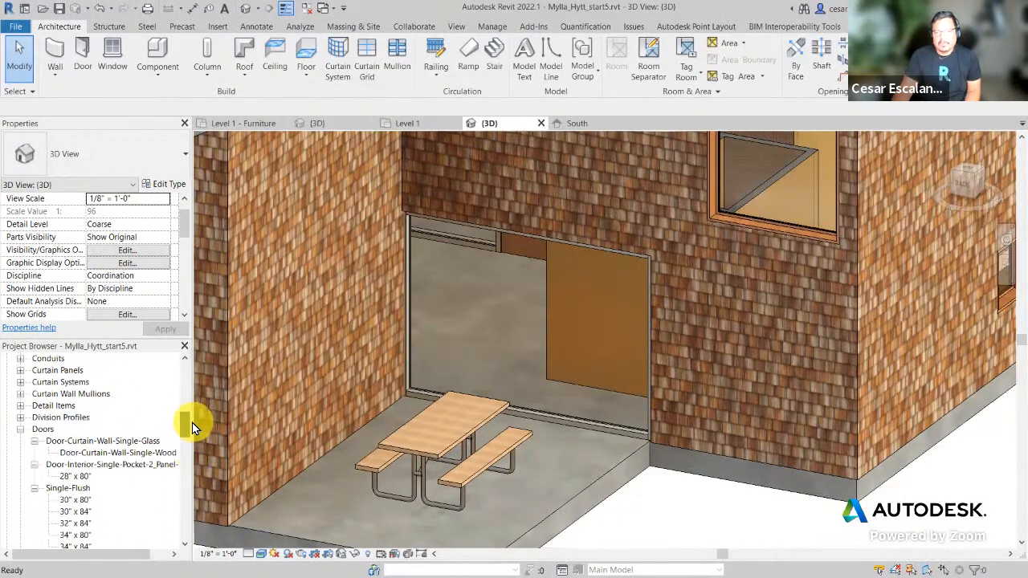
click(100, 453)
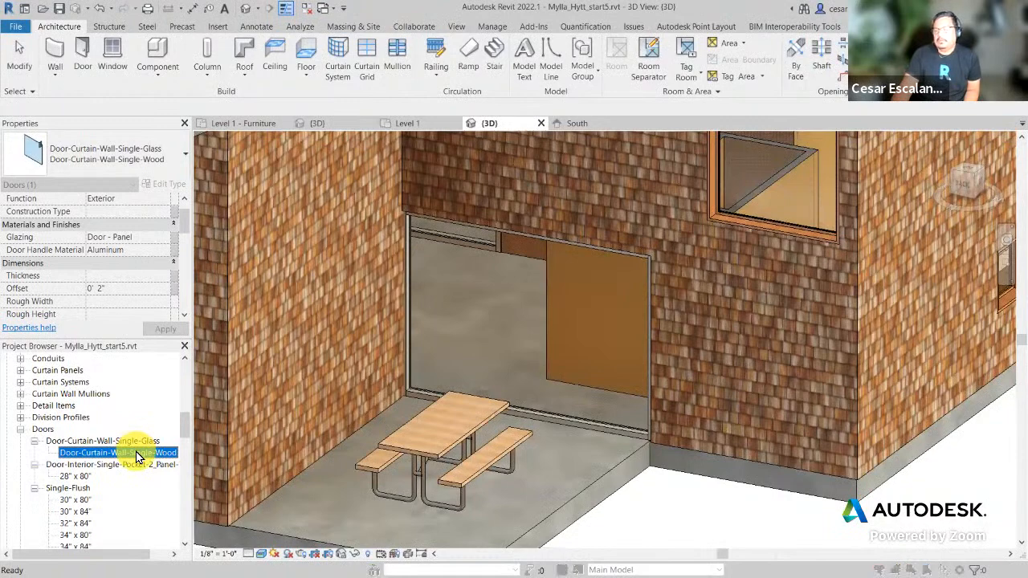
double_click(136, 454)
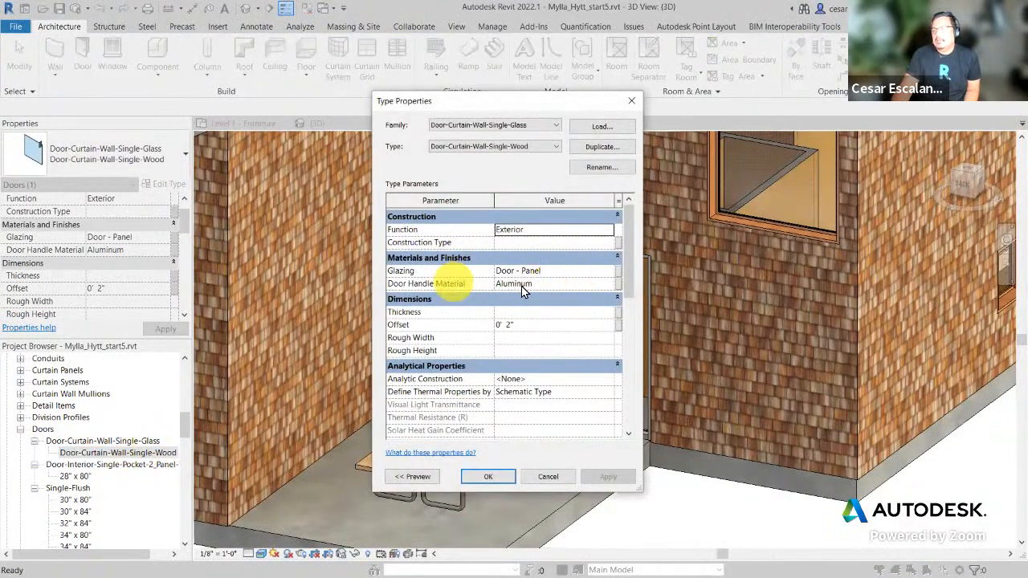
click(562, 273)
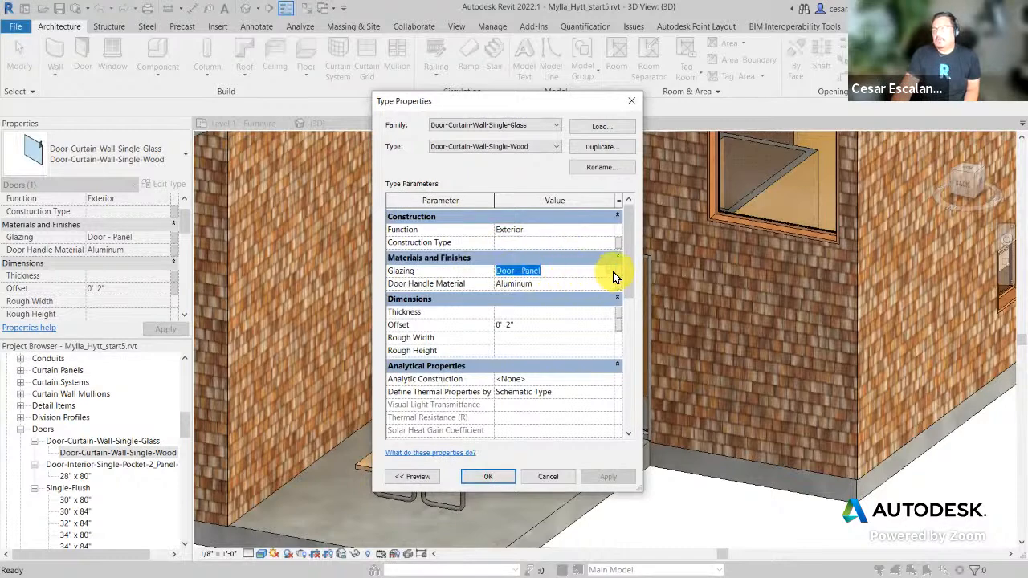
click(610, 273)
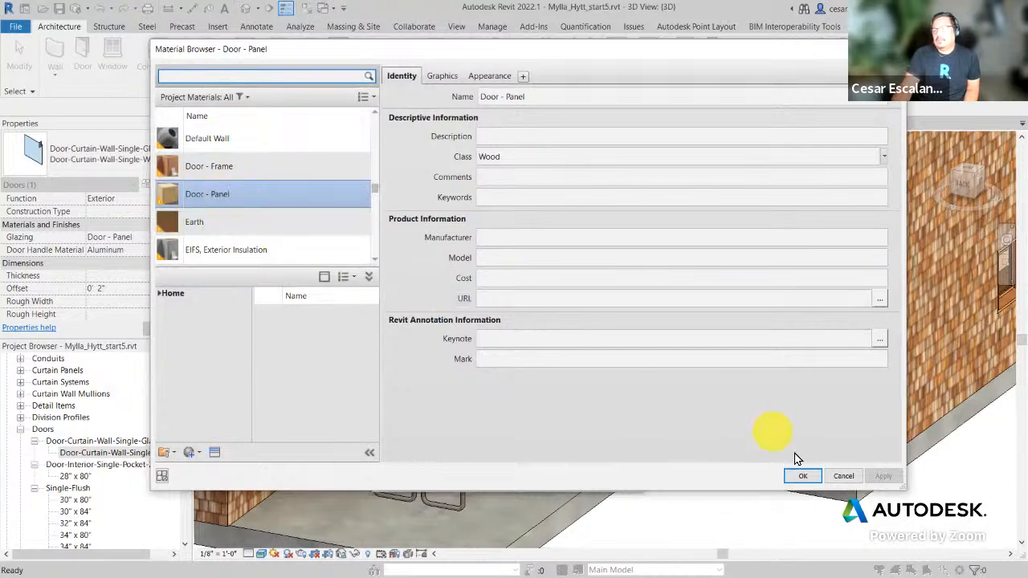
click(839, 476)
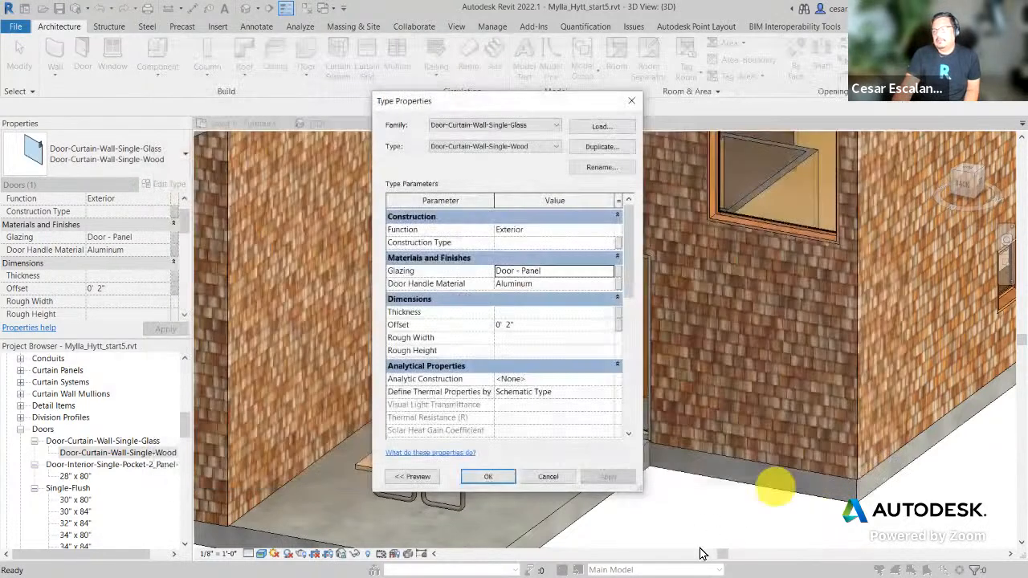
click(549, 476)
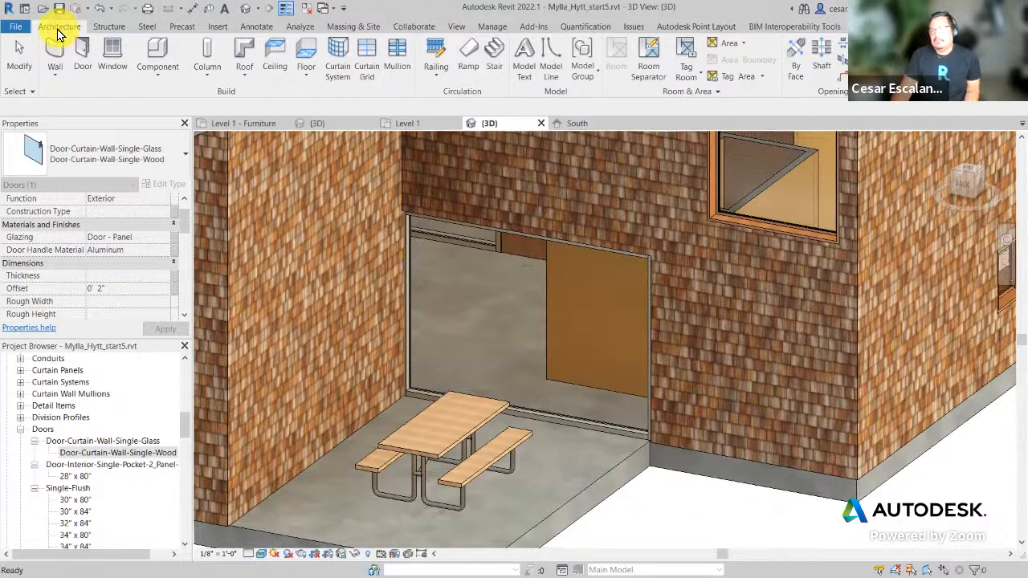
Step: Place a vertical curtain grid line across the doorway's large glass panel
click(370, 62)
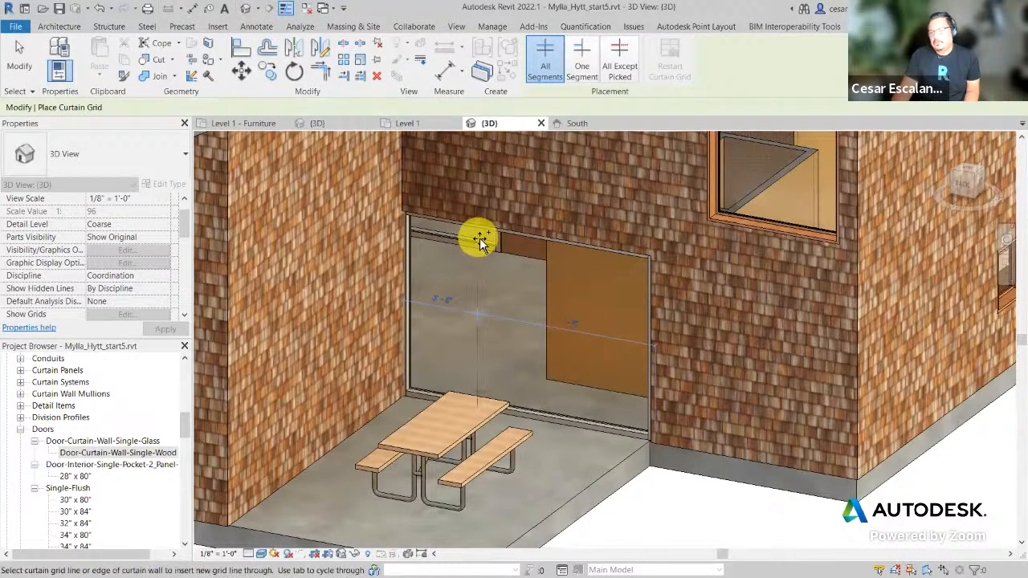
scroll(480, 245, up, 2)
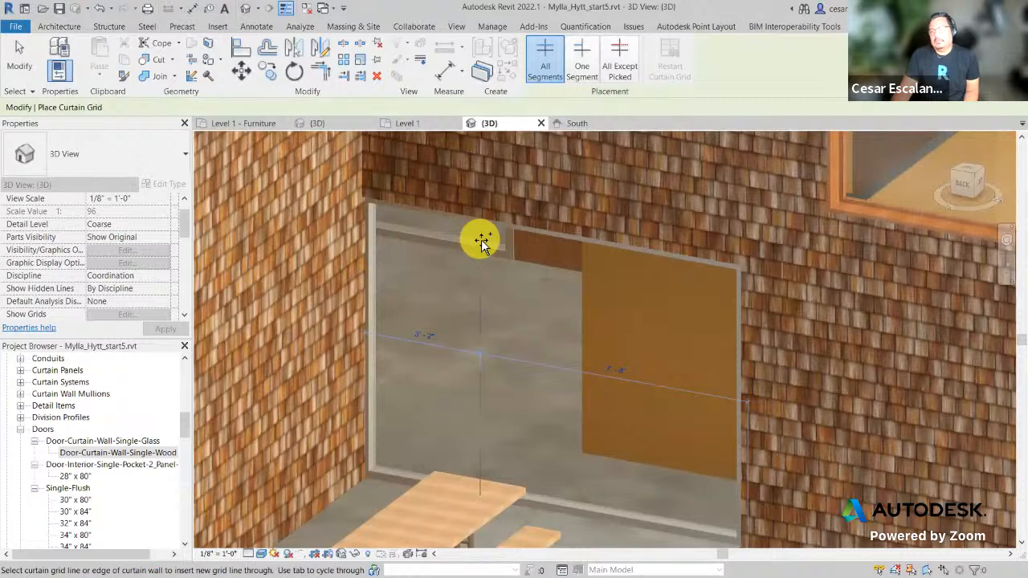
click(481, 242)
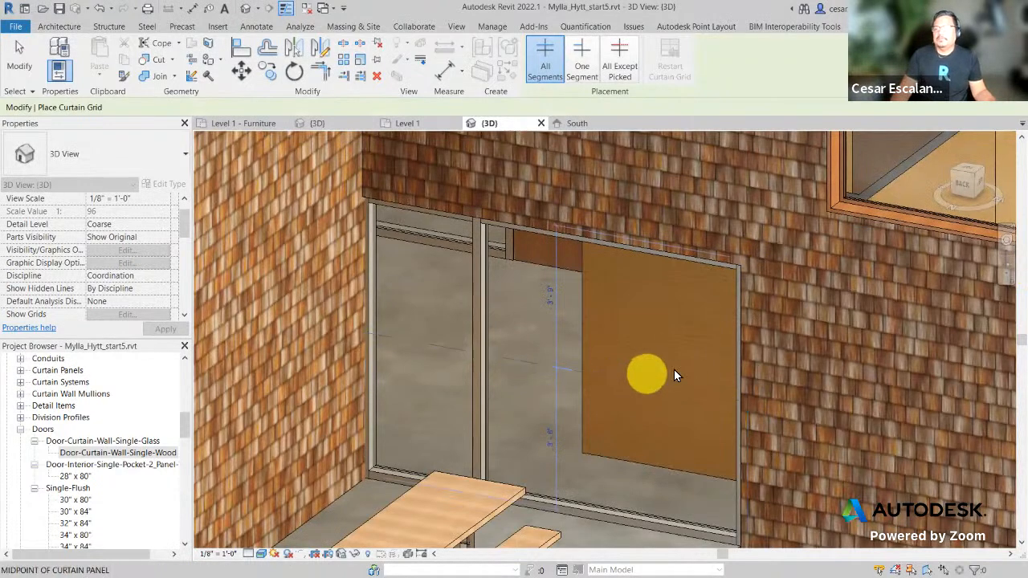
key(Escape)
shift+middle_drag(750, 371, 716, 488)
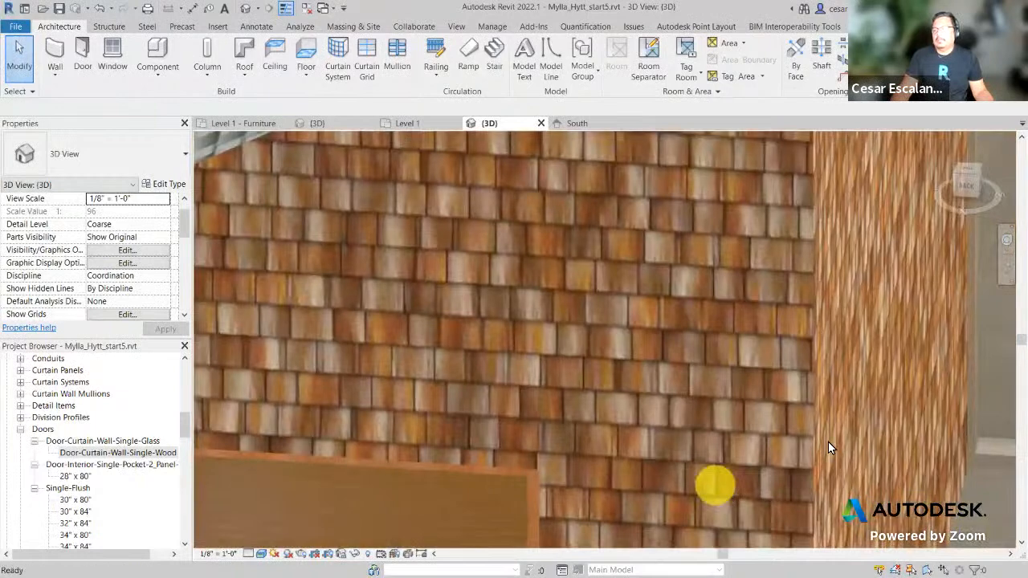
Step: Select the short bottom mullion beside the wall corner and unpin it
shift+middle_drag(827, 448, 605, 368)
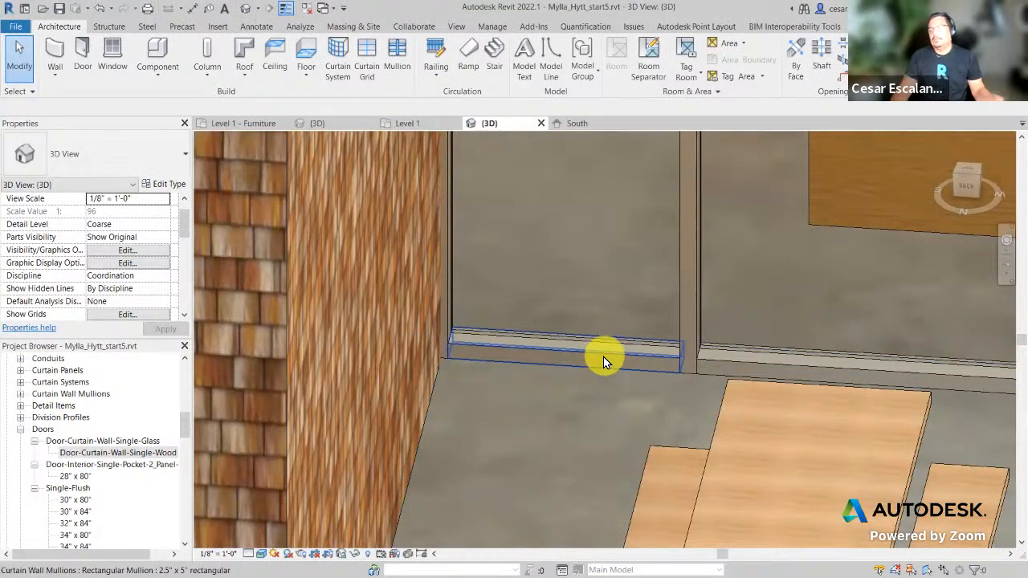
click(603, 358)
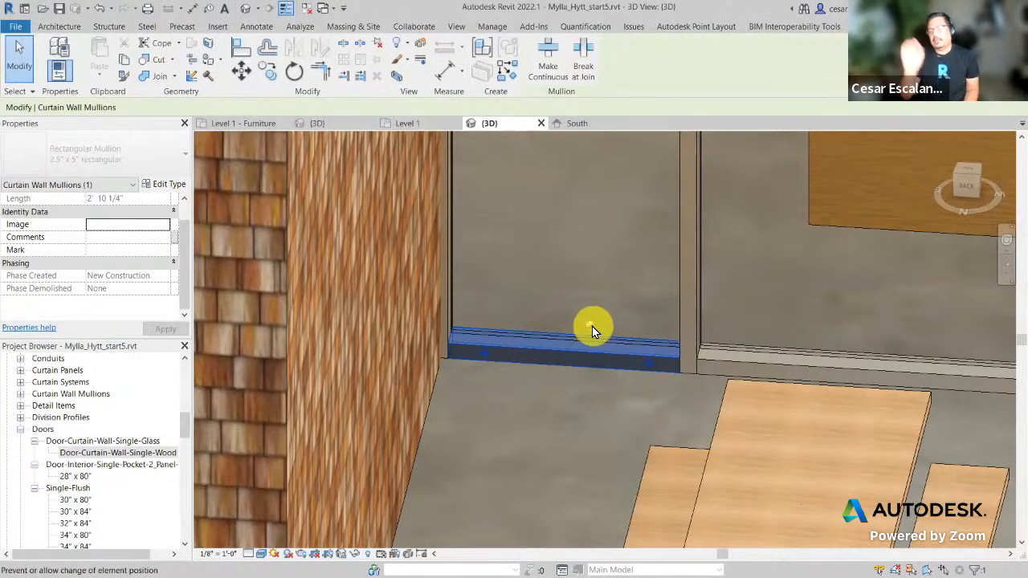
click(592, 326)
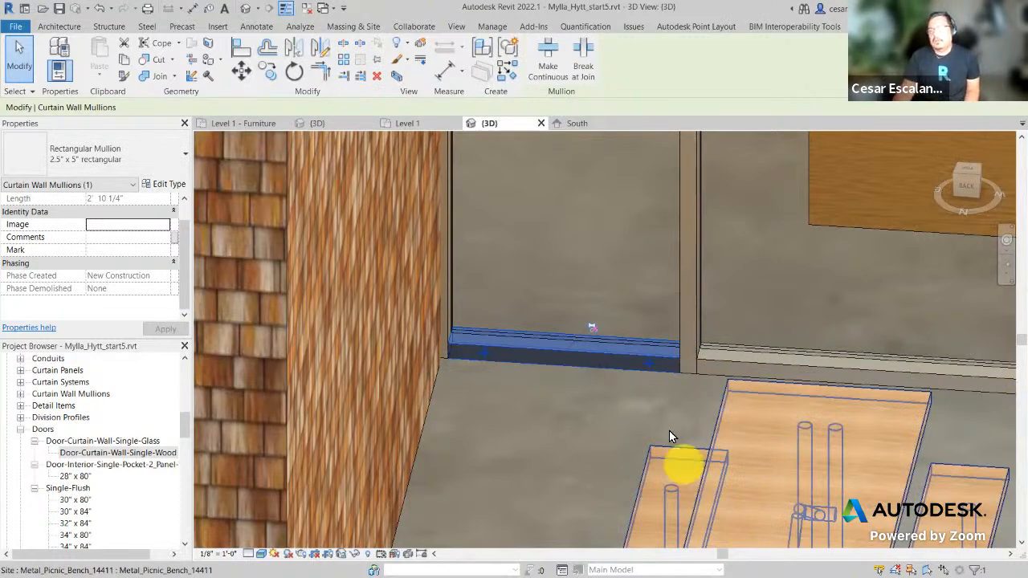
click(378, 78)
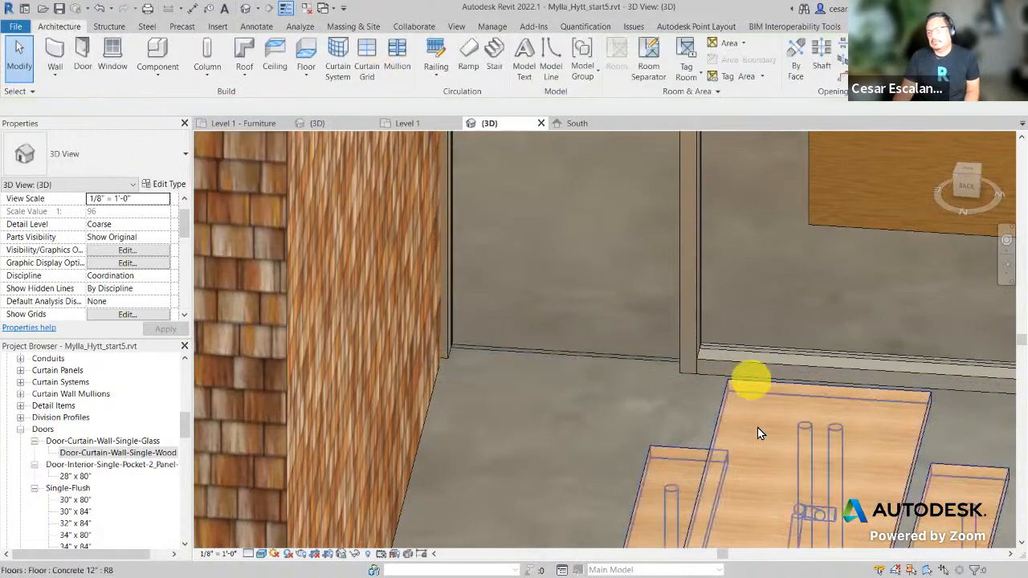
scroll(730, 478, up, 2)
scroll(663, 554, down, 3)
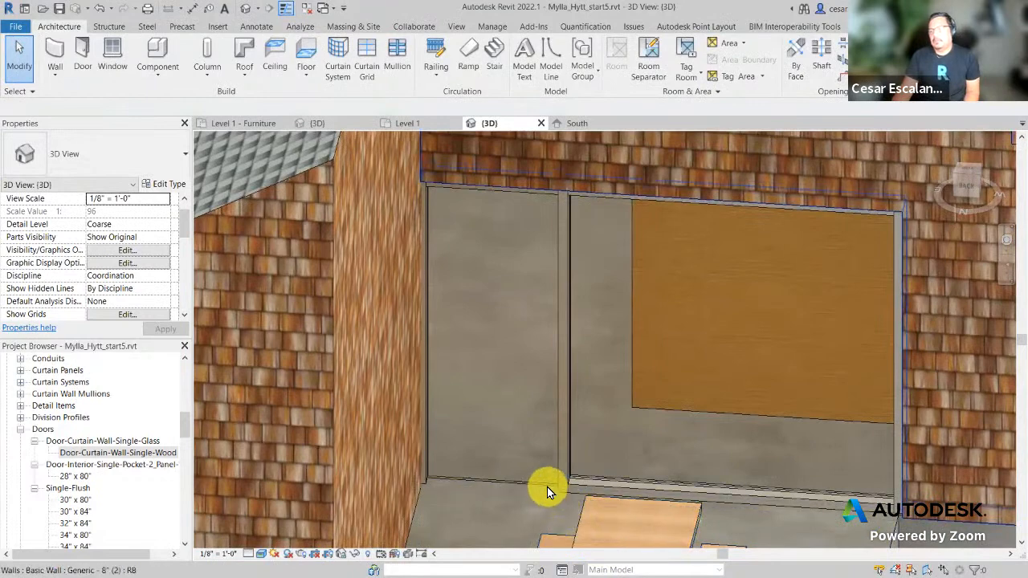
scroll(539, 509, up, 1)
scroll(539, 509, up, 1)
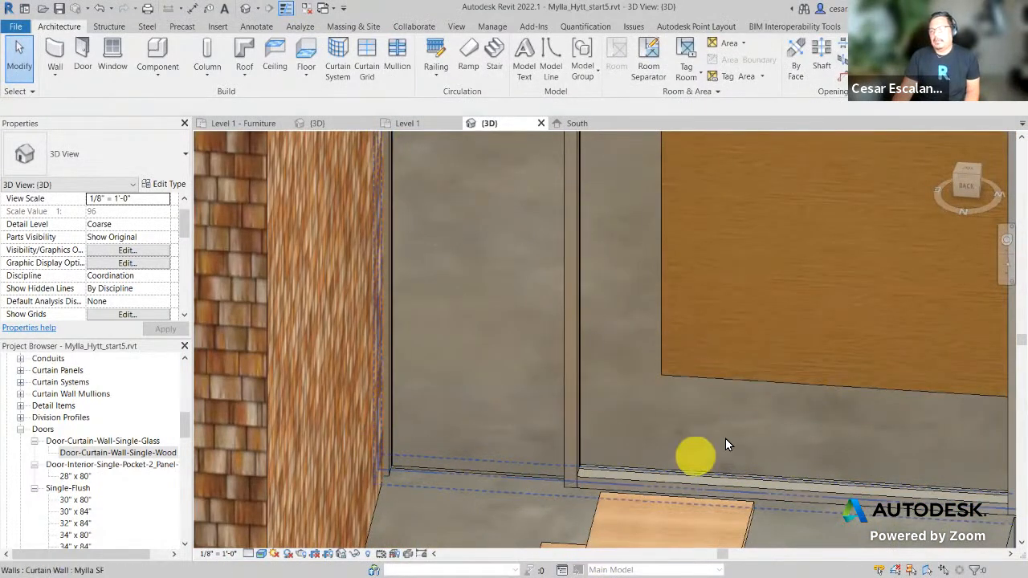
scroll(717, 380, down, 2)
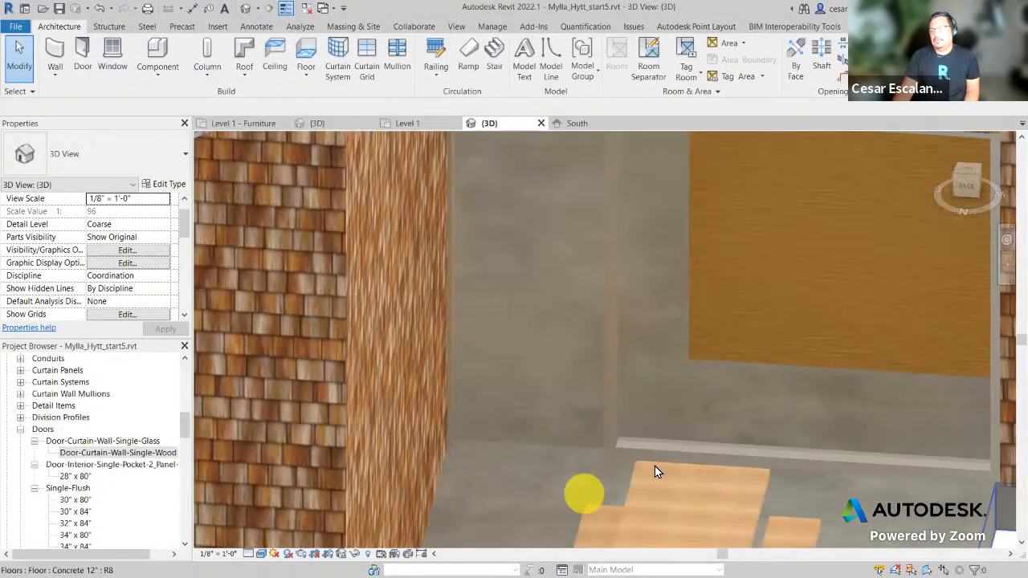
scroll(583, 493, up, 1)
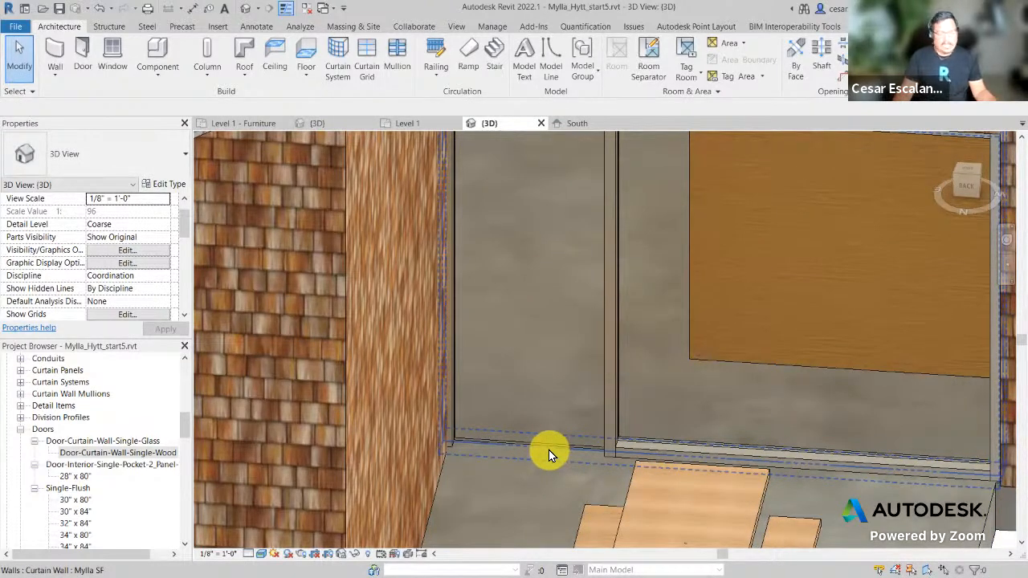
key(Tab)
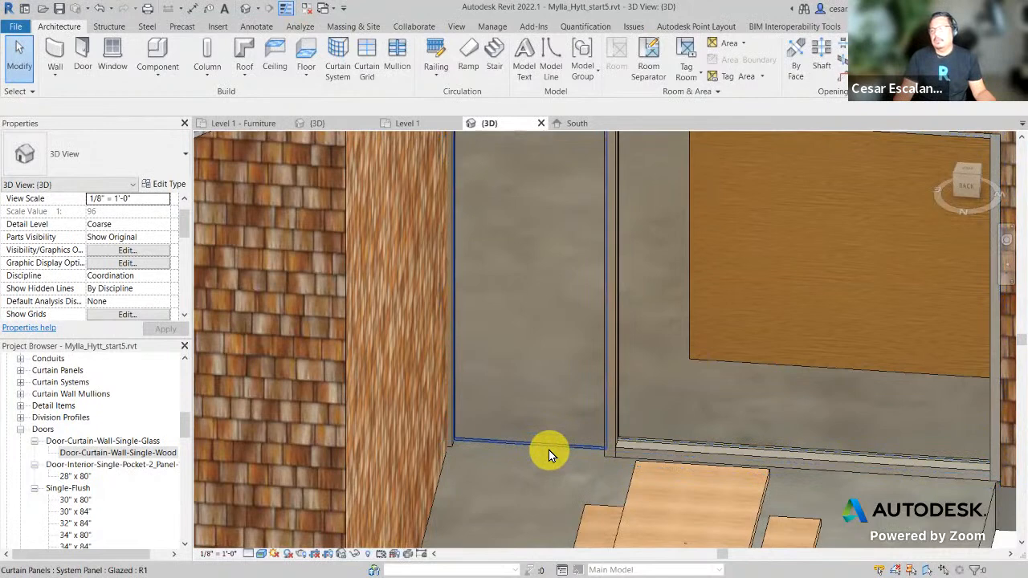
key(Tab)
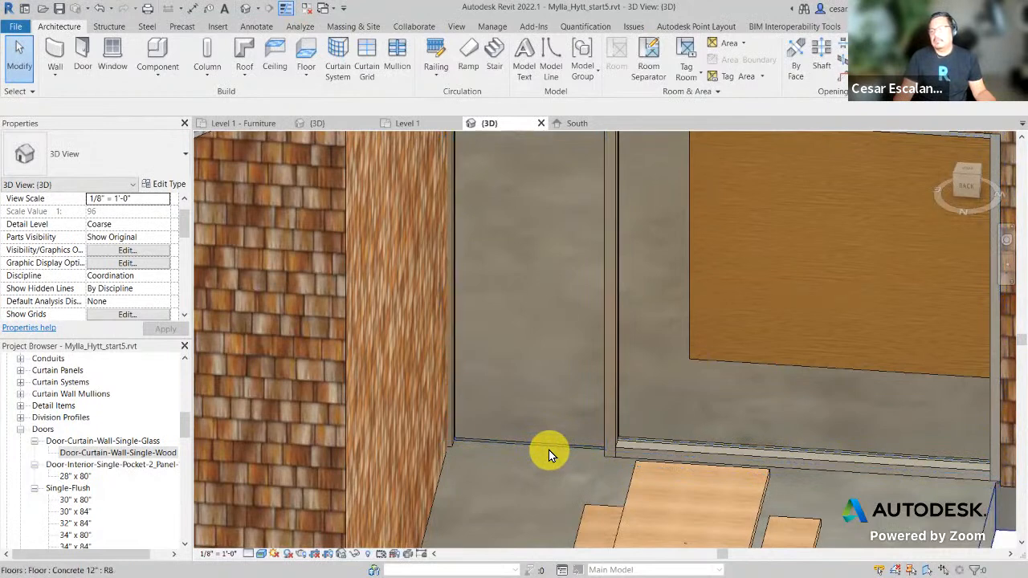
key(Tab)
key(Tab)
key(Tab)
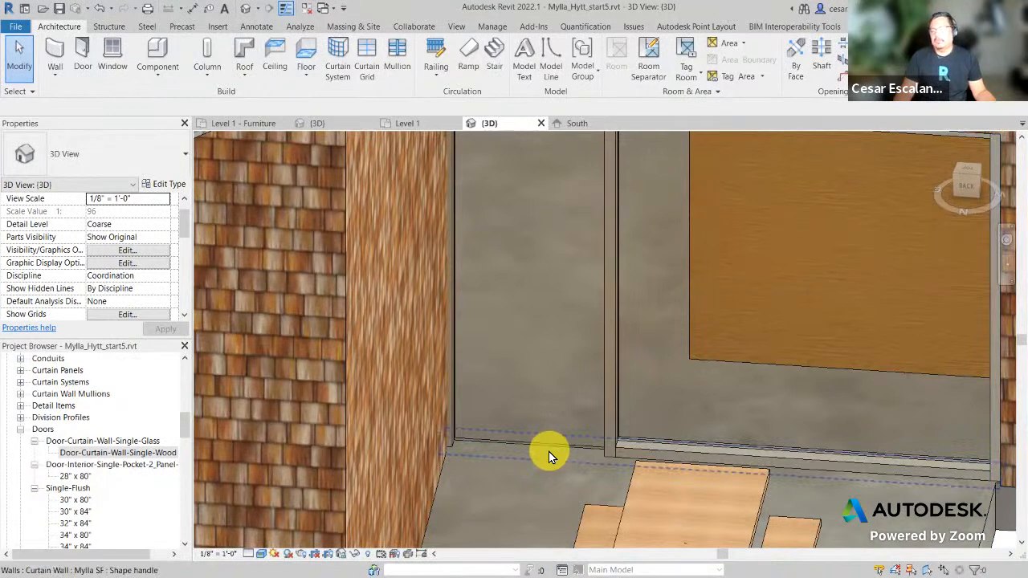
key(Tab)
key(Tab)
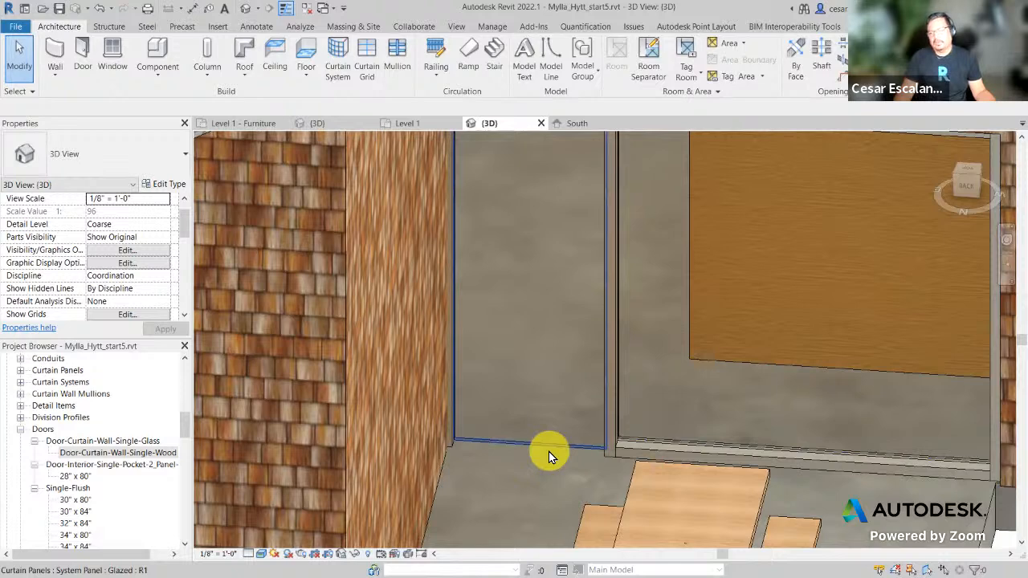
Step: Unpin the newly split glazed panel and swap it to Door-Curtain-Wall-Single-Wood, found by searching 'Wood'
click(548, 452)
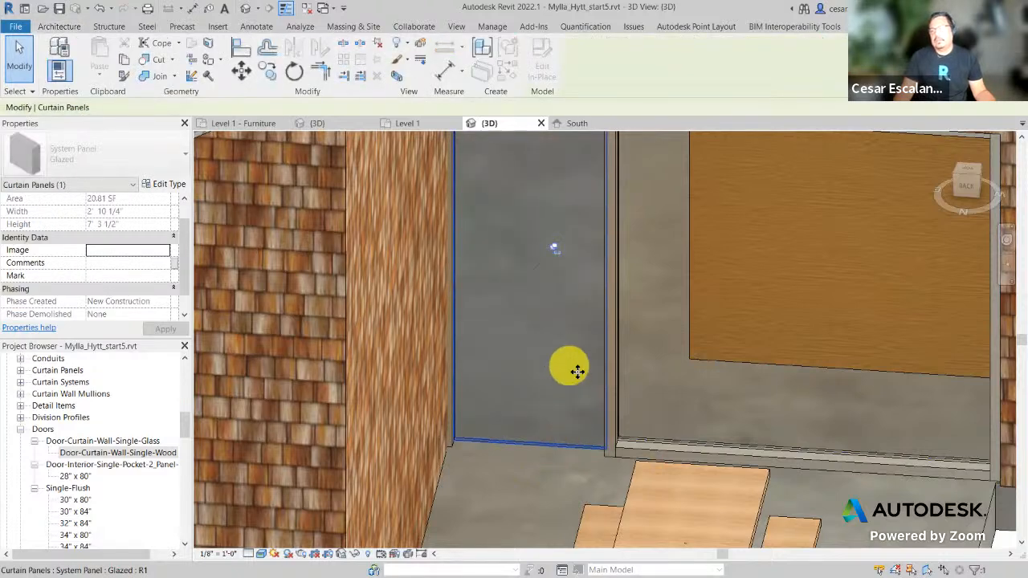
middle_drag(600, 410, 608, 428)
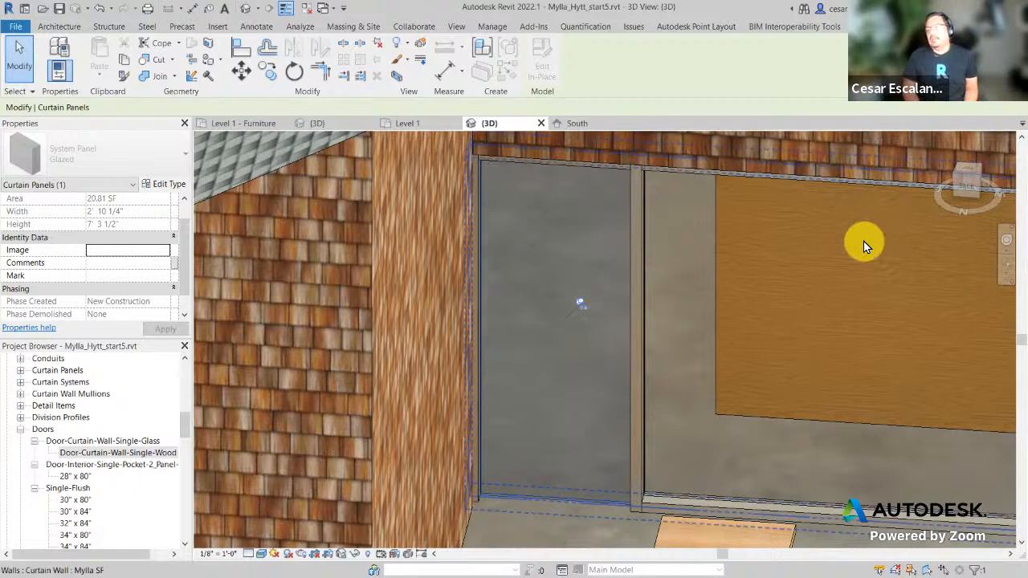
click(582, 303)
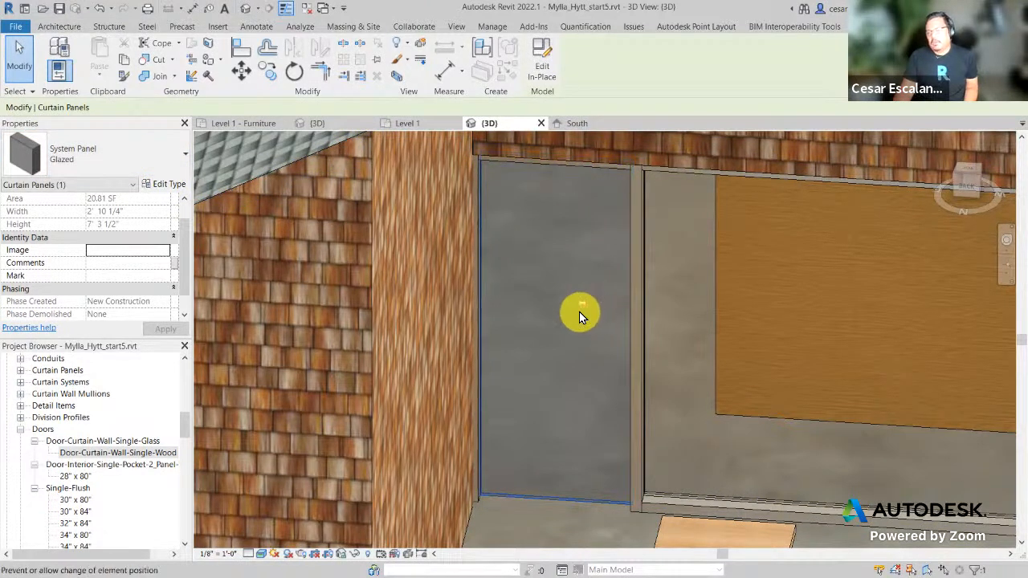
click(148, 167)
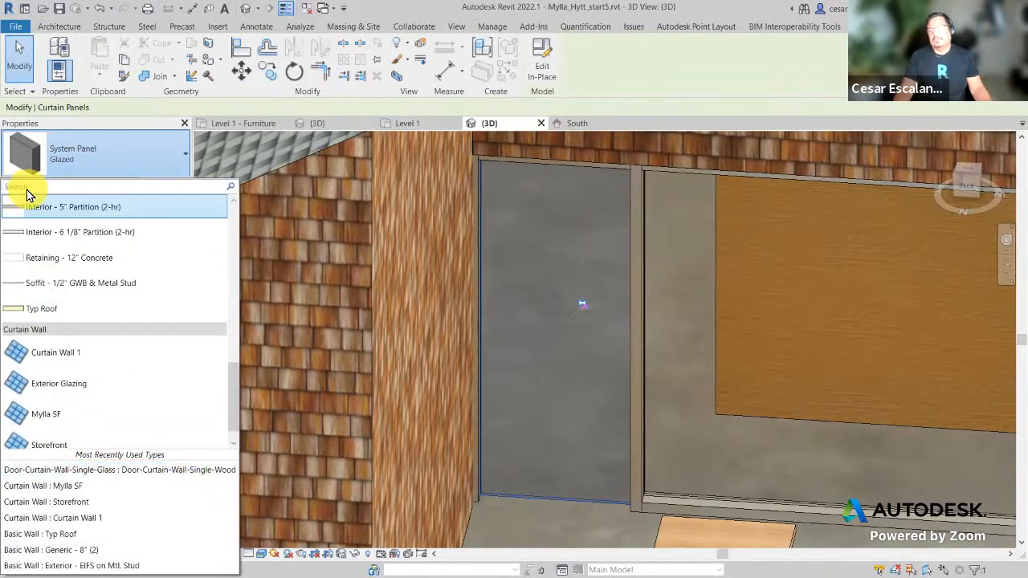
text(Wood)
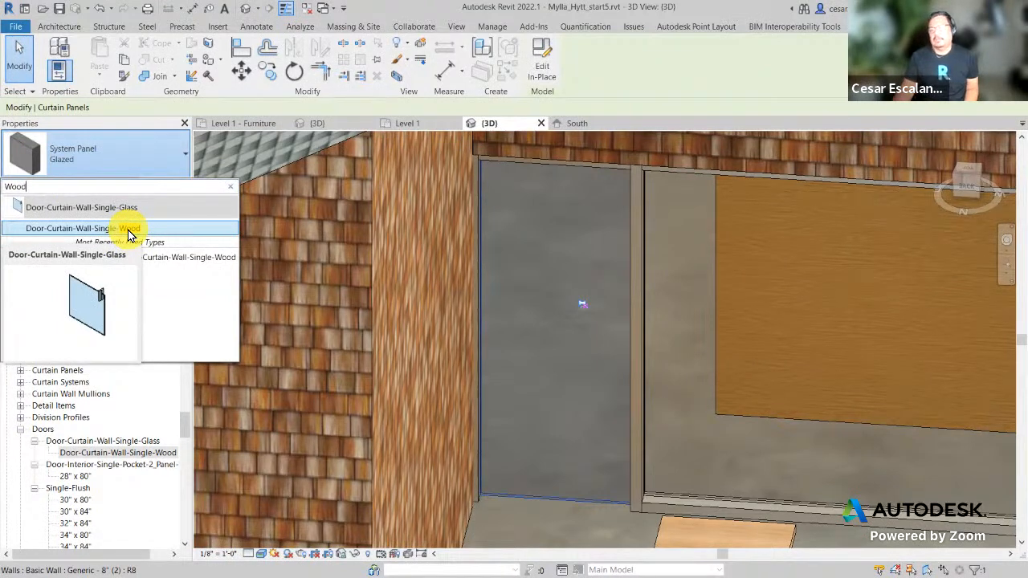
click(129, 231)
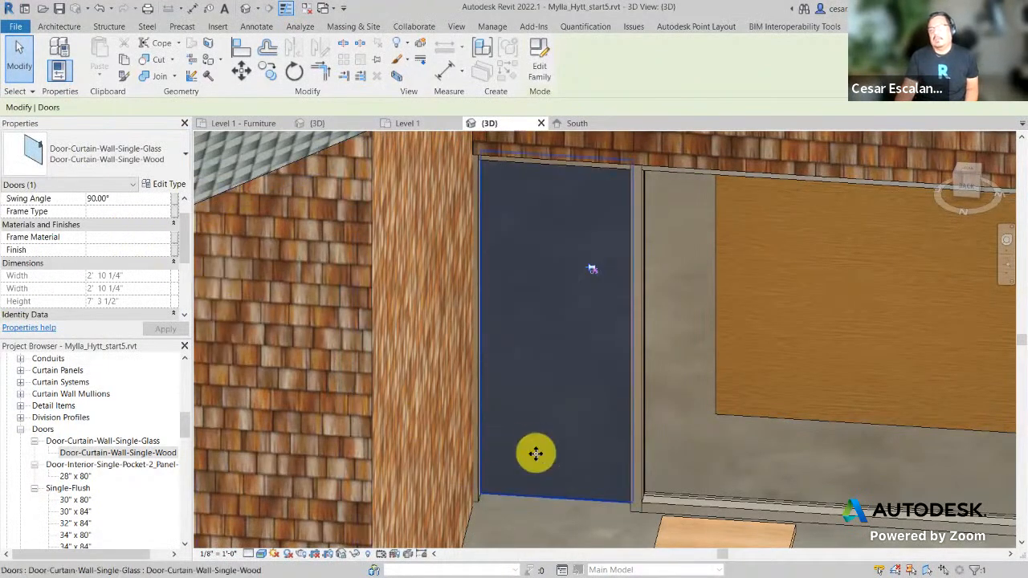
scroll(536, 453, down, 5)
key(Escape)
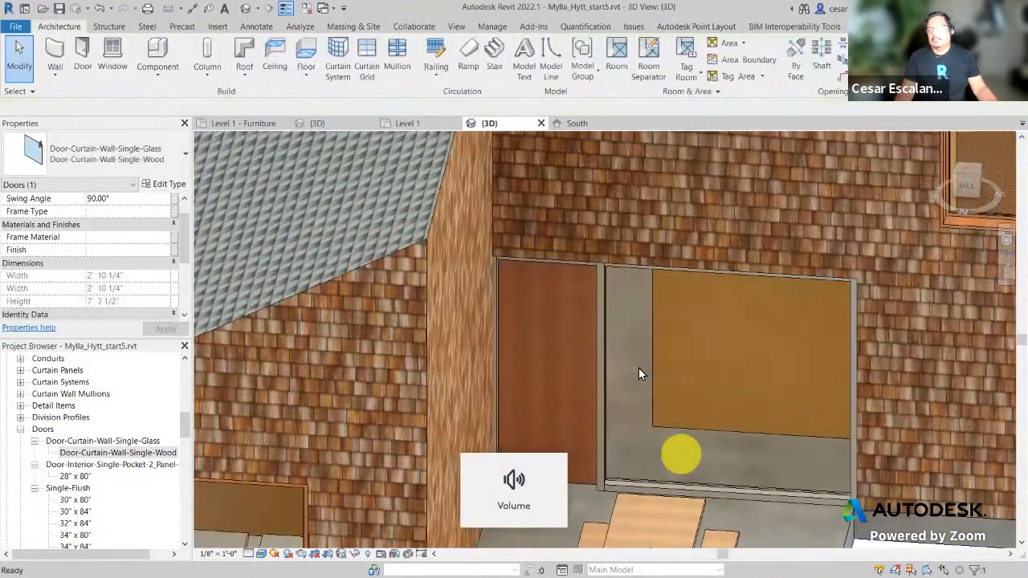
scroll(748, 455, down, 2)
middle_drag(751, 454, 659, 388)
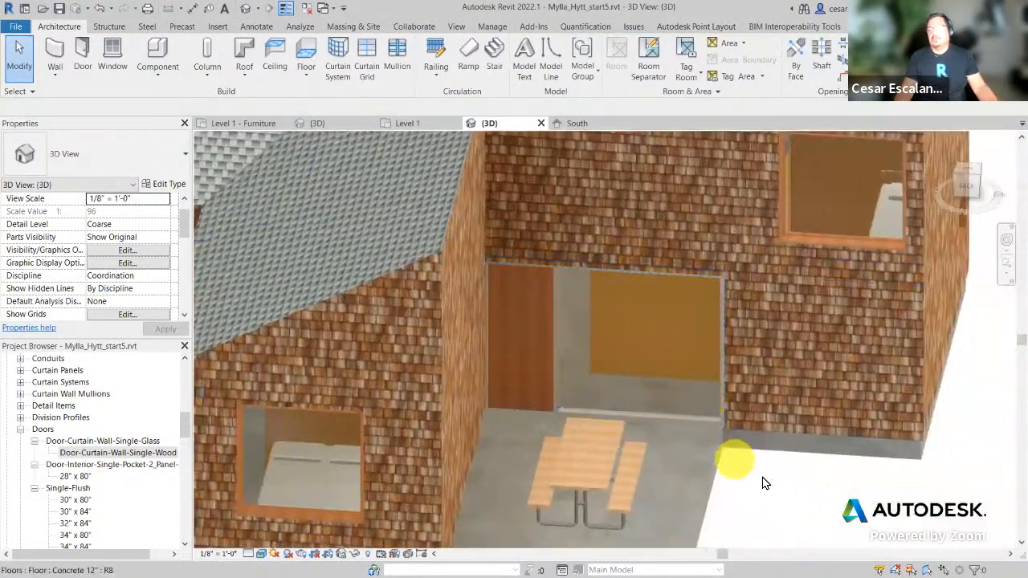
shift+middle_drag(779, 500, 523, 456)
scroll(460, 371, up, 2)
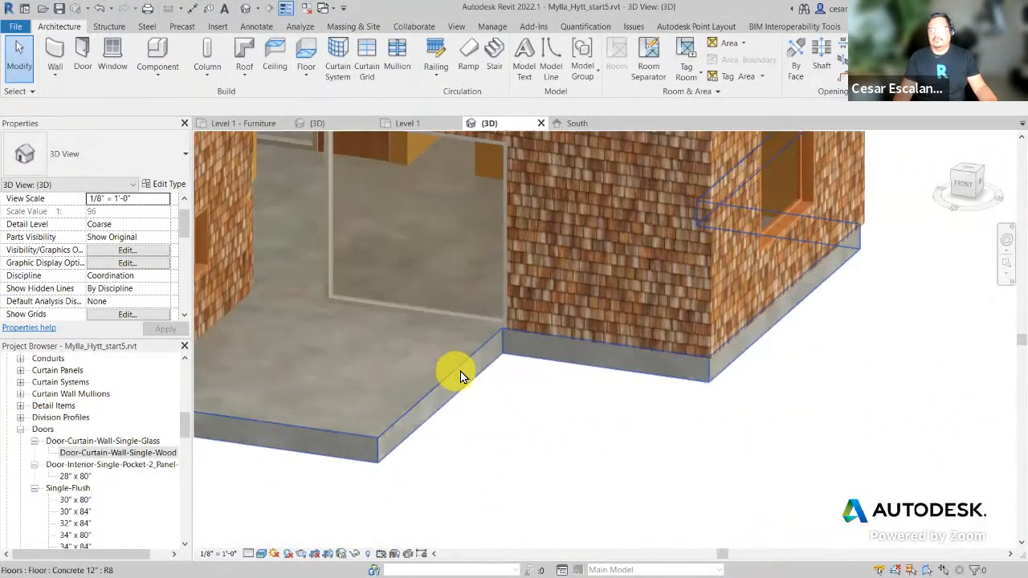
shift+middle_drag(460, 371, 698, 448)
scroll(624, 430, up, 3)
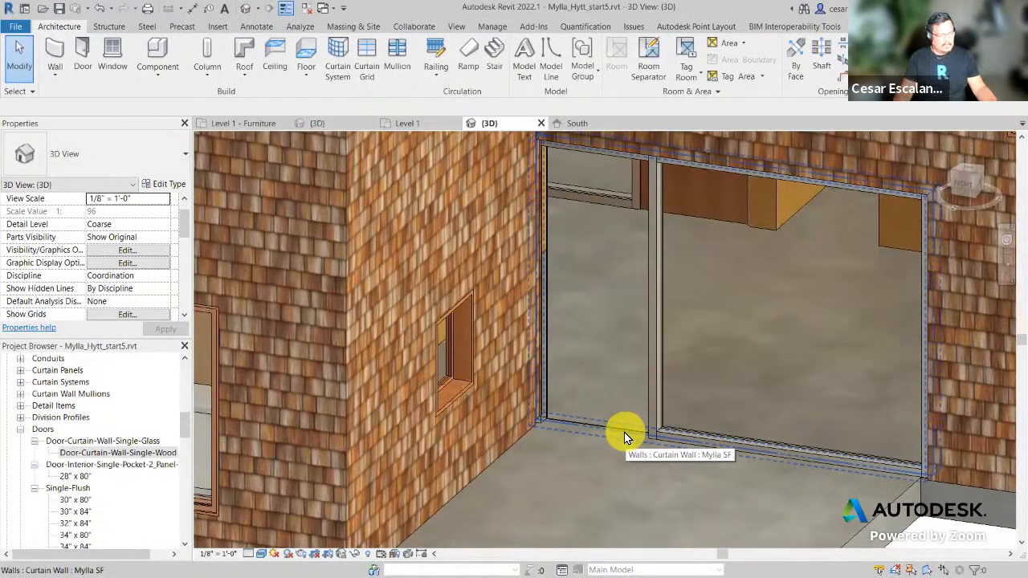
key(Tab)
key(Tab)
key(Tab)
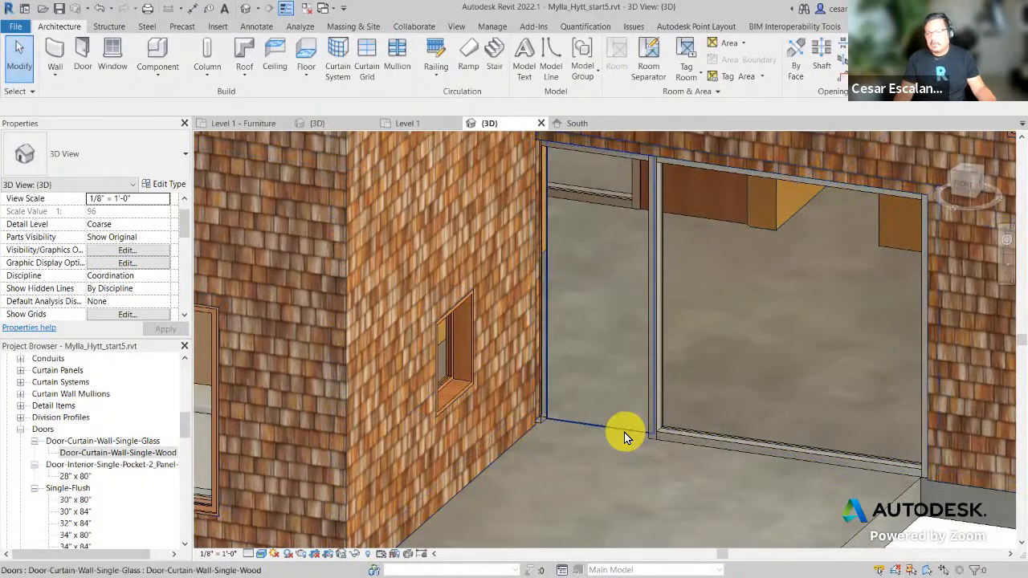
click(624, 432)
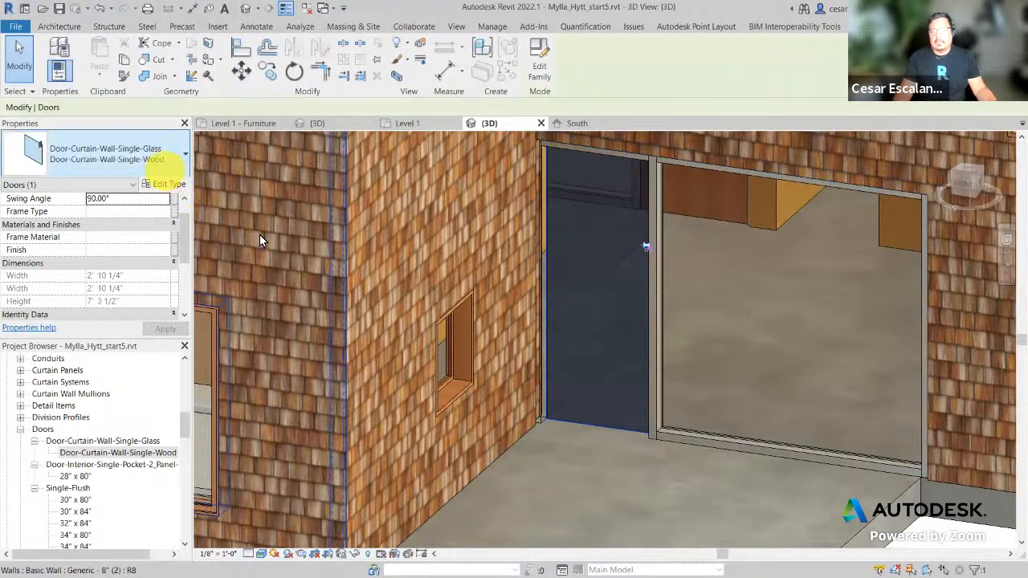
key(Escape)
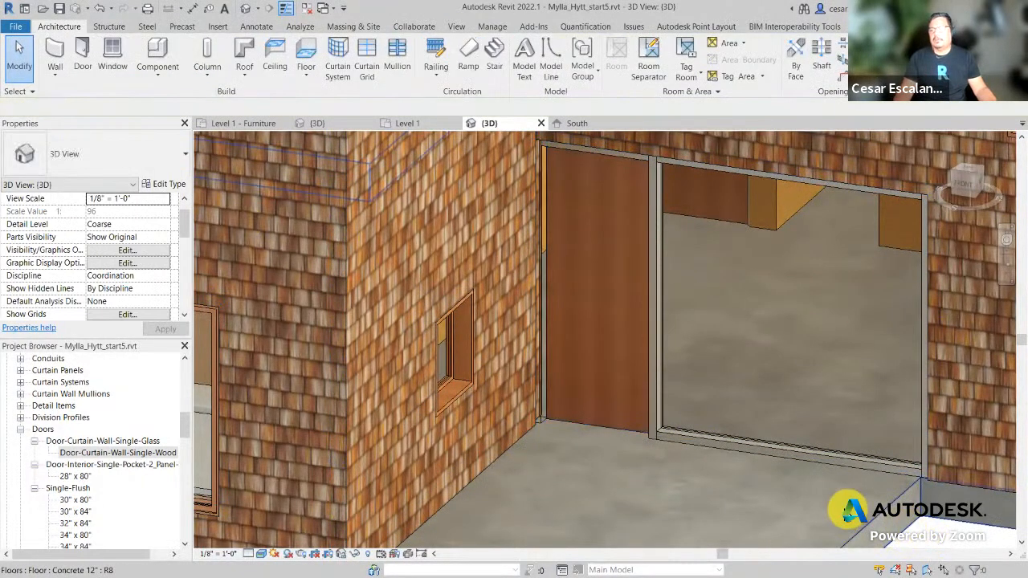
scroll(802, 515, down, 4)
shift+middle_drag(785, 512, 975, 481)
scroll(505, 400, down, 2)
shift+middle_drag(505, 401, 725, 486)
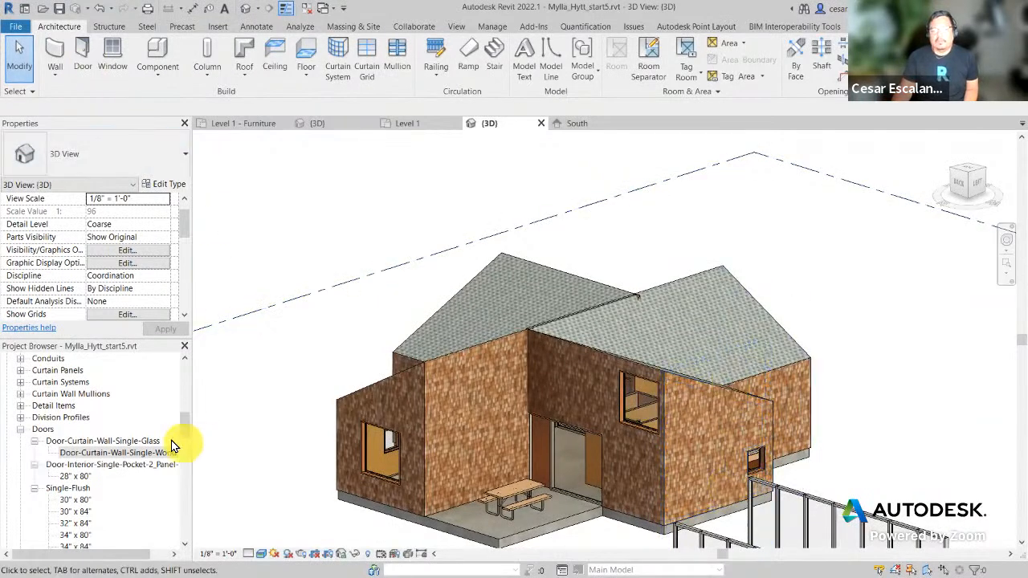
Step: Open the Level 1 floor plan and select the new curtain-wall door
drag(184, 420, 182, 352)
double_click(68, 383)
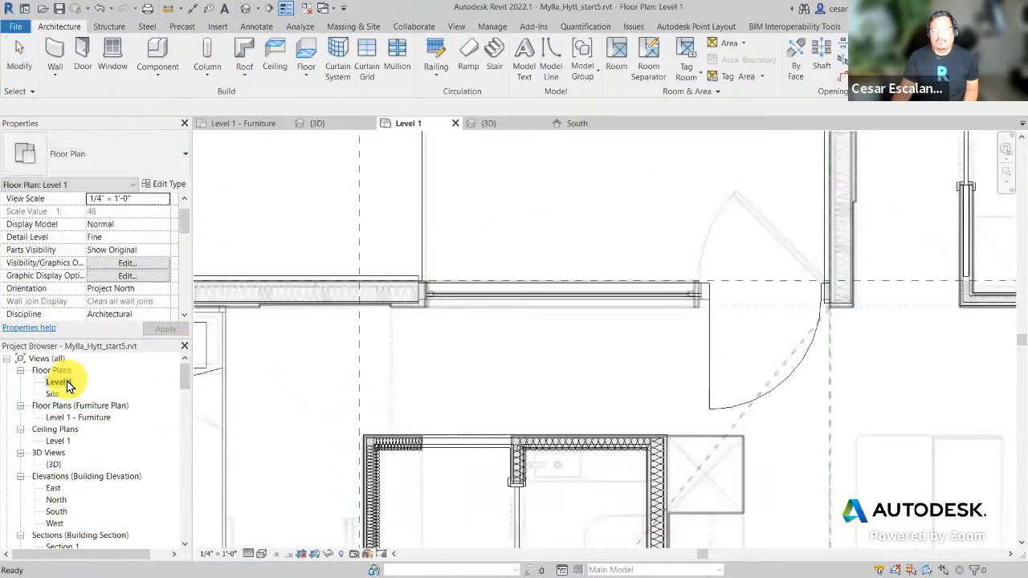
middle_drag(771, 369, 526, 365)
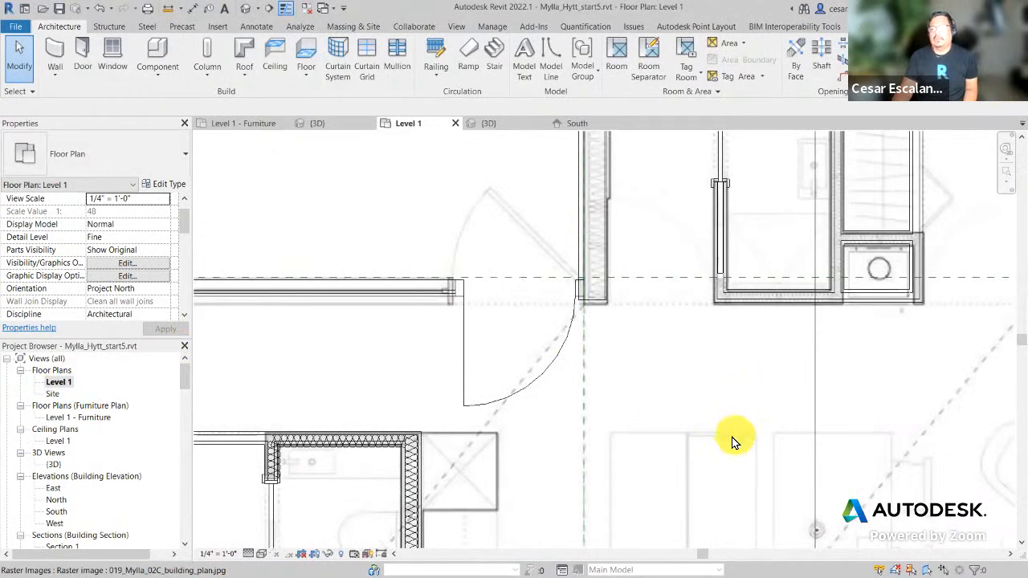
scroll(666, 455, up, 3)
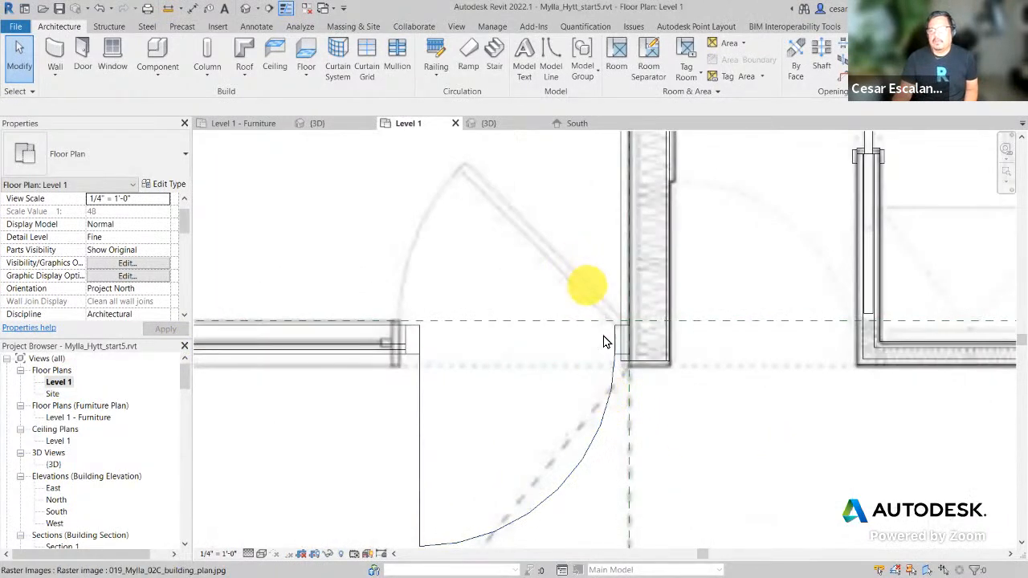
click(614, 389)
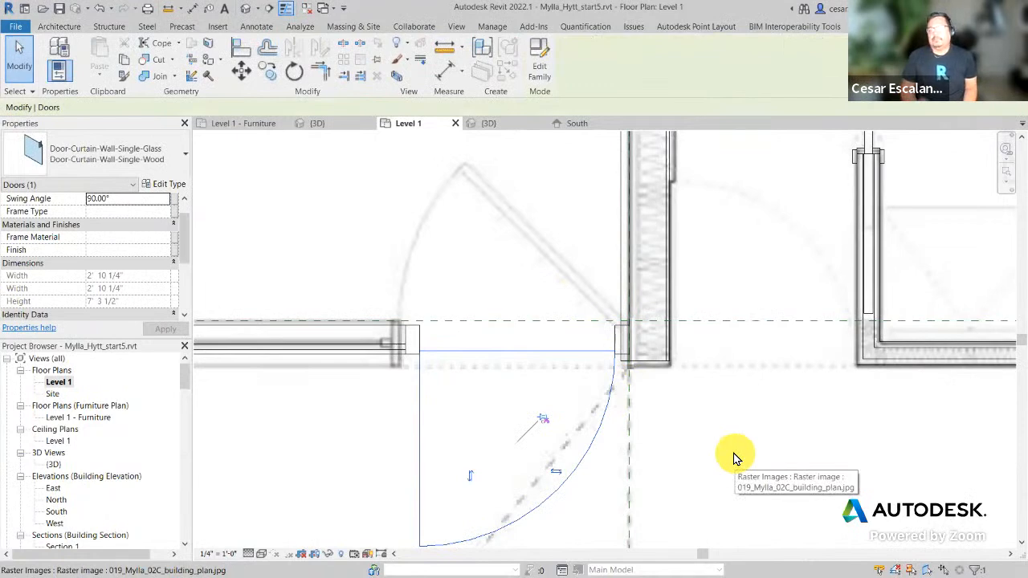
Step: Flip the door's facing and its hand
scroll(730, 442, down, 2)
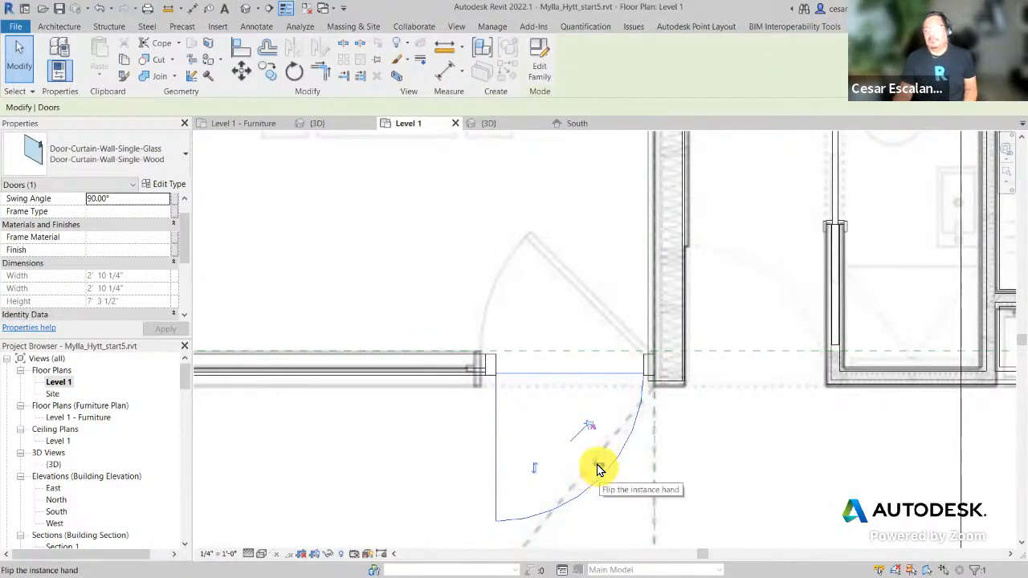
click(535, 470)
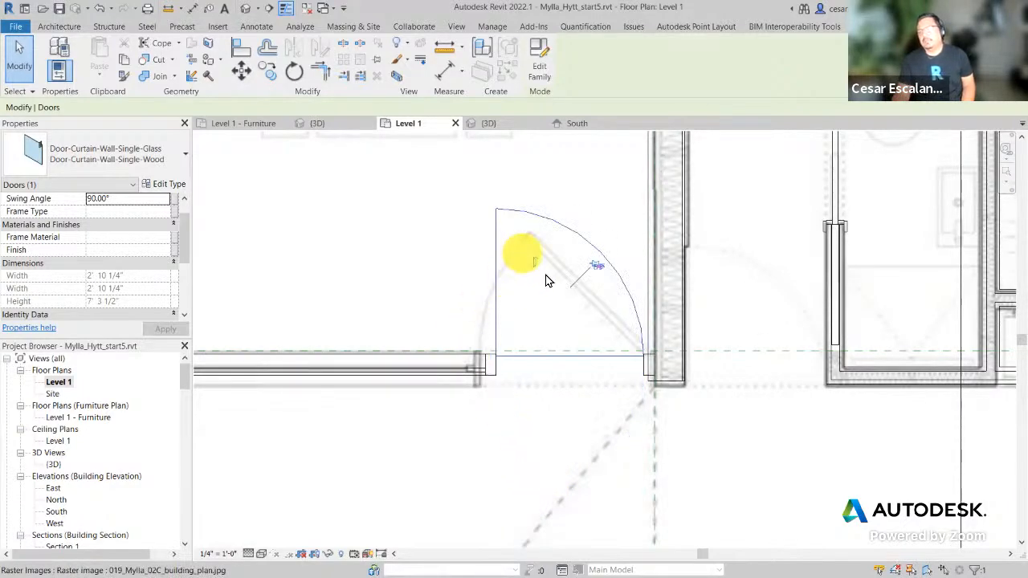
scroll(590, 277, up, 5)
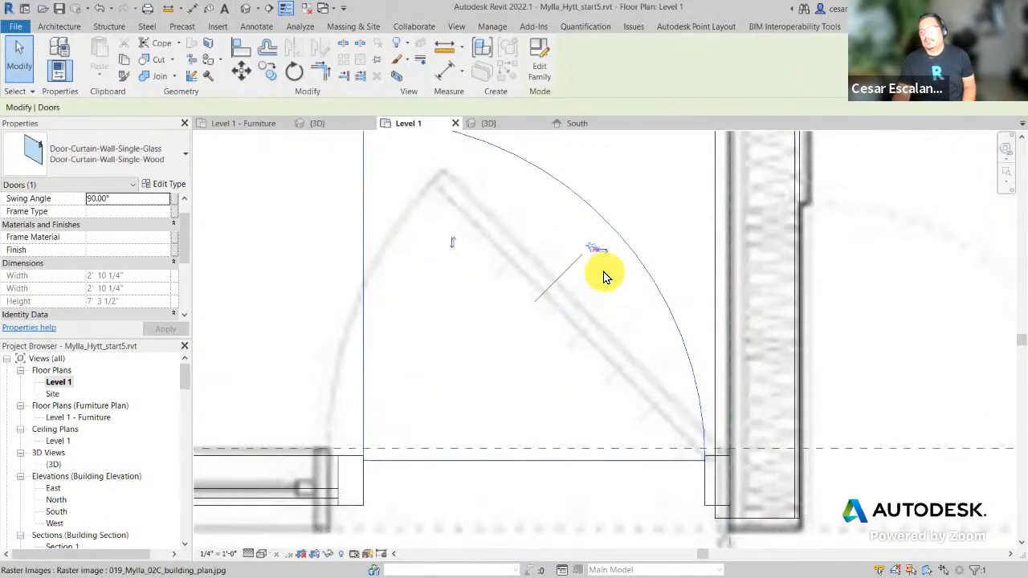
click(606, 247)
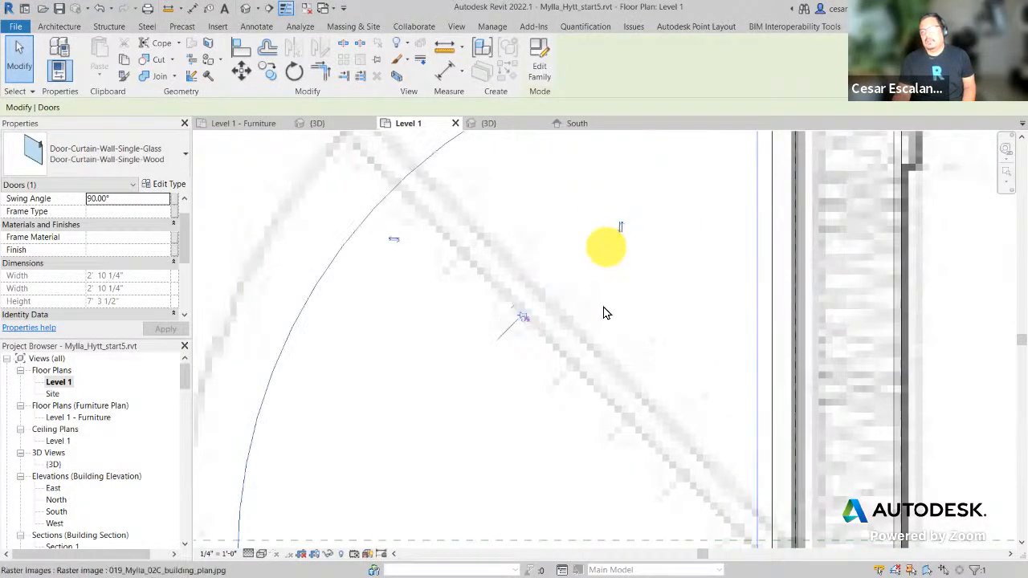
scroll(615, 354, down, 3)
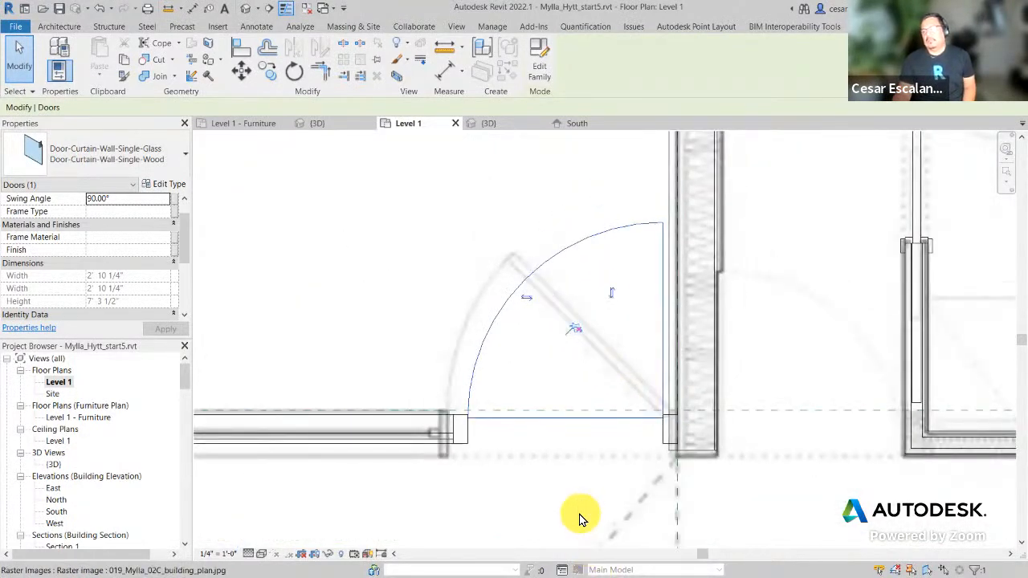
scroll(578, 511, down, 2)
Step: Recenter on the door and flip it to swing below the wall, hinged left
middle_drag(674, 440, 666, 266)
scroll(665, 266, down, 2)
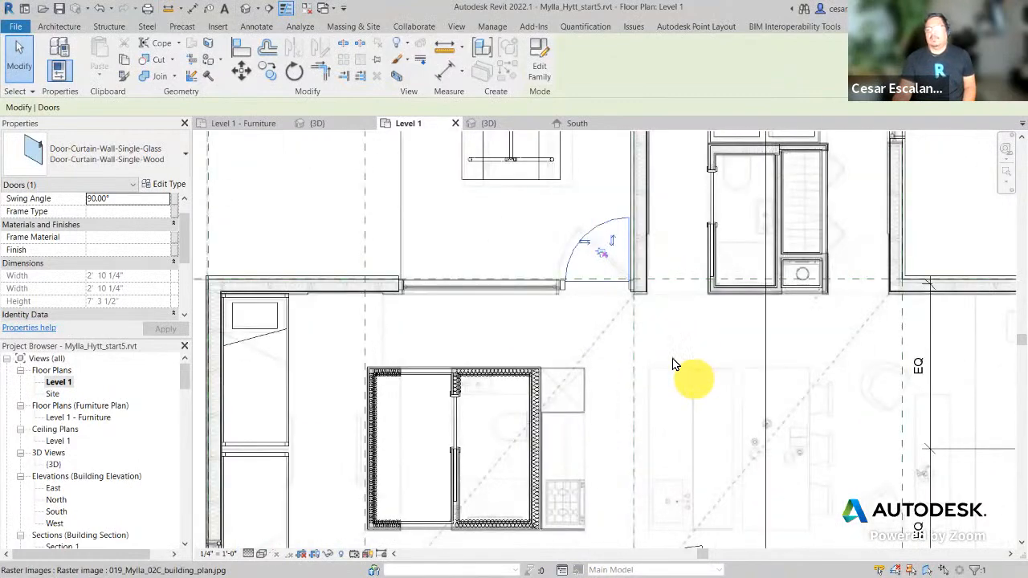
middle_drag(691, 378, 508, 191)
scroll(652, 498, up, 2)
middle_drag(423, 419, 558, 446)
scroll(540, 440, up, 2)
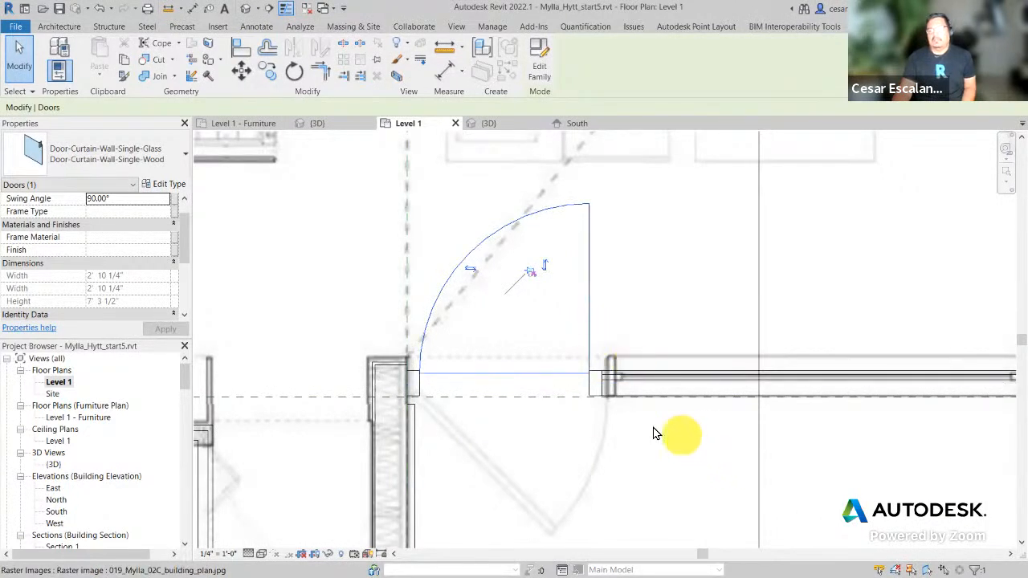
middle_drag(624, 493, 679, 475)
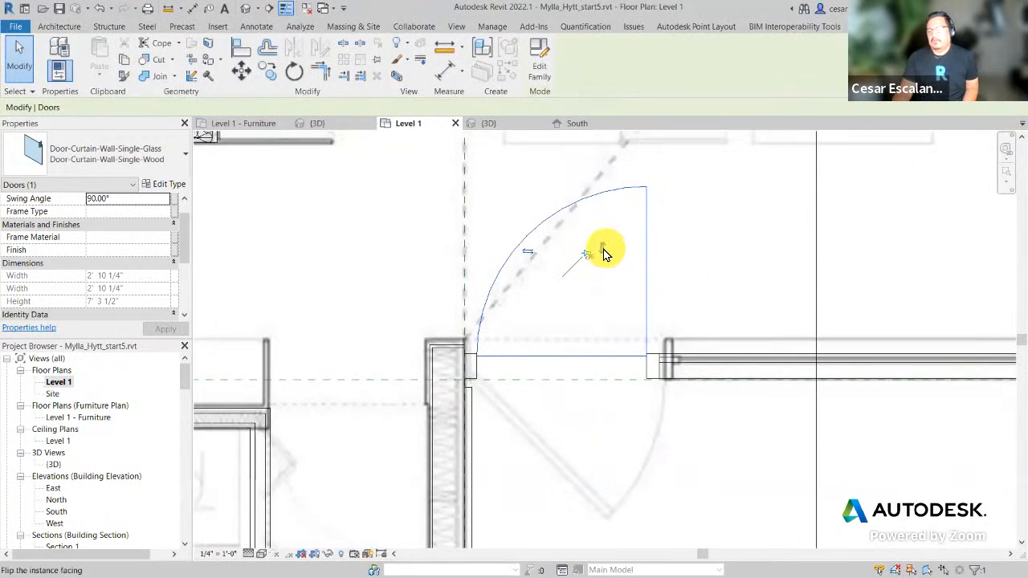
click(604, 254)
click(528, 481)
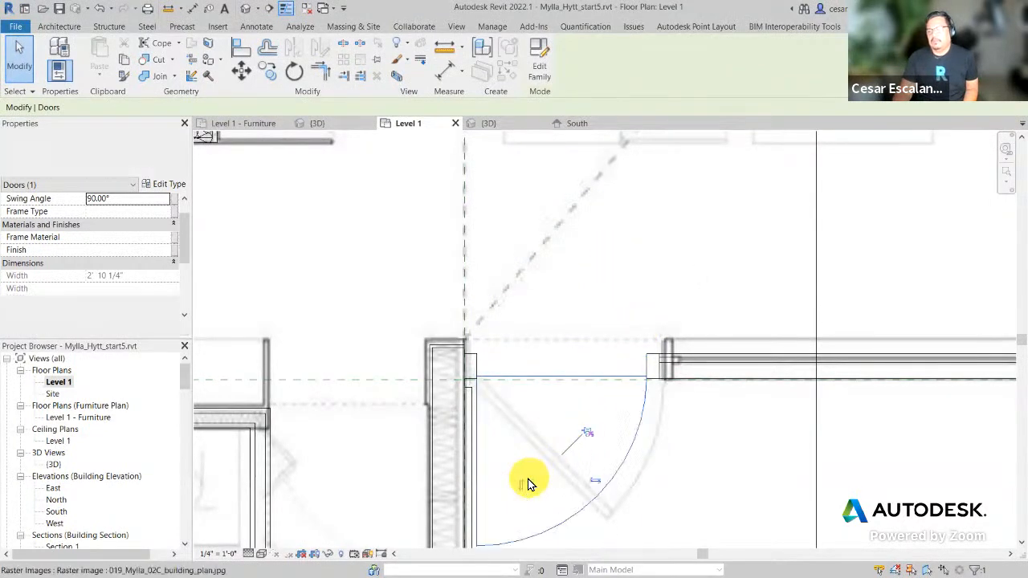
Step: Zoom out over the Level 1 plan, then return to the default 3D view facing the porch
middle_drag(738, 471, 632, 419)
scroll(633, 419, down, 2)
scroll(716, 455, down, 3)
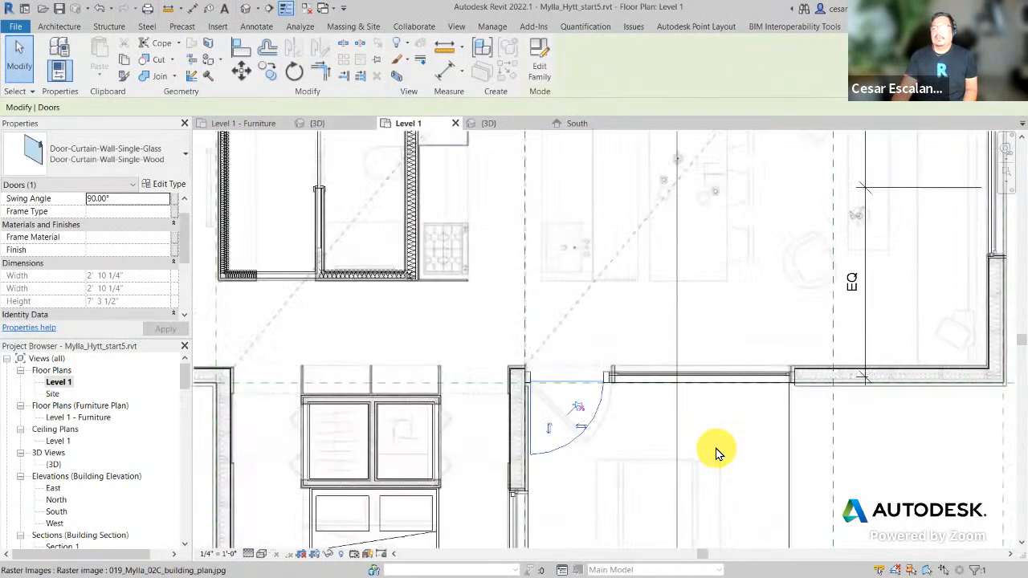
middle_drag(856, 487, 741, 477)
scroll(741, 477, down, 2)
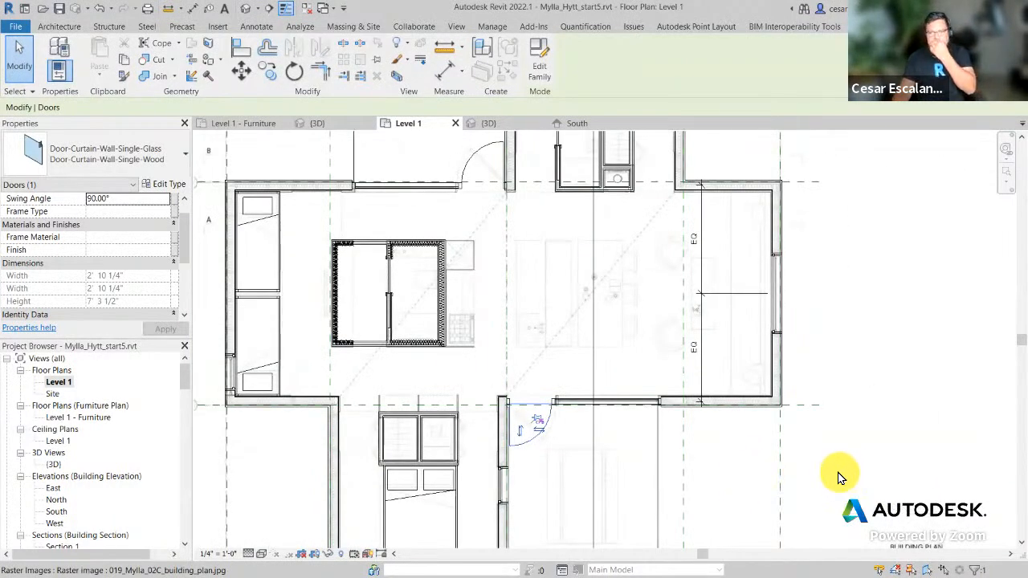
click(843, 483)
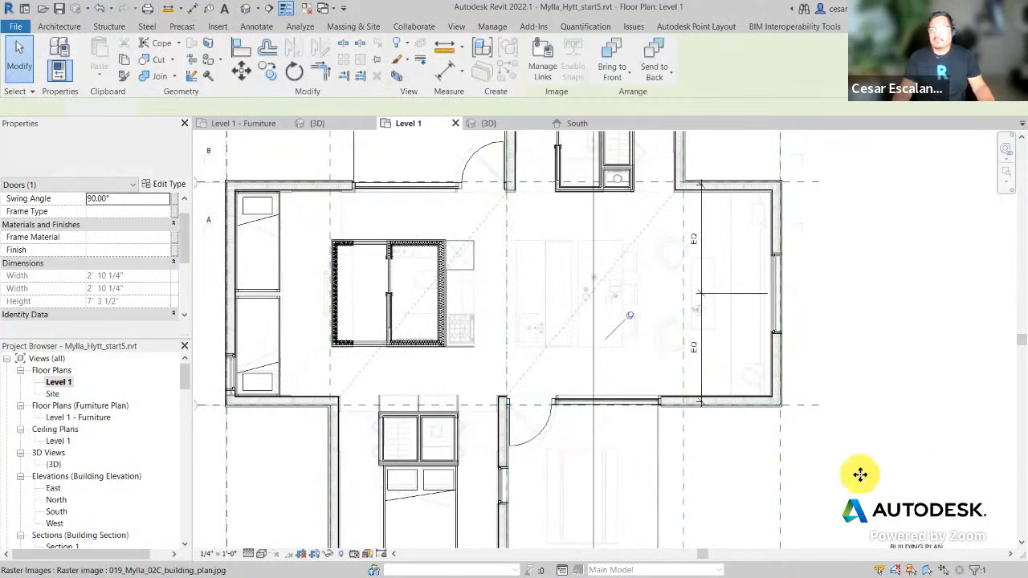
scroll(860, 475, down, 1)
middle_drag(854, 485, 804, 489)
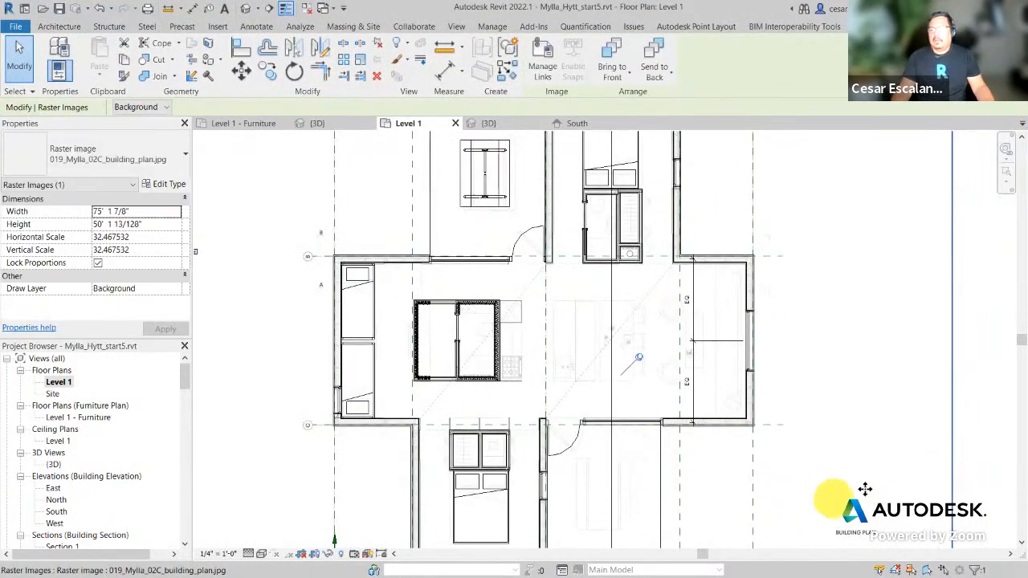
click(245, 8)
shift+middle_drag(666, 556, 292, 506)
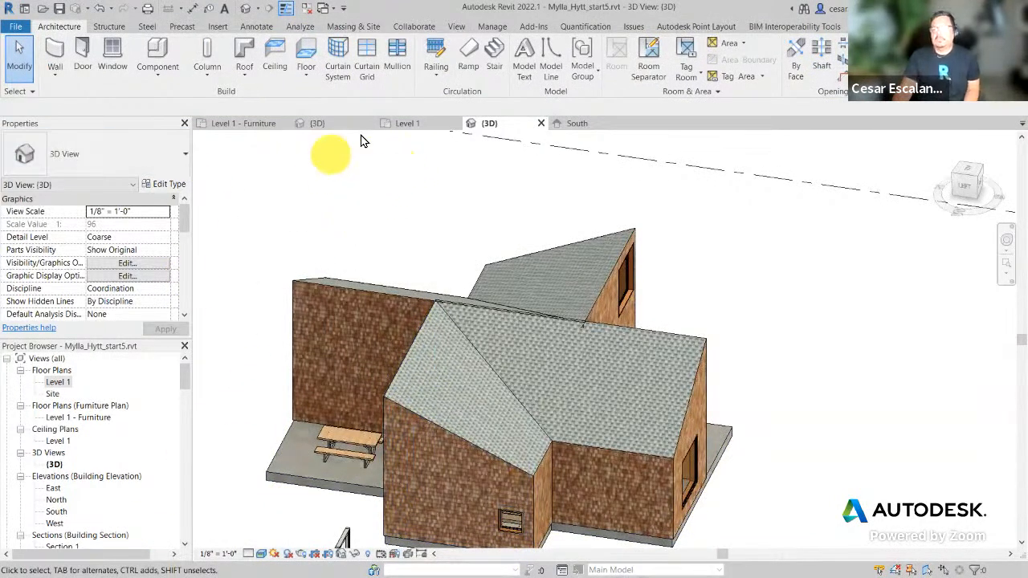
click(405, 123)
scroll(562, 401, up, 3)
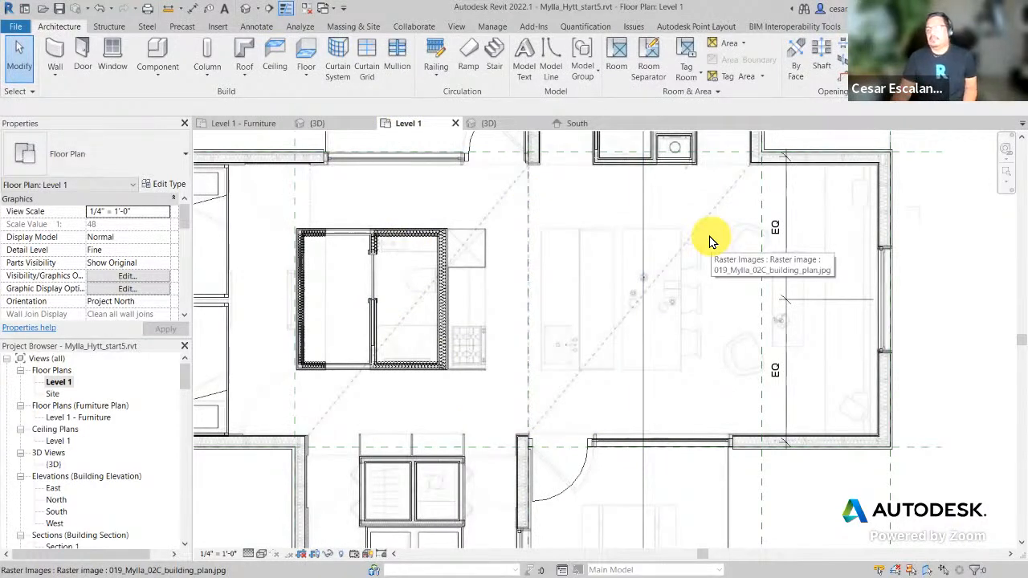
scroll(631, 351, up, 2)
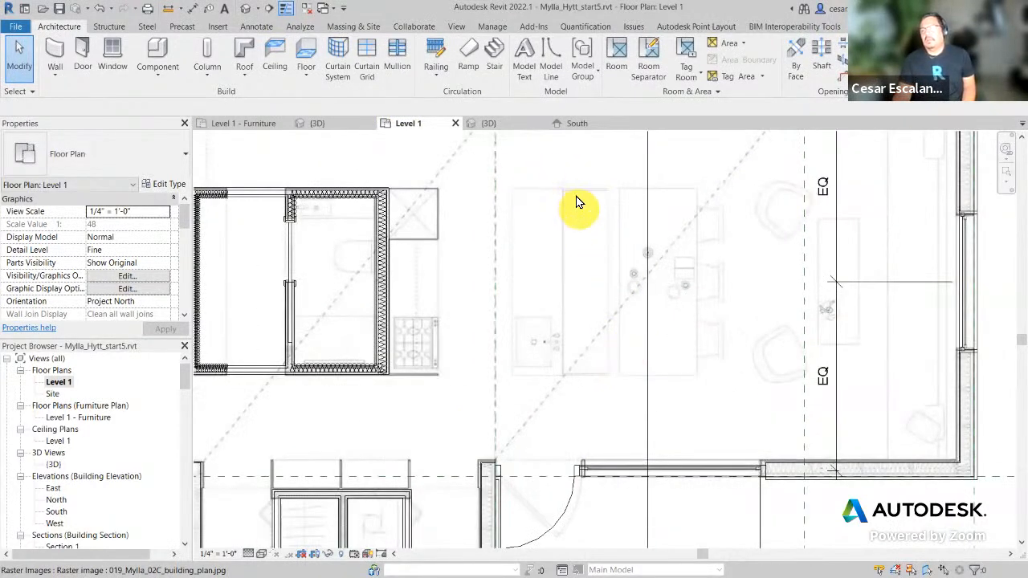
middle_drag(745, 405, 486, 475)
scroll(496, 471, down, 2)
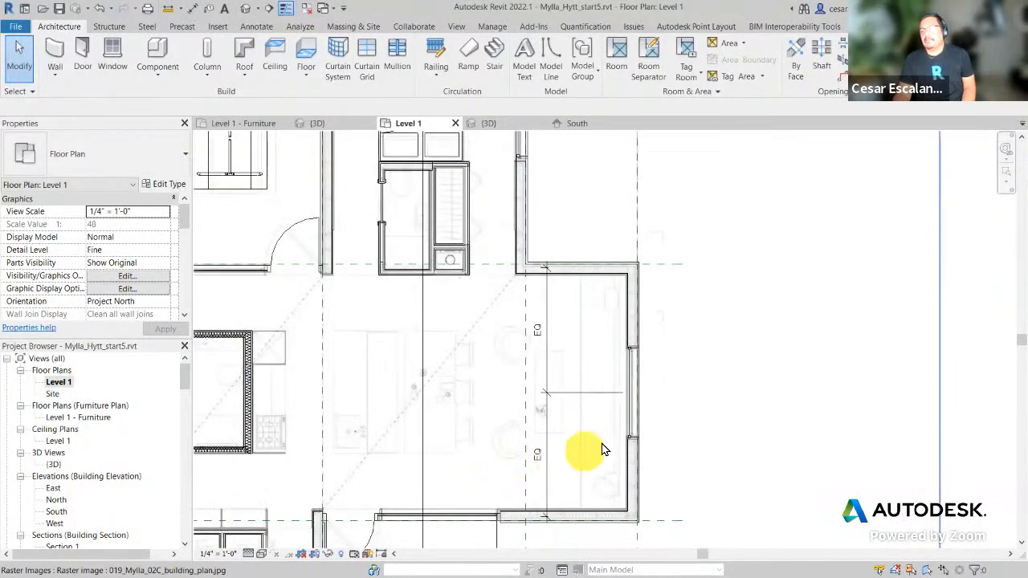
scroll(604, 450, up, 2)
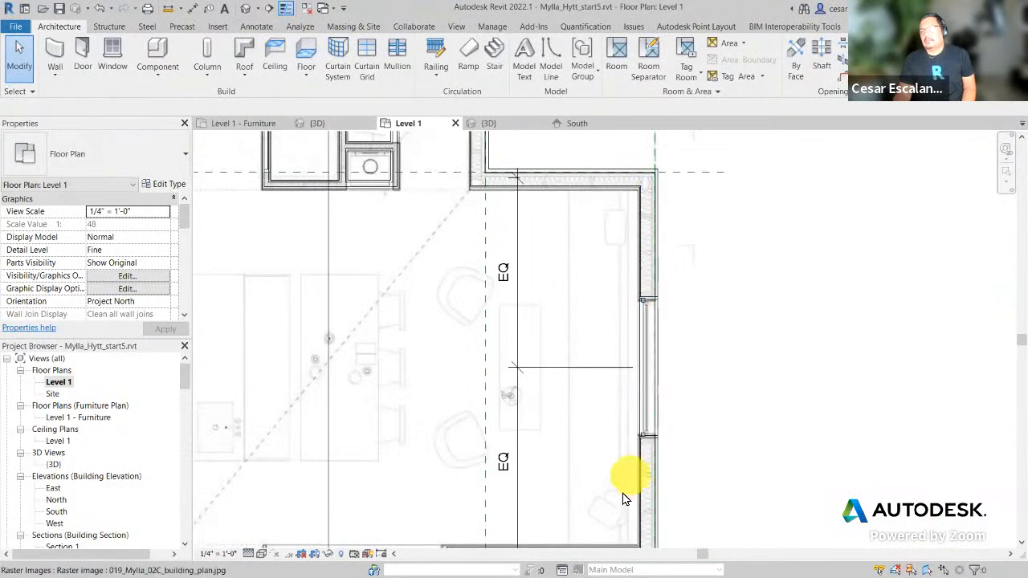
middle_drag(608, 522, 665, 414)
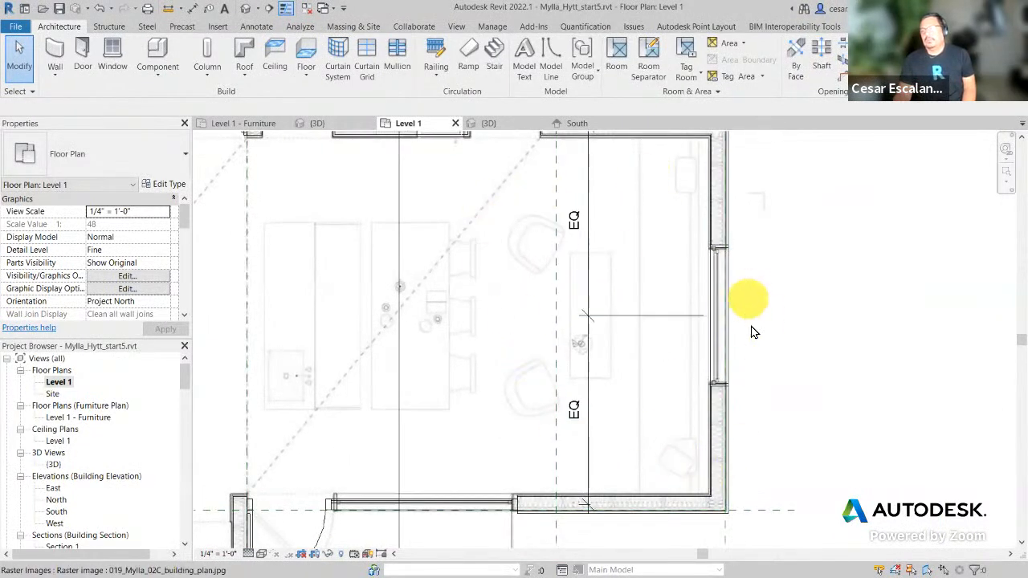
scroll(767, 310, down, 2)
middle_drag(779, 317, 869, 378)
scroll(866, 372, down, 3)
scroll(745, 286, up, 5)
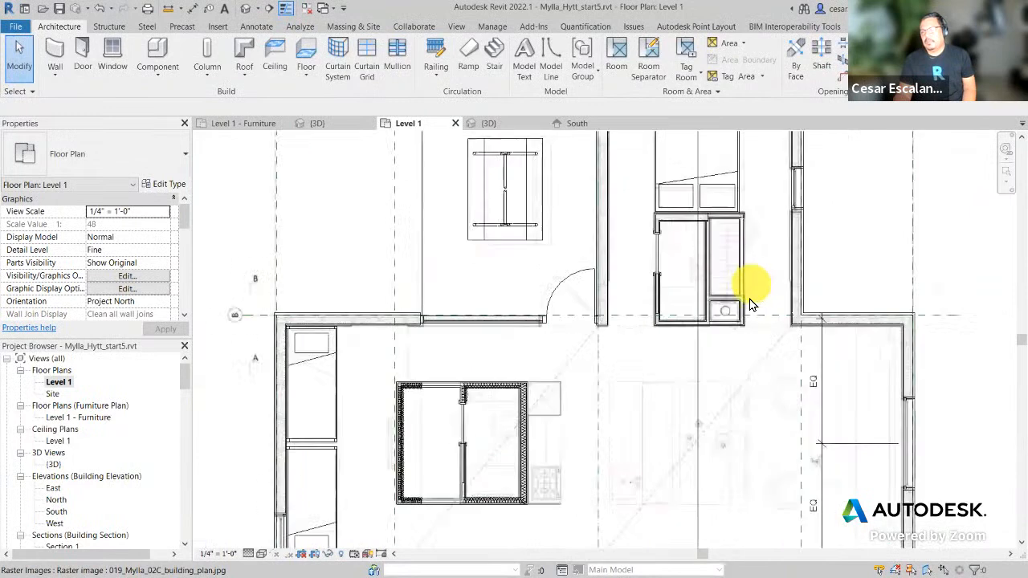
middle_drag(679, 287, 681, 374)
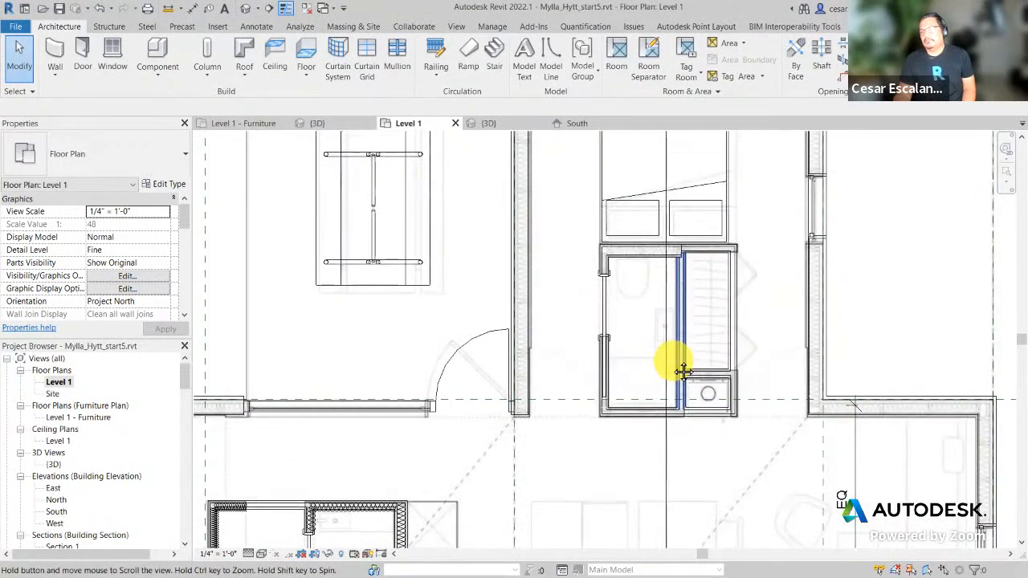
scroll(640, 275, up, 1)
scroll(651, 291, down, 1)
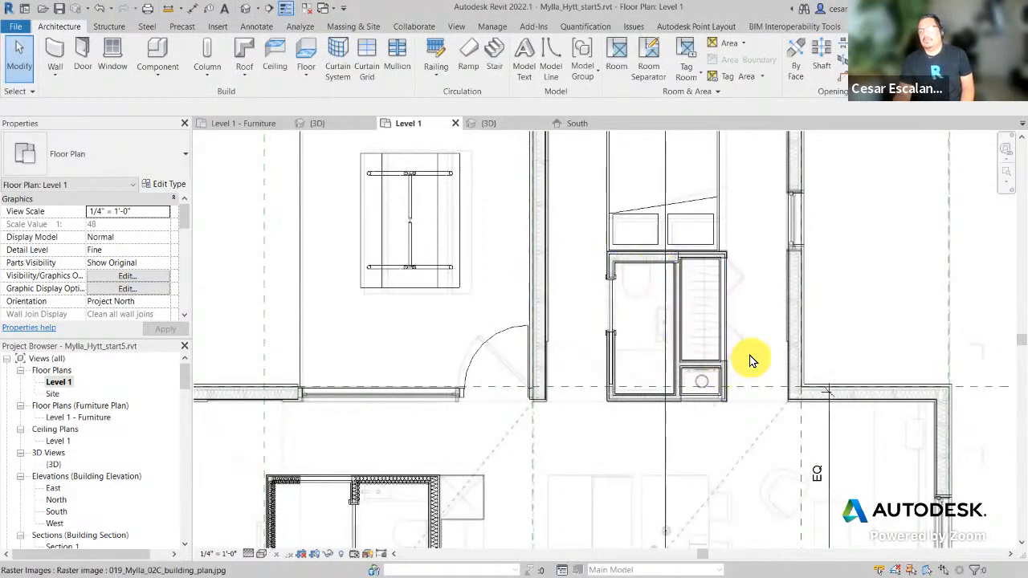
middle_drag(752, 419, 792, 287)
middle_drag(700, 372, 692, 286)
scroll(692, 286, down, 2)
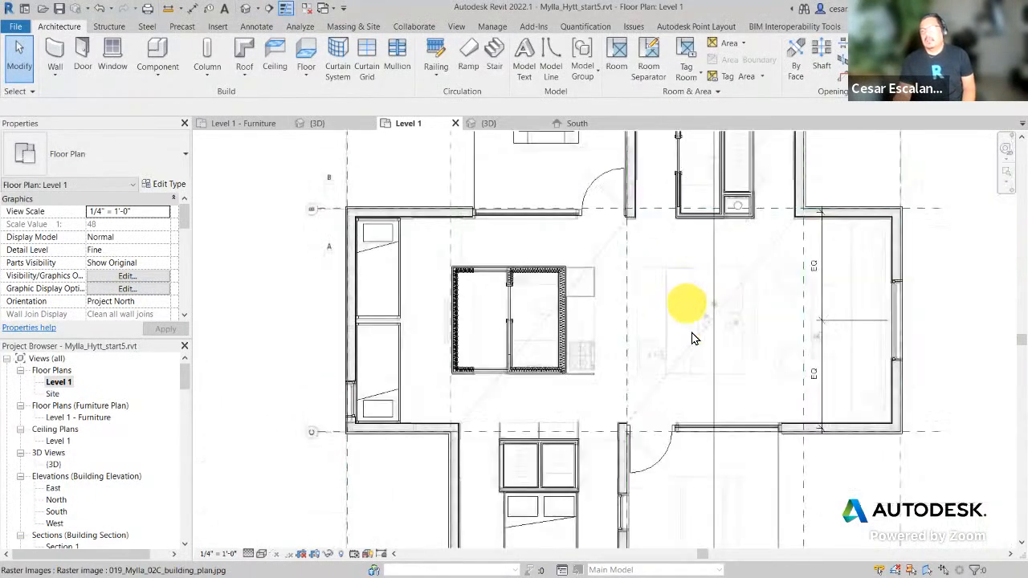
Step: Try Exterior Glazing on the right-wing roof wall, then undo the resulting deletion
click(245, 12)
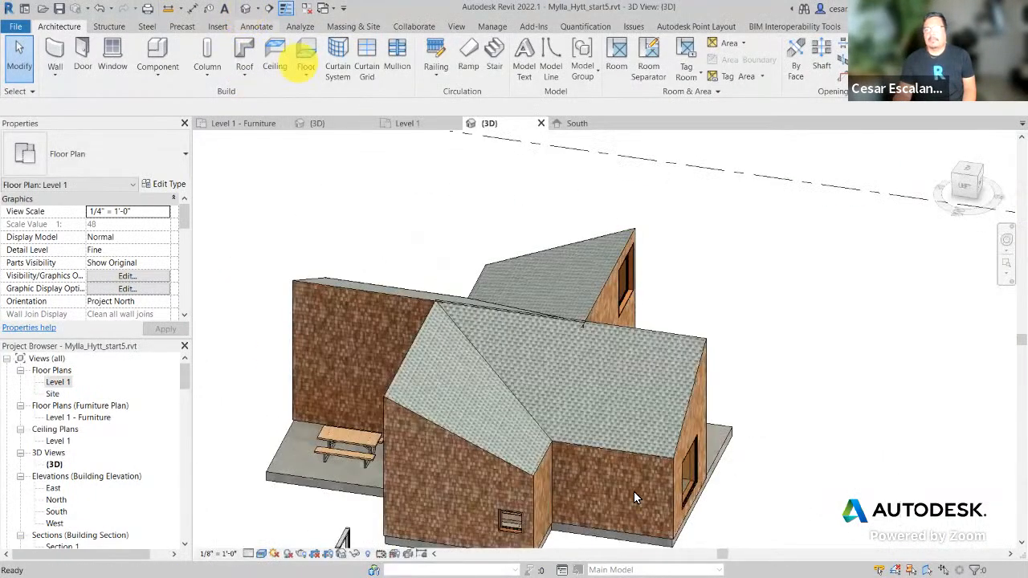
shift+middle_drag(603, 439, 696, 392)
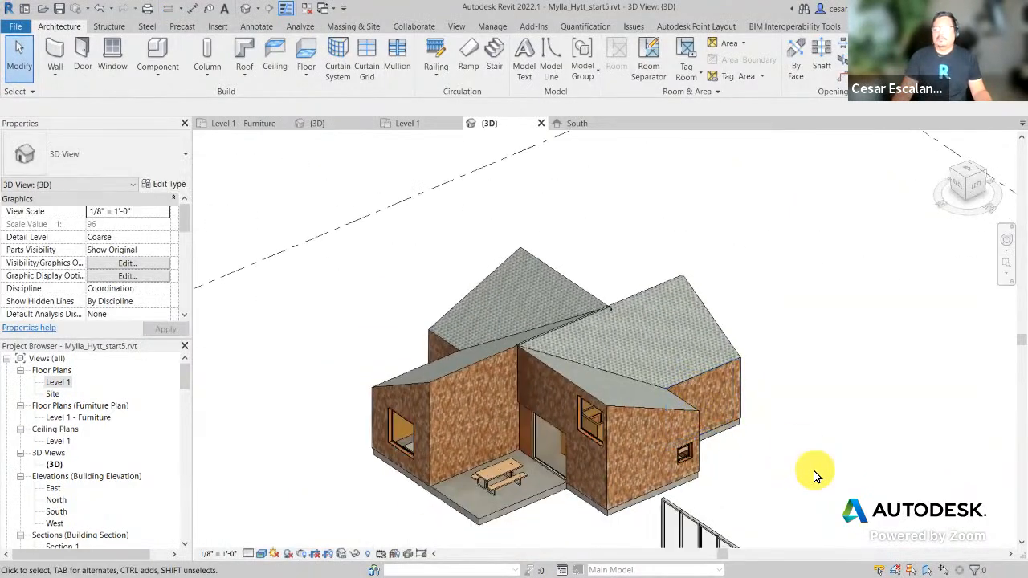
click(720, 367)
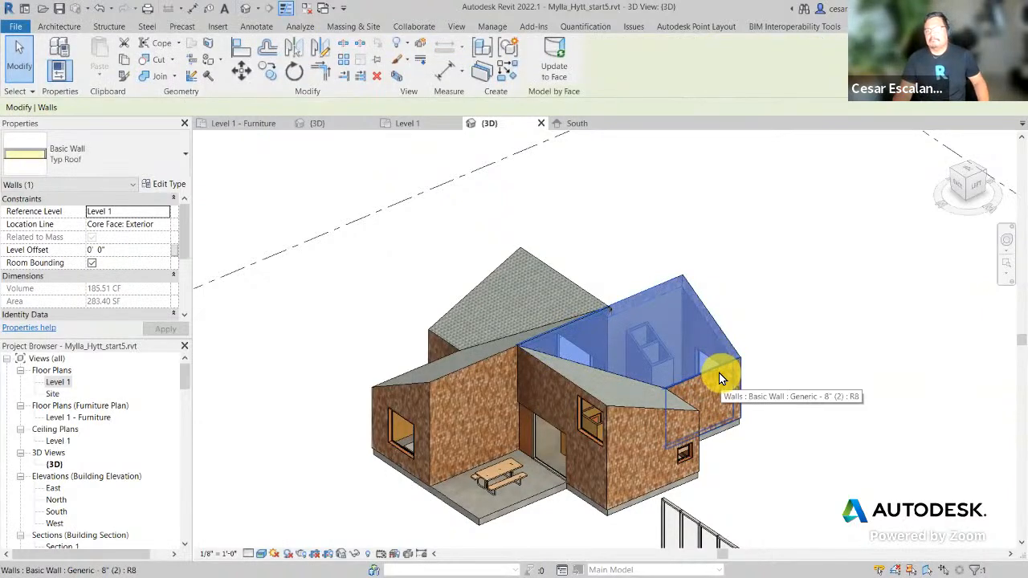
click(152, 153)
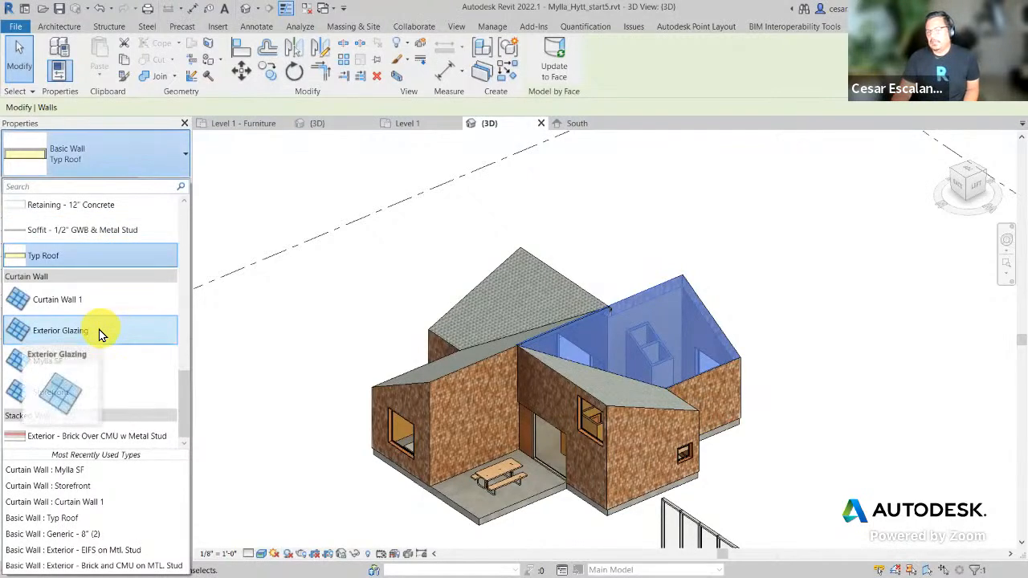
key(Escape)
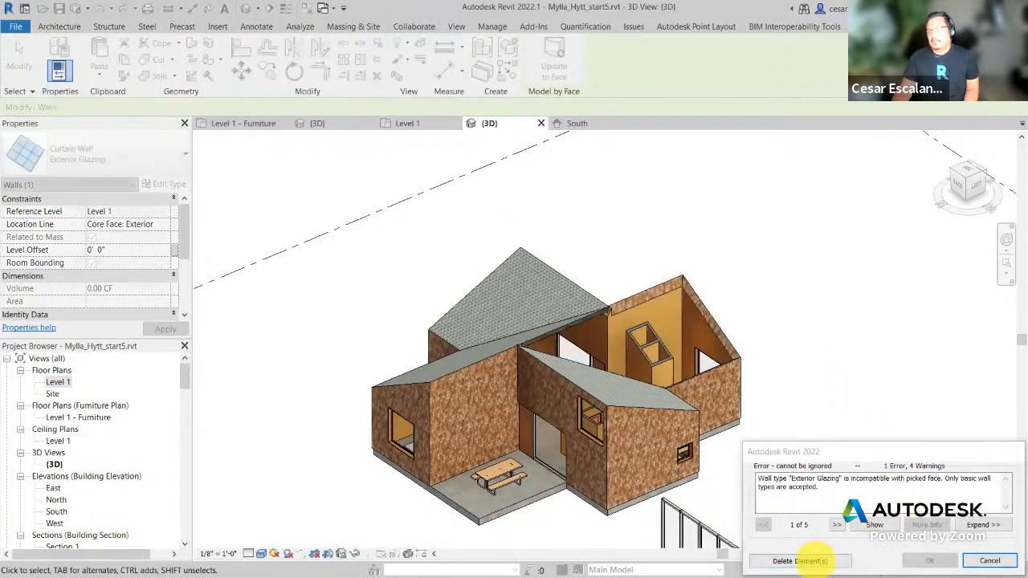
click(800, 560)
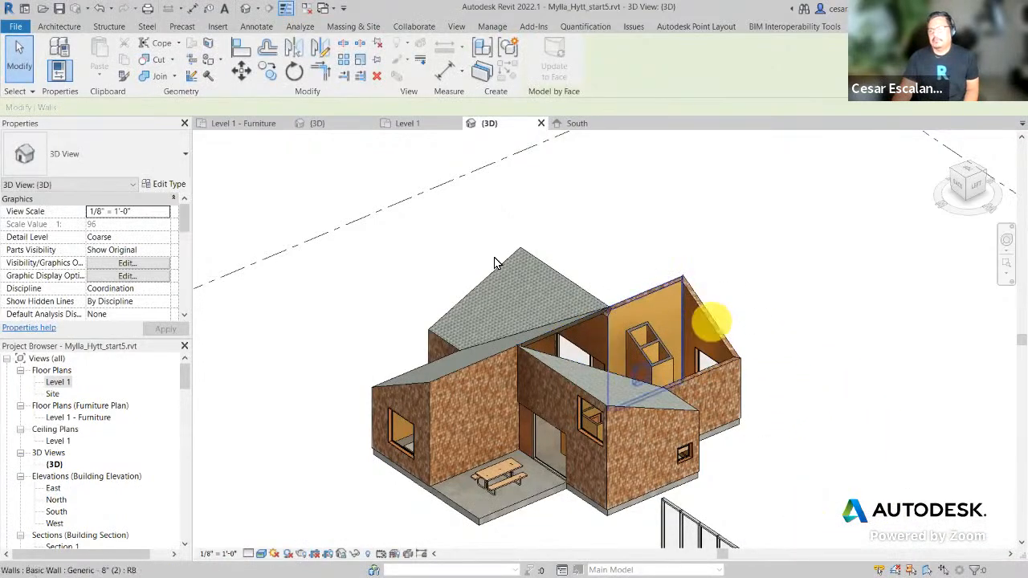
click(102, 9)
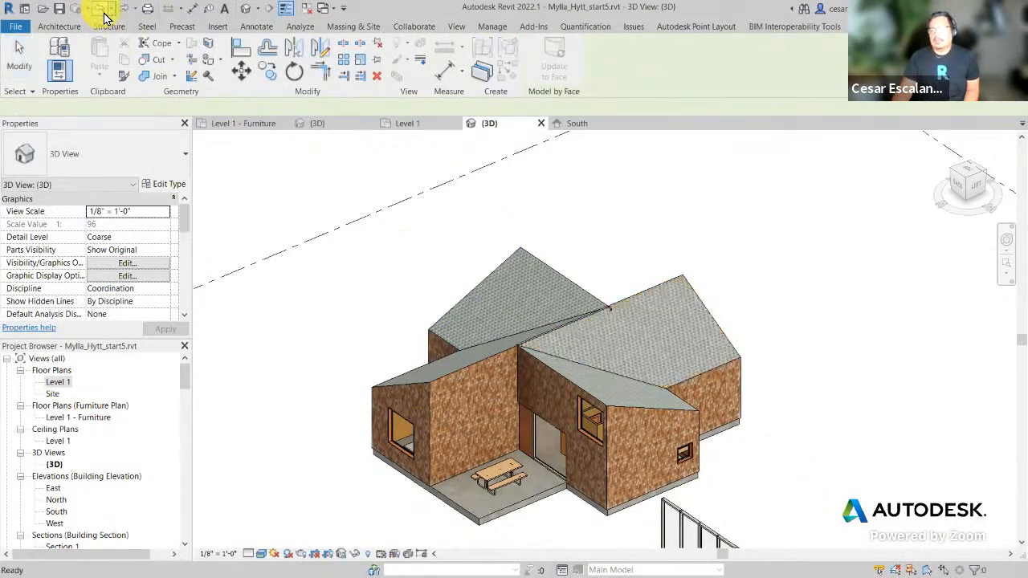
Step: Retry Exterior Glazing on the front-wing roof wall and cancel the incompatibility error
click(642, 408)
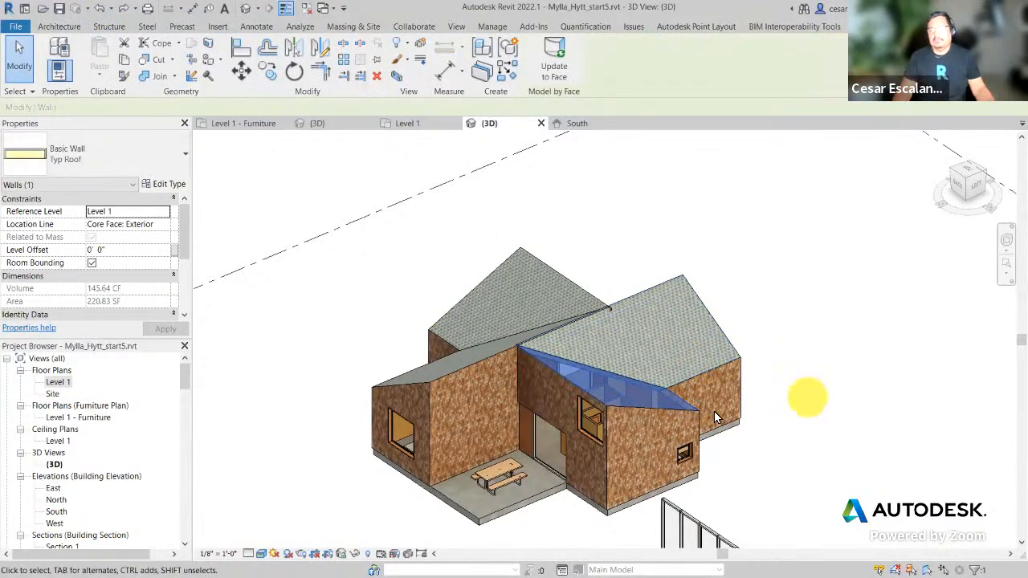
click(140, 159)
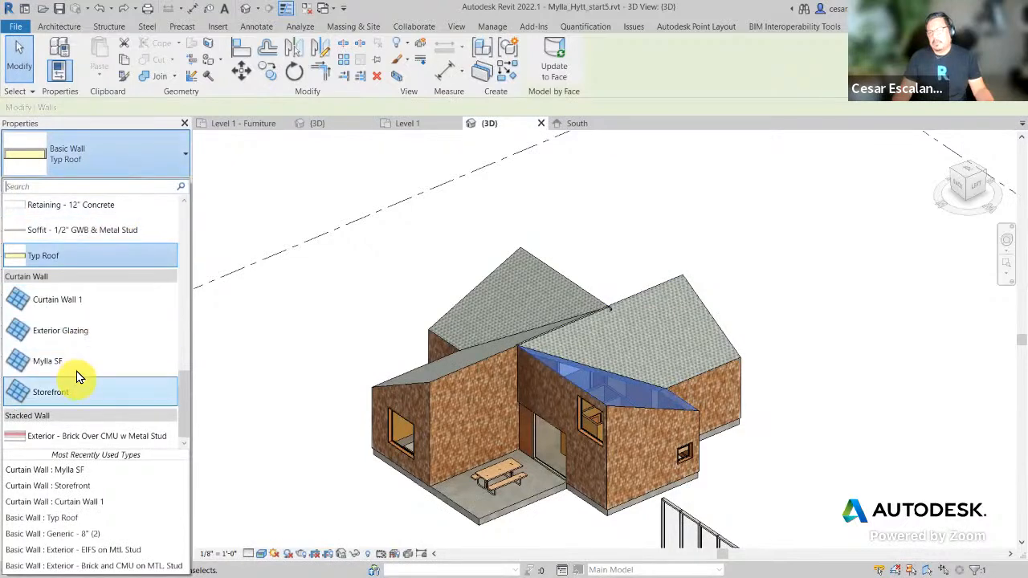
click(80, 332)
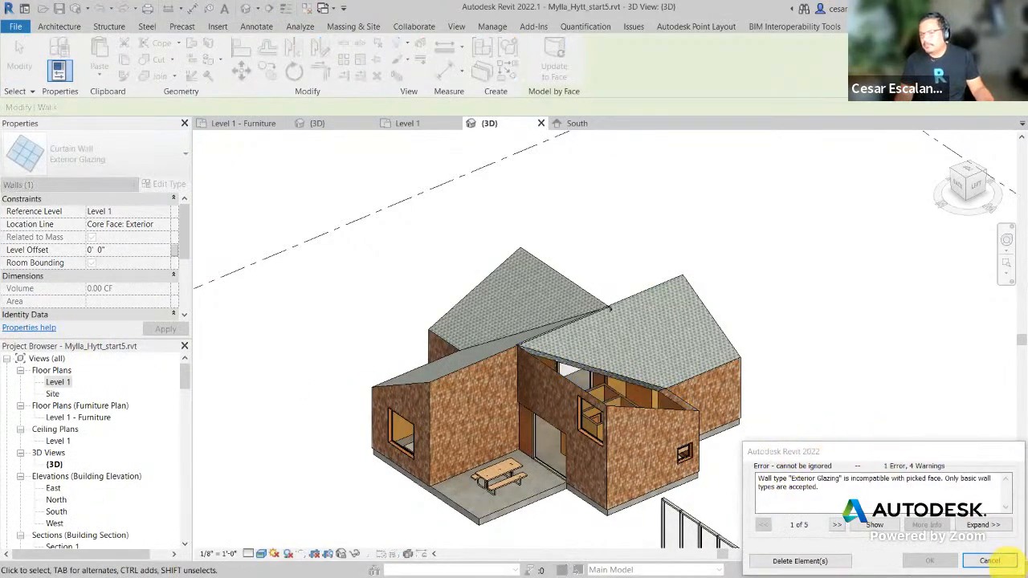
click(989, 560)
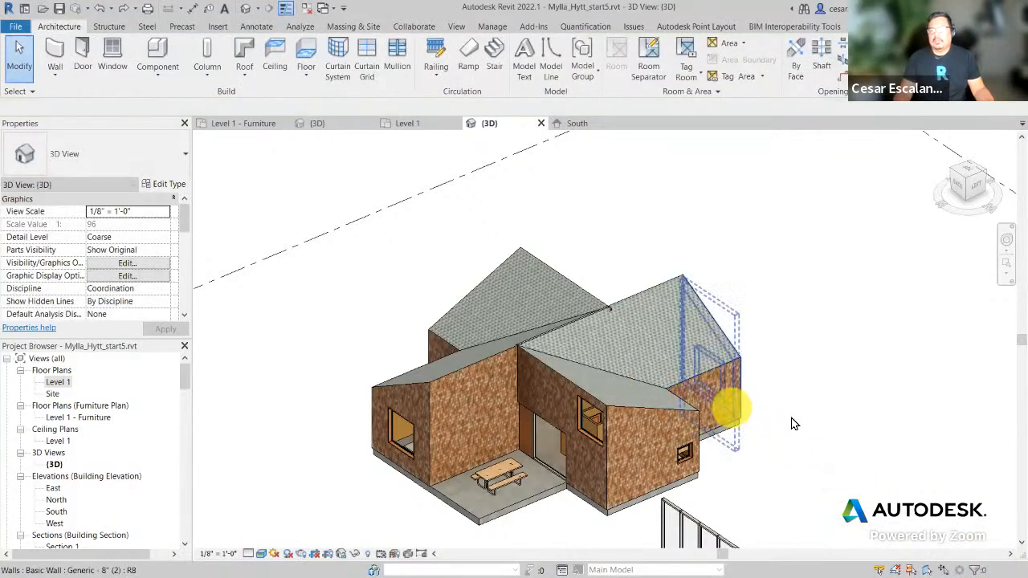
click(54, 83)
click(68, 104)
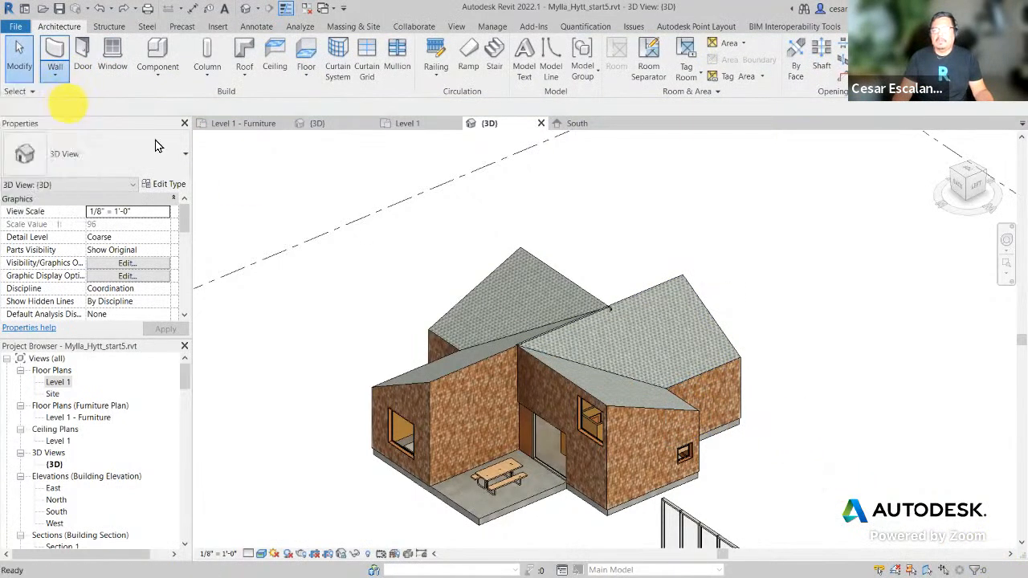
click(805, 449)
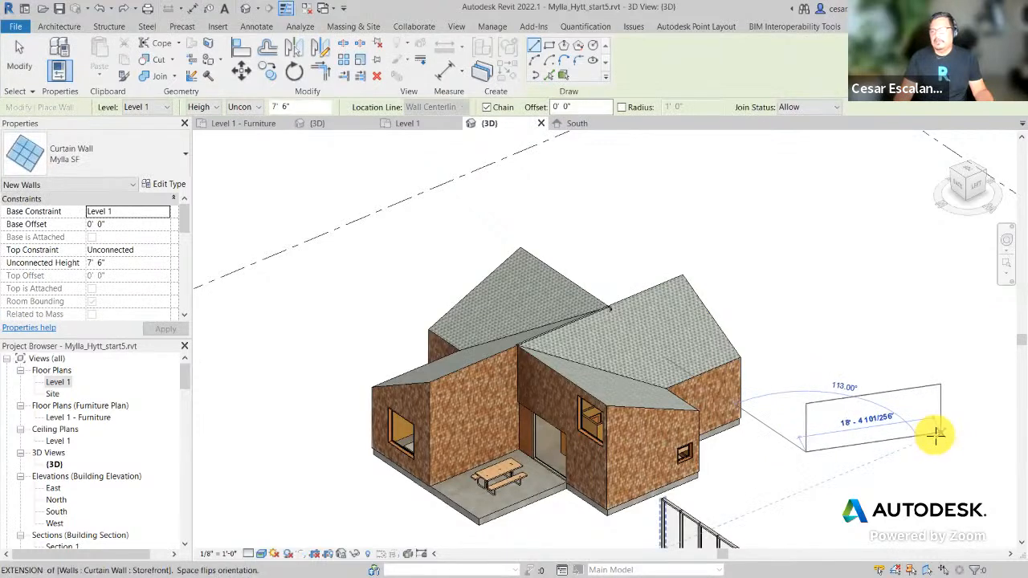
click(937, 434)
key(Escape)
key(Escape)
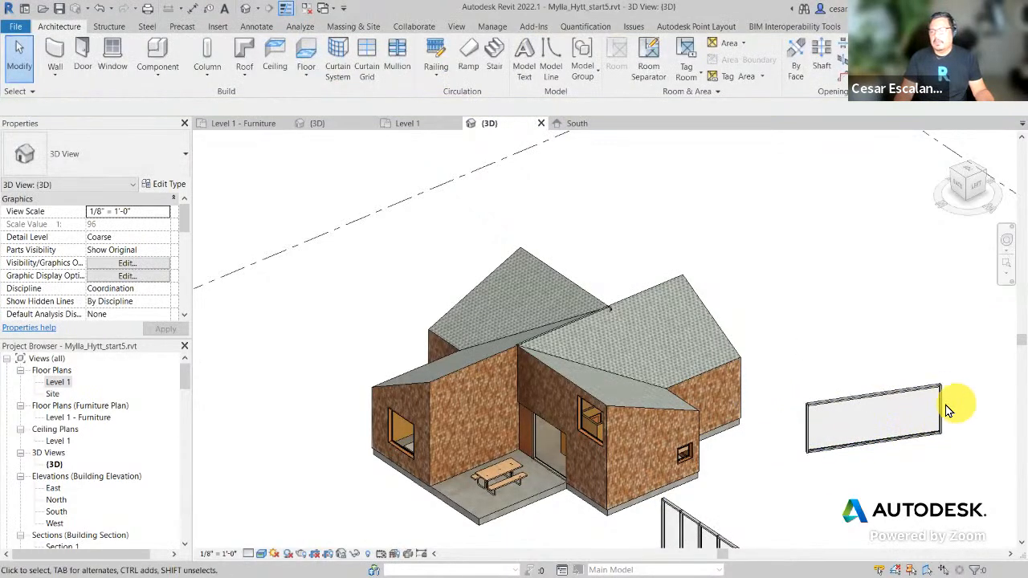
click(942, 406)
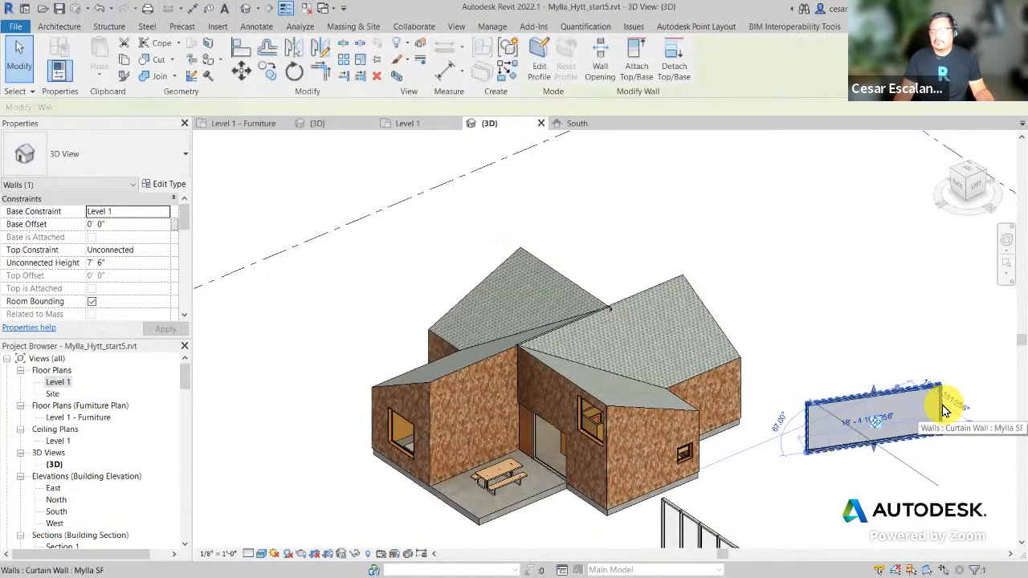
key(Escape)
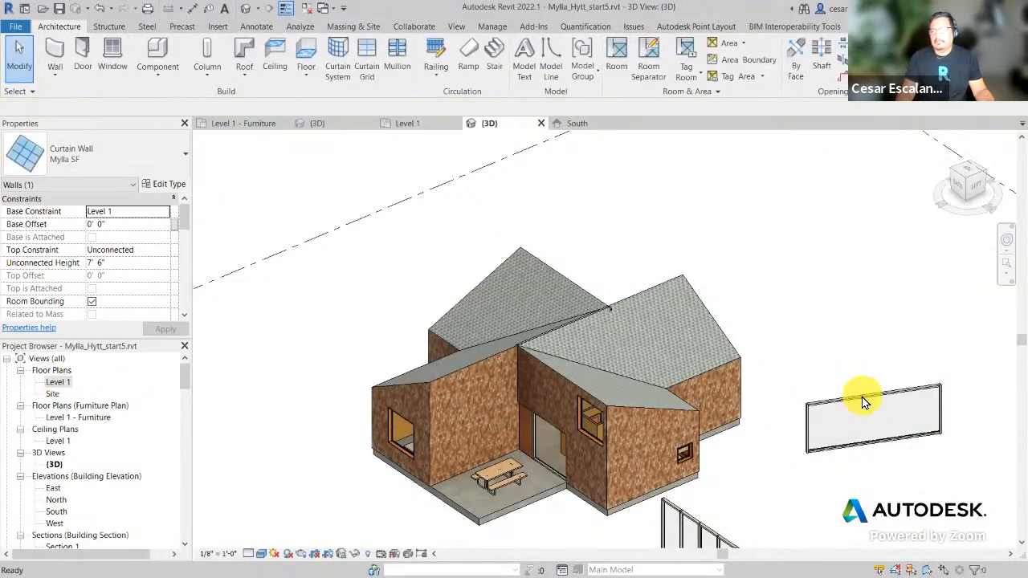
drag(787, 481, 961, 361)
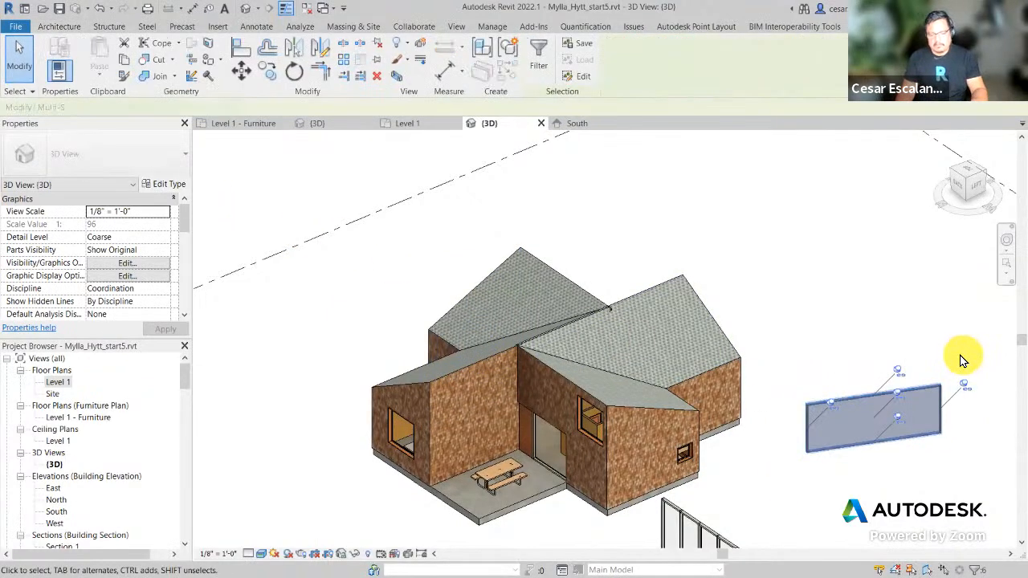
key(Delete)
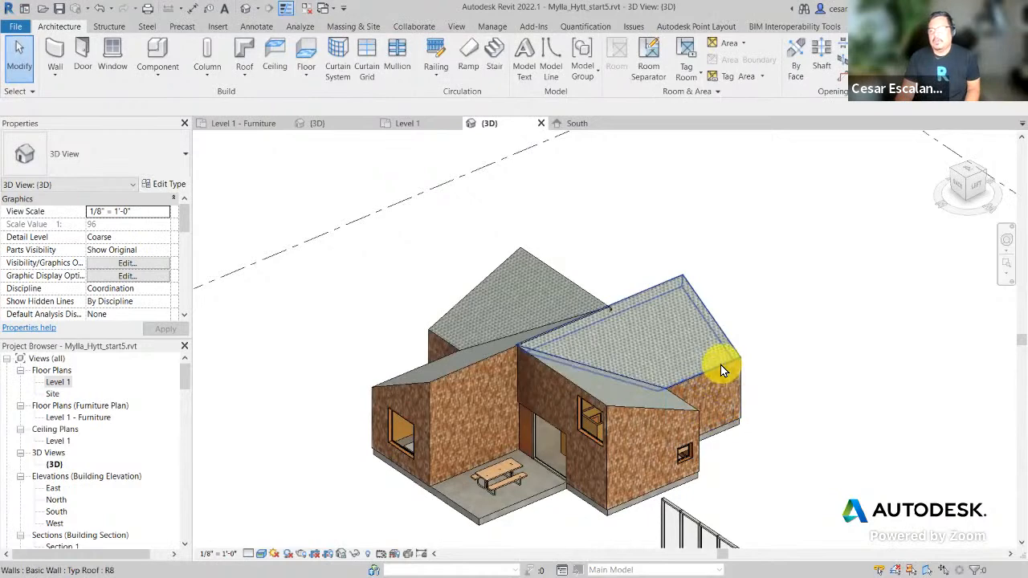
click(720, 366)
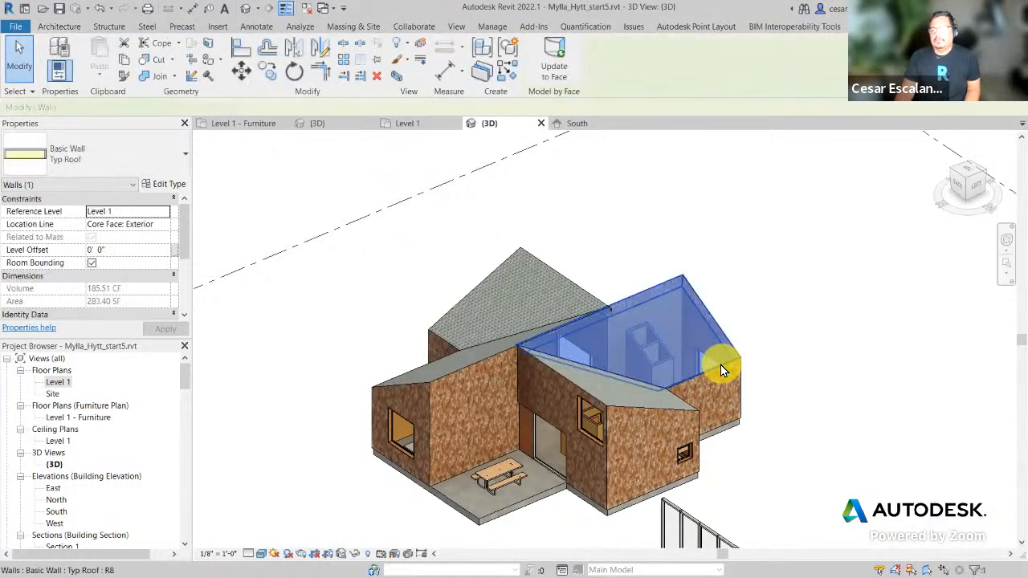
click(58, 27)
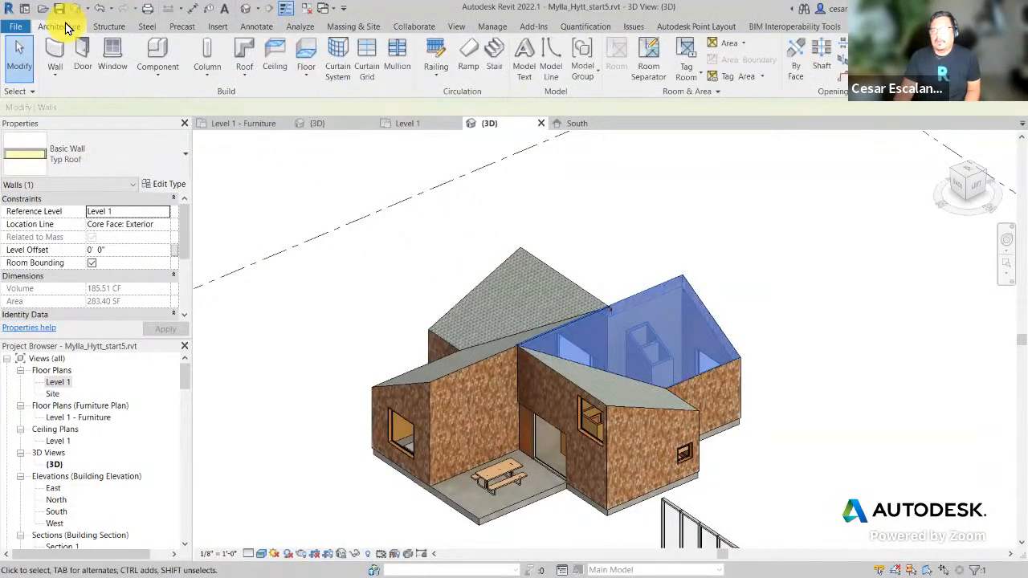
click(131, 151)
drag(183, 412, 178, 445)
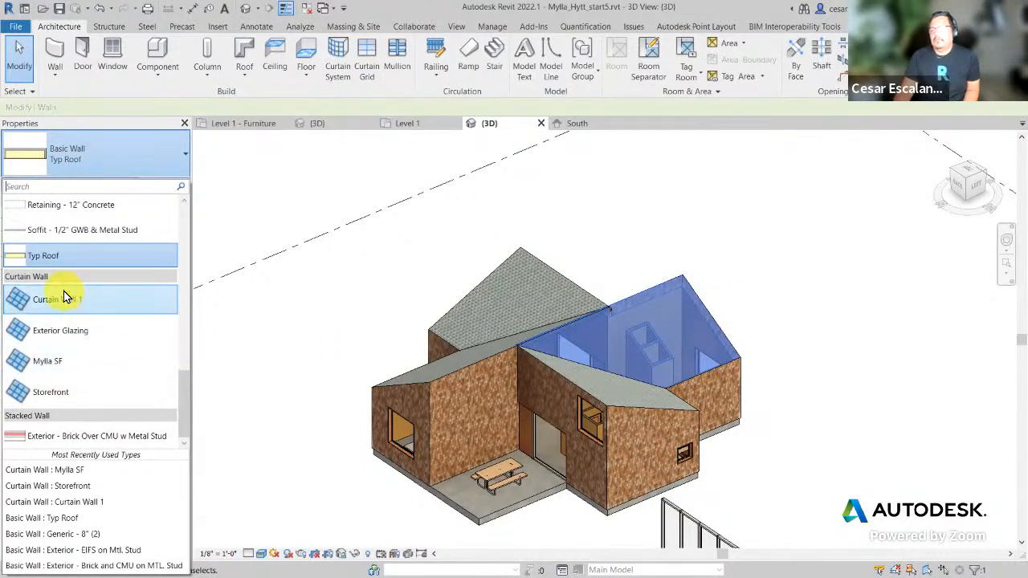
mouse_move(88, 399)
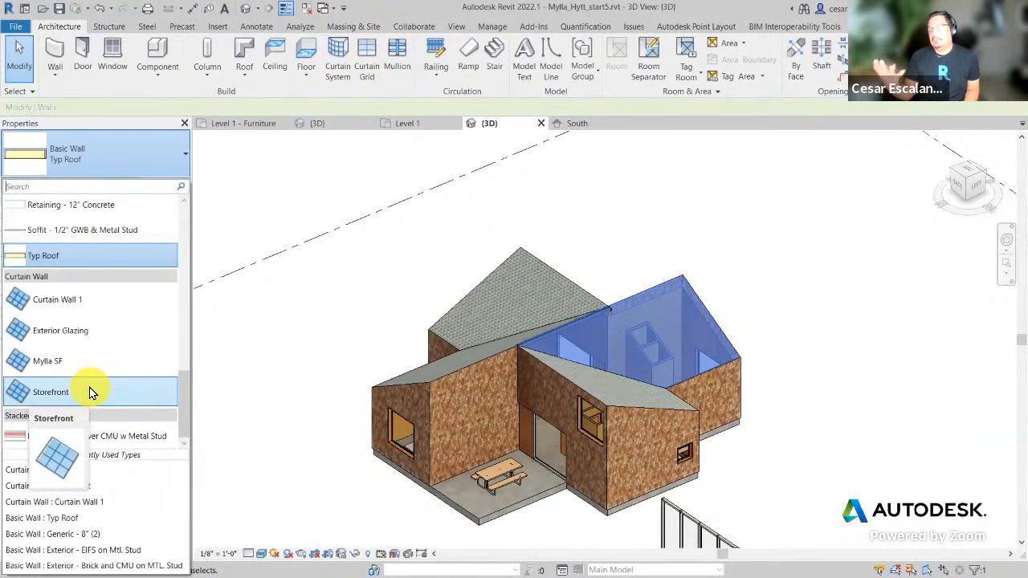
click(95, 329)
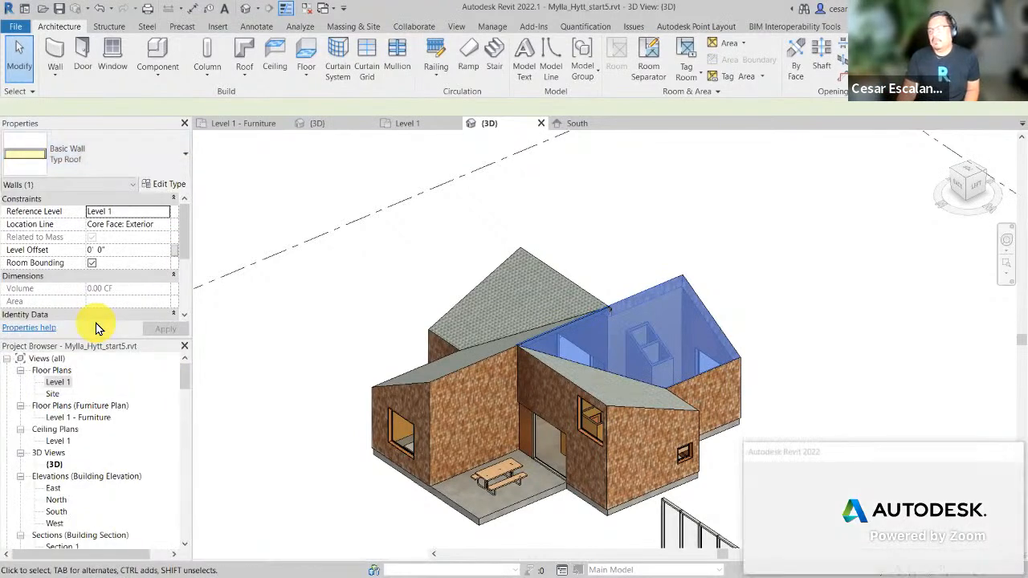
drag(912, 456, 731, 285)
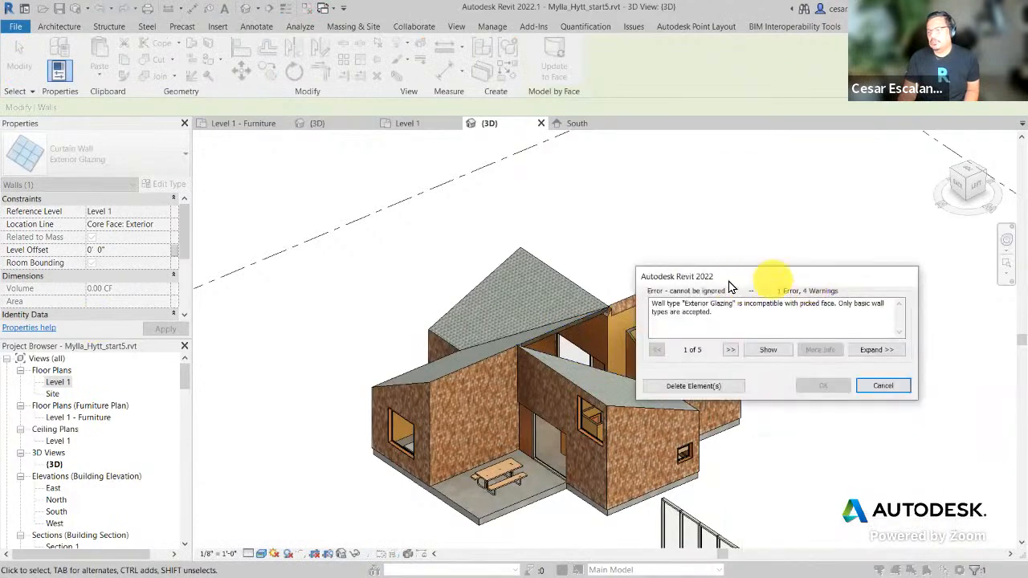
click(880, 389)
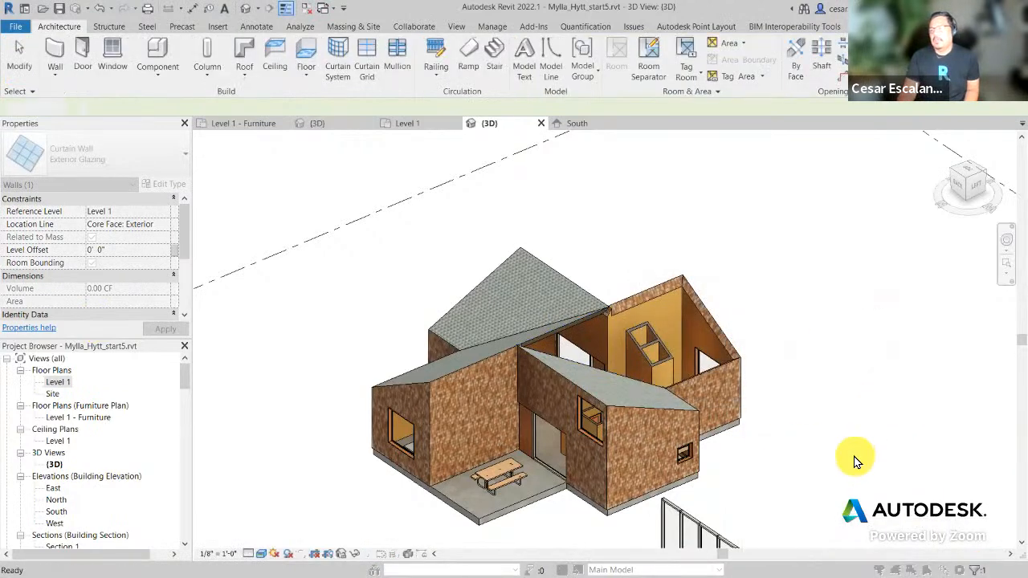
middle_drag(844, 401, 802, 419)
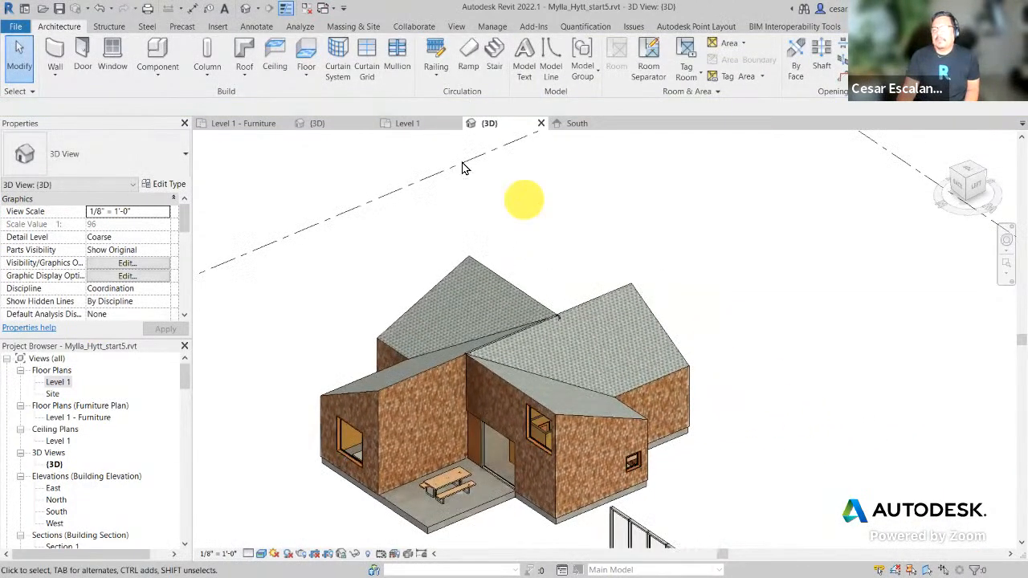
Step: Sketch a rectangular Roof by Footprint outline beside the house and select its edges
click(245, 76)
click(235, 103)
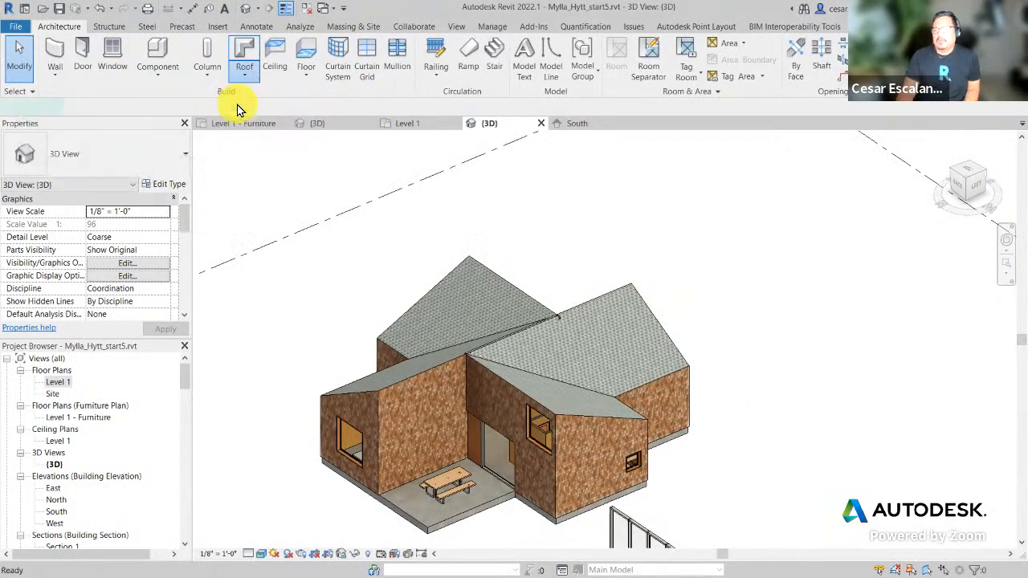
click(650, 47)
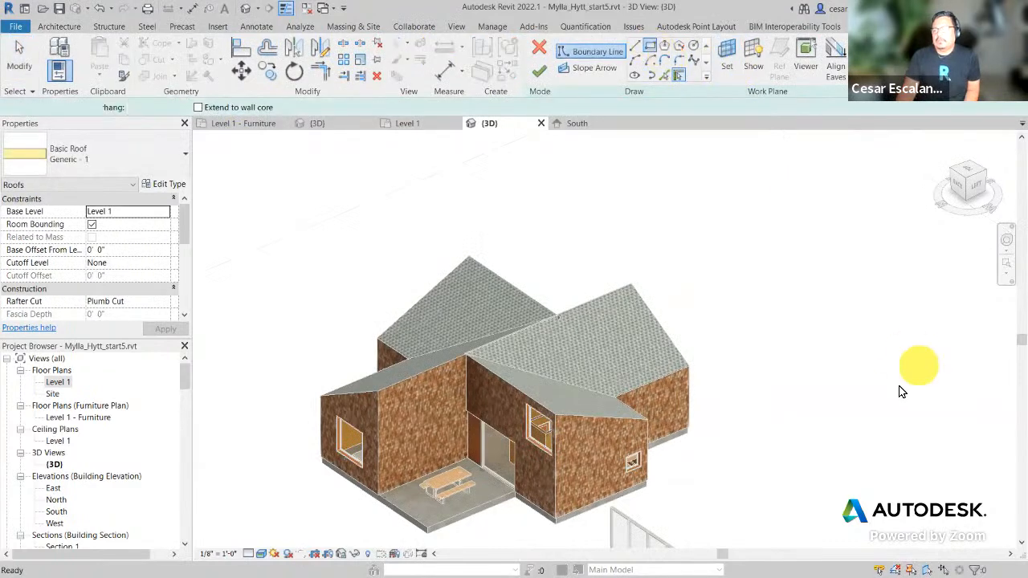
click(820, 370)
click(992, 397)
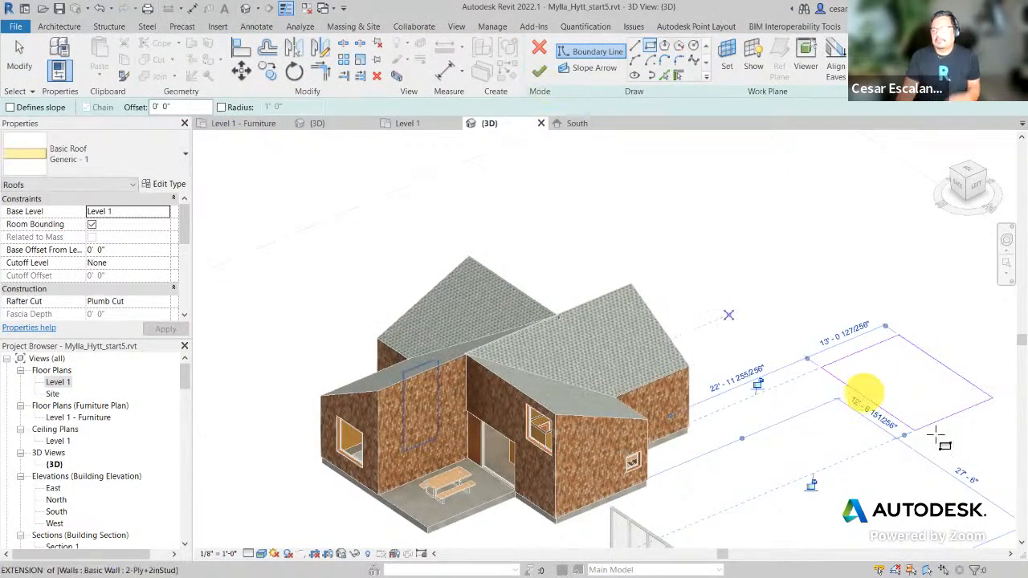
key(Escape)
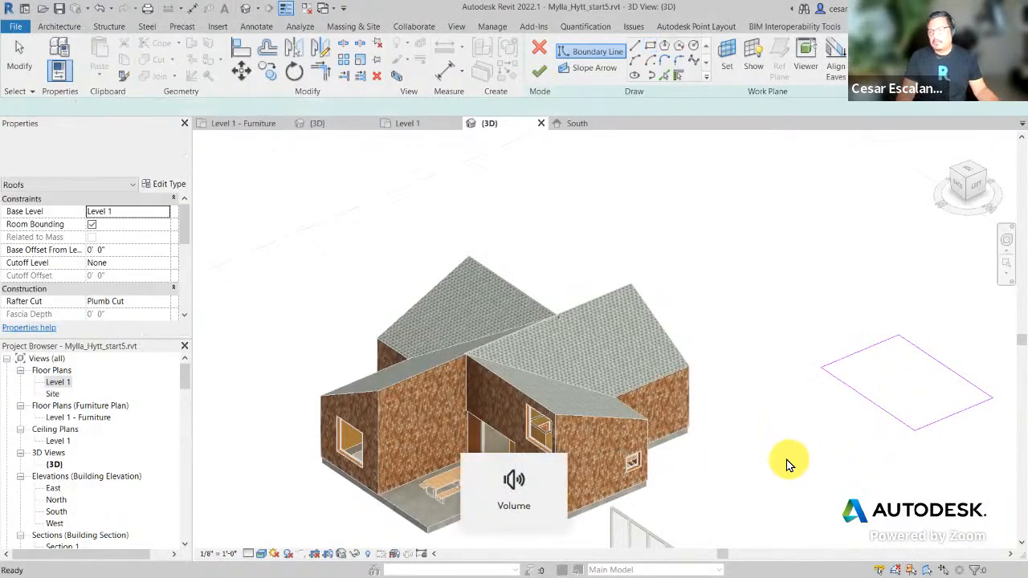
mouse_move(787, 459)
mouse_down()
mouse_move(971, 326)
mouse_move(999, 331)
mouse_up()
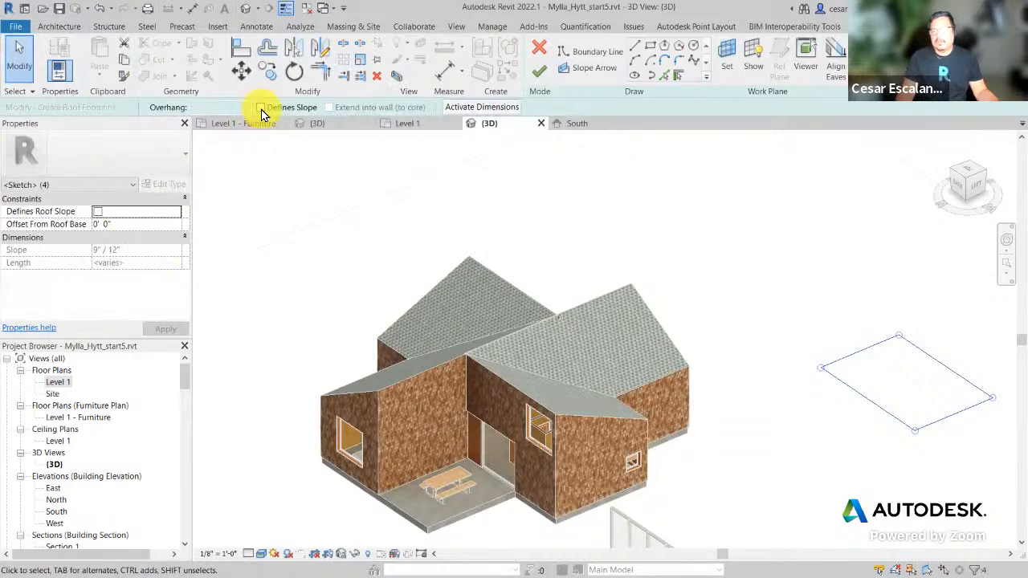
Step: Make all four footprint edges define slope and finish the hip roof
click(261, 107)
click(827, 438)
click(538, 71)
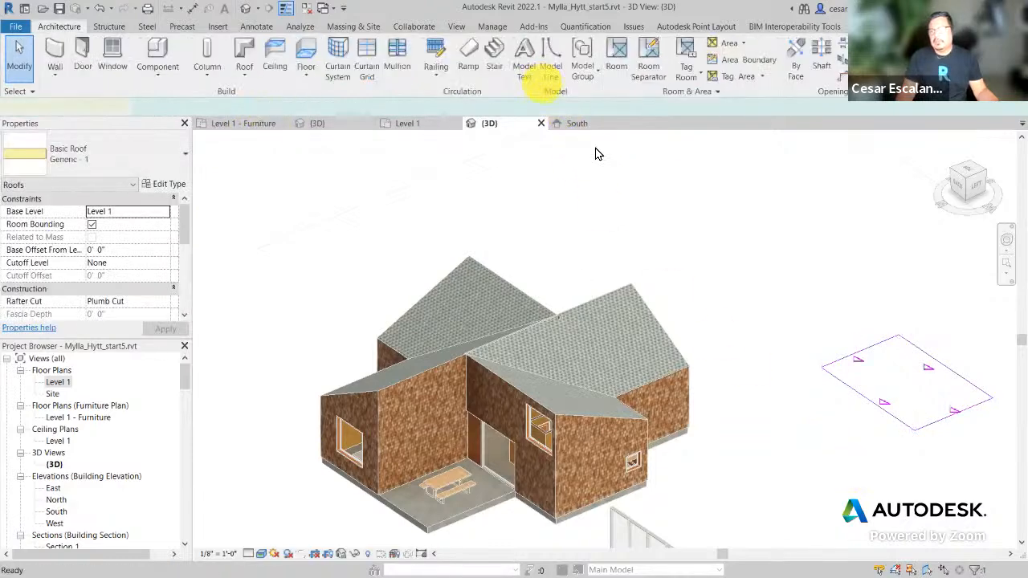
middle_drag(889, 494, 803, 503)
click(805, 498)
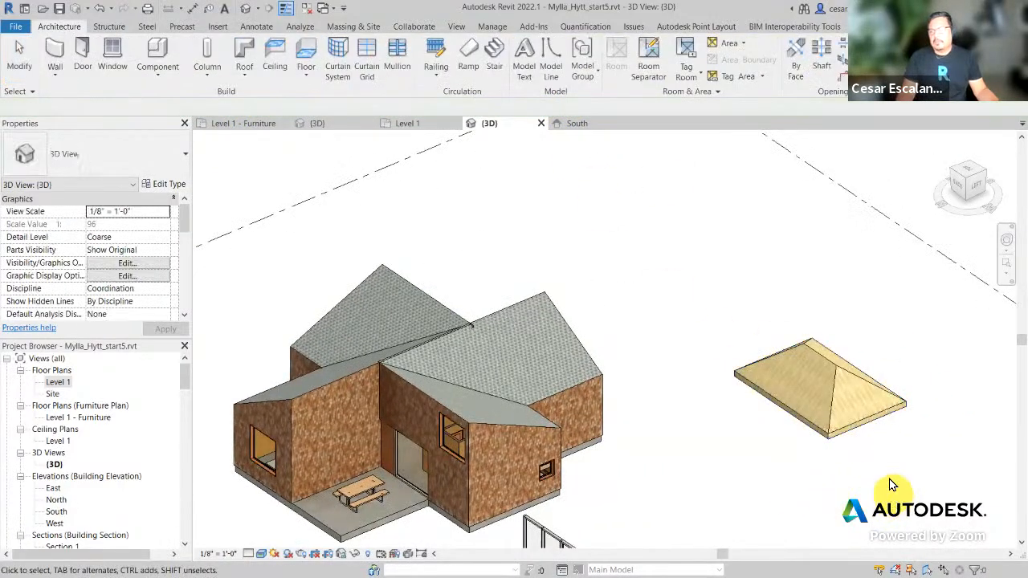
scroll(873, 448, up, 3)
Step: Change the new hip roof's type to Sloped Glazing
click(863, 413)
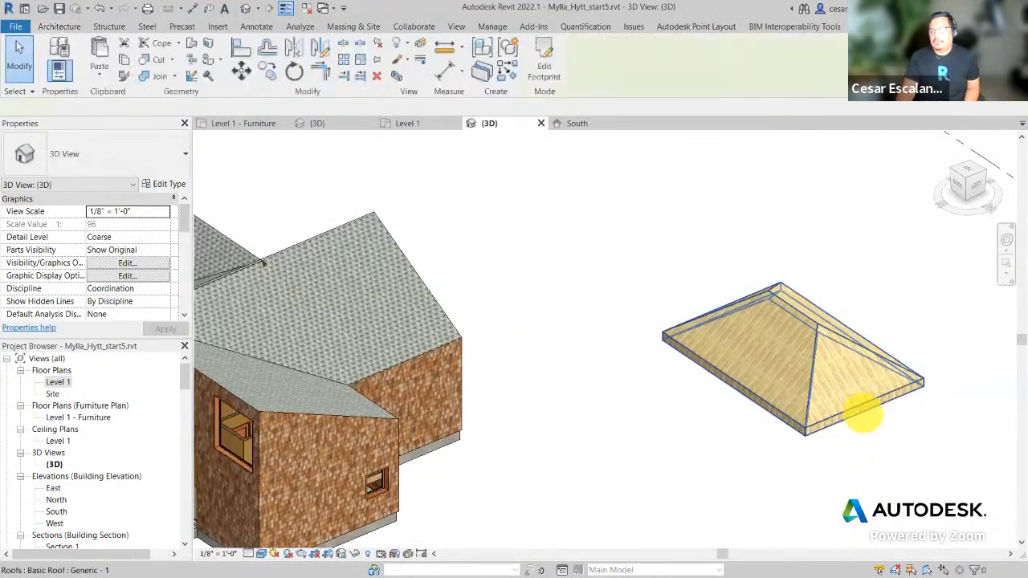
click(103, 159)
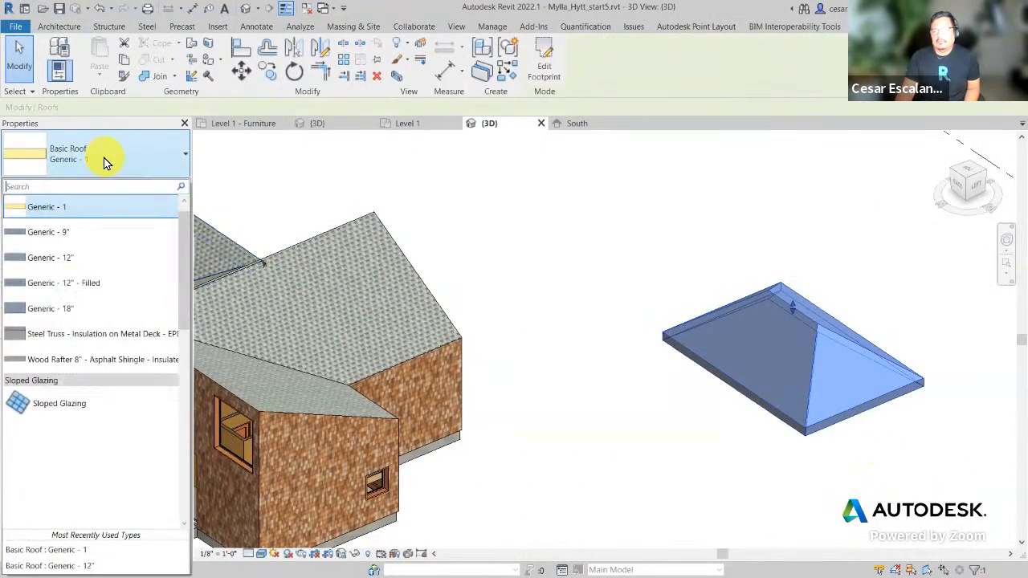
click(68, 405)
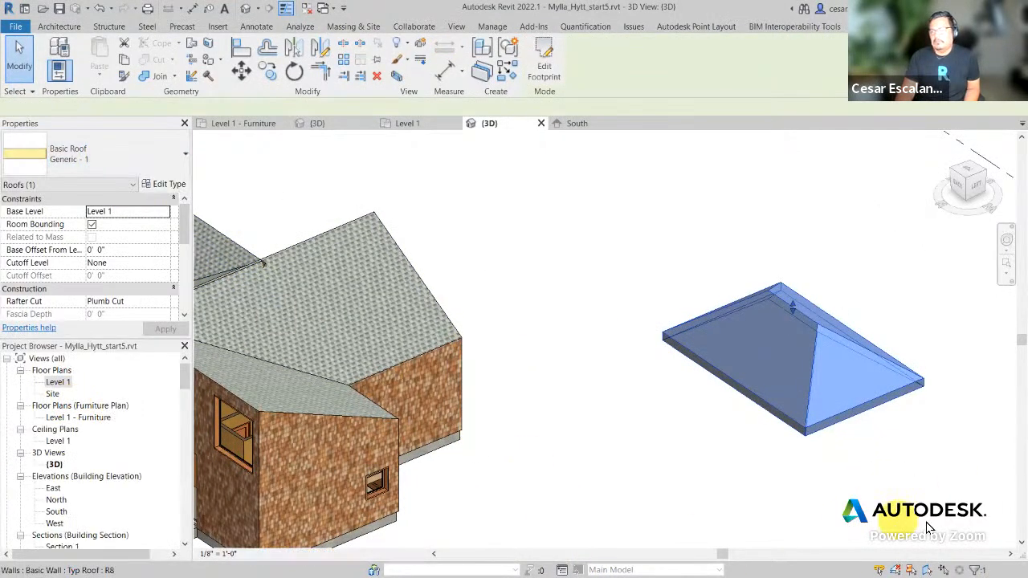
click(891, 504)
Step: Add curtain grid lines at the midpoint and across the left and right roof faces
scroll(882, 473, up, 2)
middle_drag(869, 489, 756, 540)
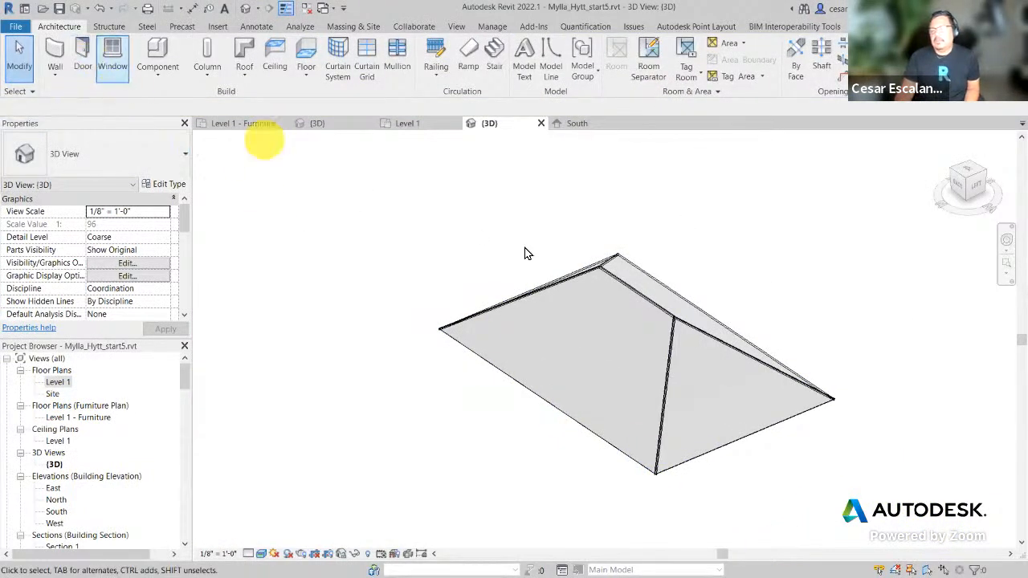
scroll(470, 513, down, 3)
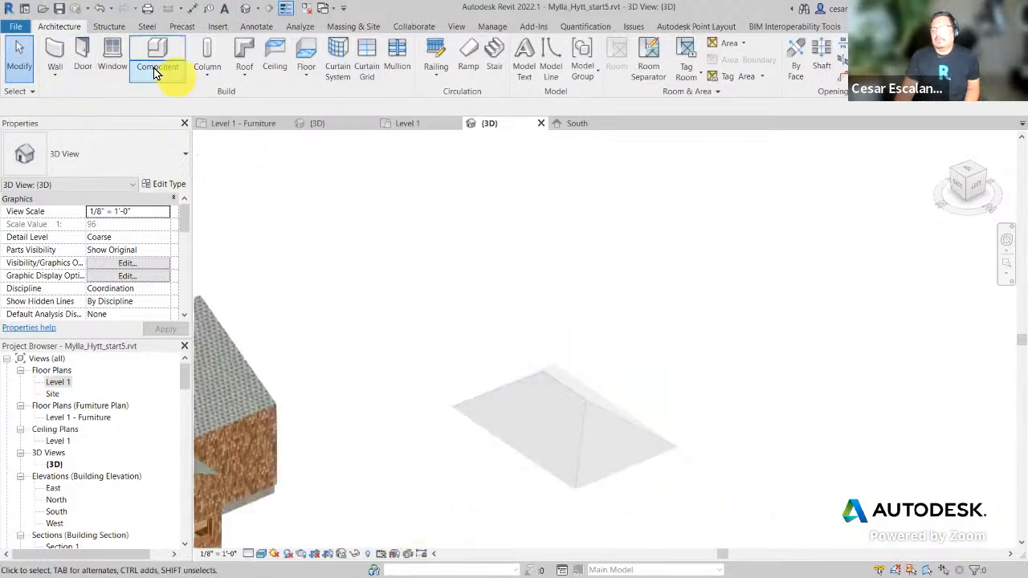
click(364, 80)
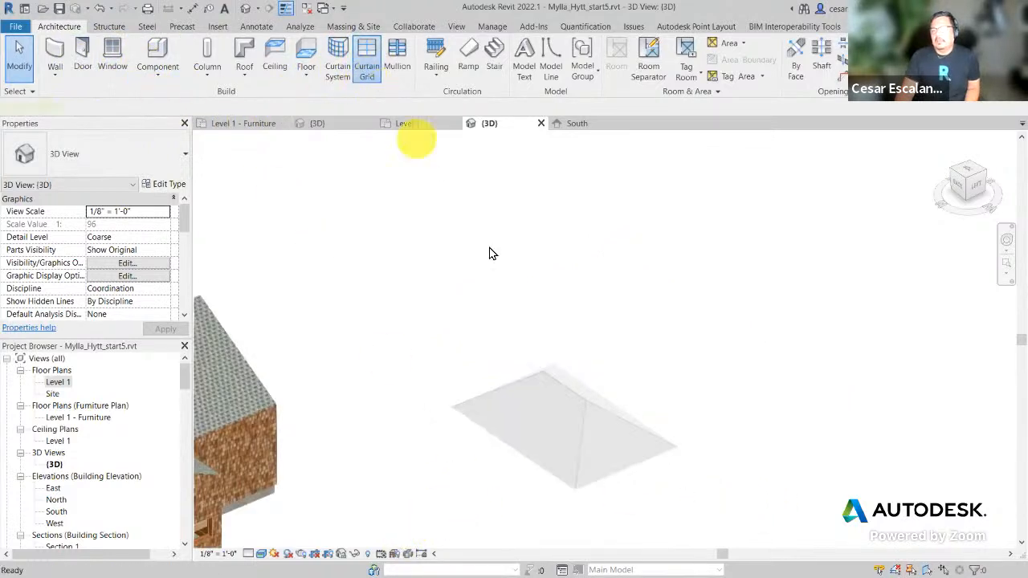
scroll(586, 425, up, 2)
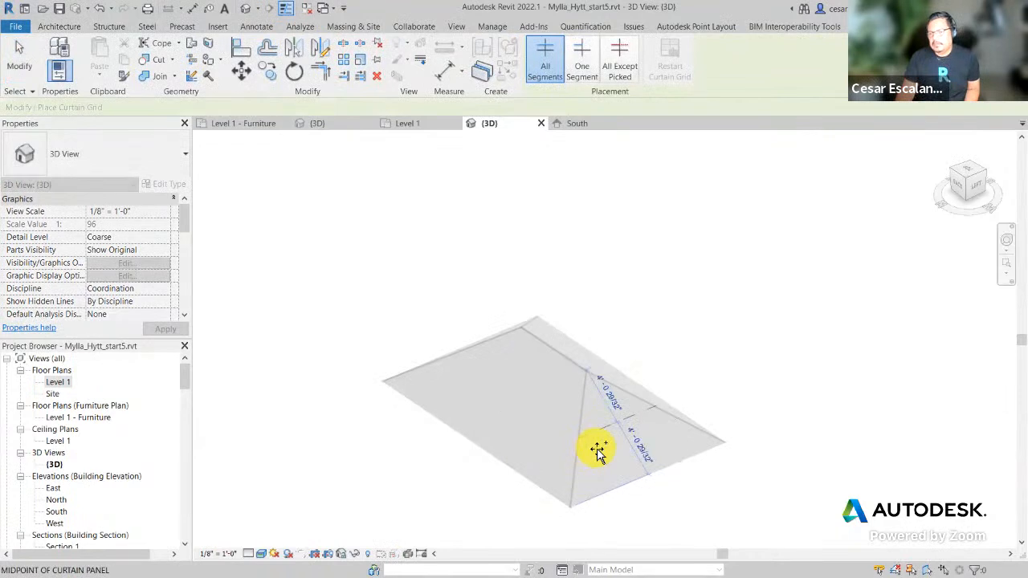
click(598, 452)
scroll(592, 458, up, 2)
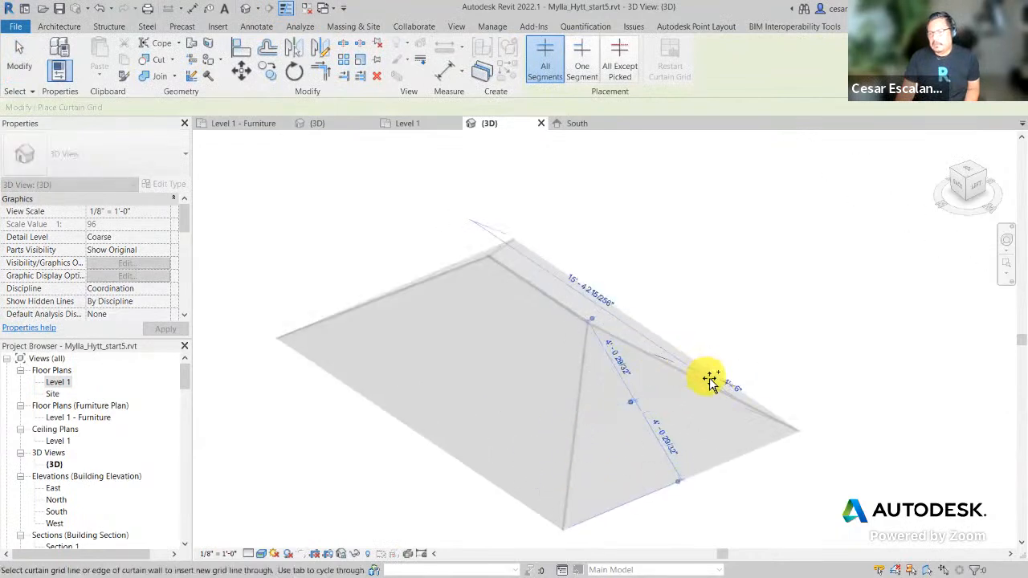
click(563, 470)
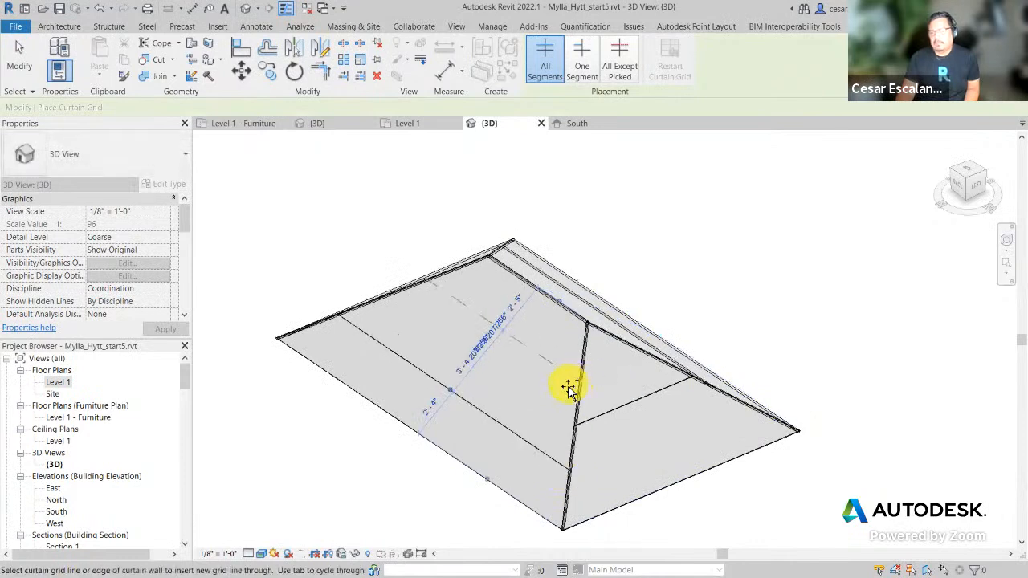
click(521, 291)
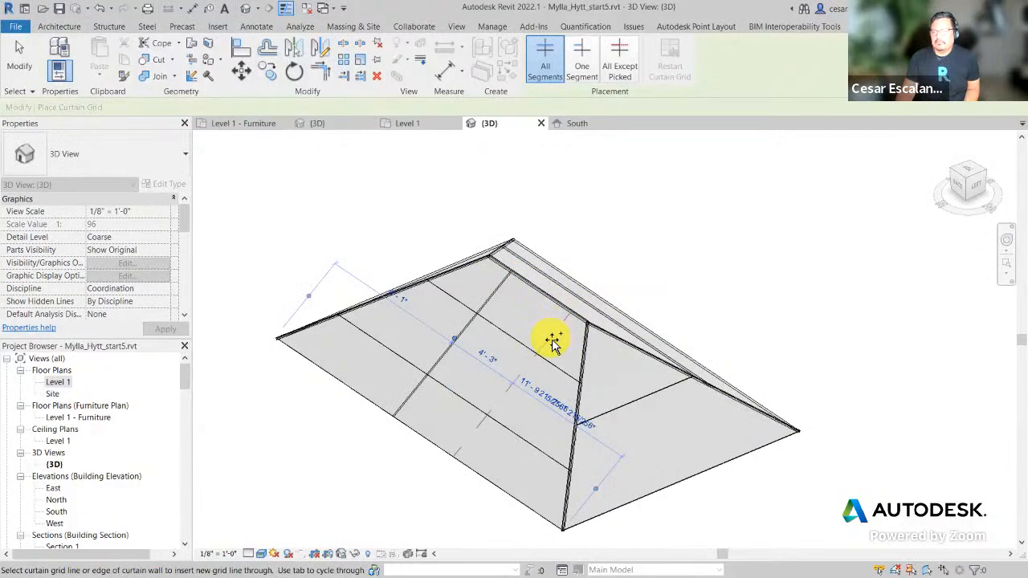
click(551, 340)
click(641, 403)
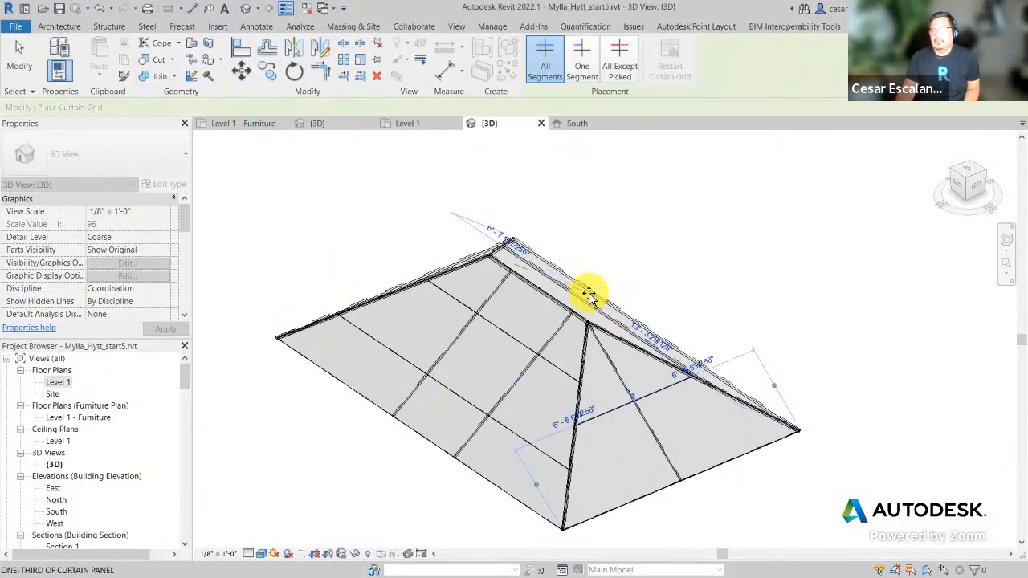
click(56, 29)
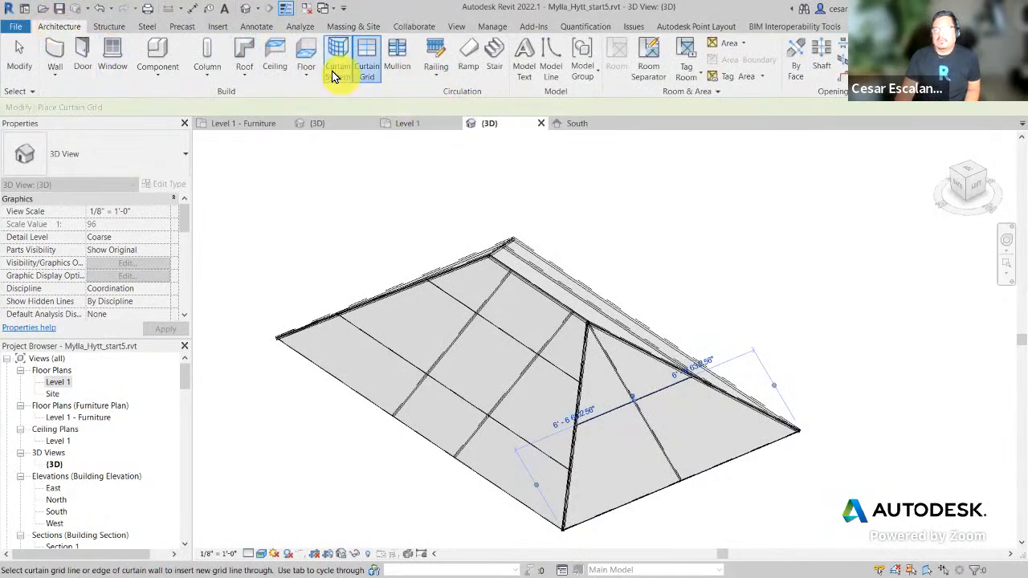
Step: Place 2.5" x 5" rectangular mullions on the diagonal, cross and hip grid lines, eaves and ridge
click(403, 68)
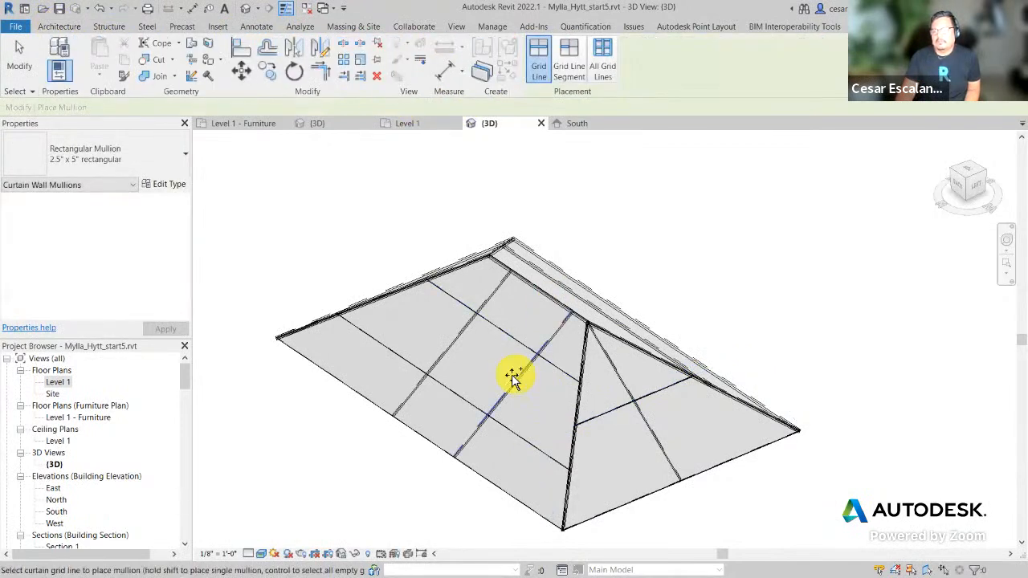
click(516, 375)
click(444, 351)
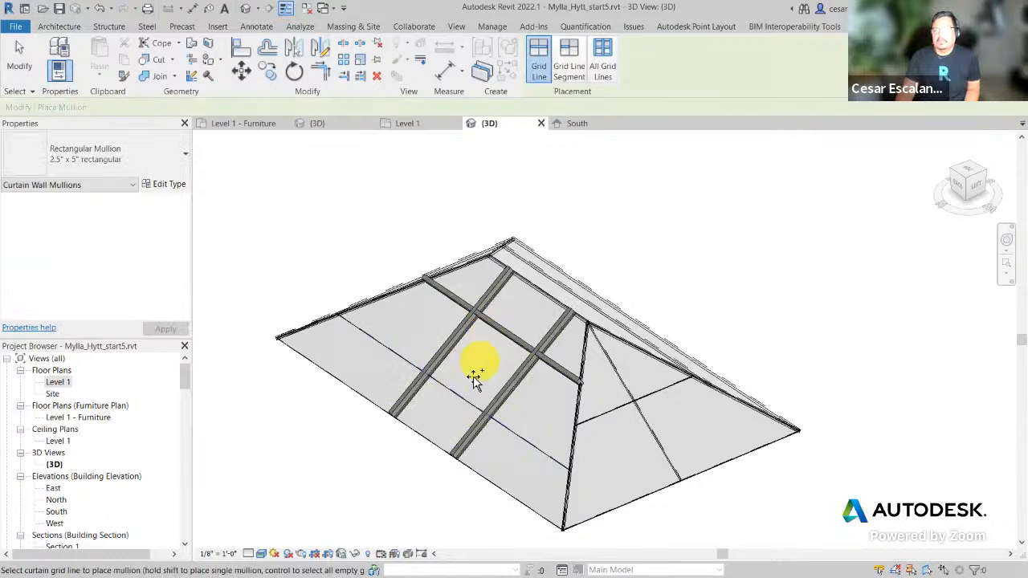
click(616, 414)
click(616, 371)
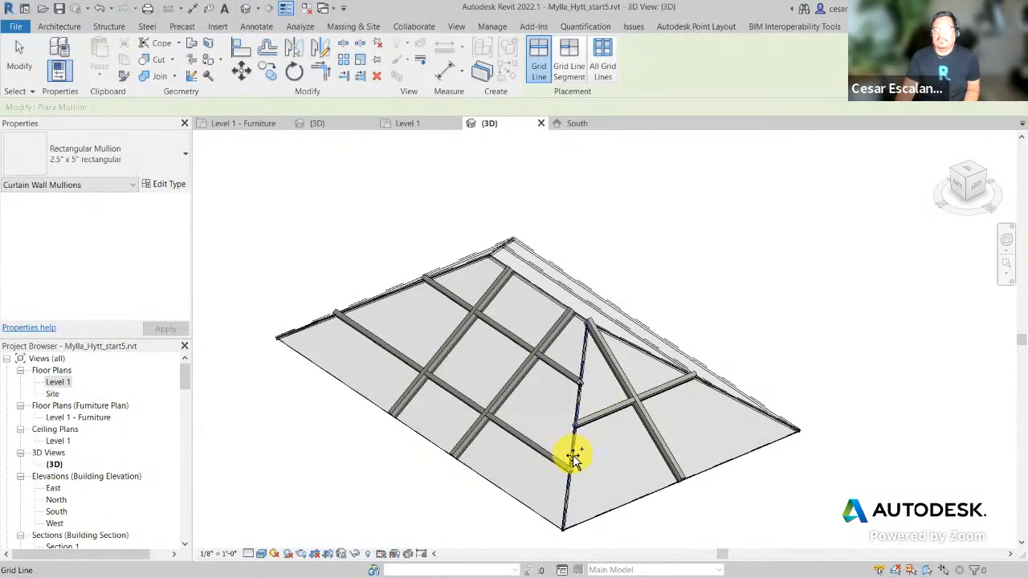
click(574, 447)
click(731, 395)
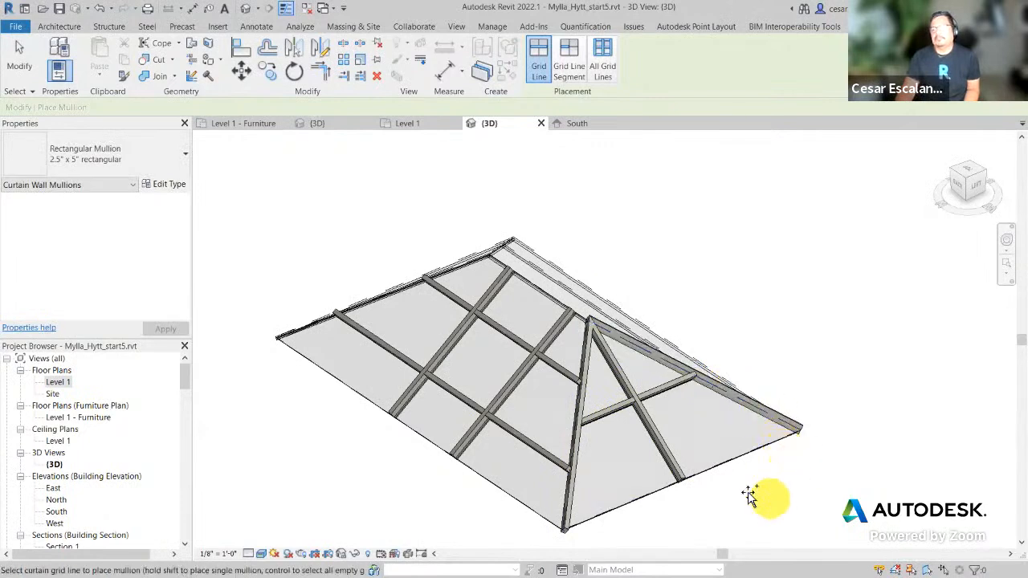
click(727, 463)
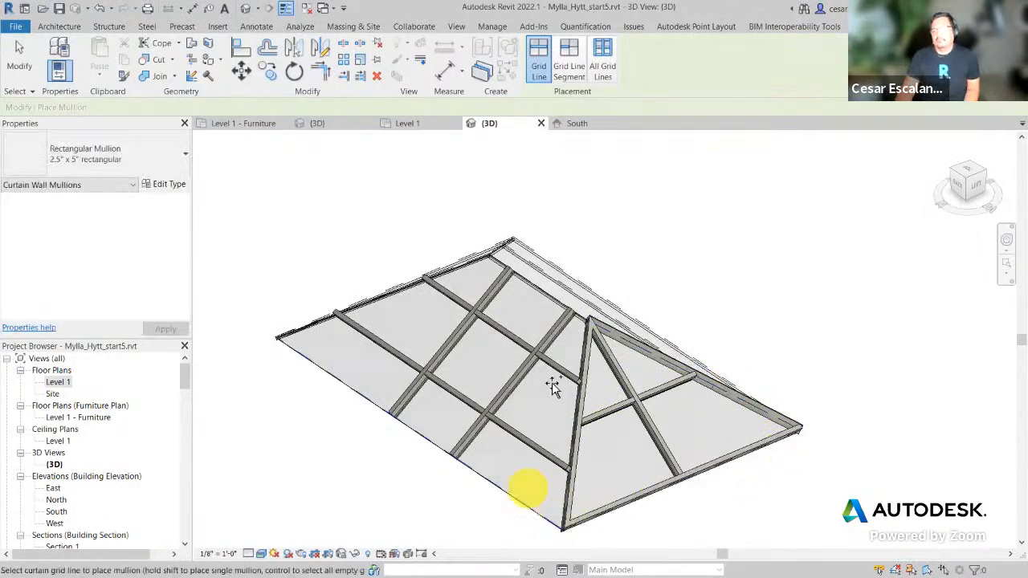
click(526, 496)
click(551, 301)
scroll(773, 413, down, 2)
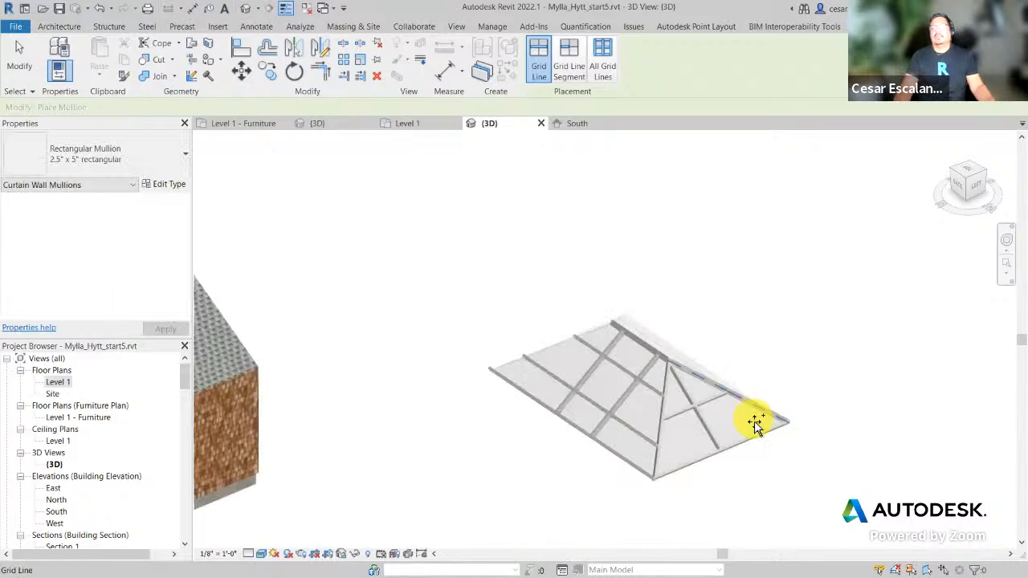
scroll(661, 493, down, 4)
key(Escape)
key(Escape)
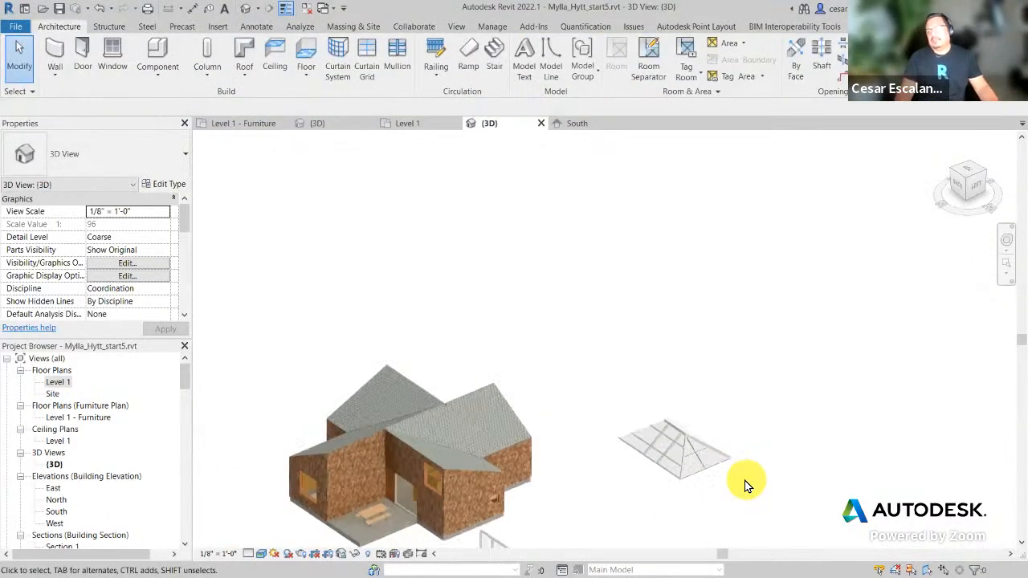
Step: Window-select the glazed hip roof and delete it
drag(613, 502, 785, 399)
key(Delete)
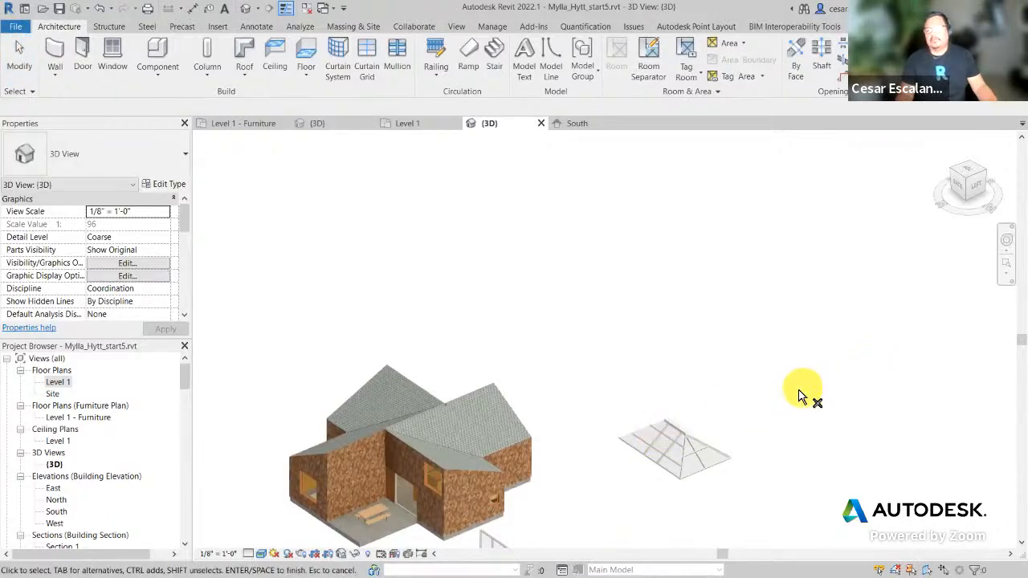
key(Escape)
drag(603, 480, 779, 394)
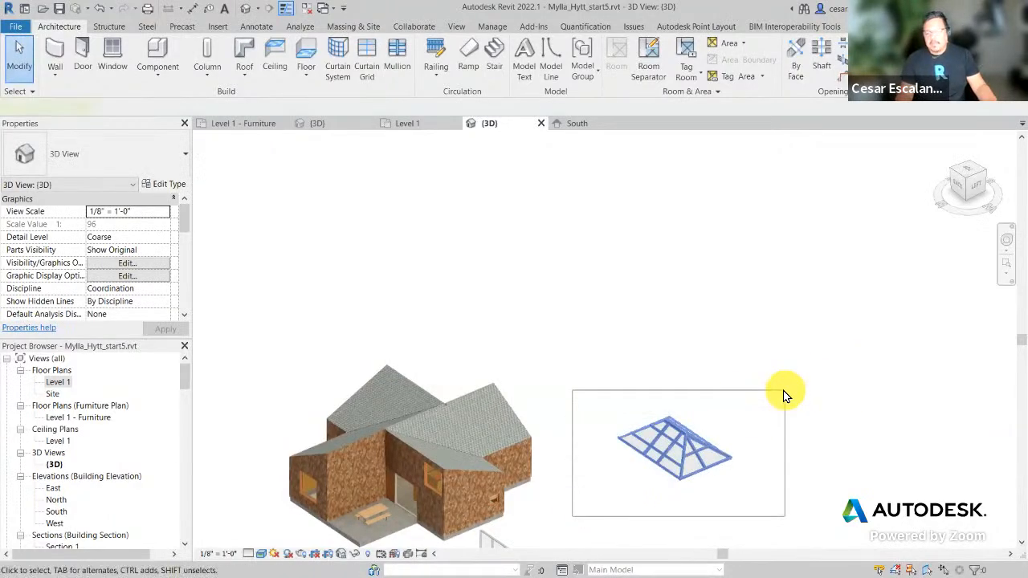
key(Delete)
Step: Delete the two curtain walls beside the house, then the remaining third one
scroll(671, 444, down, 2)
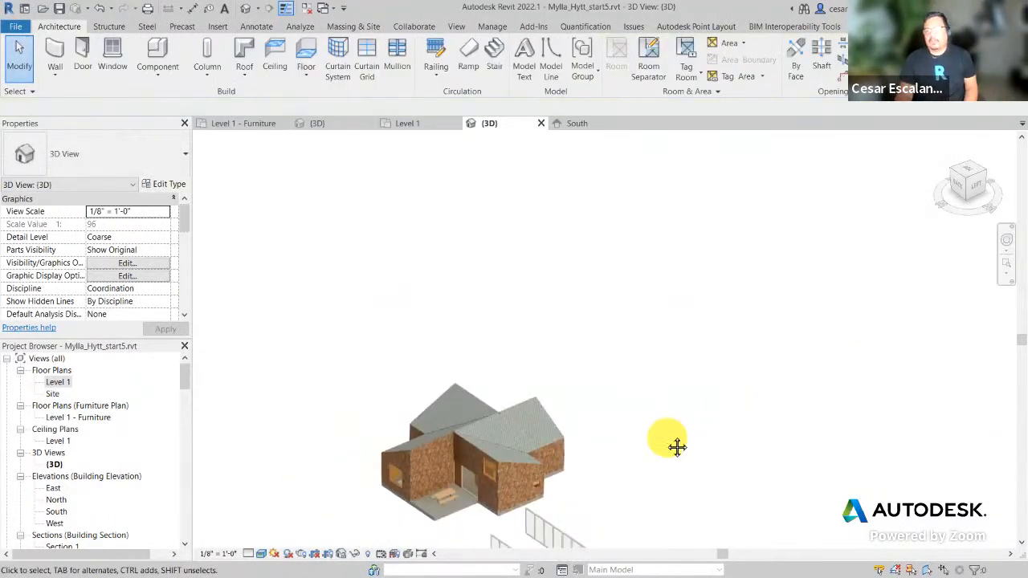
middle_drag(677, 448, 761, 359)
scroll(693, 440, up, 2)
middle_drag(687, 456, 707, 329)
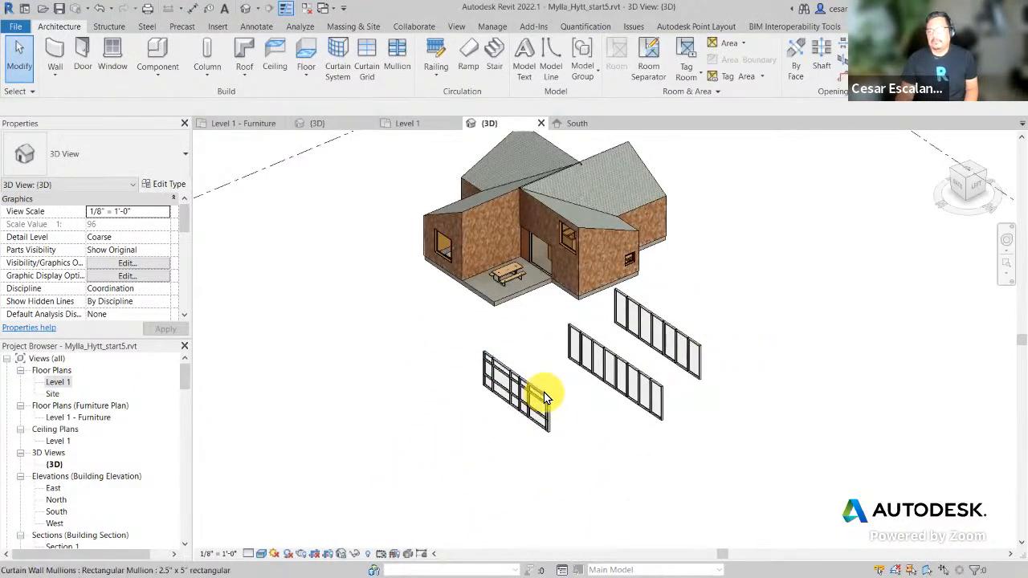
drag(751, 318, 650, 457)
key(Delete)
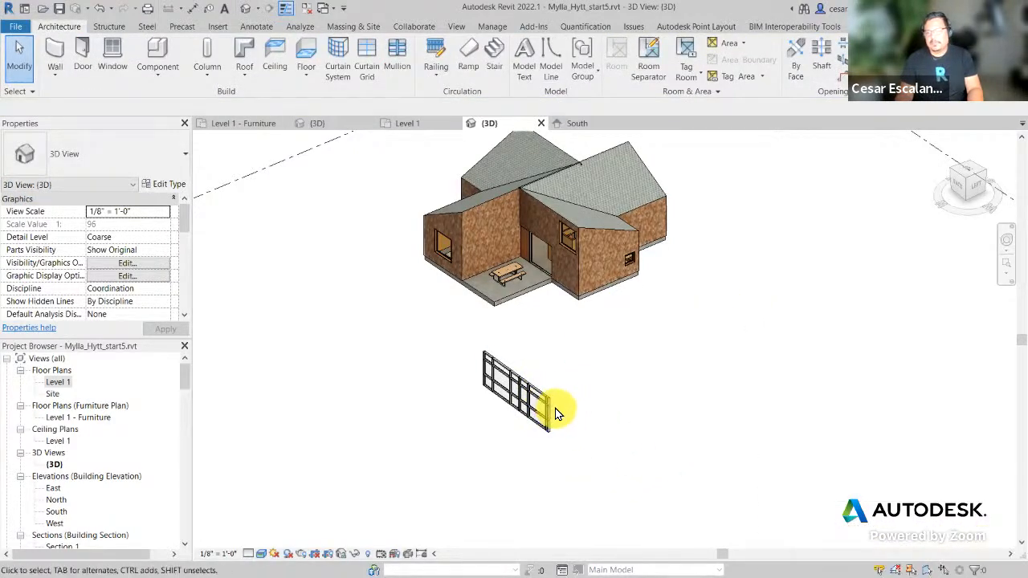
click(554, 414)
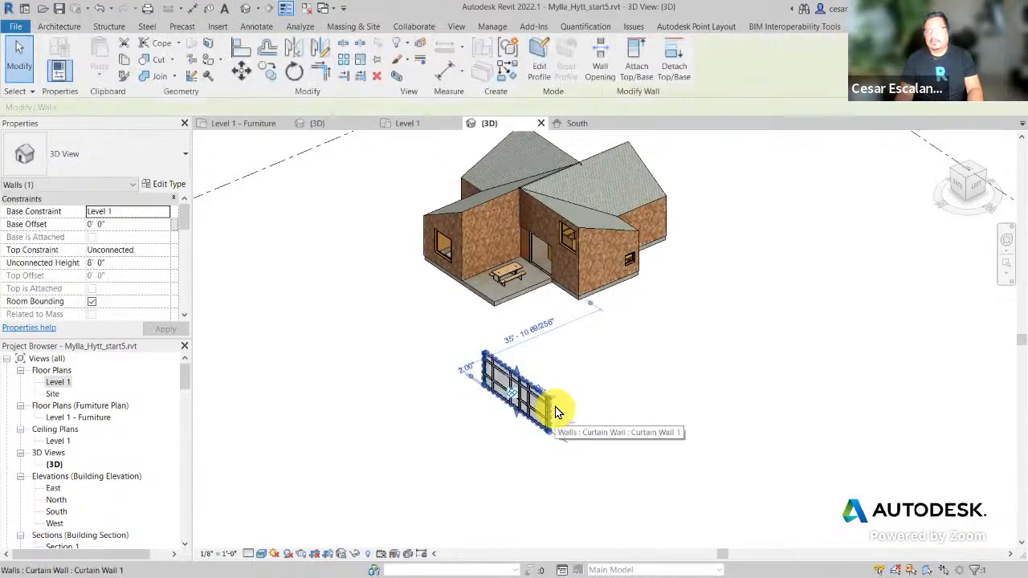
key(Delete)
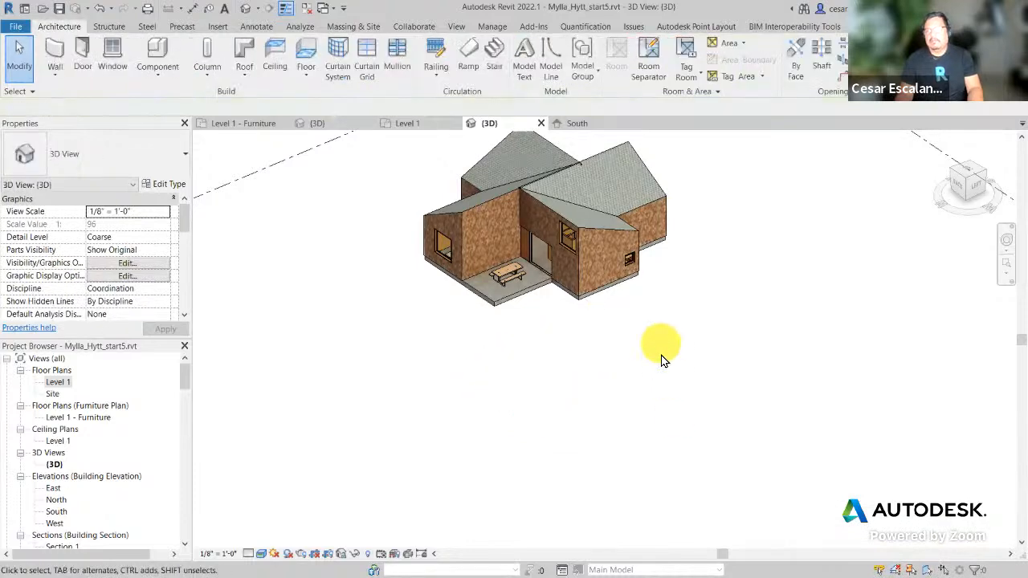
click(21, 26)
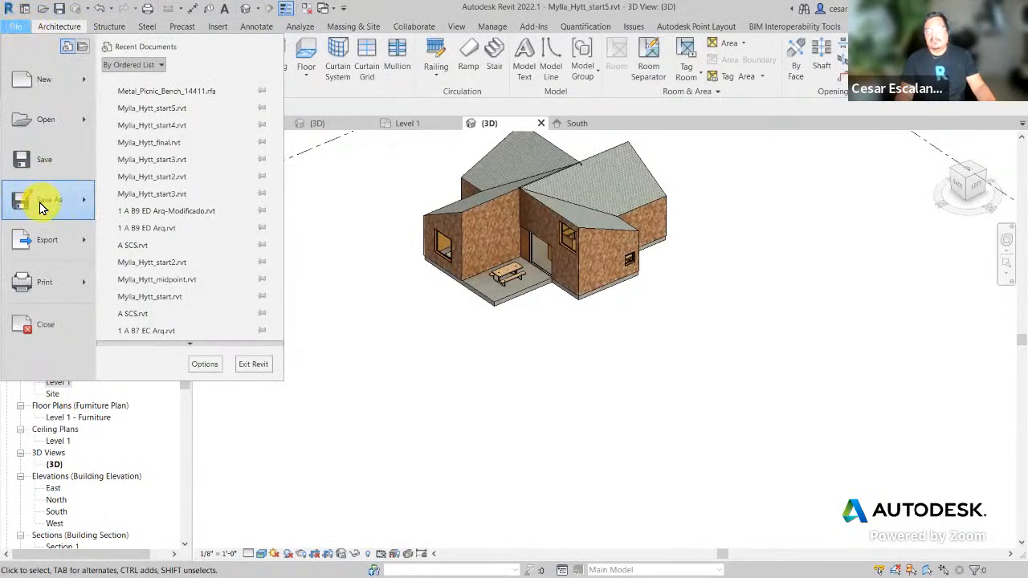
Step: Save the project as Mylla_Hytt_start6.rvt, changing start5 to start6
mouse_move(42, 205)
click(153, 152)
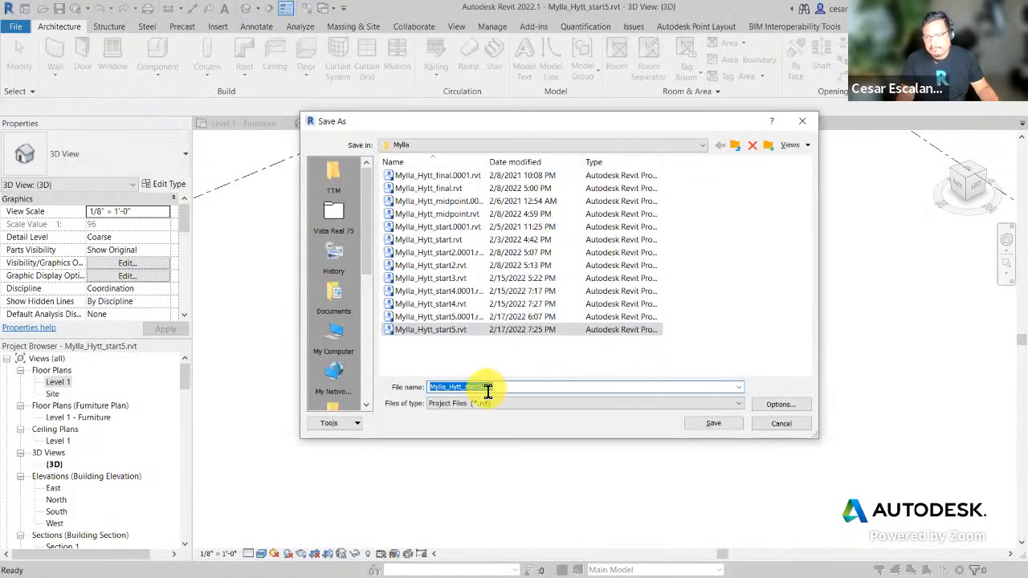
click(490, 388)
key(BackSpace)
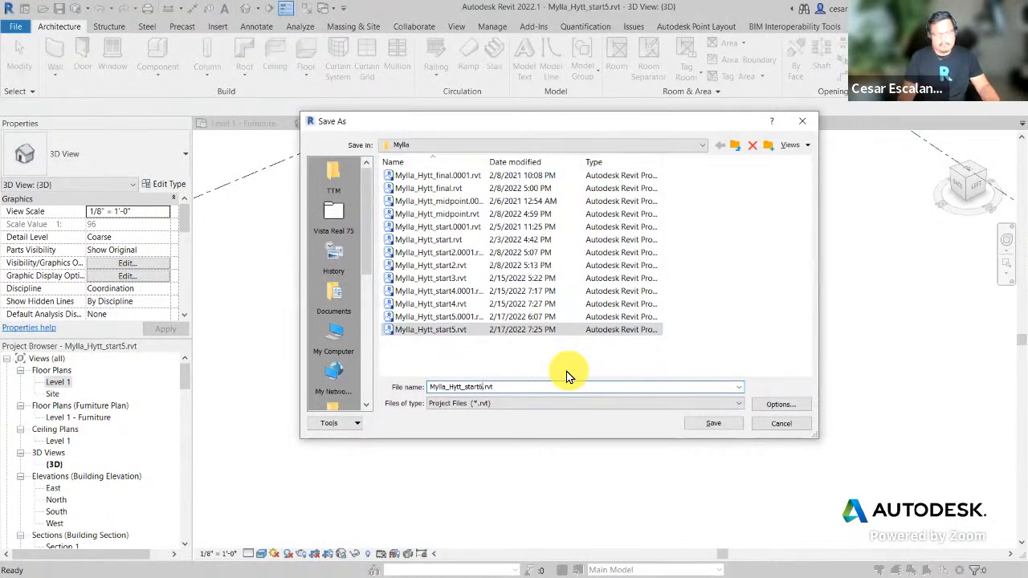
text(6)
click(727, 426)
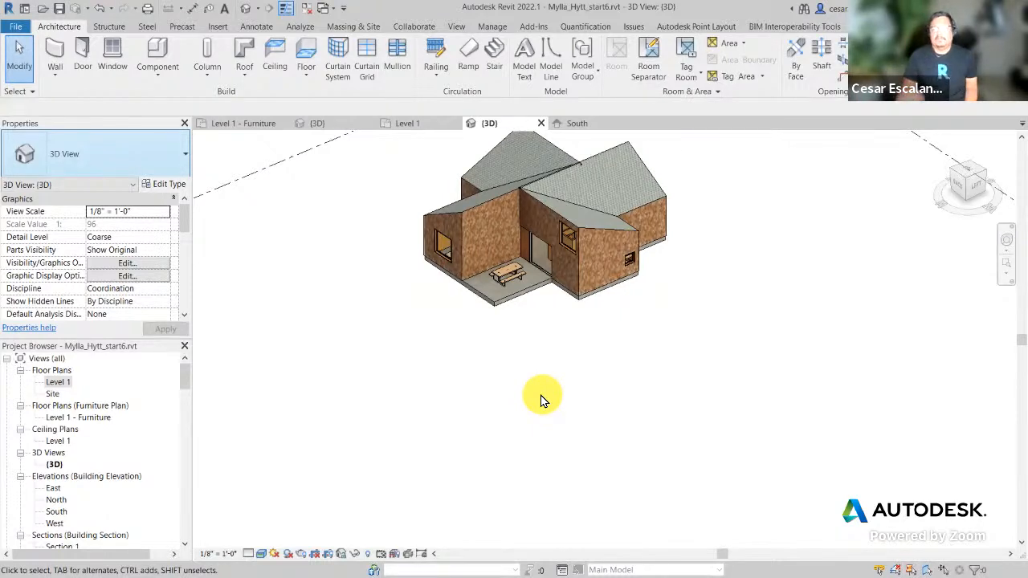
middle_drag(526, 327, 561, 474)
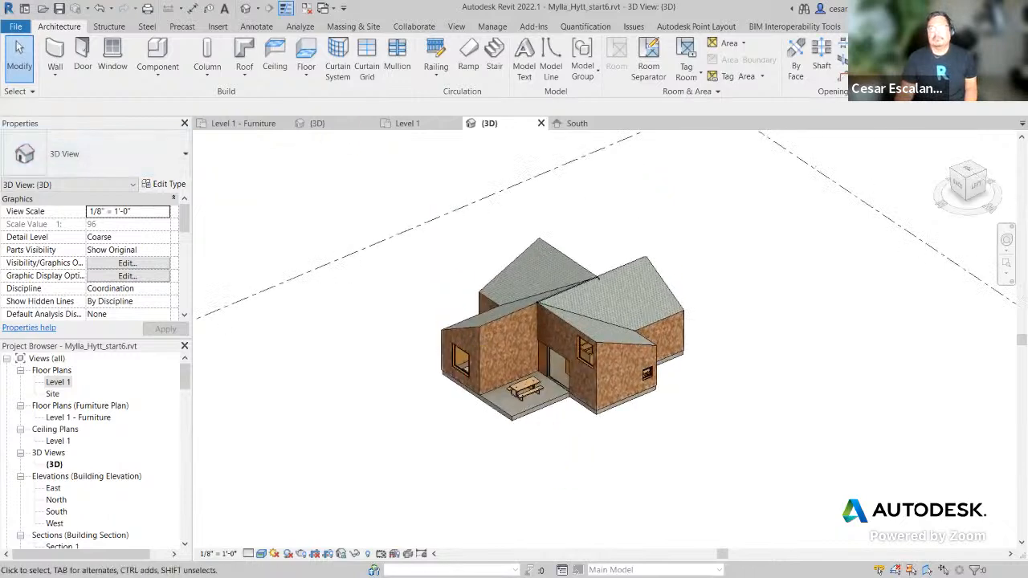